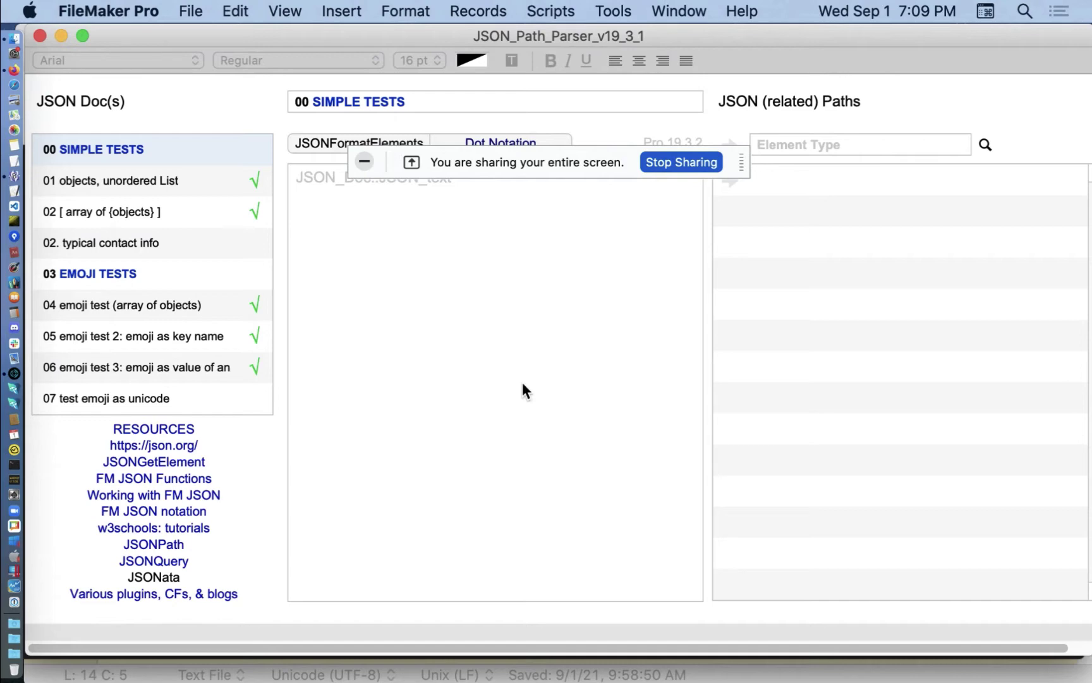
# Switch to Firefox and review the object, array, value and string definitions on the json.org page
pyautogui.click(14, 71)
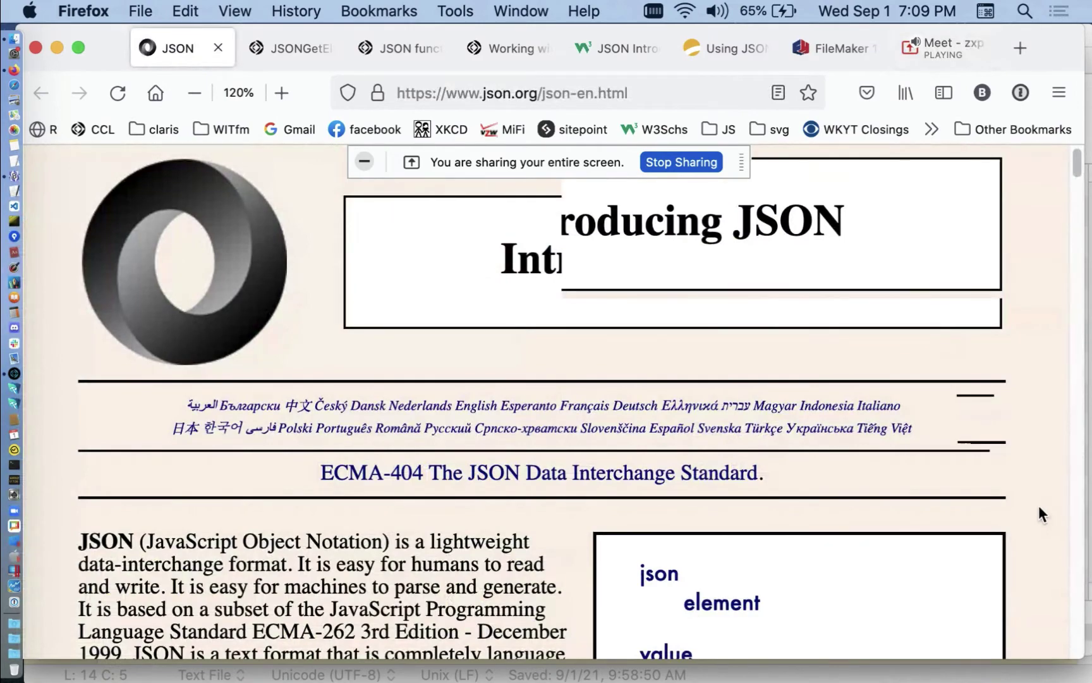
pyautogui.scroll(-10, 1039, 506)
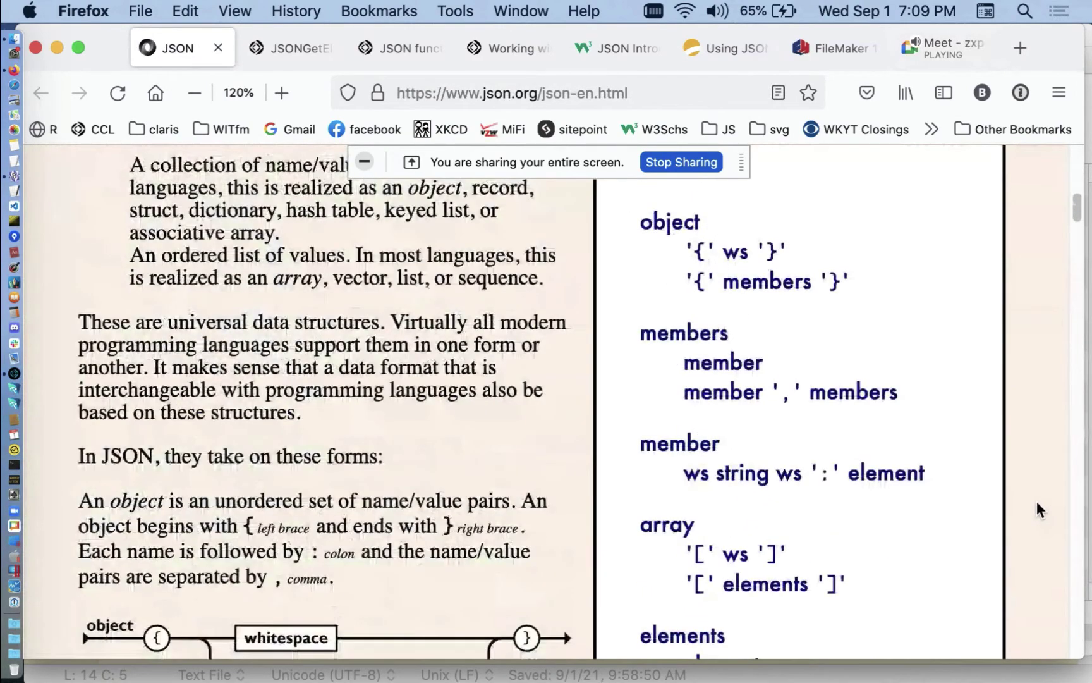
pyautogui.scroll(-15, 1037, 503)
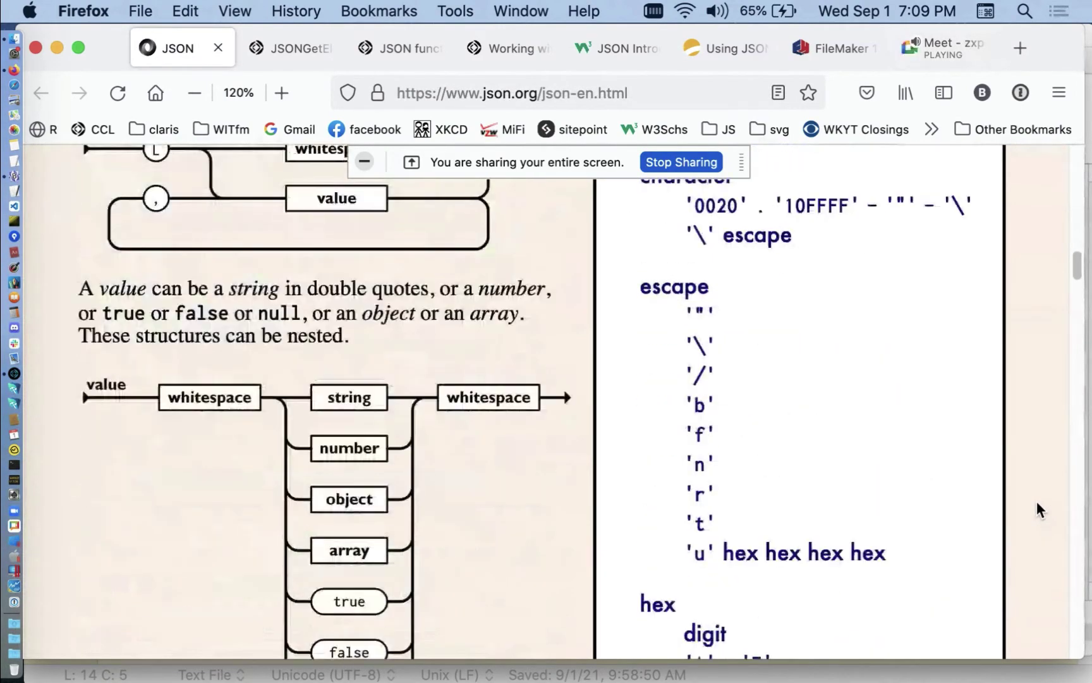
pyautogui.scroll(-15, 1037, 509)
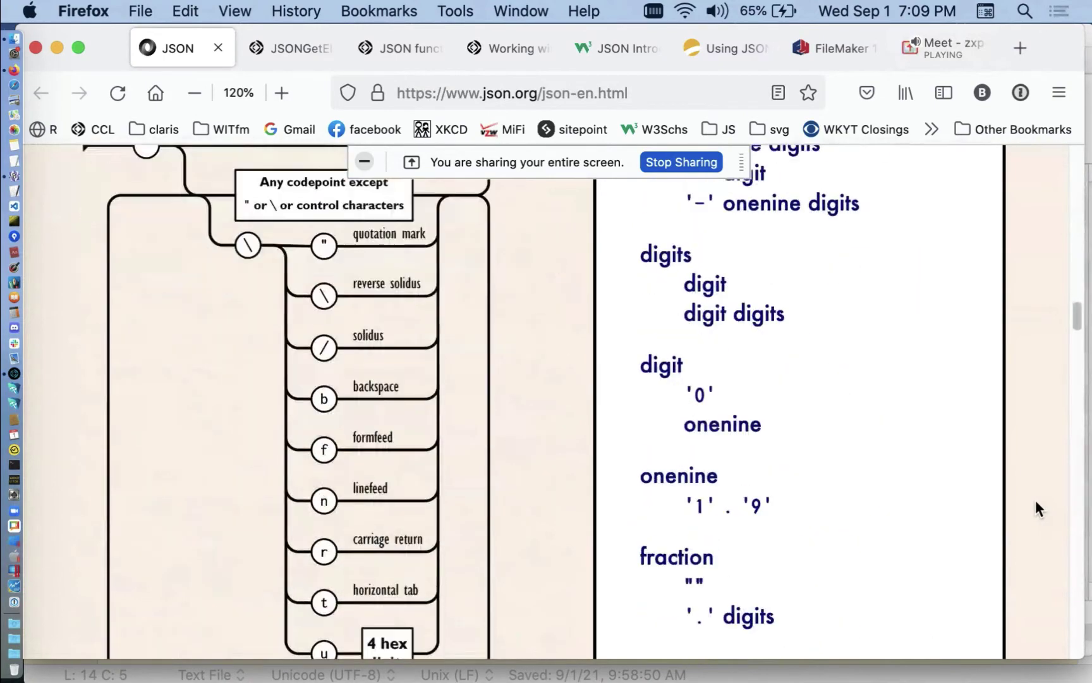
pyautogui.scroll(-4, 1036, 499)
pyautogui.scroll(15, 1034, 497)
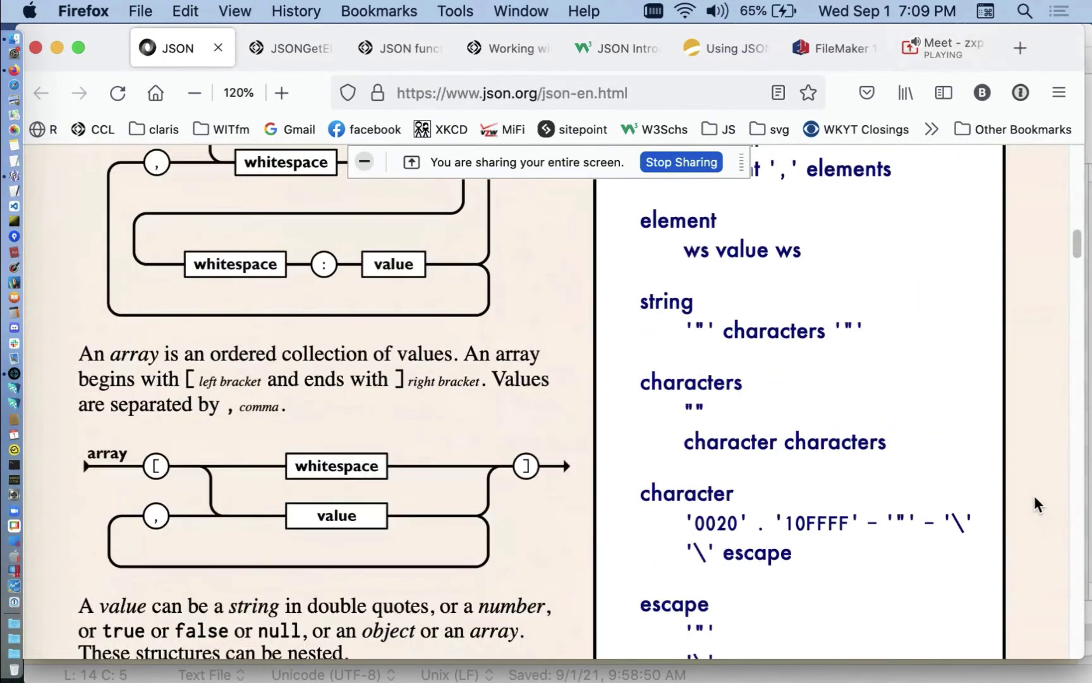
pyautogui.scroll(20, 1034, 495)
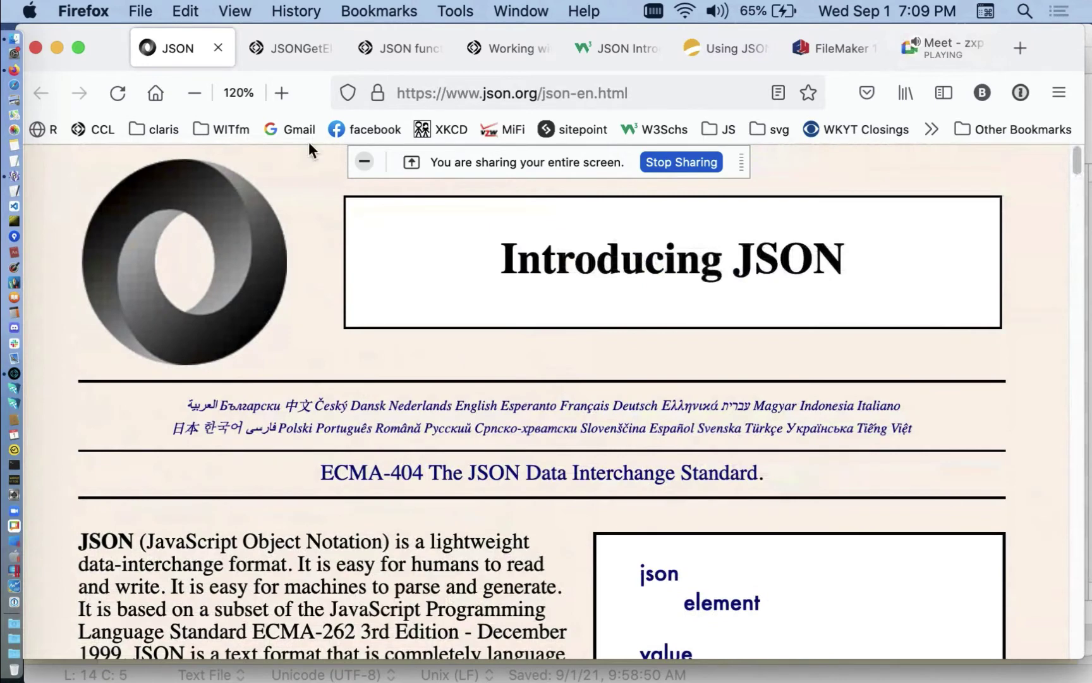
# Open the Claris JSONGetElement help page and highlight the keyOrIndexOrPath parameter in its format line
pyautogui.click(302, 52)
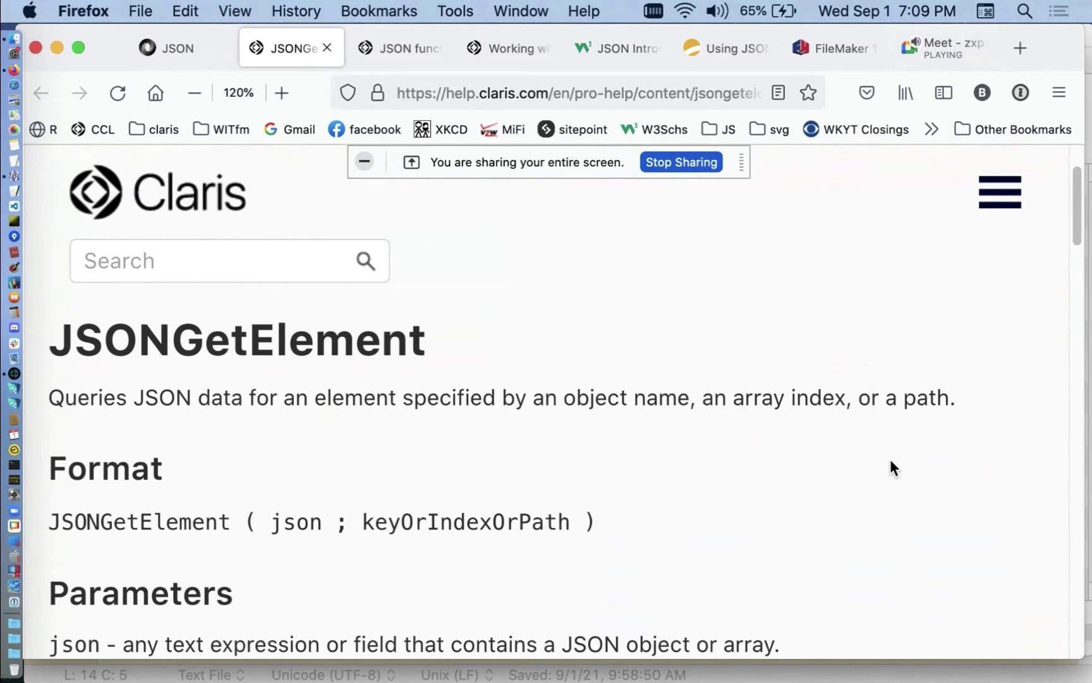
pyautogui.moveTo(458, 521); pyautogui.dragTo(571, 522)
pyautogui.hotkey('shift', 'alt', 'Left')
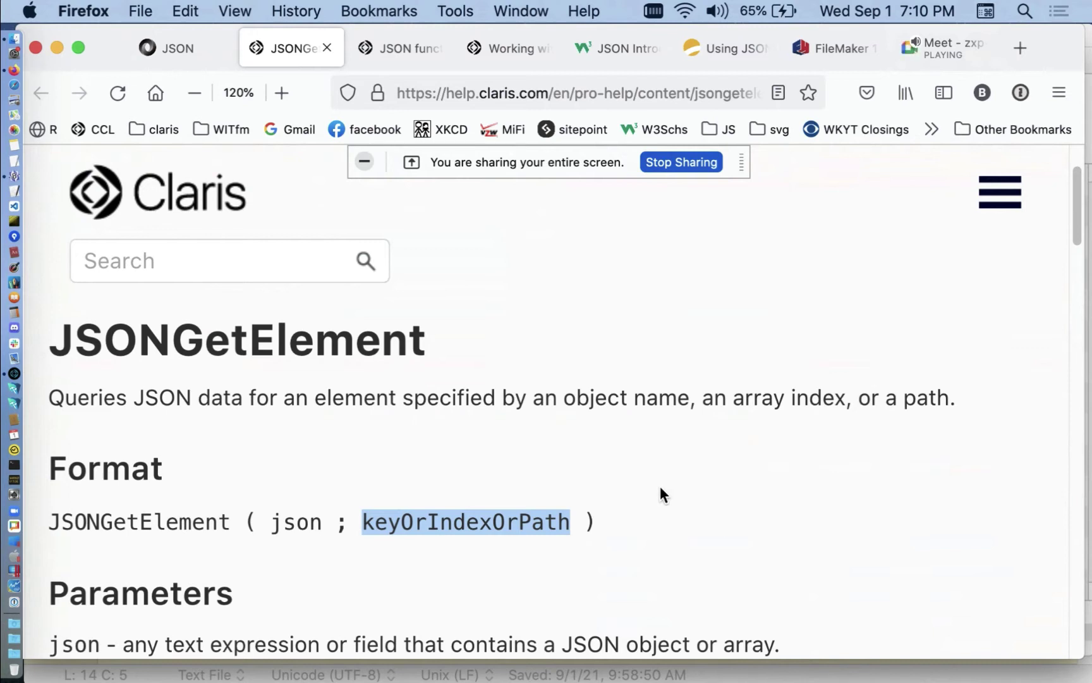
# Examine the Claris help page listing the JSON functions and their purposes
pyautogui.click(381, 41)
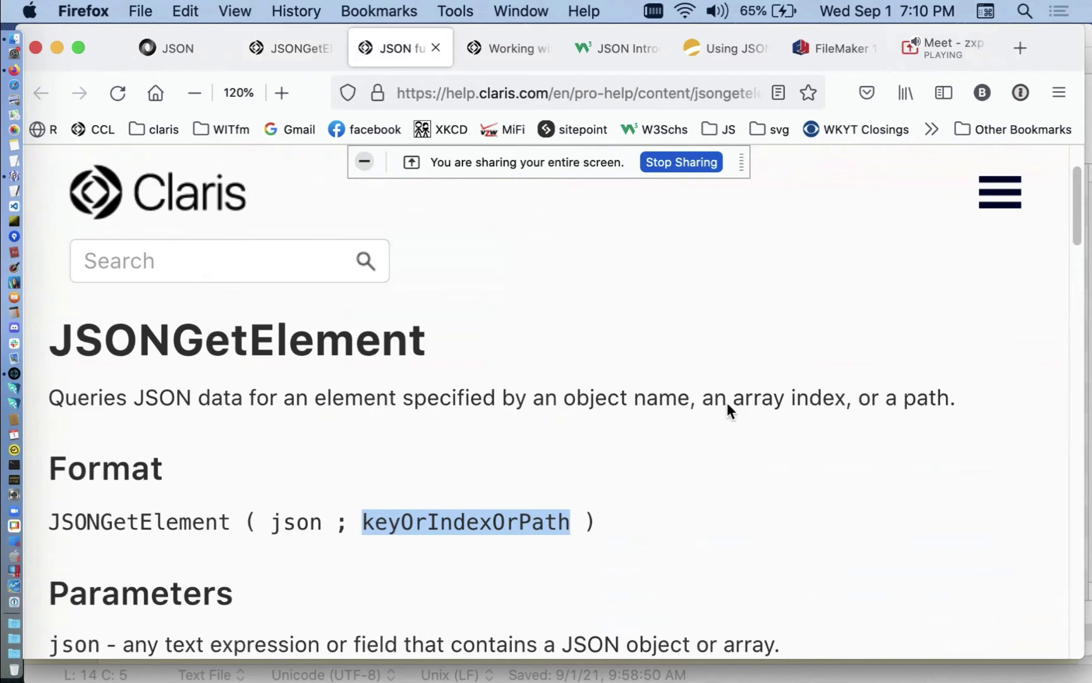
pyautogui.scroll(-10, 724, 424)
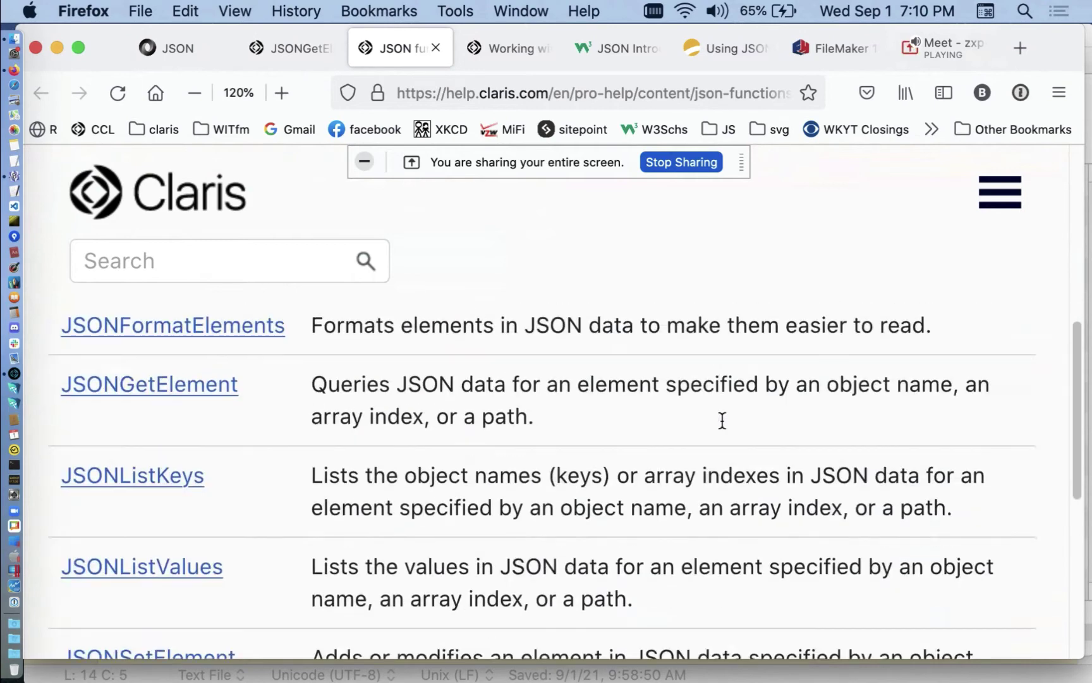
pyautogui.scroll(-1, 722, 421)
pyautogui.scroll(1, 722, 420)
pyautogui.scroll(3, 724, 423)
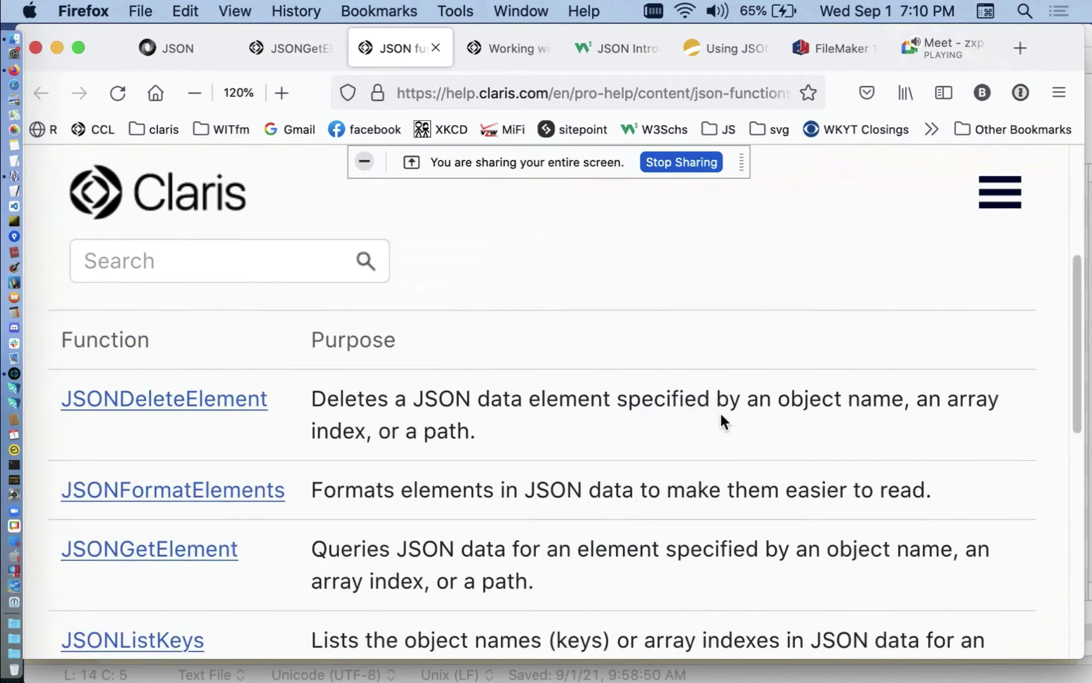
pyautogui.scroll(1, 720, 413)
pyautogui.scroll(2, 720, 413)
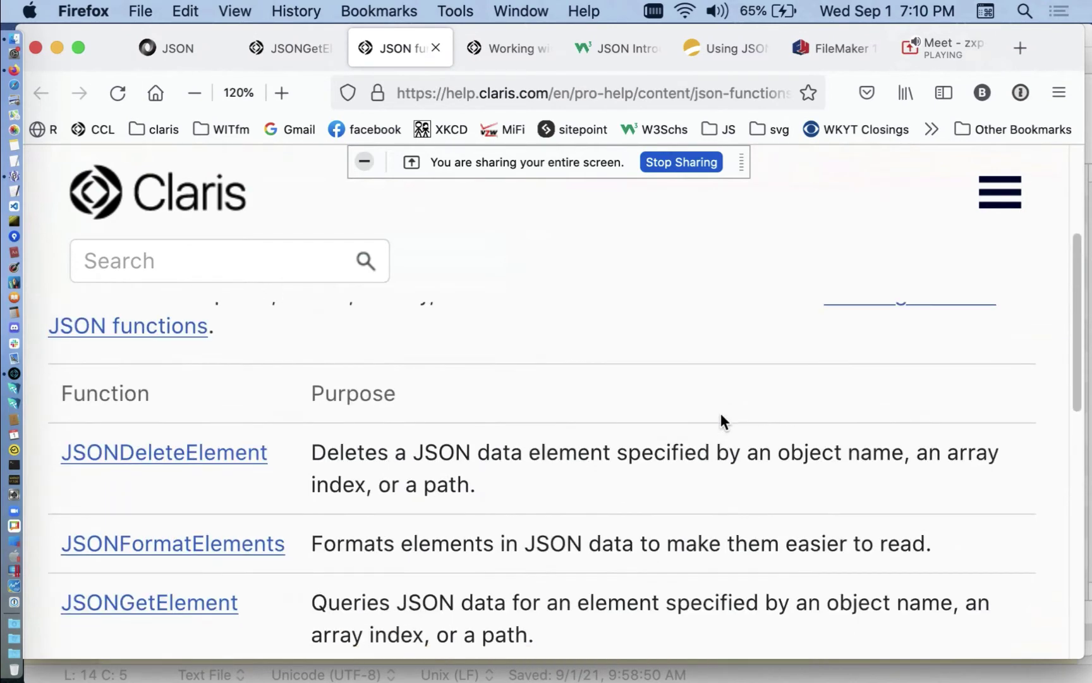
pyautogui.scroll(-5, 721, 414)
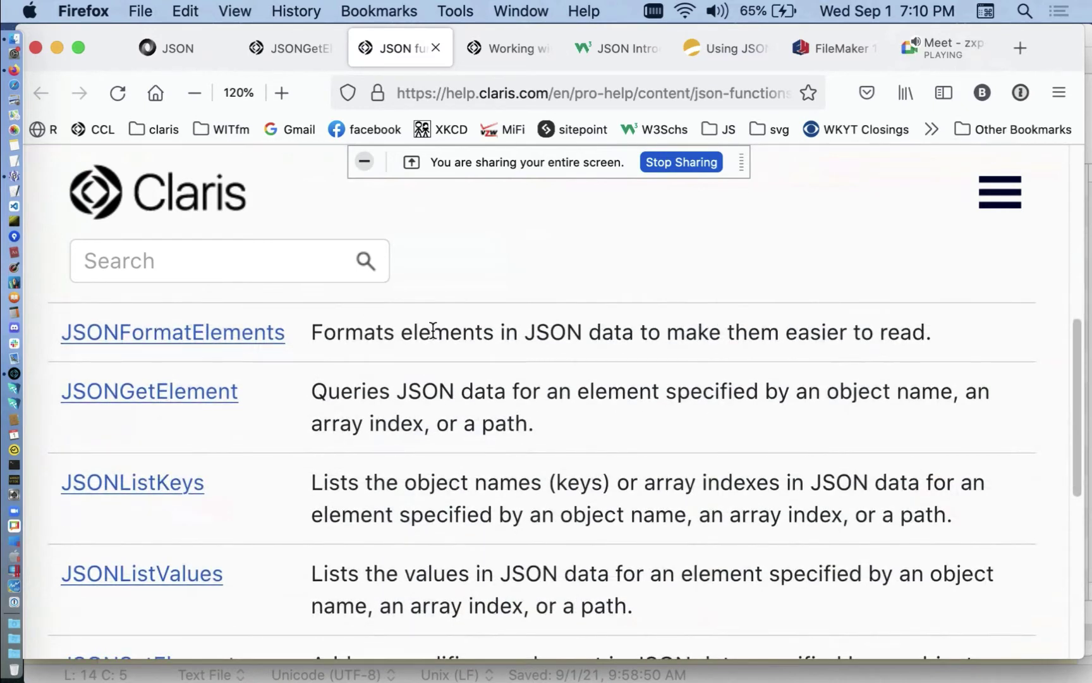
# Find the dot and bracket notation syntax table on the Working with the JSON functions help page
pyautogui.click(509, 49)
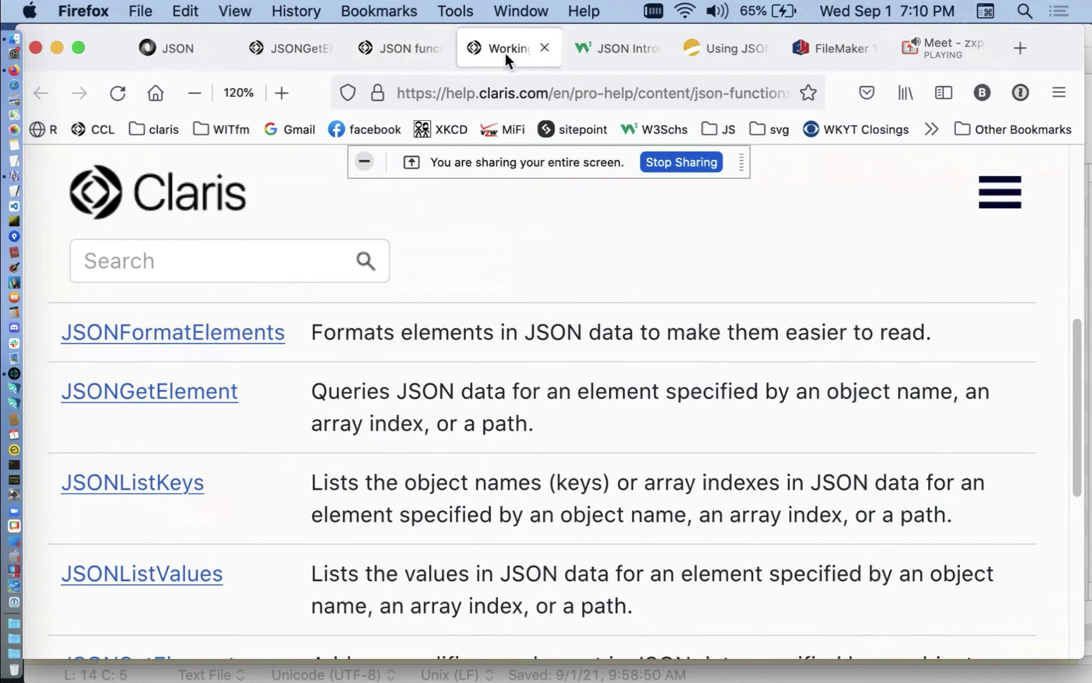
pyautogui.scroll(-10, 794, 530)
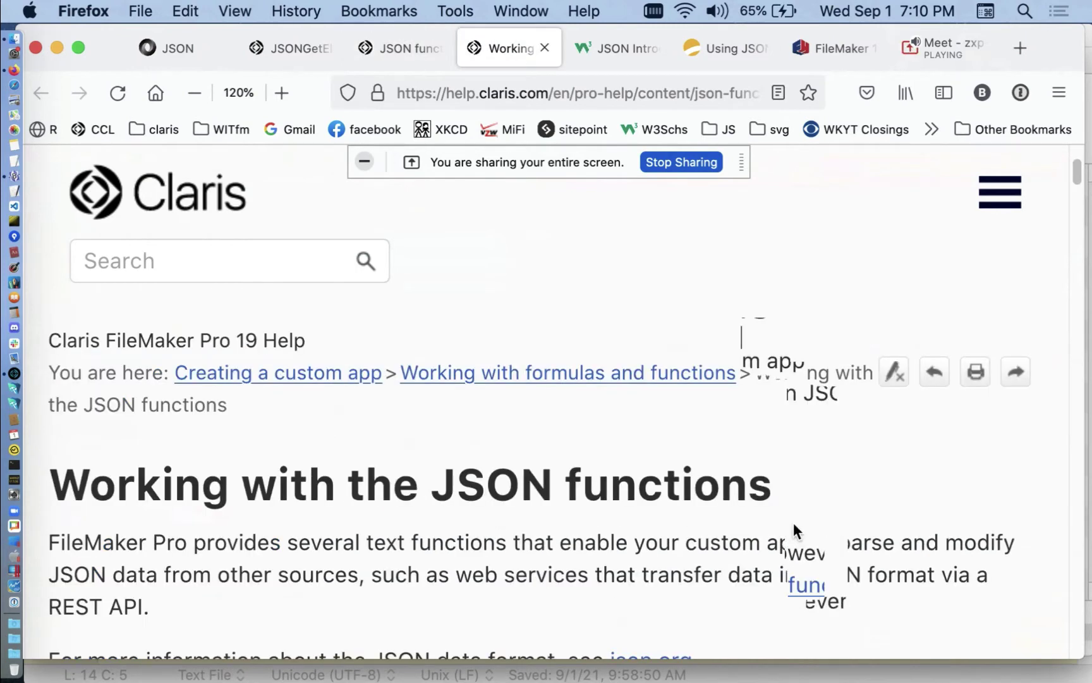
pyautogui.scroll(-15, 792, 521)
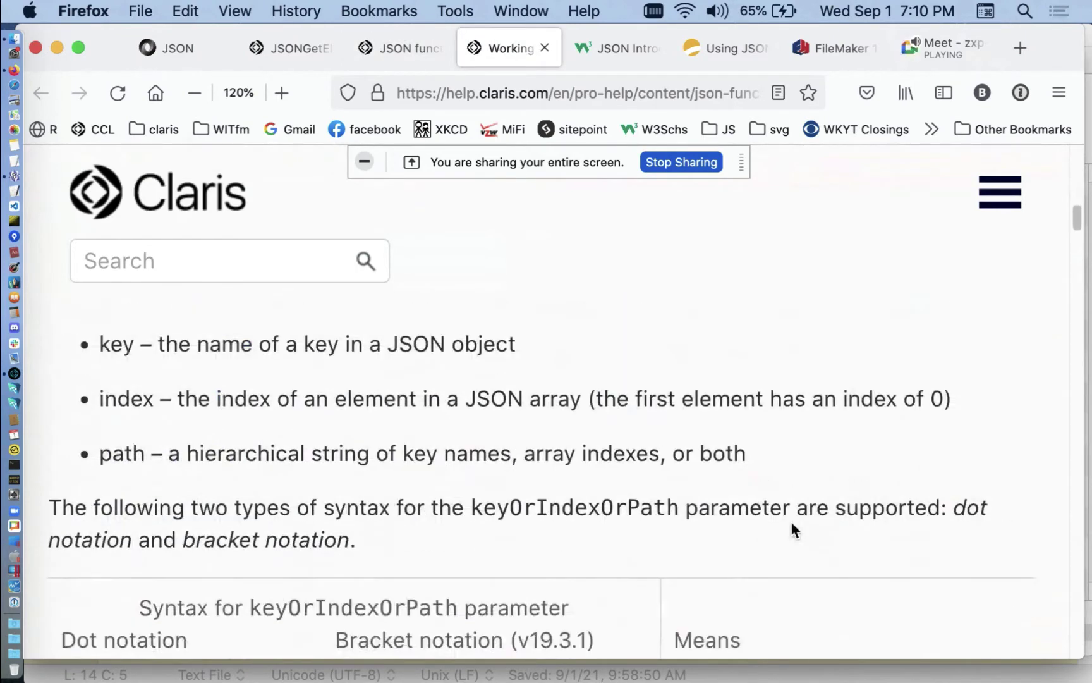
pyautogui.scroll(-4, 791, 521)
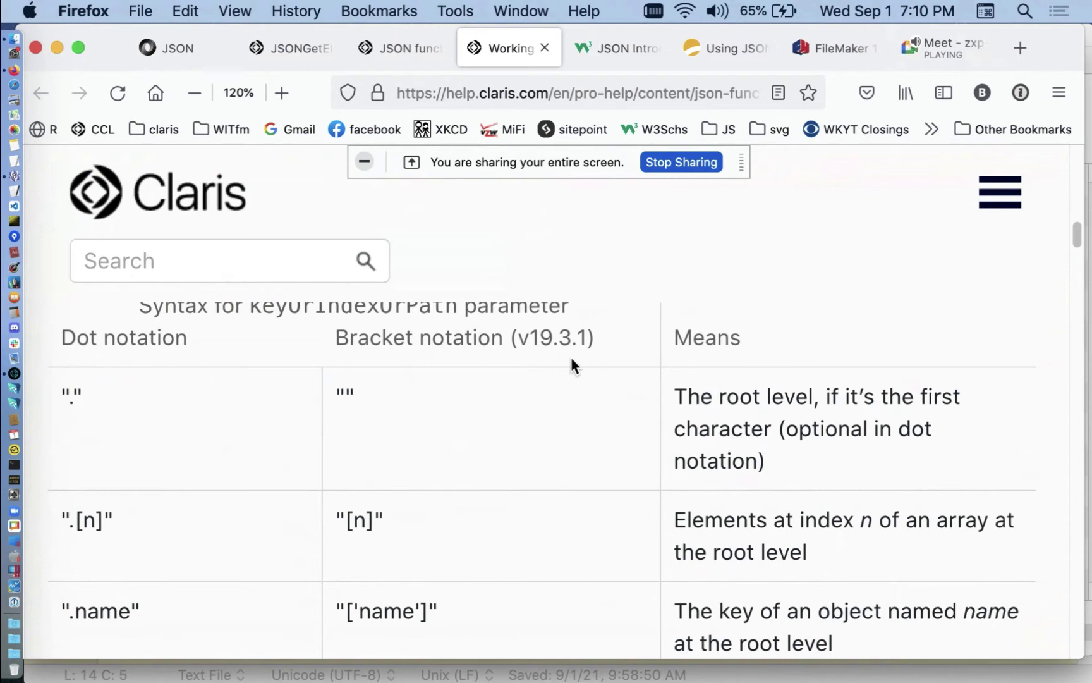
# View the W3Schools JSON introduction, the Soliant JSONPath article and the FileMaker 19 + JSONata article
pyautogui.click(628, 45)
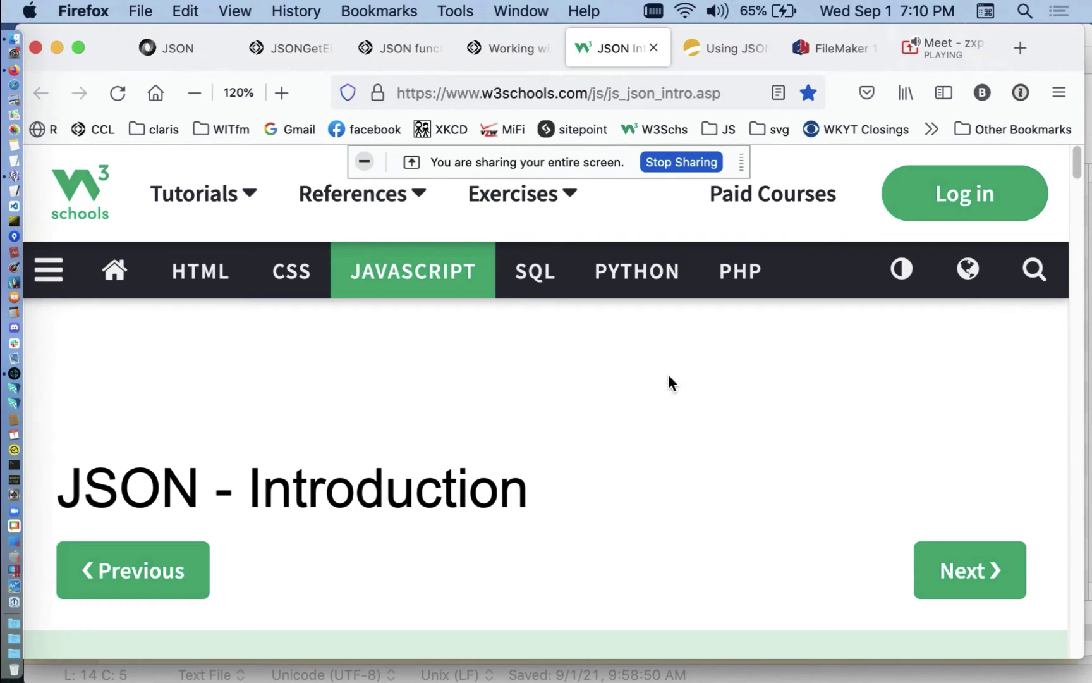
pyautogui.click(753, 41)
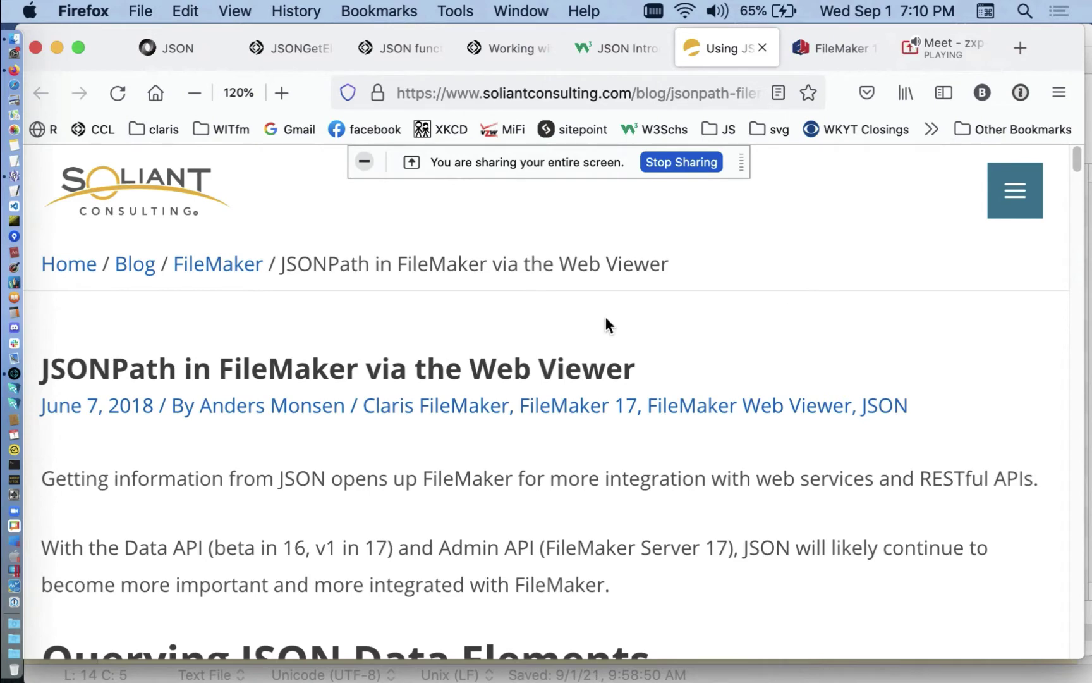
pyautogui.click(856, 47)
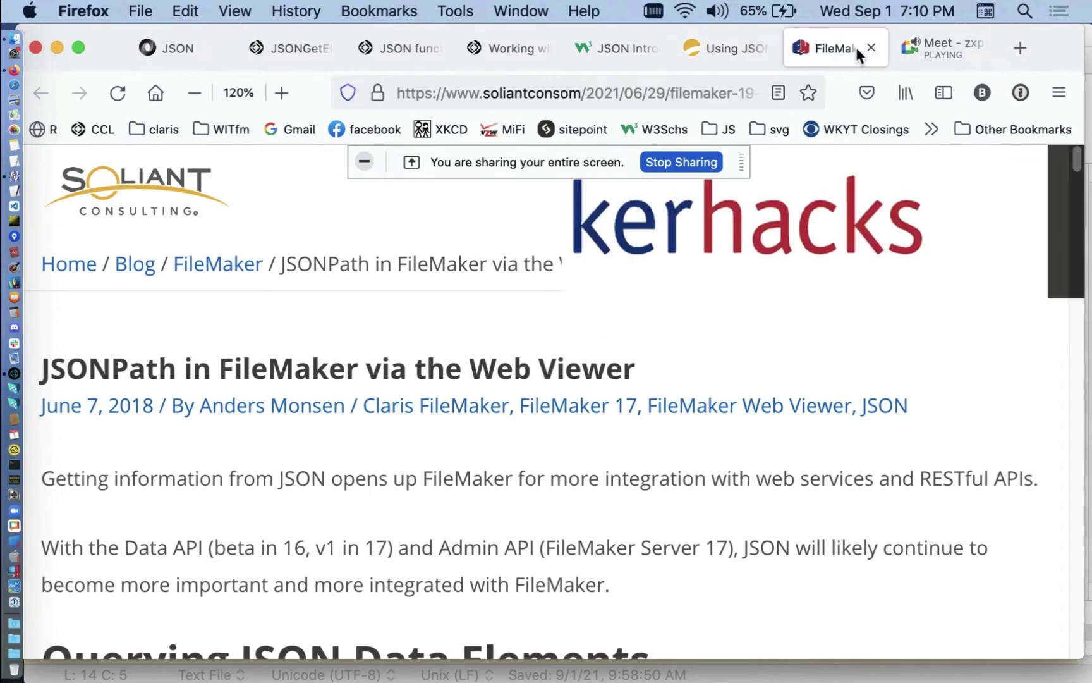
pyautogui.scroll(-3, 797, 489)
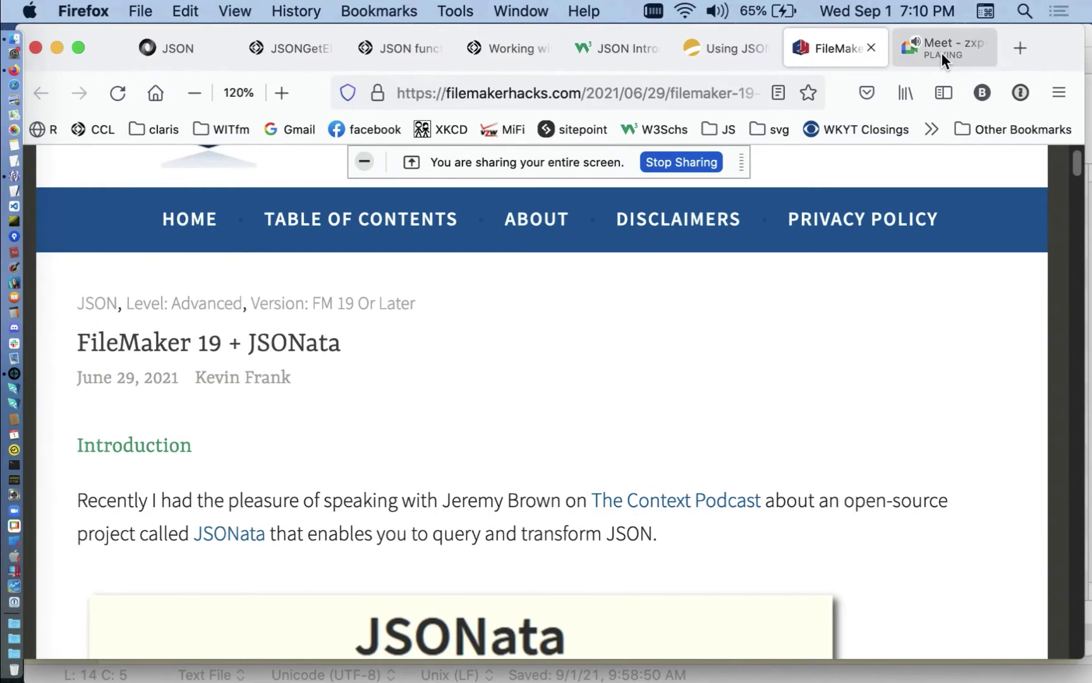
# Go back to the json.org page and hide Firefox to return to the JSON_Path_Parser_v19_3_1 file in FileMaker Pro
pyautogui.click(154, 40)
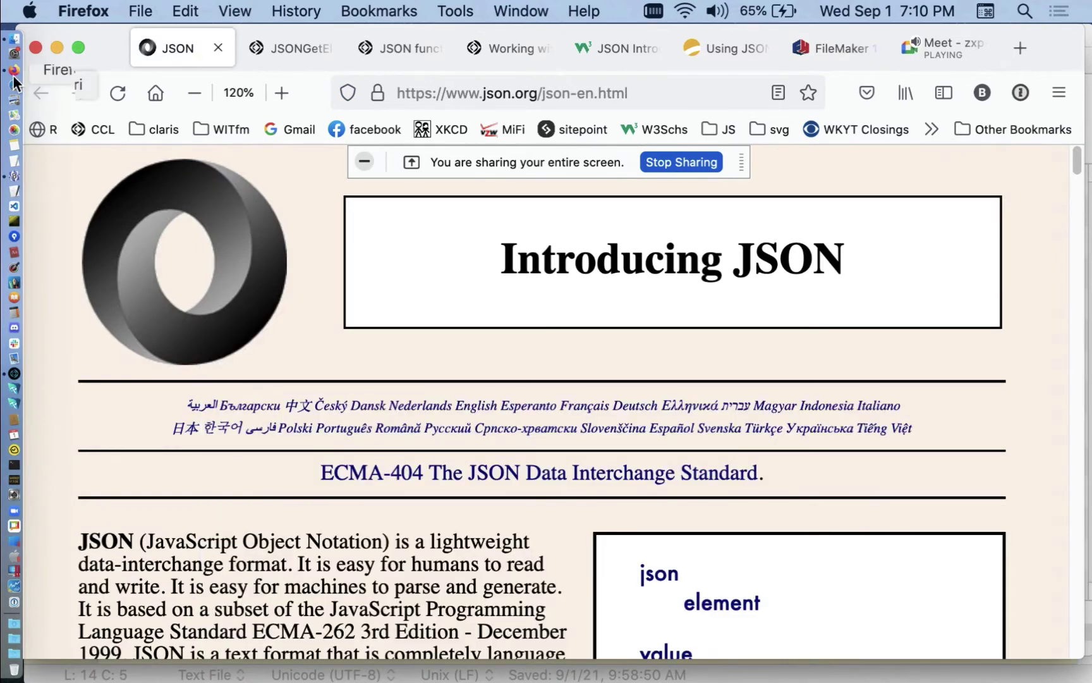
pyautogui.rightClick(14, 71)
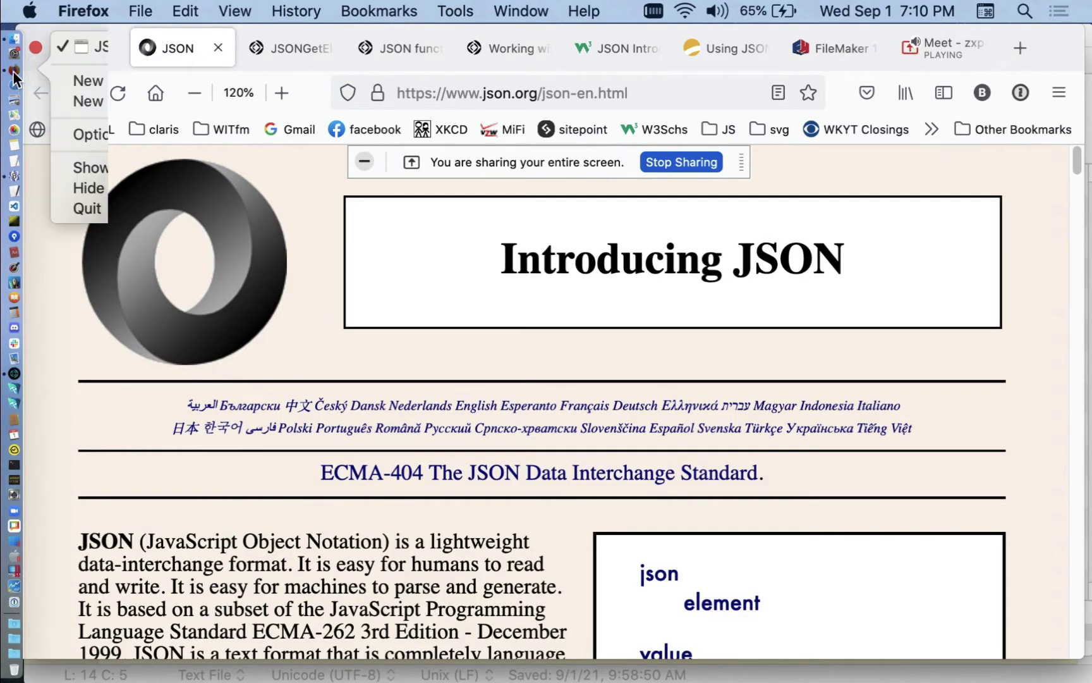
pyautogui.click(107, 189)
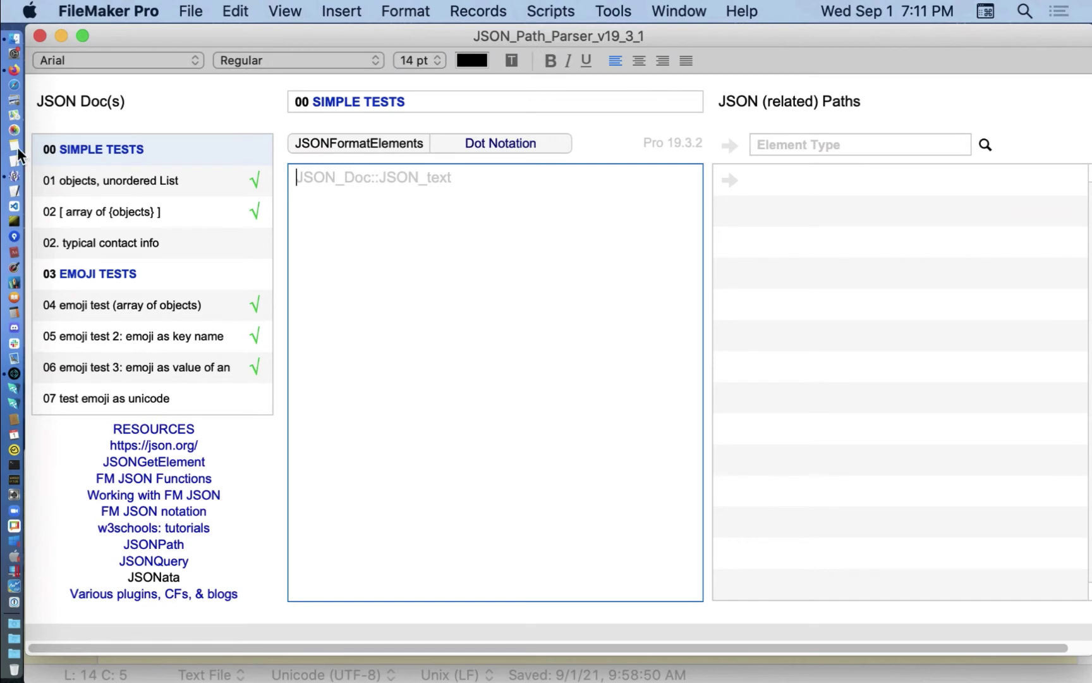
# Browse the simple test documents, open "01 objects, unordered List" and inspect its JSON text
pyautogui.click(127, 191)
pyautogui.click(123, 204)
pyautogui.click(125, 239)
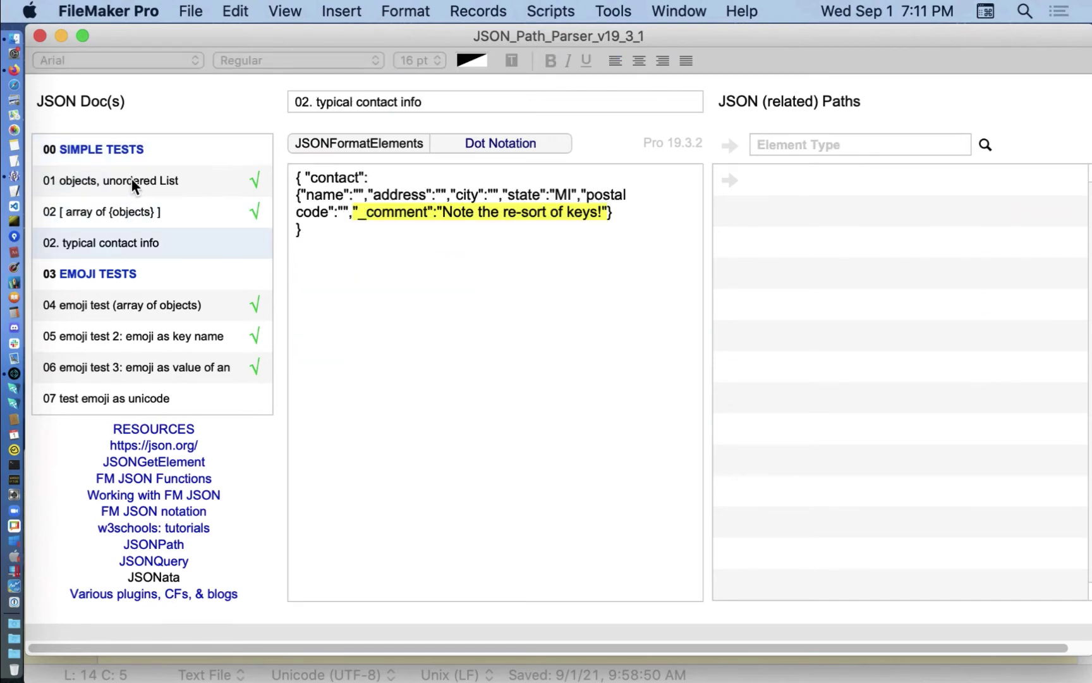
pyautogui.click(131, 177)
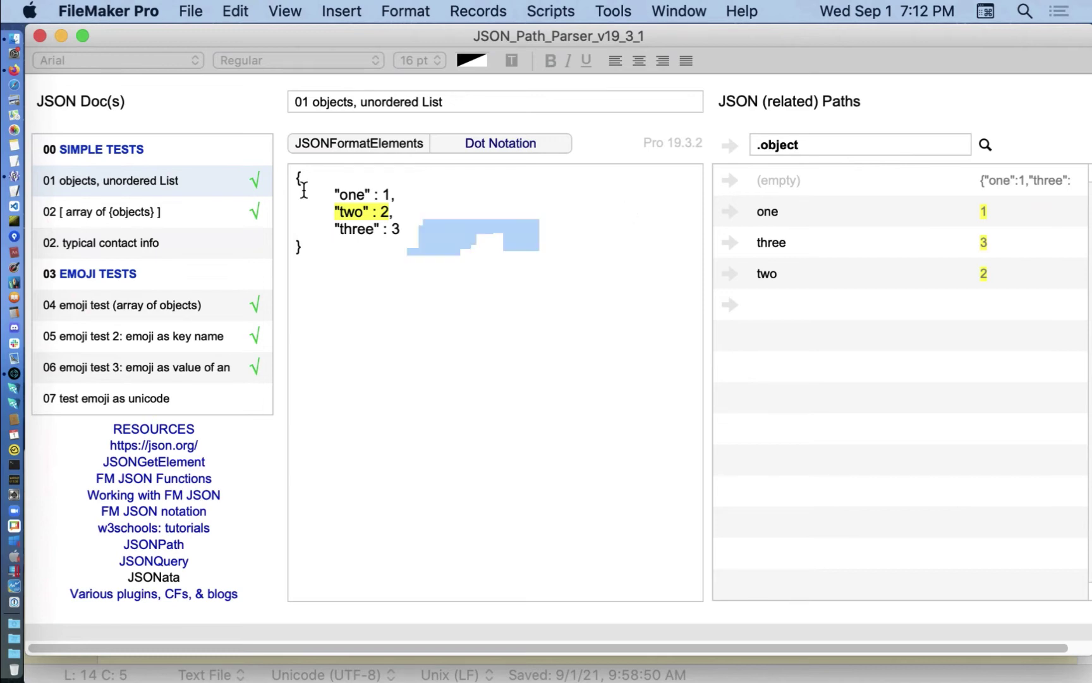
pyautogui.click(288, 167)
pyautogui.click(562, 453)
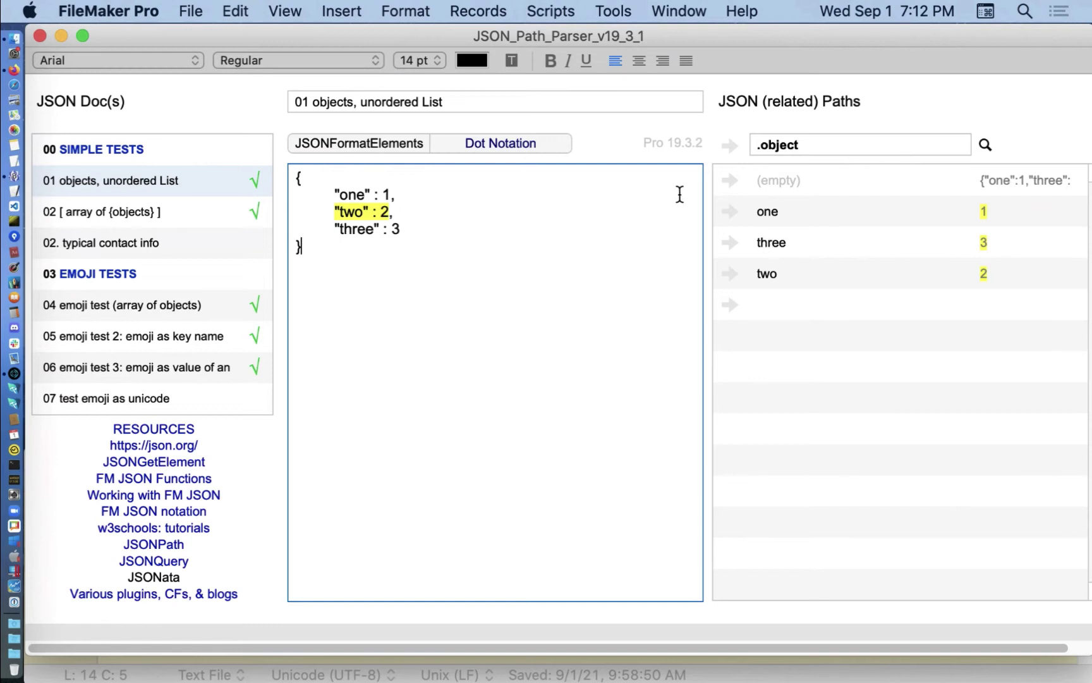
# Open the document's path details, look through paths one and two, and examine the function calculations for two and three
pyautogui.click(728, 144)
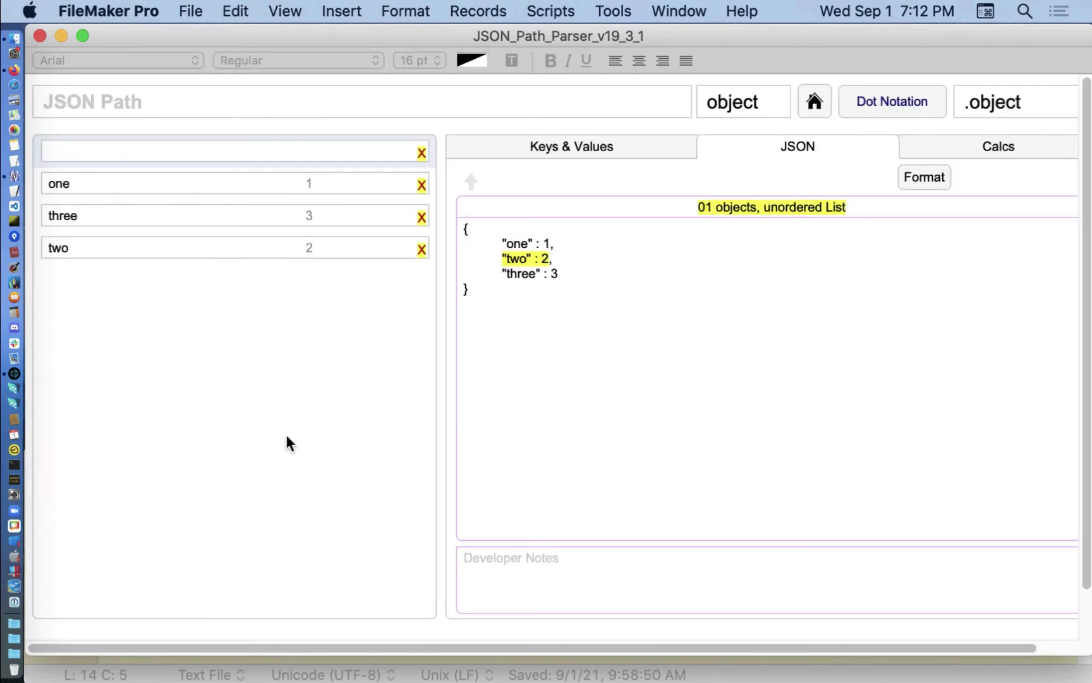
pyautogui.click(211, 191)
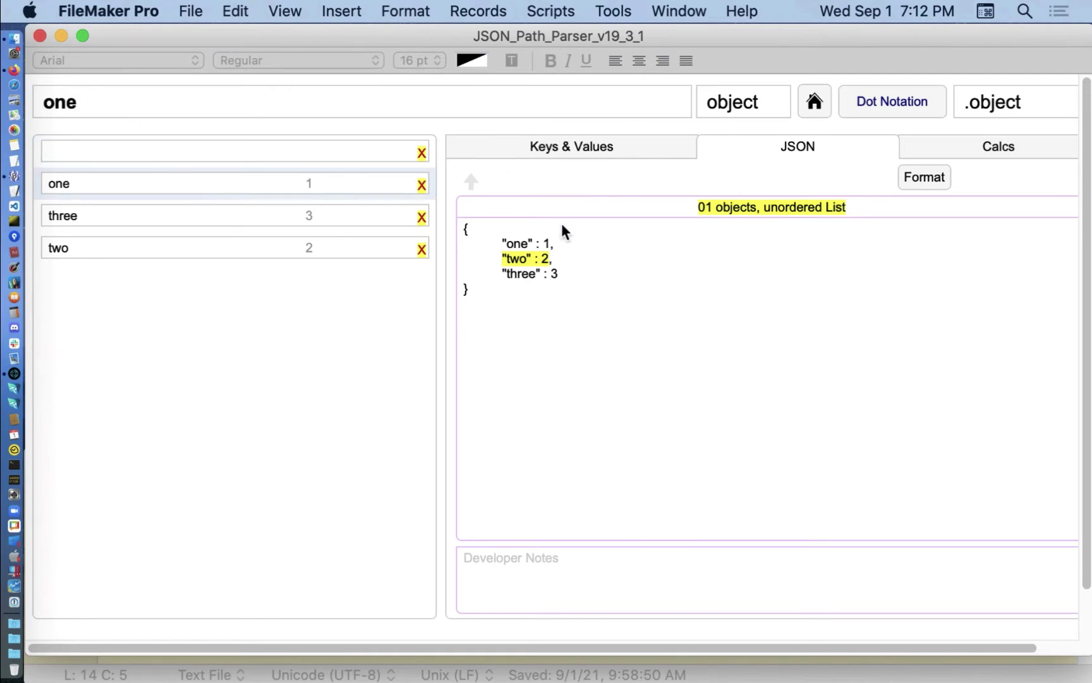
pyautogui.click(355, 244)
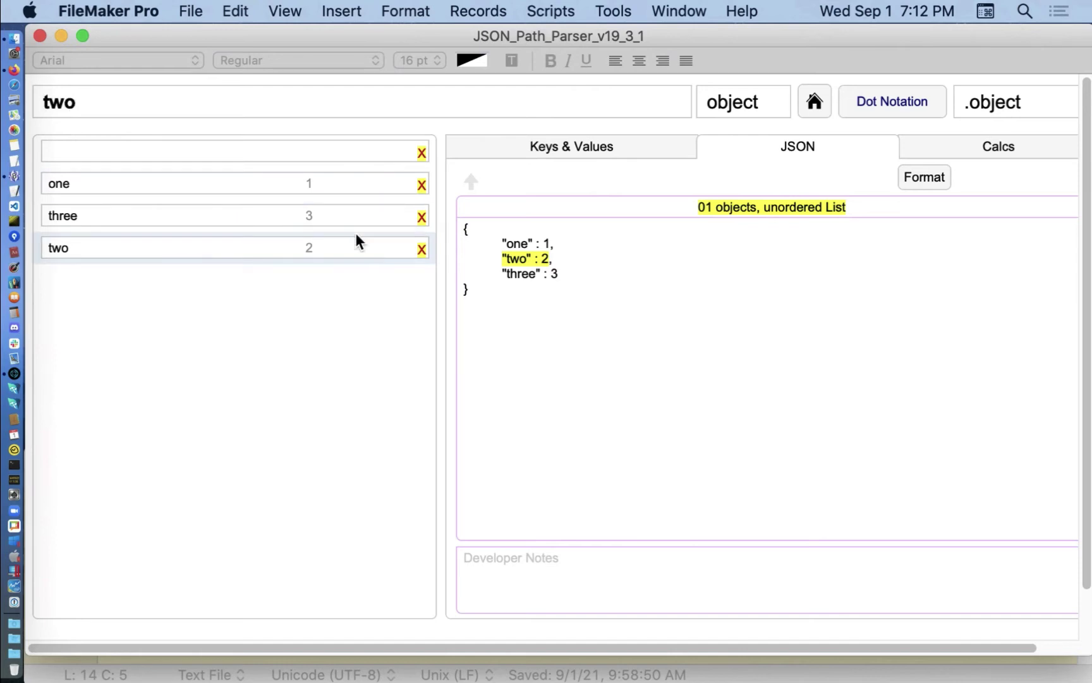
pyautogui.click(985, 151)
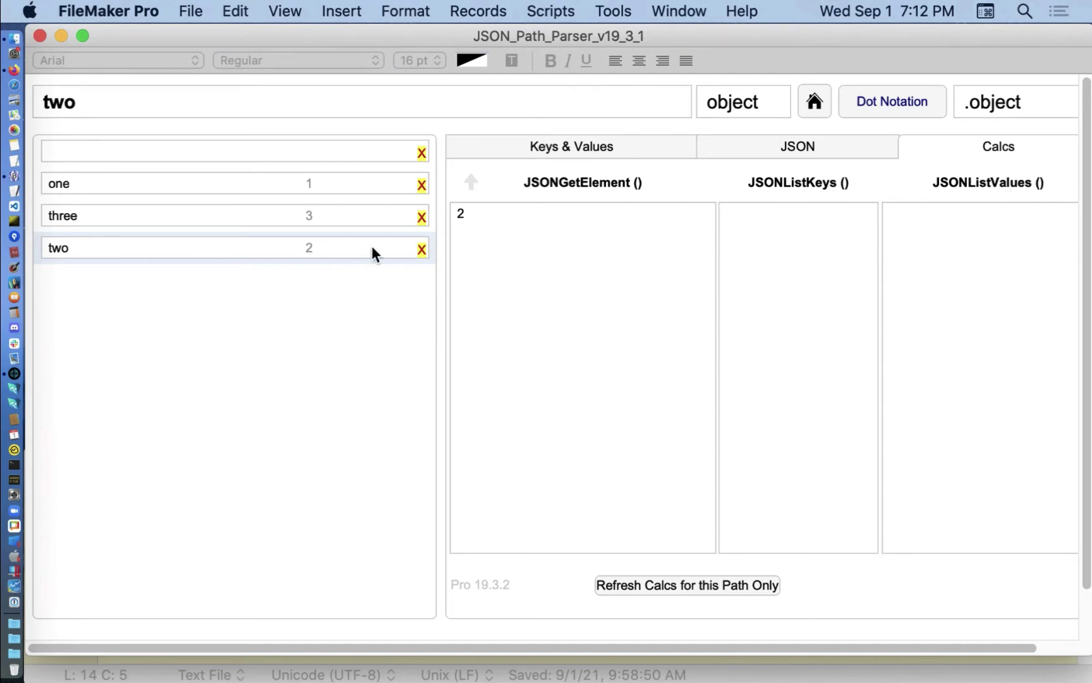
pyautogui.click(339, 218)
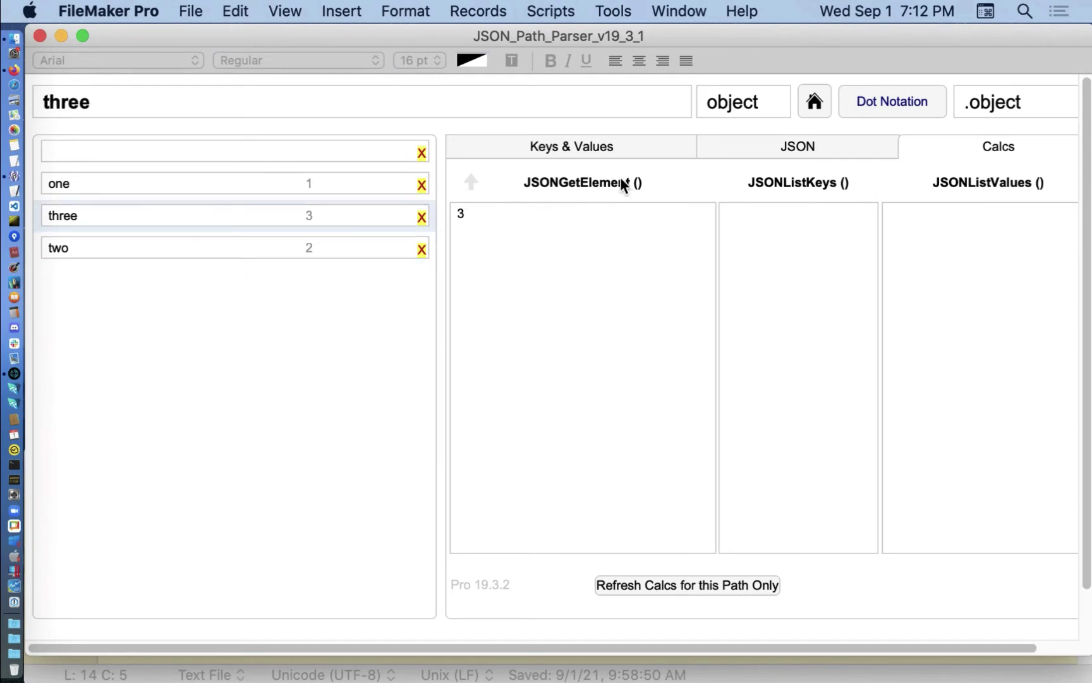
# Examine the empty root path's function calculations, its source JSON, and its child keys and values
pyautogui.click(338, 150)
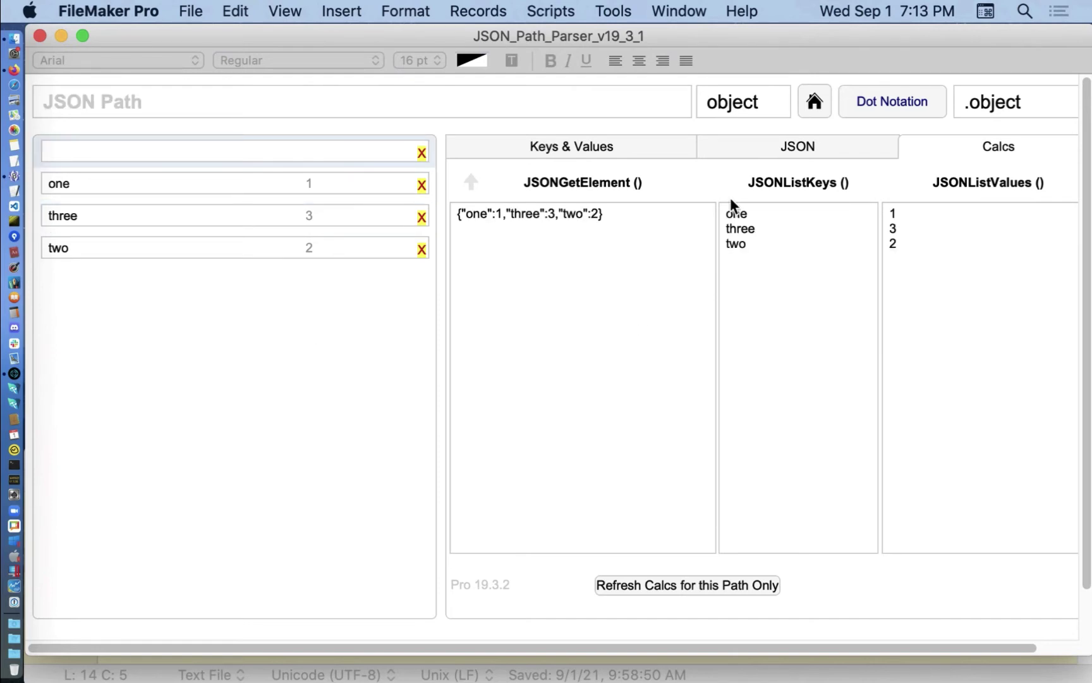
pyautogui.click(741, 150)
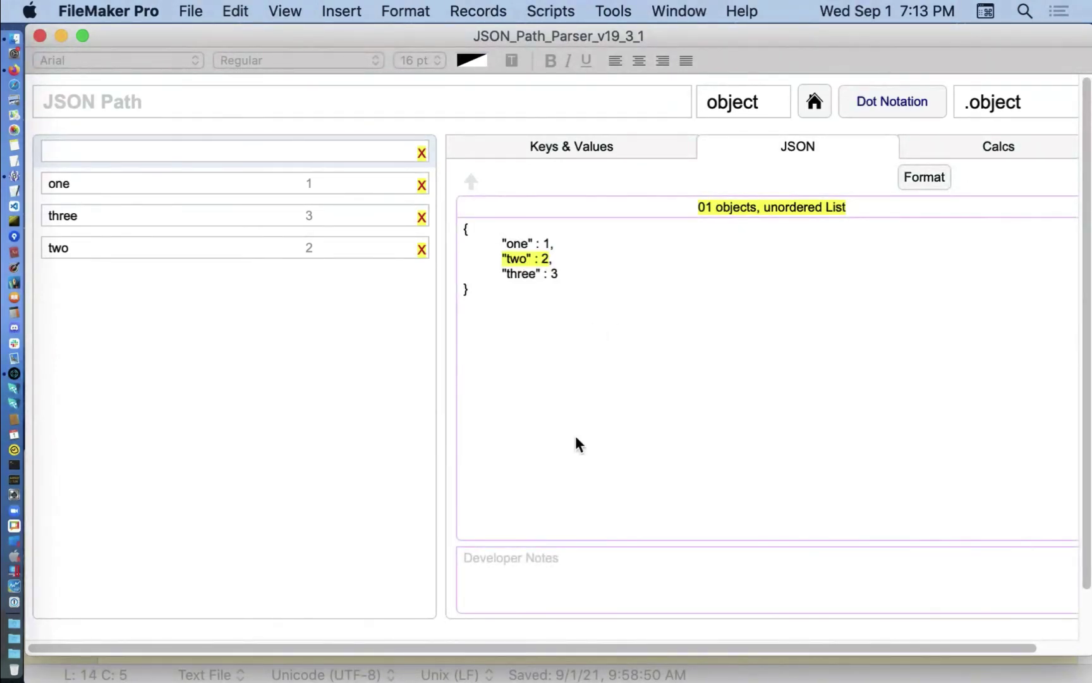
pyautogui.click(575, 143)
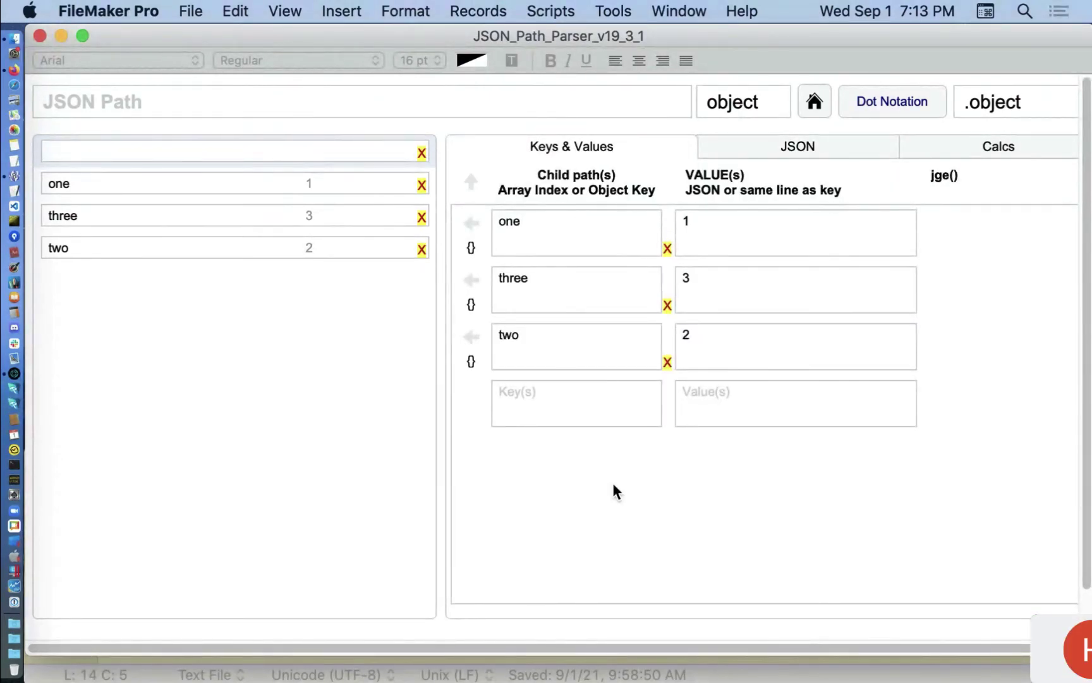
# Examine the root path's function results for JSONGetElement, JSONListKeys and JSONListValues
pyautogui.click(929, 146)
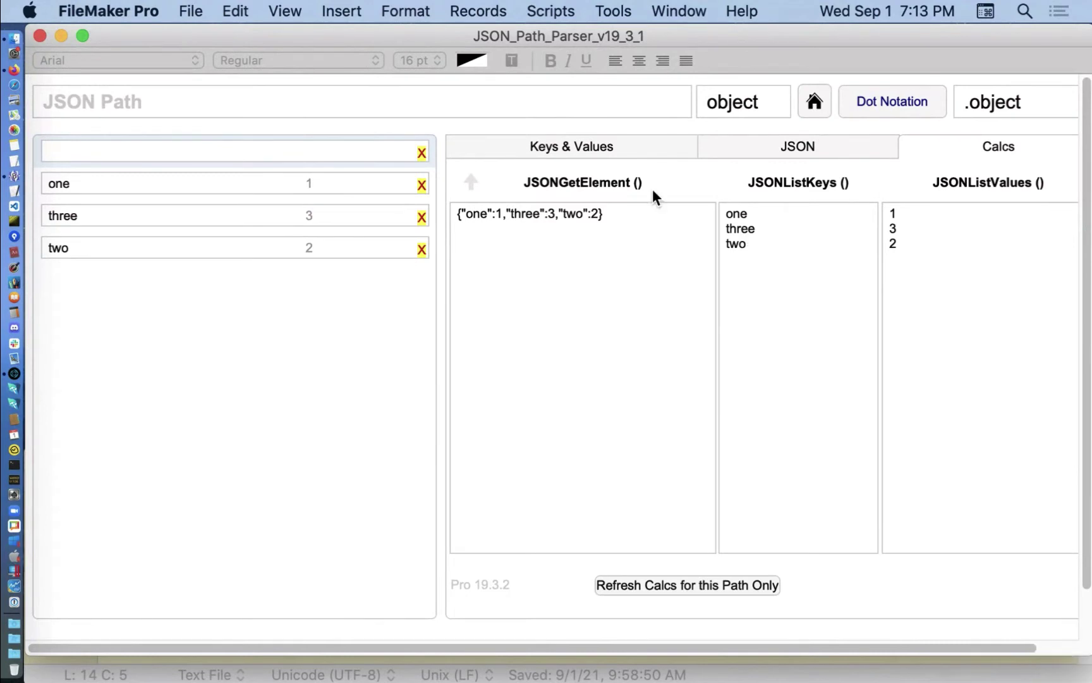
pyautogui.click(670, 214)
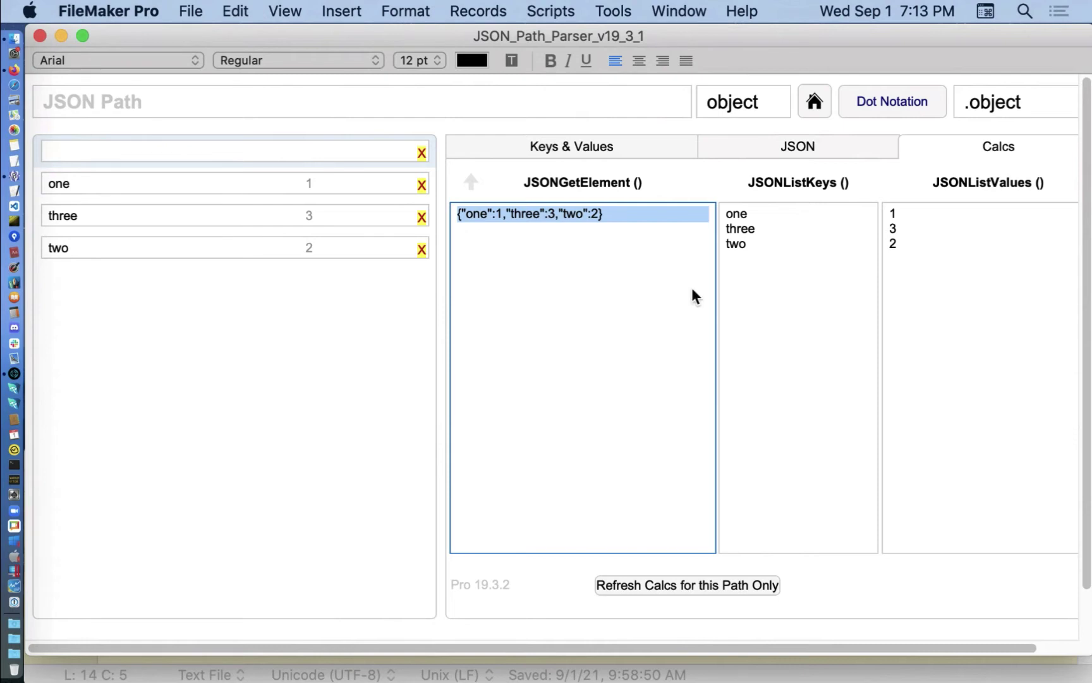
pyautogui.moveTo(775, 270); pyautogui.dragTo(731, 182)
pyautogui.moveTo(996, 335); pyautogui.dragTo(879, 204)
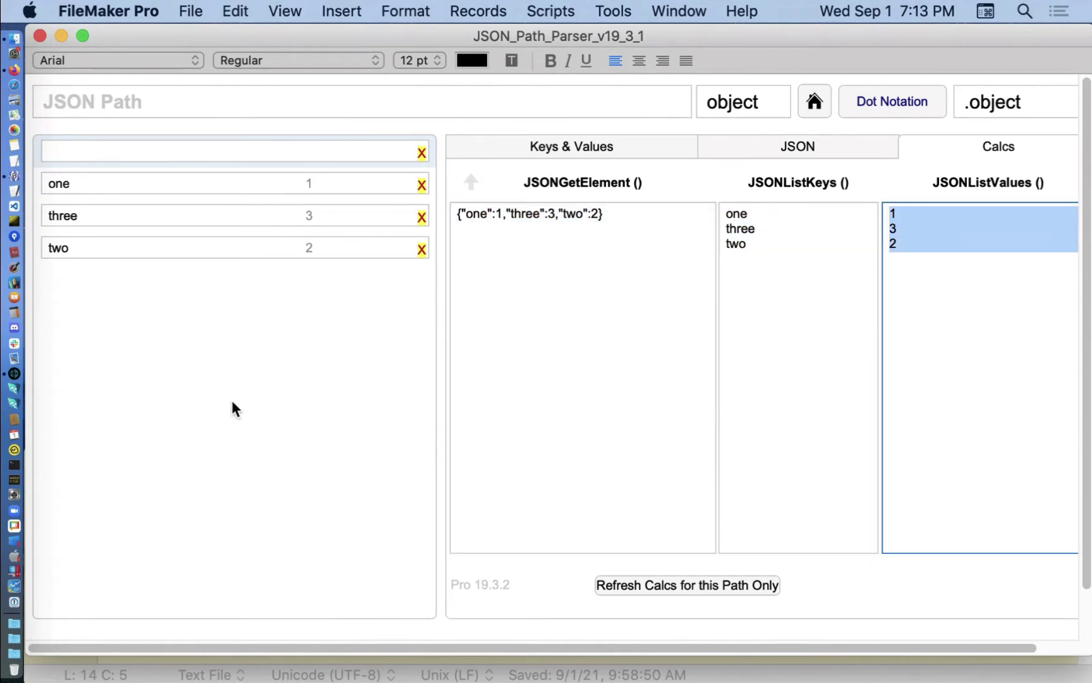
# Go back to the root path's child keys and move between the parent and its child paths one and three
pyautogui.click(471, 182)
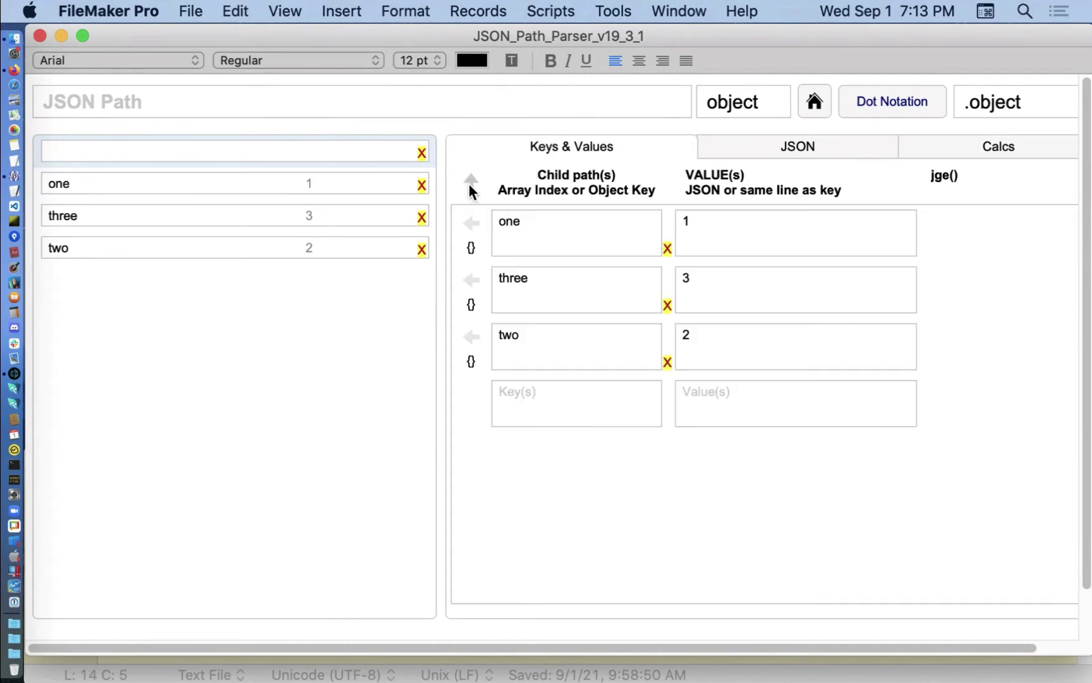
pyautogui.click(473, 247)
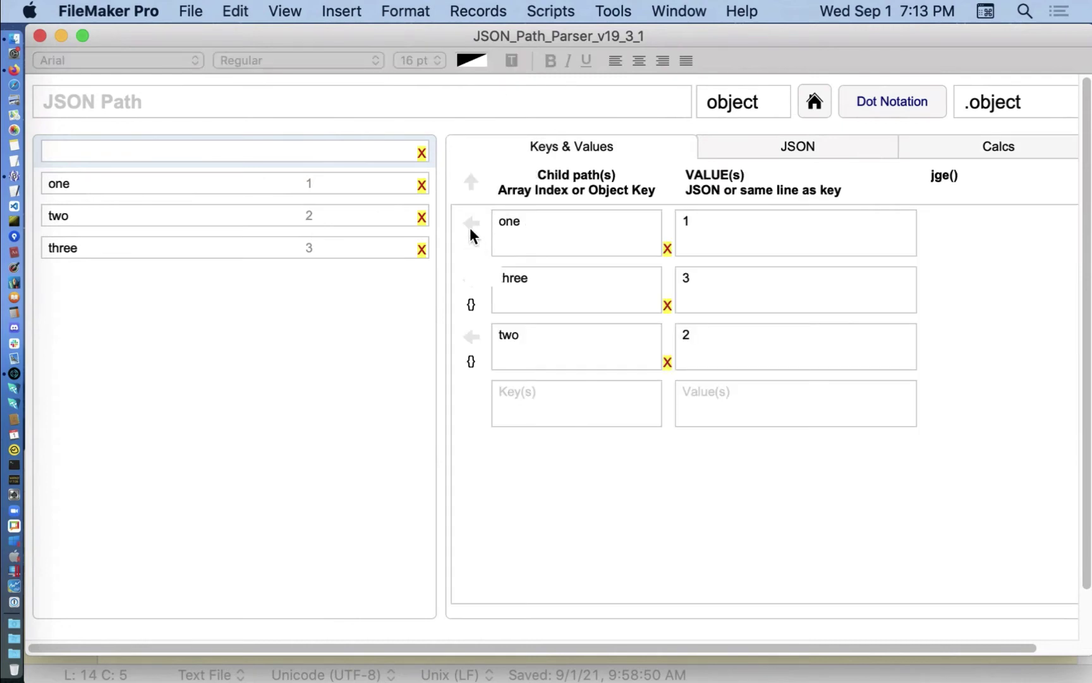
pyautogui.click(471, 180)
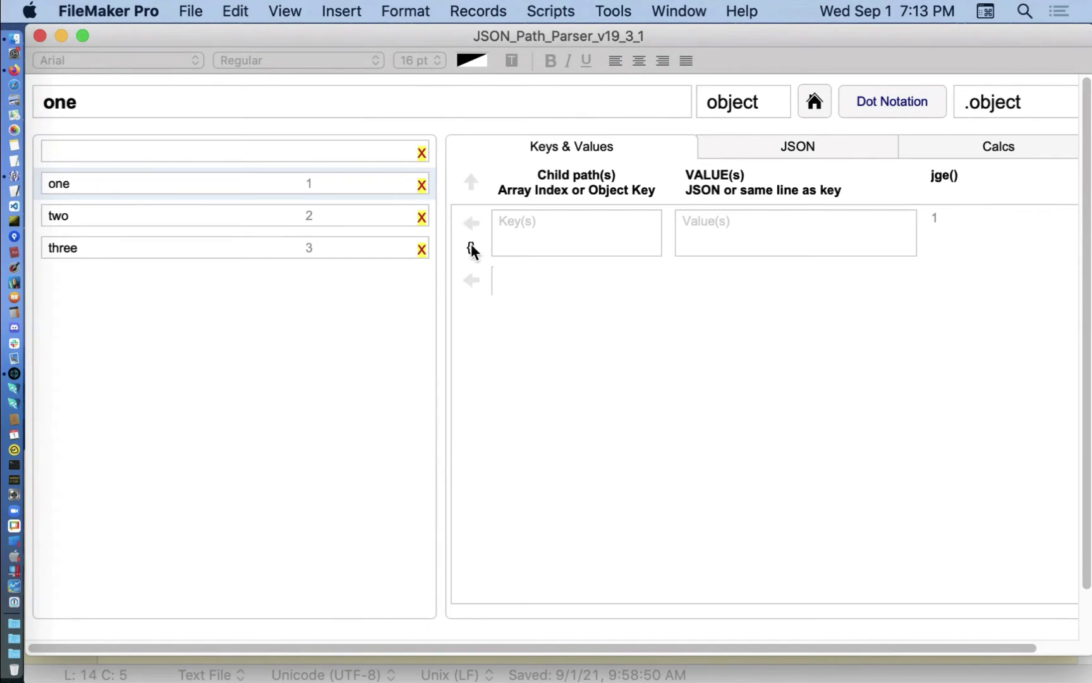
pyautogui.click(473, 280)
pyautogui.click(471, 181)
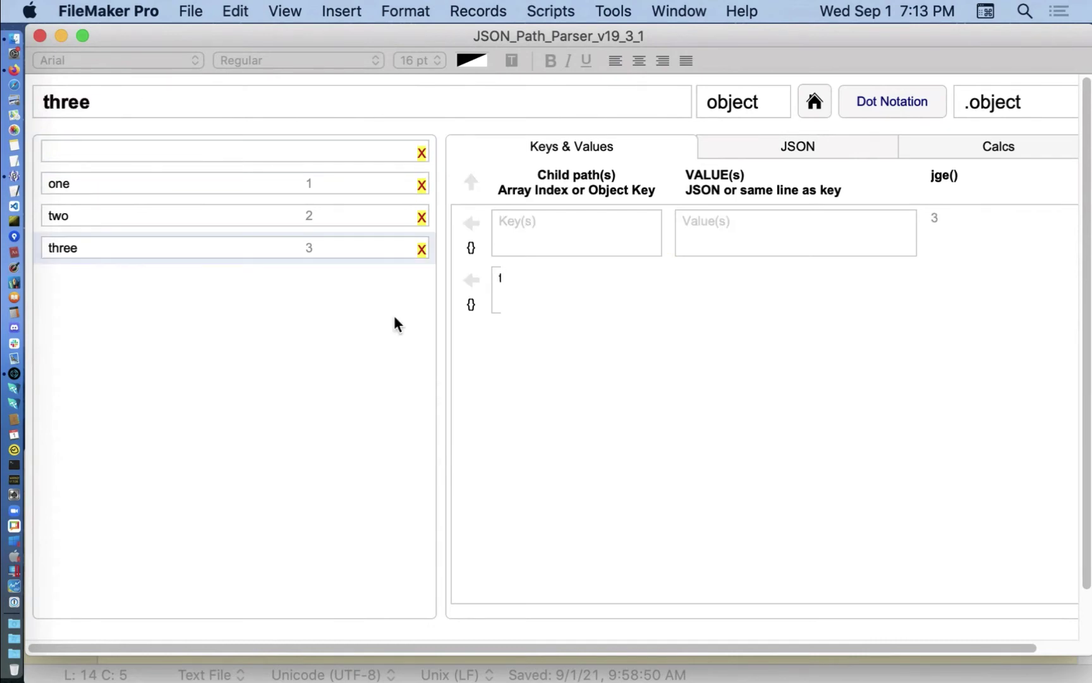
# Open the document "02 [ array of {objects} ]" from the document list and view its root path's child indexes and values
pyautogui.click(803, 98)
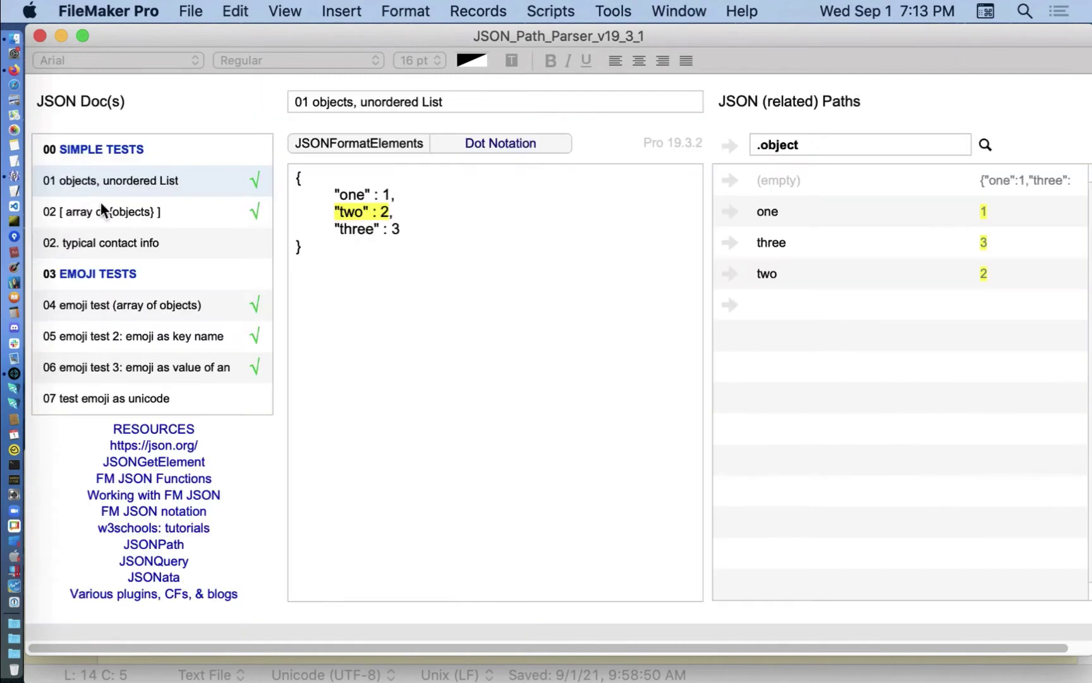
pyautogui.click(96, 211)
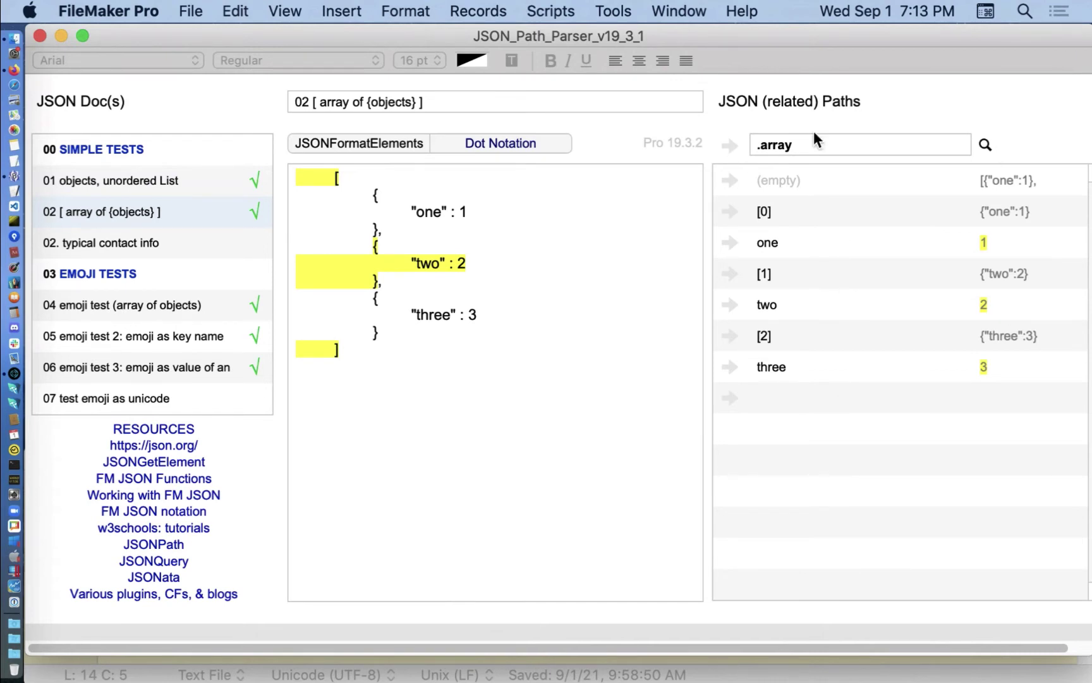
pyautogui.click(731, 145)
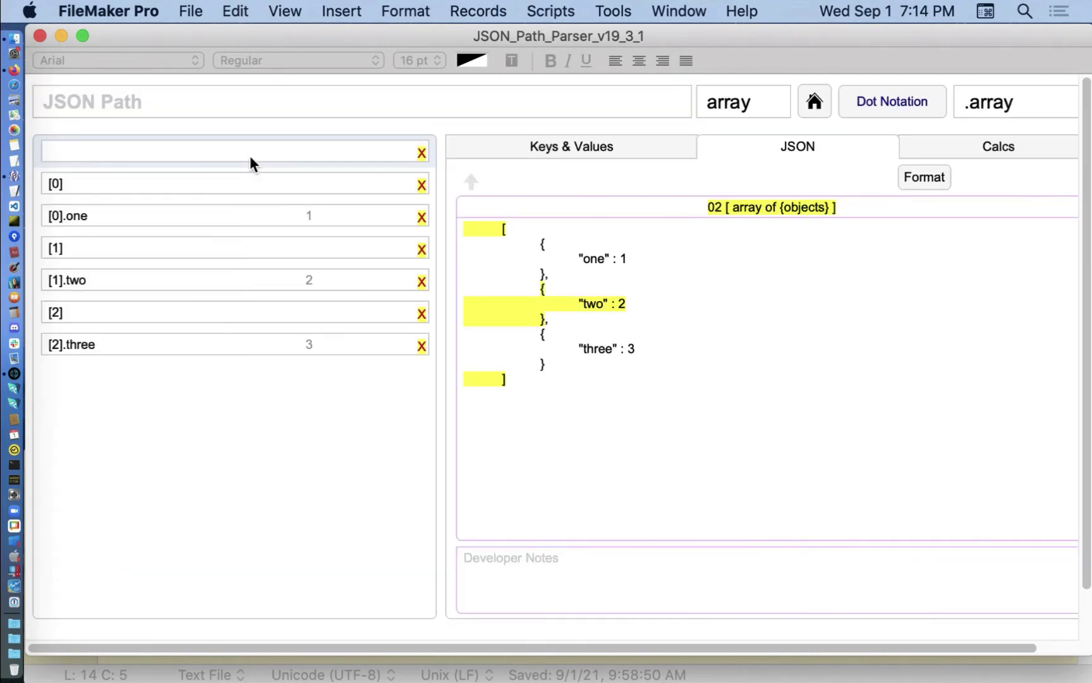
pyautogui.click(471, 182)
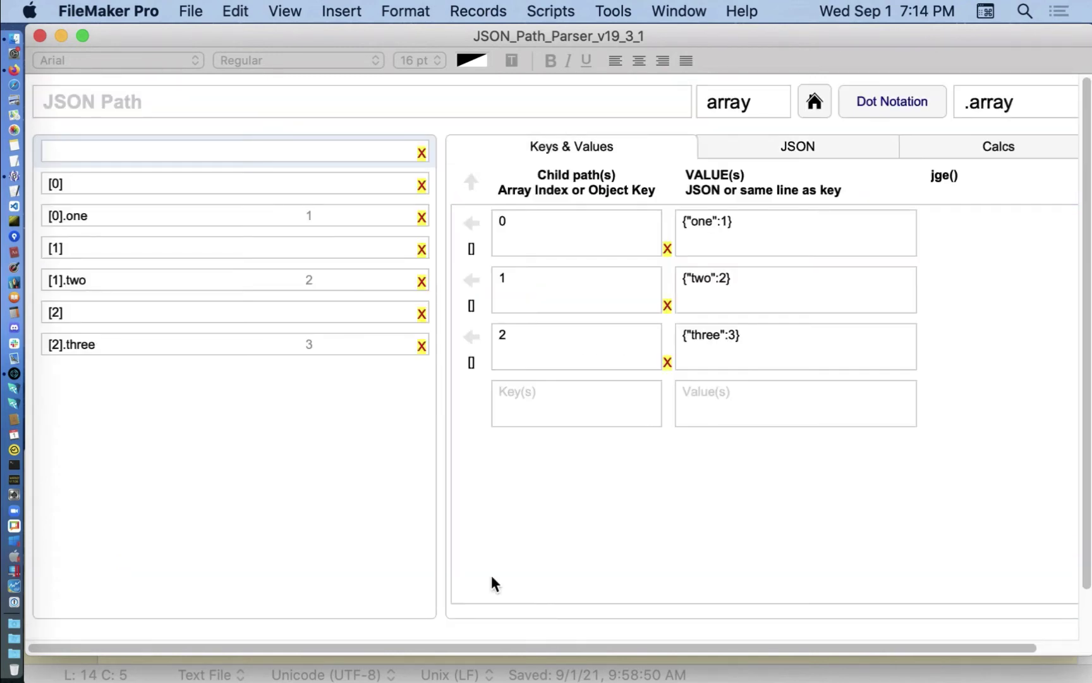
# Examine the array root's calculated element, its list of keys and its list of values
pyautogui.click(1038, 158)
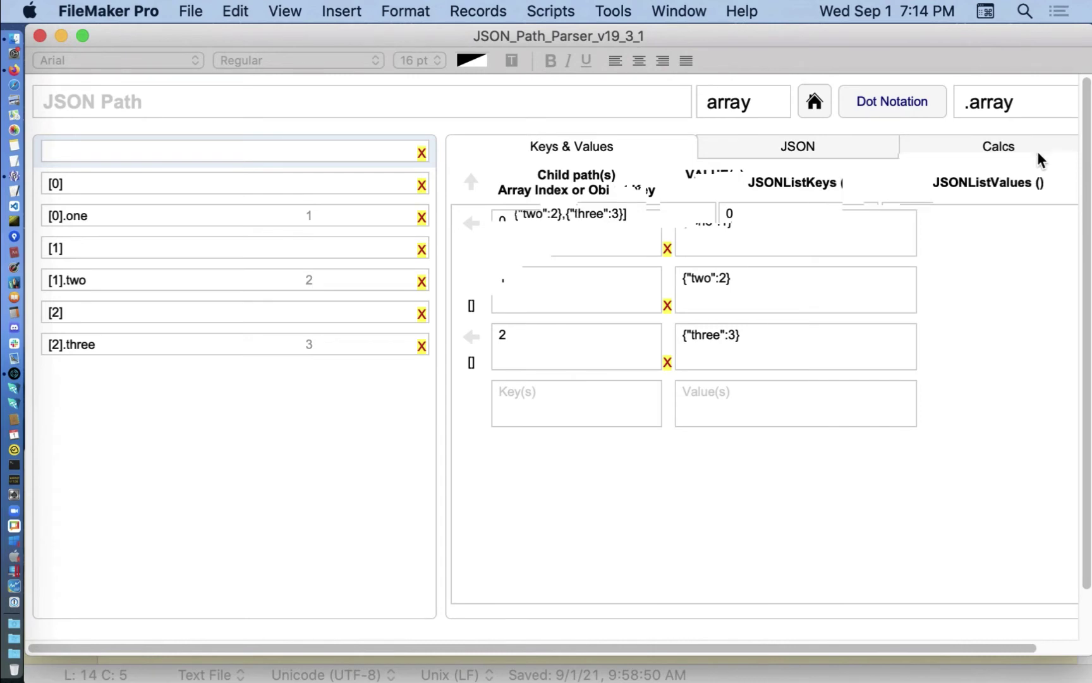
pyautogui.click(485, 216)
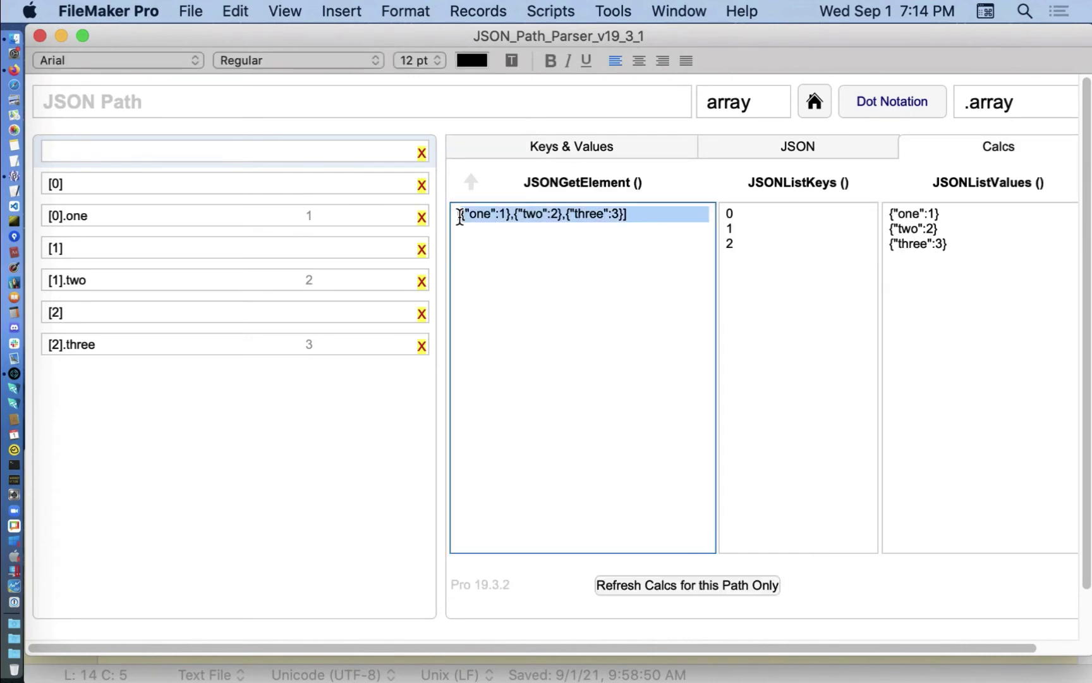
pyautogui.click(713, 211)
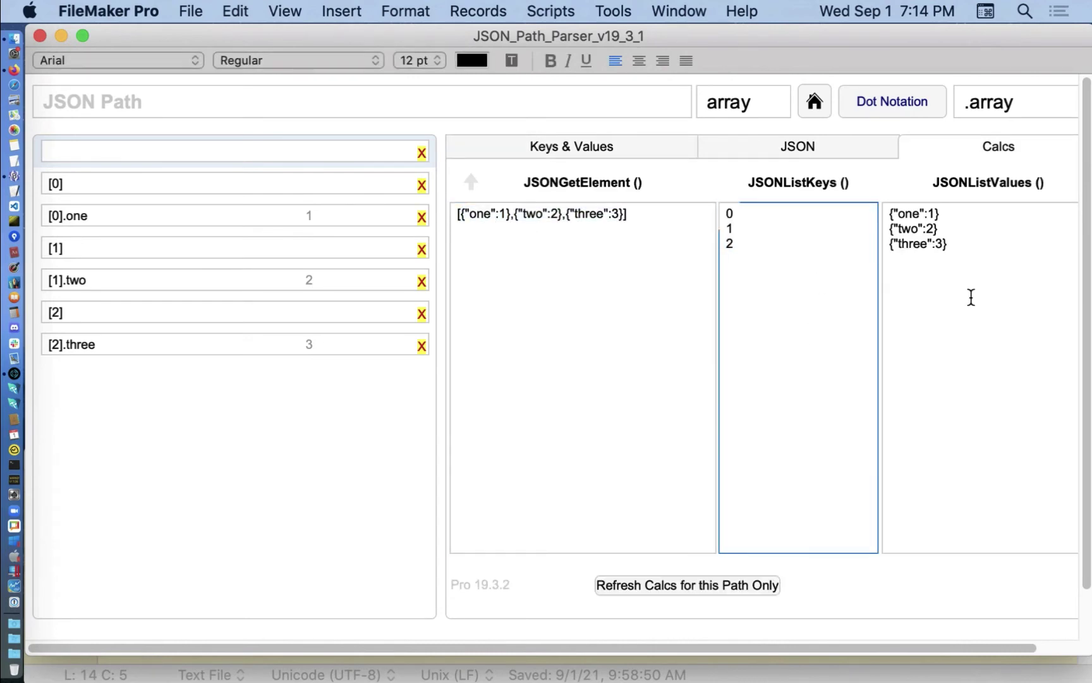
pyautogui.click(920, 367)
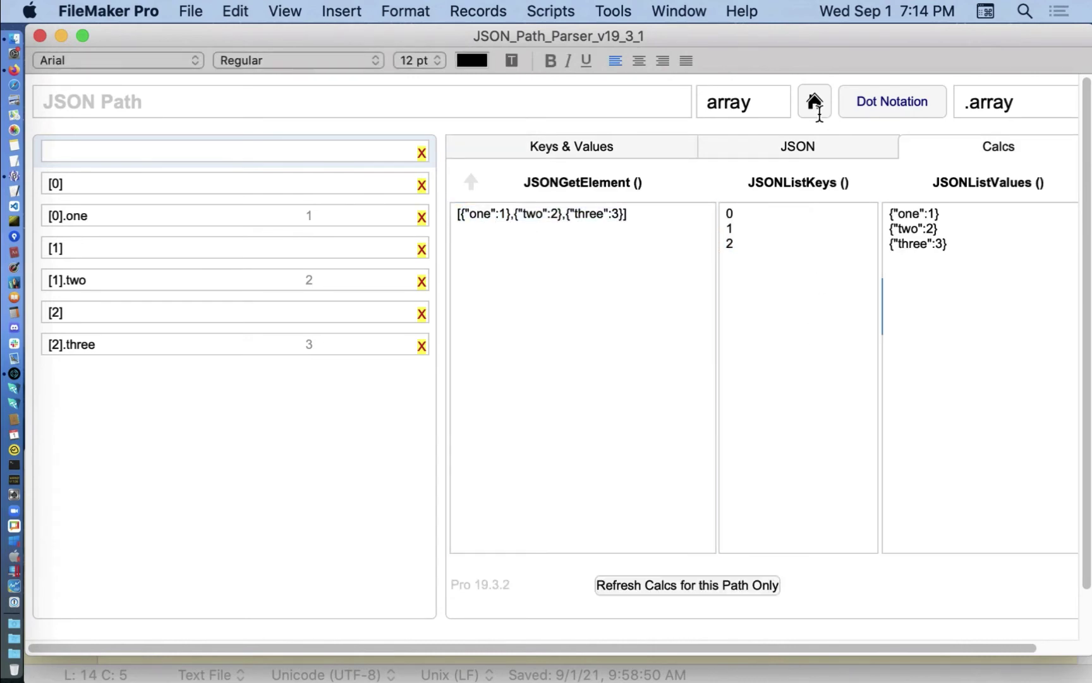
# Inspect the function calculations for paths [0] and [0].one, and compare [0].one with the source JSON and its keys and values
pyautogui.click(239, 184)
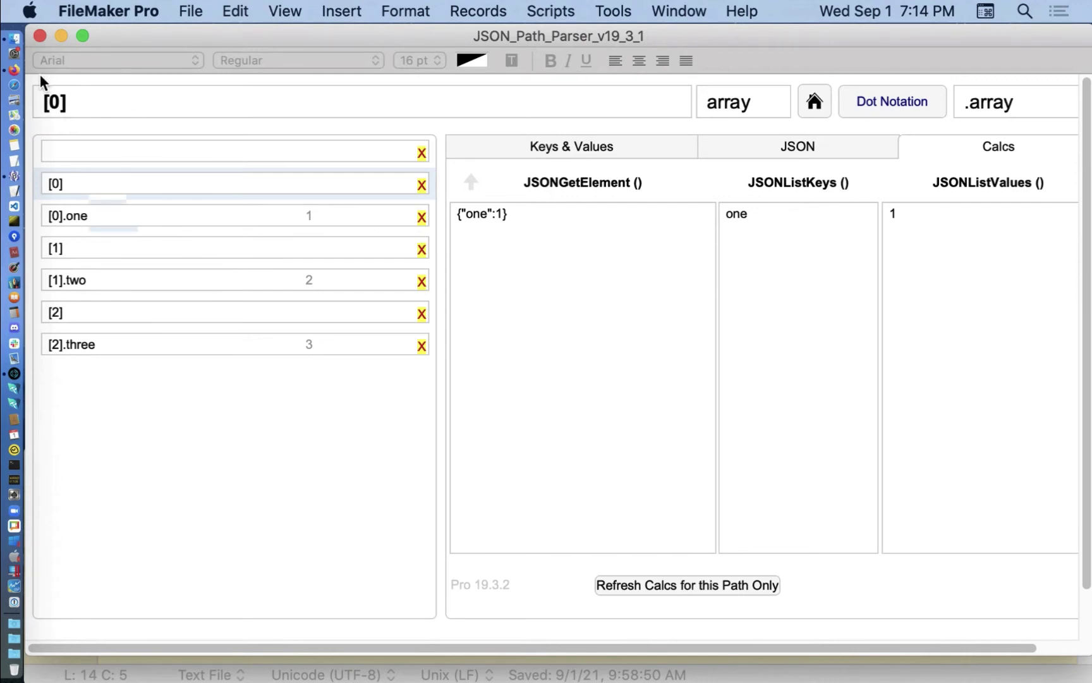
pyautogui.hotkey('ctrl', 'Down')
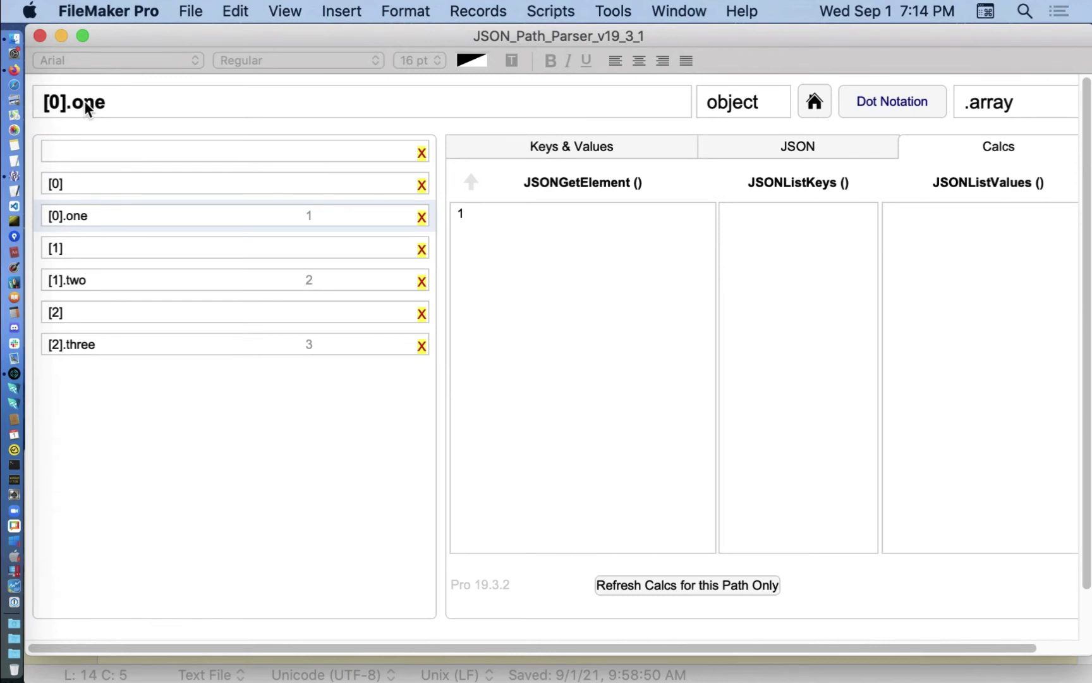
pyautogui.click(495, 239)
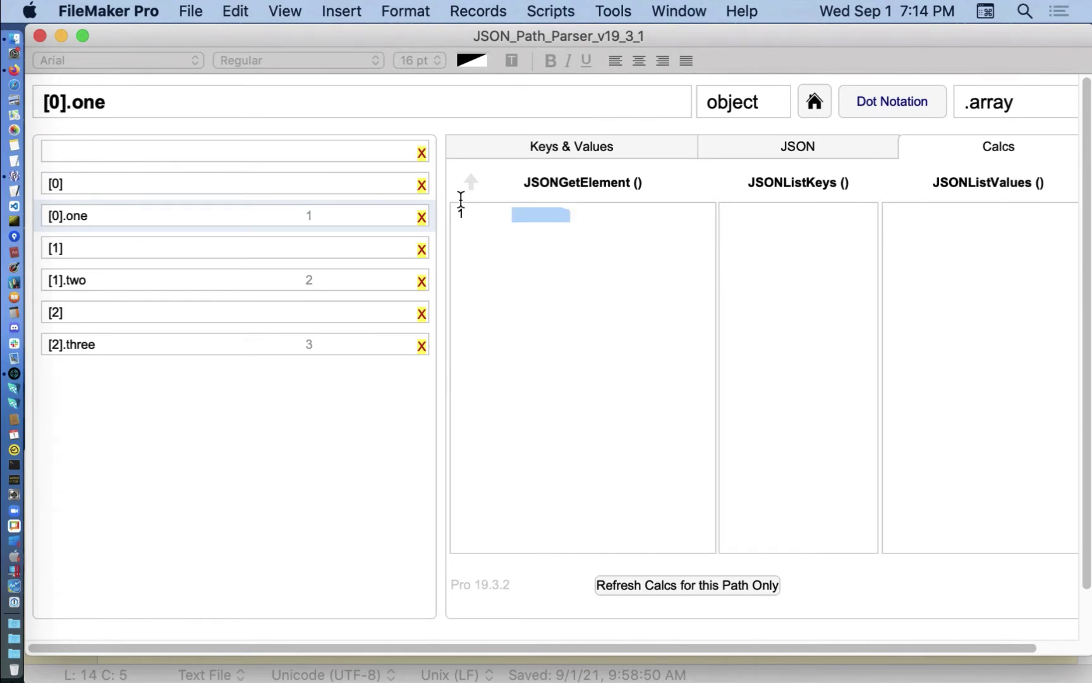
pyautogui.click(789, 146)
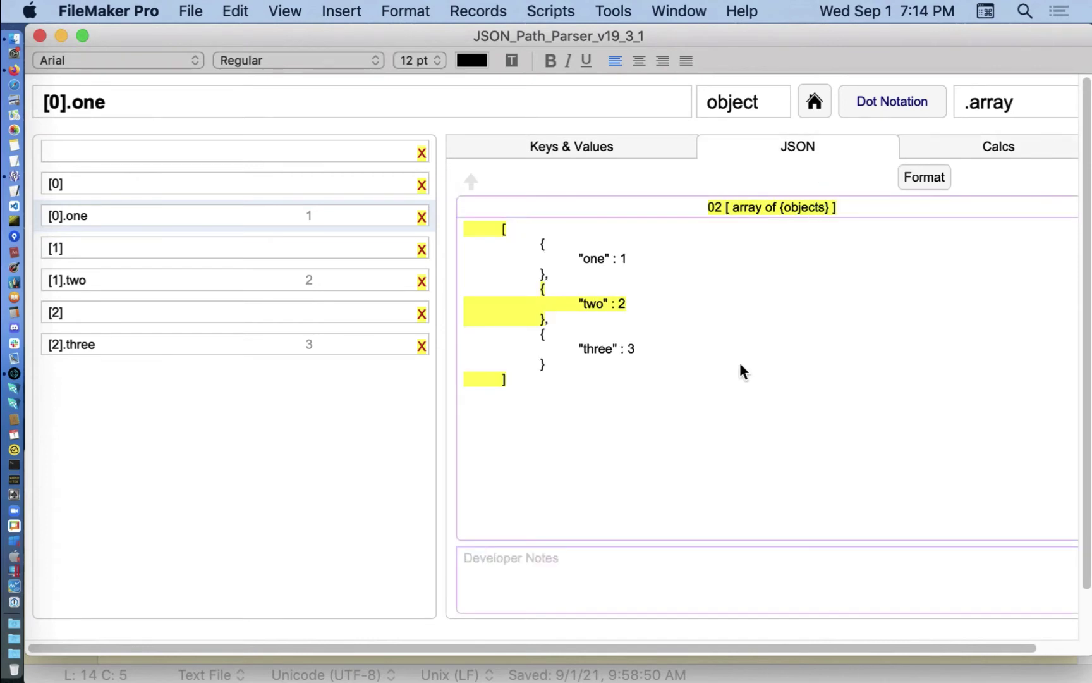
pyautogui.click(619, 144)
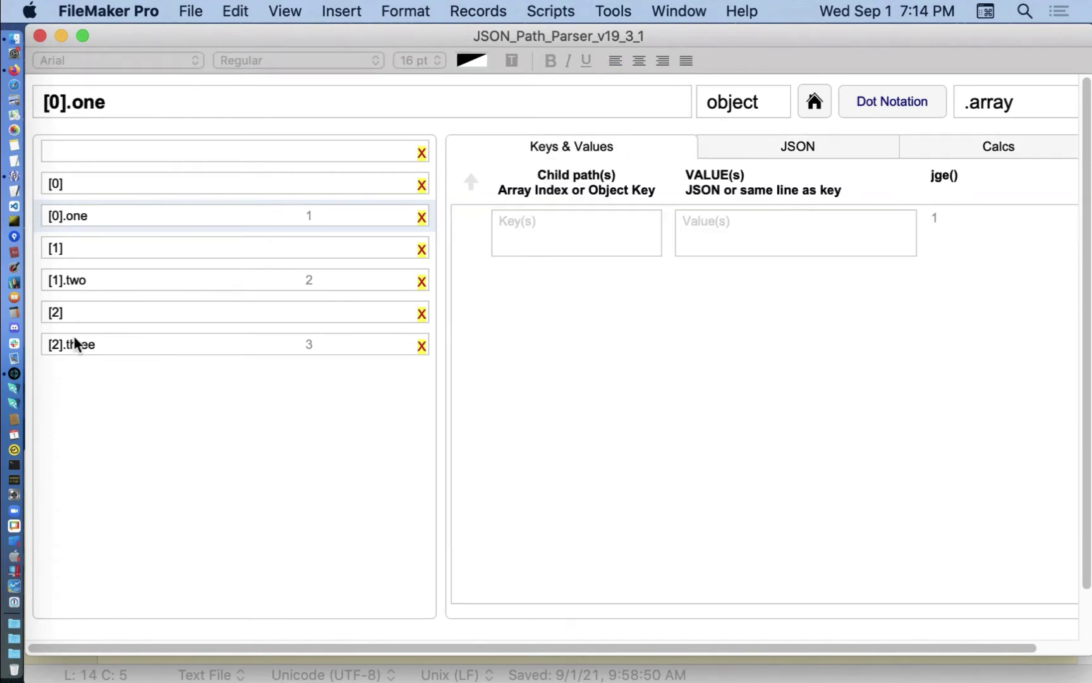
# Inspect the keys, values and element types of paths [1] and [1].two, and check [1].two against the source JSON
pyautogui.click(129, 246)
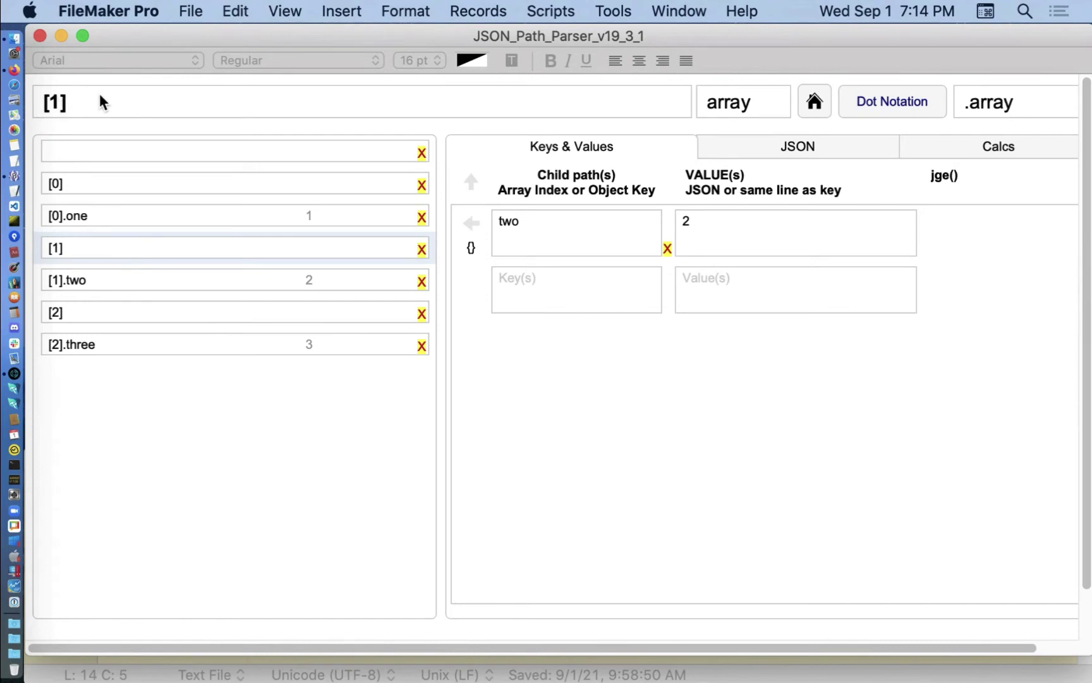
pyautogui.click(165, 280)
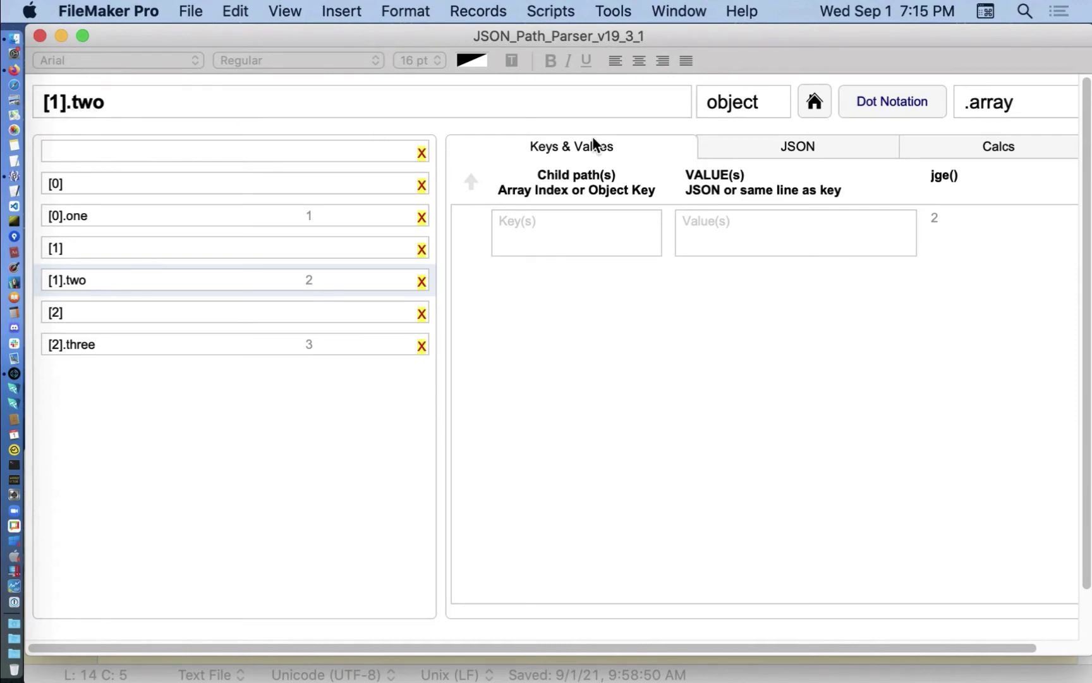
pyautogui.click(733, 96)
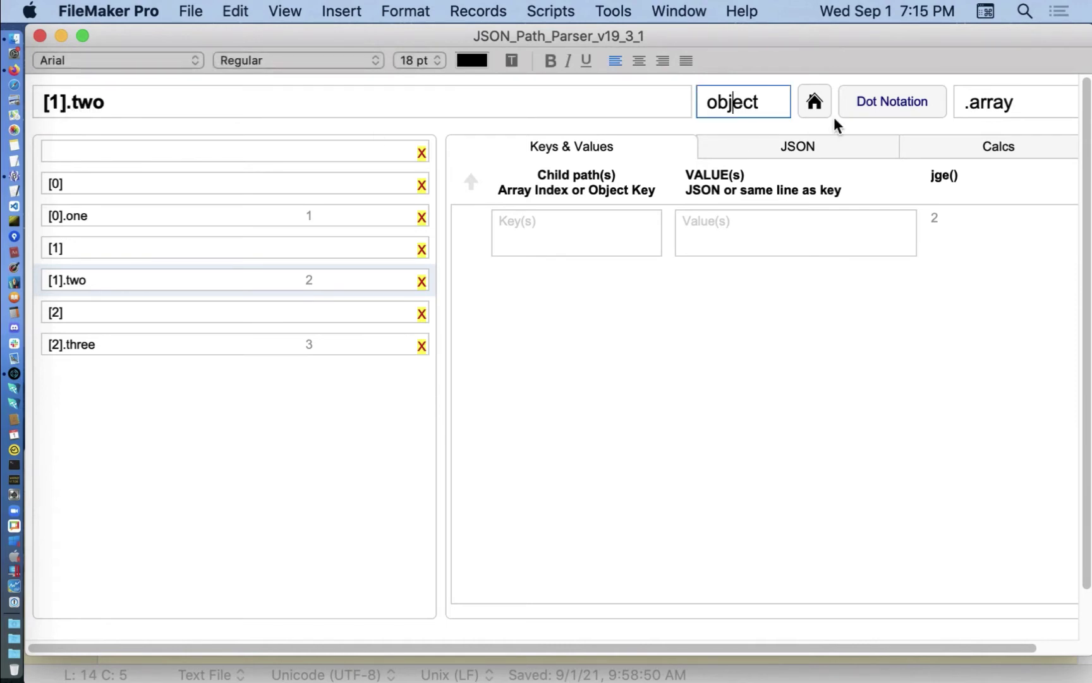
pyautogui.click(814, 147)
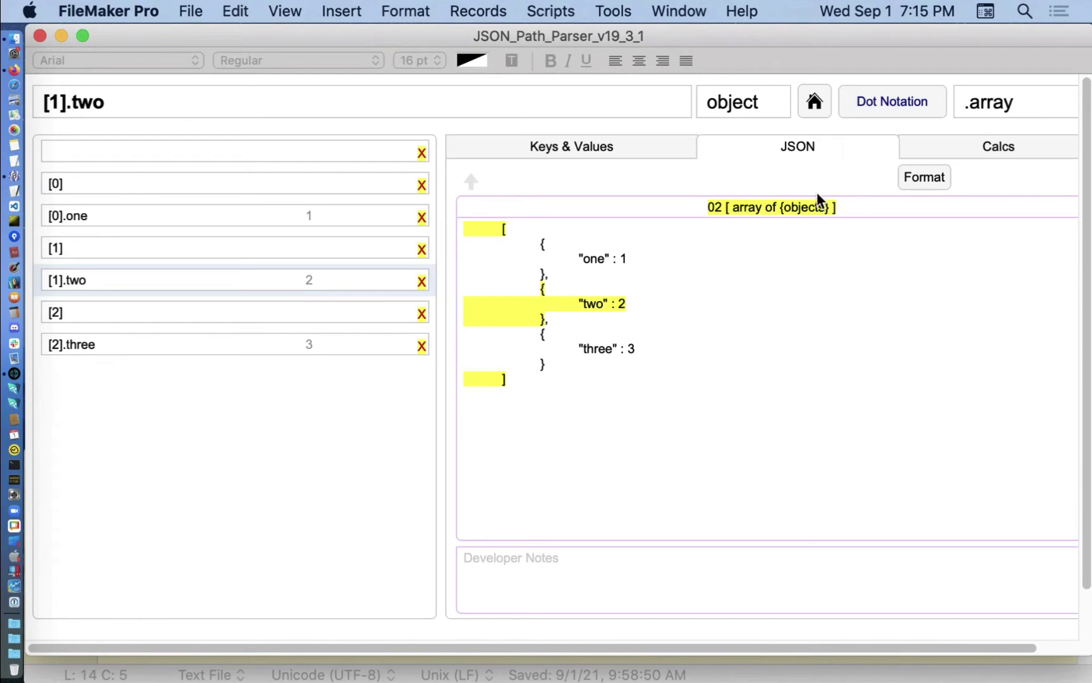
# Return to the document list, open "02. typical contact info" and toggle the path notation away from and back to Dot Notation
pyautogui.click(816, 96)
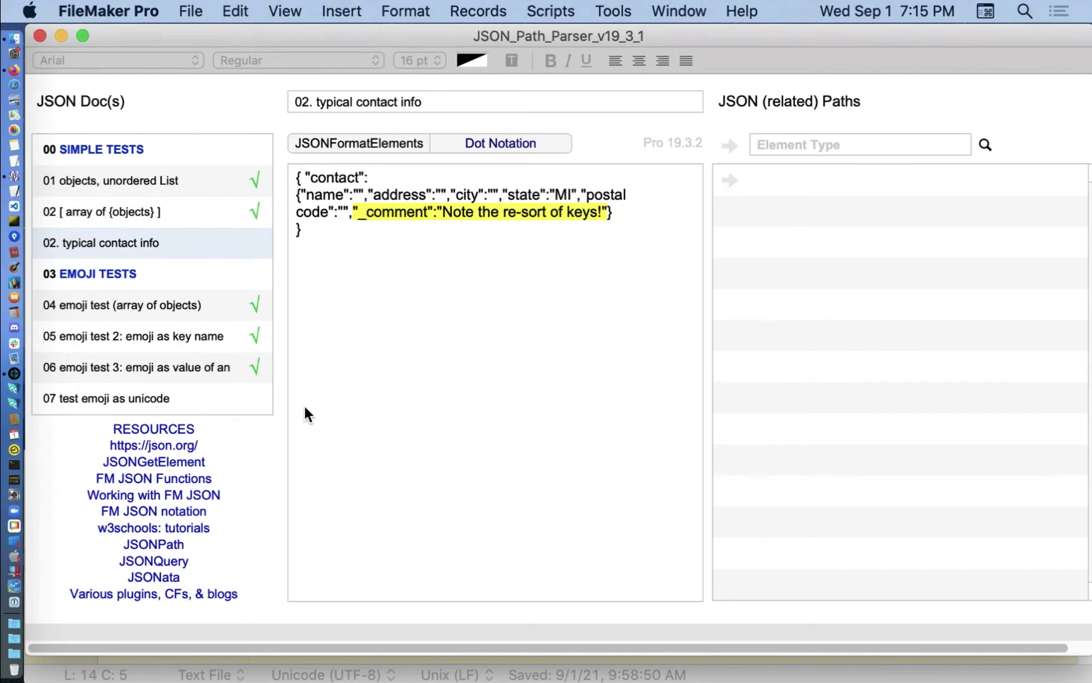
pyautogui.click(505, 138)
pyautogui.click(505, 139)
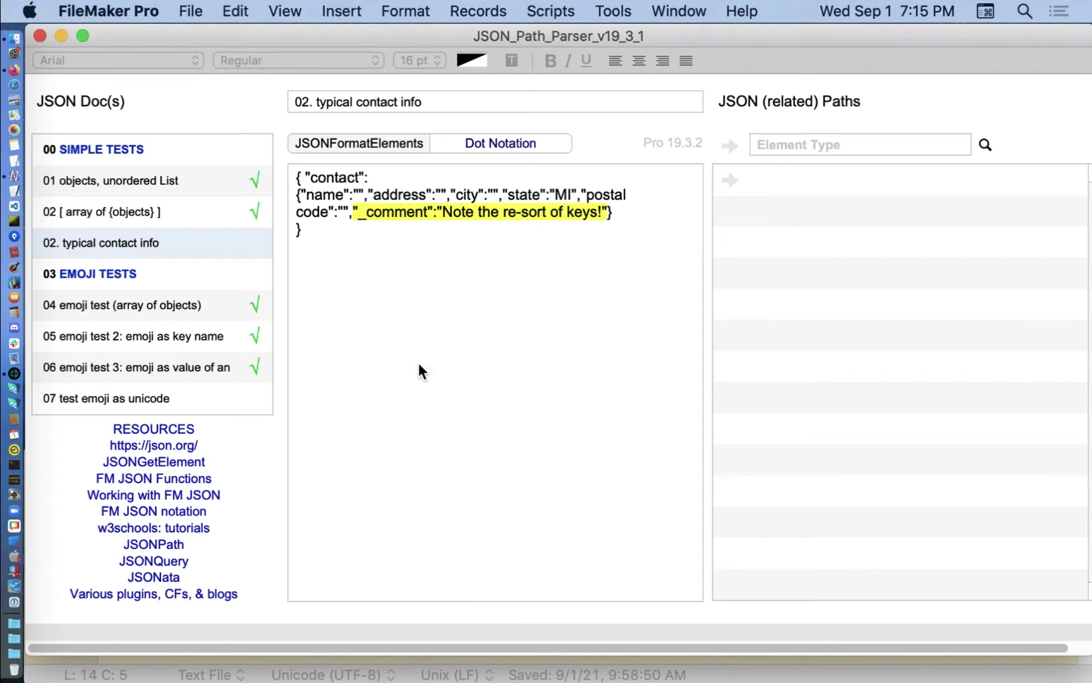
# Reformat the contact JSON with JSONFormatElements after copying the original text, and restore the original from that copy
pyautogui.click(409, 339)
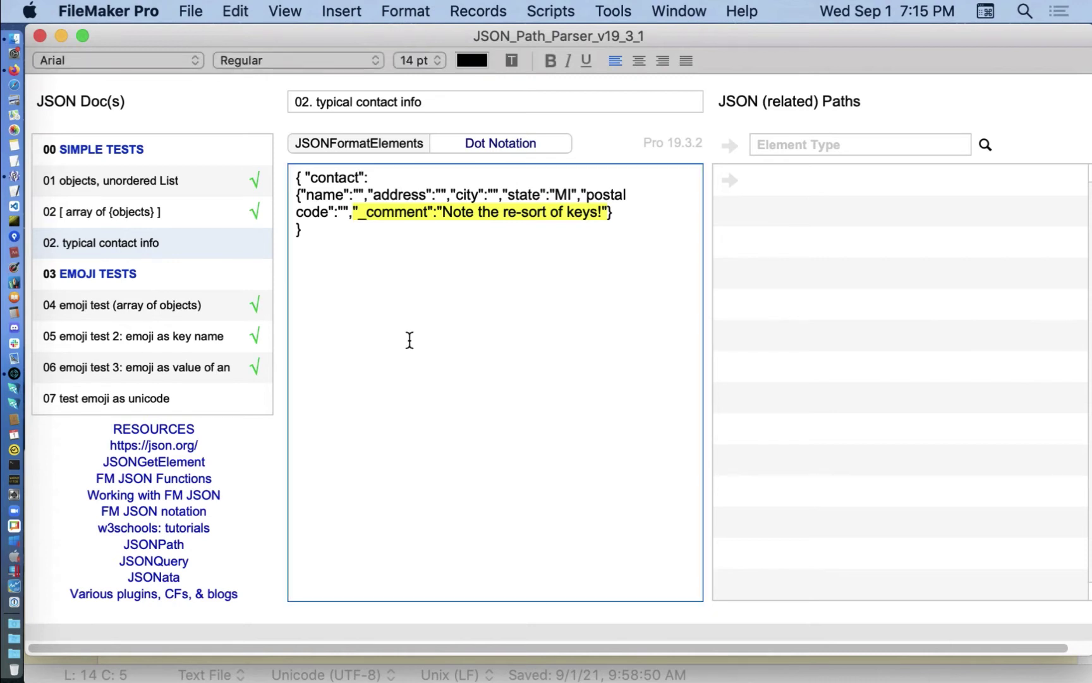
pyautogui.moveTo(410, 339); pyautogui.dragTo(289, 166)
pyautogui.press('super+c')
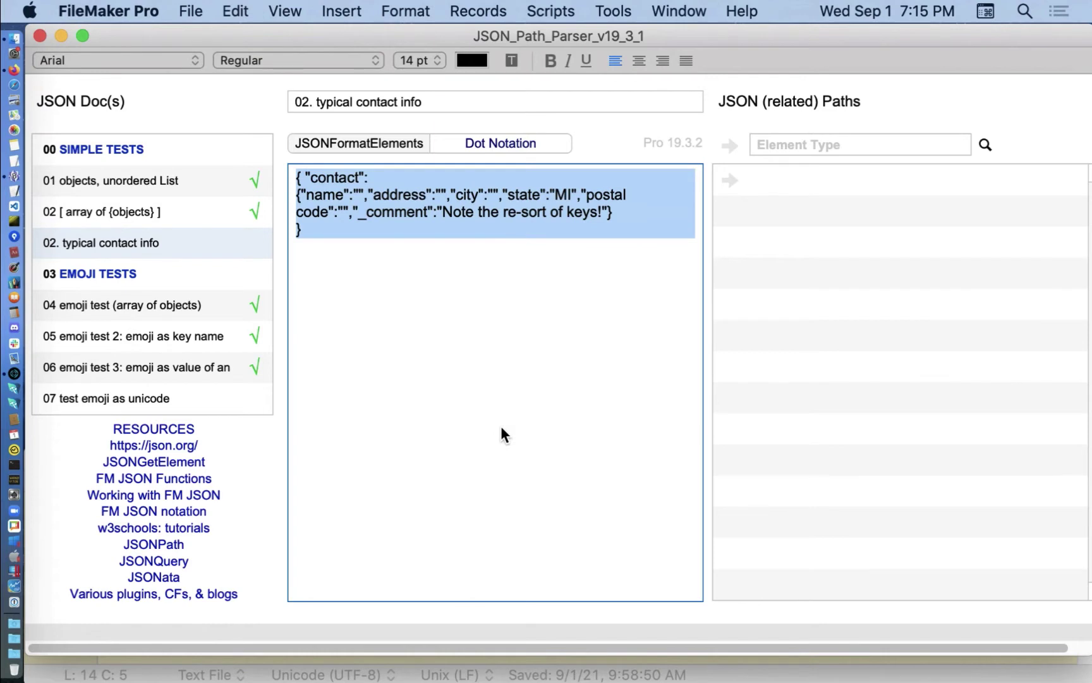
pyautogui.click(338, 143)
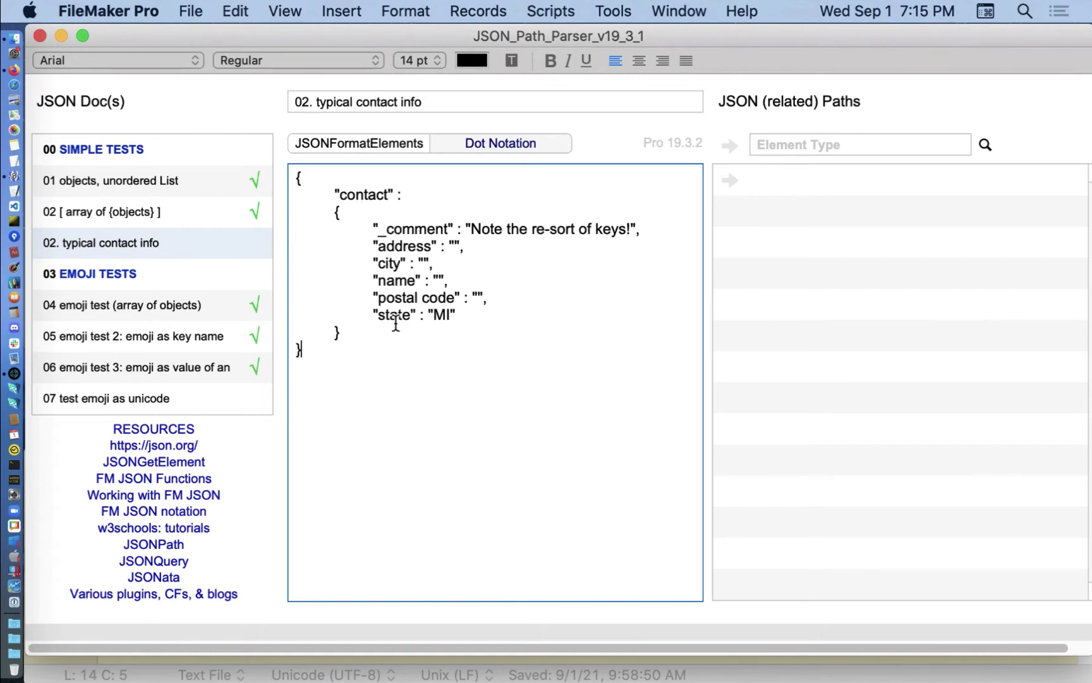
pyautogui.press('super+a')
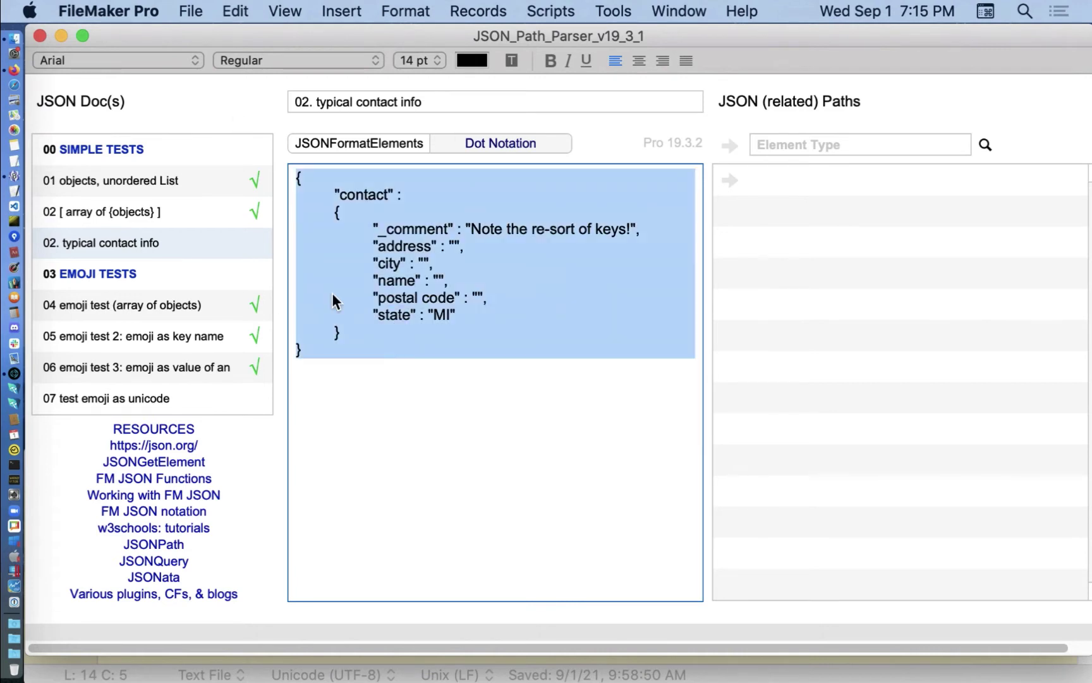
pyautogui.press('super+v')
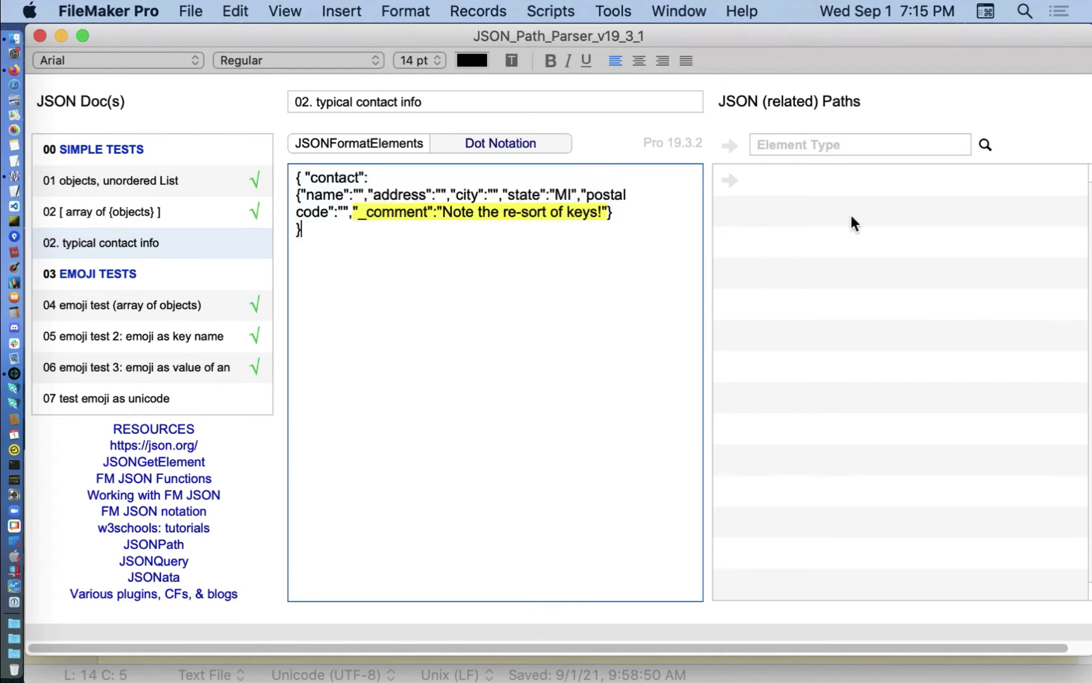
# Open the contact document's path details, begin getting its paths, and add the contact._comment path before returning to contact
pyautogui.click(731, 145)
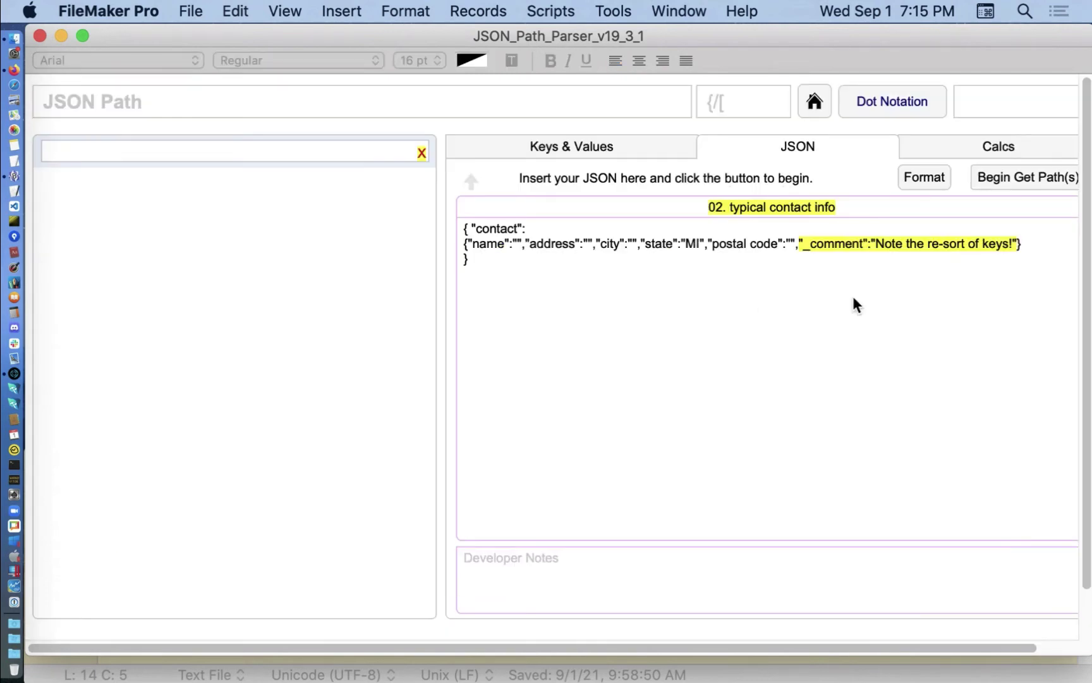
pyautogui.click(1023, 179)
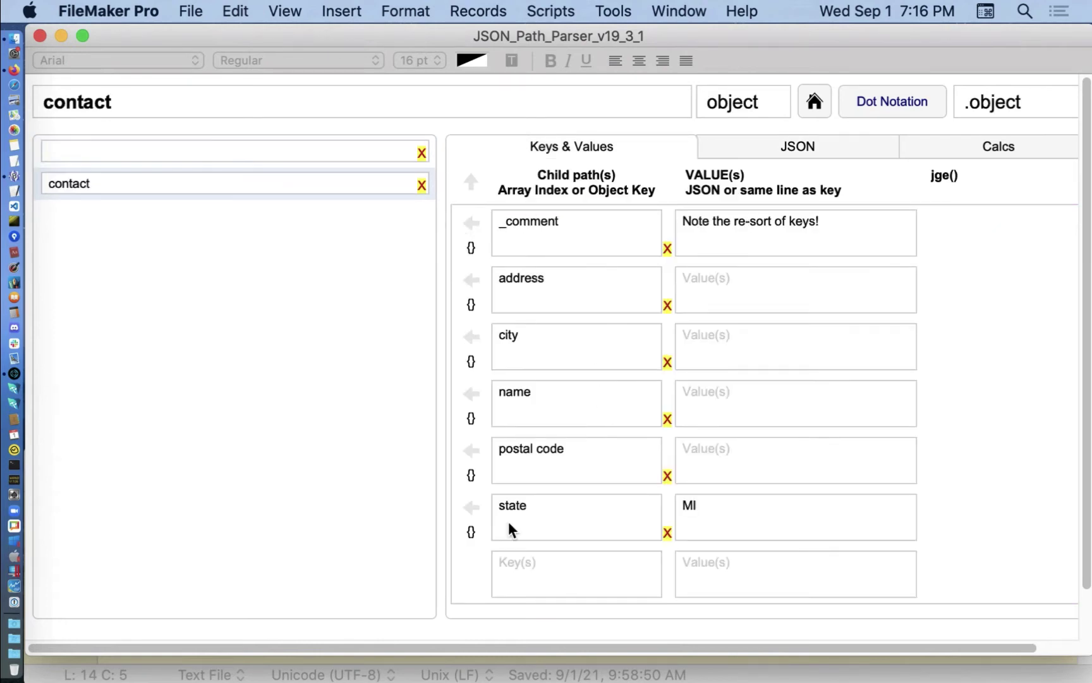
pyautogui.click(471, 224)
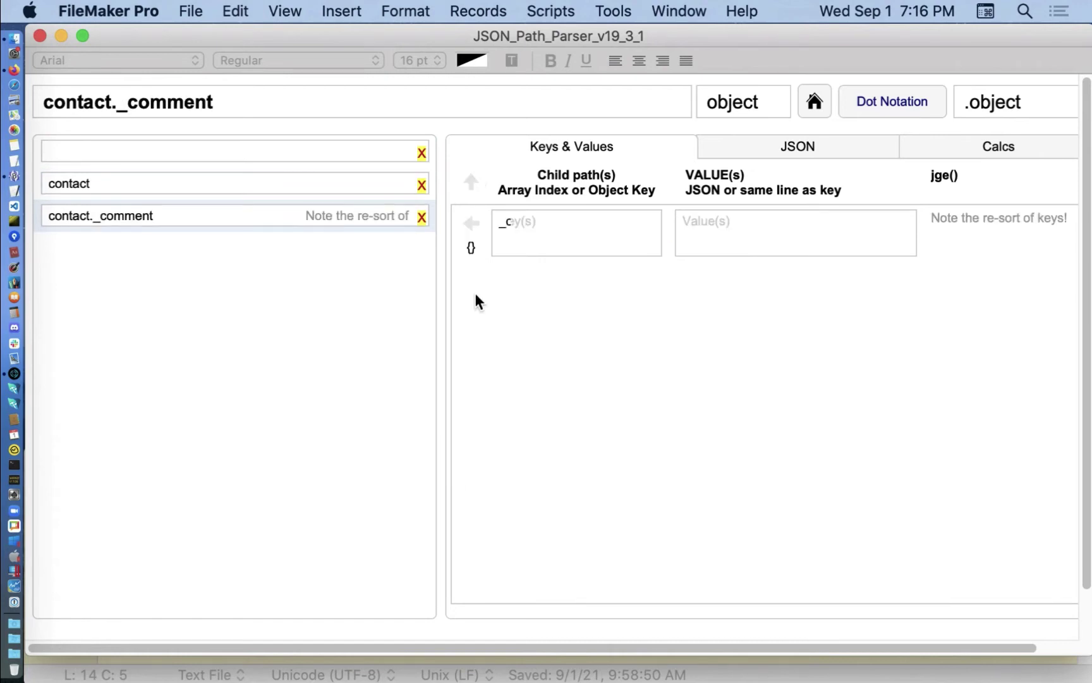
pyautogui.click(471, 184)
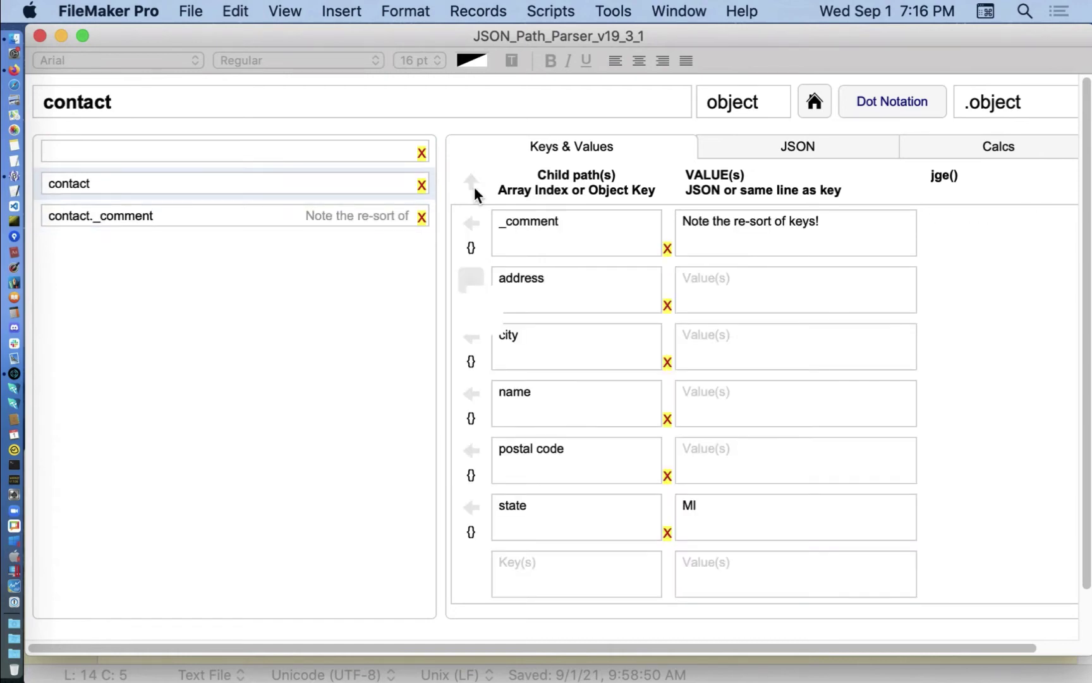
# Add the remaining child paths city, name, postal code and state from the contact object to the path list
pyautogui.click(471, 336)
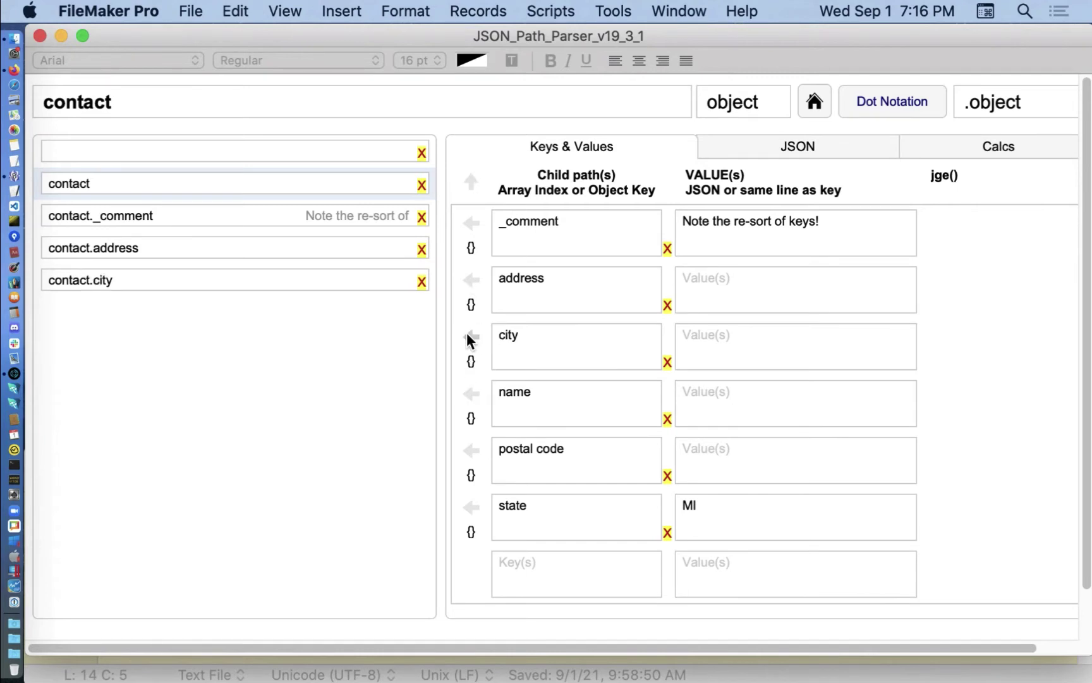
pyautogui.click(474, 396)
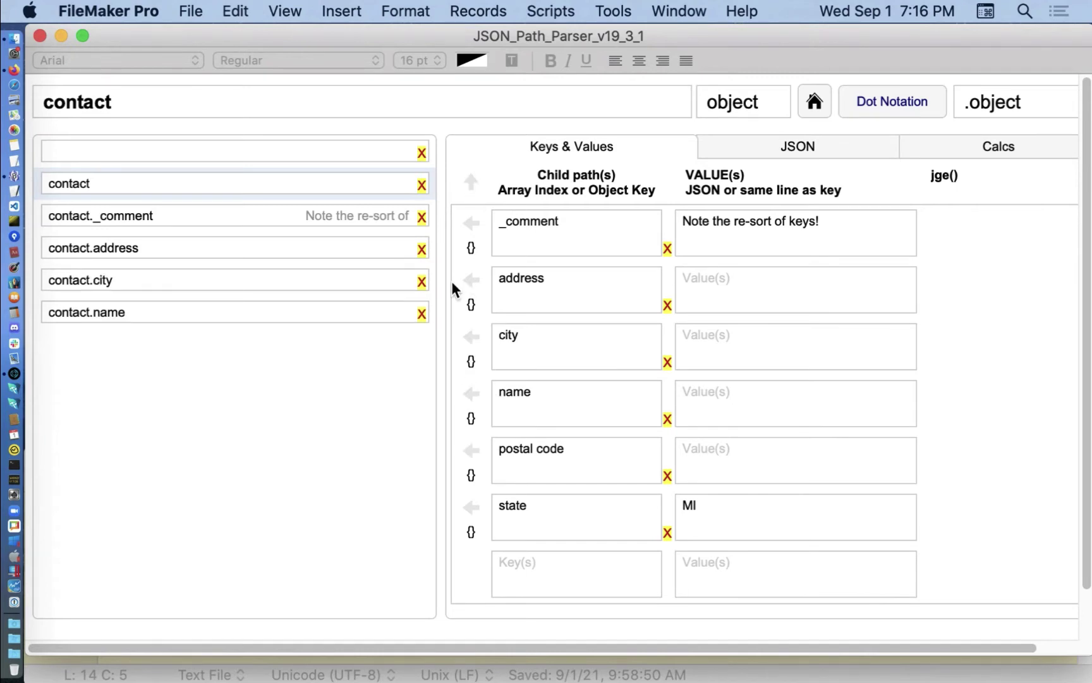
pyautogui.click(471, 450)
pyautogui.click(476, 182)
pyautogui.click(470, 502)
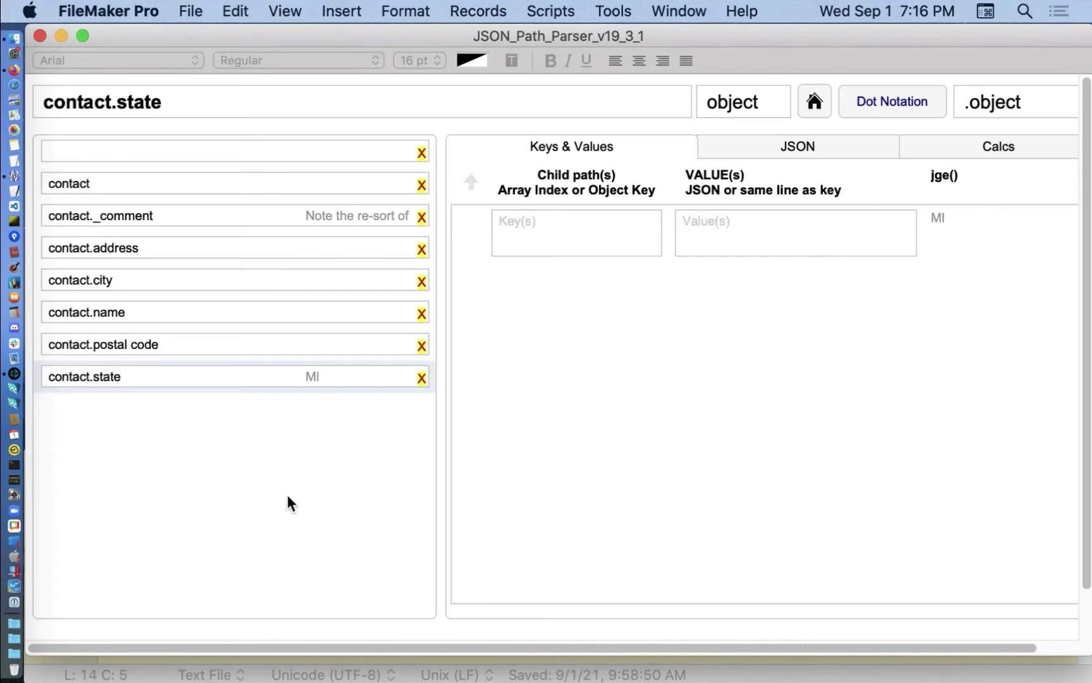
# Inspect the JSONGetElement, JSONListKeys and JSONListValues calculations for the contact.state and contact._comment paths
pyautogui.click(983, 155)
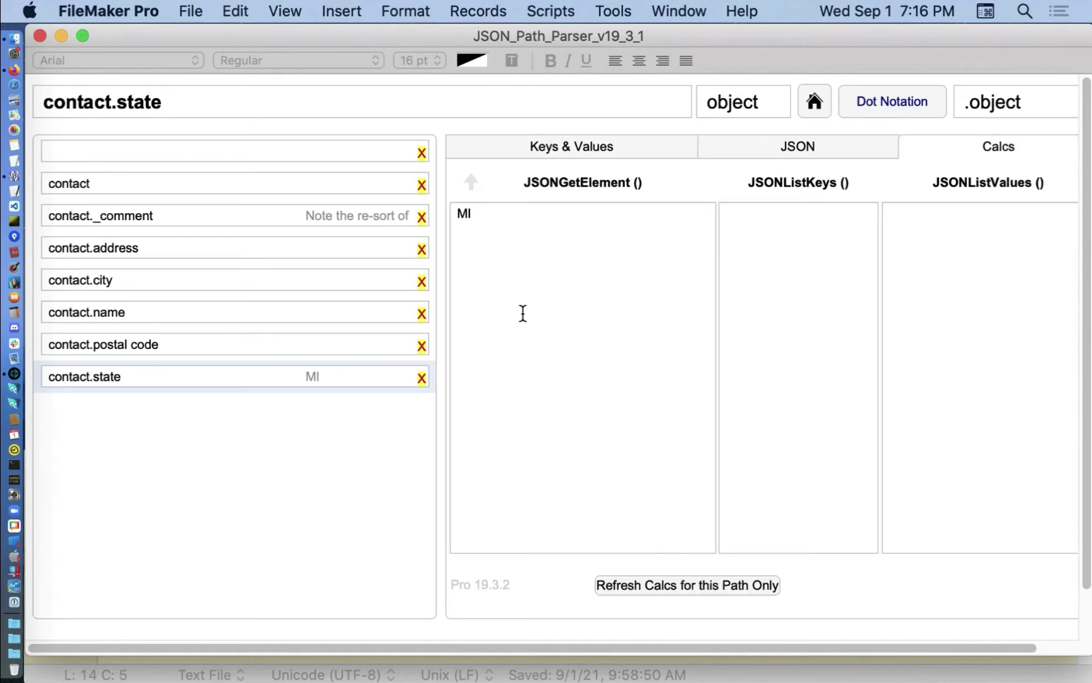
pyautogui.click(478, 248)
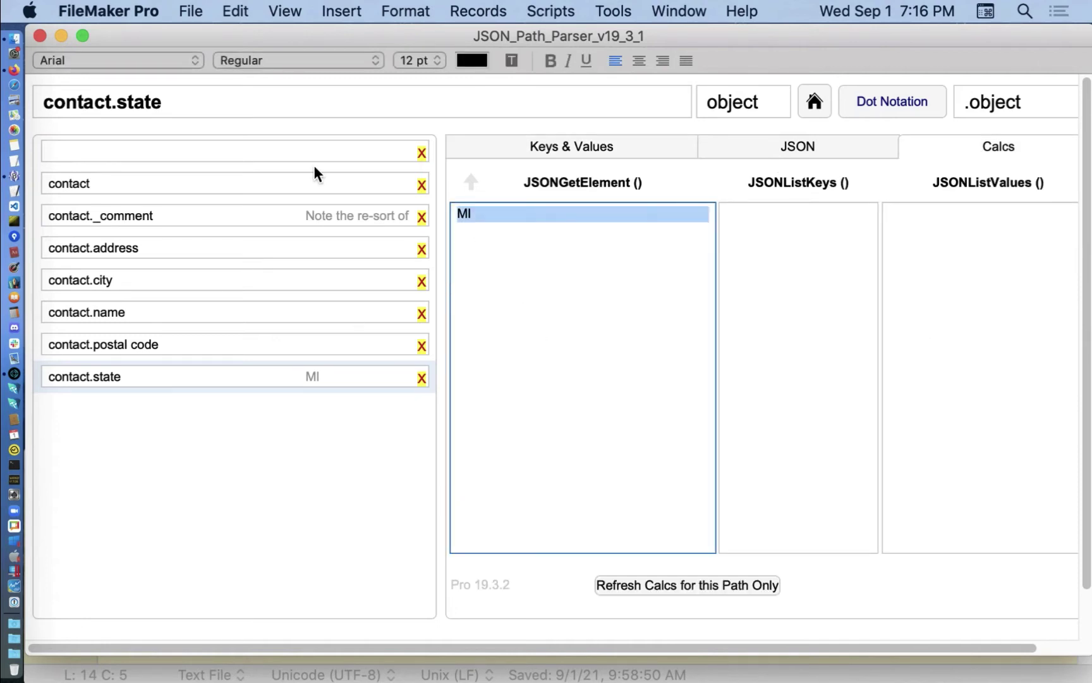
pyautogui.click(275, 220)
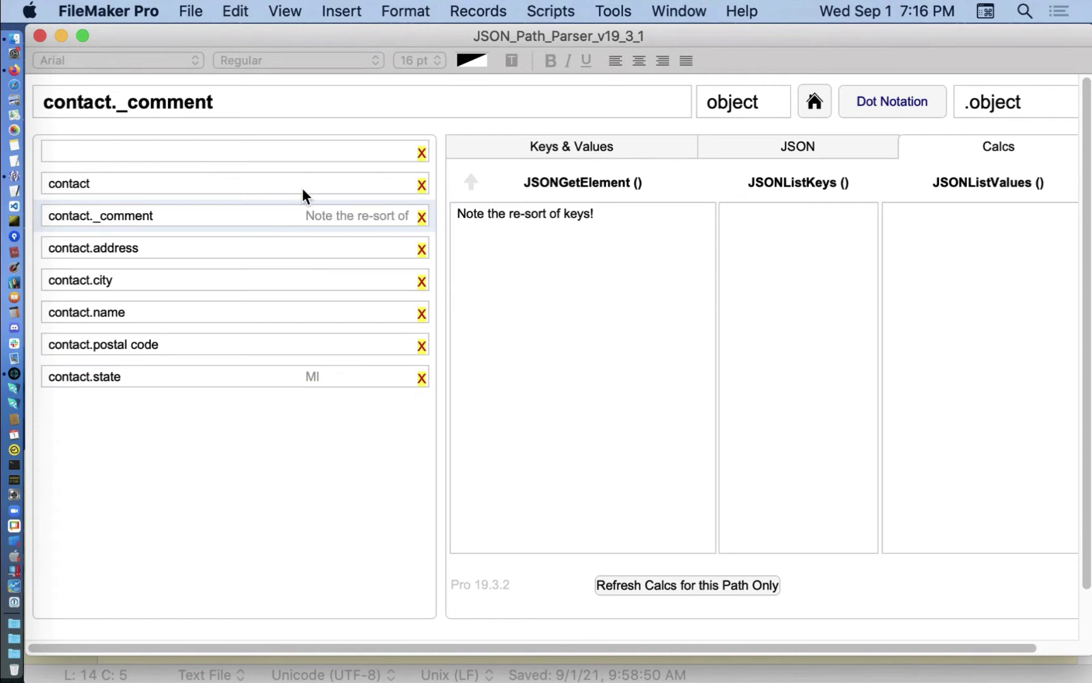
# Compare the JSONListKeys and JSONListValues results of the contact path line by line
pyautogui.click(286, 182)
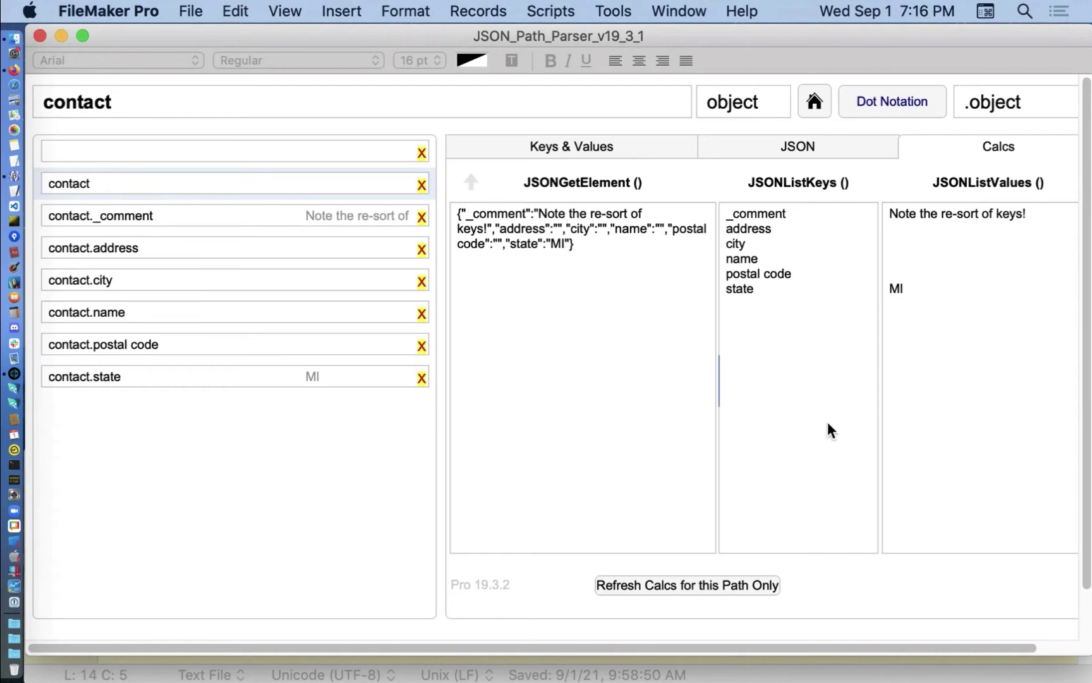
pyautogui.moveTo(827, 418); pyautogui.dragTo(697, 153)
pyautogui.moveTo(1012, 388); pyautogui.dragTo(787, 260)
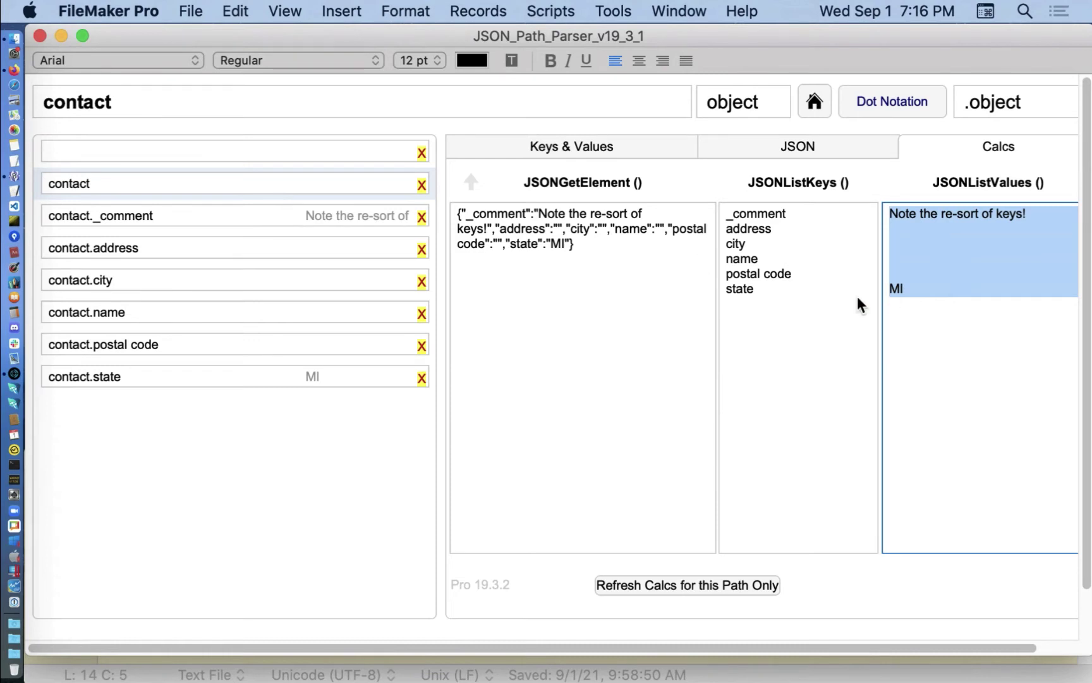
pyautogui.moveTo(869, 316); pyautogui.dragTo(724, 192)
pyautogui.moveTo(1002, 417); pyautogui.dragTo(856, 210)
pyautogui.click(896, 391)
pyautogui.click(779, 315)
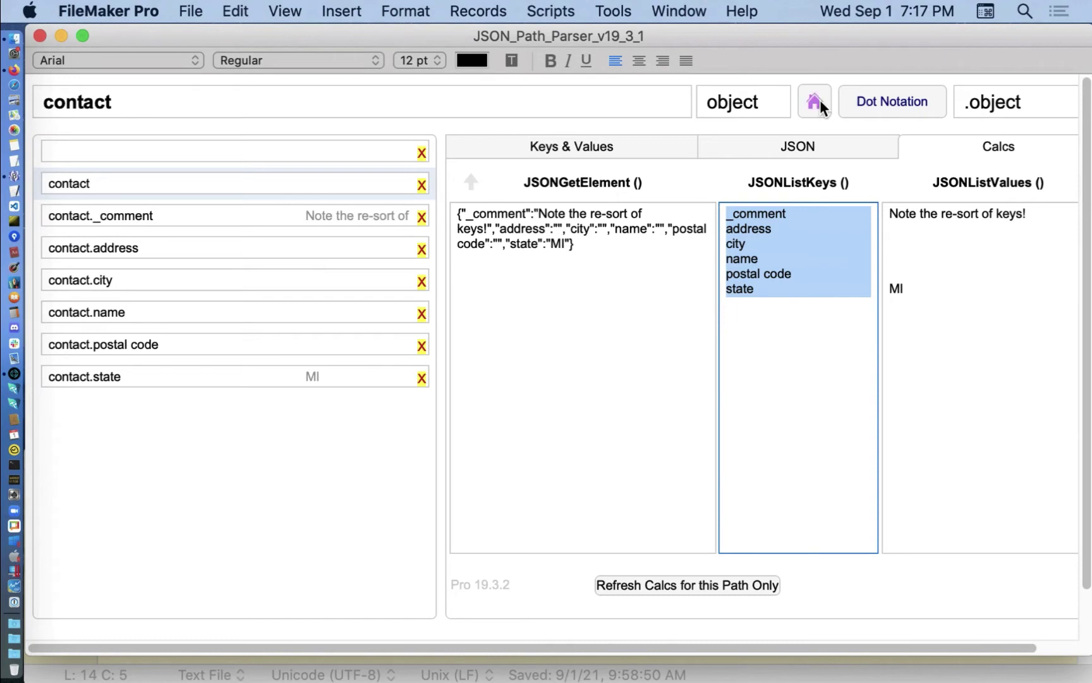
# Inspect the empty root path's keys and values and its JSONGetElement and JSONListKeys calculations
pyautogui.click(497, 146)
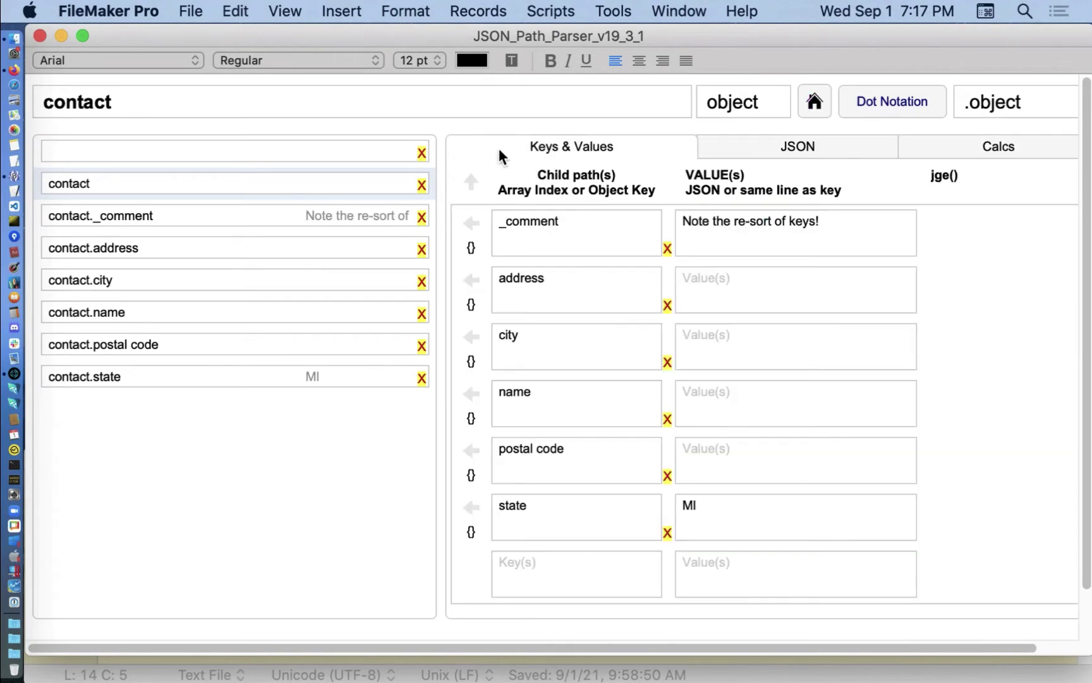
pyautogui.click(175, 151)
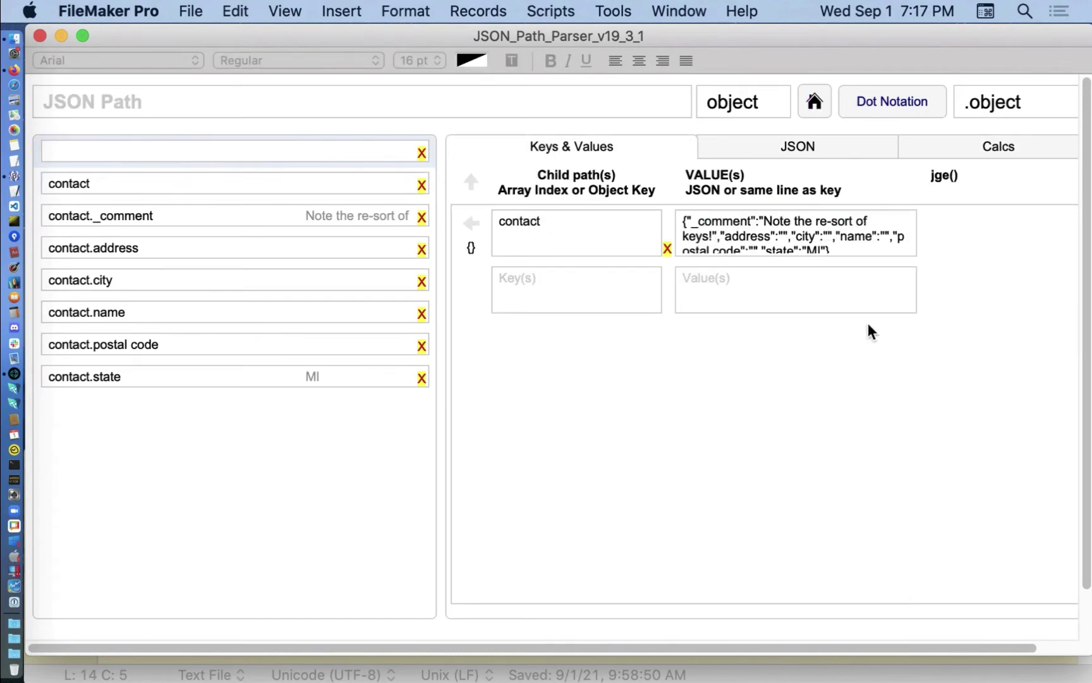
pyautogui.click(981, 149)
pyautogui.moveTo(674, 266); pyautogui.dragTo(424, 196)
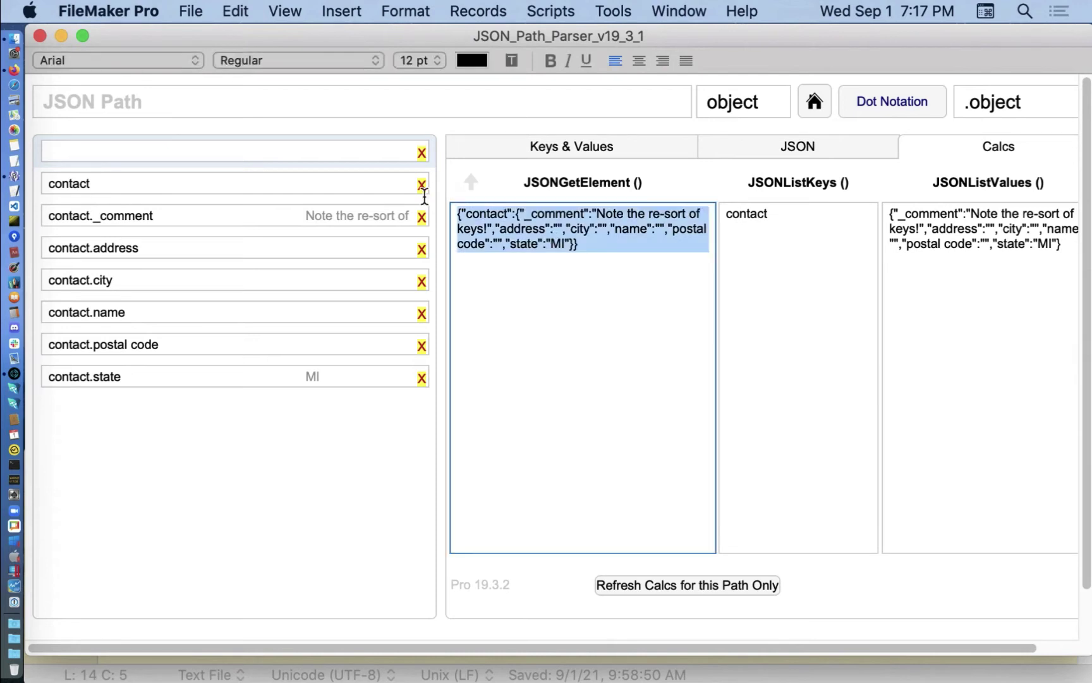
pyautogui.moveTo(814, 235); pyautogui.dragTo(1013, 308)
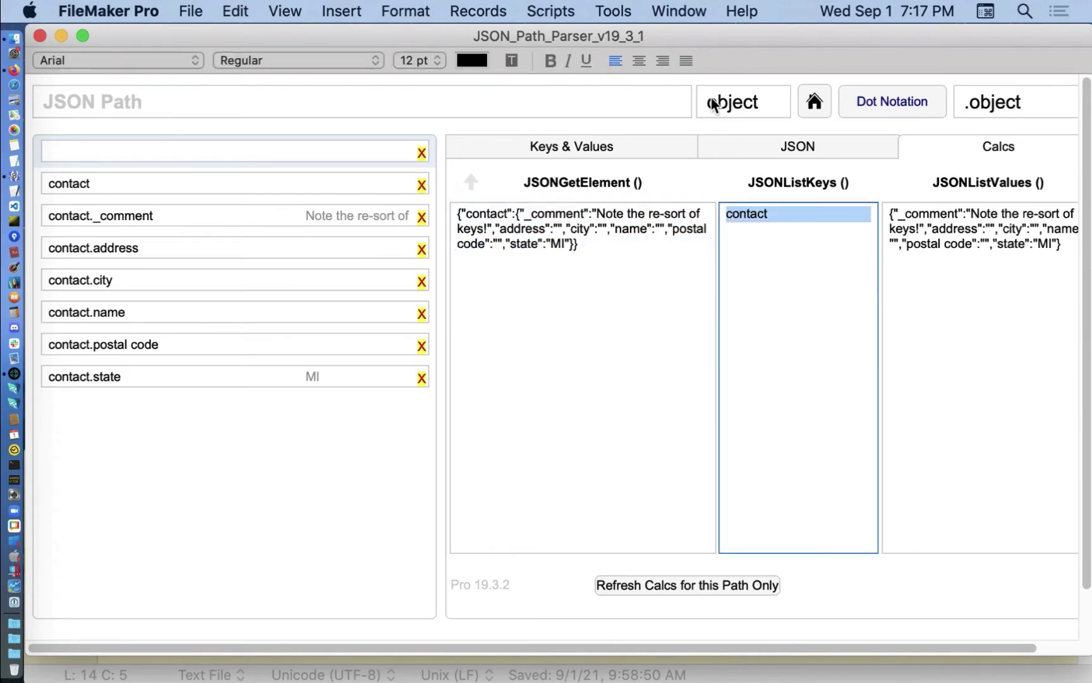
# Return to the document list and examine the JSON and related paths of emoji test documents 04, 05 and 06
pyautogui.click(811, 102)
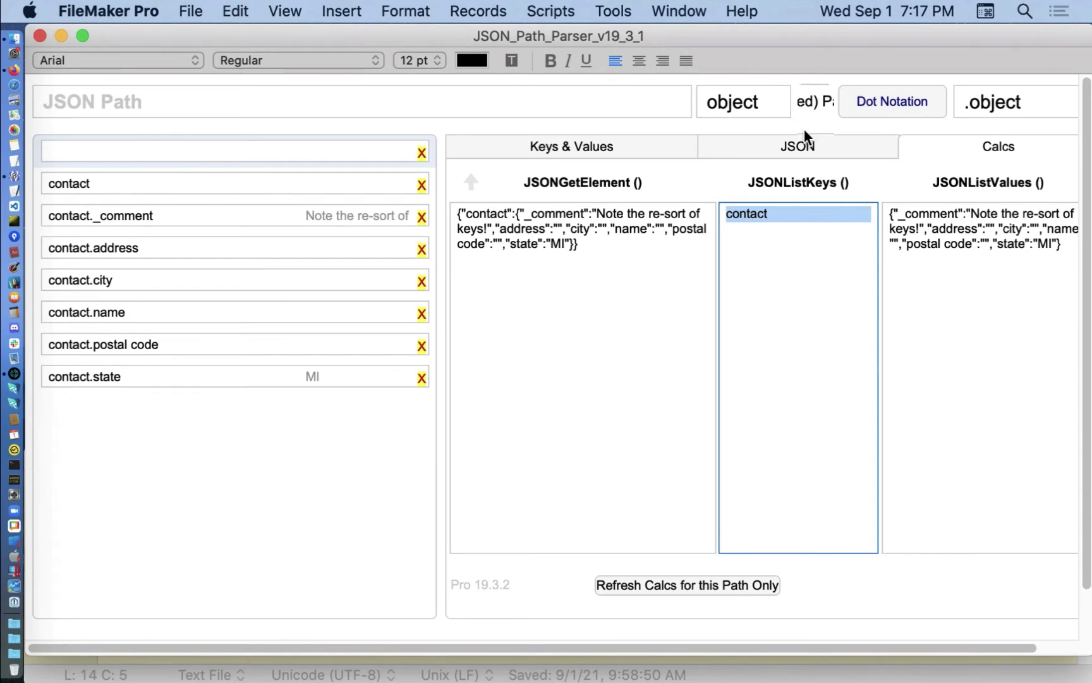
pyautogui.scroll(-2, 111, 276)
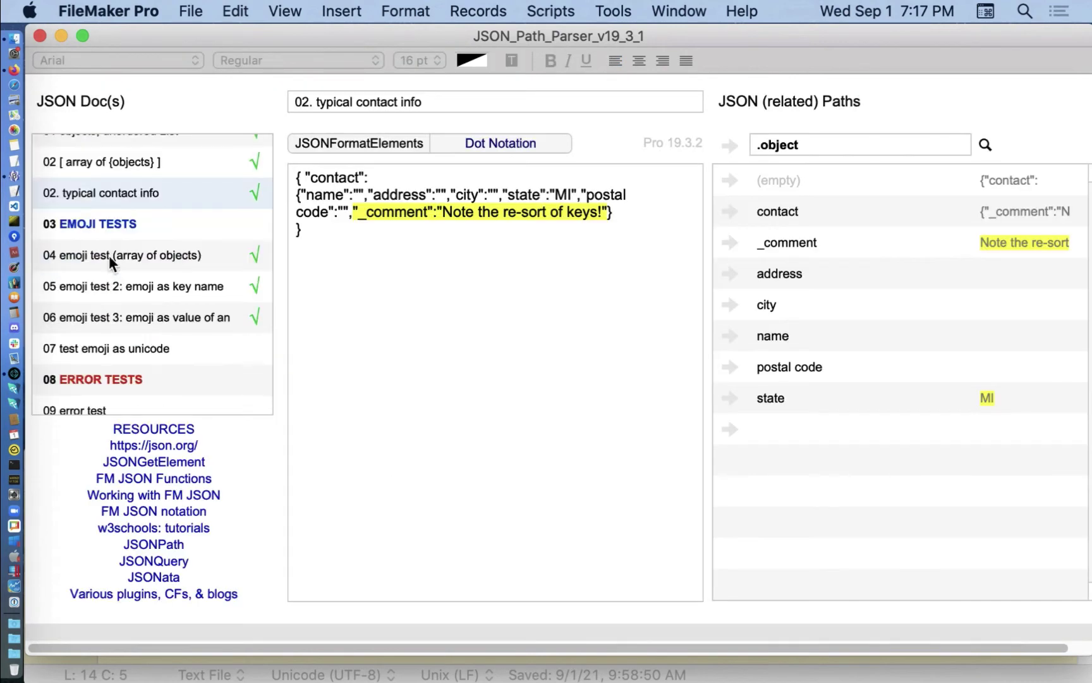
pyautogui.click(108, 256)
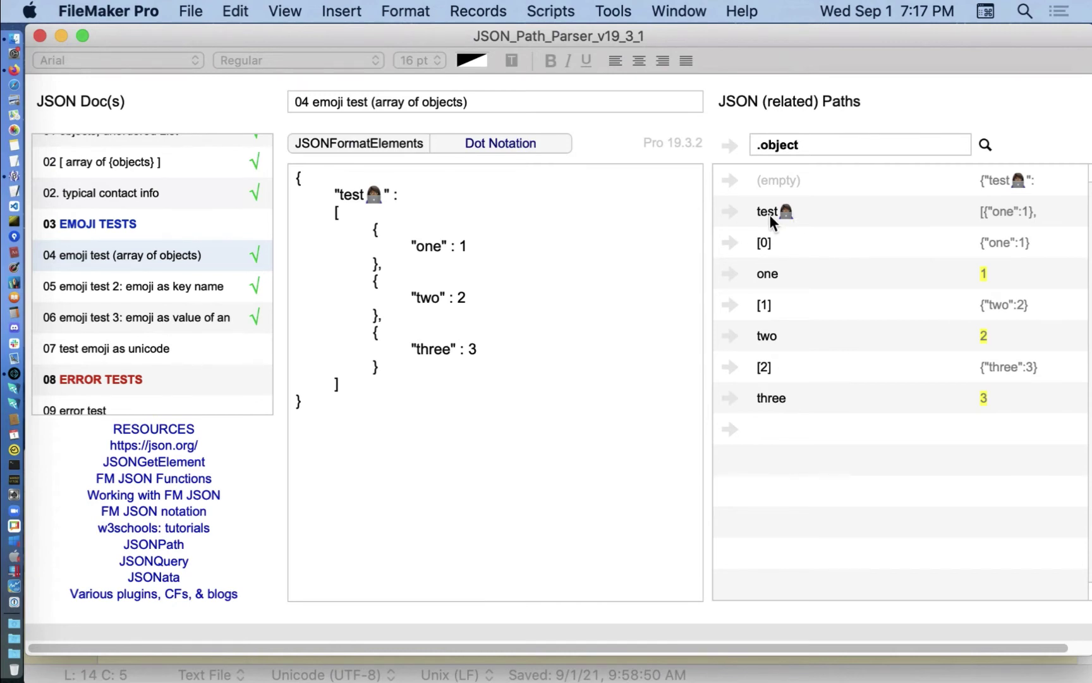
pyautogui.click(149, 284)
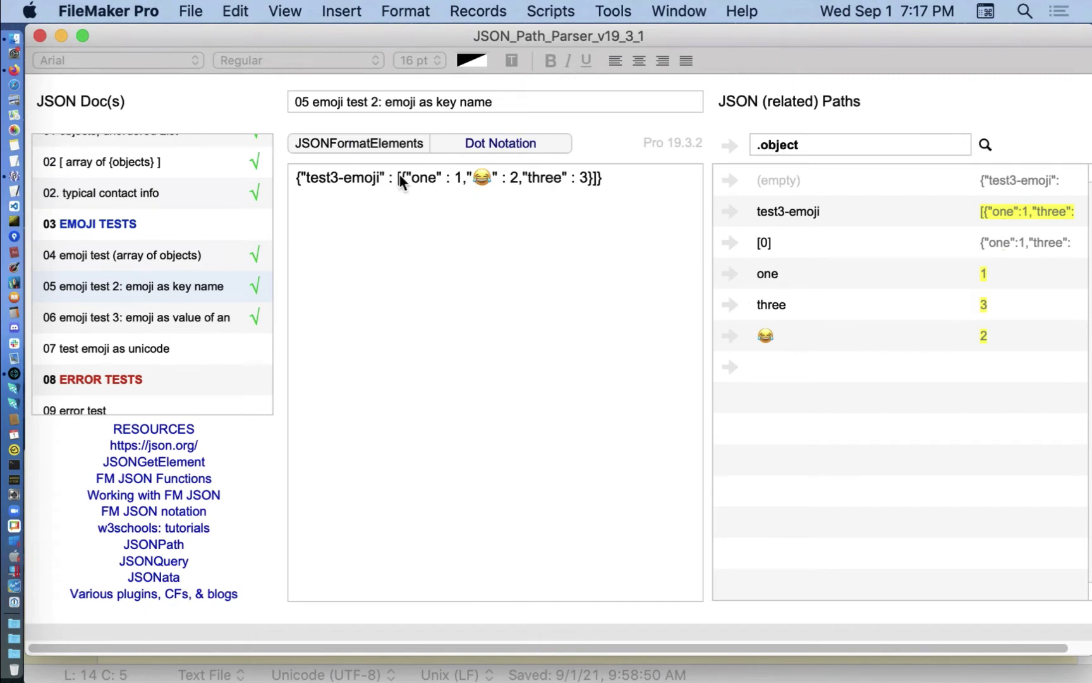
pyautogui.moveTo(402, 182); pyautogui.dragTo(599, 182)
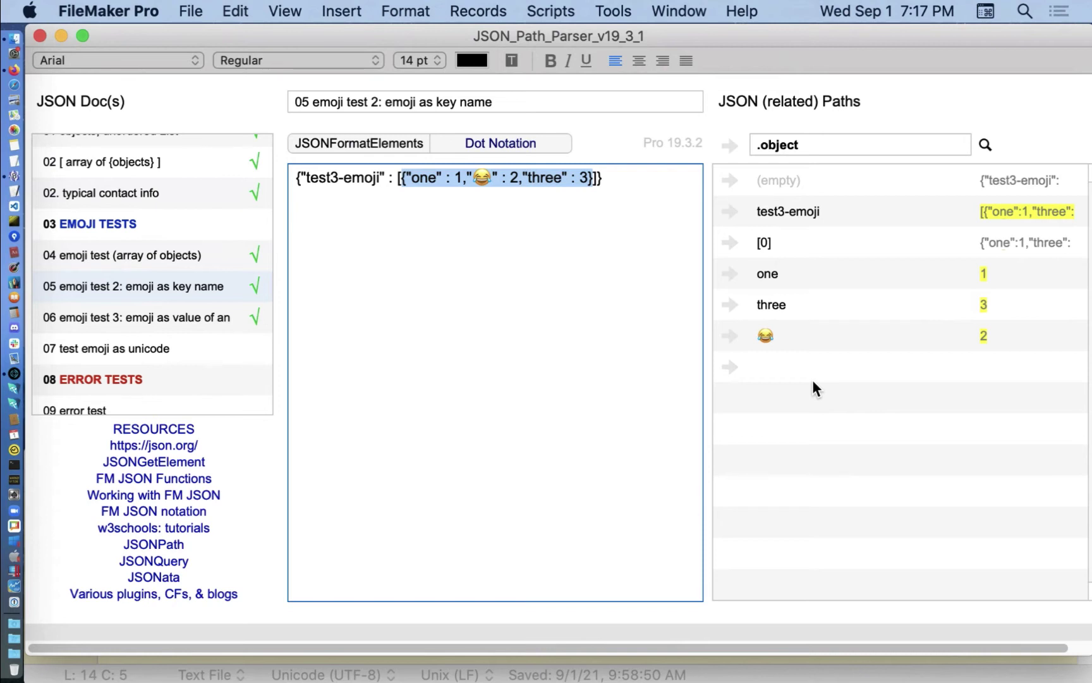
pyautogui.click(157, 314)
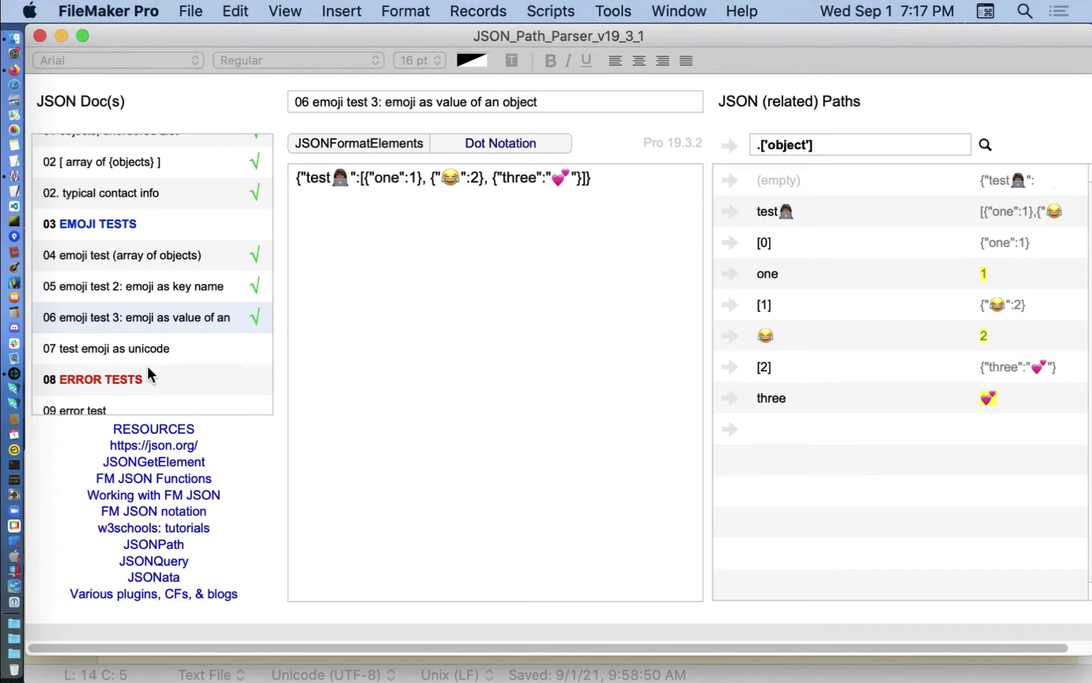
# Open "07 test emoji as unicode", copy its JSON, reformat it with JSONFormatElements, and restore the original text from the copy
pyautogui.click(139, 347)
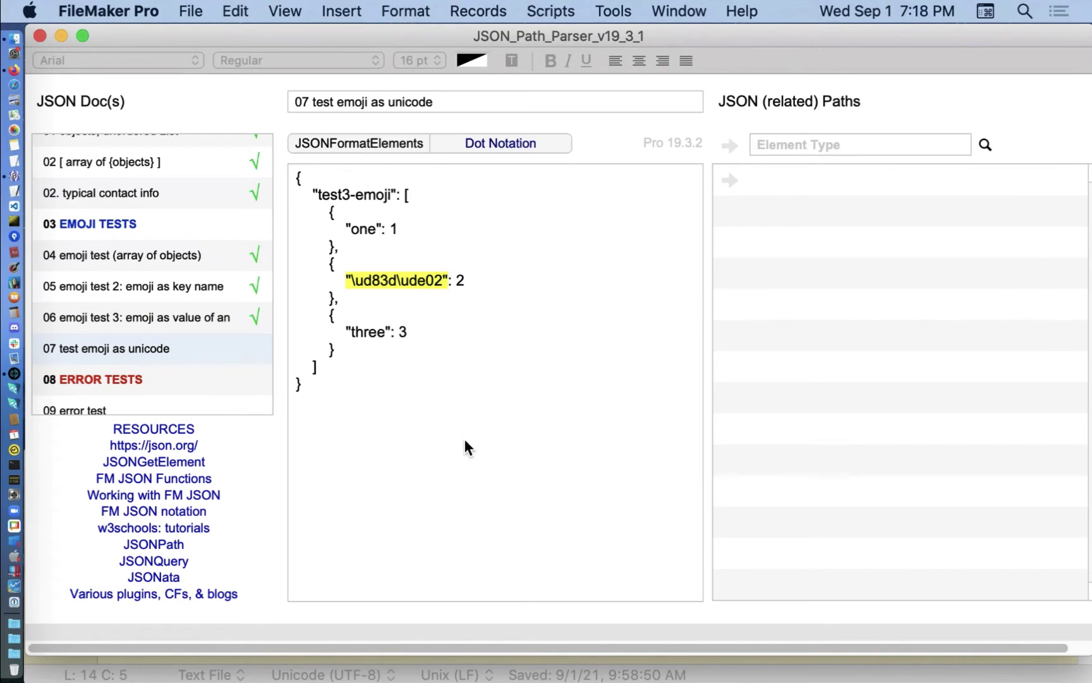
pyautogui.moveTo(415, 439); pyautogui.dragTo(294, 179)
pyautogui.press('super+c')
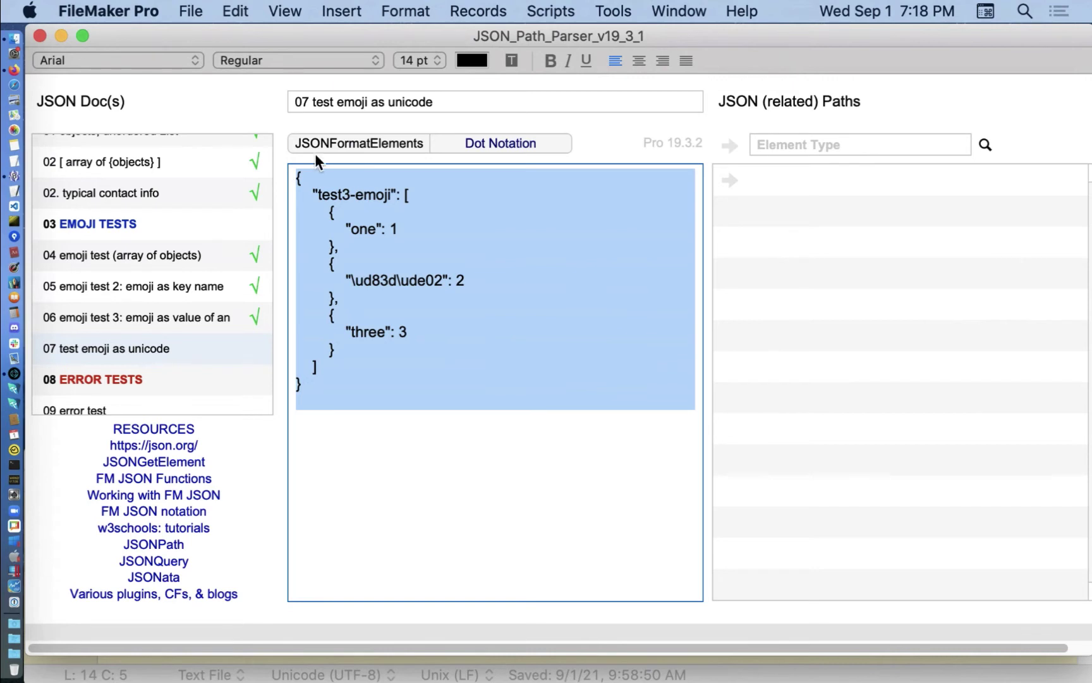
pyautogui.click(355, 154)
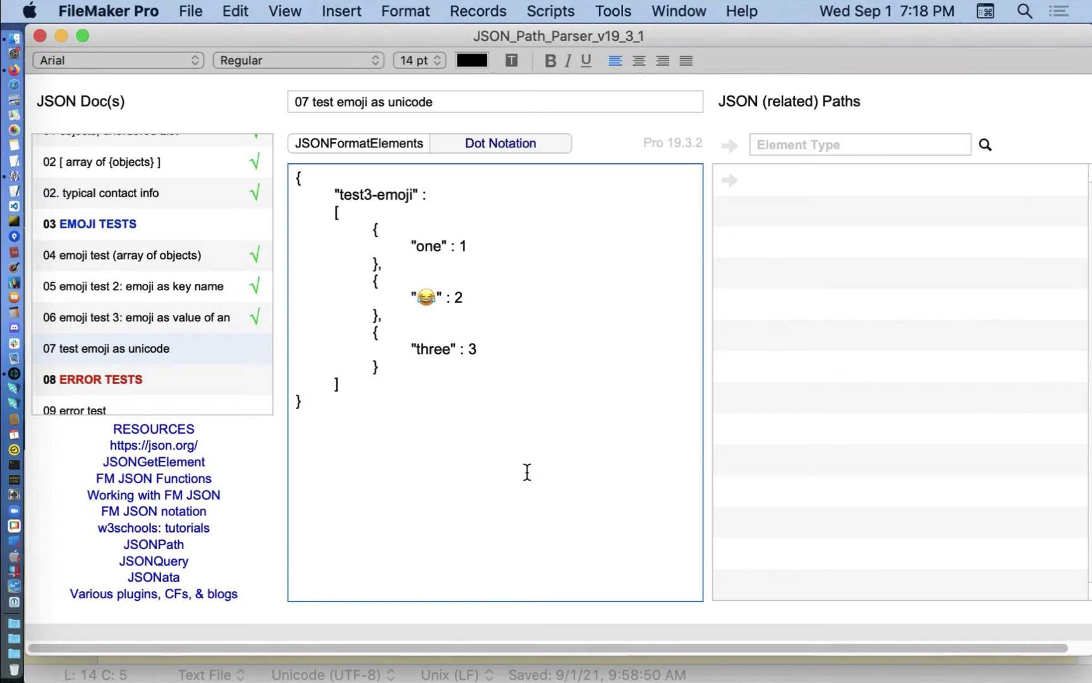
pyautogui.moveTo(521, 470); pyautogui.dragTo(247, 136)
pyautogui.press('super+v')
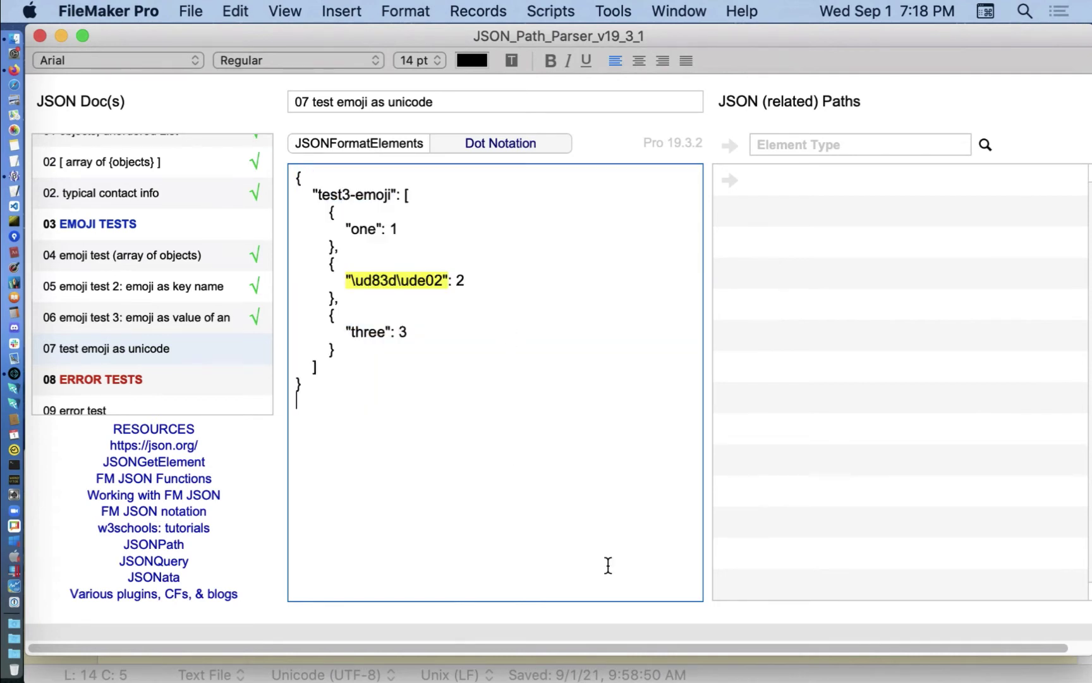
pyautogui.click(231, 100)
# Open the path details of "09 error test", begin getting its paths, and proceed at your own risk with Try me!
pyautogui.scroll(-1, 206, 325)
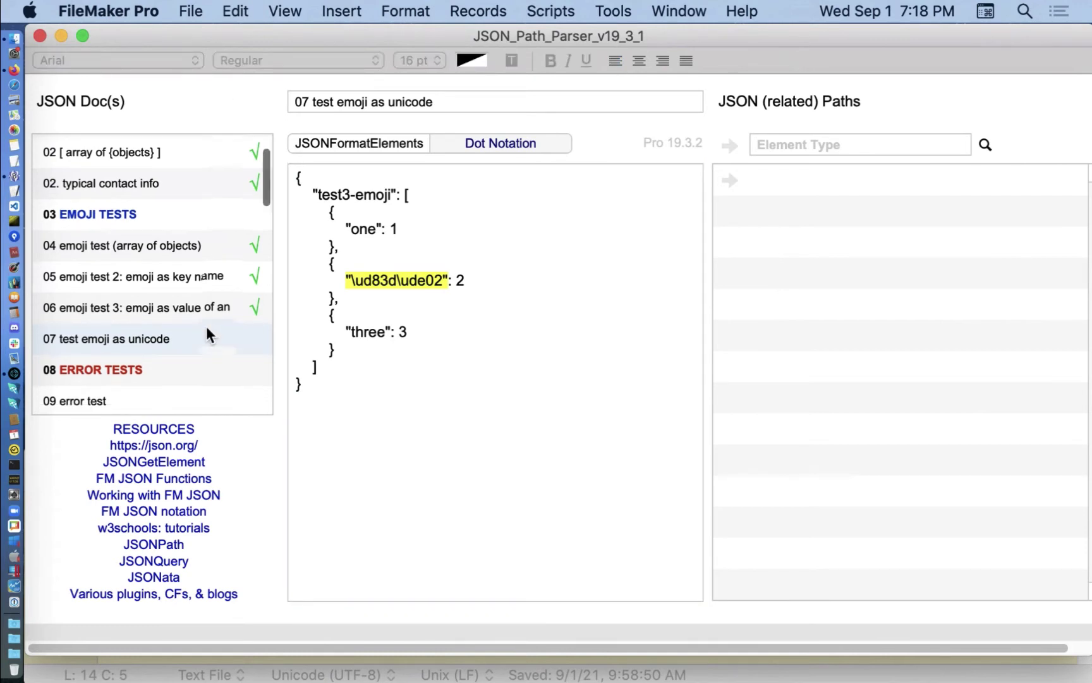
pyautogui.scroll(-1, 206, 327)
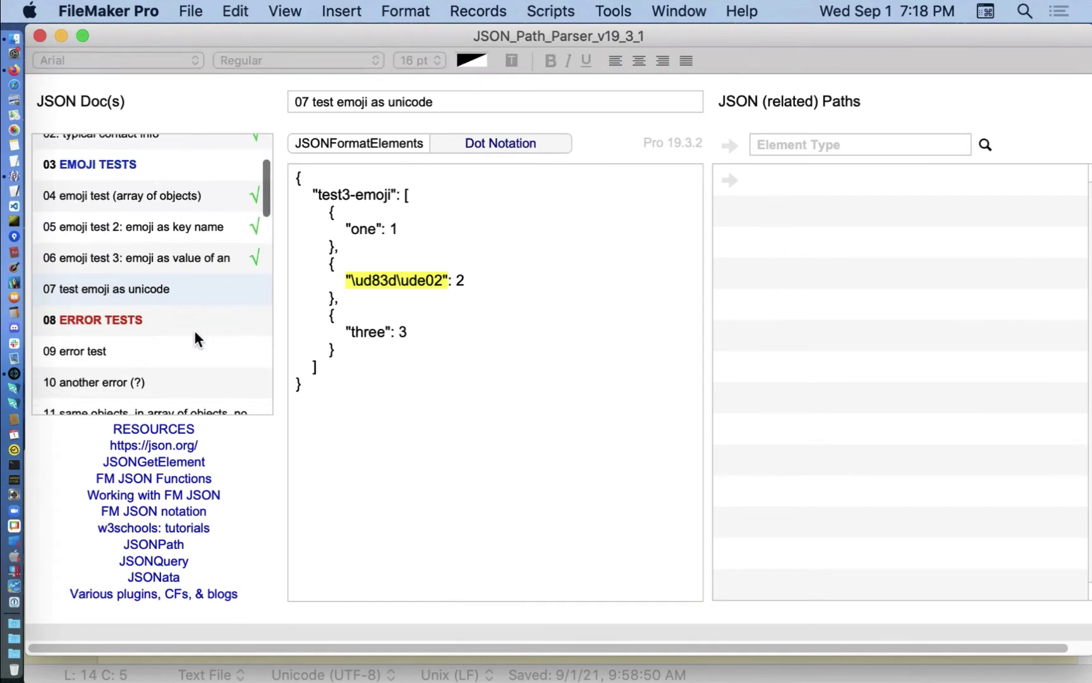
pyautogui.click(158, 349)
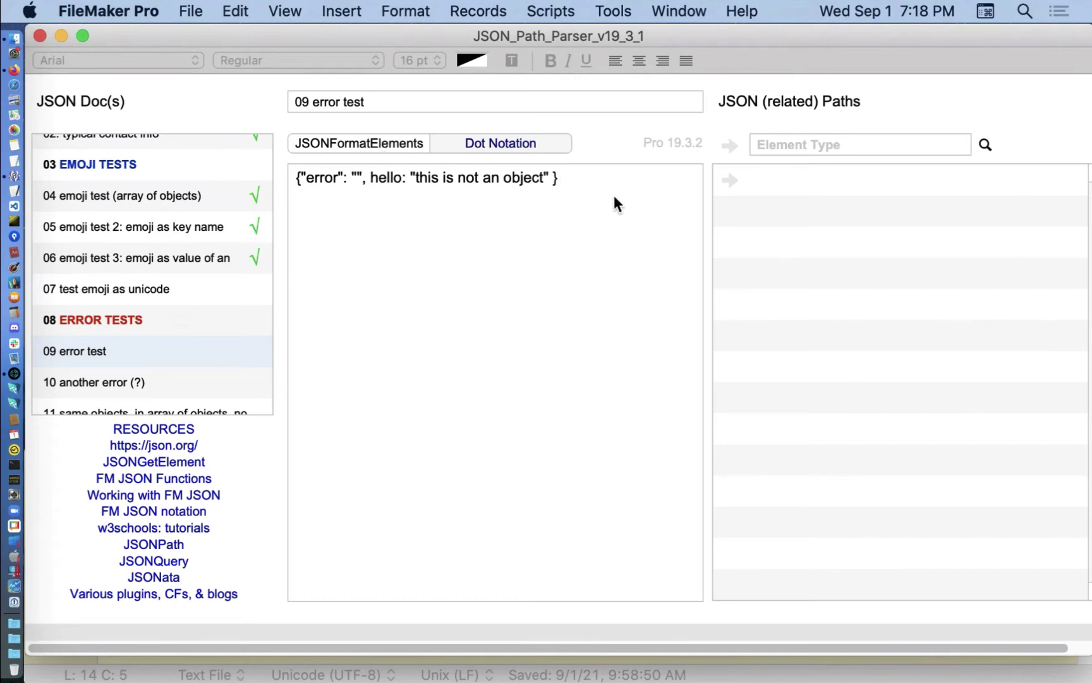
pyautogui.click(728, 144)
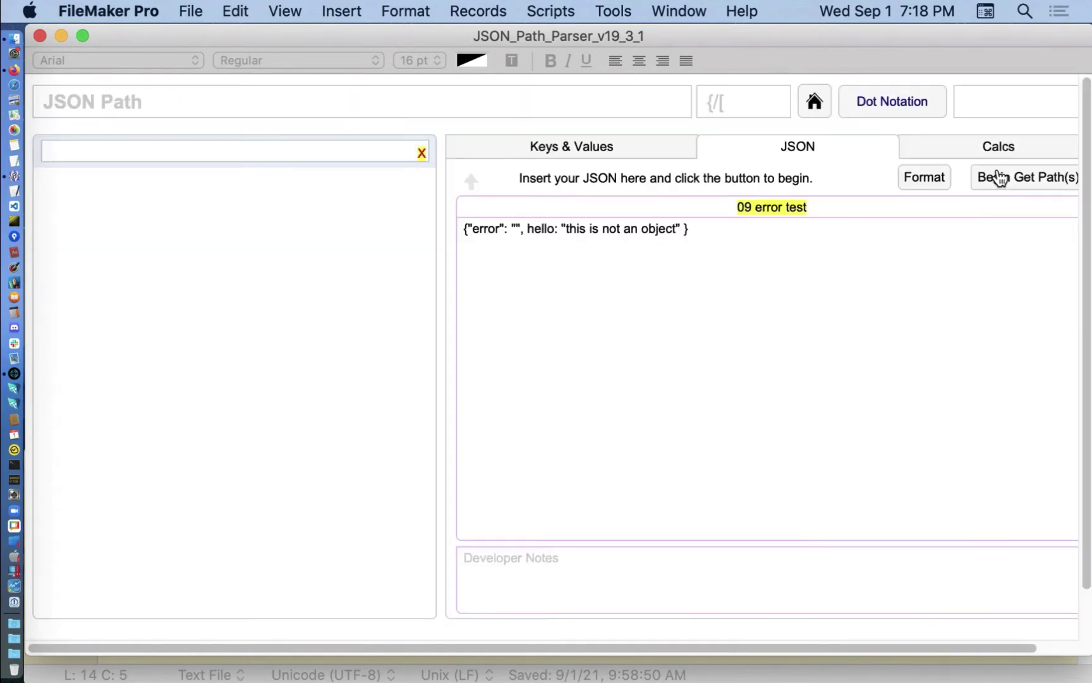
pyautogui.click(997, 178)
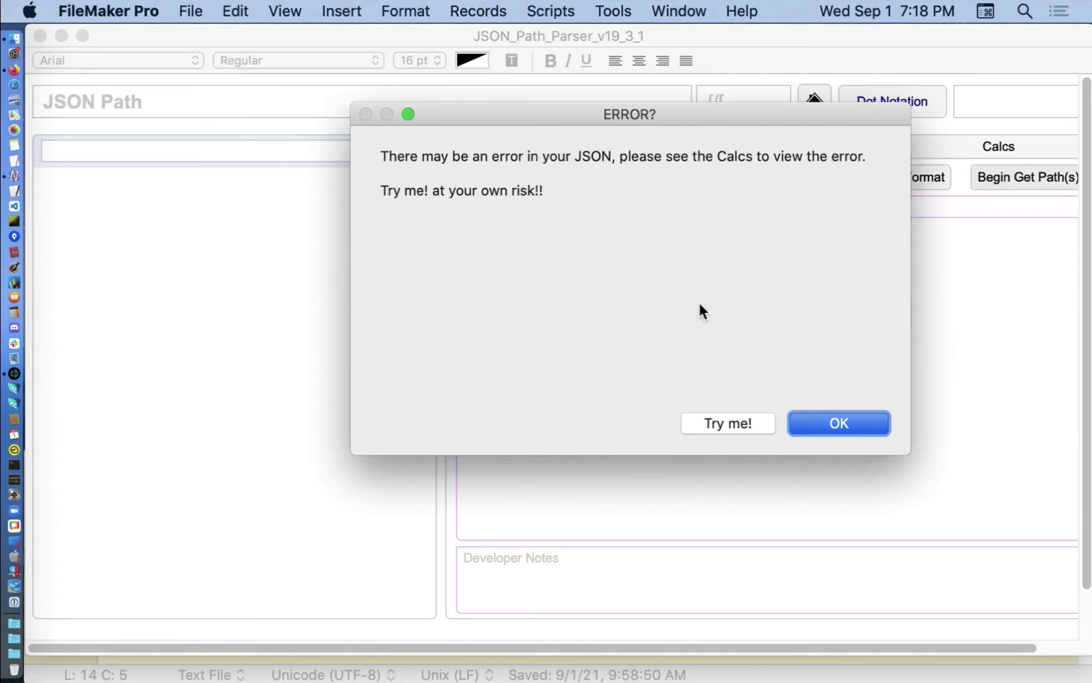
pyautogui.click(720, 429)
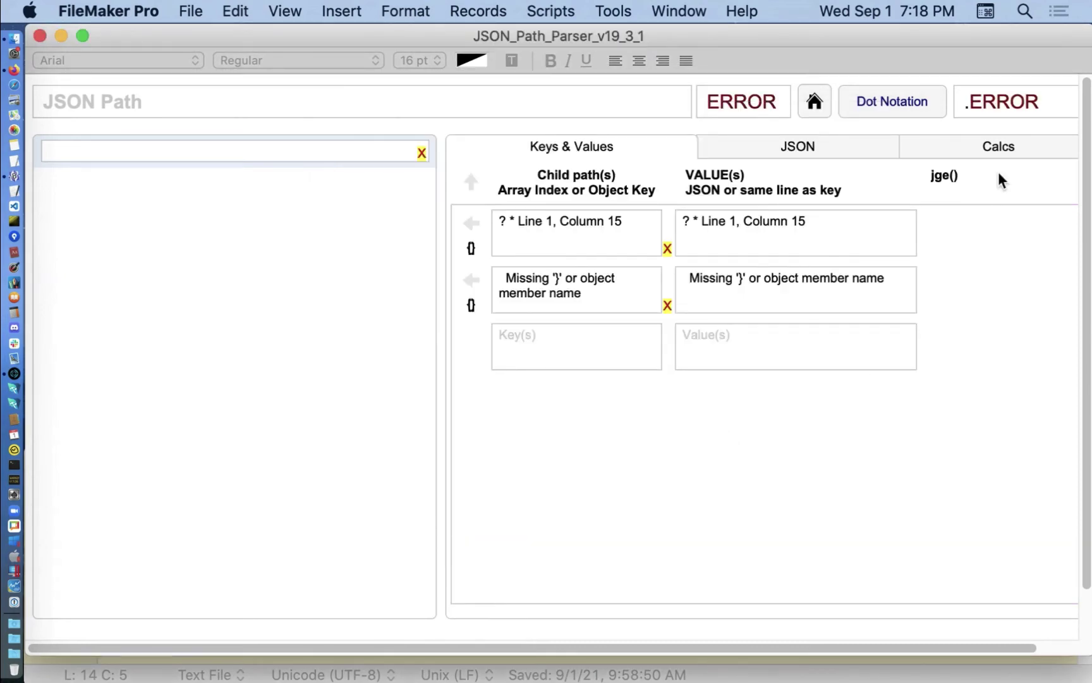
# Inspect the error text in the JSONGetElement, JSONListKeys and JSONListValues calculations of the error test
pyautogui.click(964, 140)
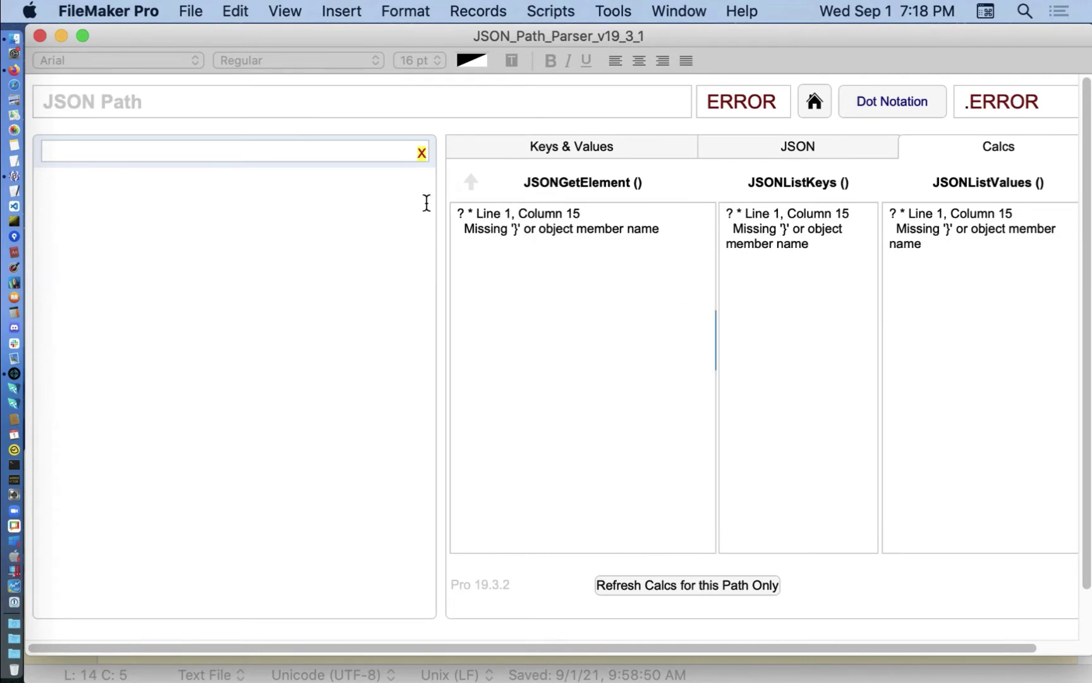
pyautogui.moveTo(456, 210); pyautogui.dragTo(709, 312)
pyautogui.moveTo(856, 316); pyautogui.dragTo(719, 198)
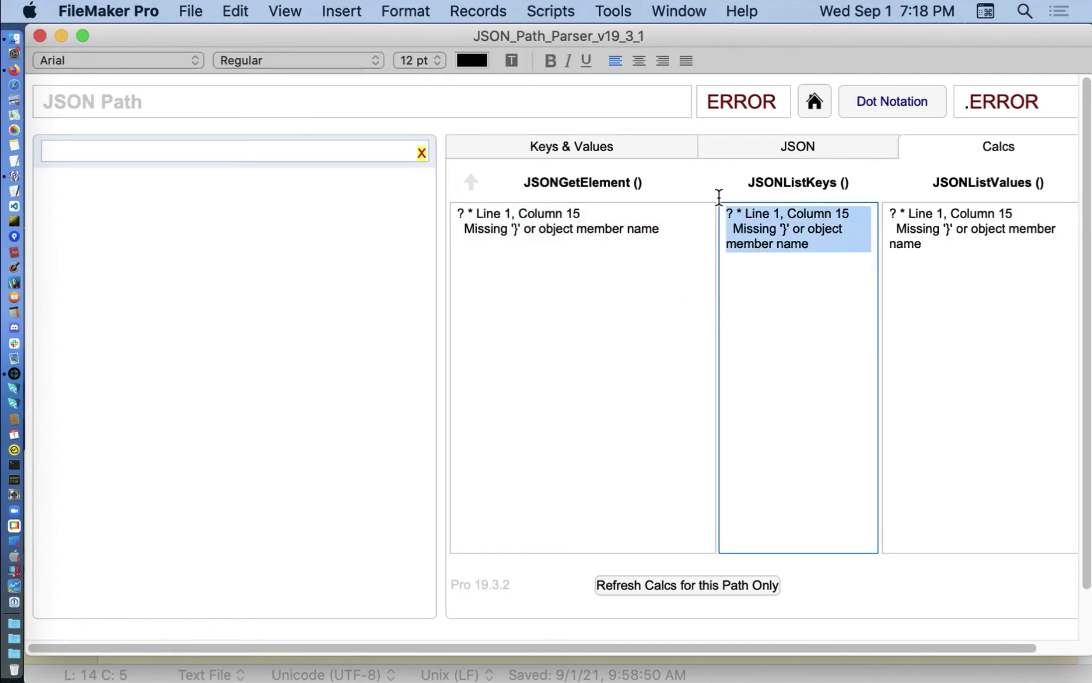
pyautogui.moveTo(1061, 341); pyautogui.dragTo(822, 166)
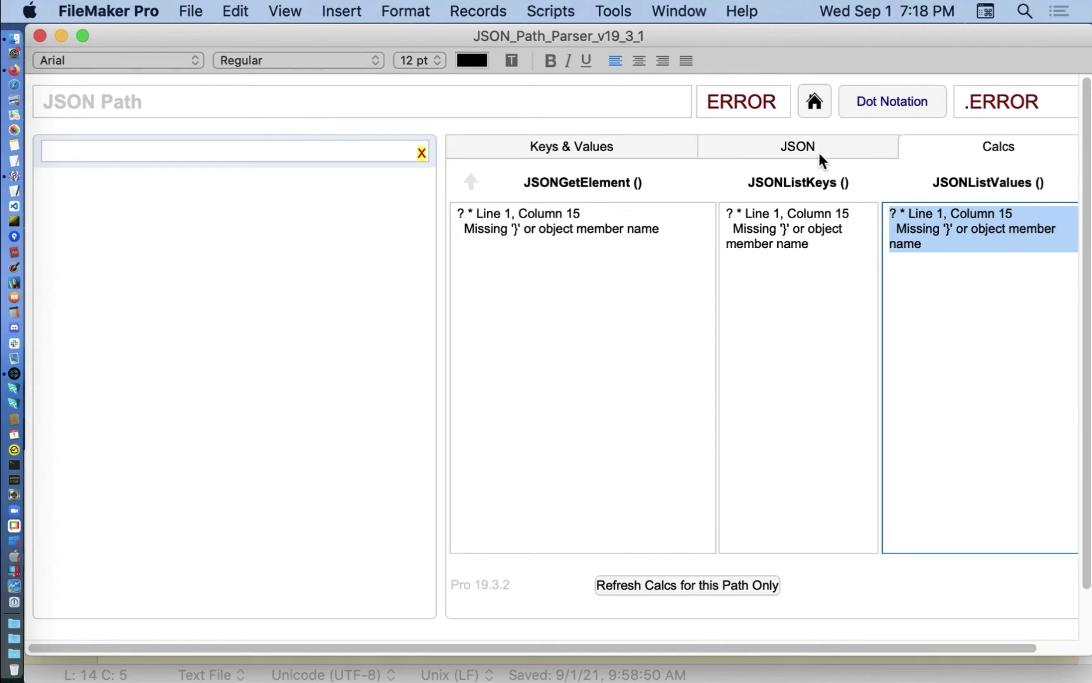
# Try to format the source JSON of "09 error test" and dismiss the resulting message
pyautogui.click(819, 153)
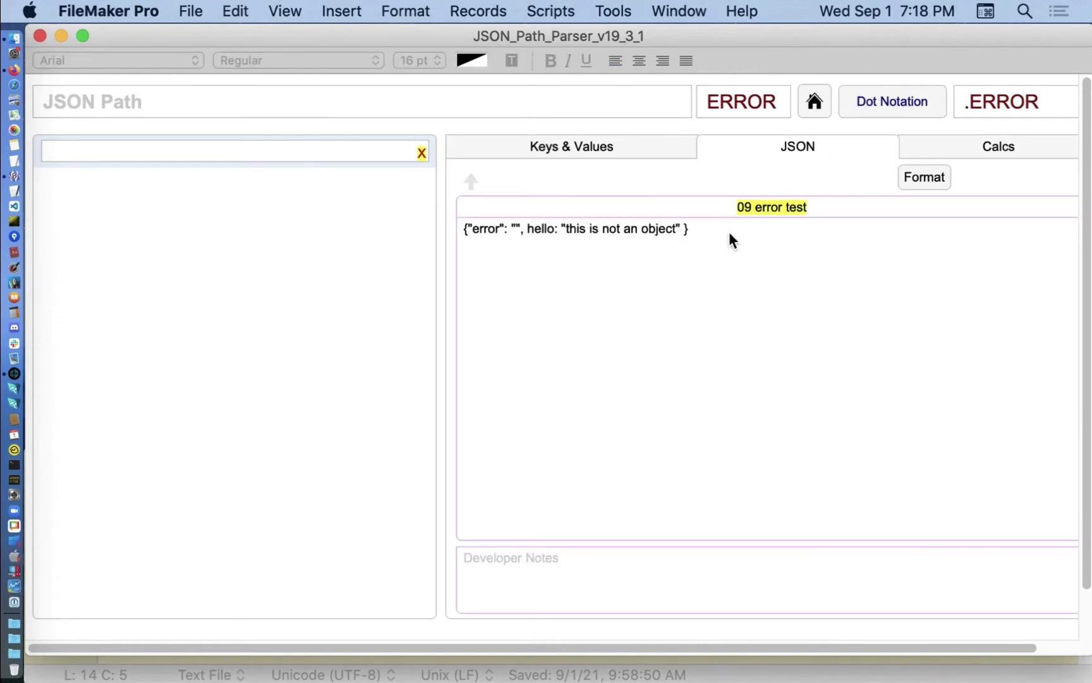
pyautogui.click(923, 176)
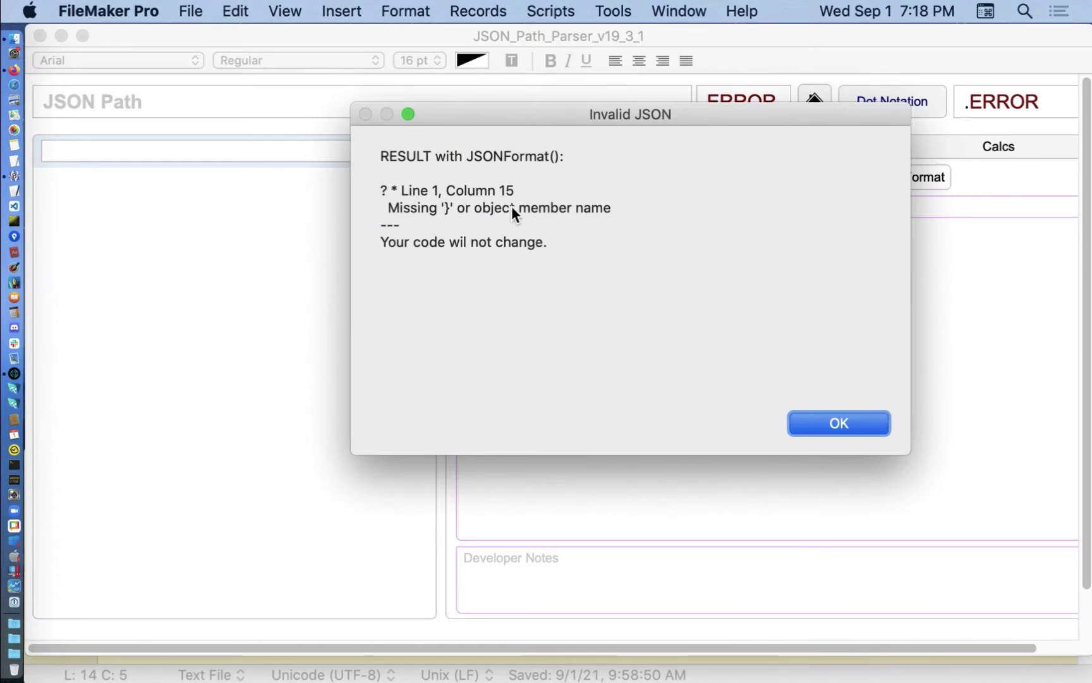
pyautogui.click(851, 421)
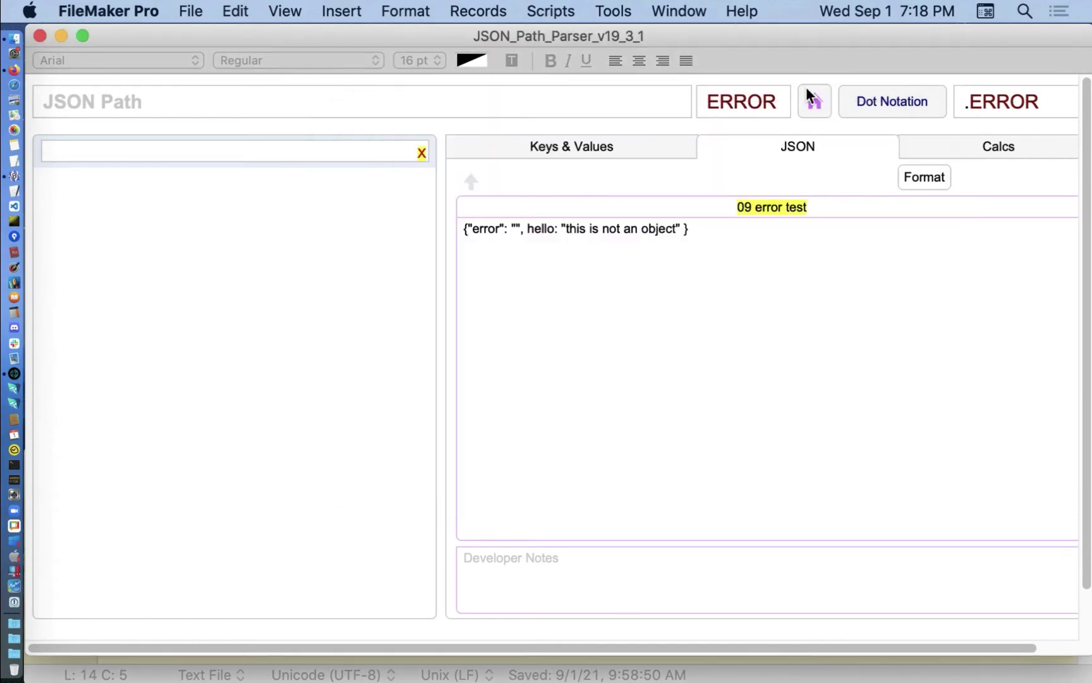
# Return to the document list, open "10 another error (?)", and try to reformat its JSON with JSONFormatElements
pyautogui.click(813, 100)
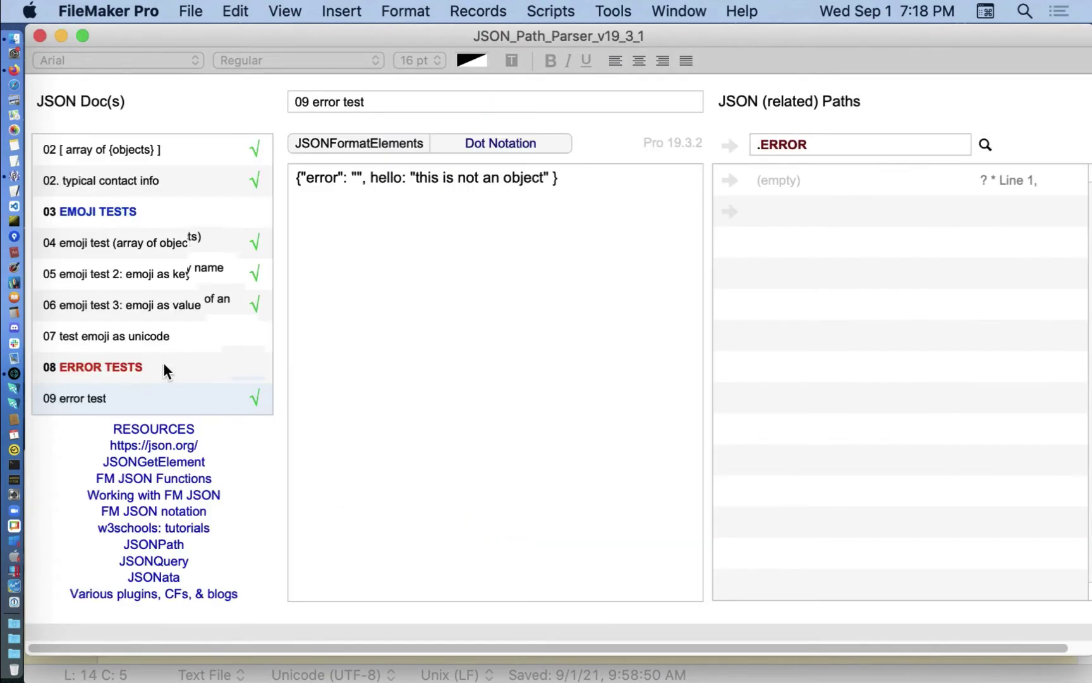
pyautogui.scroll(-2, 163, 361)
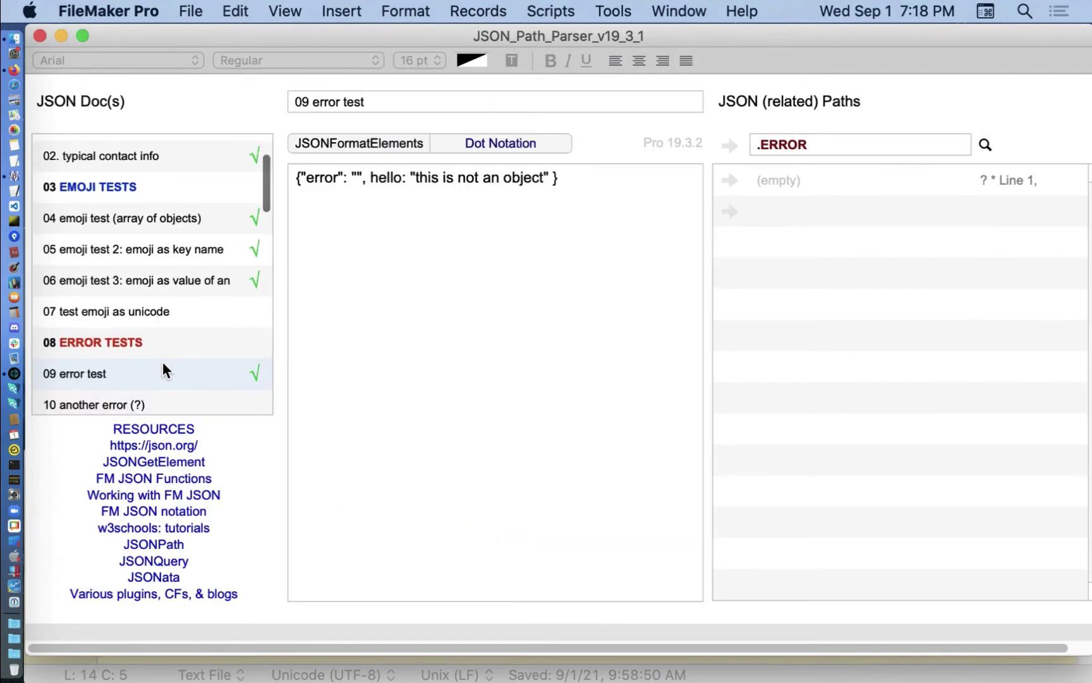
pyautogui.click(139, 385)
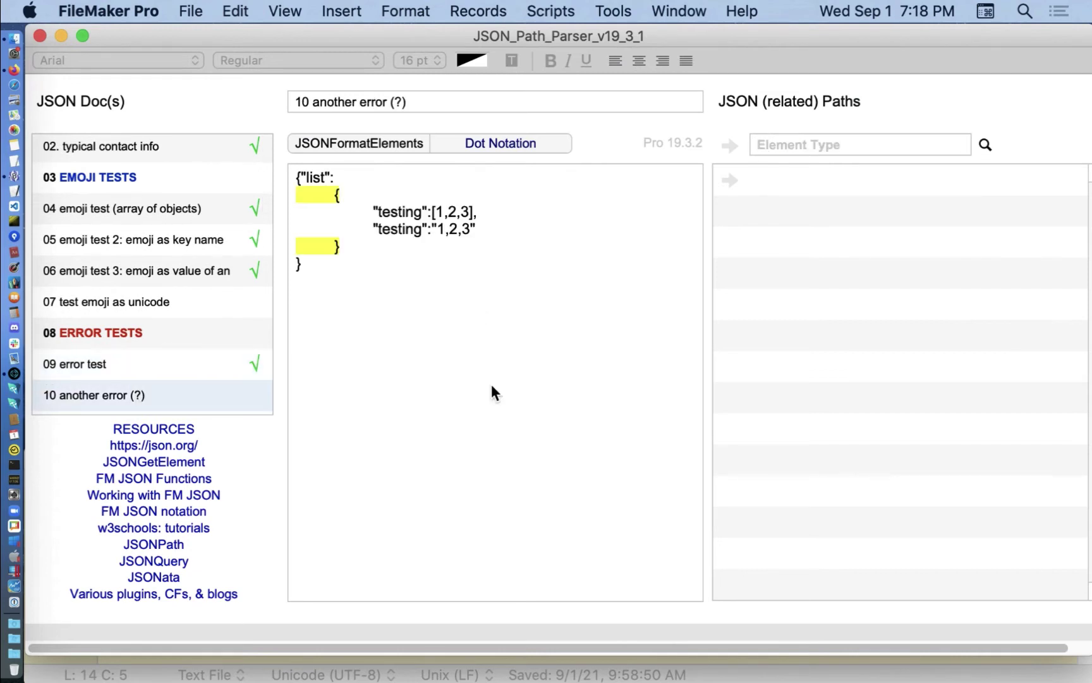
pyautogui.click(373, 146)
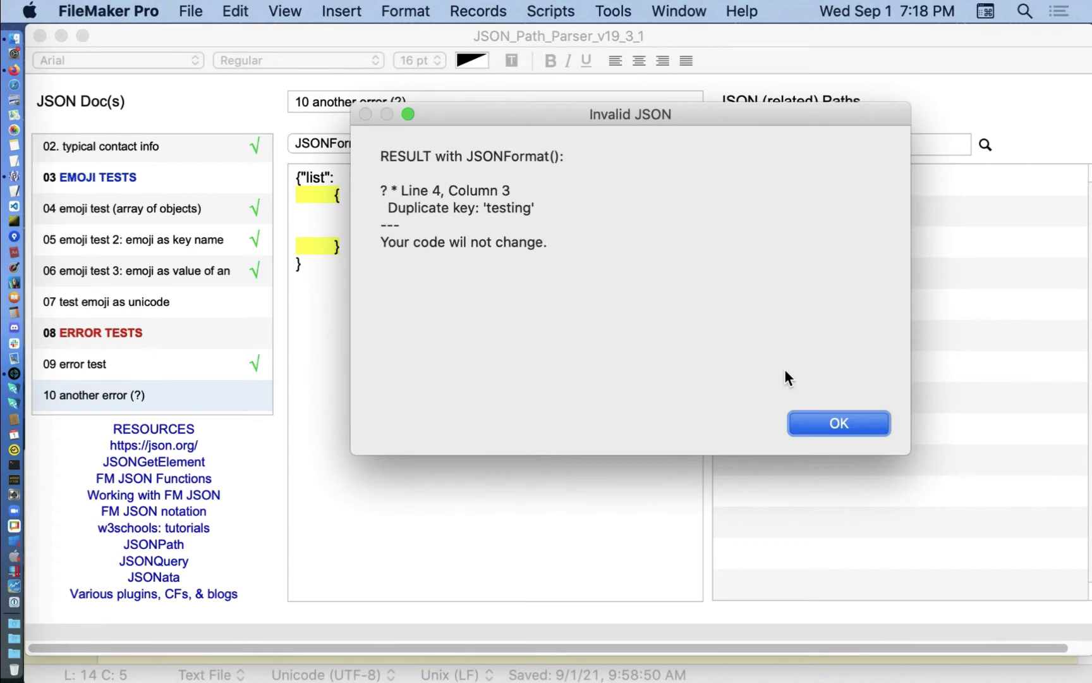
pyautogui.click(870, 424)
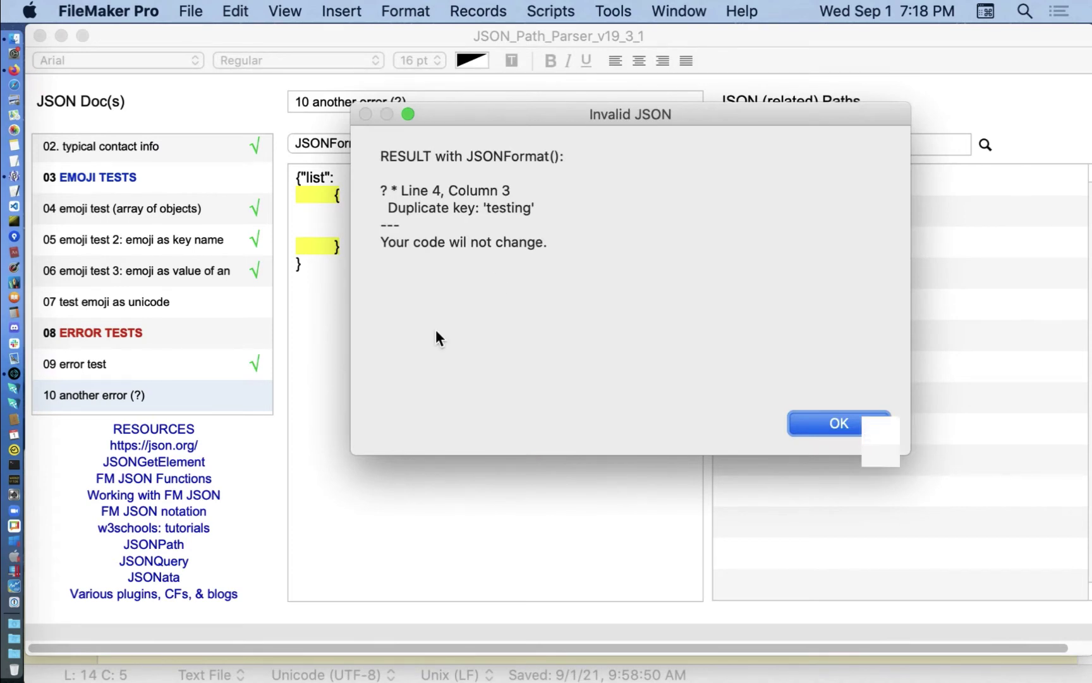
# Retry formatting "10 another error (?)", move the message aside to compare it with the source JSON, and dismiss it
pyautogui.scroll(-2, 214, 329)
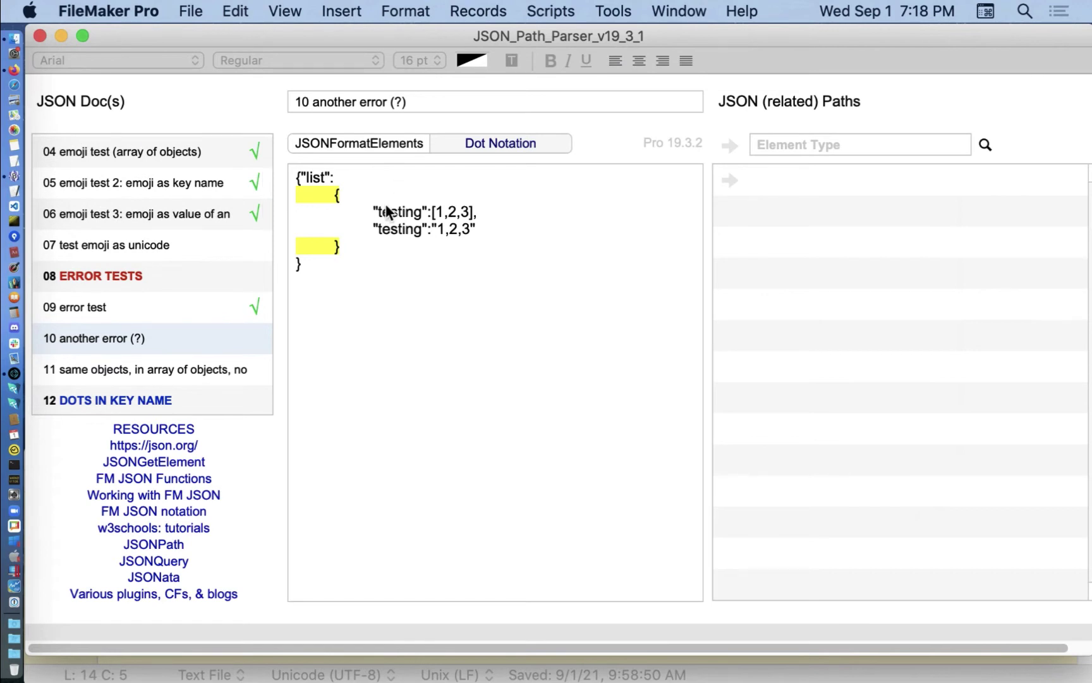
pyautogui.click(368, 146)
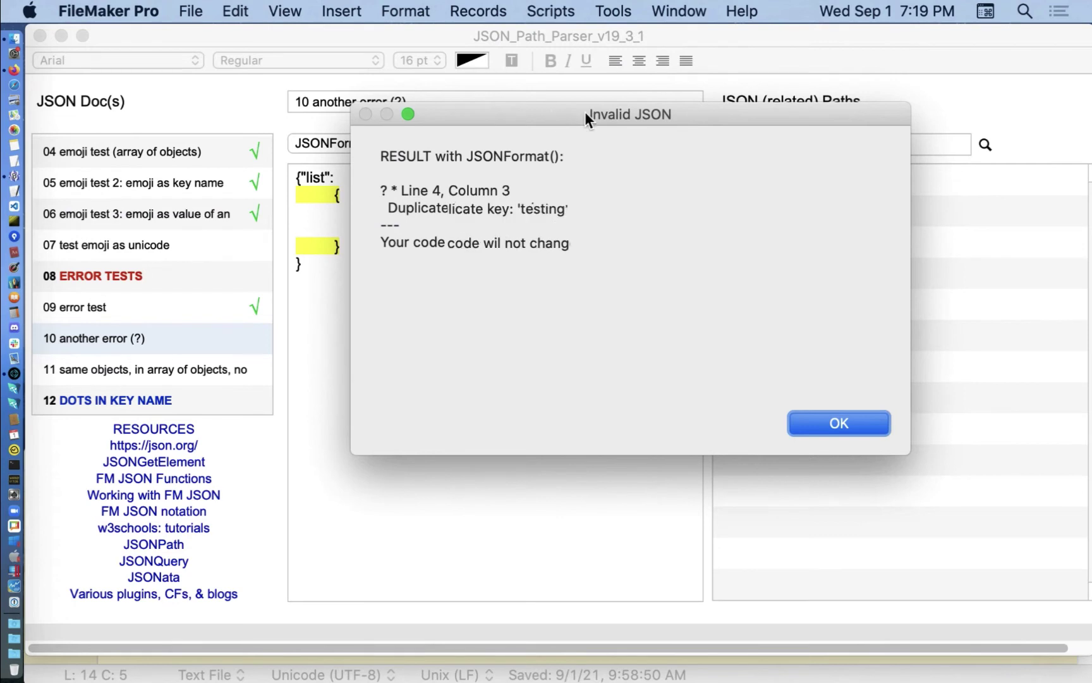
pyautogui.moveTo(585, 112); pyautogui.dragTo(744, 88)
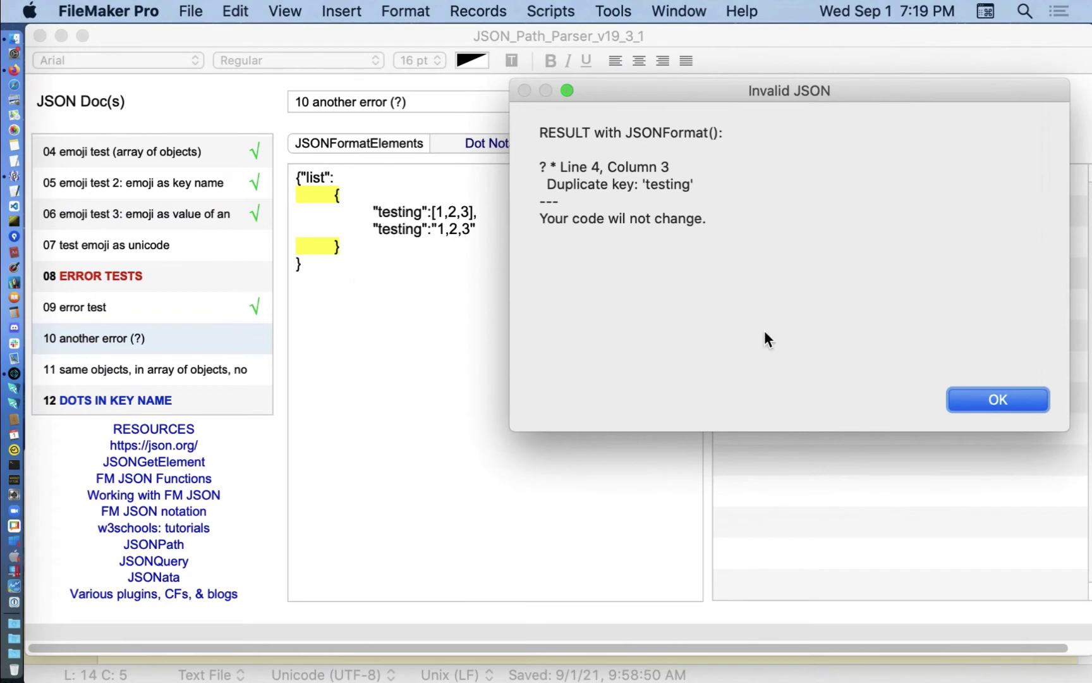
pyautogui.click(983, 398)
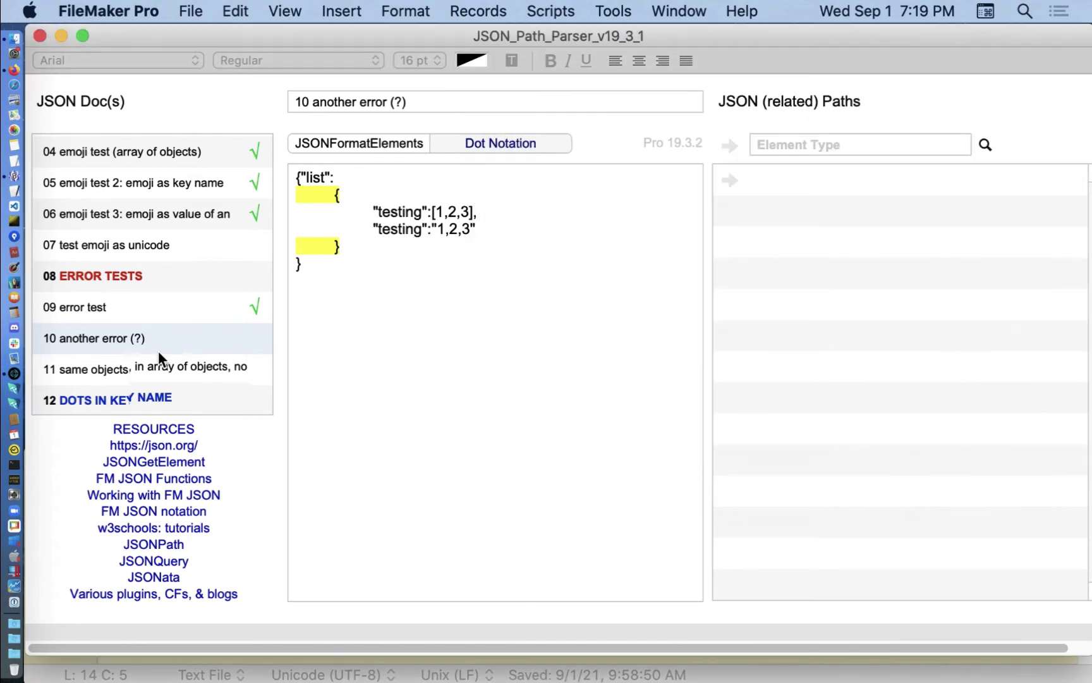
# Open "11 same objects, in array of objects, no error" to examine its JSON structure
pyautogui.scroll(-1, 152, 352)
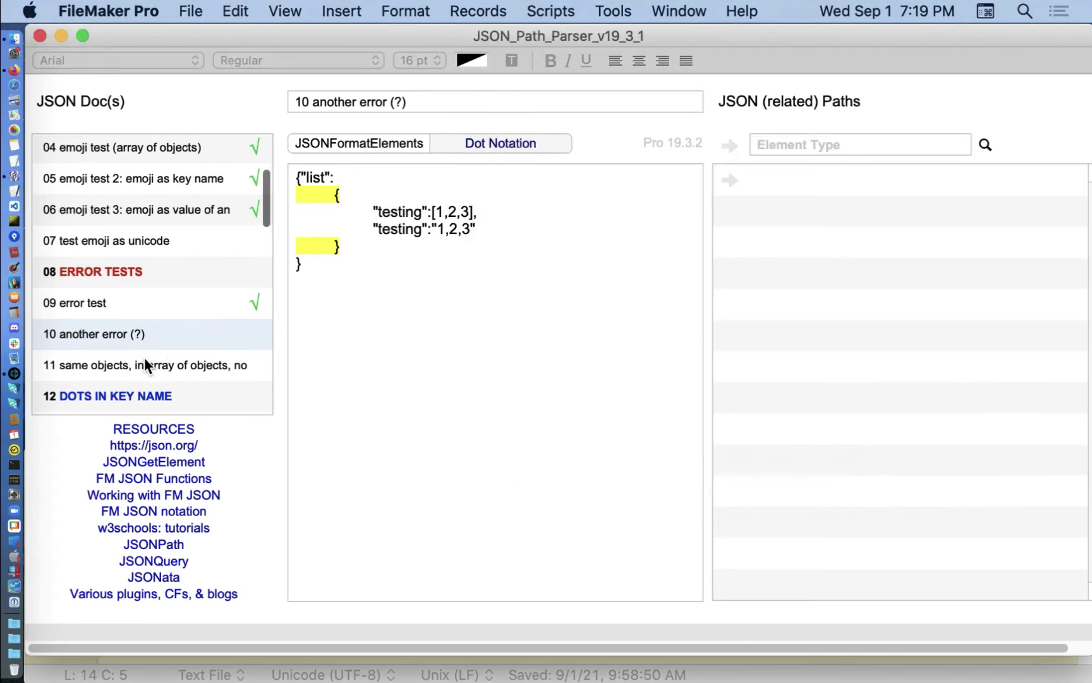
pyautogui.click(144, 358)
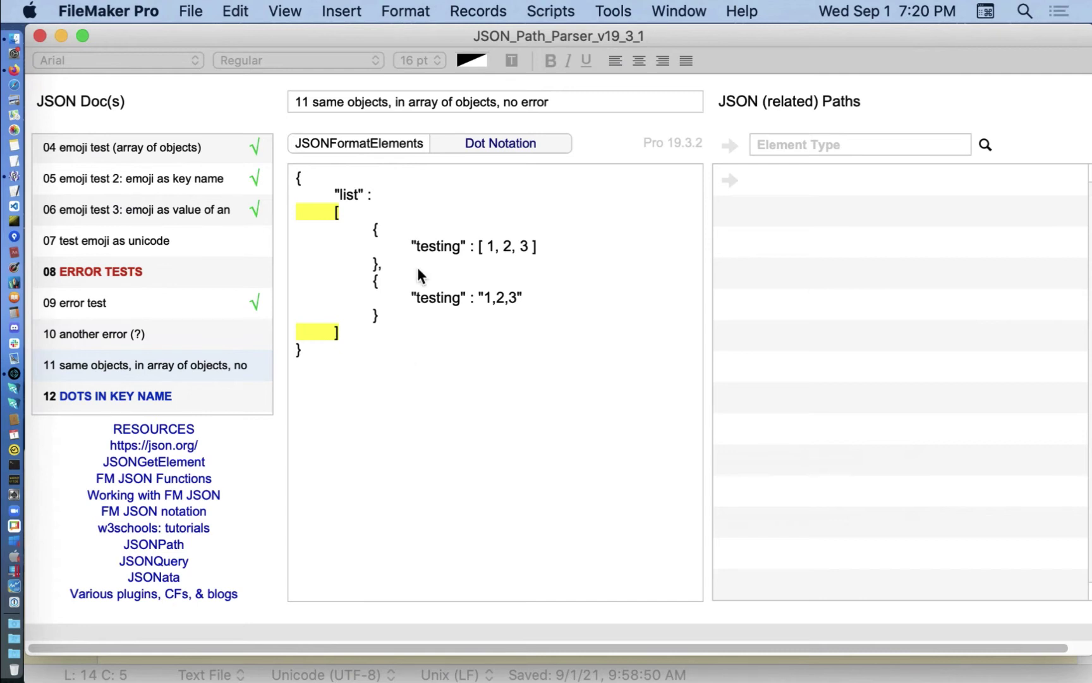
# Open the path details of "13 dot in key object name test" and begin getting its paths
pyautogui.scroll(-3, 101, 317)
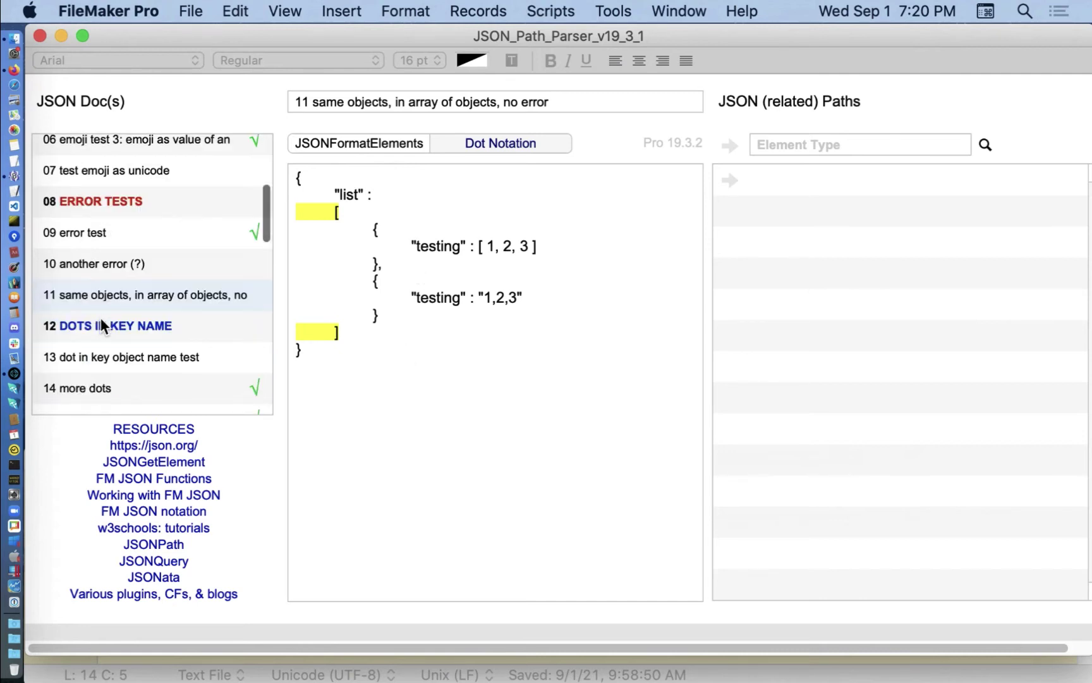
pyautogui.click(101, 326)
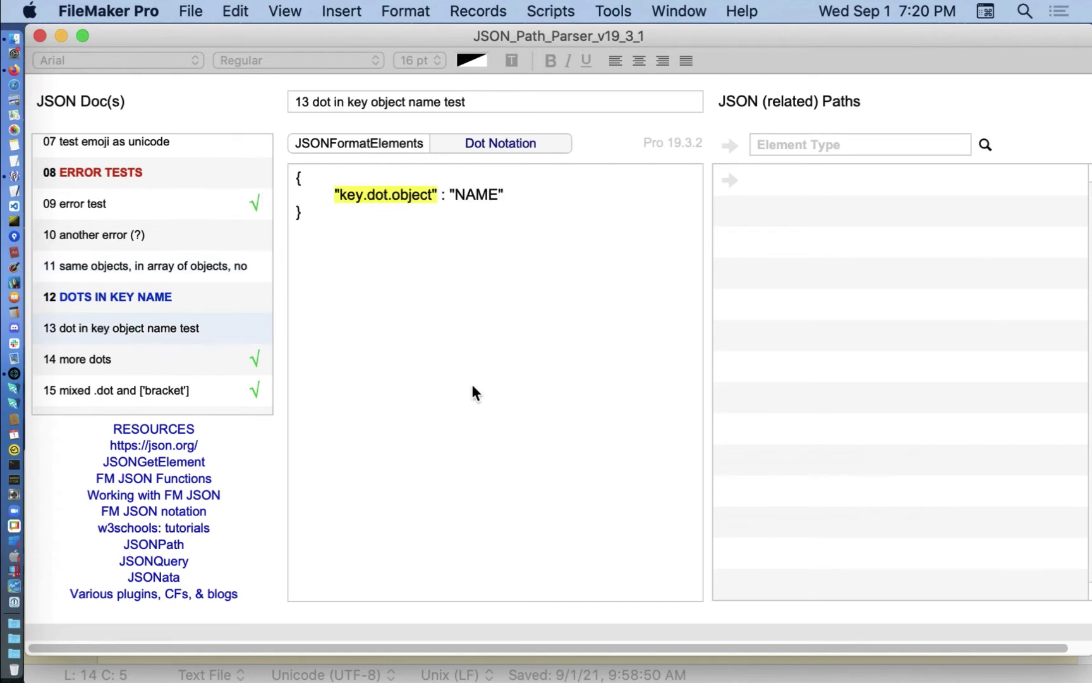
pyautogui.click(731, 145)
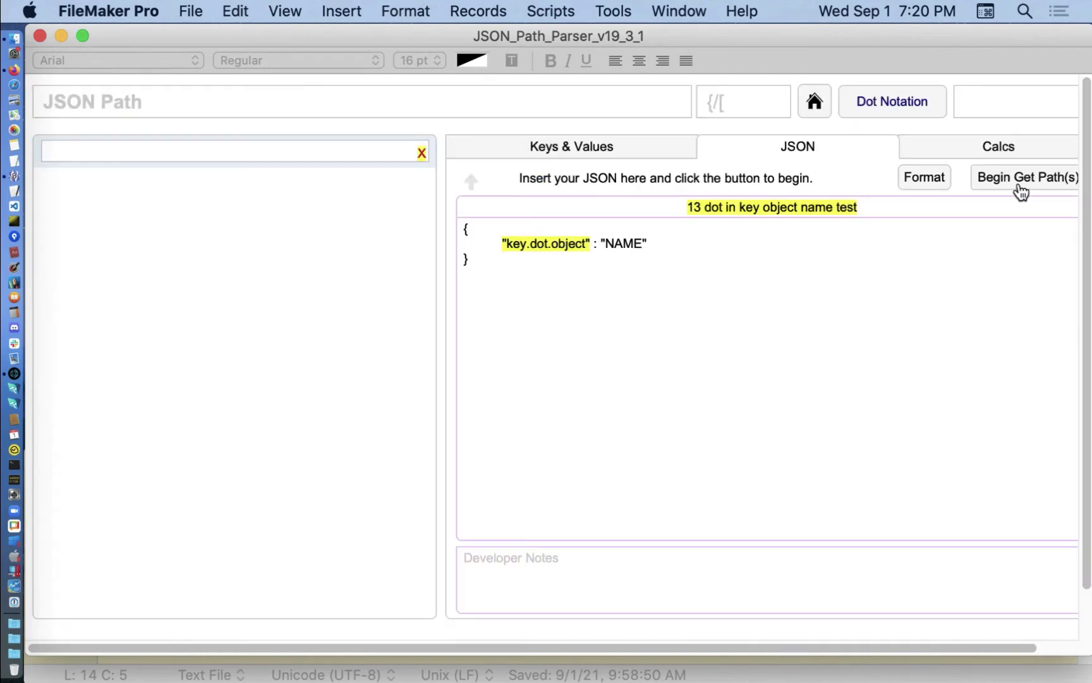
pyautogui.click(1021, 190)
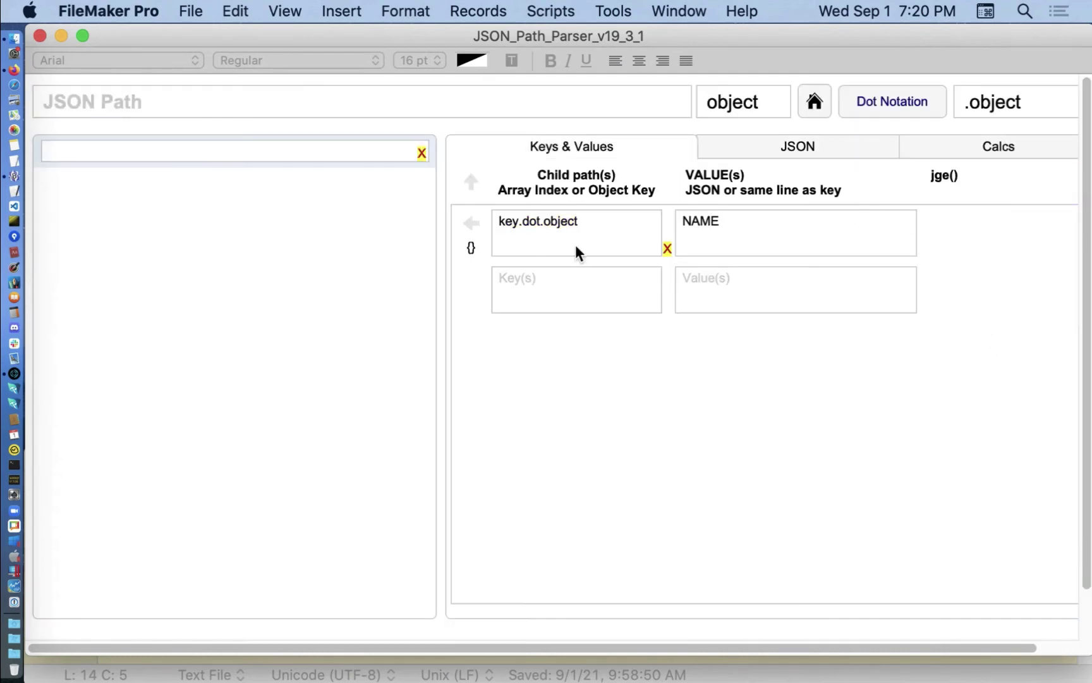
# Inspect the root path's key and value, including the JSONListKeys and JSONListValues calculations
pyautogui.moveTo(592, 224); pyautogui.dragTo(476, 219)
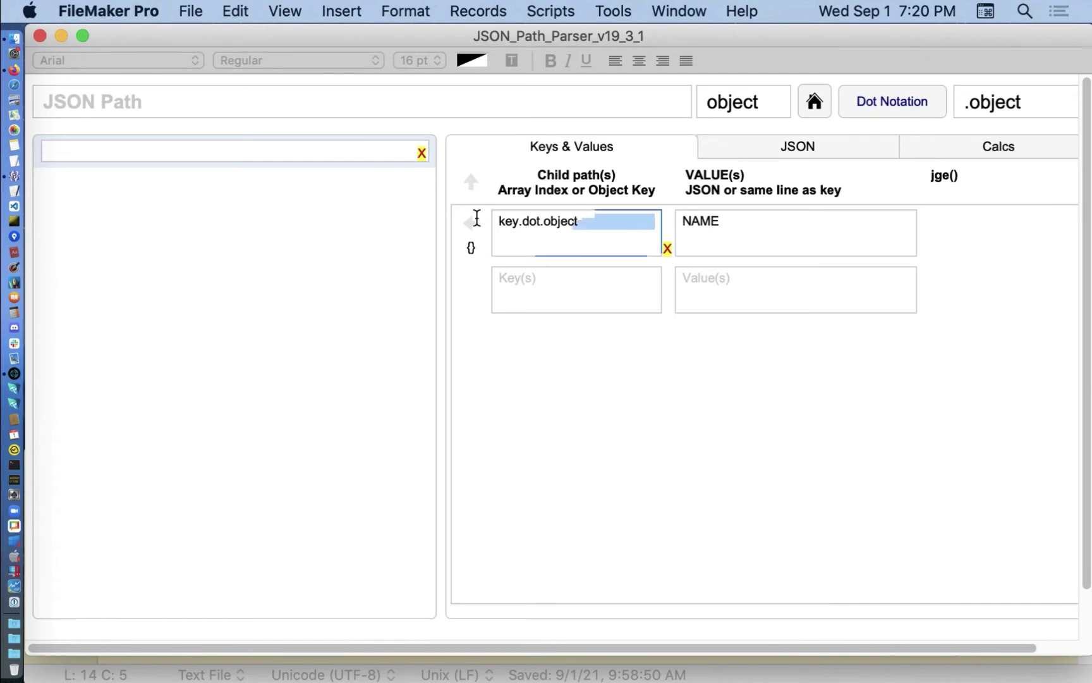
pyautogui.click(763, 216)
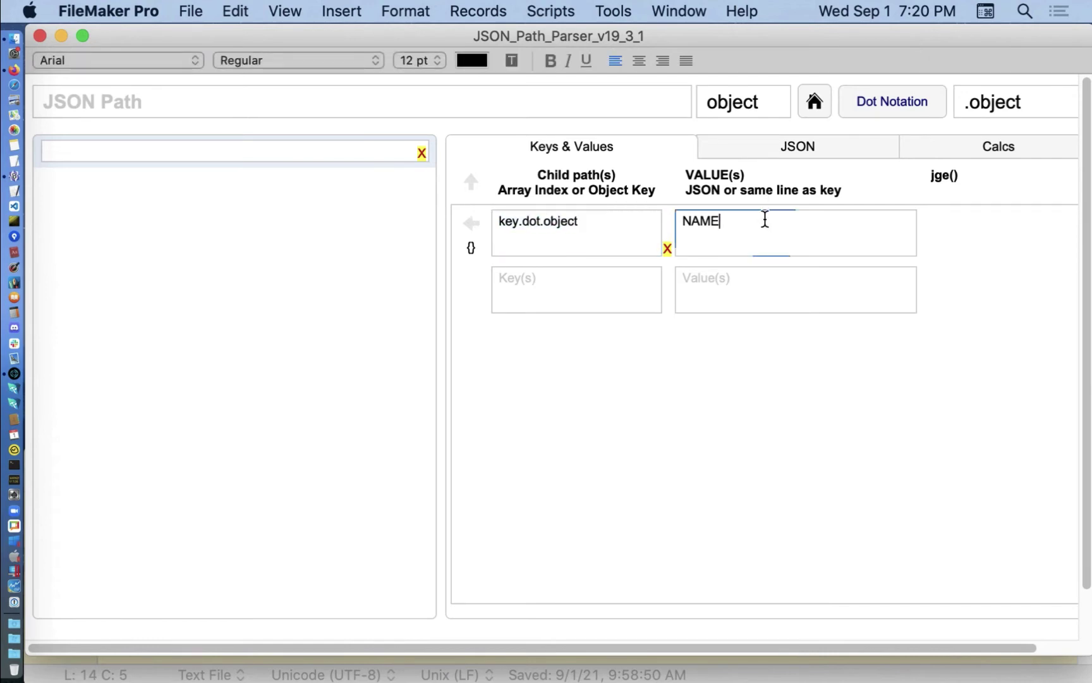
pyautogui.moveTo(763, 220); pyautogui.dragTo(742, 204)
pyautogui.click(996, 146)
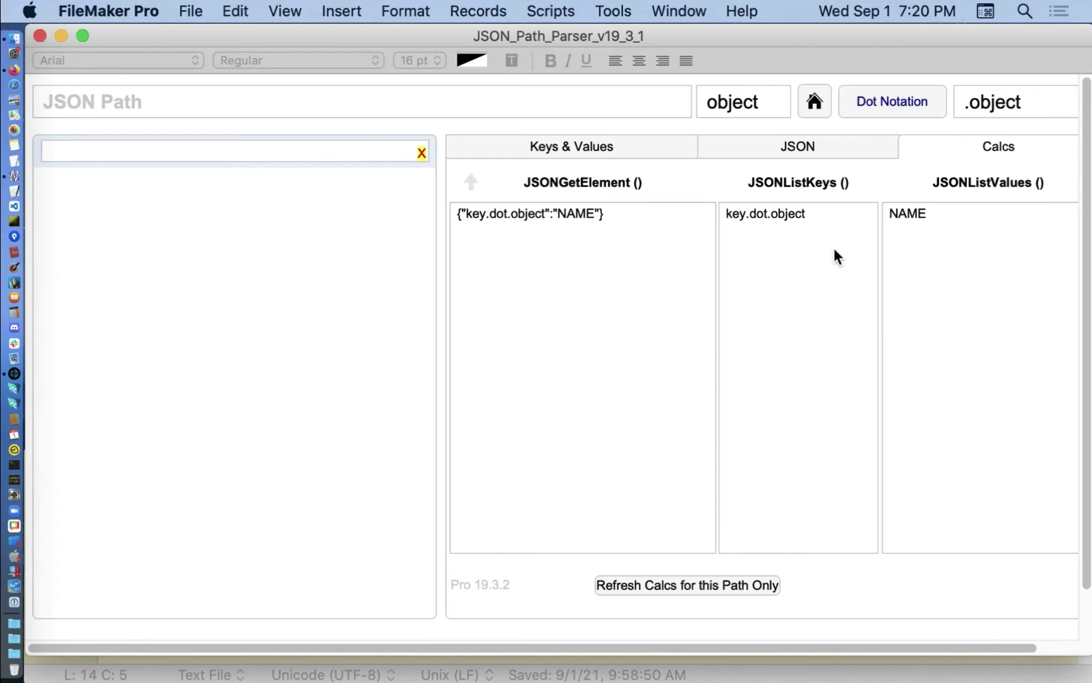
pyautogui.moveTo(803, 220); pyautogui.dragTo(710, 215)
pyautogui.moveTo(942, 231); pyautogui.dragTo(882, 219)
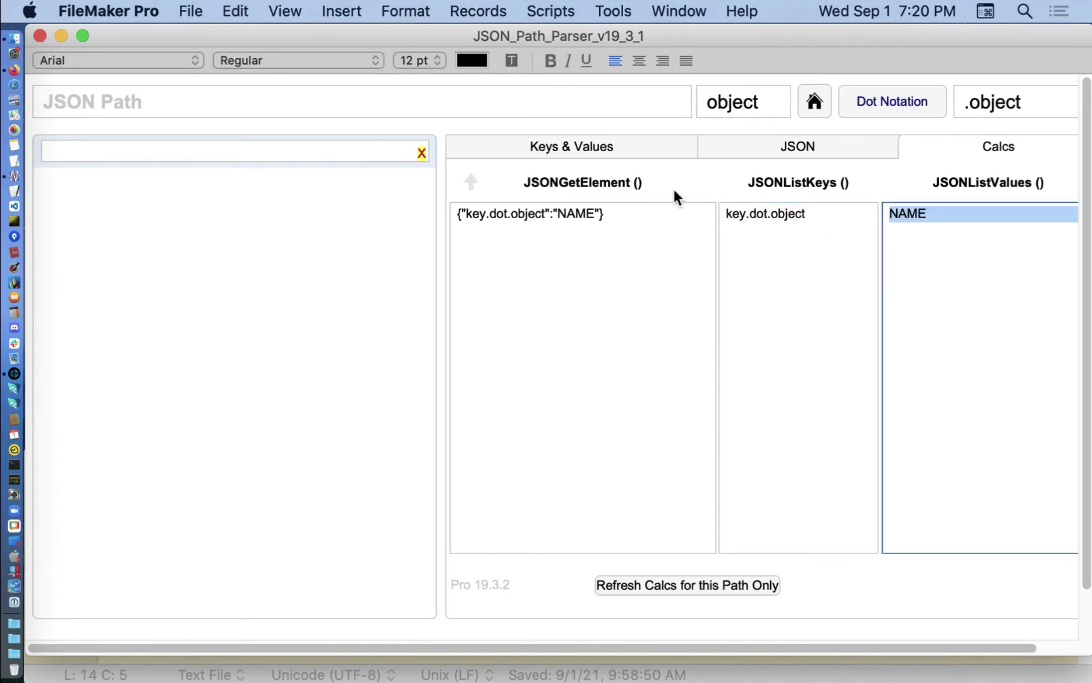
# Add the key.dot.object child path in Dot Notation and inspect its calculations
pyautogui.click(646, 149)
pyautogui.click(471, 222)
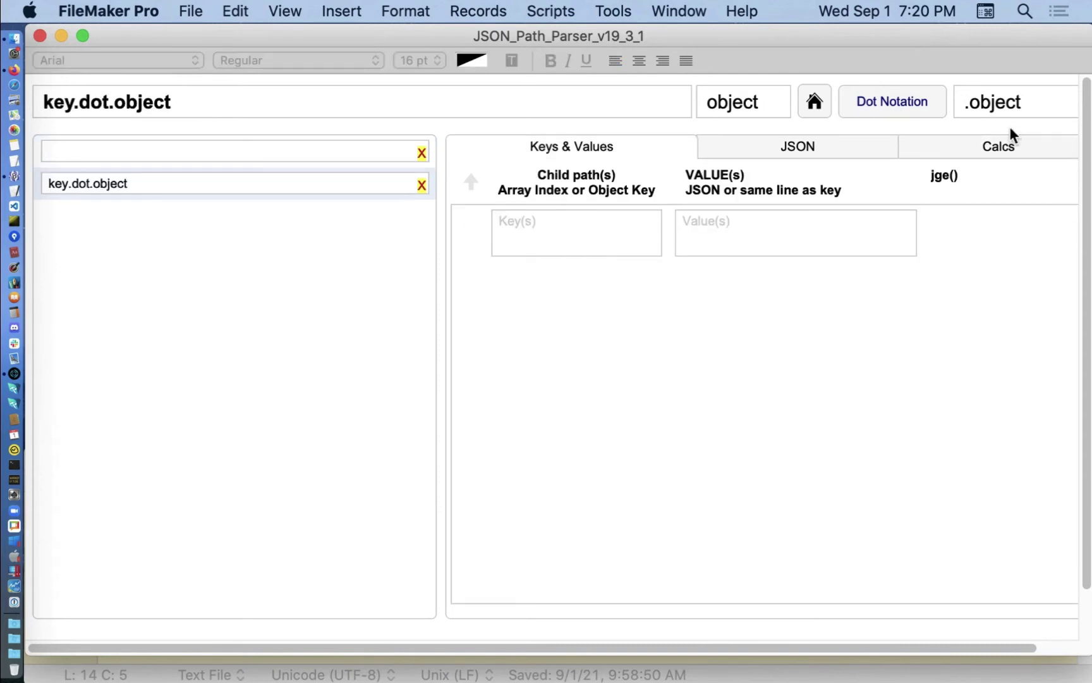
pyautogui.click(967, 151)
pyautogui.click(461, 330)
pyautogui.click(819, 320)
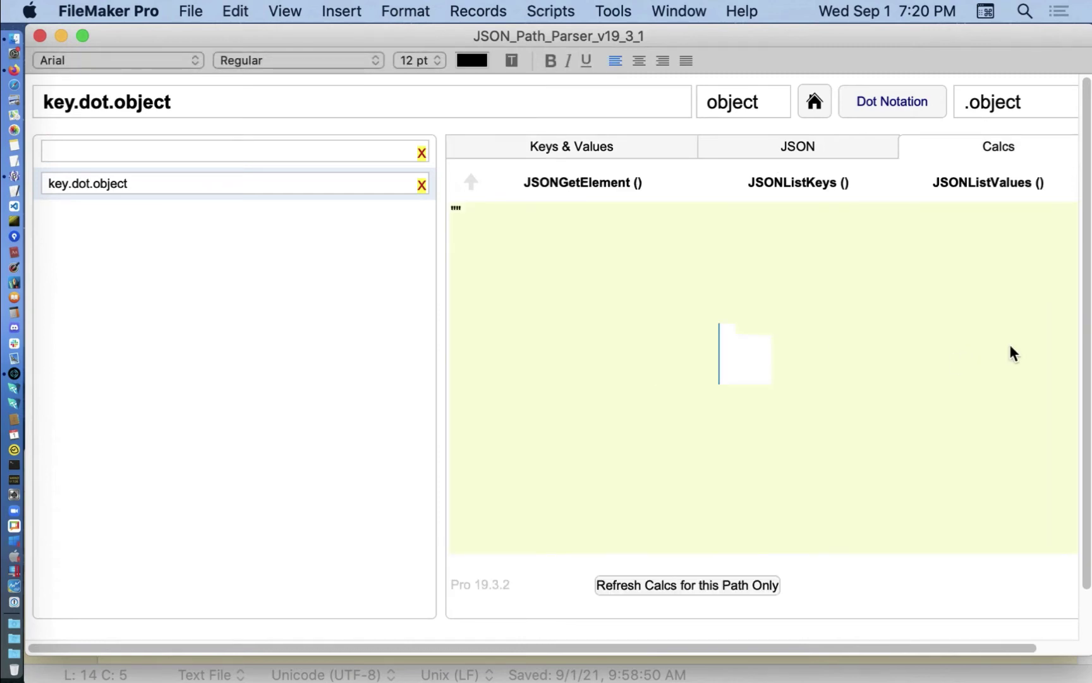
pyautogui.click(150, 297)
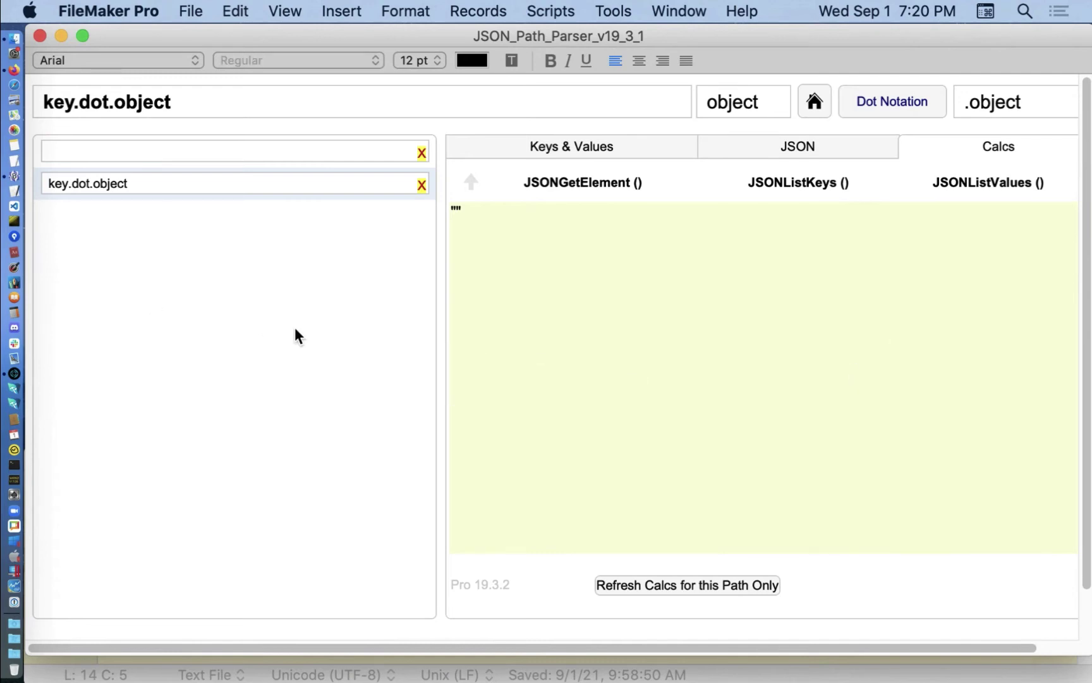
# Delete the key.dot.object path record and add the child path again using Bracket Notation
pyautogui.click(422, 182)
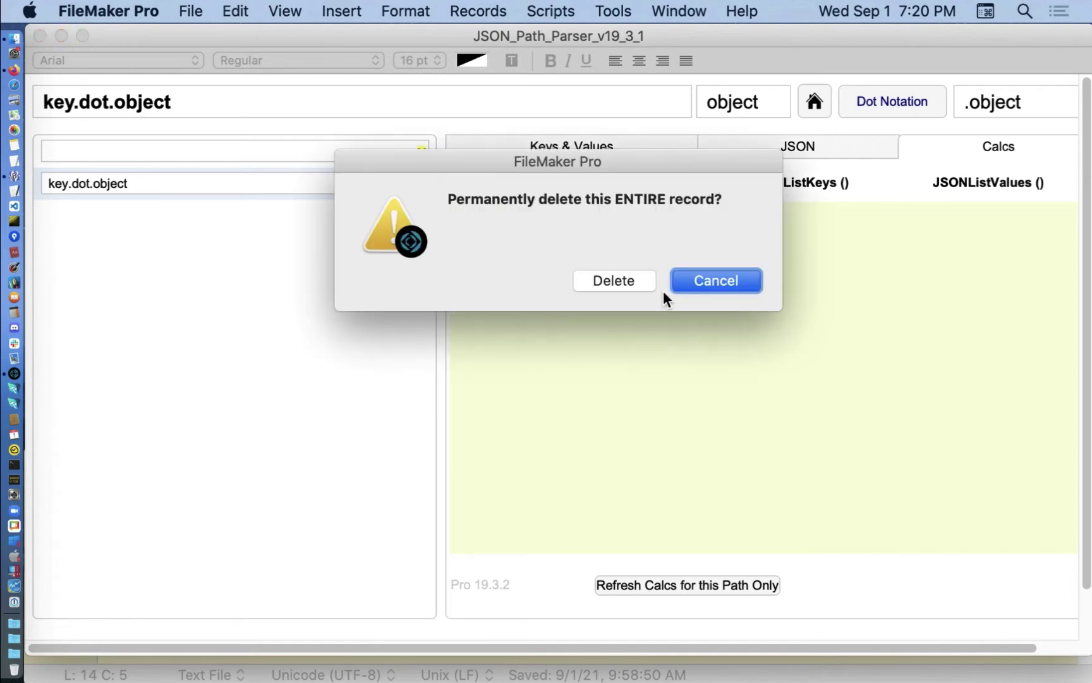
pyautogui.click(617, 284)
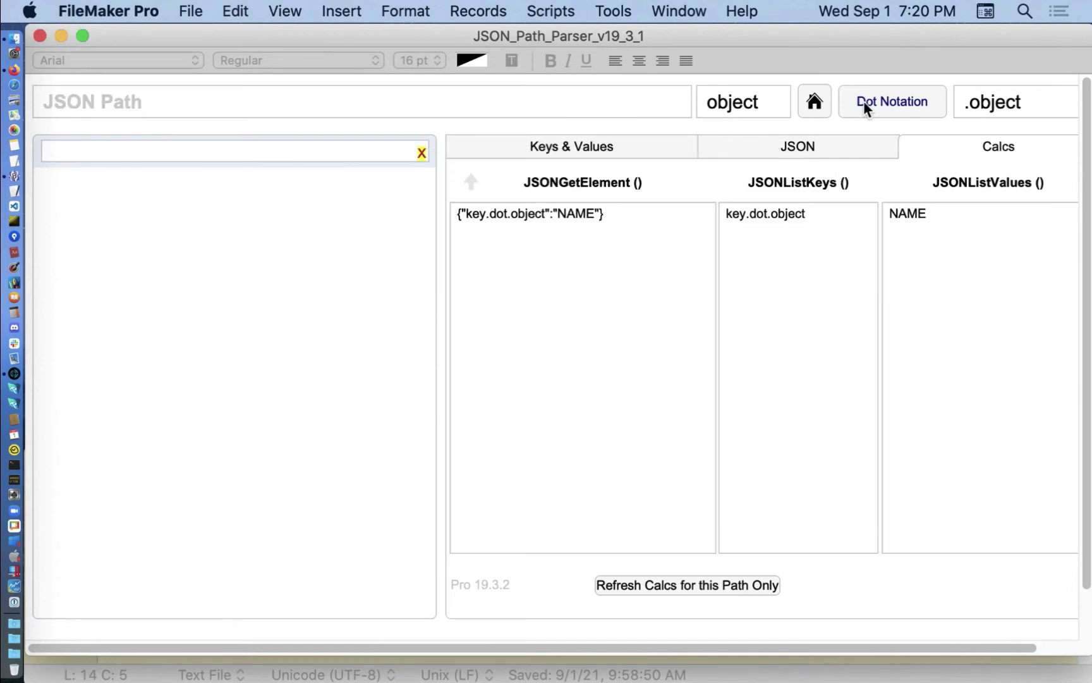
pyautogui.click(864, 100)
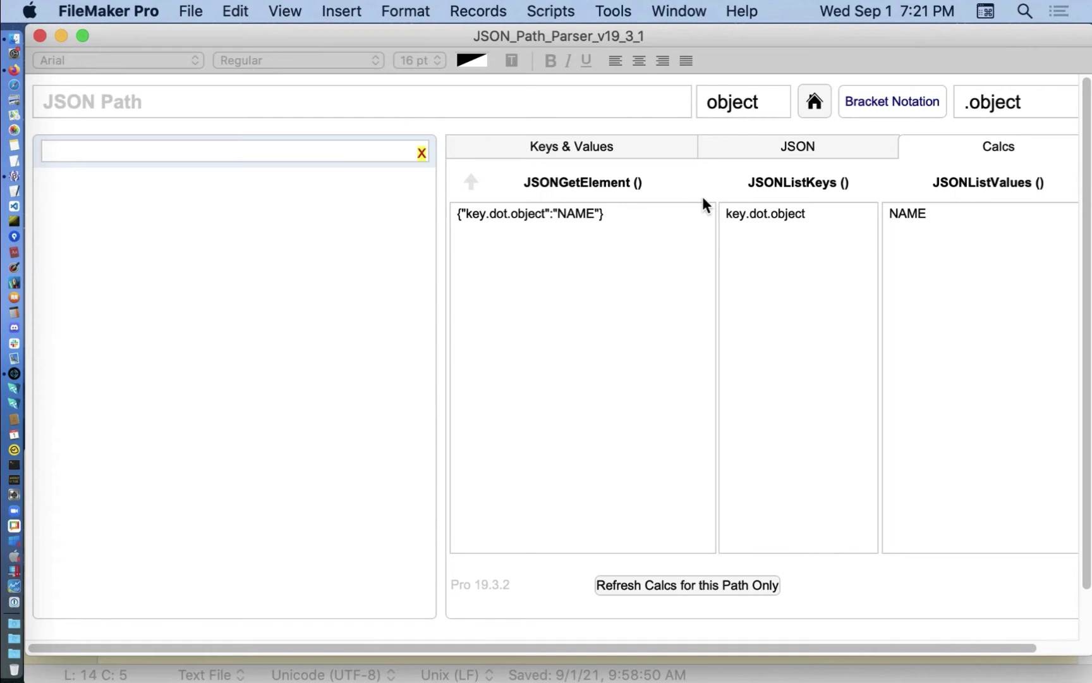
pyautogui.click(579, 145)
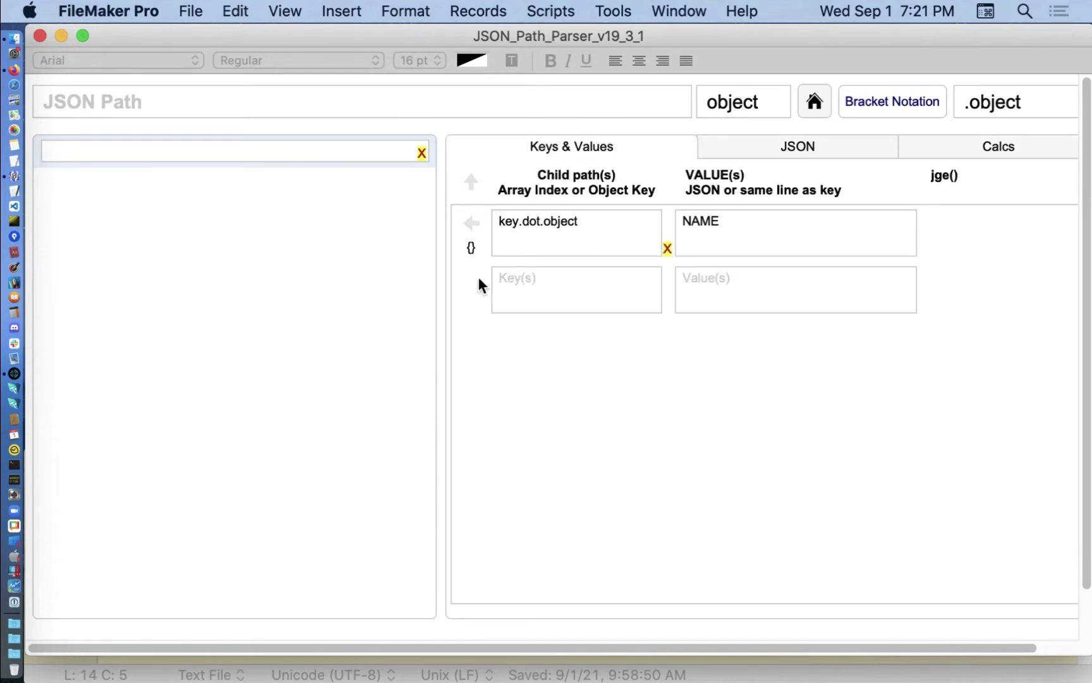
pyautogui.click(471, 225)
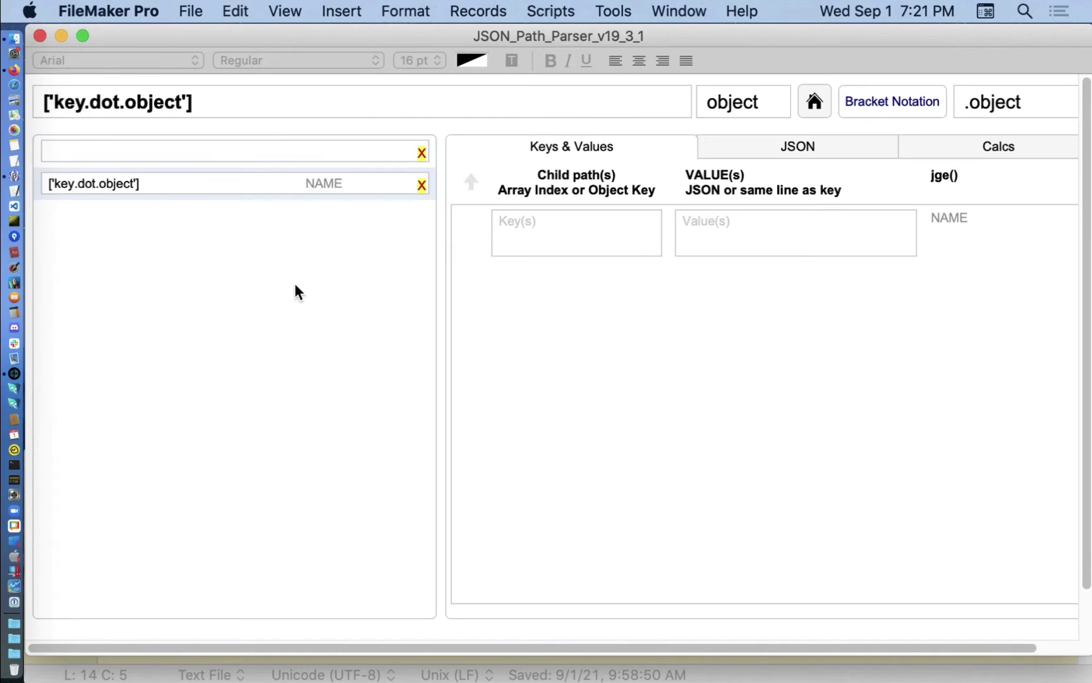
# Inspect the calculations and the path text of the ['key.dot.object'] path
pyautogui.click(988, 154)
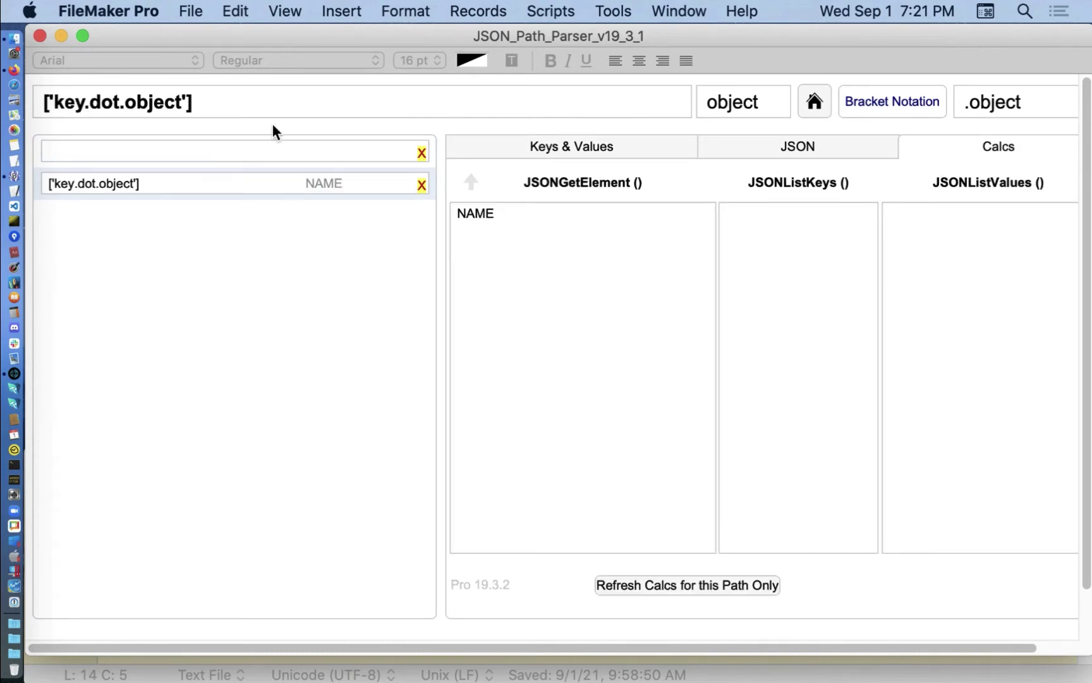
pyautogui.click(215, 99)
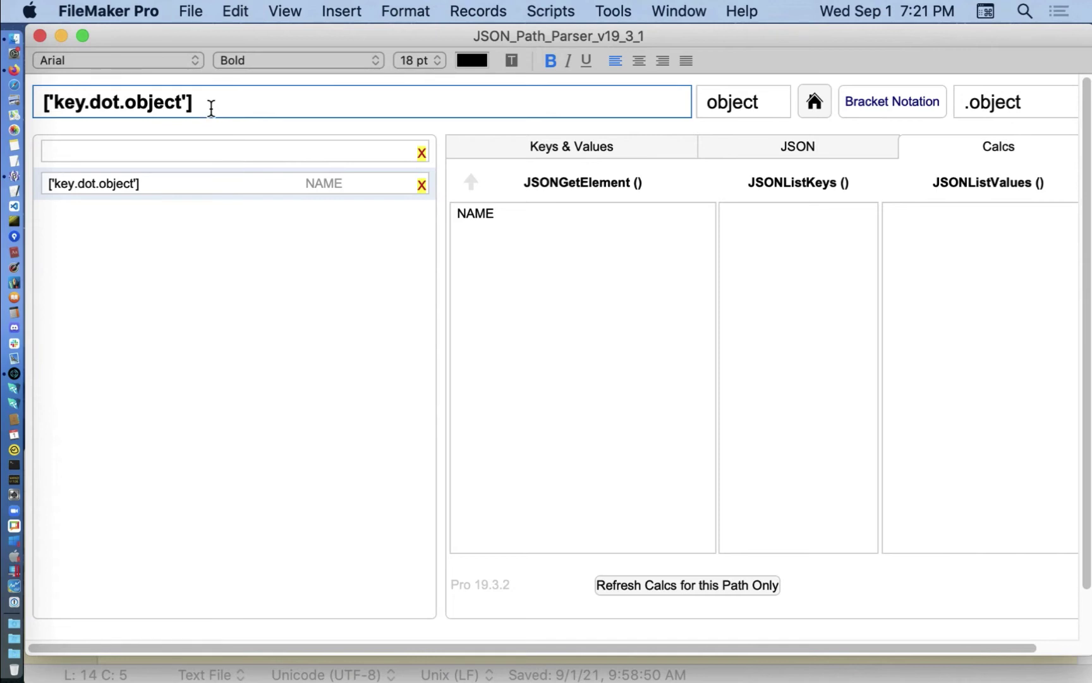
pyautogui.moveTo(209, 107); pyautogui.dragTo(31, 108)
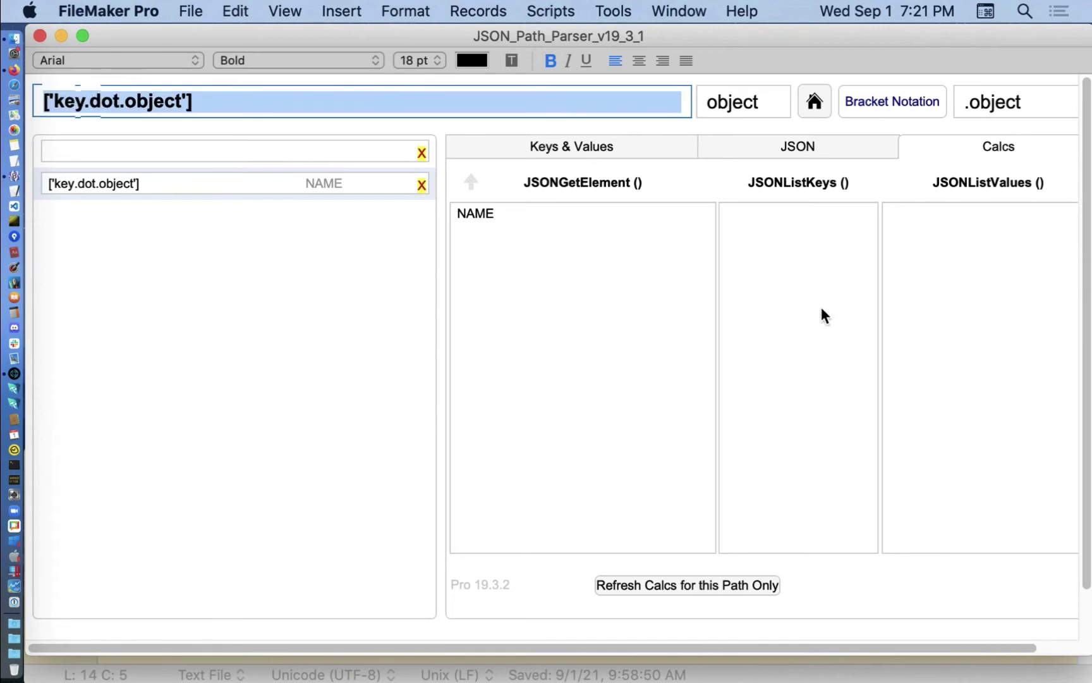
# Return to the document list, open "14 more dots", and run the lookup on its related paths
pyautogui.click(813, 103)
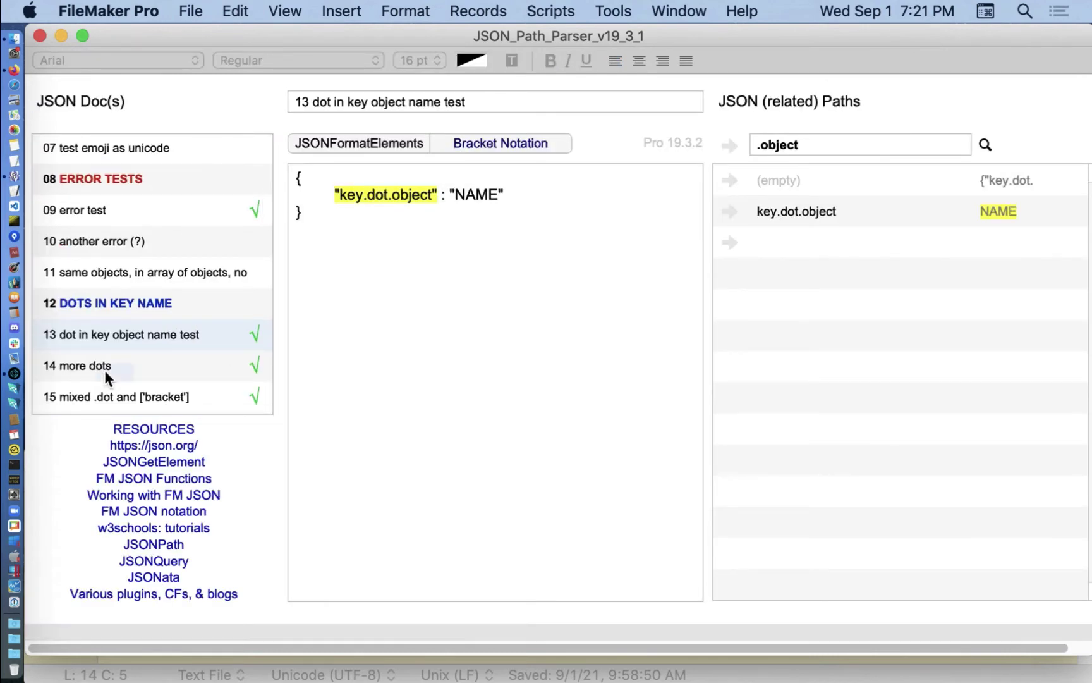
pyautogui.click(108, 374)
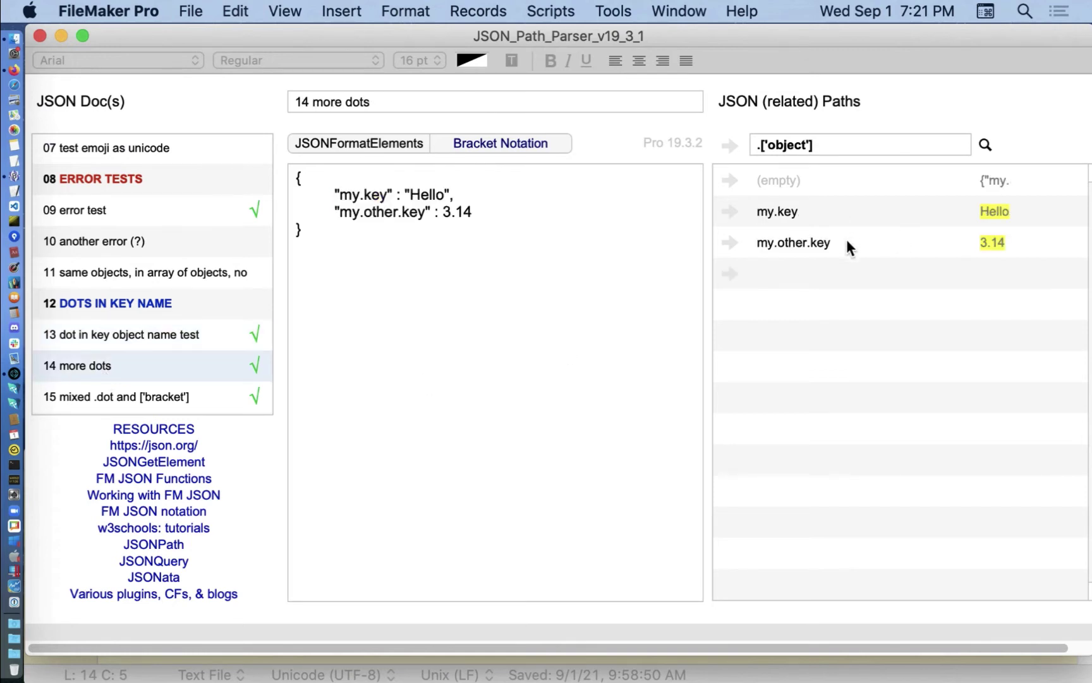
pyautogui.click(986, 145)
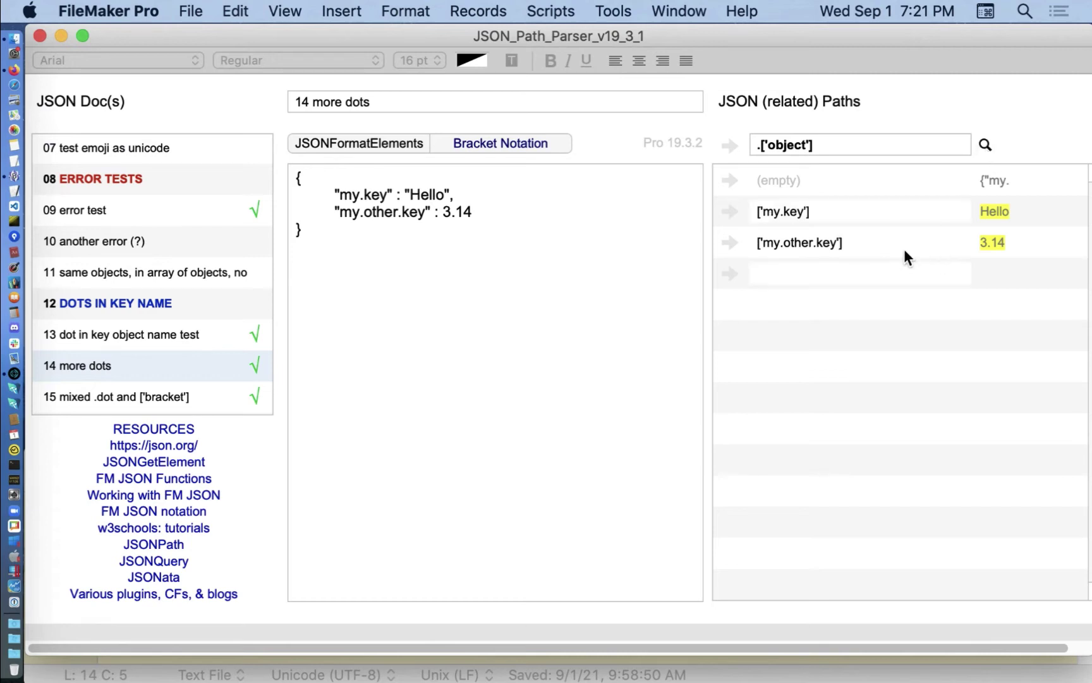
# Open the path details of "14 more dots"
pyautogui.click(733, 136)
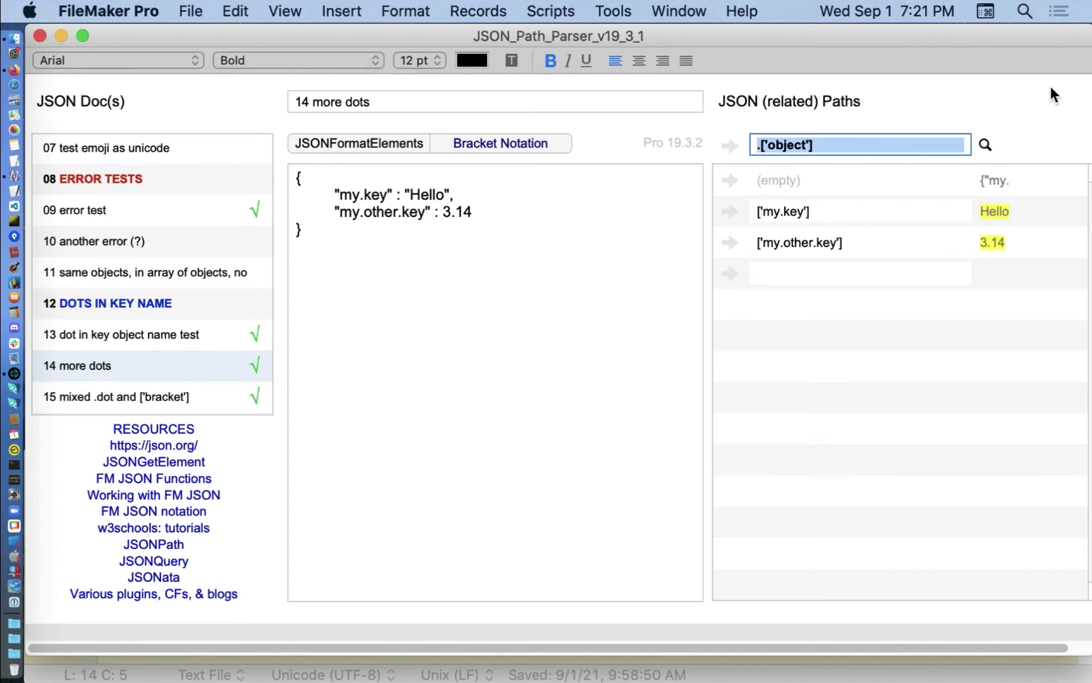
pyautogui.click(725, 144)
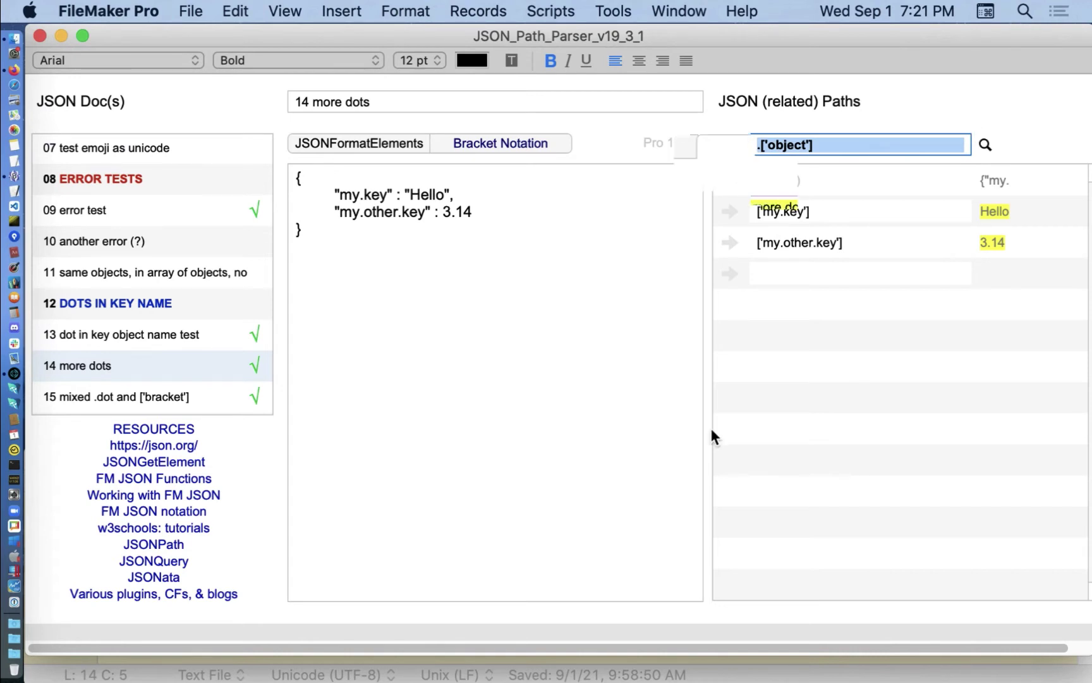
# Examine the keys and values of the "14 more dots" root path and of its ['my.key'] path
pyautogui.click(532, 158)
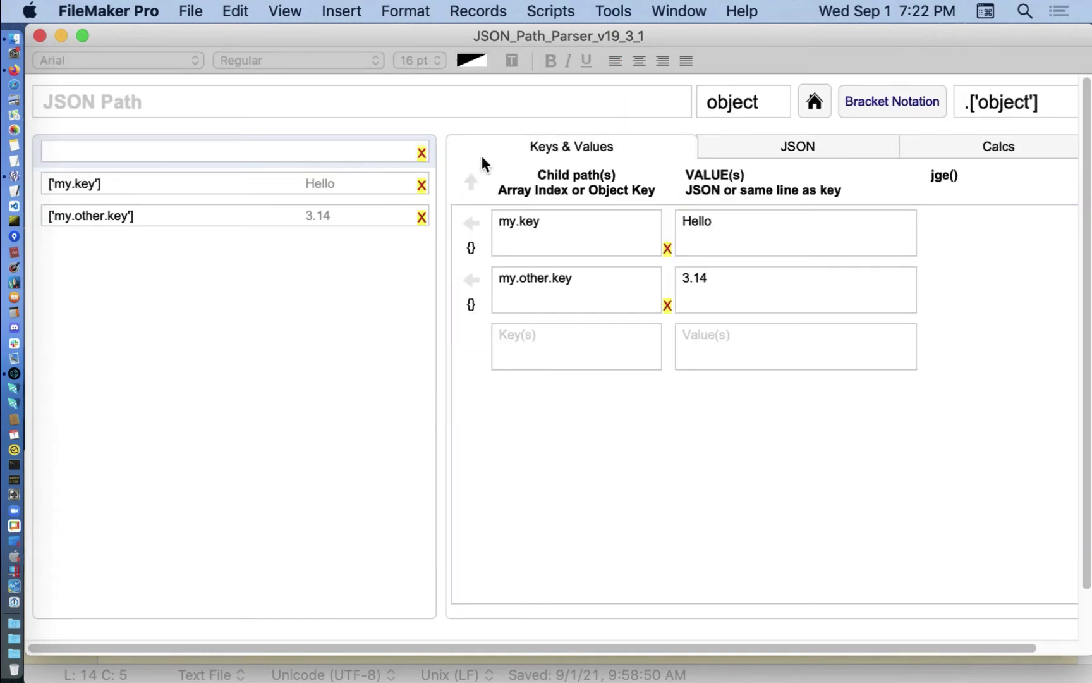
pyautogui.click(377, 184)
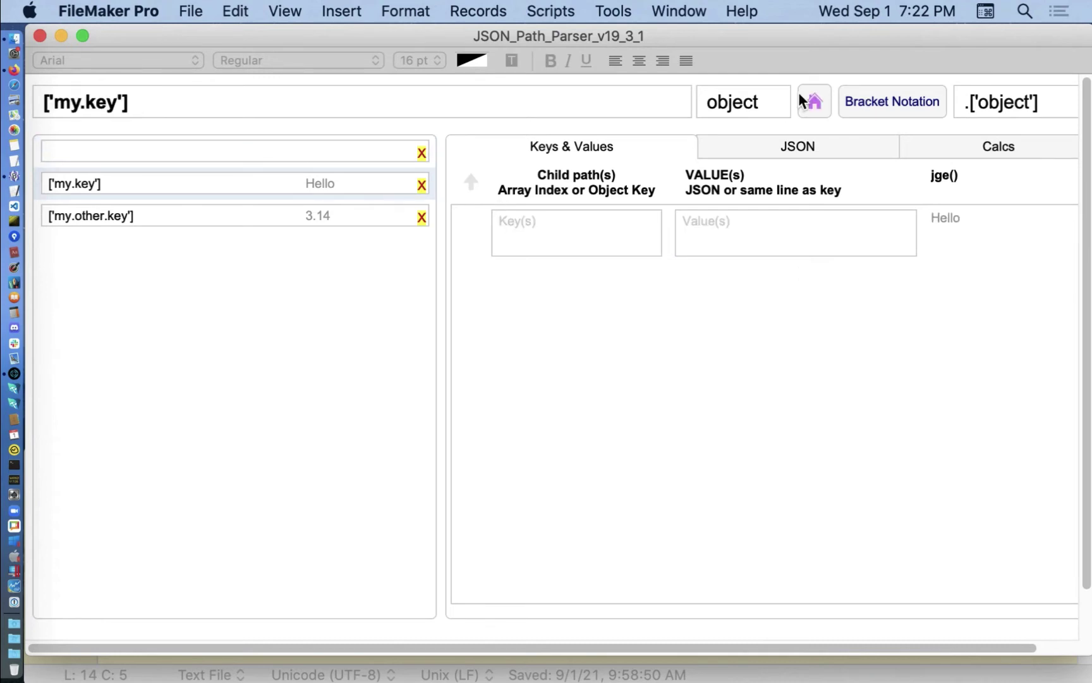
# Return to the documents, open "15 mixed .dot and ['bracket']", set it to Dot Notation, and toggle its related paths to short names
pyautogui.scroll(-3, 192, 333)
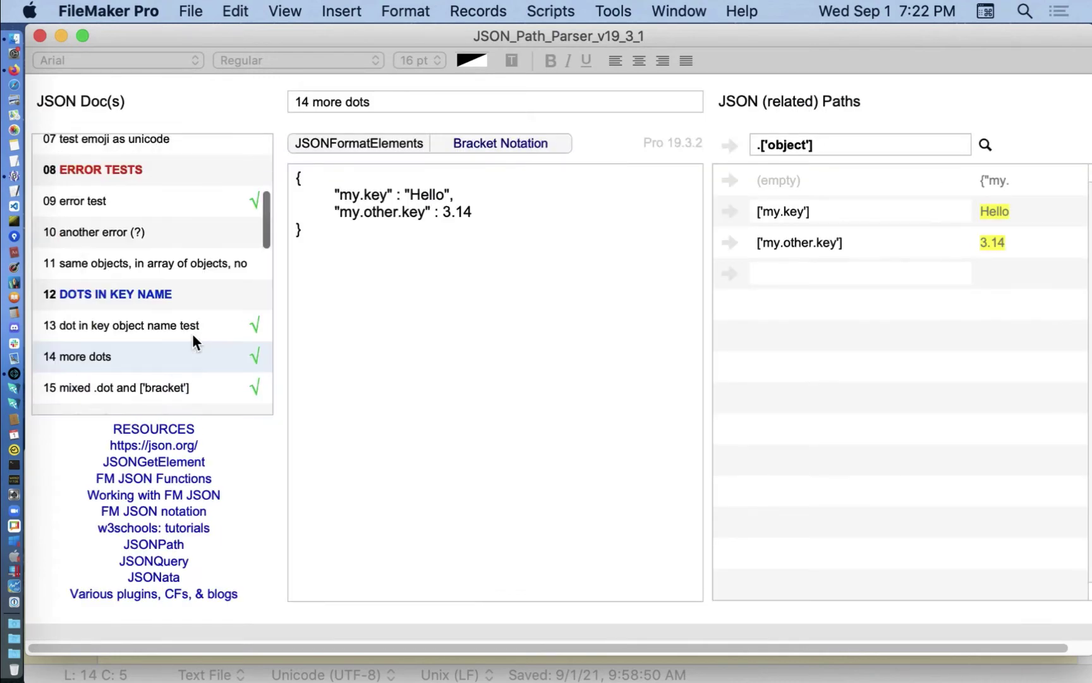
pyautogui.click(156, 378)
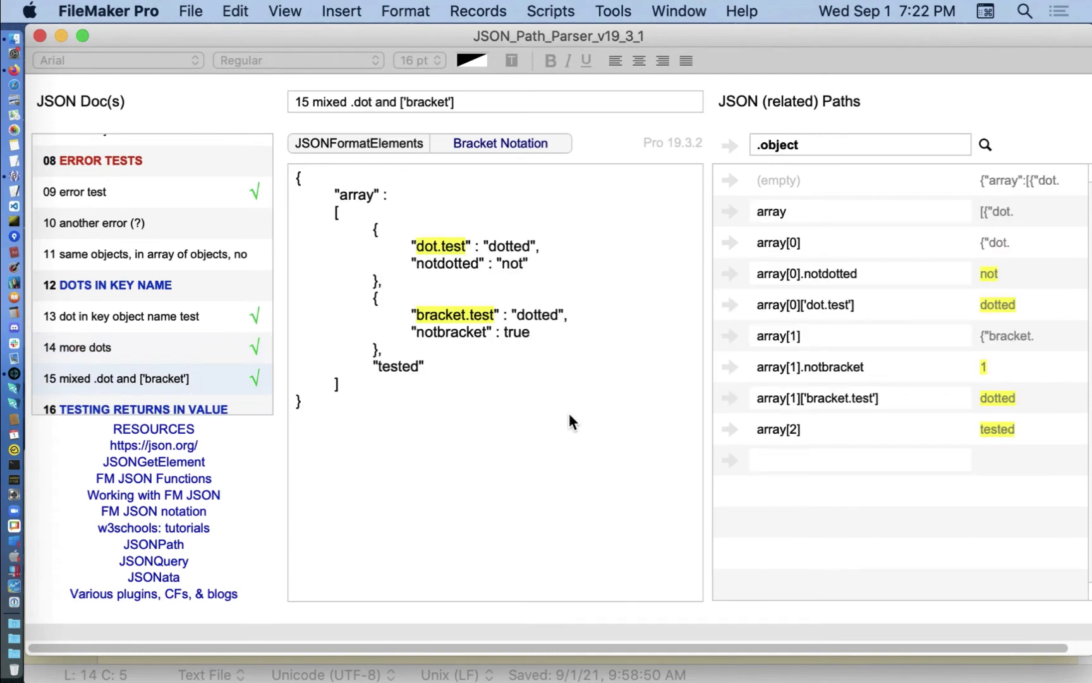
pyautogui.click(469, 140)
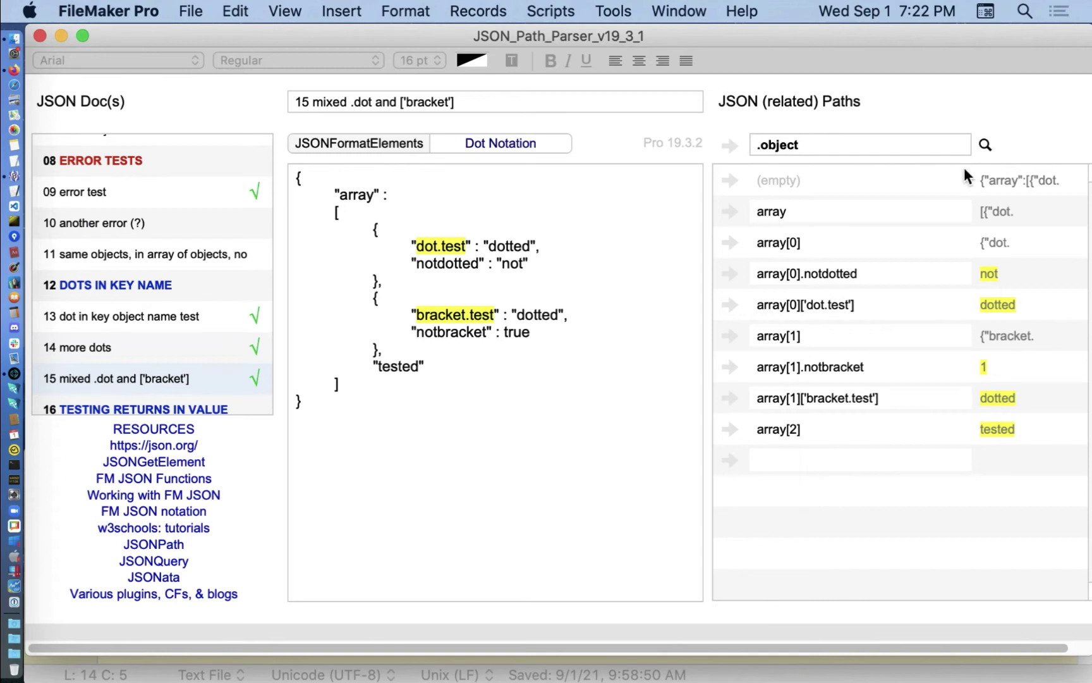
pyautogui.click(987, 143)
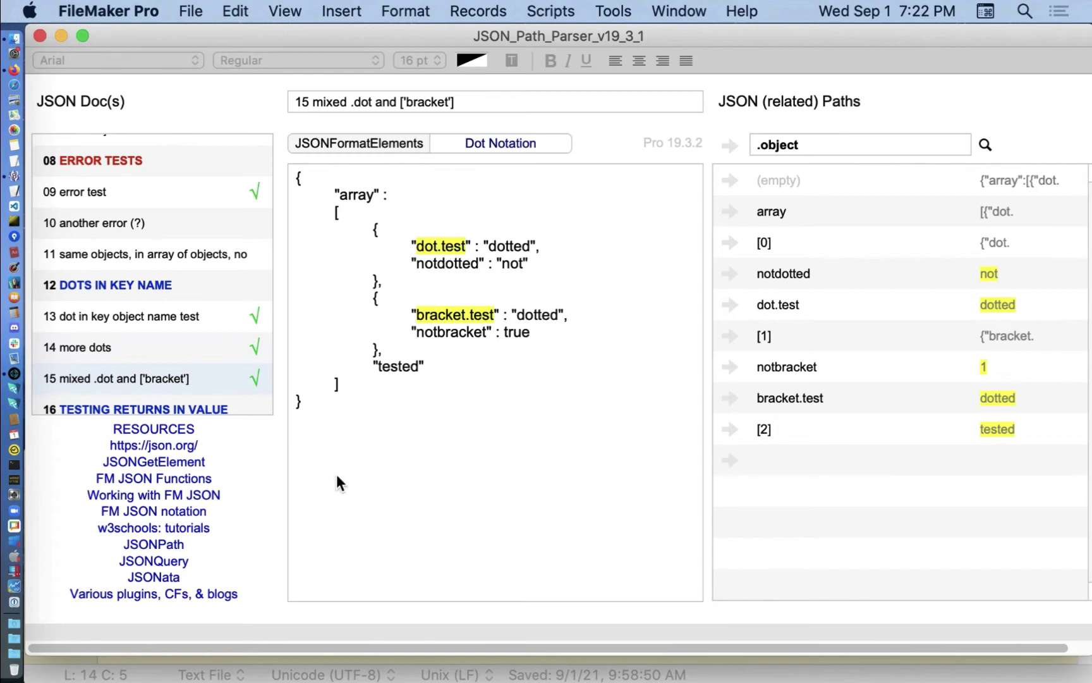
# View the FM JSON notation reference comparing dot and bracket syntax, and close it
pyautogui.click(152, 510)
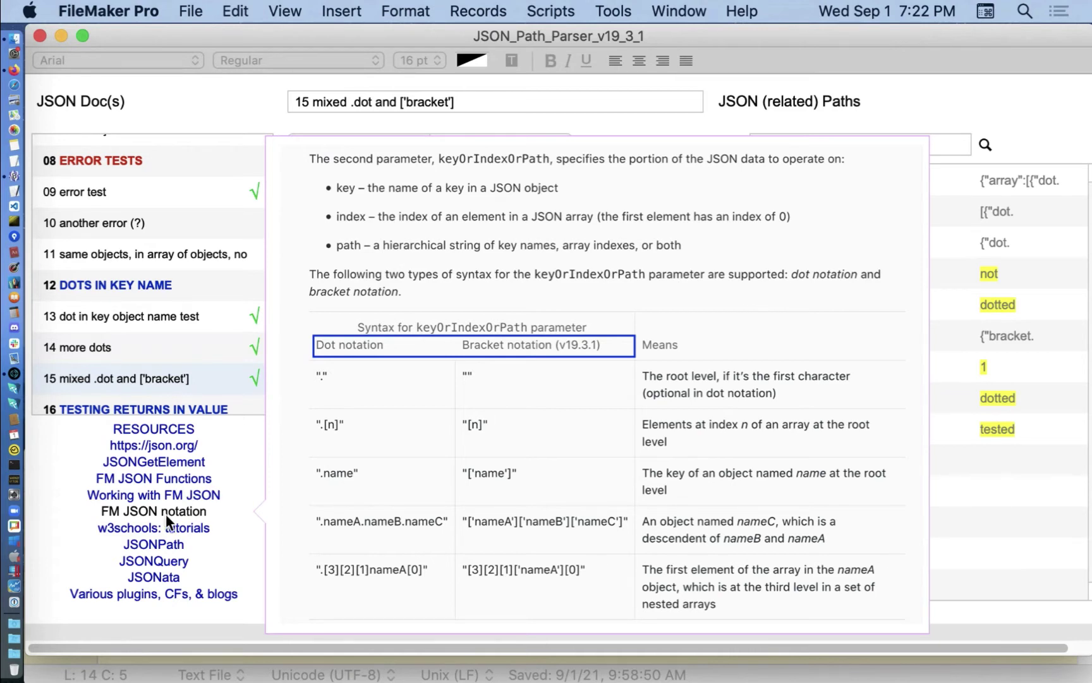
pyautogui.click(760, 395)
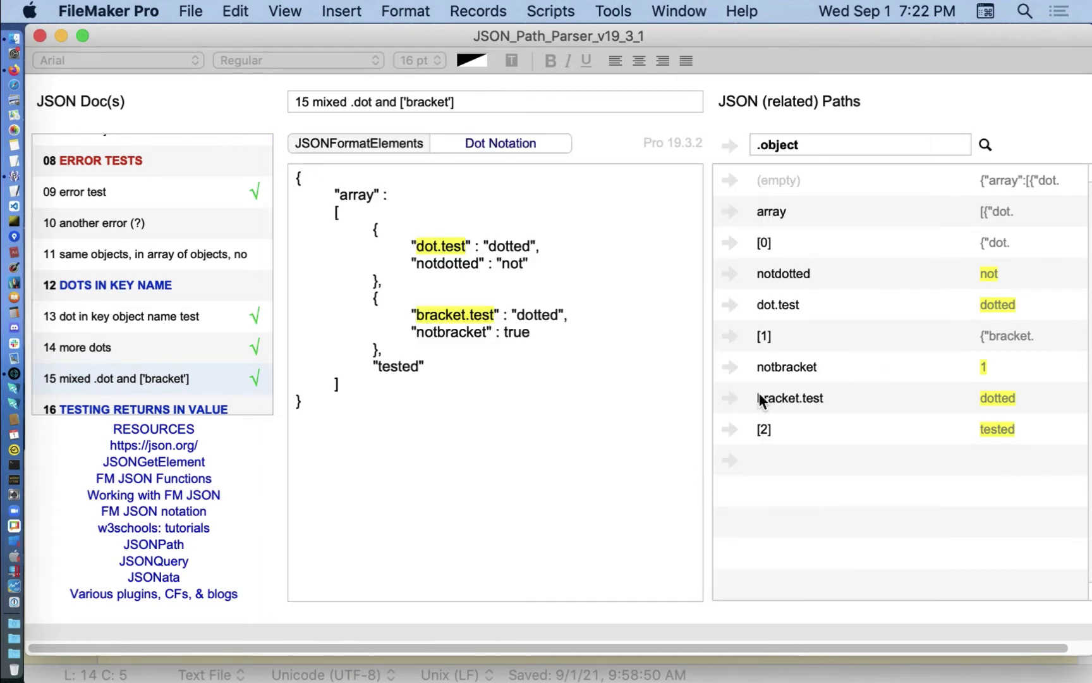
# Open the path details of "15 mixed .dot and ['bracket']" and show the root path's keys and values and its calculations
pyautogui.click(727, 143)
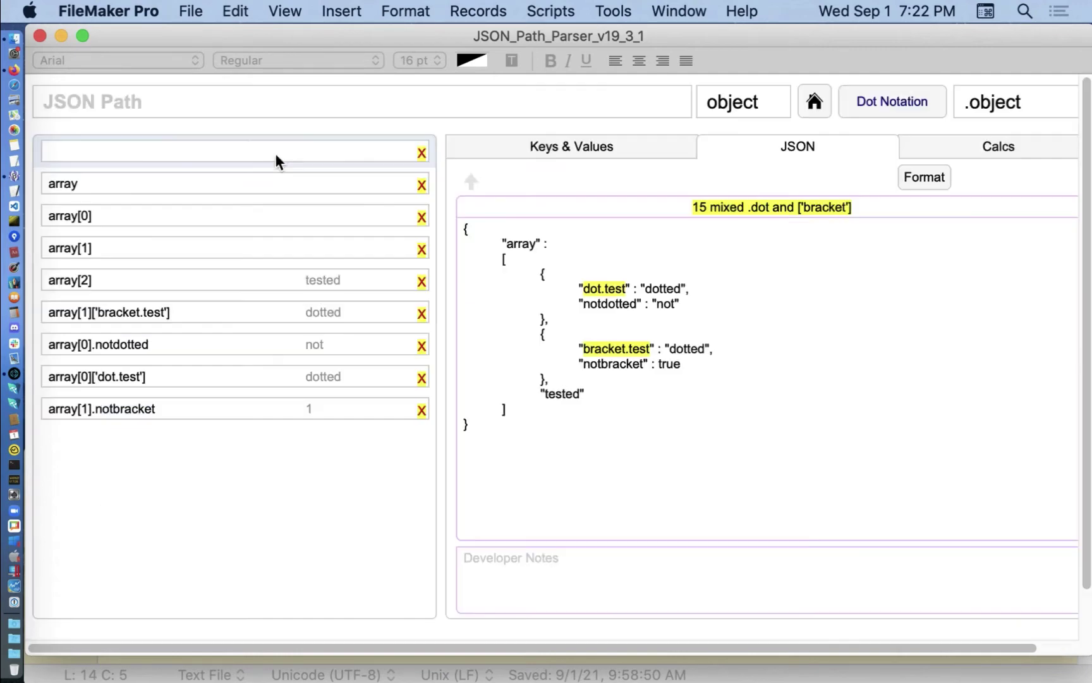
pyautogui.click(529, 148)
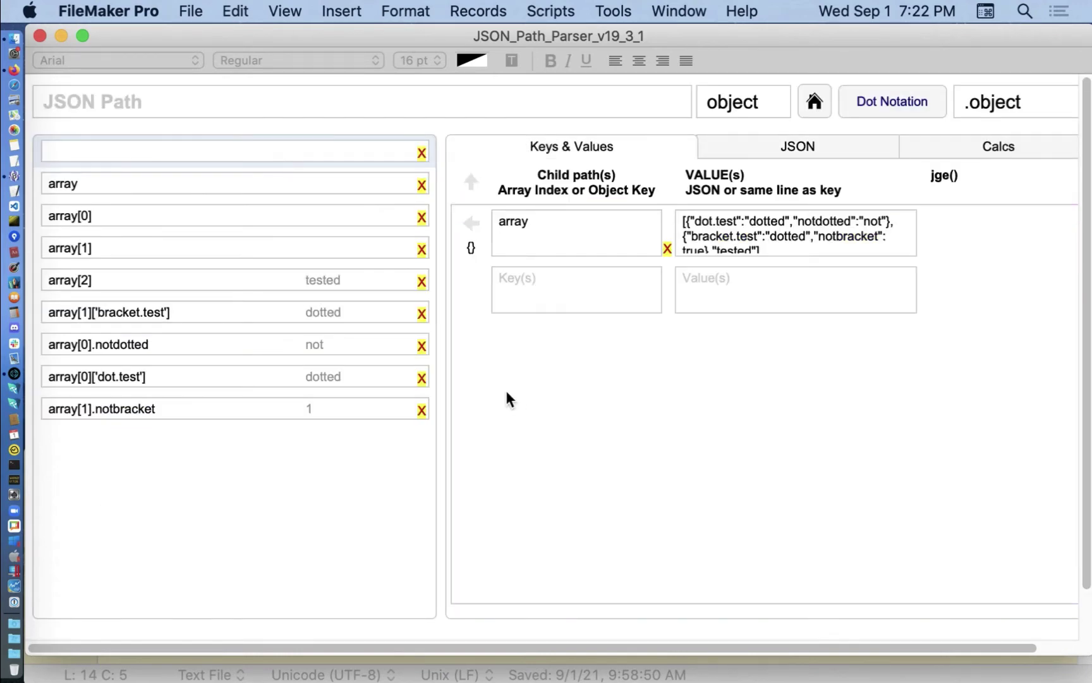
pyautogui.click(980, 139)
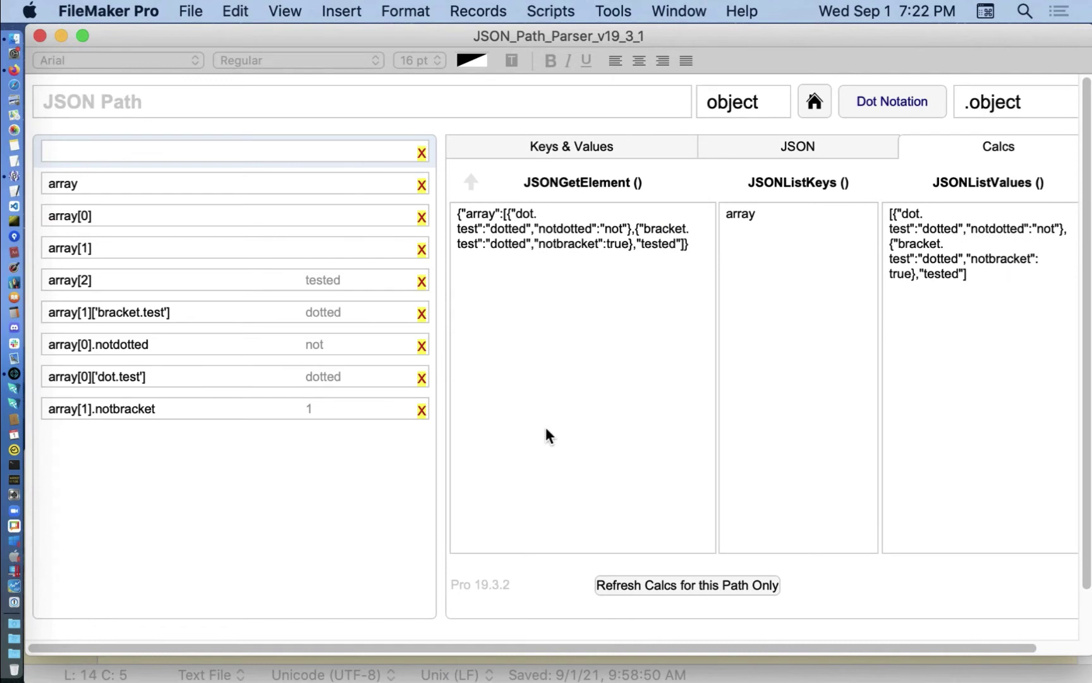
# Examine the path text, key list and value list of the root path, and the calculated keys of the array path
pyautogui.click(220, 105)
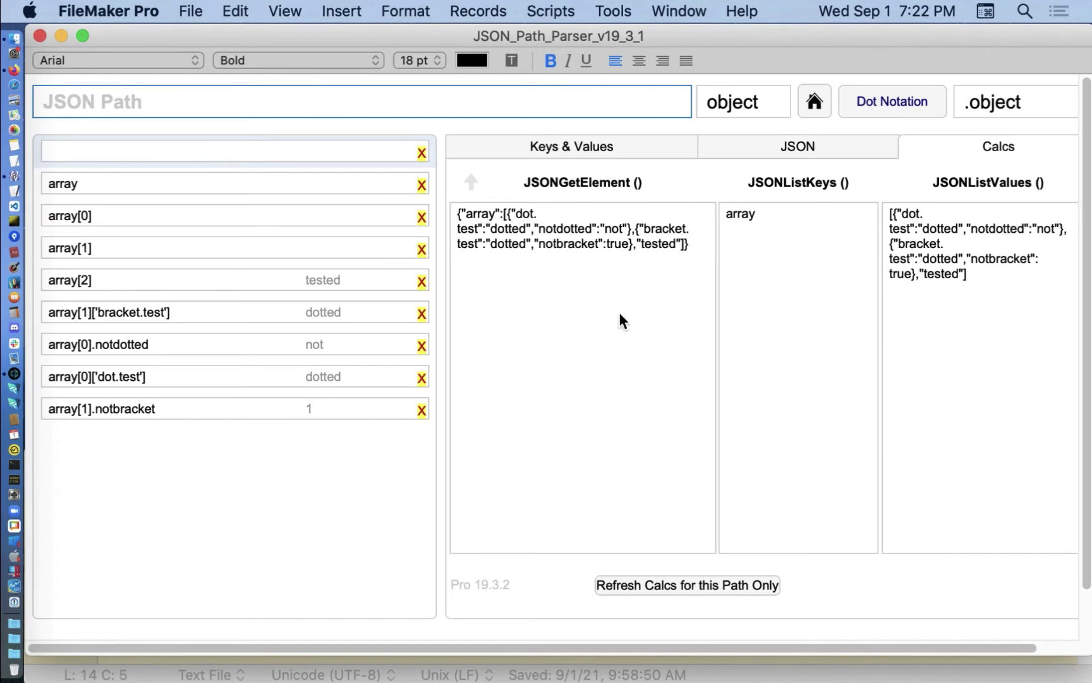
pyautogui.moveTo(775, 218); pyautogui.dragTo(702, 204)
pyautogui.click(1007, 347)
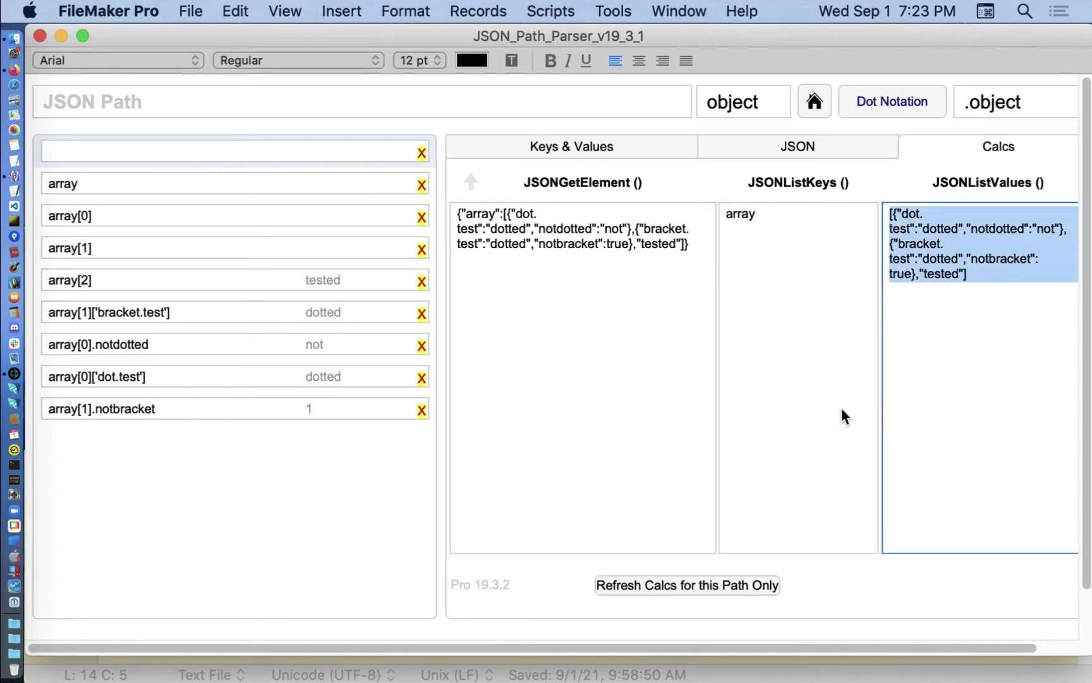
pyautogui.click(158, 182)
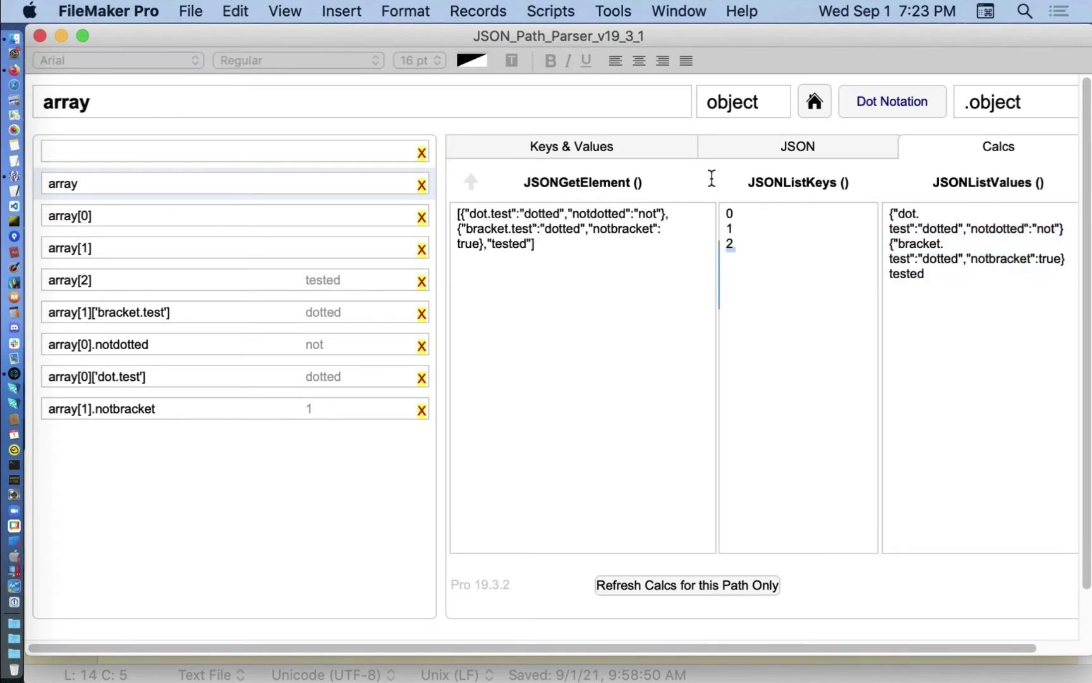
pyautogui.click(771, 425)
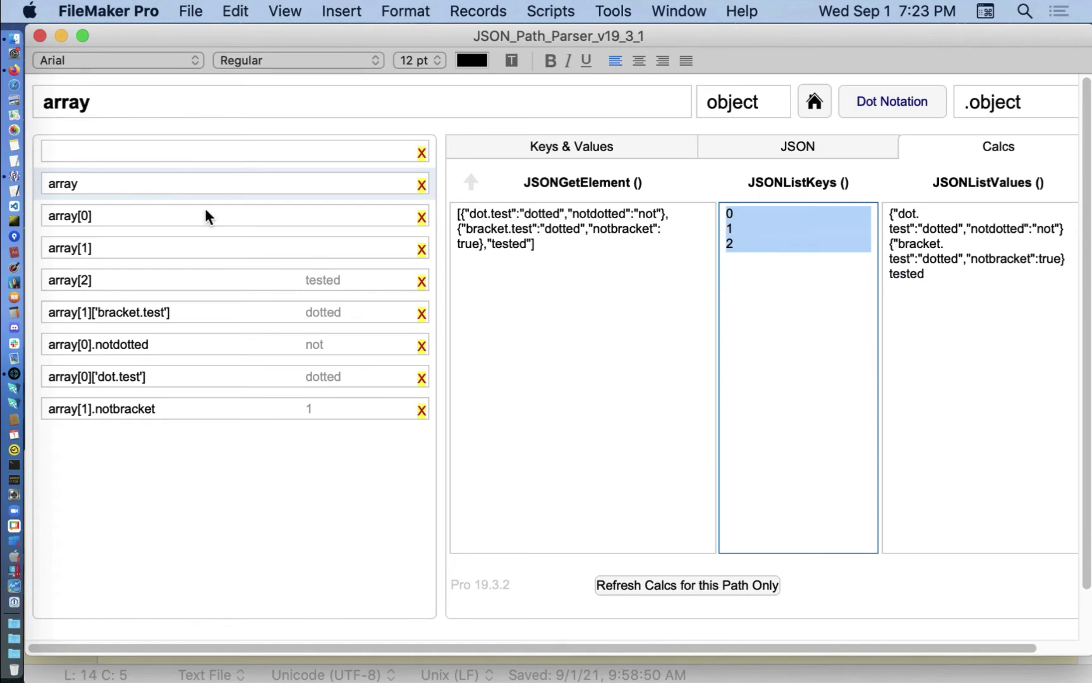
# Select the array[0] path and sort the path records by JSON_Path_text in ascending order
pyautogui.click(138, 218)
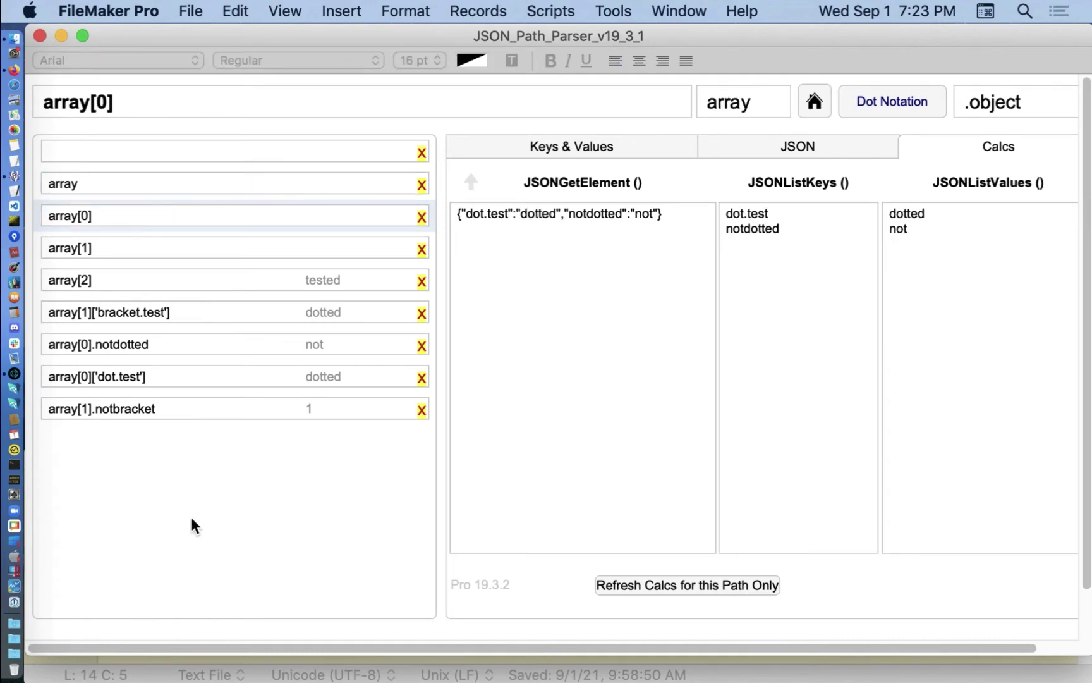
pyautogui.press('super+s')
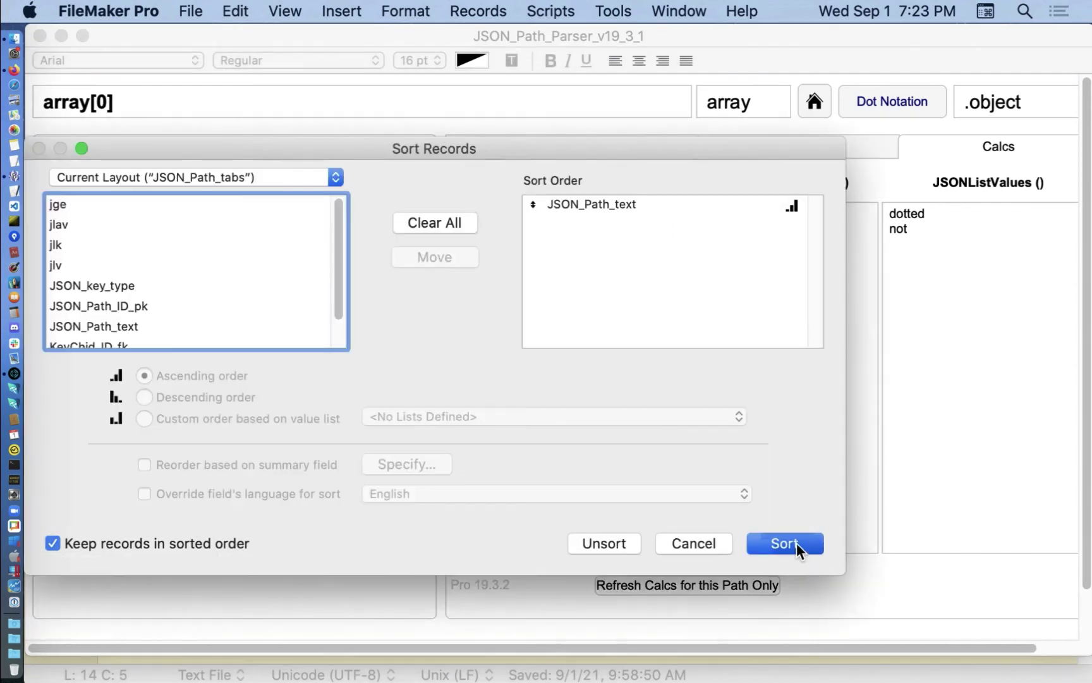
pyautogui.click(795, 544)
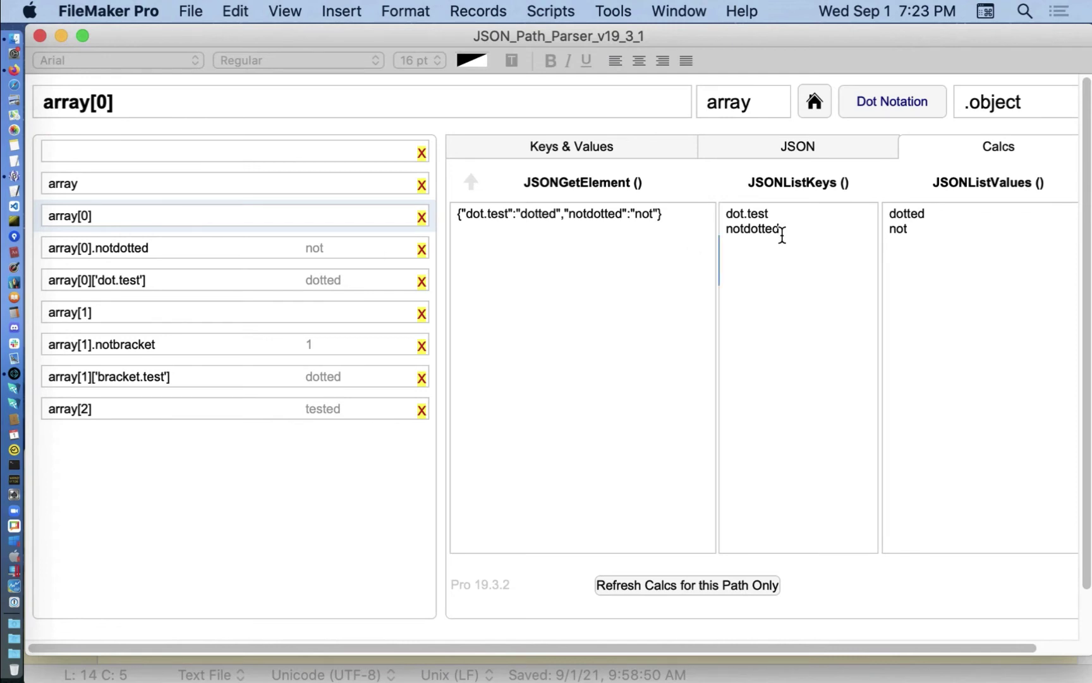
# Clear the JSONListKeys content of the array[0] path
pyautogui.click(724, 238)
pyautogui.press('super+a')
pyautogui.press('Delete')
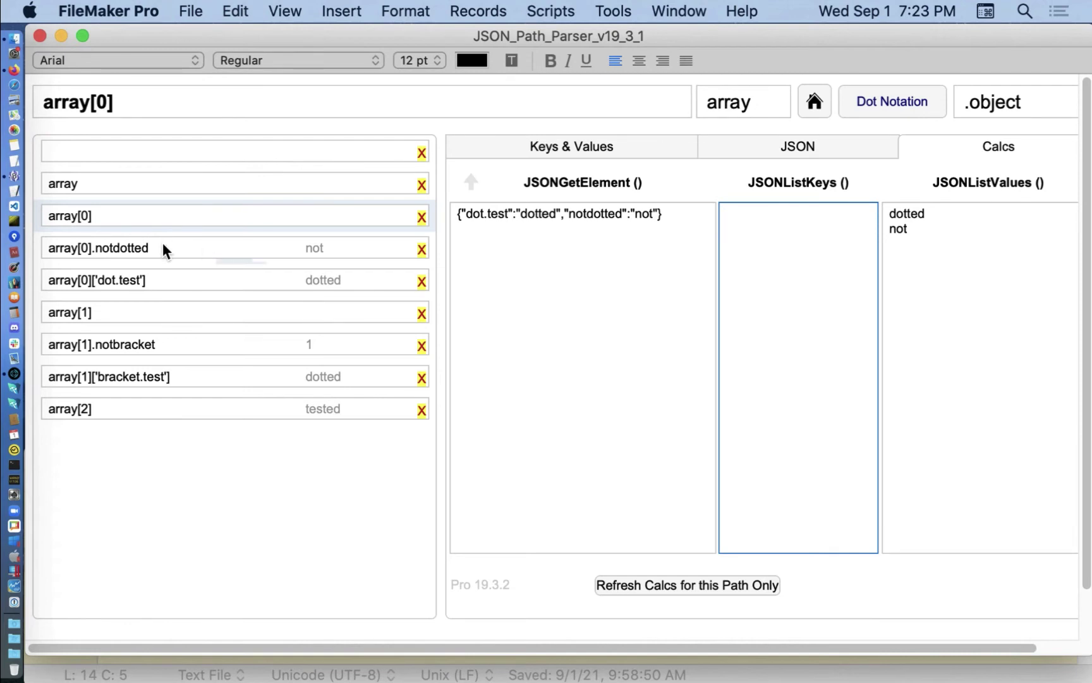
# Inspect the calculations of array[0].notdotted and array[0]['dot.test'], highlighting the bracketed key in the latter's path text
pyautogui.click(246, 252)
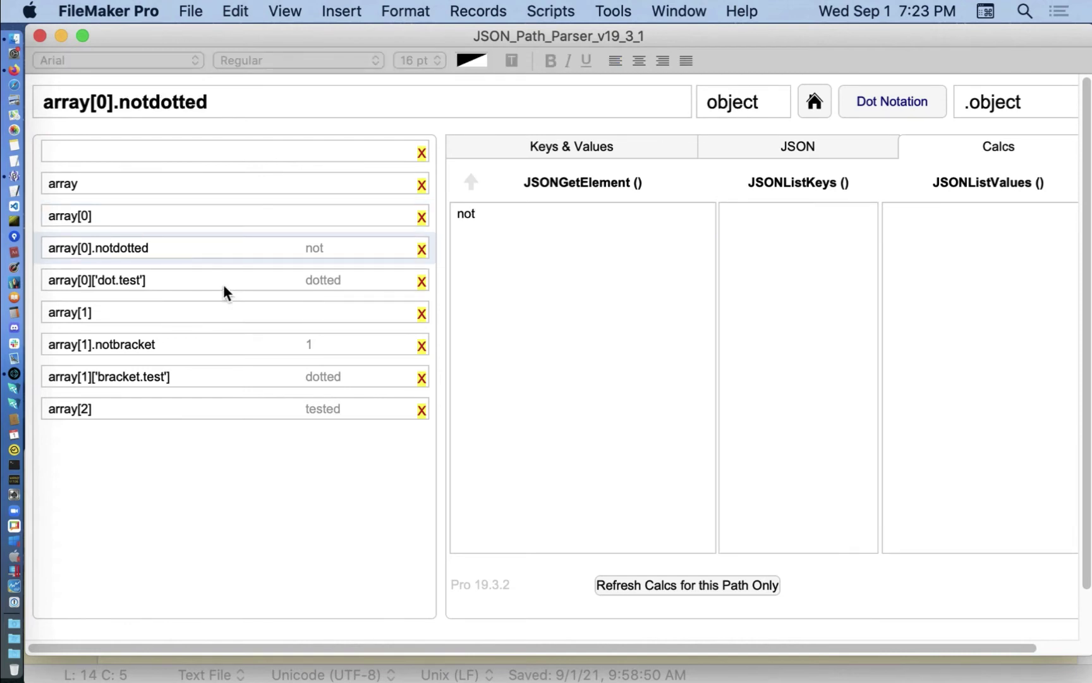
pyautogui.click(160, 278)
pyautogui.click(216, 103)
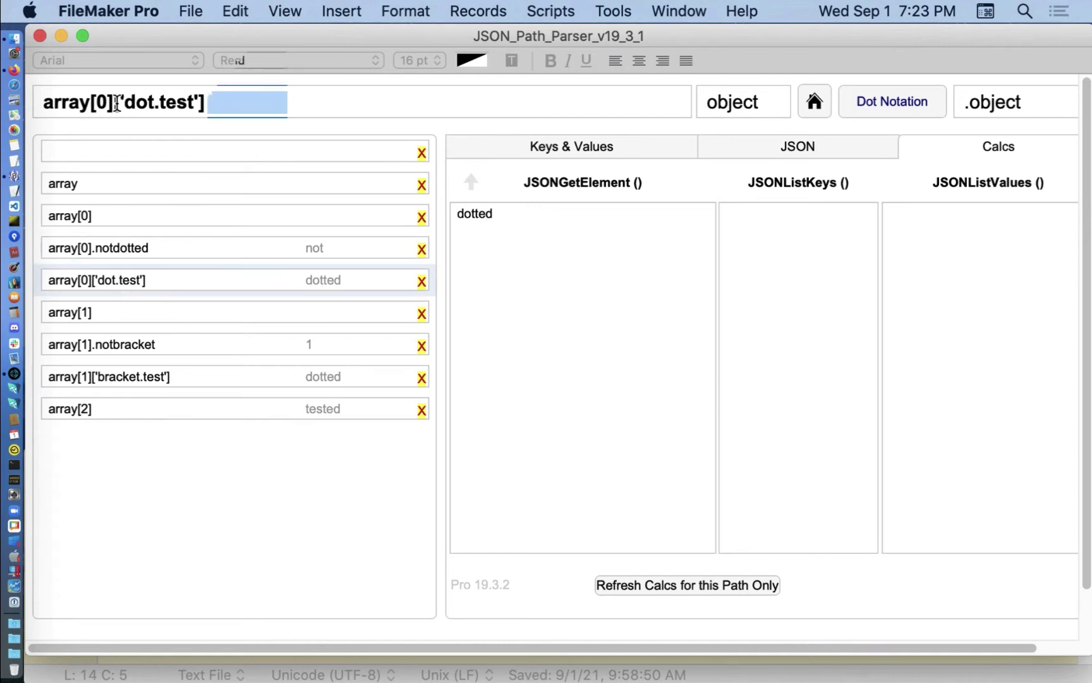
pyautogui.moveTo(116, 103); pyautogui.dragTo(262, 241)
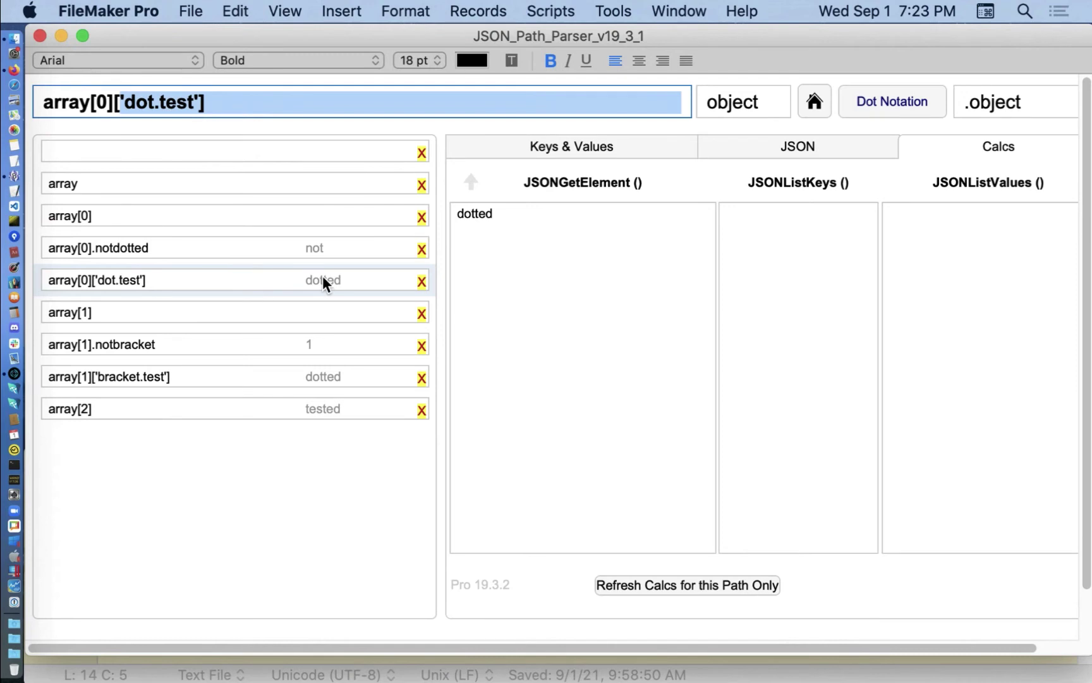
# Inspect the calculations of the array[1], array[1].notbracket, array[1]['bracket.test'] and array[2] paths in turn
pyautogui.click(222, 312)
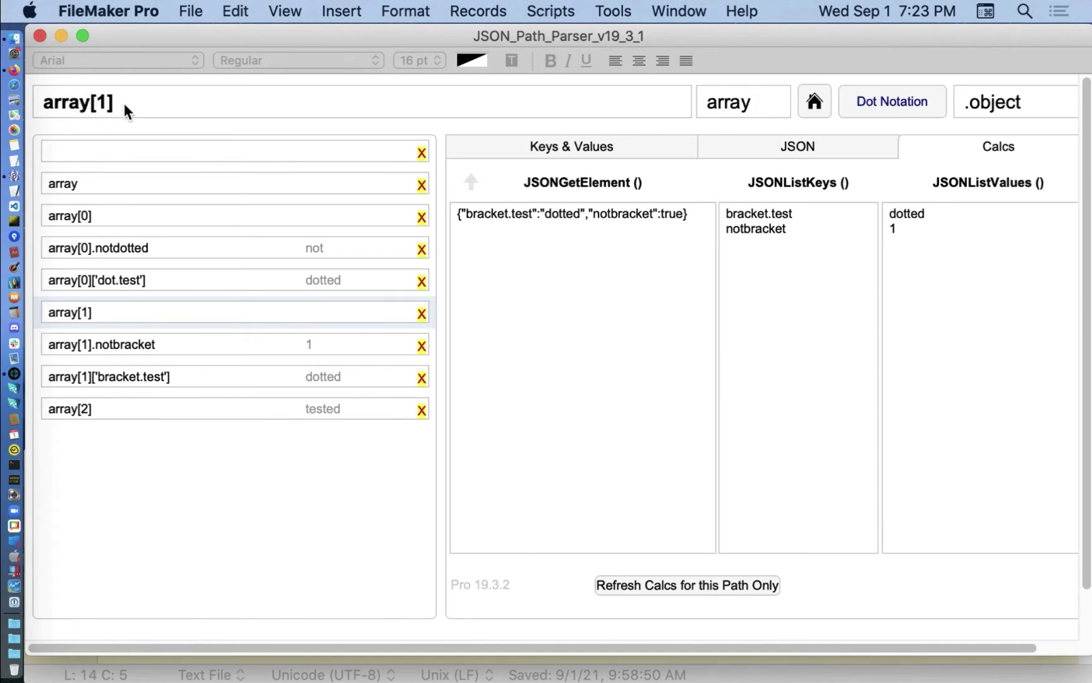
pyautogui.click(222, 345)
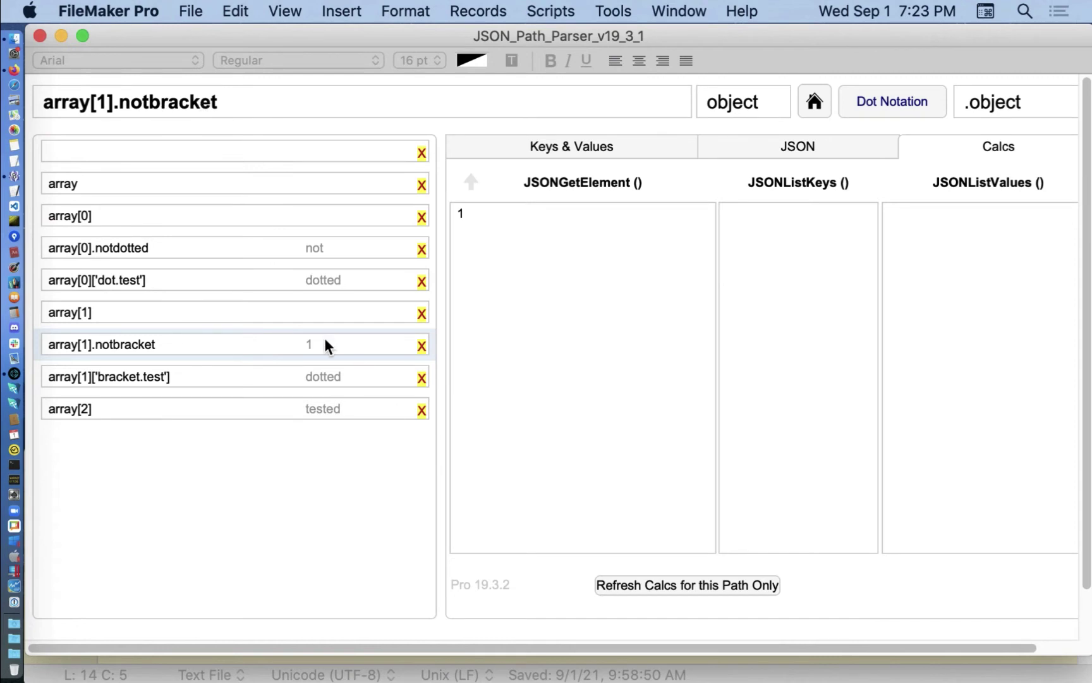
pyautogui.click(199, 373)
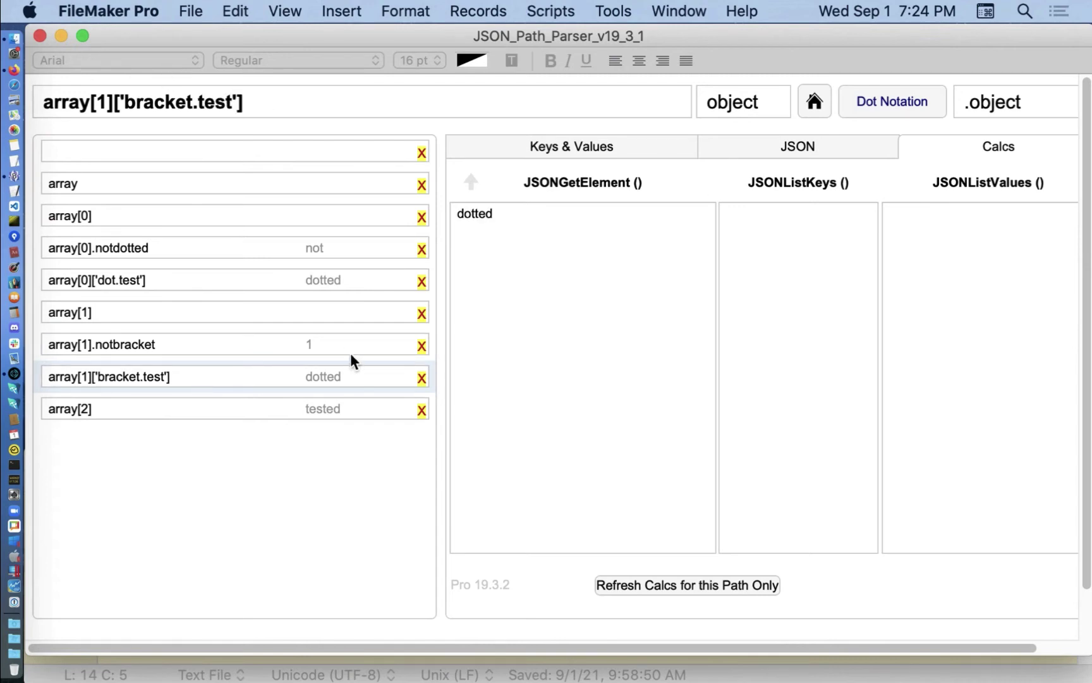
pyautogui.click(241, 410)
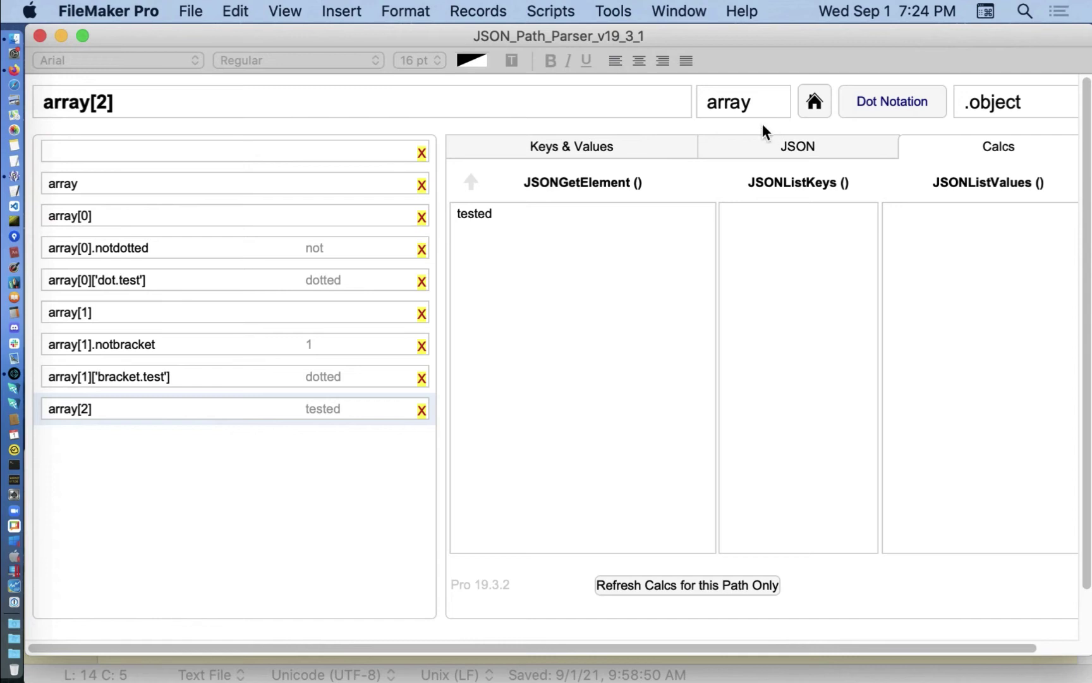
# Return to the document list and toggle the related paths of "15 mixed .dot and ['bracket']" back to full paths
pyautogui.click(754, 149)
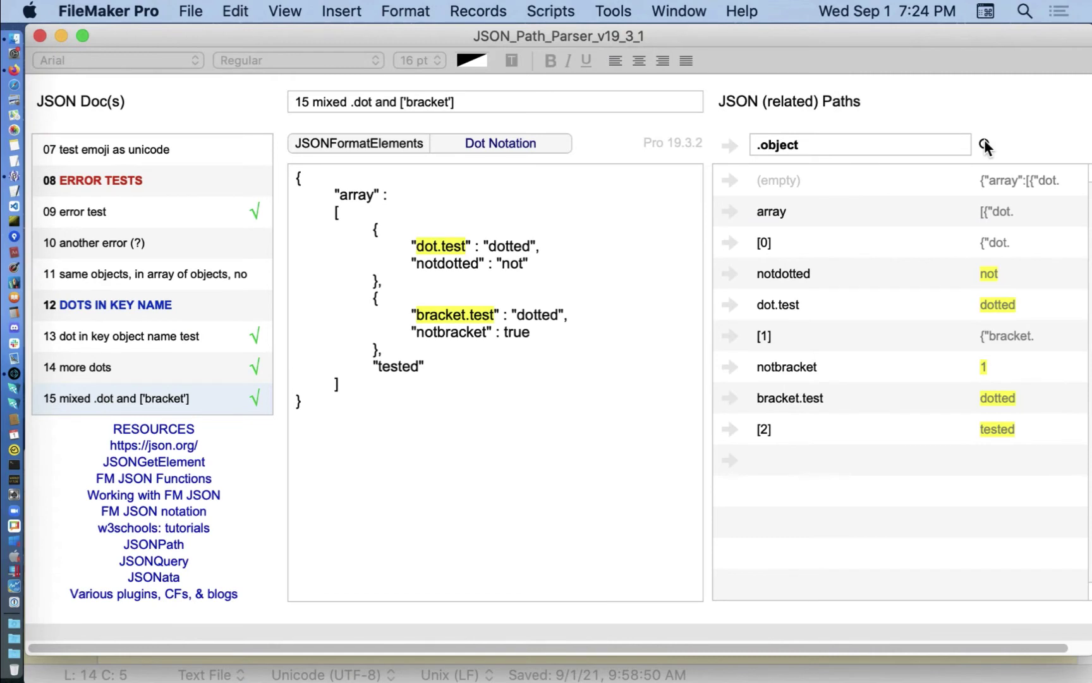
pyautogui.click(985, 145)
pyautogui.click(986, 145)
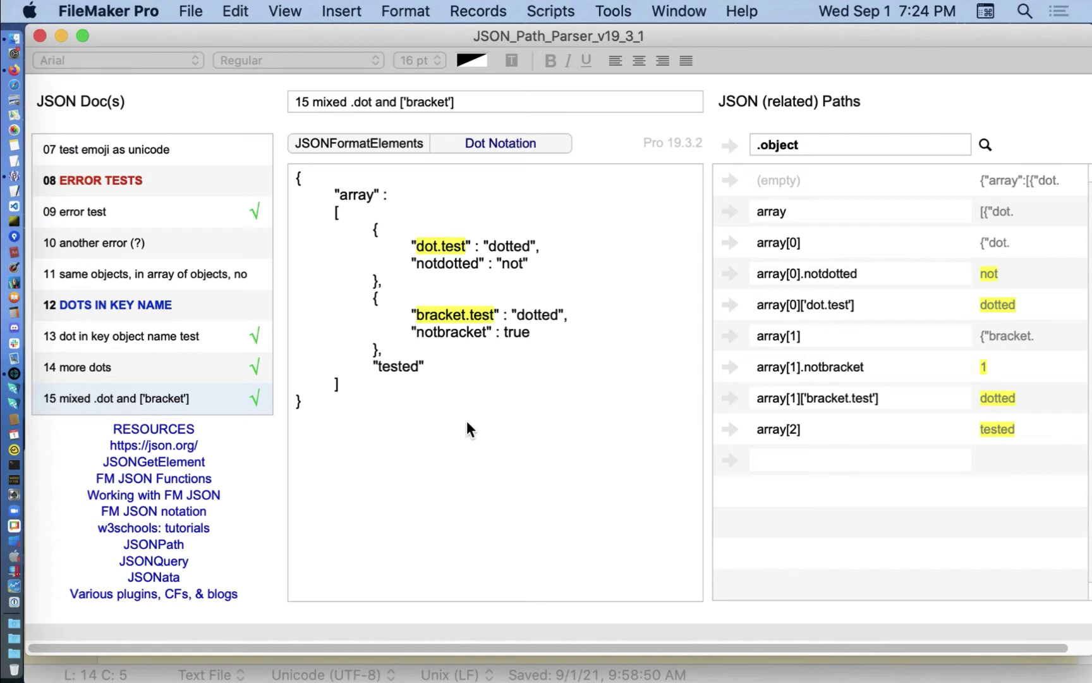
# Open the "17 testing for returns" document under TESTING RETURNS IN VALUE, revisiting "15 mixed .dot and ['bracket']" in between
pyautogui.scroll(-2, 145, 306)
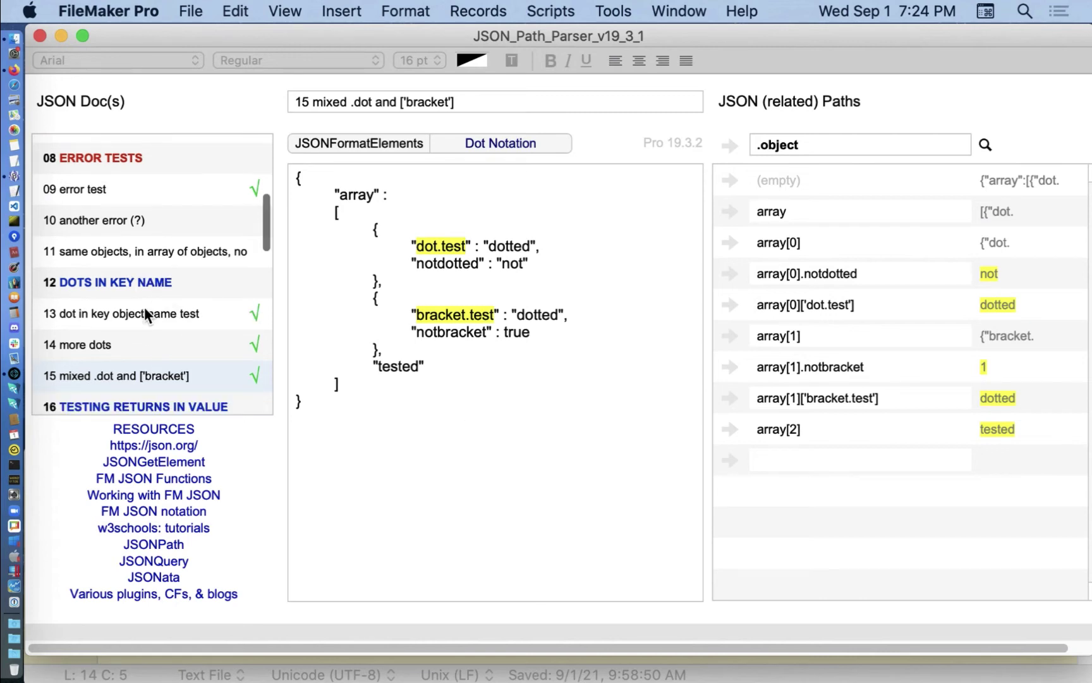
pyautogui.scroll(-2, 144, 306)
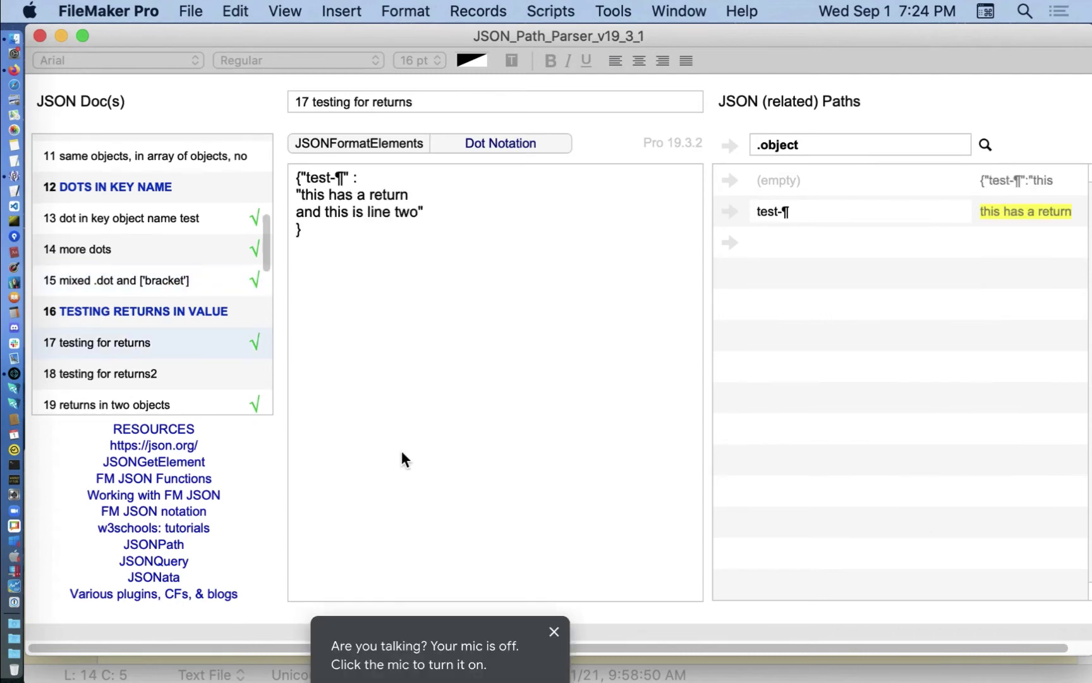
pyautogui.click(197, 275)
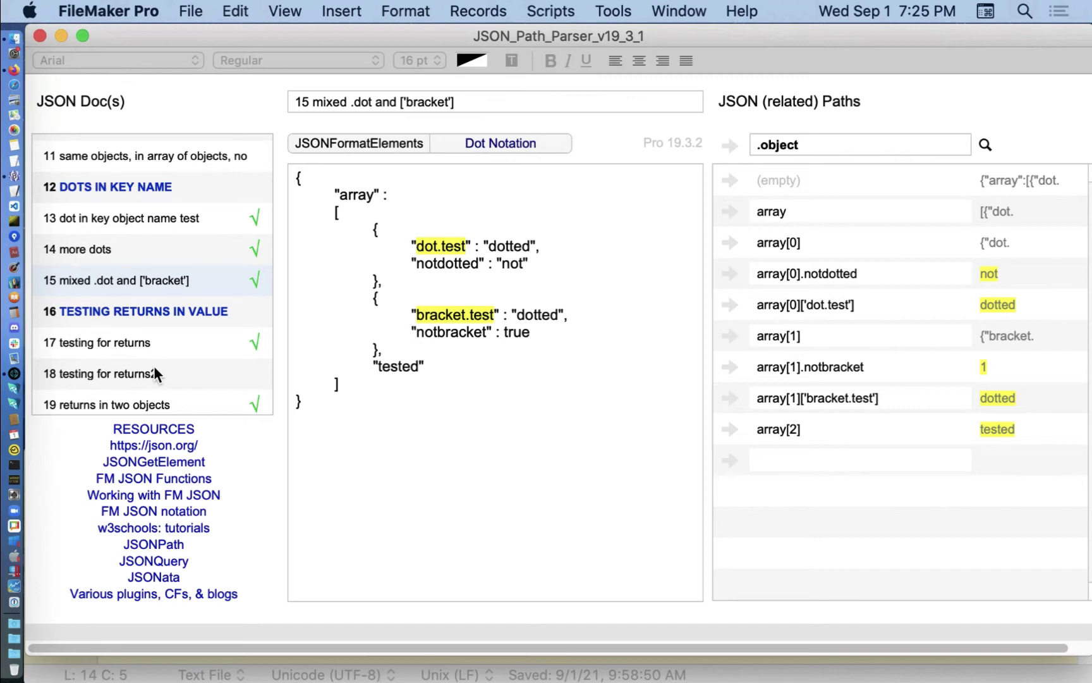
pyautogui.click(188, 342)
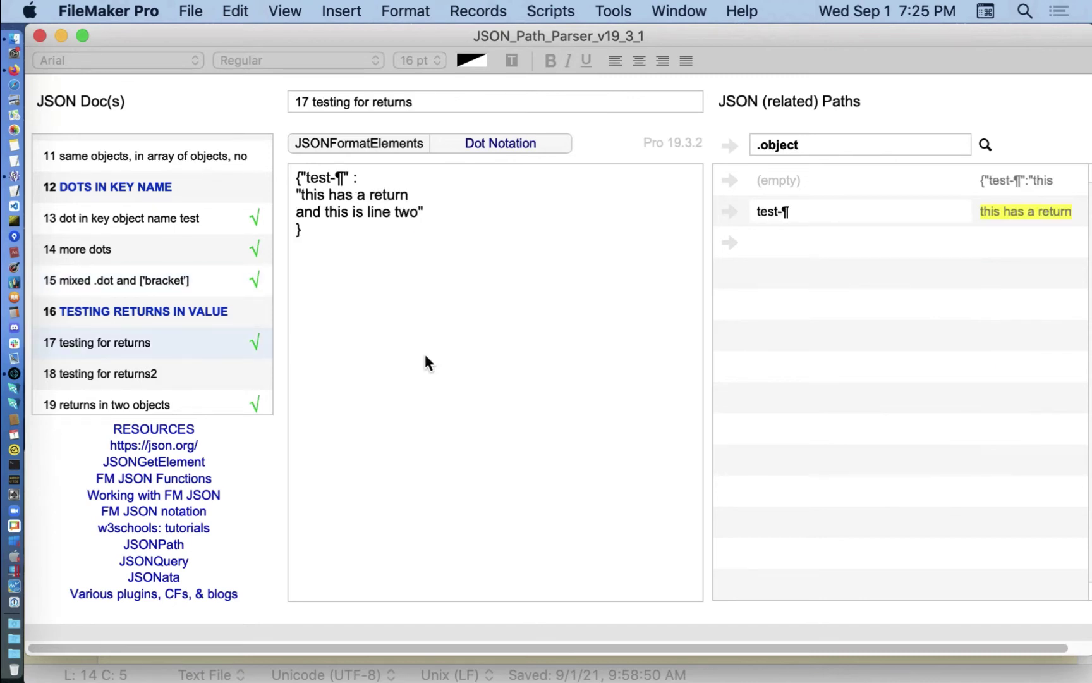
# Open the path details of "17 testing for returns" and examine the root path's keys, values and calculations
pyautogui.click(459, 402)
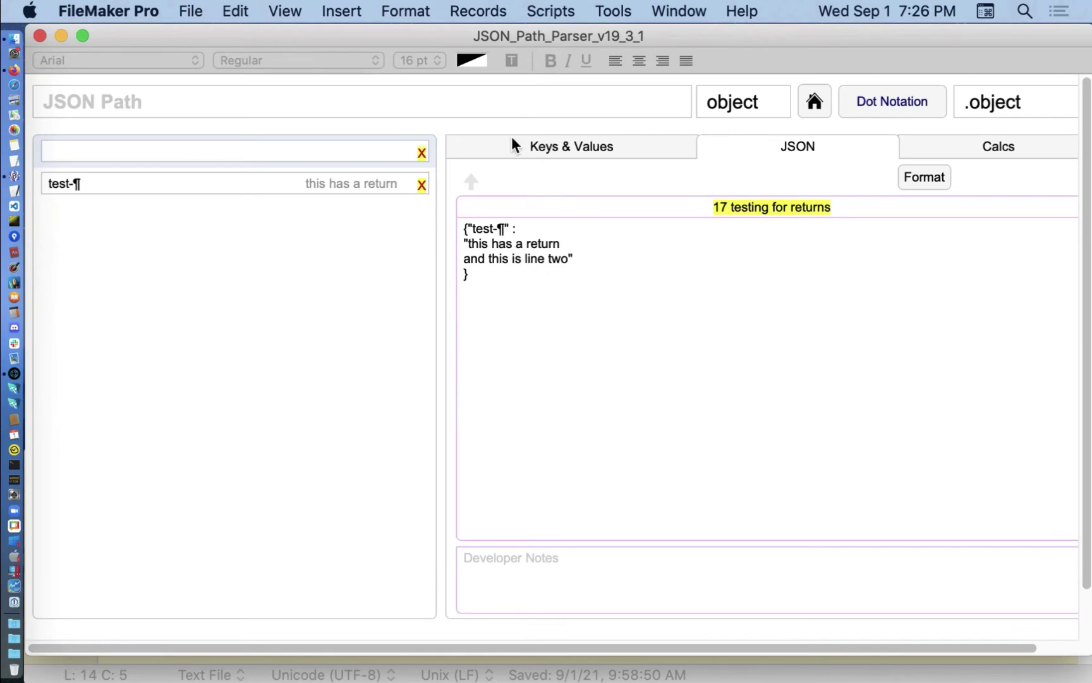
pyautogui.click(511, 141)
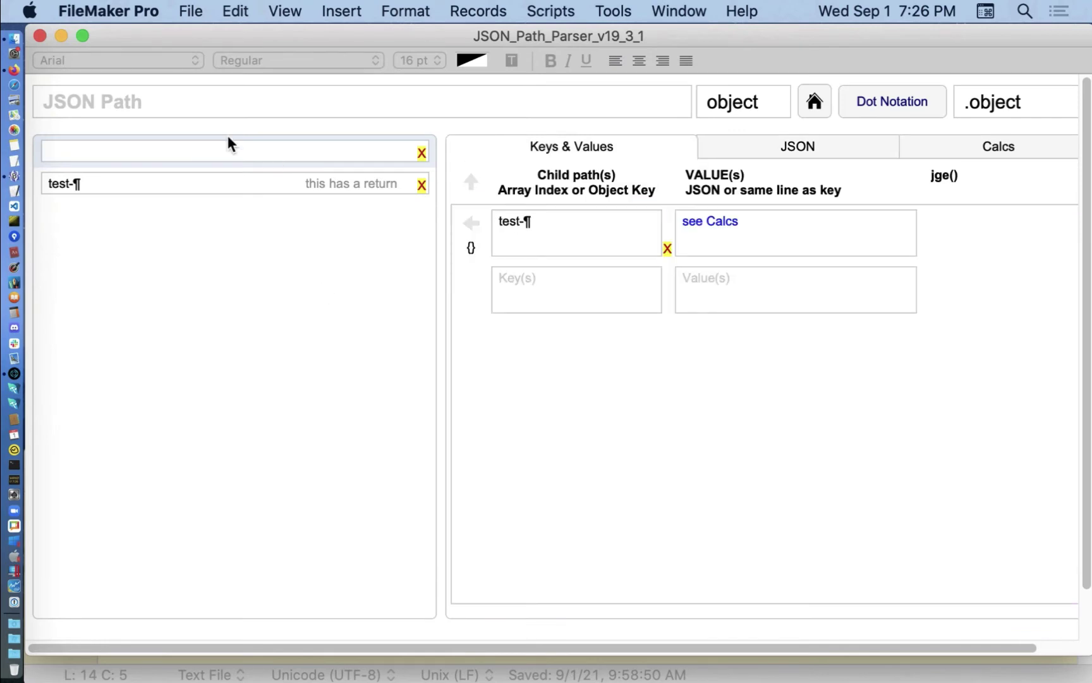
pyautogui.click(974, 155)
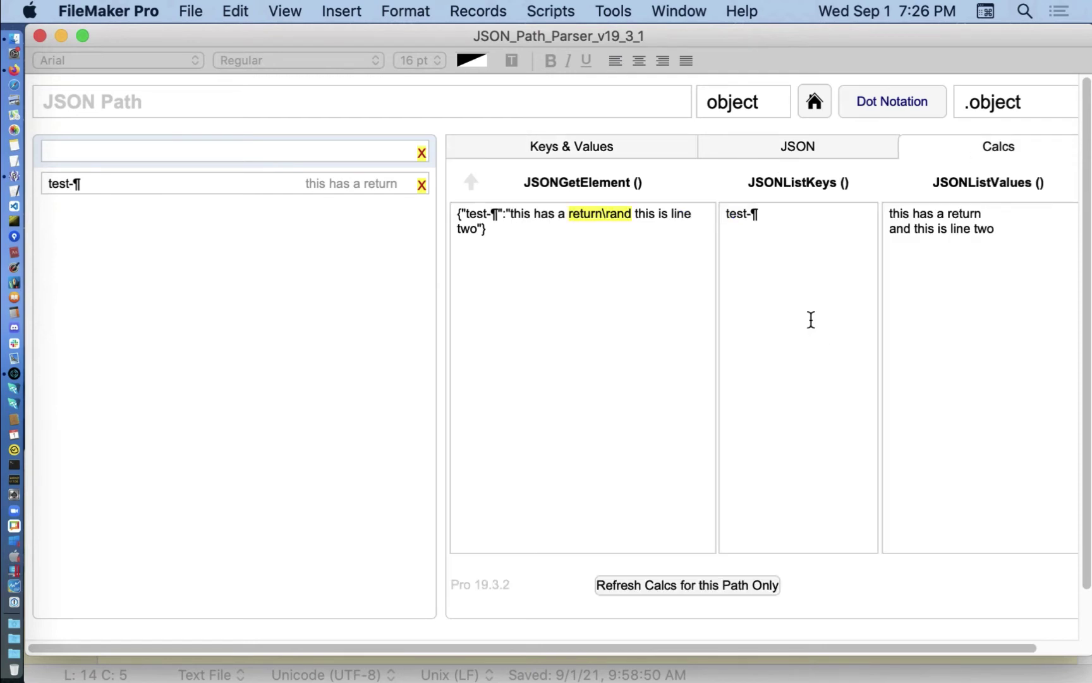
# Compare the JSONListKeys and JSONListValues results of the root path, selecting the key, both value lines and the first value line
pyautogui.click(789, 330)
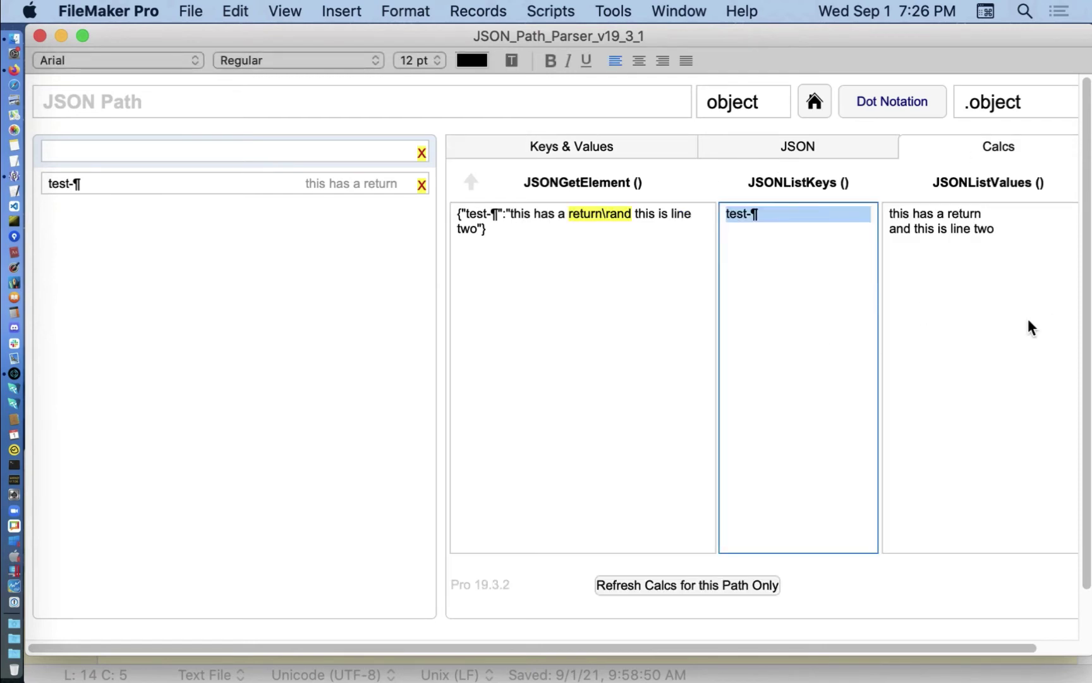
pyautogui.click(931, 237)
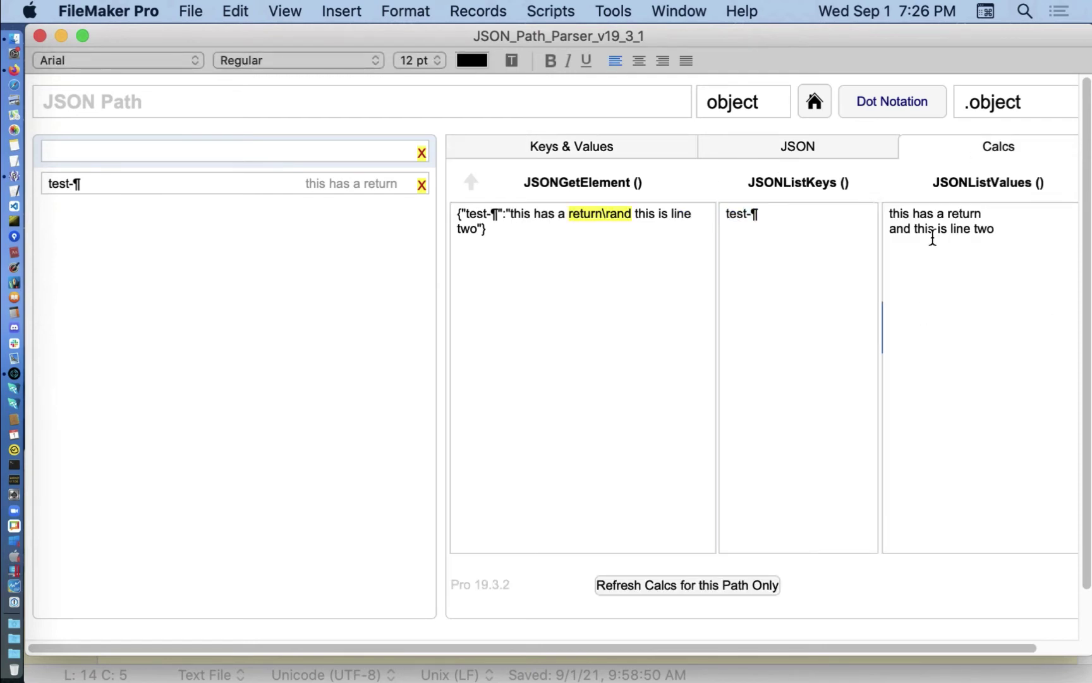
pyautogui.click(975, 411)
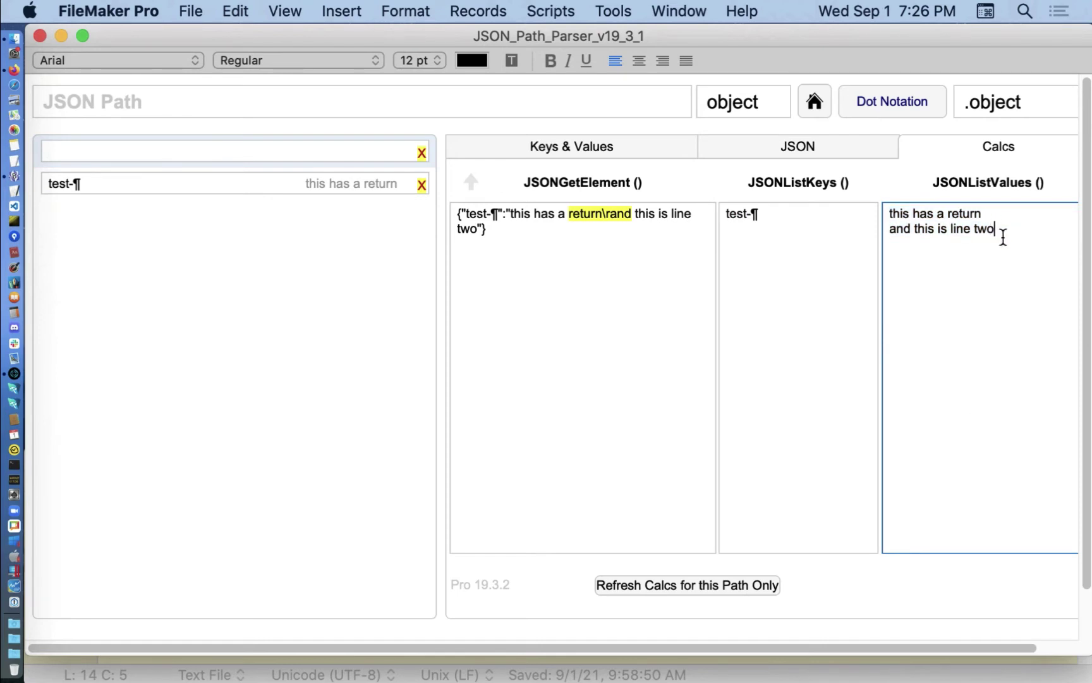
pyautogui.tripleClick(904, 213)
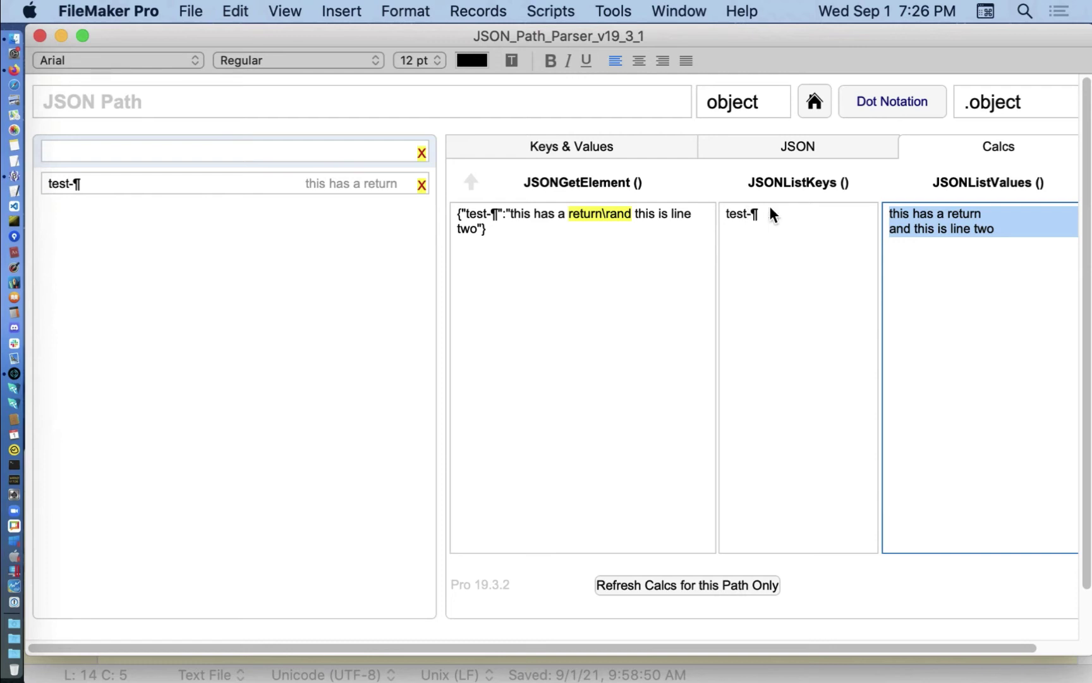
pyautogui.click(843, 211)
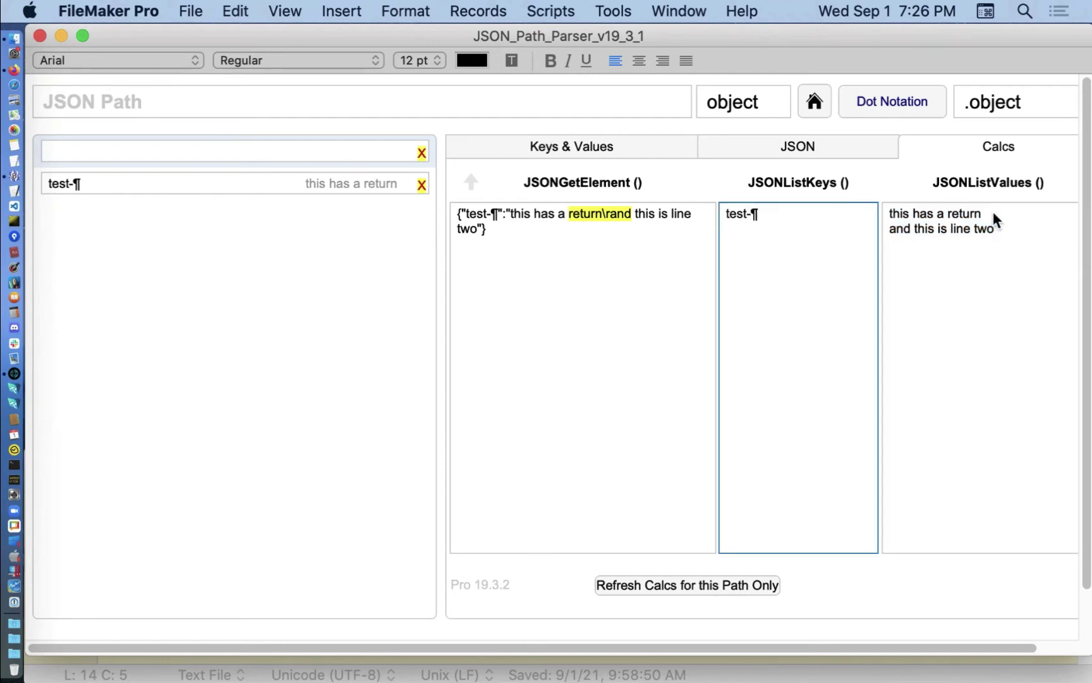
pyautogui.moveTo(890, 213); pyautogui.dragTo(982, 214)
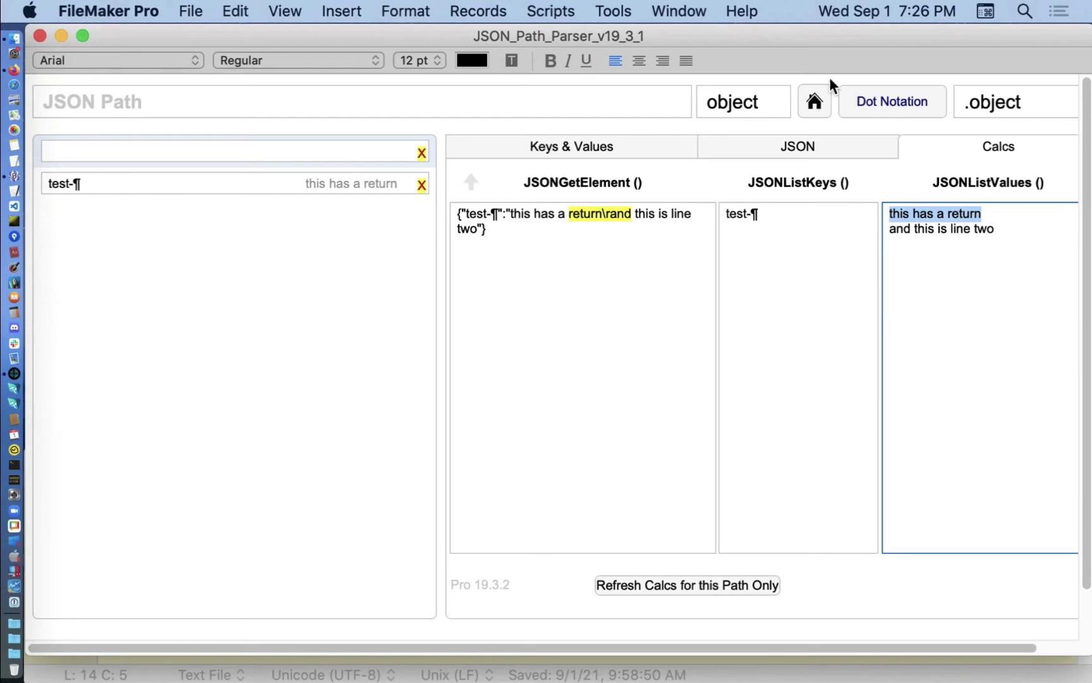
# Return to the document list and compare "18 testing for returns2" with "17 testing for returns"
pyautogui.click(815, 103)
pyautogui.scroll(-1, 137, 405)
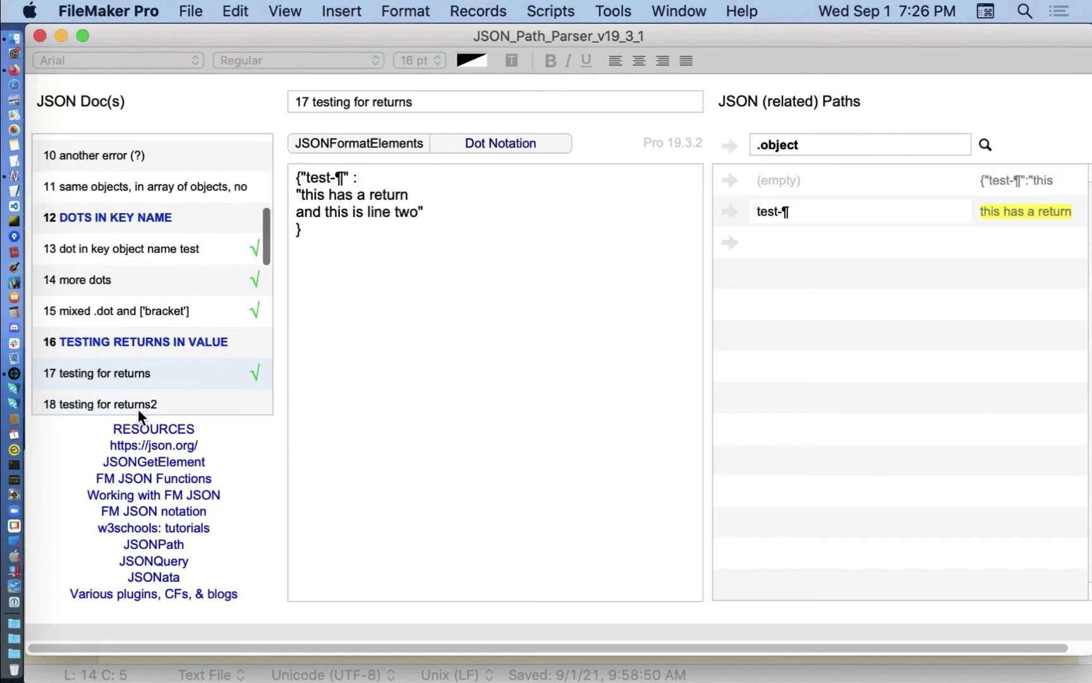
pyautogui.click(136, 398)
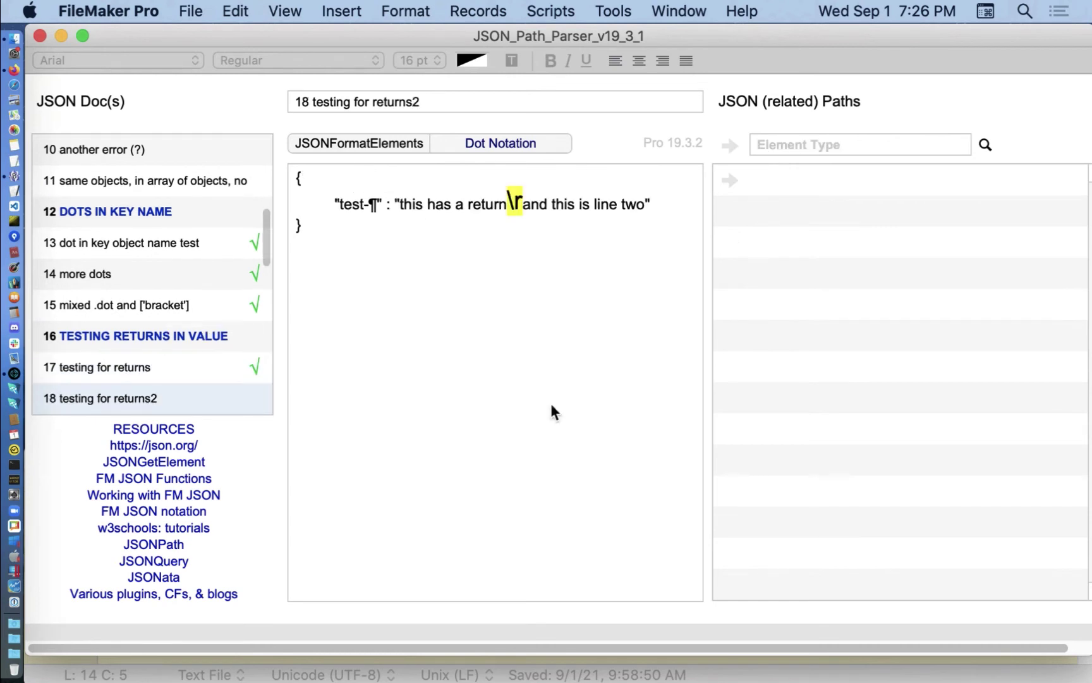
pyautogui.click(181, 366)
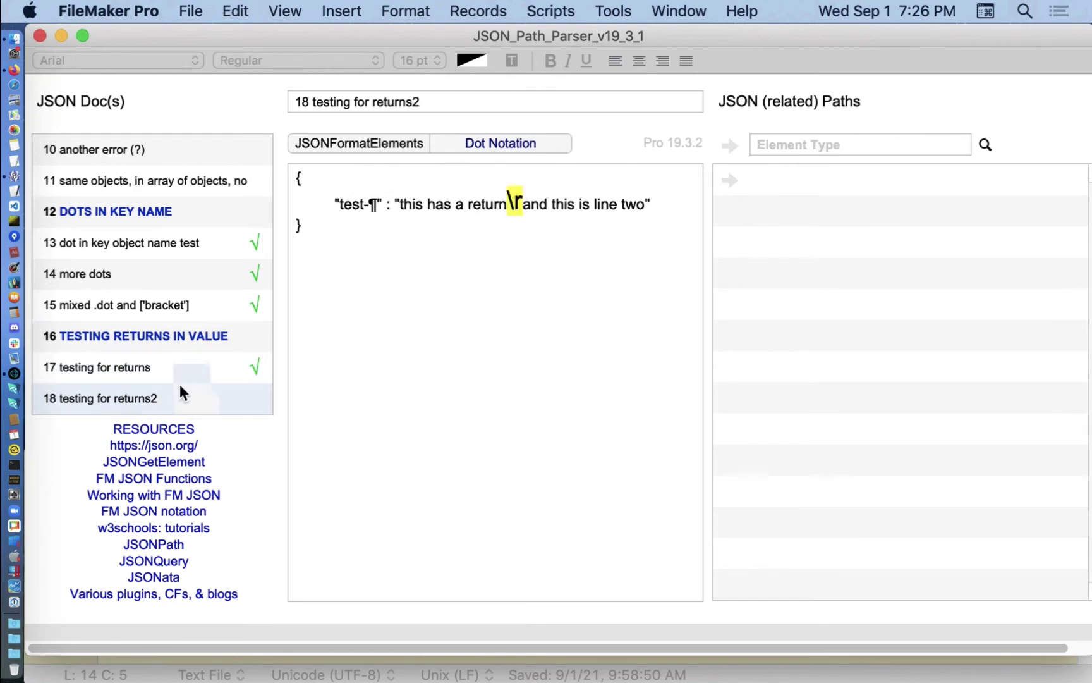
pyautogui.click(180, 397)
pyautogui.click(190, 373)
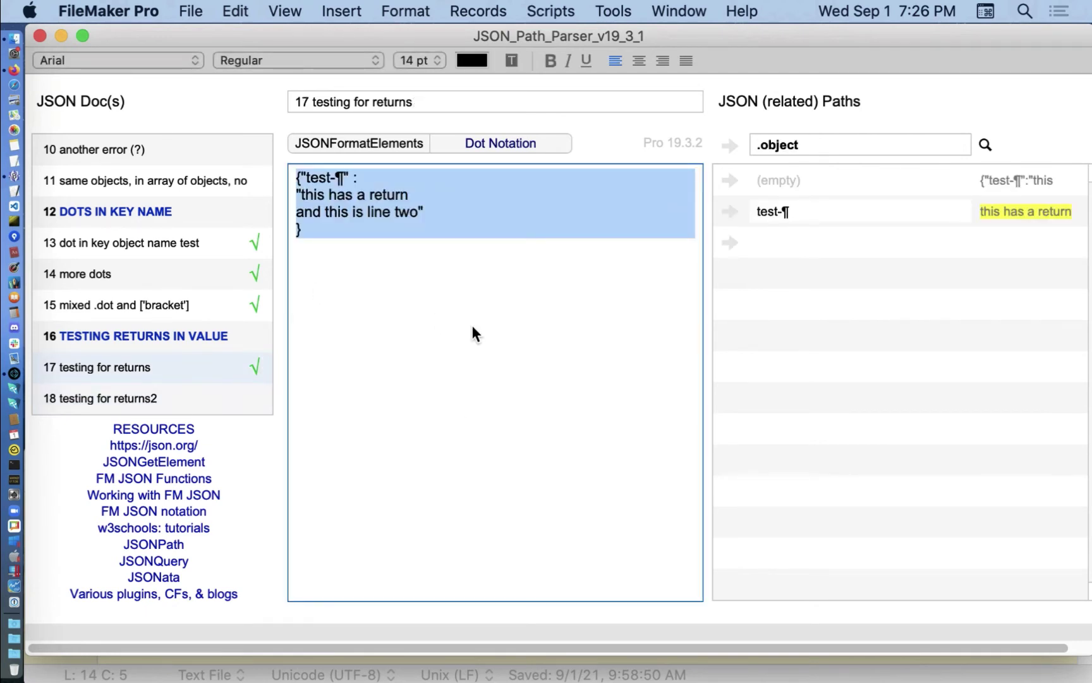
# Format the JSON of "17 testing for returns" with JSONFormatElements, select its \r escape, and compare it with "18 testing for returns2"
pyautogui.click(337, 149)
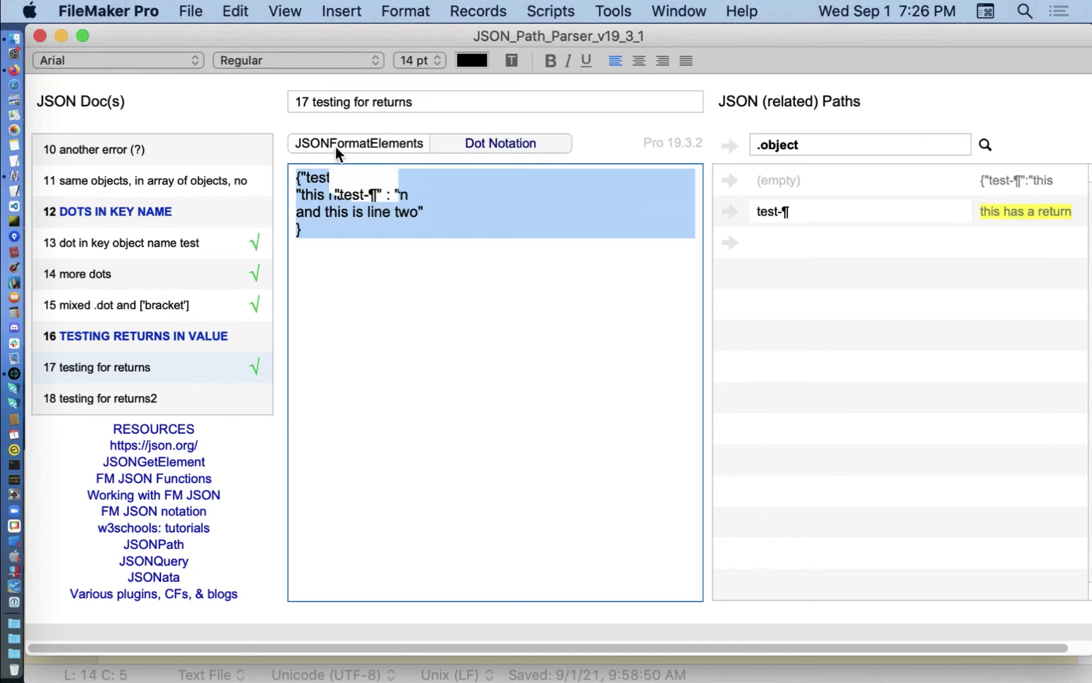
pyautogui.click(526, 222)
pyautogui.moveTo(516, 196); pyautogui.dragTo(507, 195)
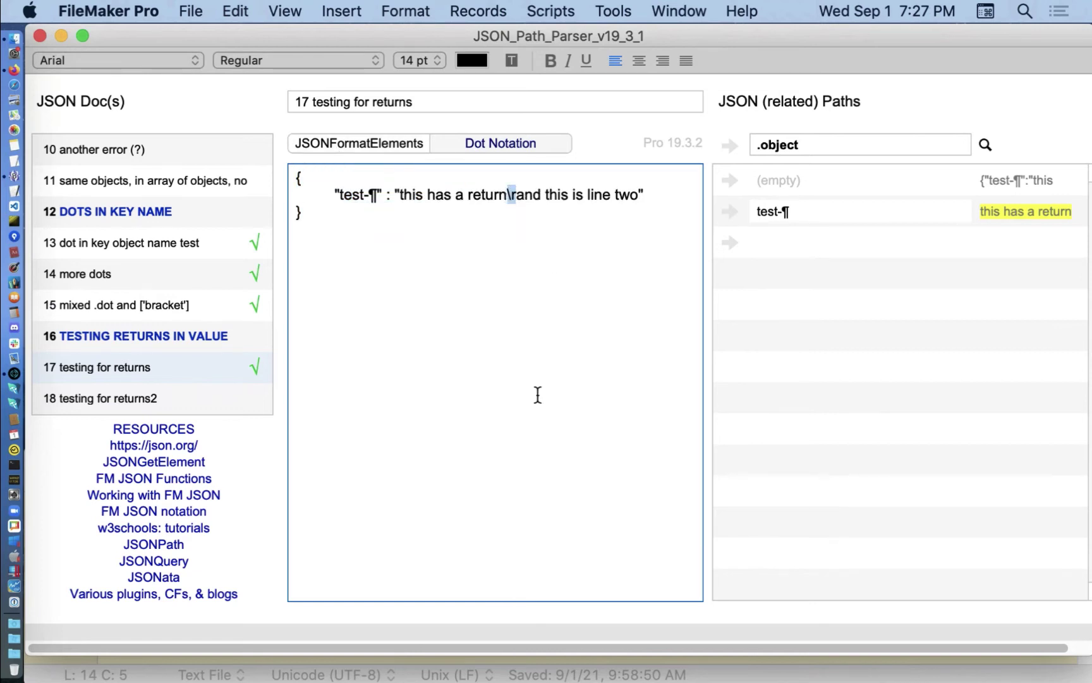
pyautogui.click(180, 400)
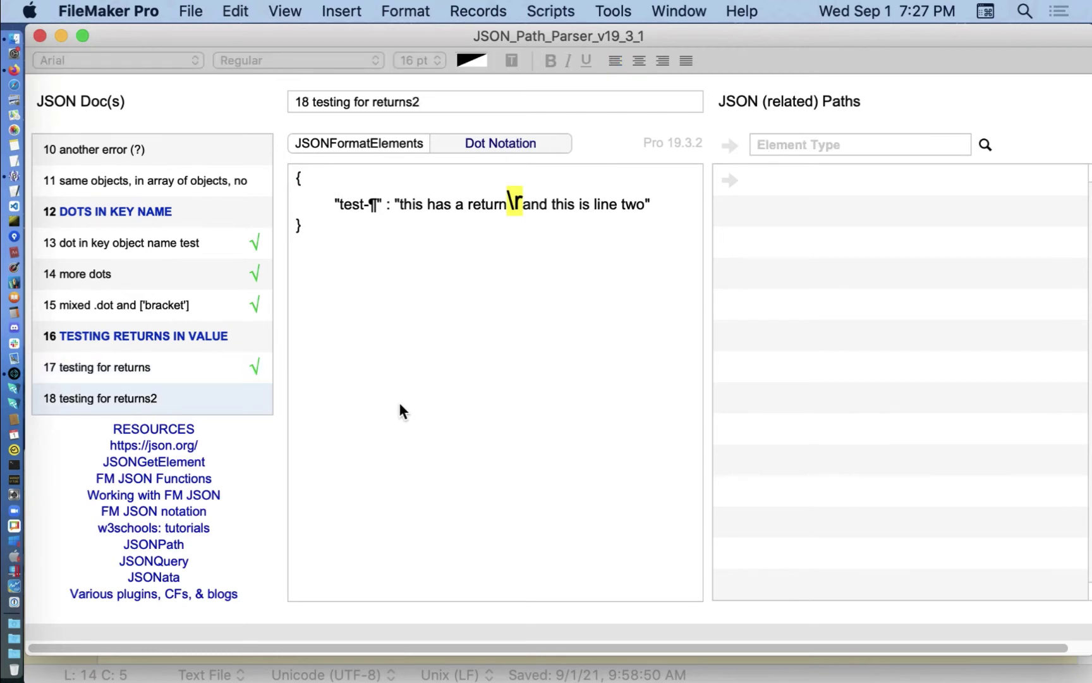
# Open the root path details of "19 returns in two objects" and compare its listed keys with its listed values
pyautogui.scroll(-2, 182, 285)
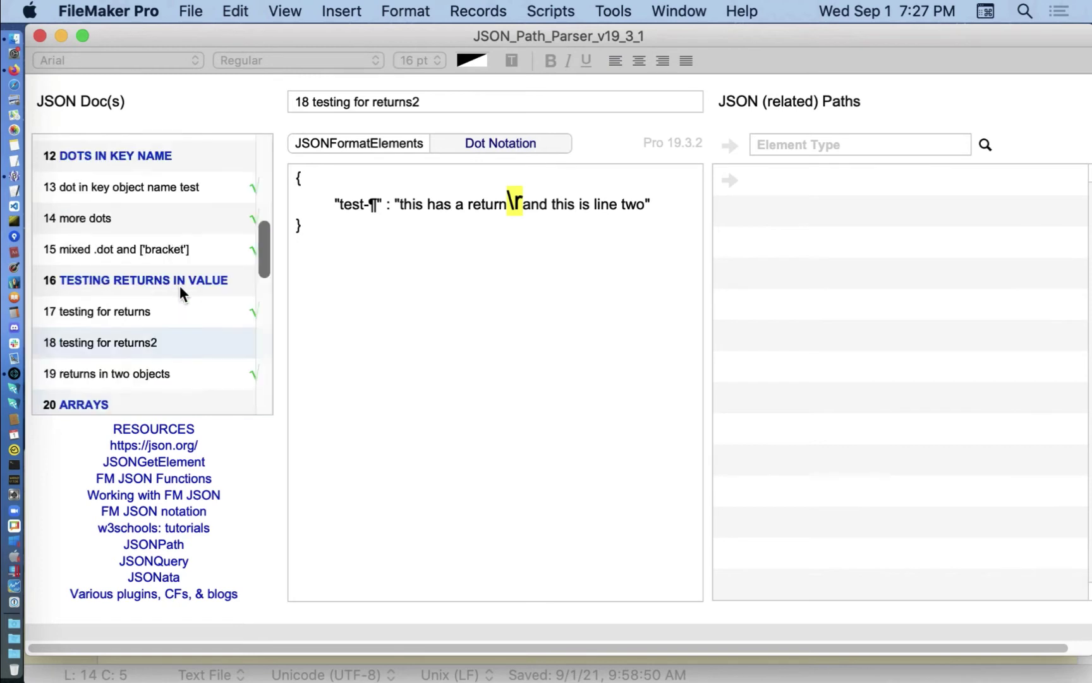
pyautogui.click(146, 362)
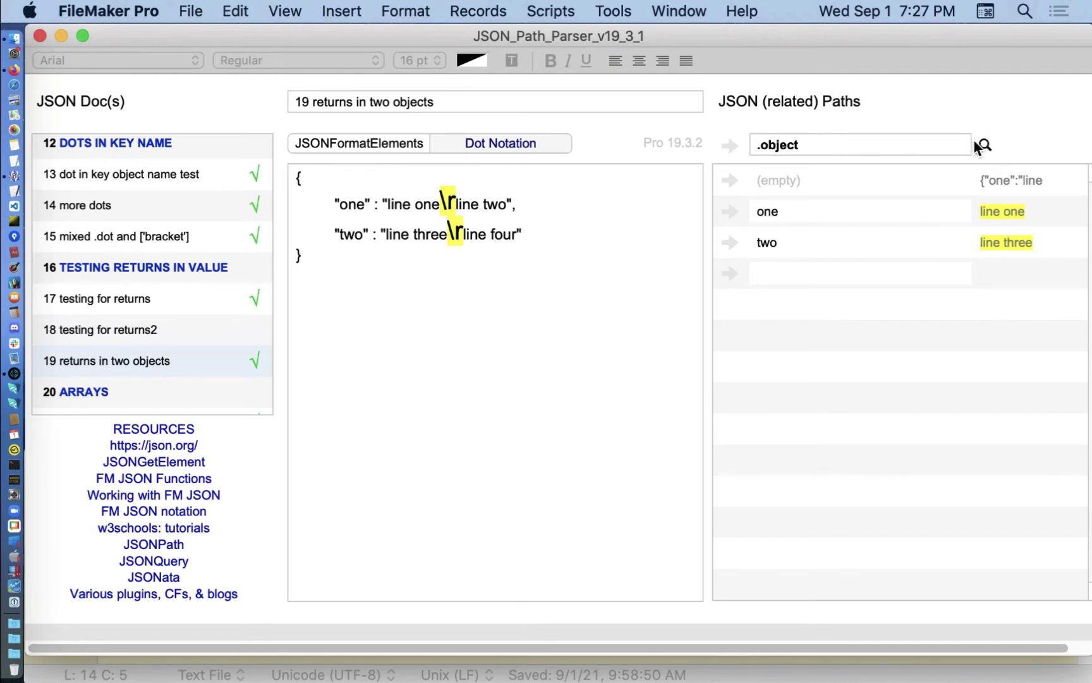
pyautogui.click(727, 145)
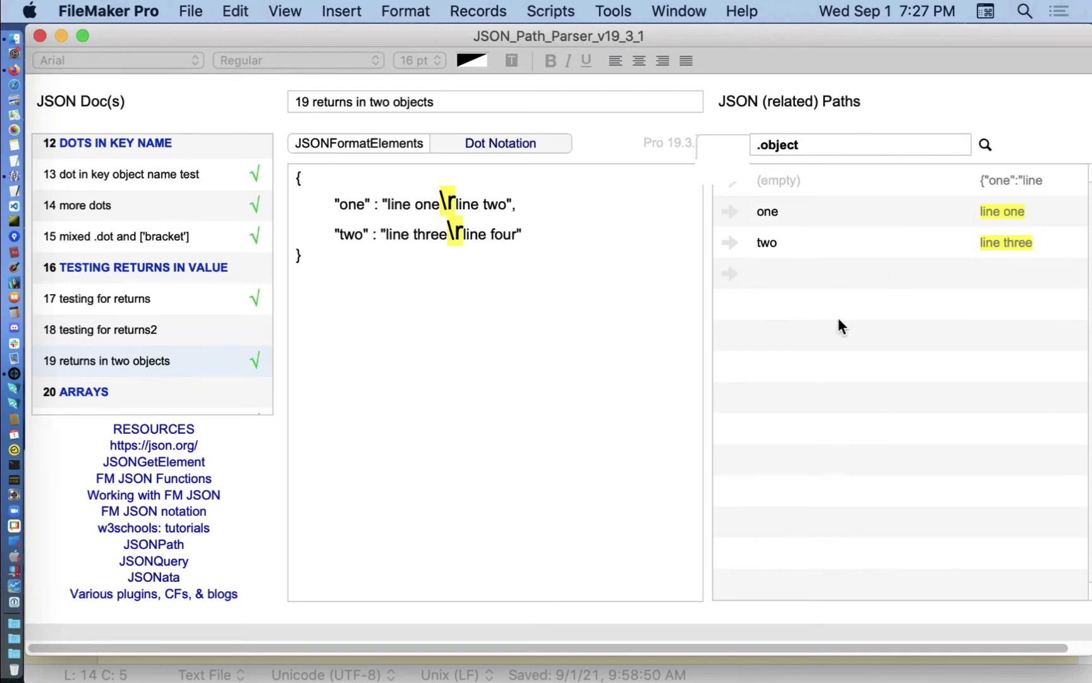
pyautogui.click(969, 150)
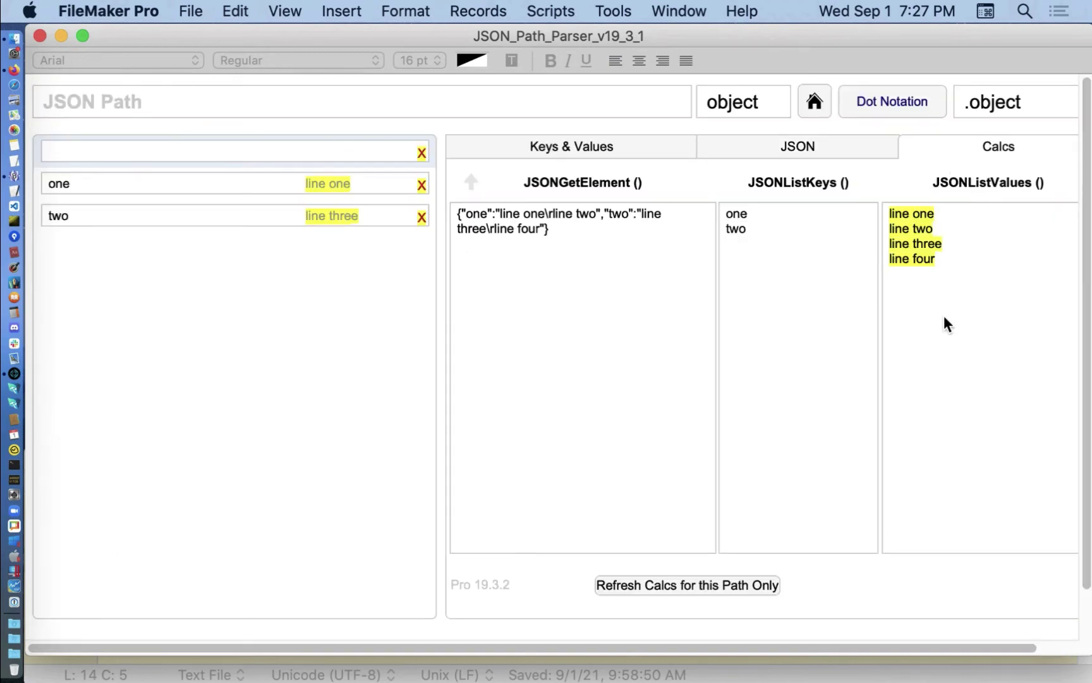
pyautogui.click(821, 221)
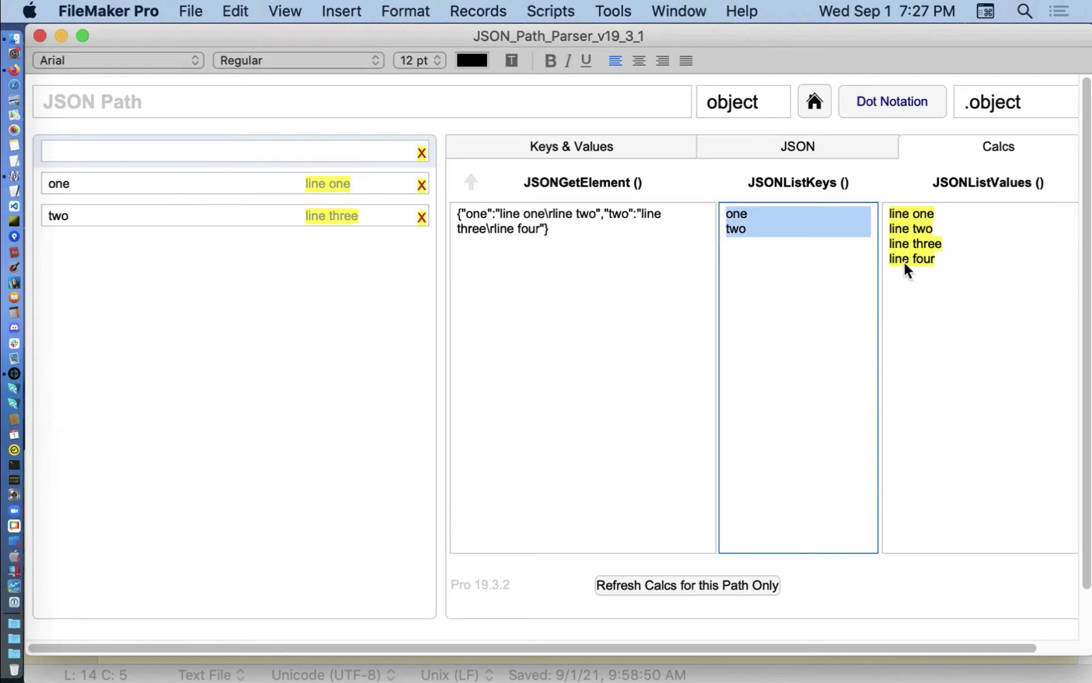
pyautogui.moveTo(969, 321); pyautogui.dragTo(889, 212)
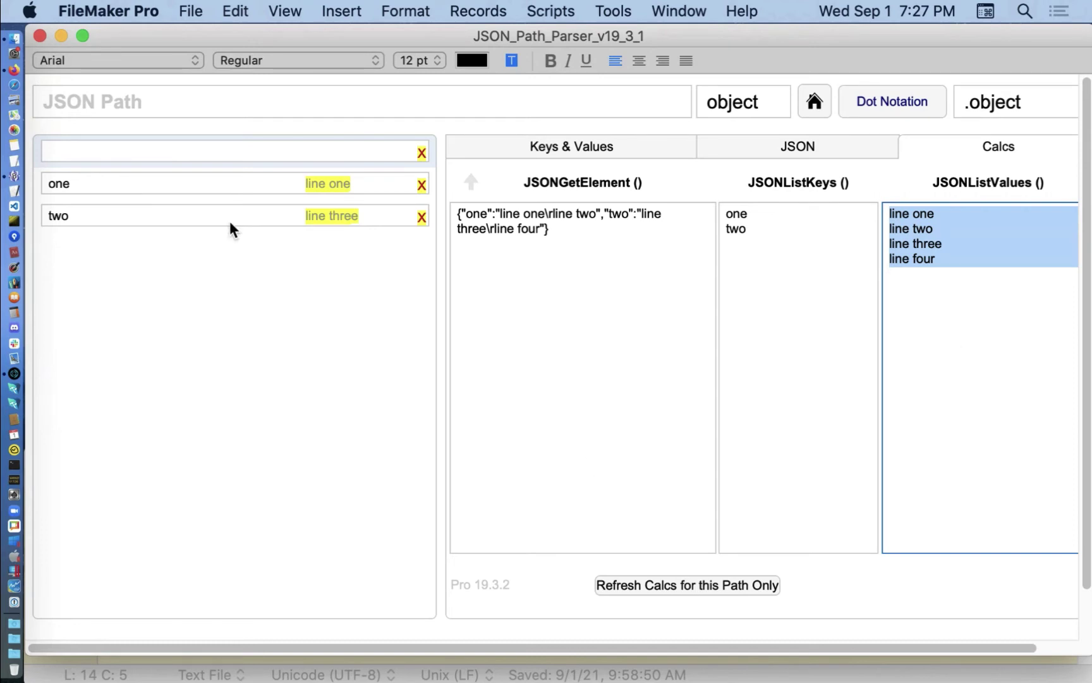
# Inspect the JSONGetElement calculations of the paths one and two, ending back in the document list
pyautogui.click(188, 177)
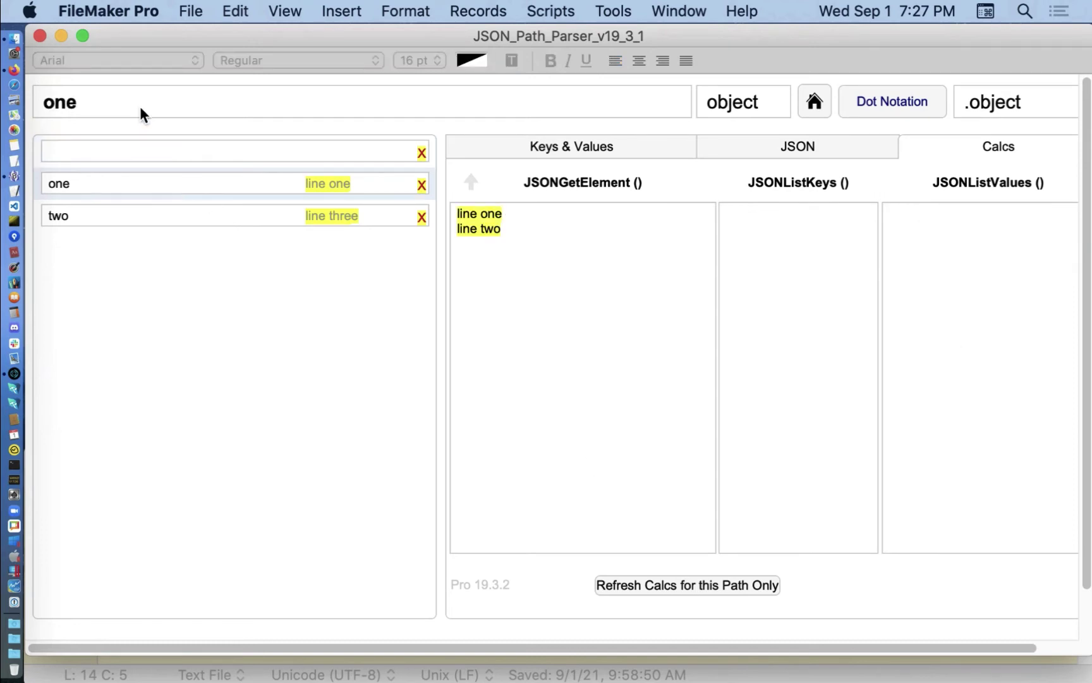
pyautogui.click(309, 218)
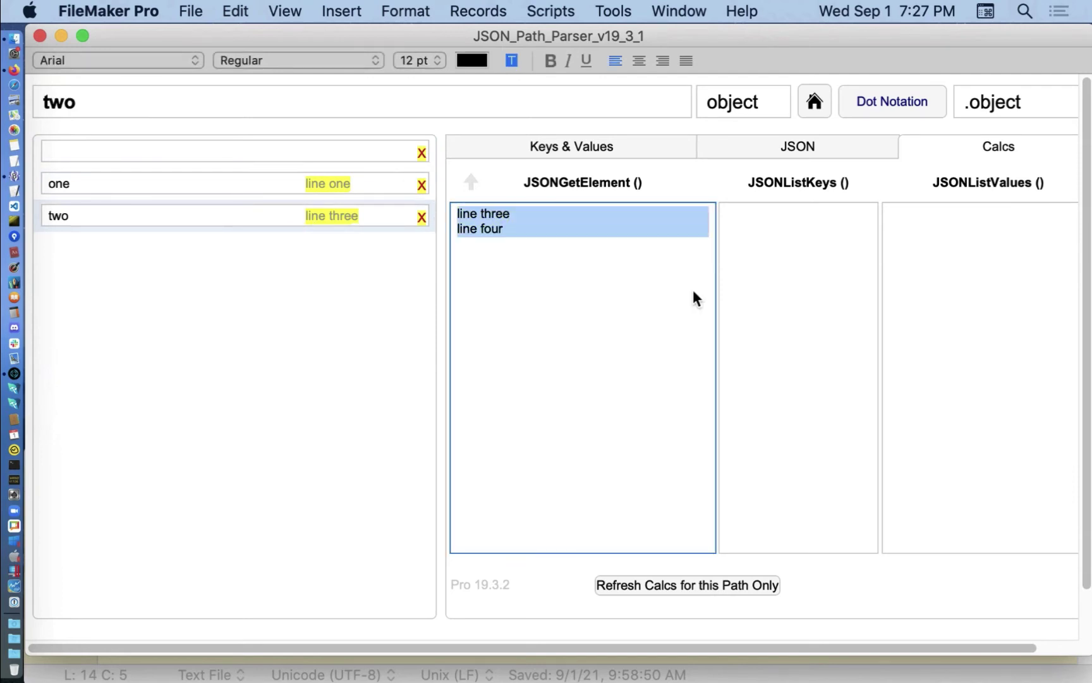
pyautogui.click(815, 102)
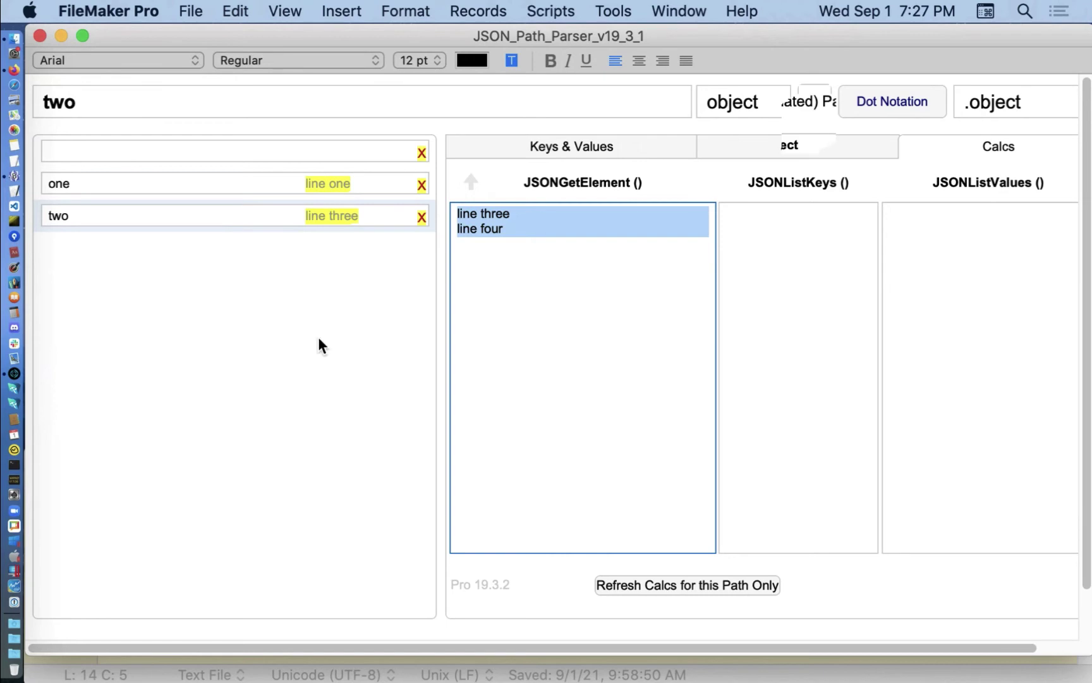
# Revisit the documents under TESTING RETURNS IN VALUE, ending on "19 returns in two objects"
pyautogui.scroll(-1, 208, 366)
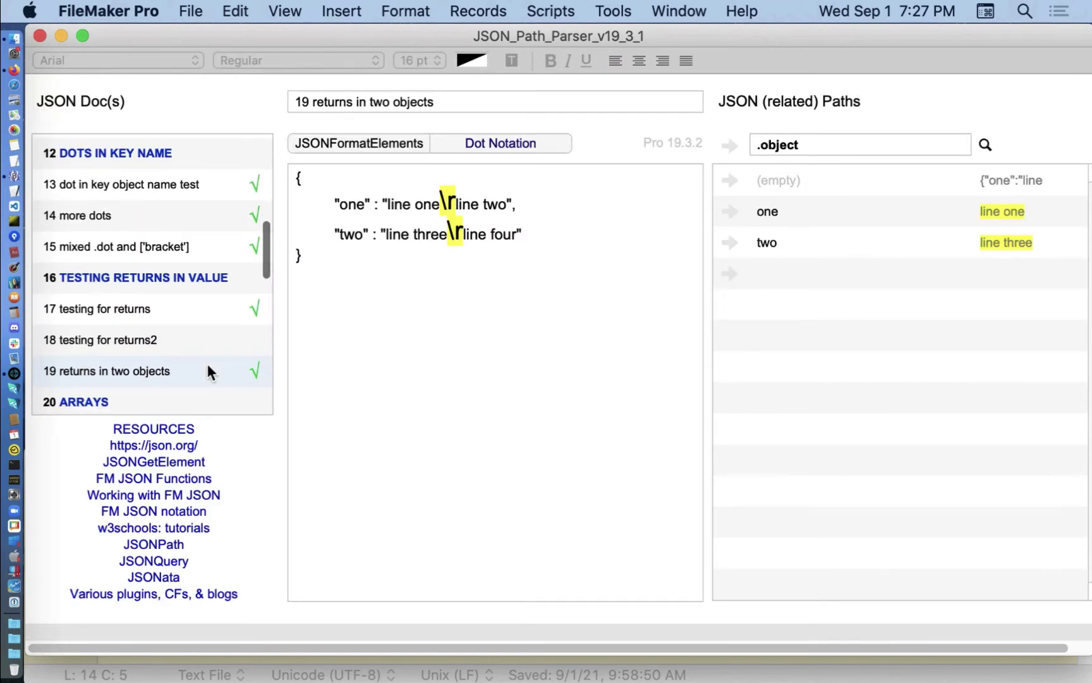
pyautogui.scroll(-2, 208, 365)
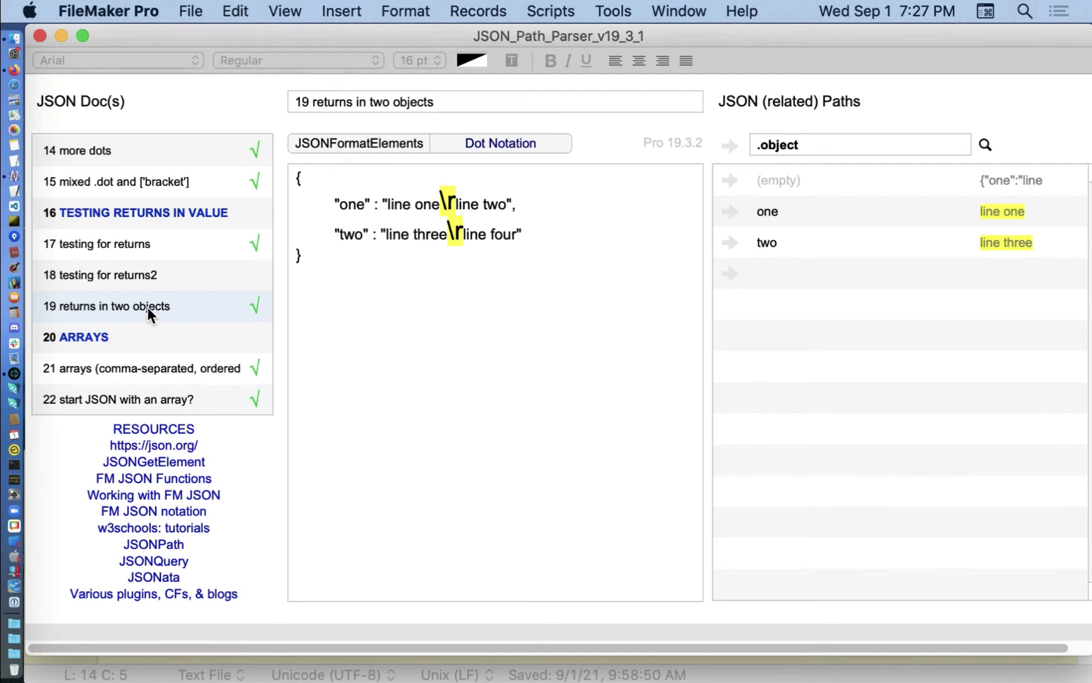
pyautogui.scroll(1, 148, 306)
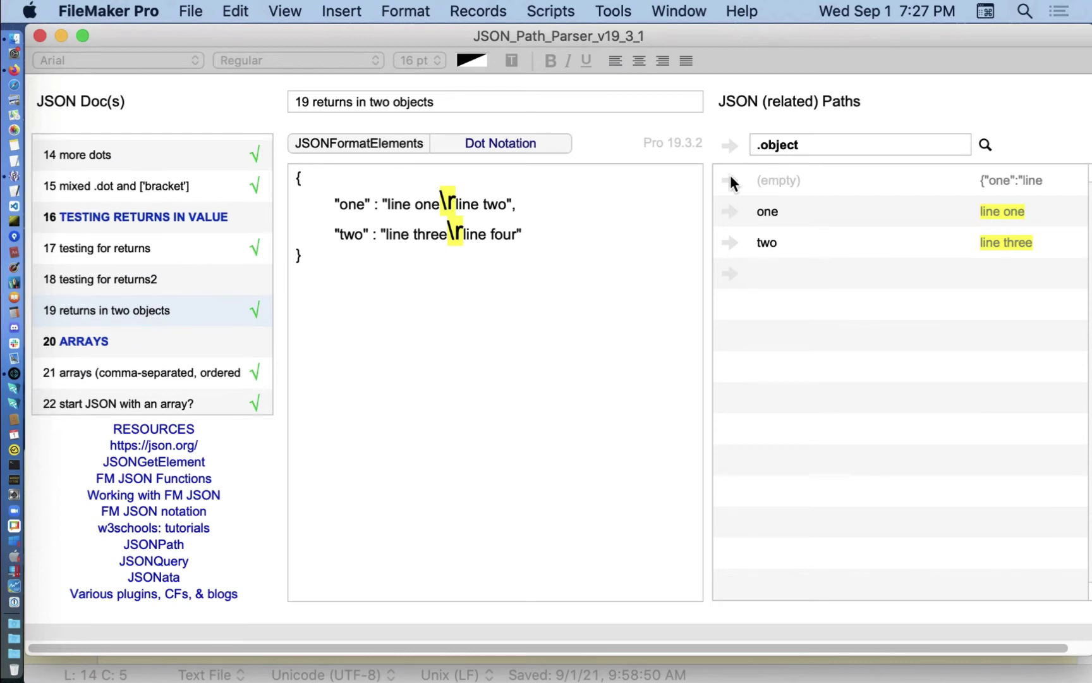
pyautogui.click(158, 247)
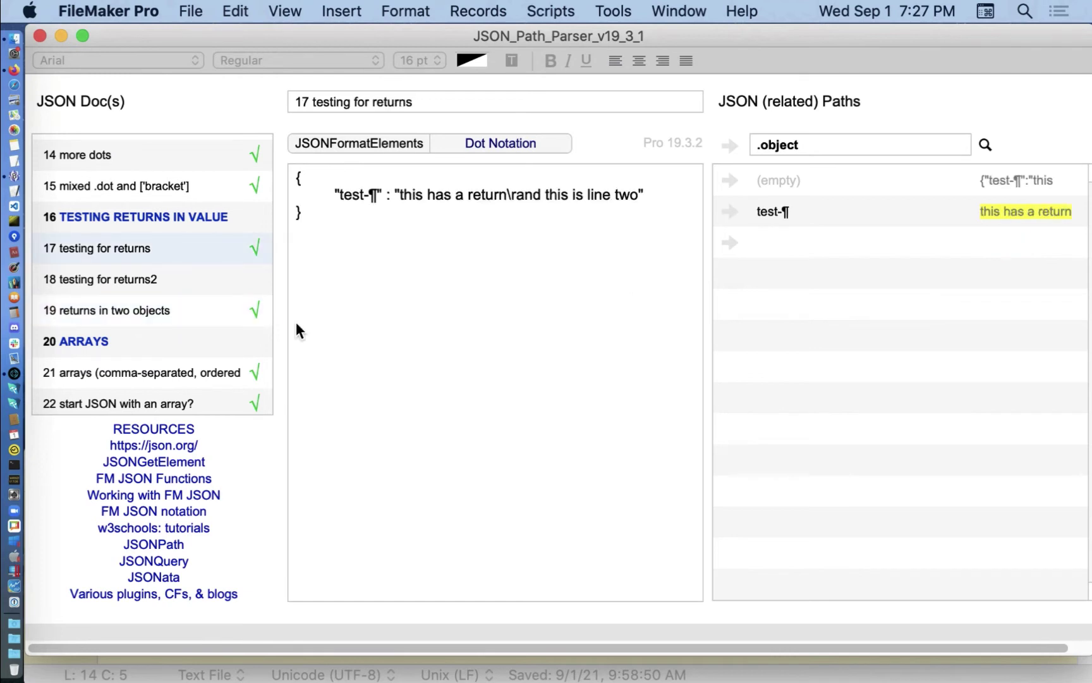
pyautogui.click(152, 310)
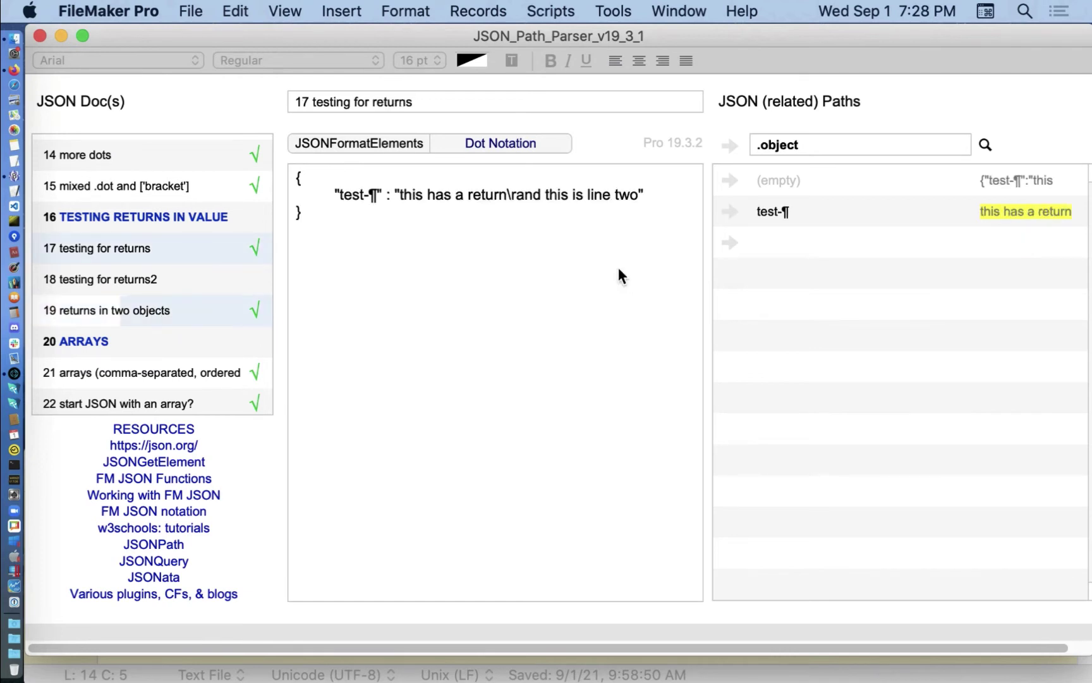
pyautogui.click(196, 280)
pyautogui.click(182, 308)
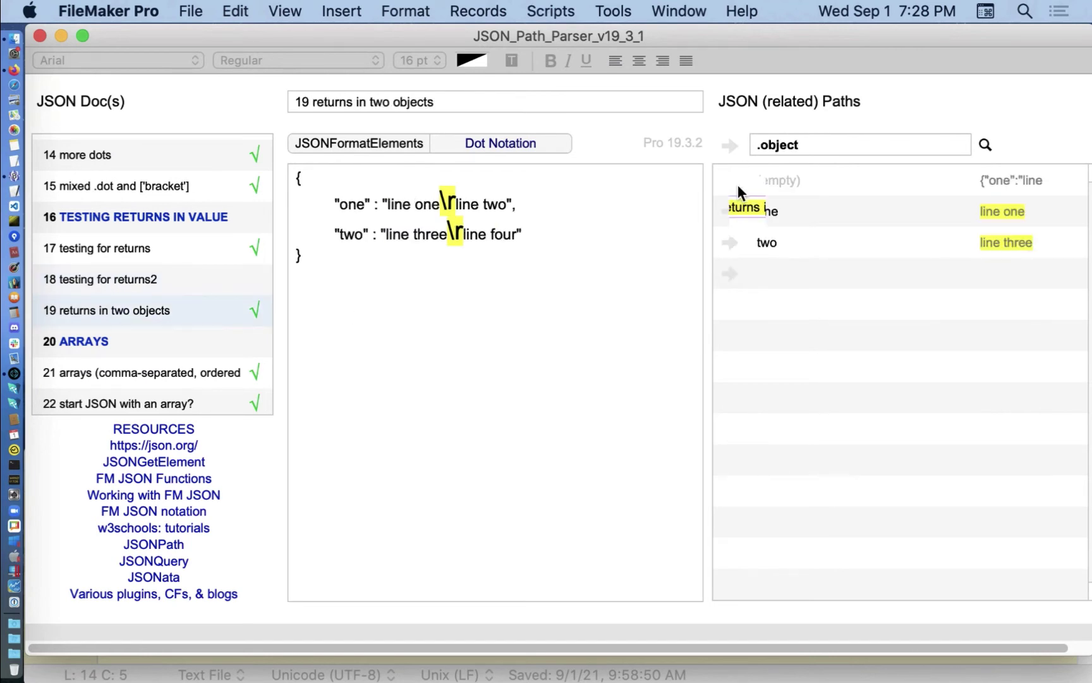
# Reopen the root path details of "19 returns in two objects", select its listed keys, and view the document's source JSON
pyautogui.click(736, 182)
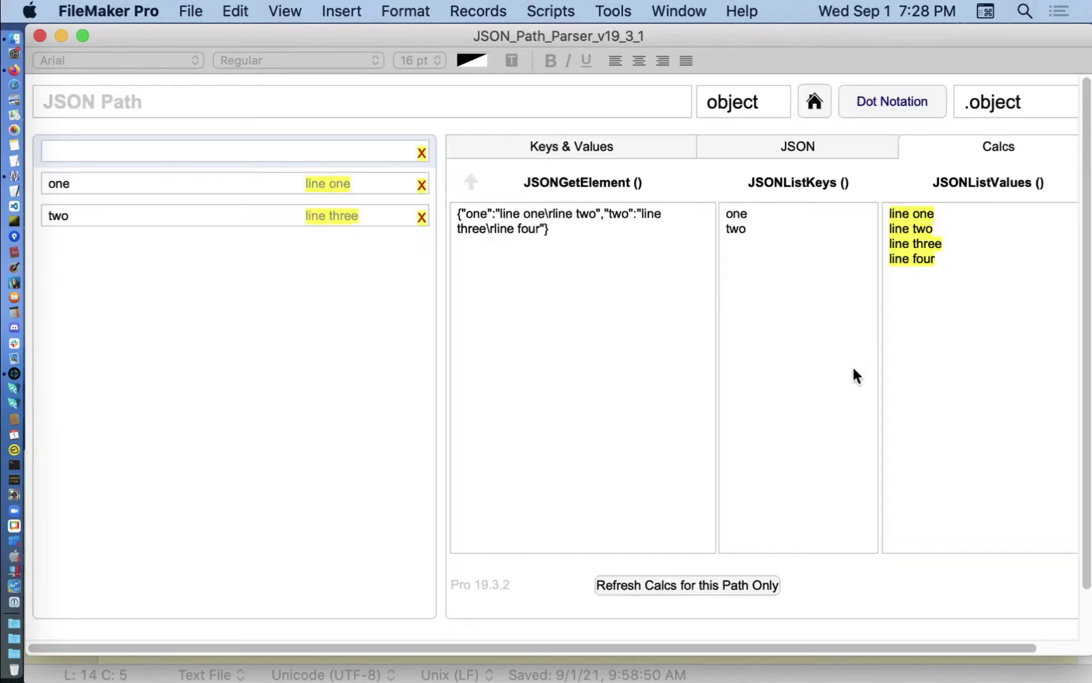
pyautogui.click(746, 410)
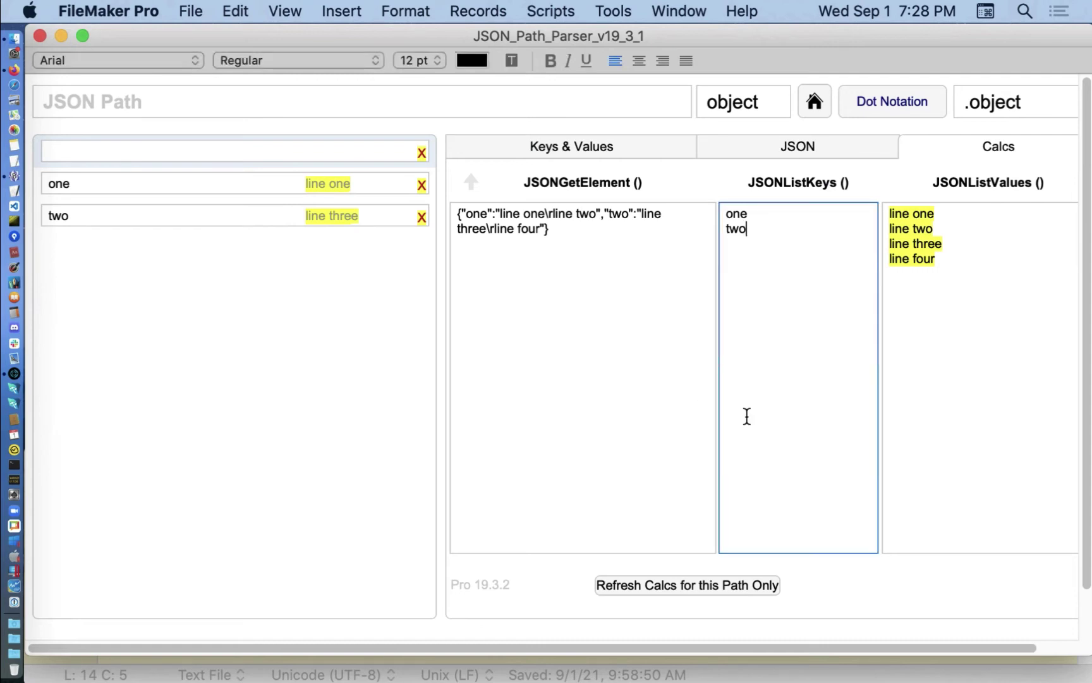
pyautogui.moveTo(788, 327); pyautogui.dragTo(717, 190)
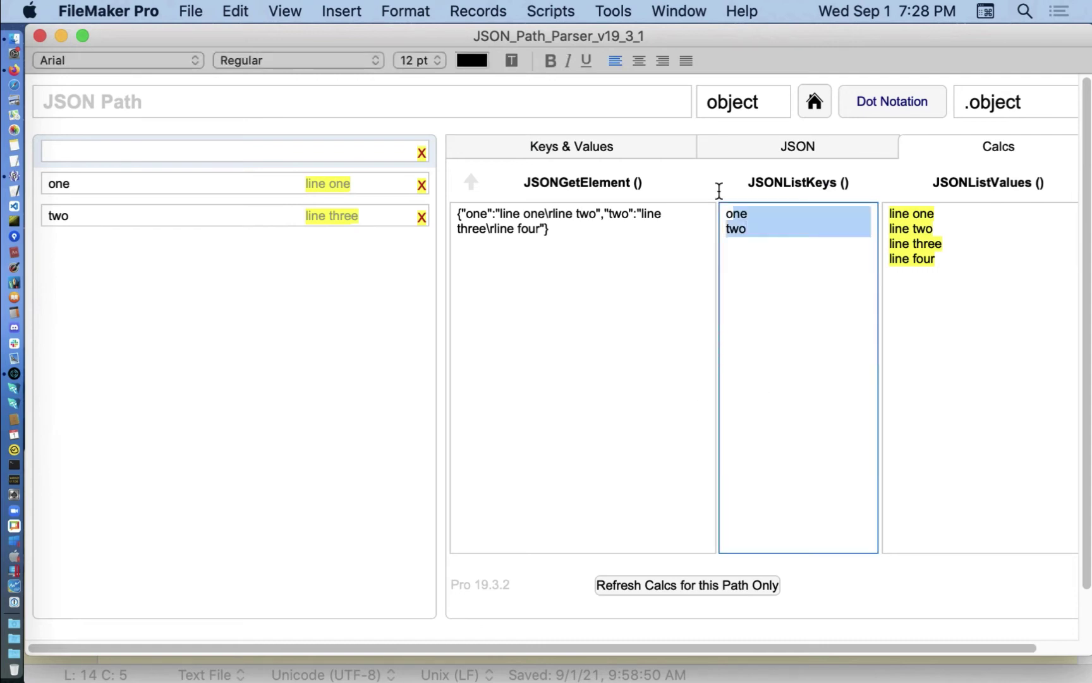
pyautogui.click(775, 151)
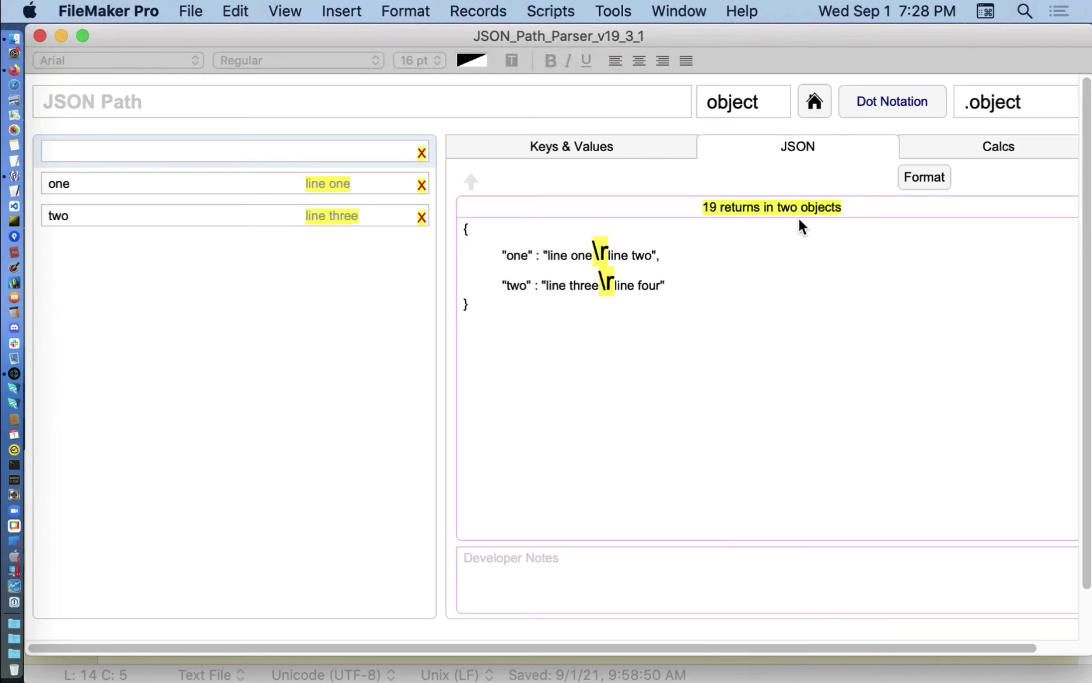
# Select "line one" in the root path's JSONListValues calculation, and examine the calculations of the path one
pyautogui.click(920, 145)
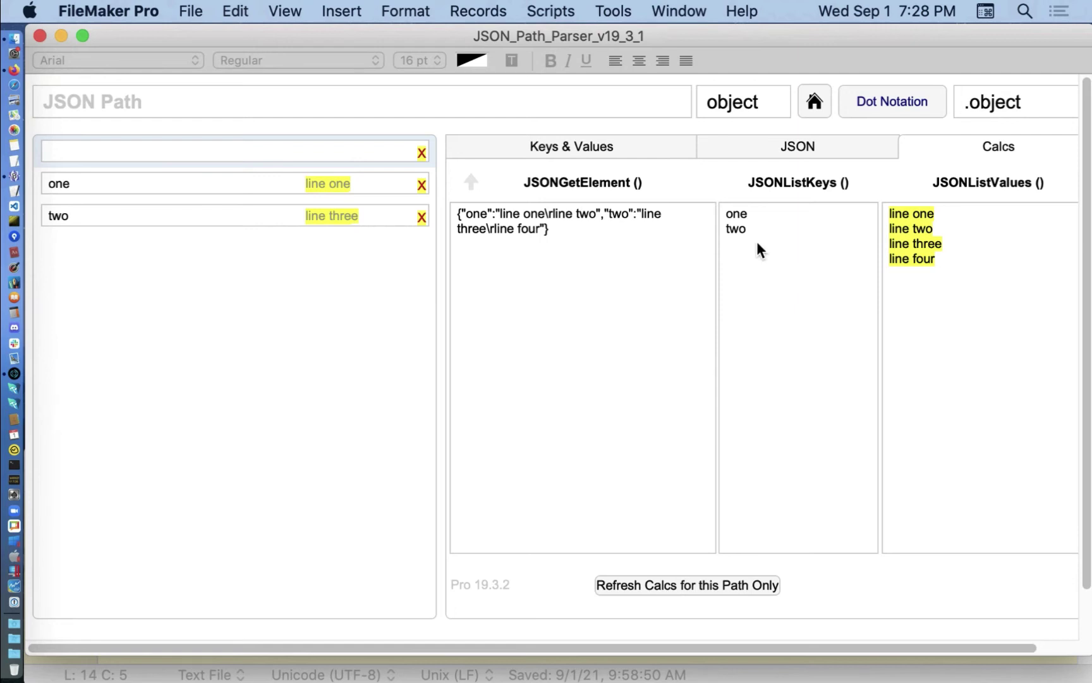
pyautogui.click(958, 211)
pyautogui.moveTo(958, 212); pyautogui.dragTo(888, 214)
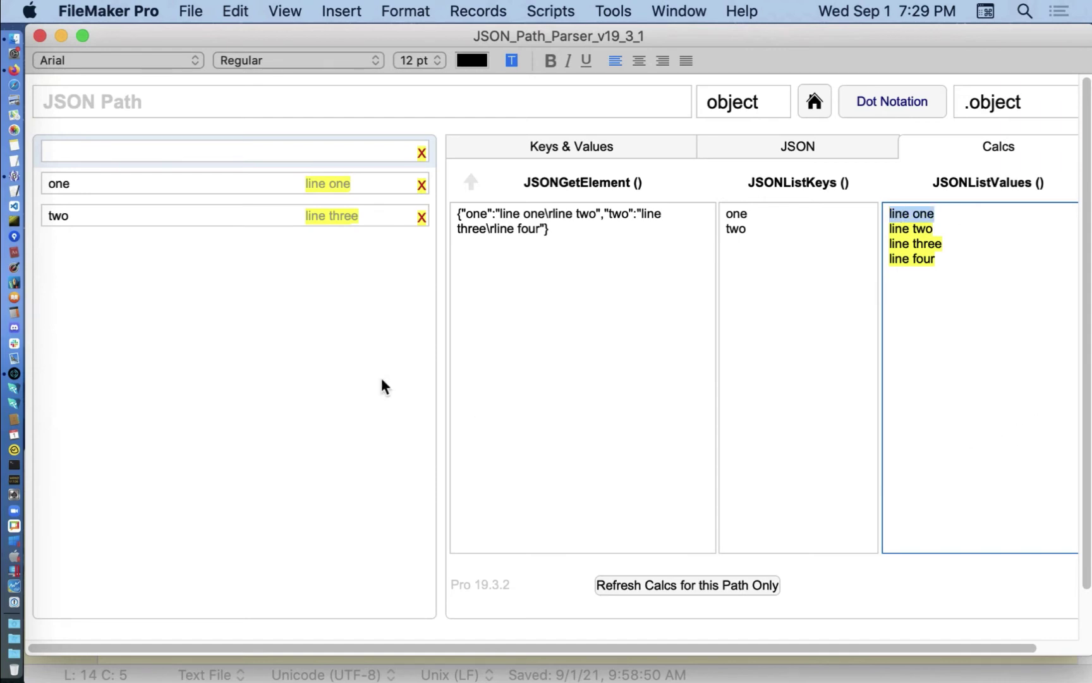
pyautogui.click(387, 269)
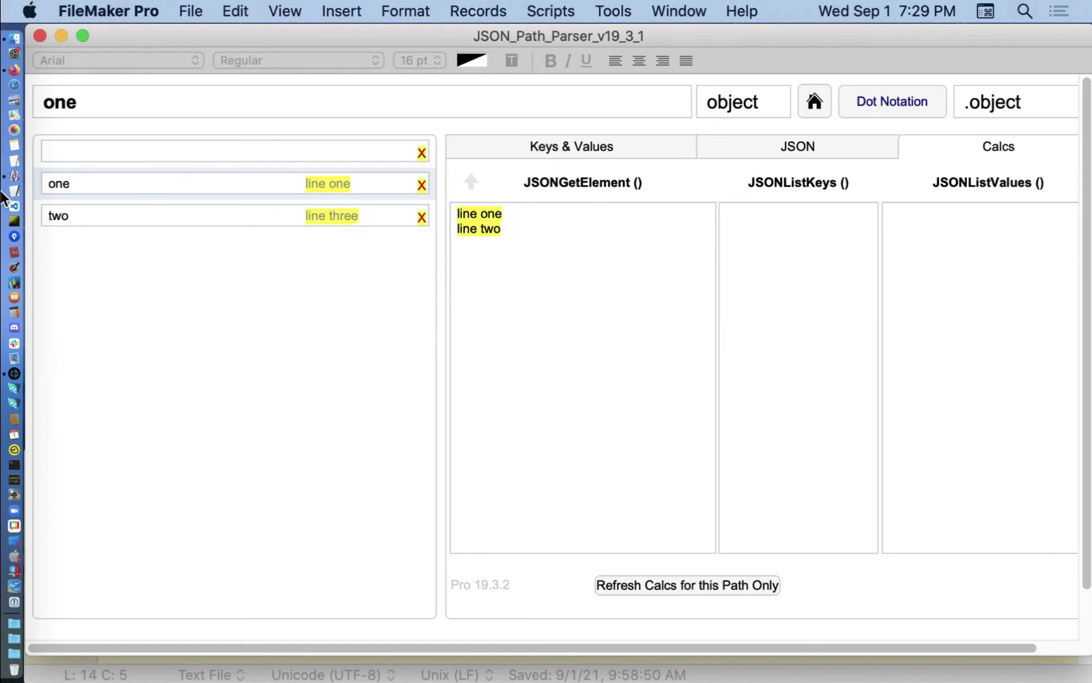
# Select the path one's JSONGetElement result, "line one" and "line two", to examine the returned text
pyautogui.click(108, 107)
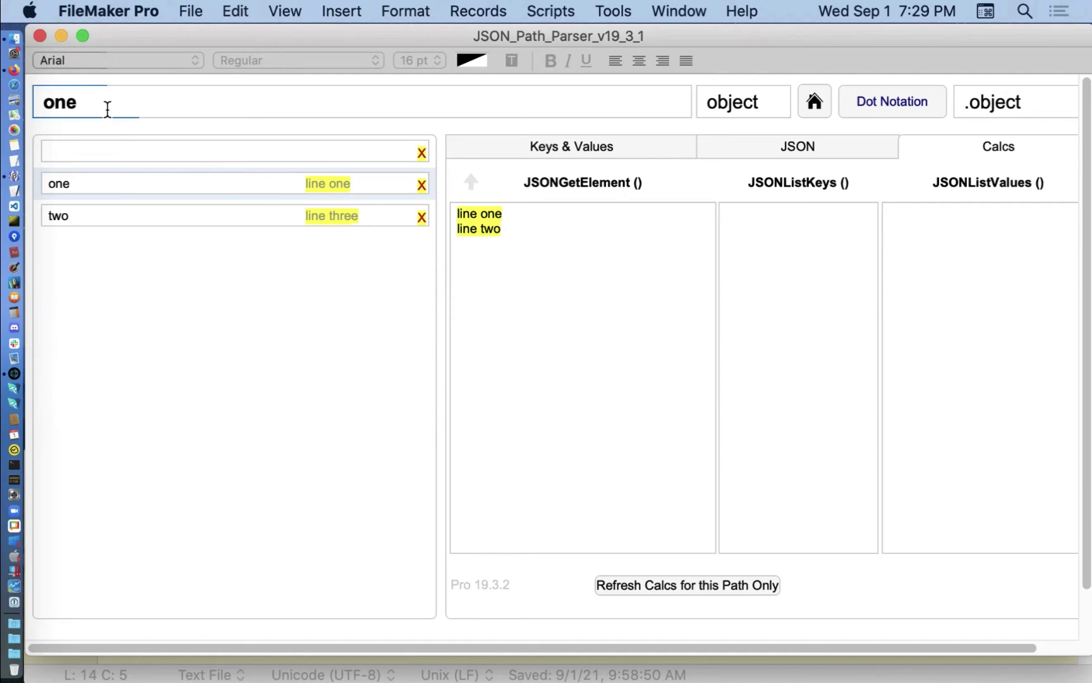
pyautogui.click(532, 234)
pyautogui.moveTo(479, 225); pyautogui.dragTo(439, 199)
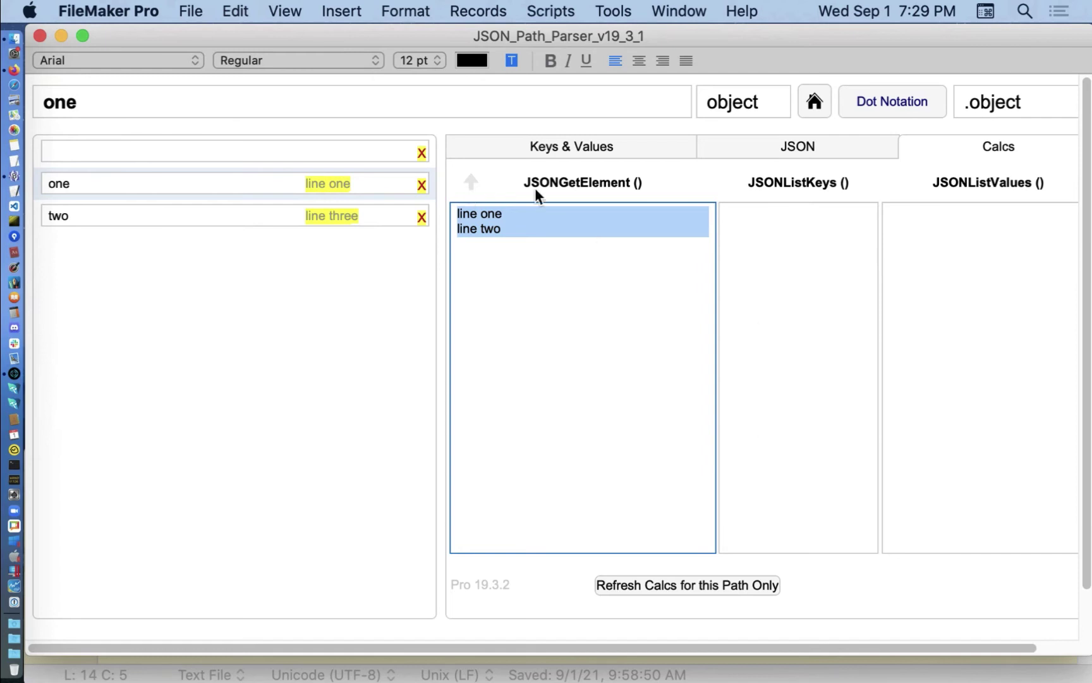
pyautogui.click(540, 224)
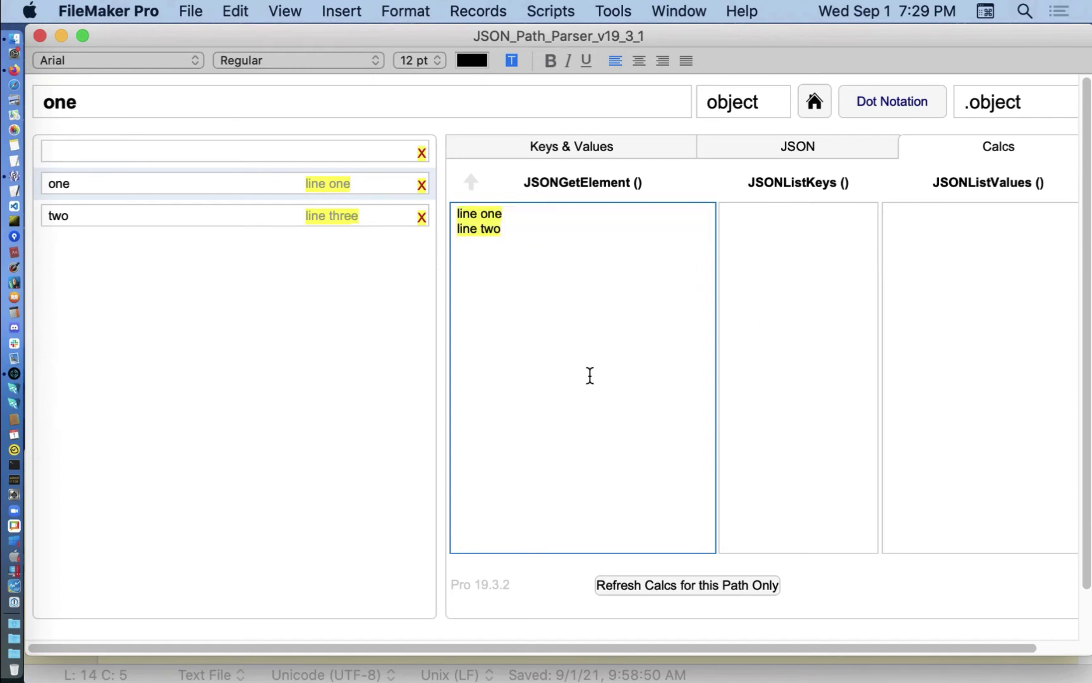
# Compare the root path's JSONListValues and JSONListKeys results by selecting the values, the keys, and the values again
pyautogui.click(376, 154)
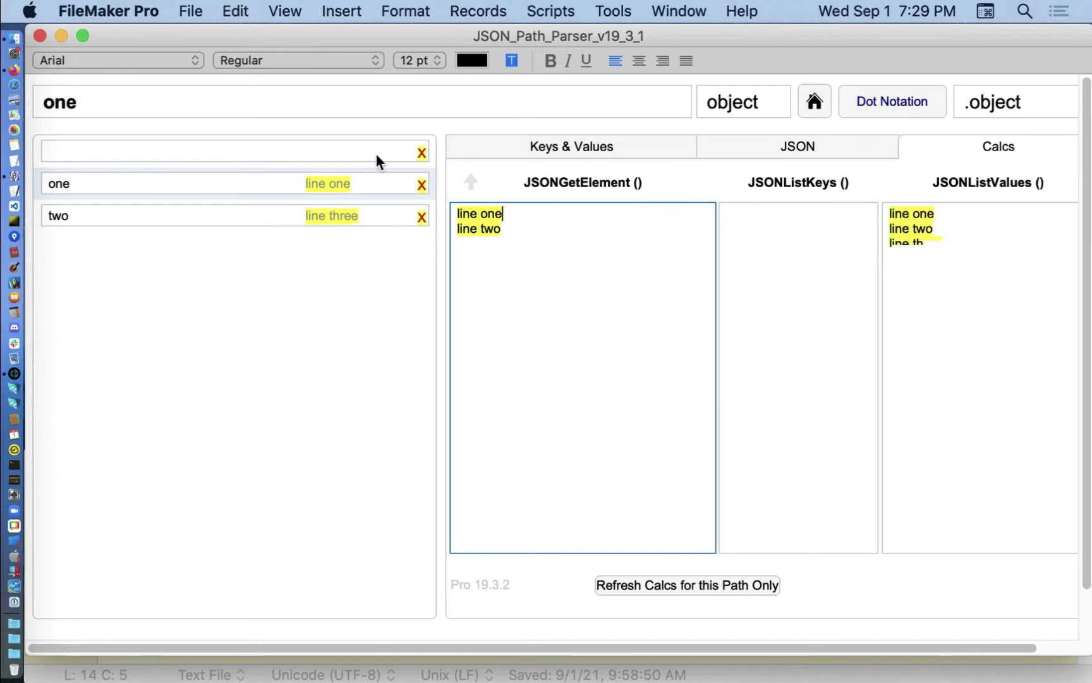
pyautogui.click(959, 346)
pyautogui.press('super+a')
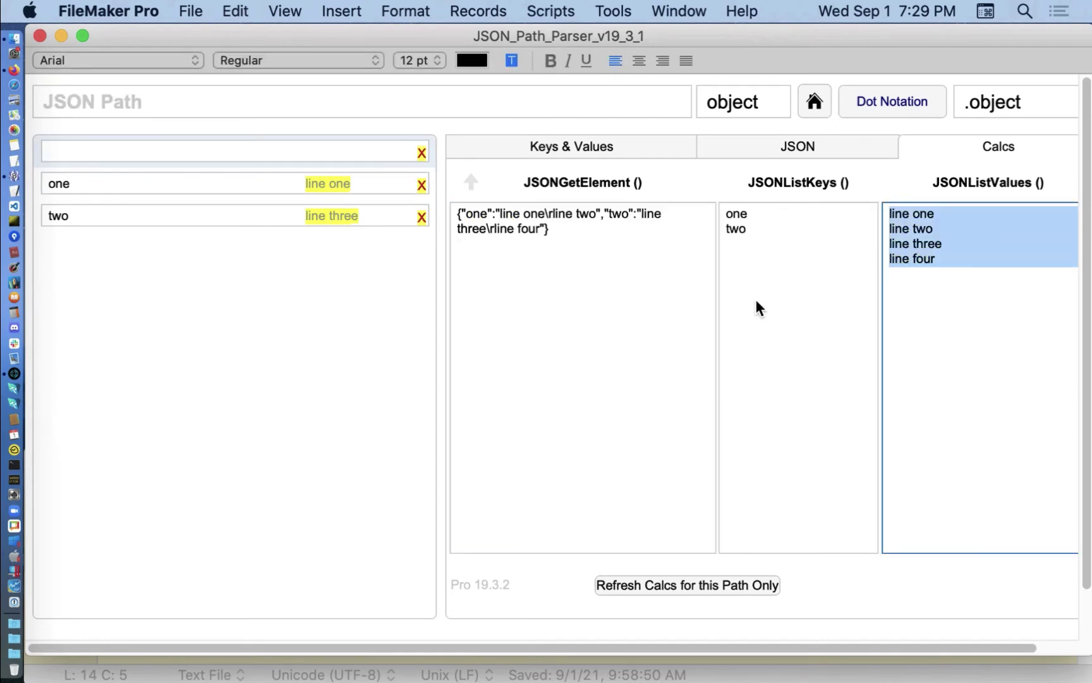
pyautogui.moveTo(757, 301); pyautogui.dragTo(724, 194)
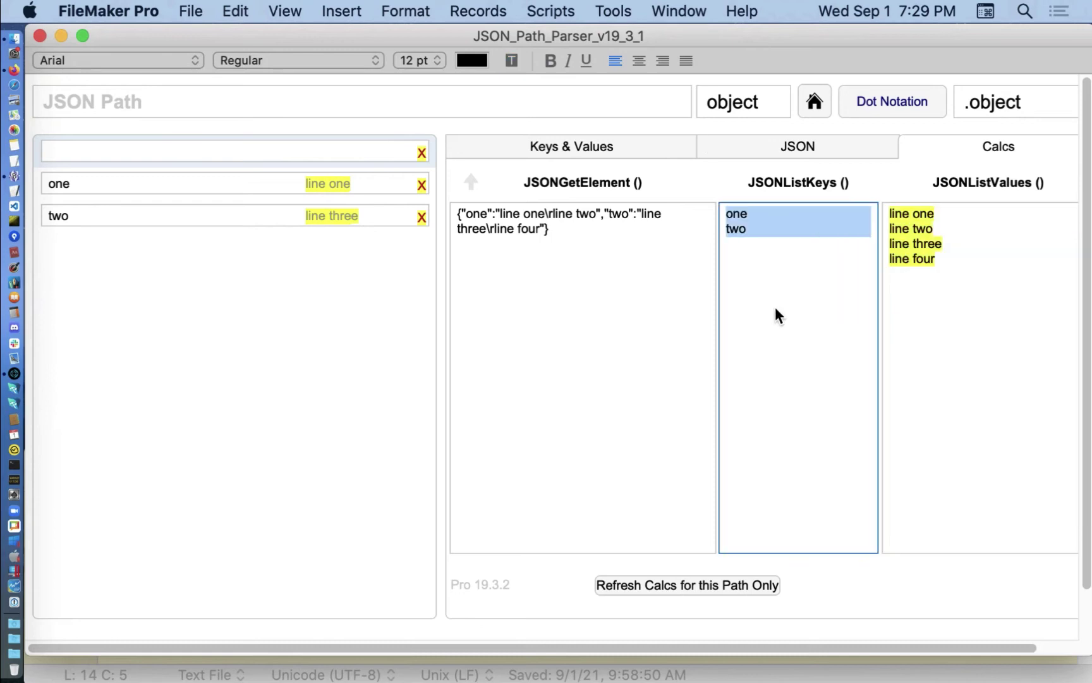
pyautogui.click(992, 285)
pyautogui.press('super+a')
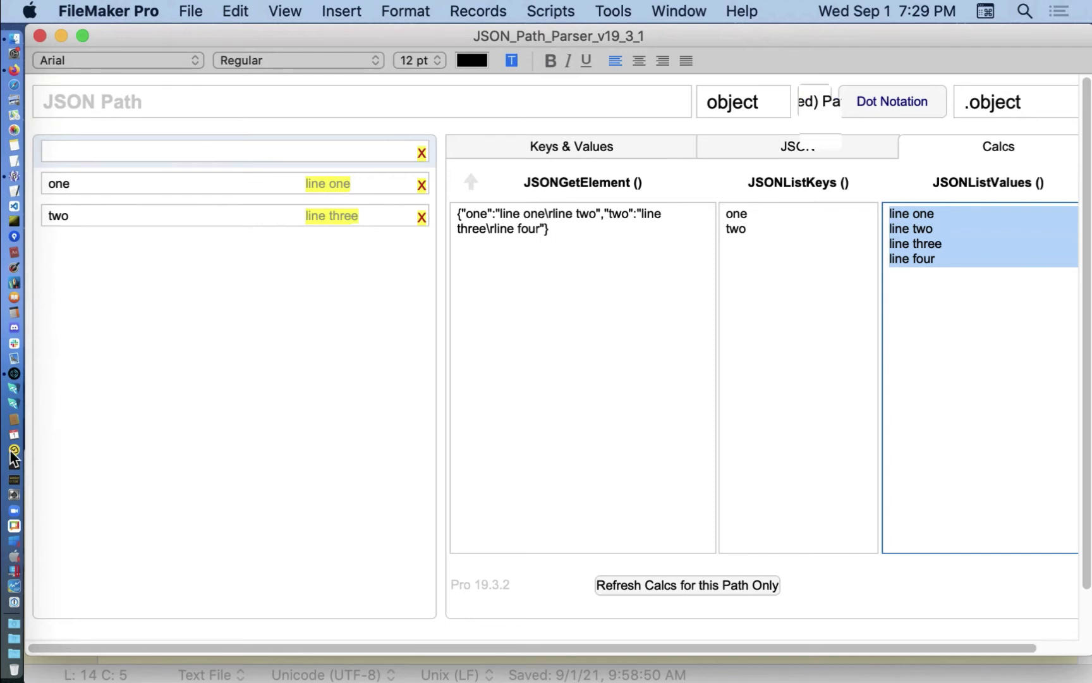
# Return to the document list and examine the JSON and related paths of "21 arrays (comma-separated, ordered list)"
pyautogui.click(813, 103)
pyautogui.scroll(-3, 112, 277)
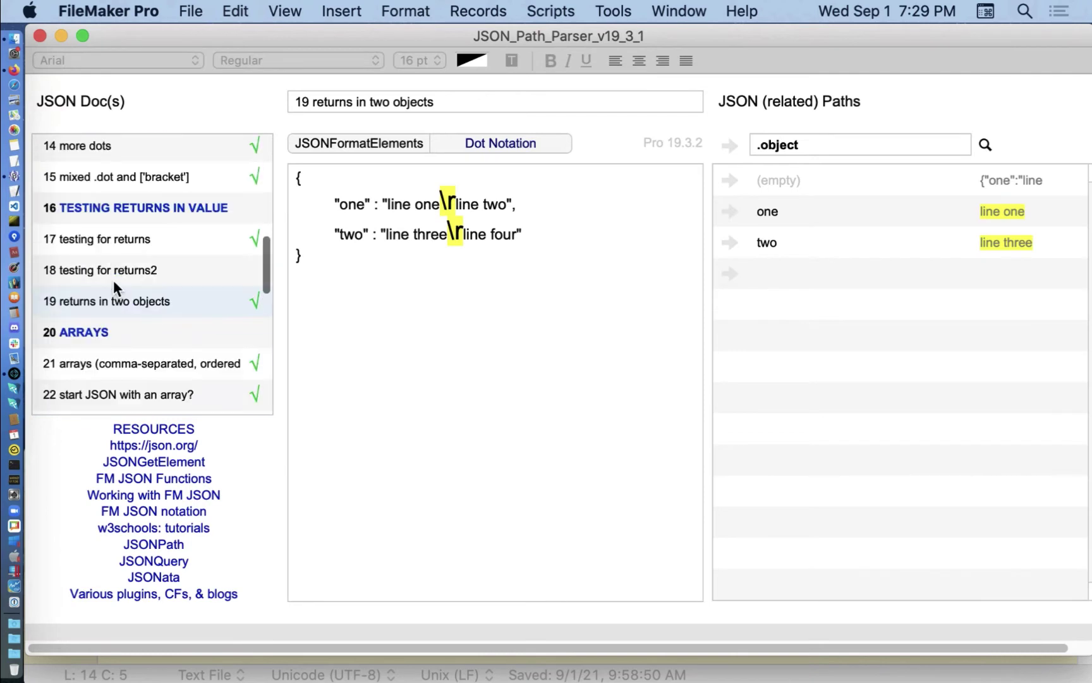
pyautogui.scroll(-1, 205, 342)
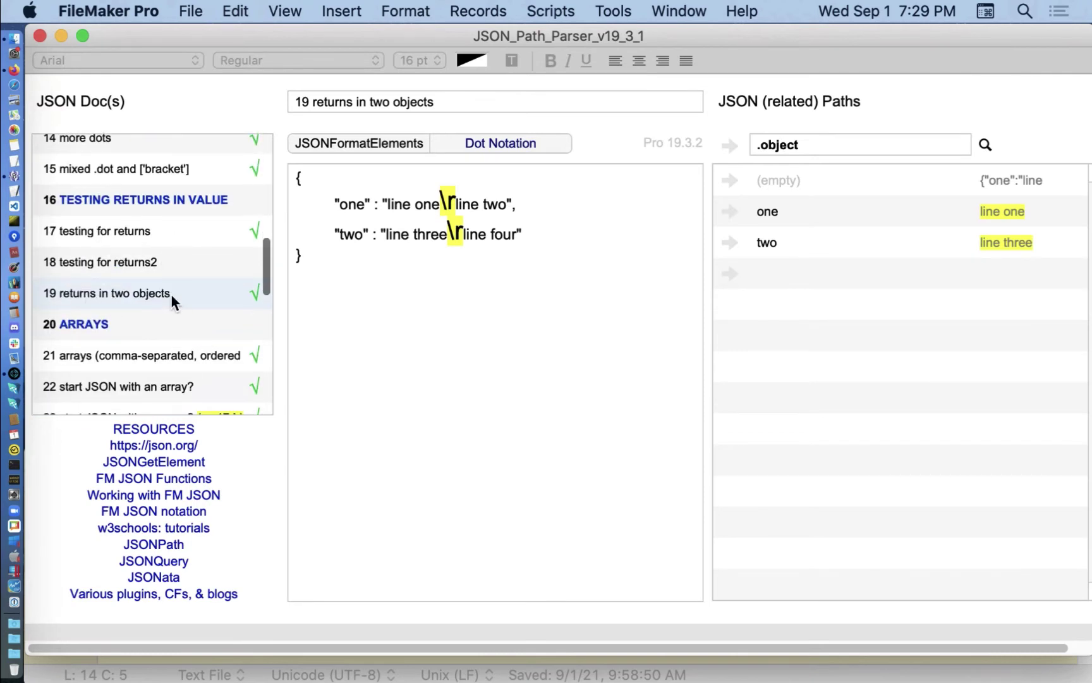
pyautogui.scroll(-1, 176, 299)
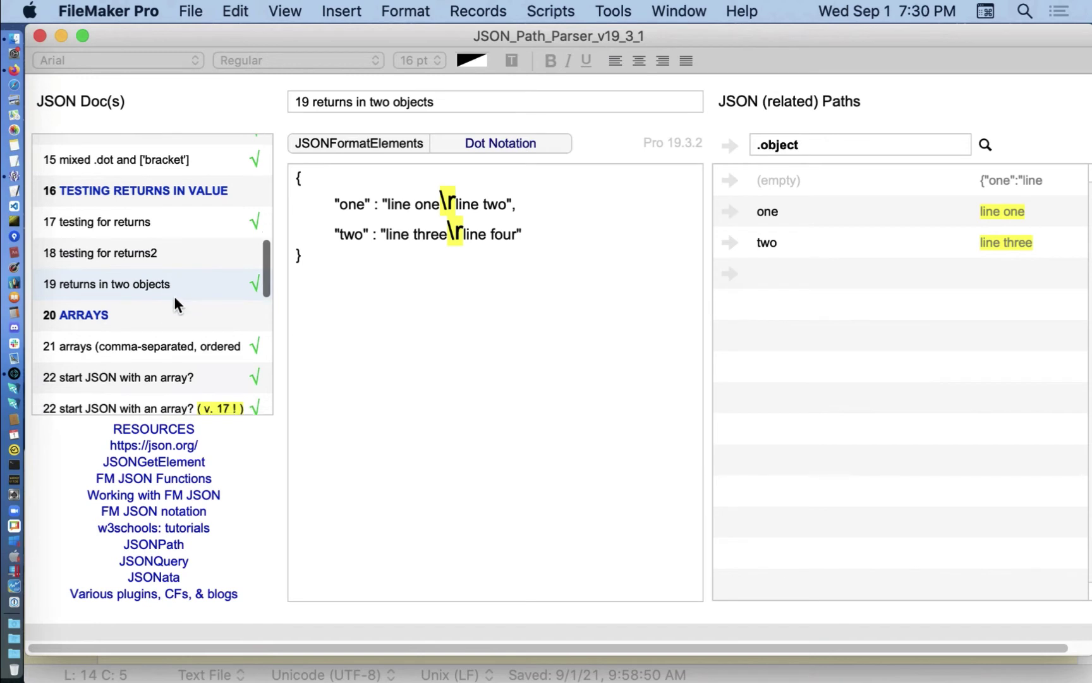
pyautogui.scroll(-4, 173, 296)
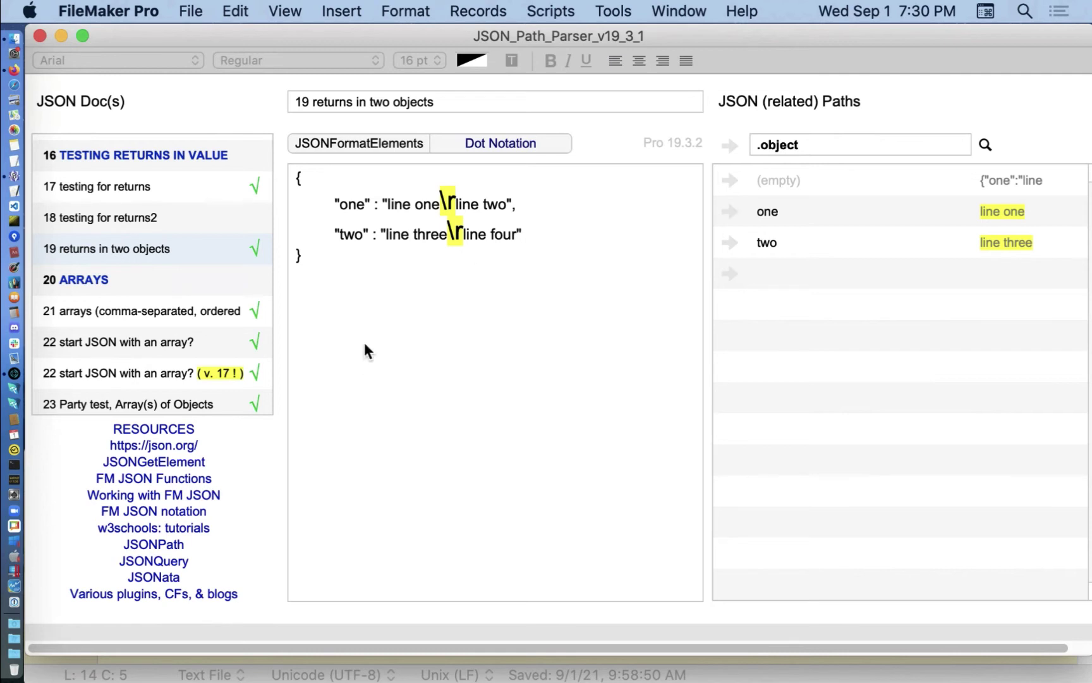
pyautogui.click(66, 314)
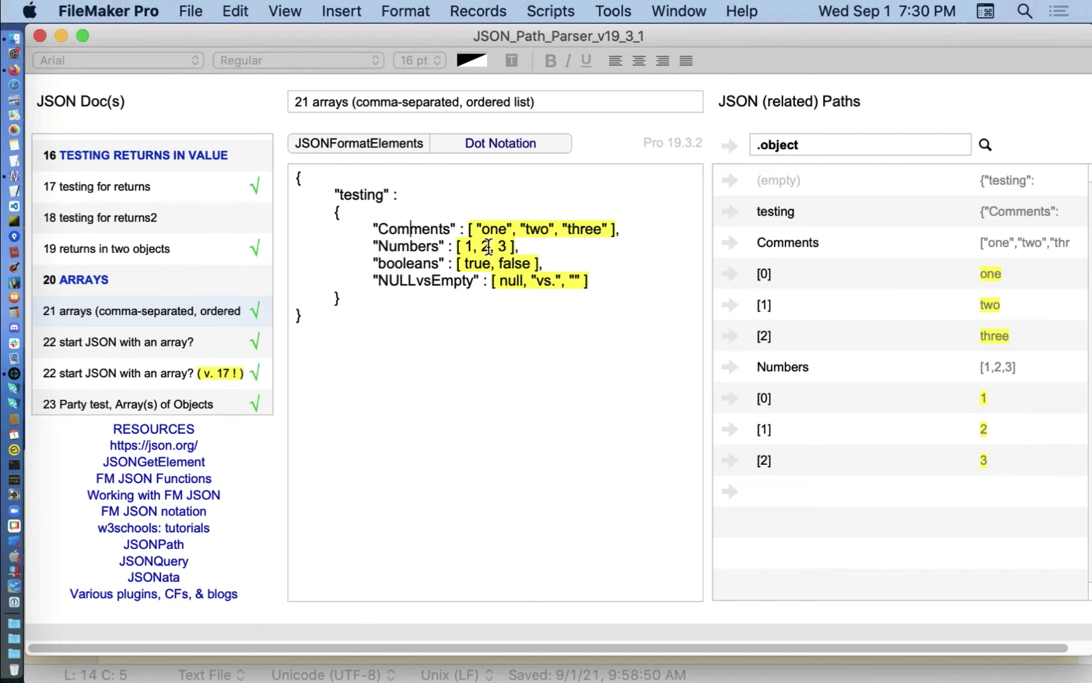
pyautogui.click(408, 228)
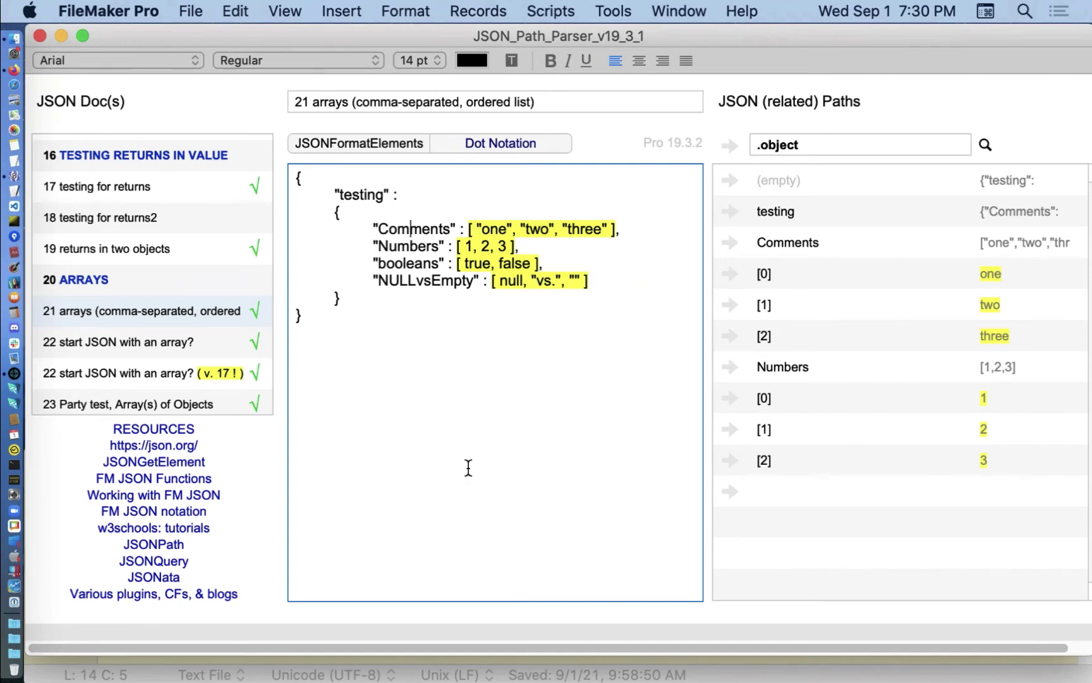
# Open "22 start JSON with an array?" and show its related paths in full notation
pyautogui.scroll(-2, 134, 294)
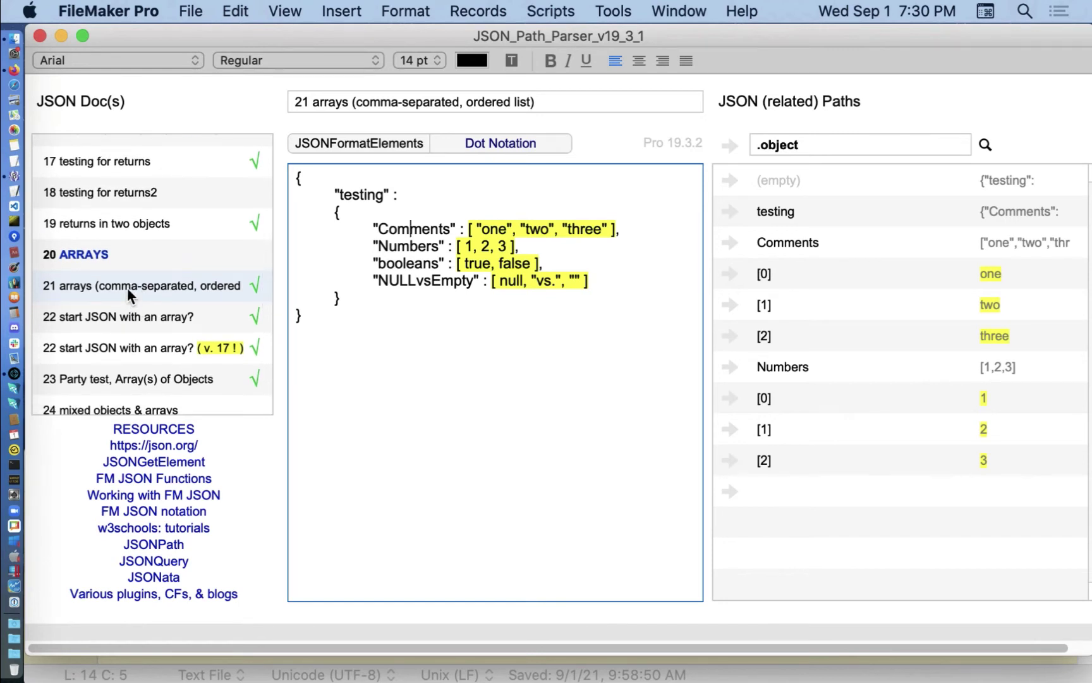
pyautogui.click(111, 314)
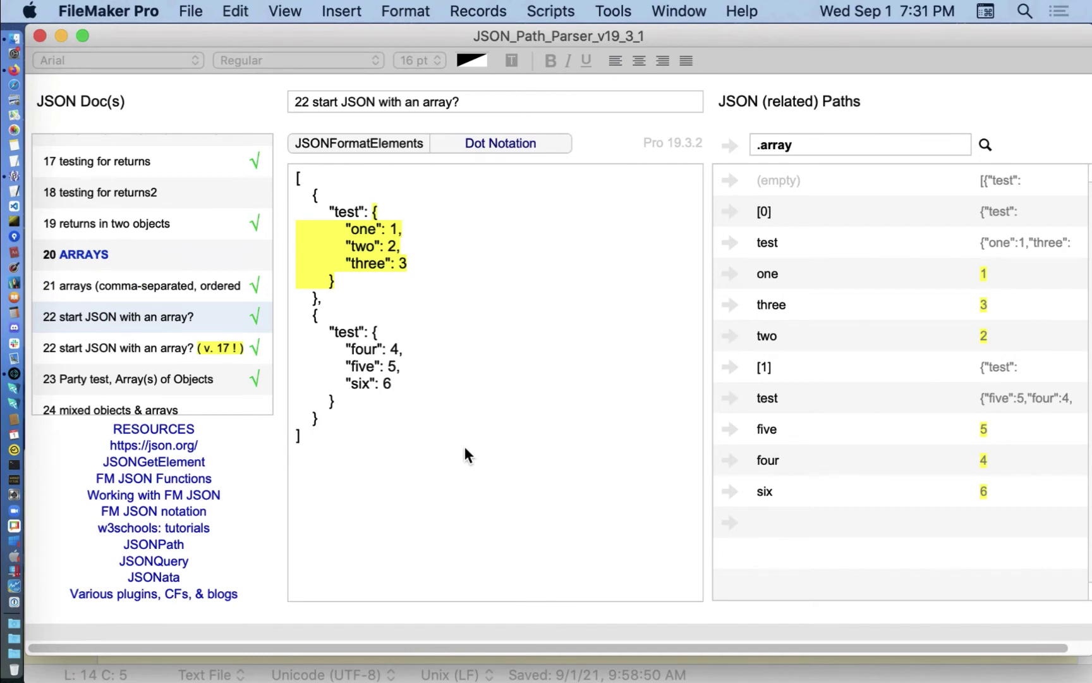
pyautogui.click(313, 447)
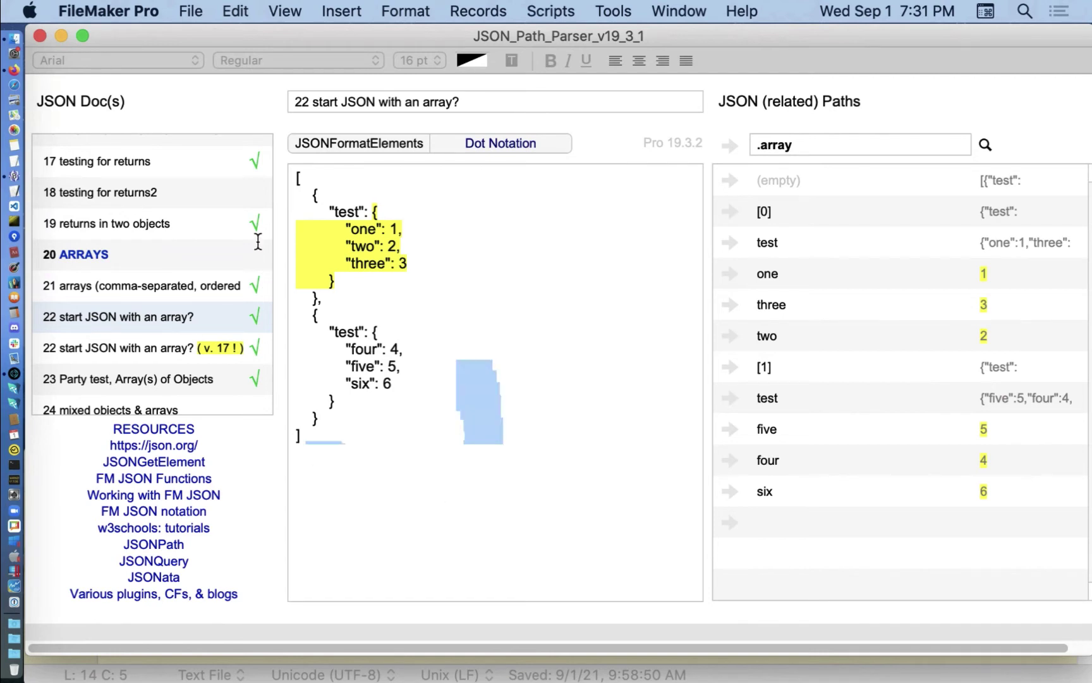
pyautogui.click(484, 534)
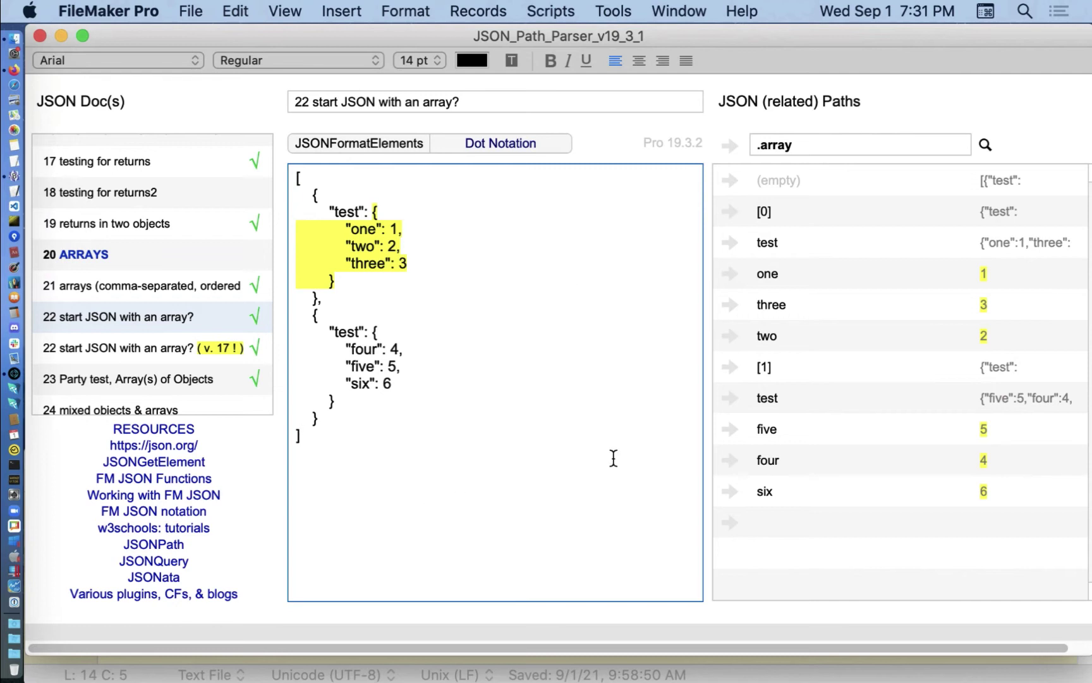
pyautogui.click(985, 147)
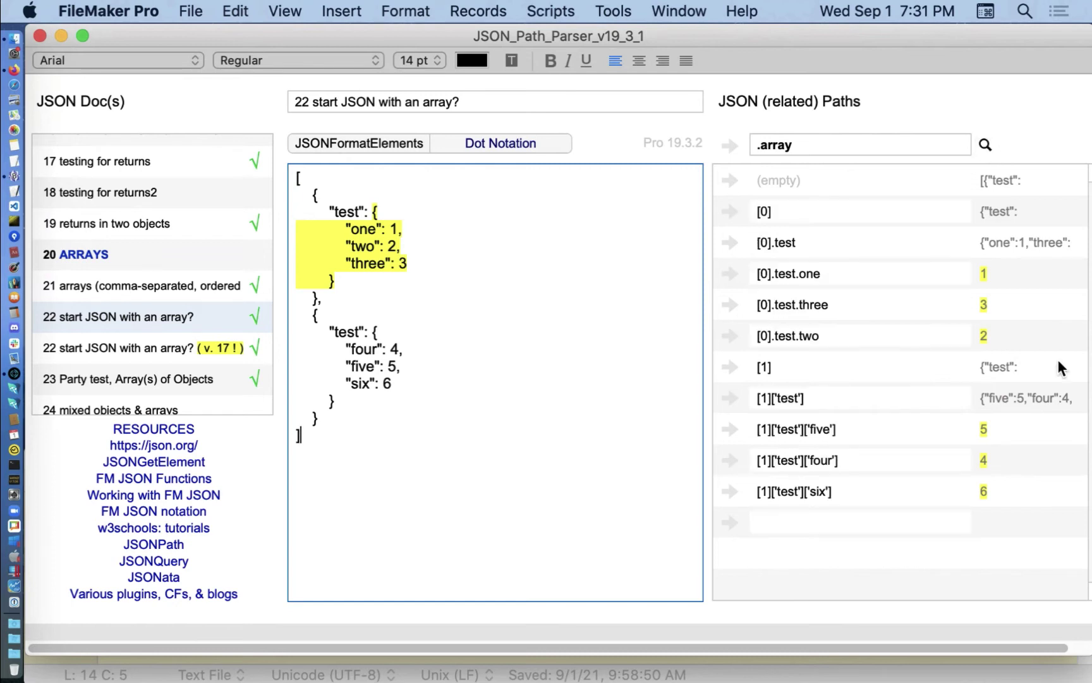
# Match the first array object, its "test" key and its nested values in the JSON to the [0] paths
pyautogui.click(822, 179)
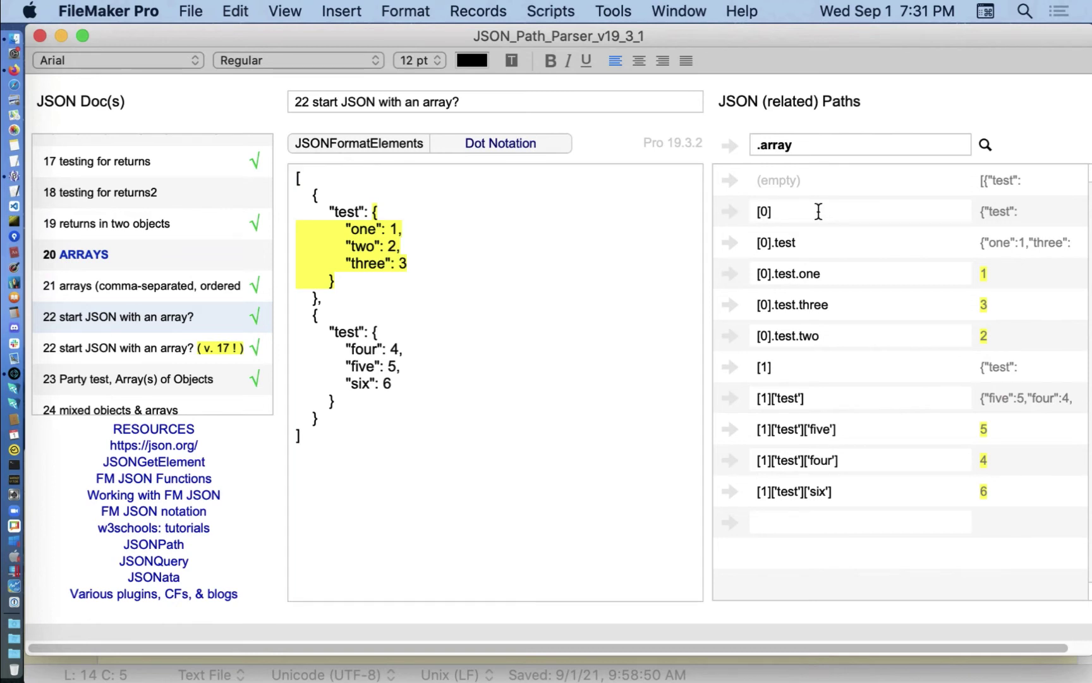
pyautogui.click(286, 175)
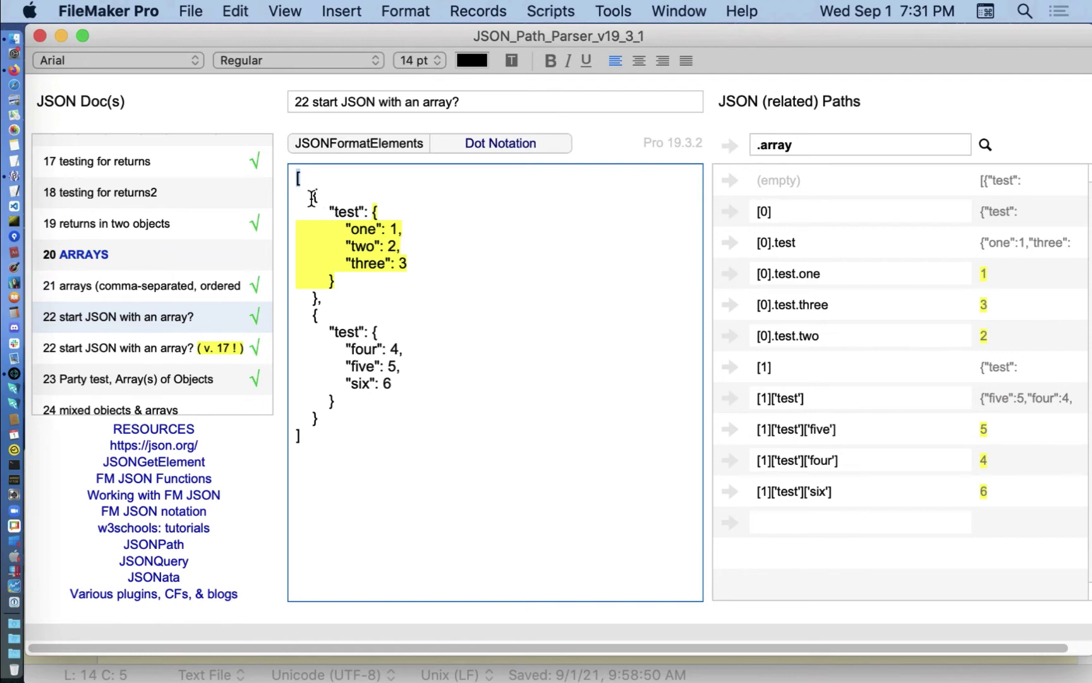
pyautogui.moveTo(312, 198); pyautogui.dragTo(316, 297)
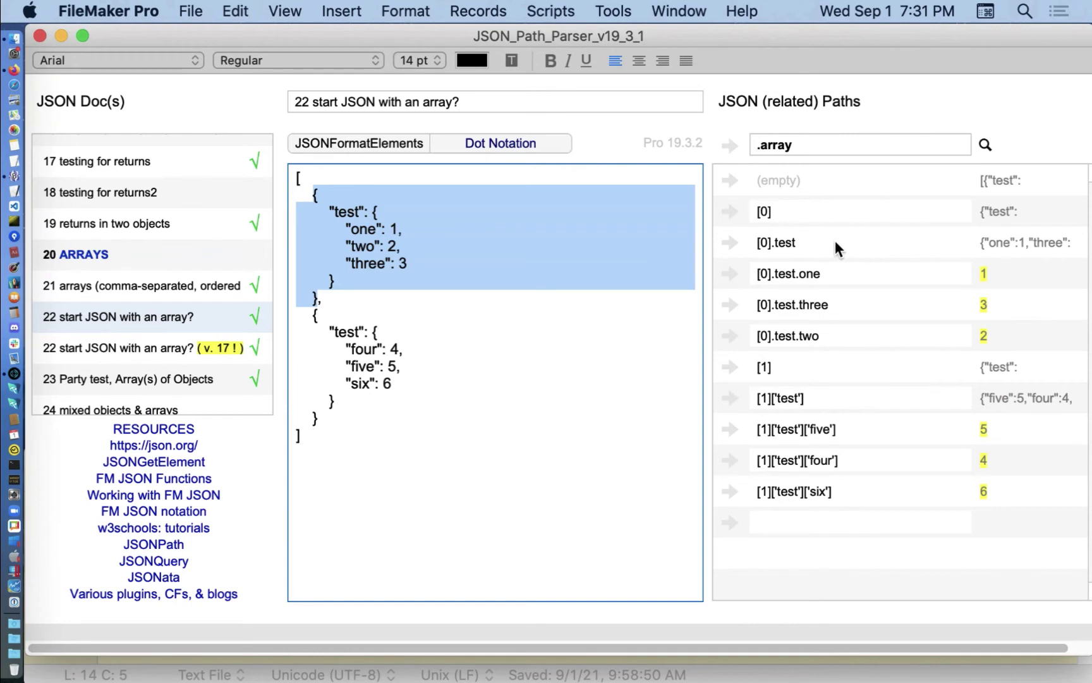
pyautogui.click(346, 209)
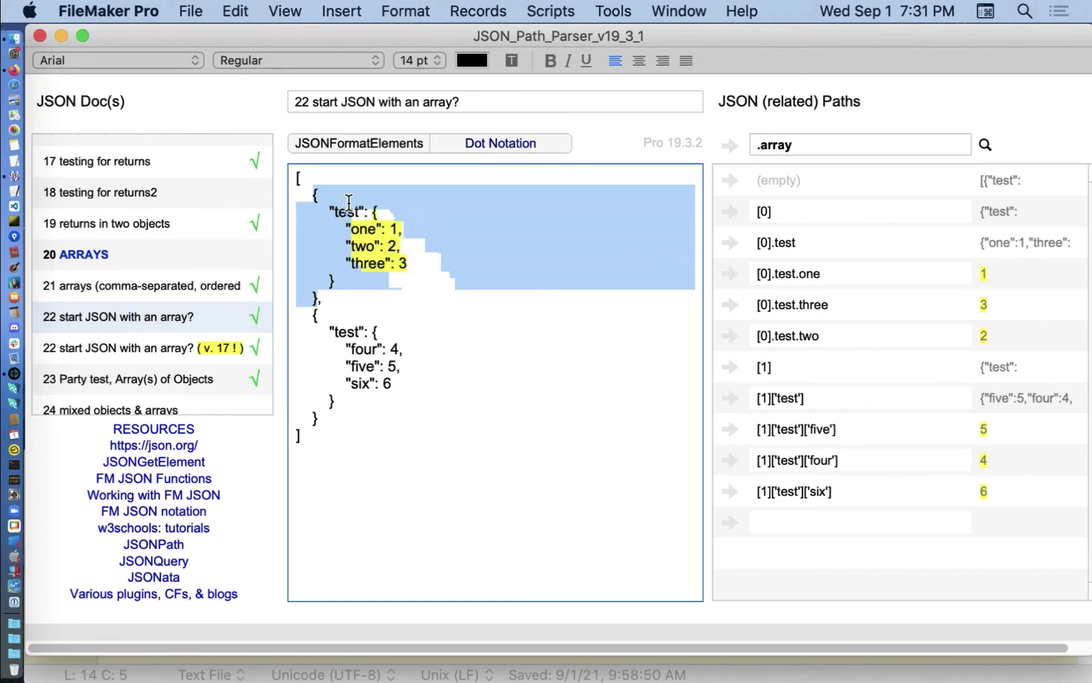
pyautogui.doubleClick(346, 210)
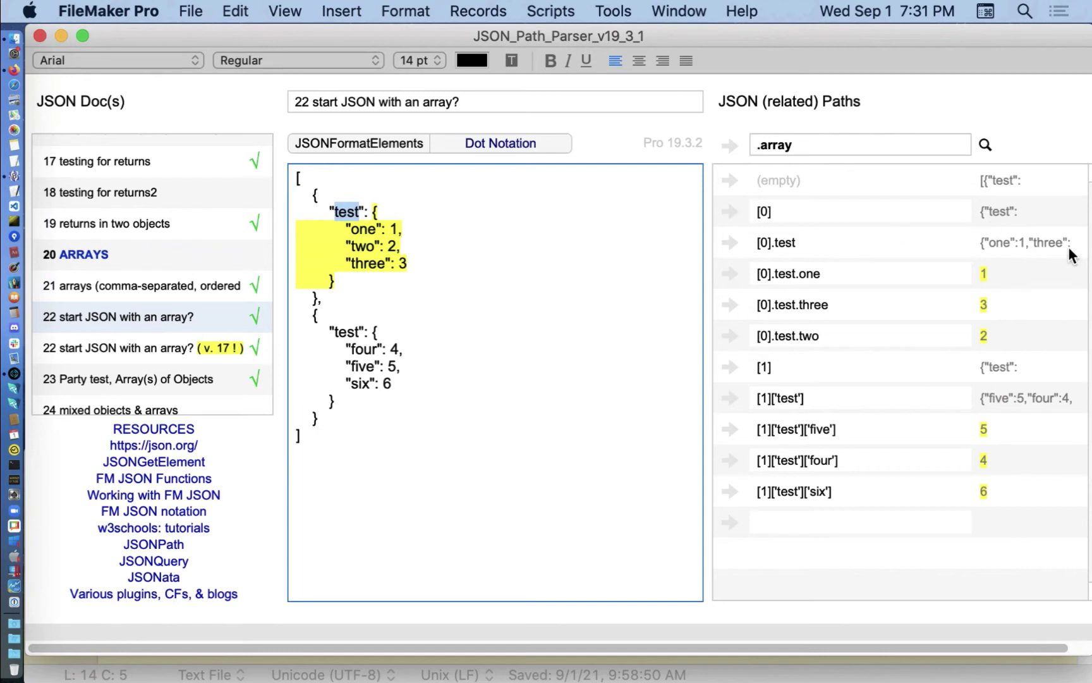
pyautogui.moveTo(345, 229); pyautogui.dragTo(372, 279)
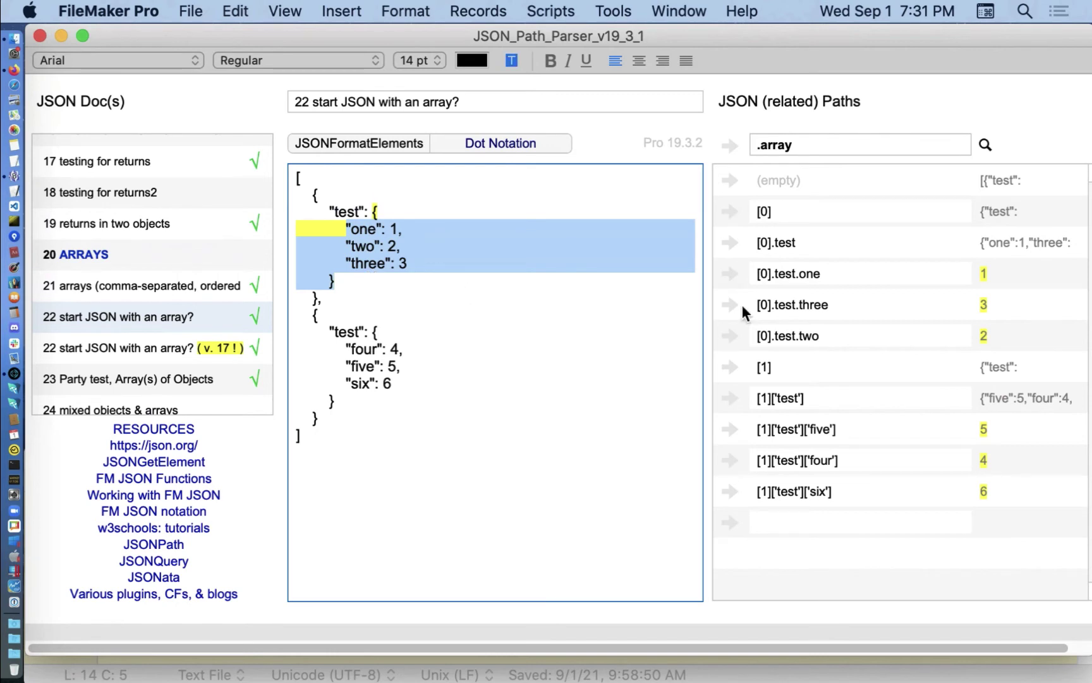
pyautogui.click(852, 277)
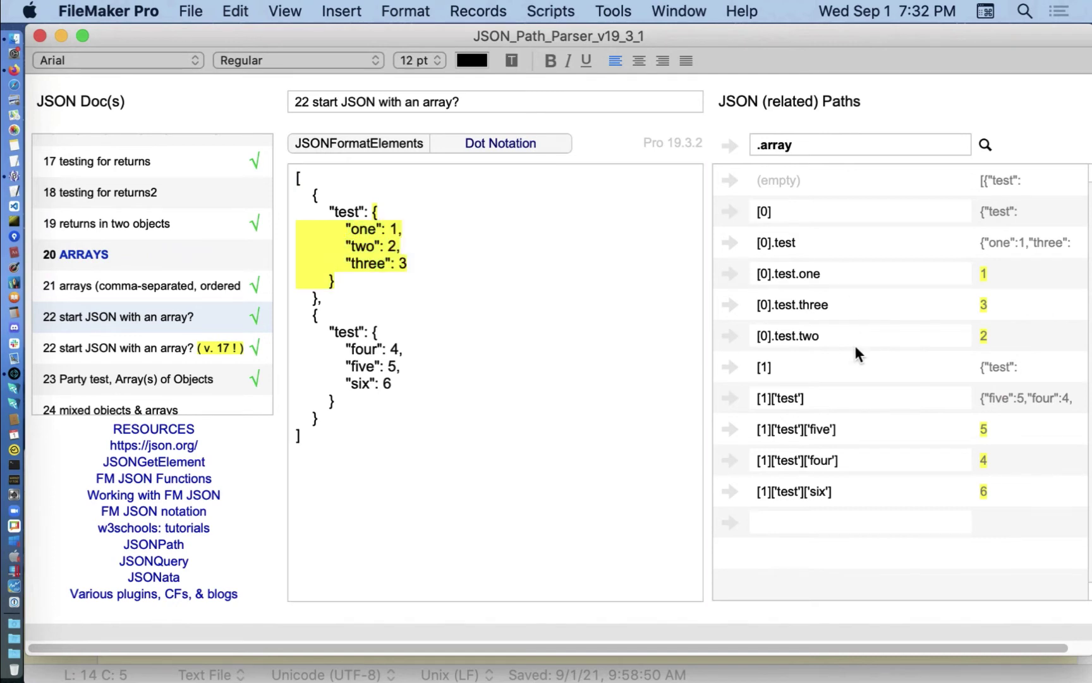
pyautogui.click(851, 303)
# Match the second array object and its nested "test" values in the JSON to the bracket-notation [1] paths
pyautogui.click(861, 363)
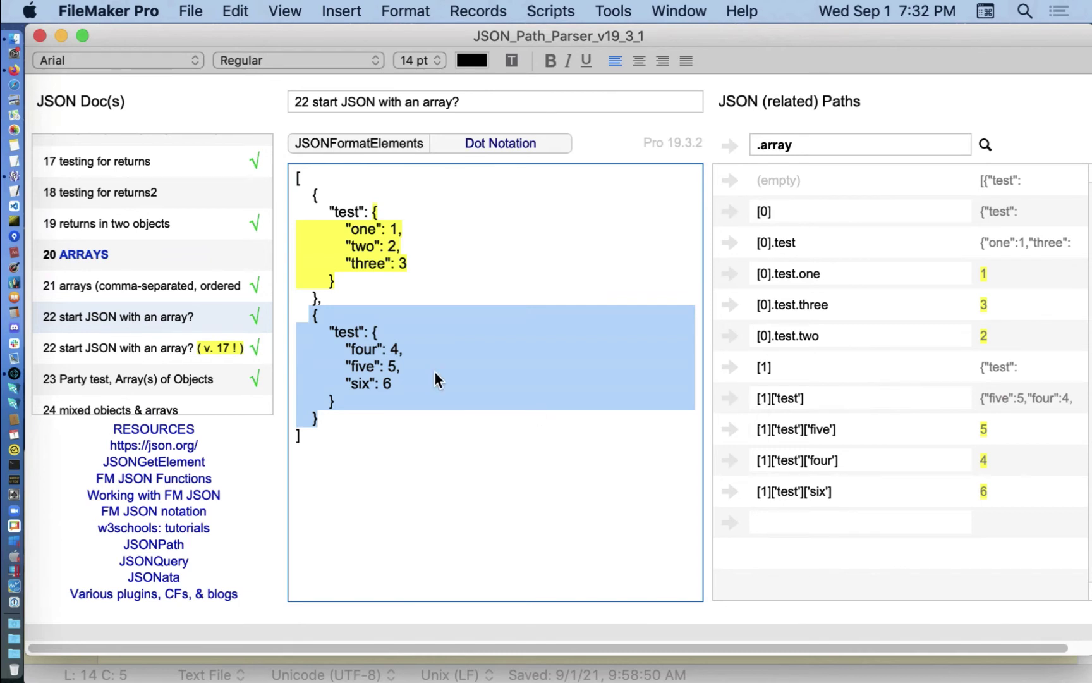
pyautogui.click(338, 332)
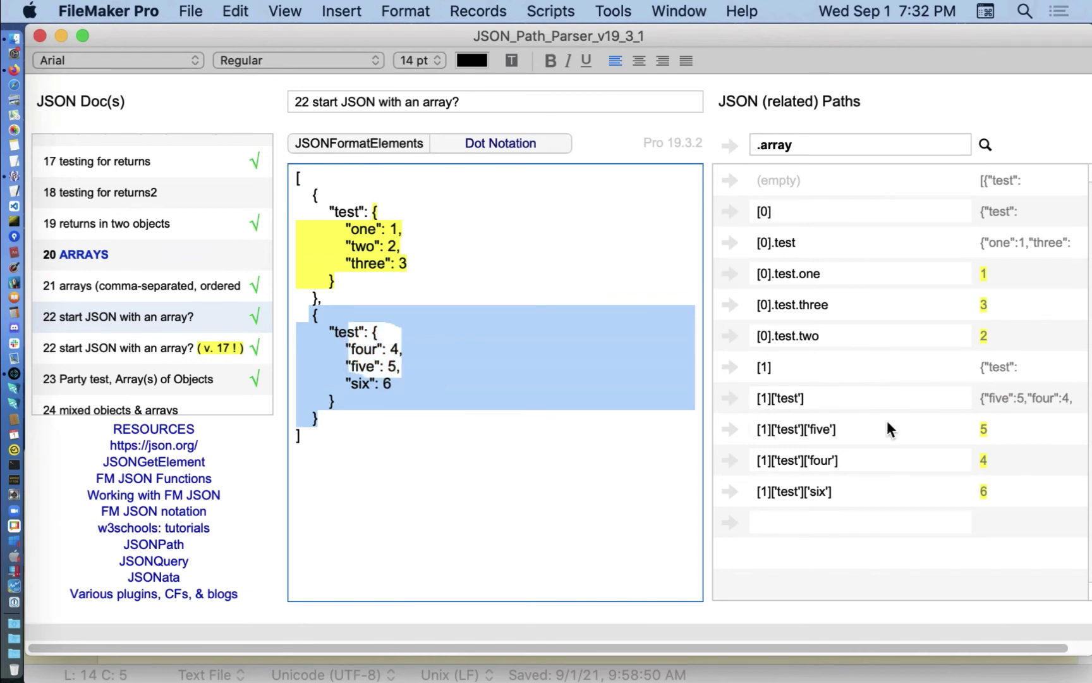
pyautogui.click(731, 395)
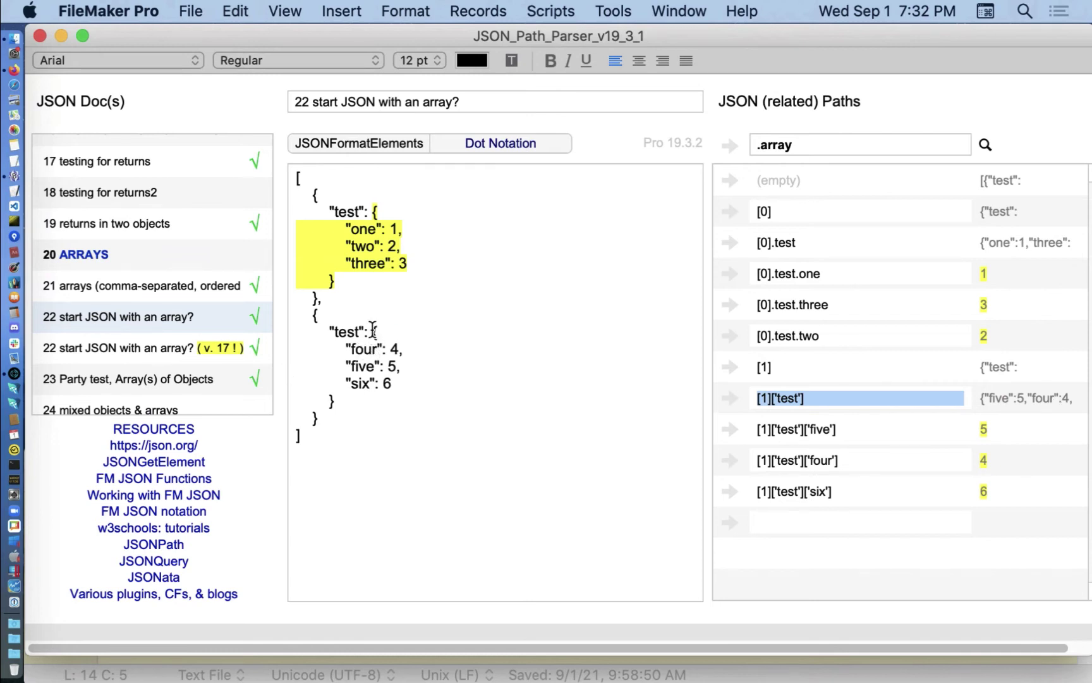
pyautogui.moveTo(372, 333); pyautogui.dragTo(377, 403)
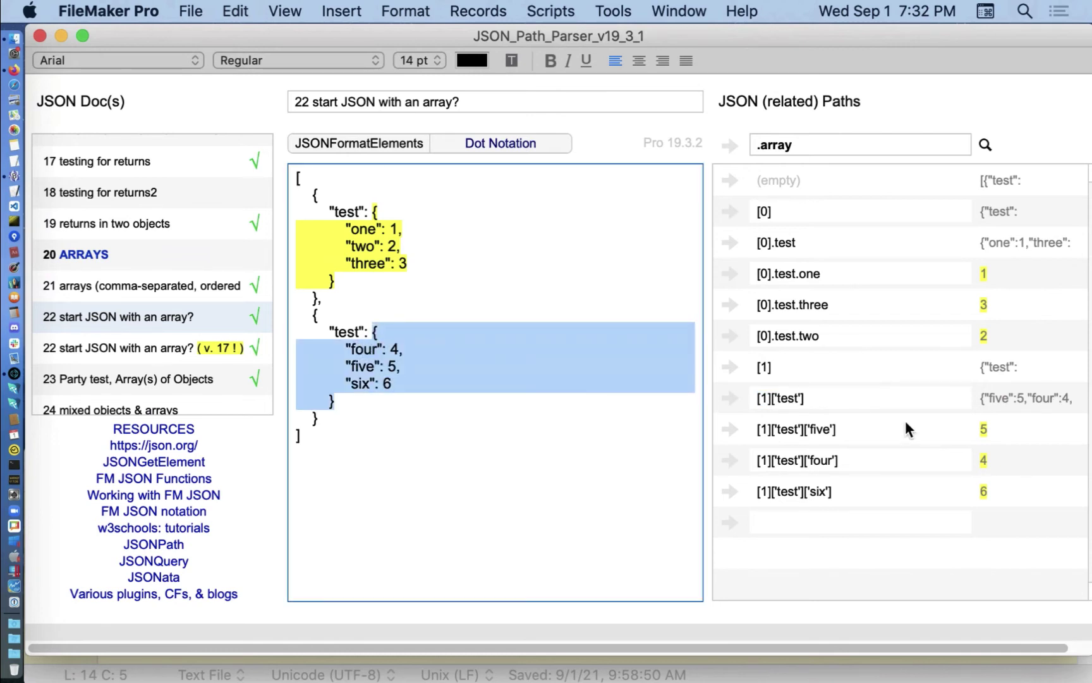
pyautogui.click(884, 458)
pyautogui.click(872, 425)
pyautogui.click(850, 496)
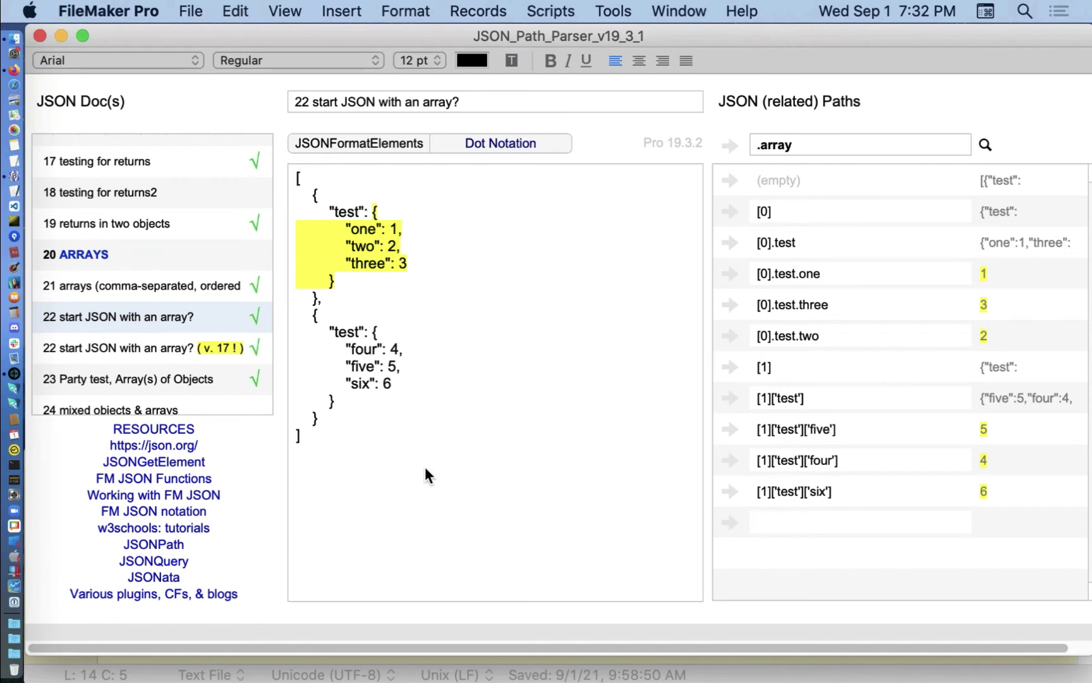
# Open "22 start JSON with an array? ( v. 17 ! )" and switch its related paths to short key names
pyautogui.click(132, 344)
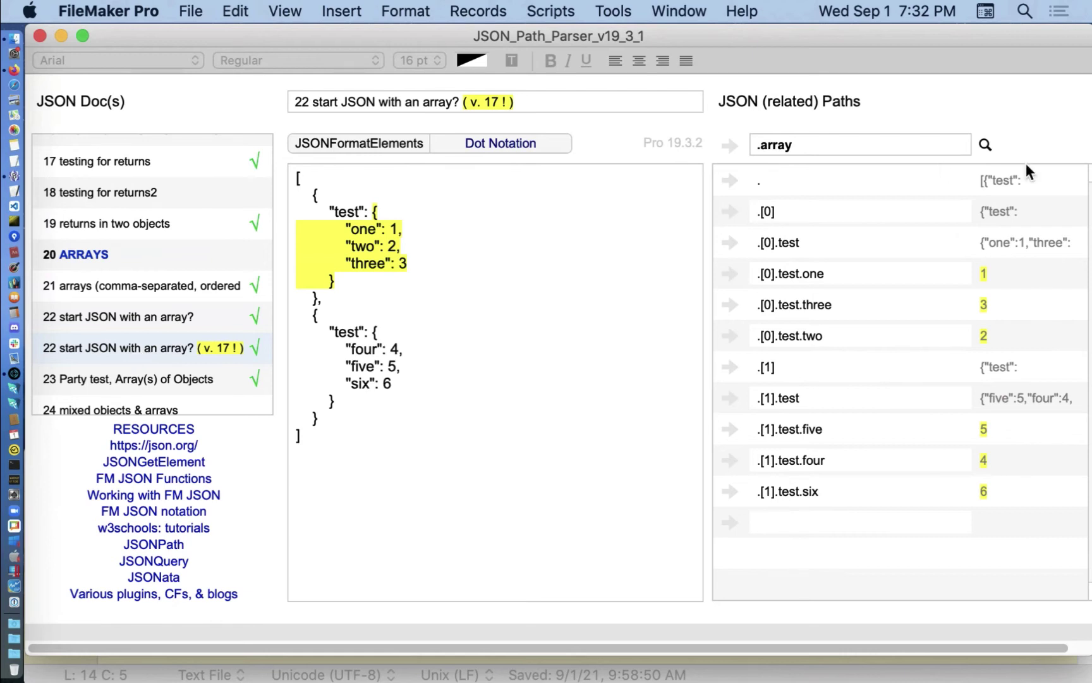
pyautogui.click(986, 145)
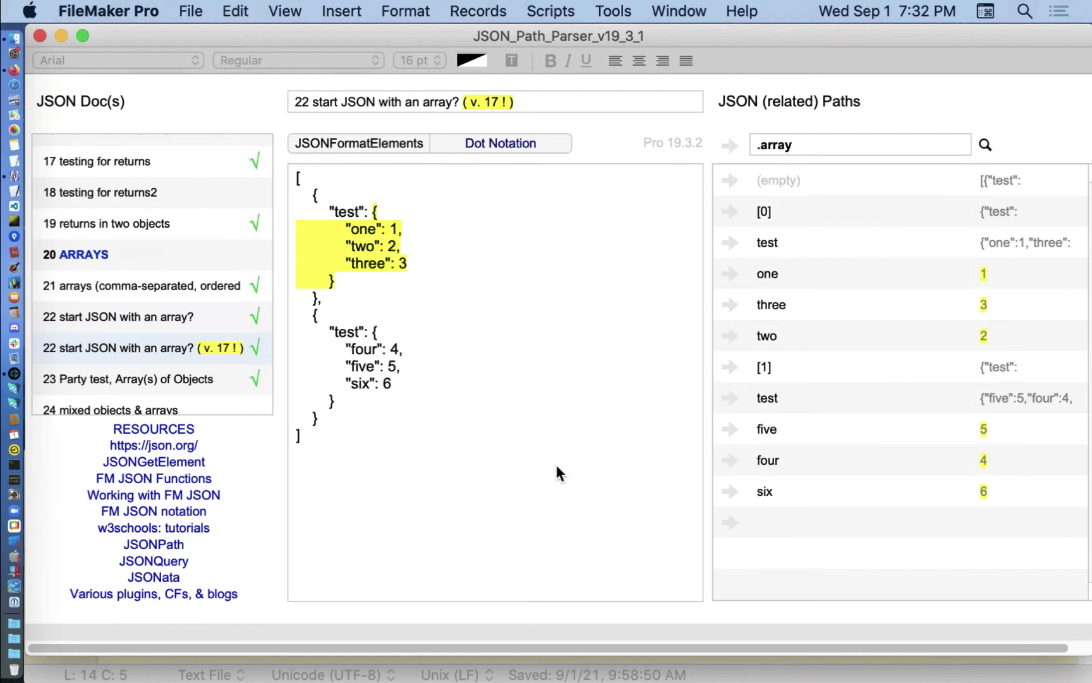
# Open the root path details of the v. 17 array document, select the path ".", and view its calculations
pyautogui.click(198, 317)
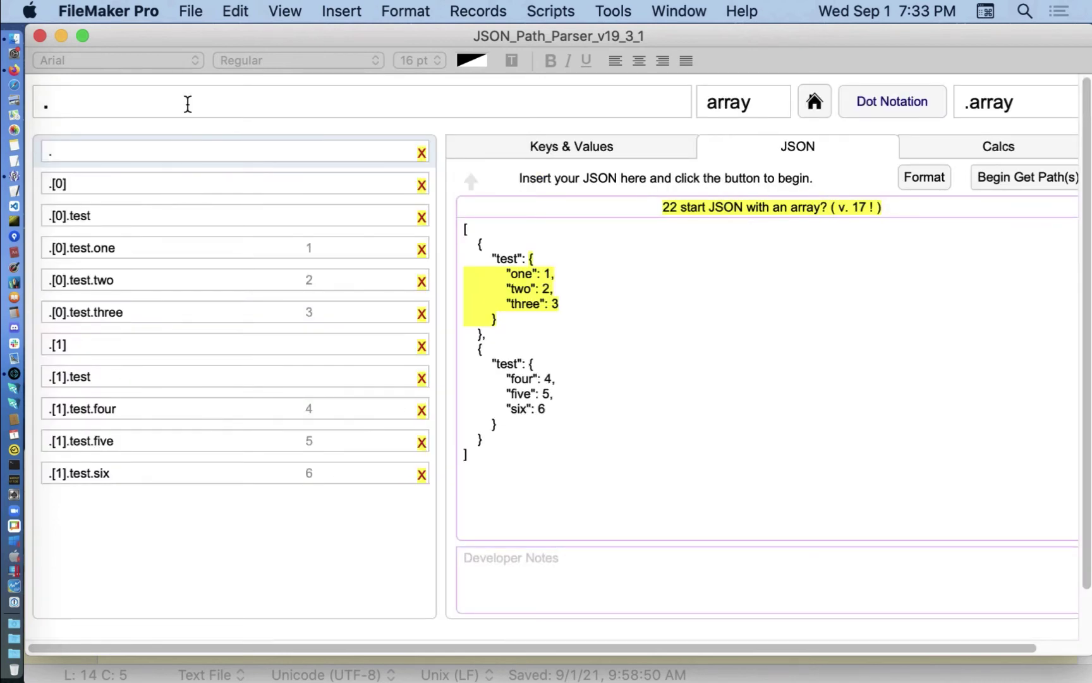
pyautogui.click(185, 102)
pyautogui.tripleClick(83, 100)
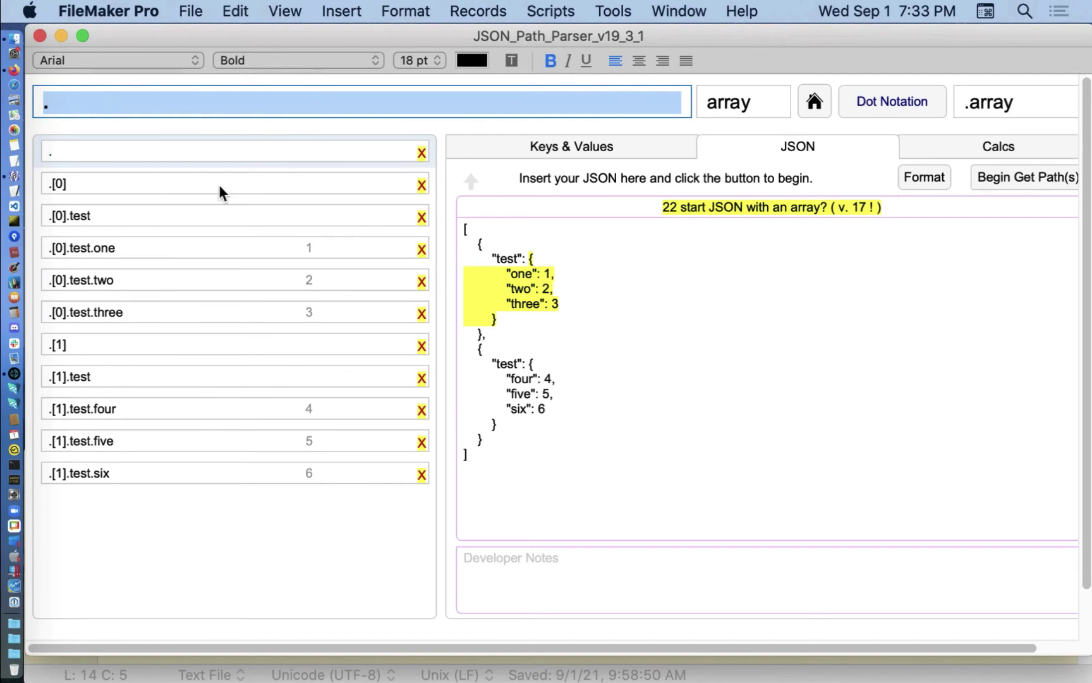
pyautogui.click(925, 144)
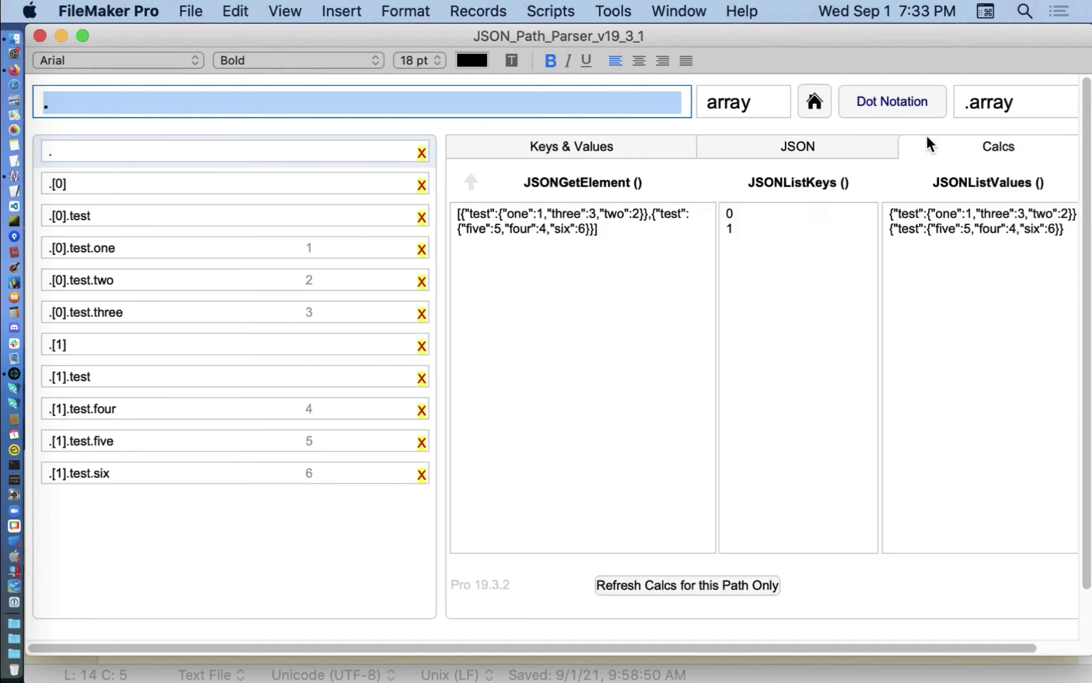
# View the calculations for ".[0]" and ".[0].test", and compare the latter with its section of the source JSON
pyautogui.click(154, 185)
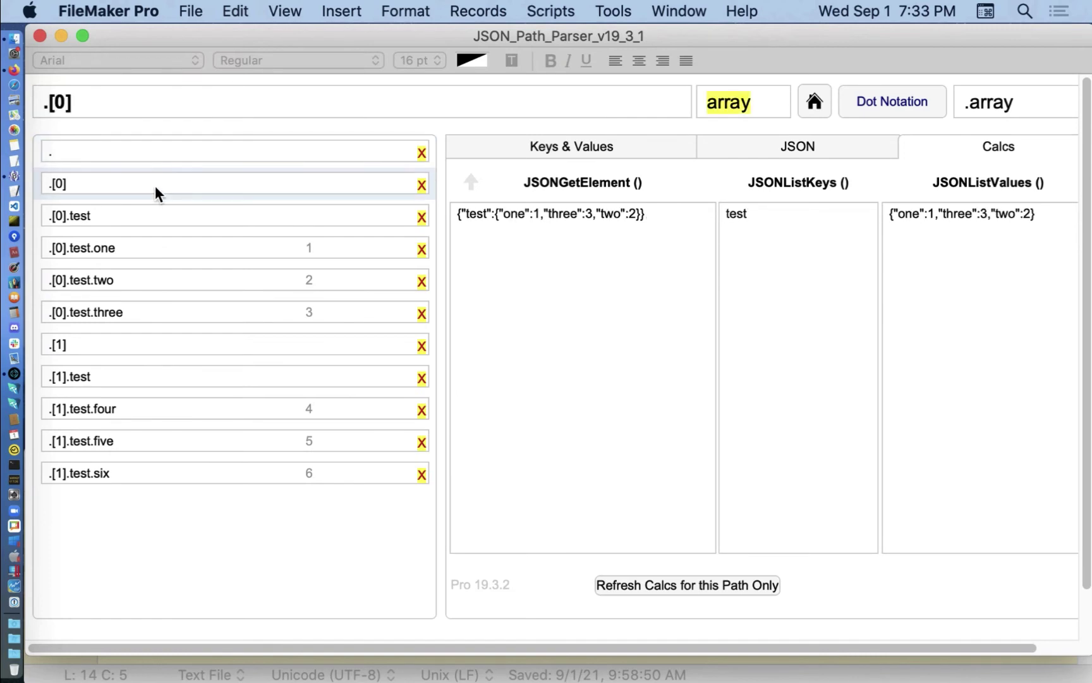
pyautogui.click(141, 216)
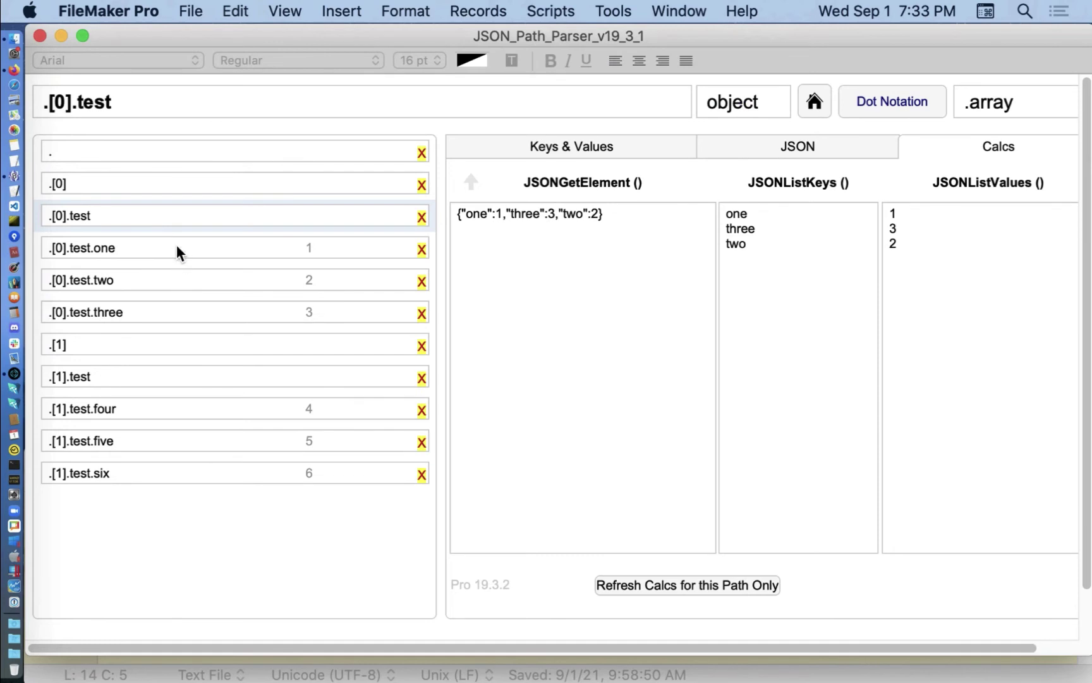
pyautogui.click(725, 158)
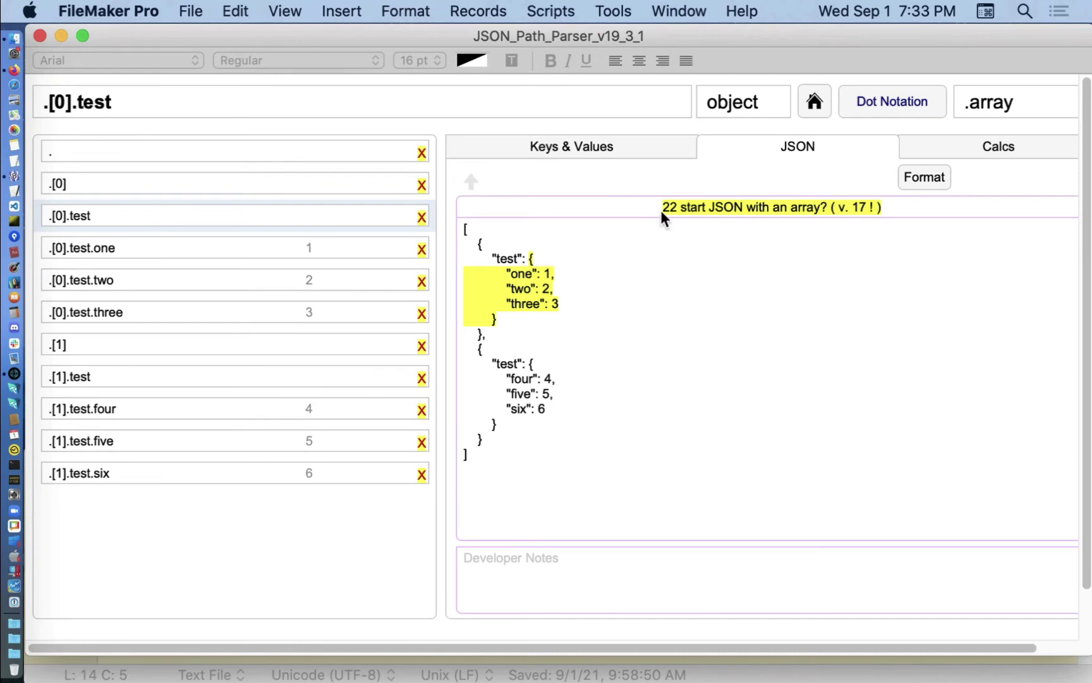
pyautogui.click(971, 152)
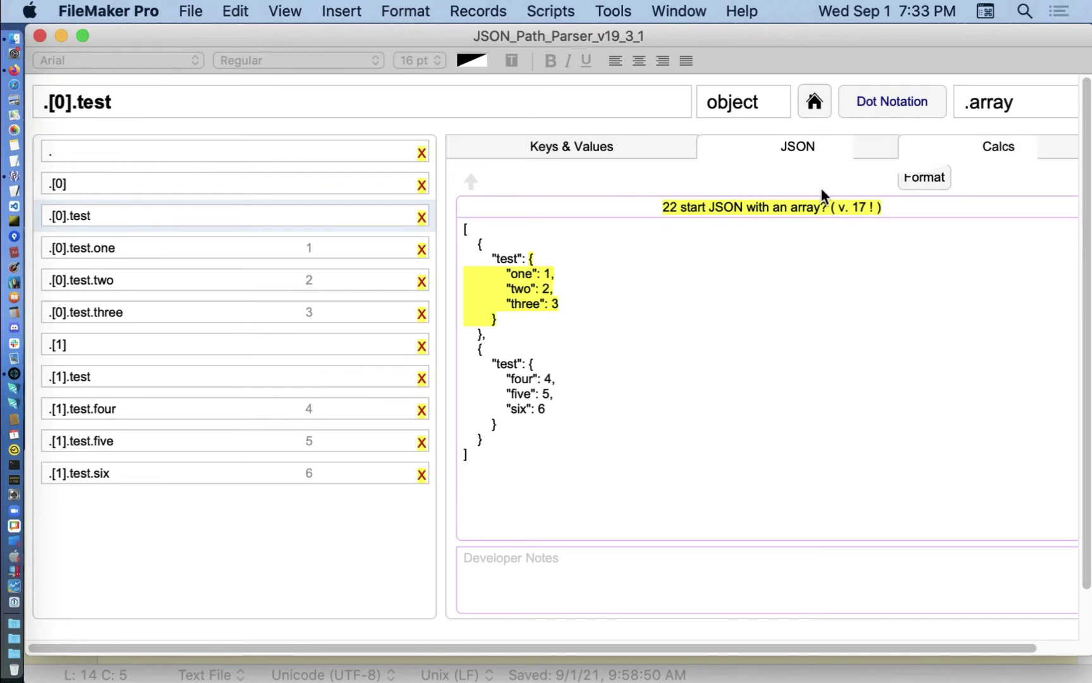
# Go through the calculations for the paths ".[0].test.one", ".[0].test.two" and ".[0].test.three"
pyautogui.click(132, 247)
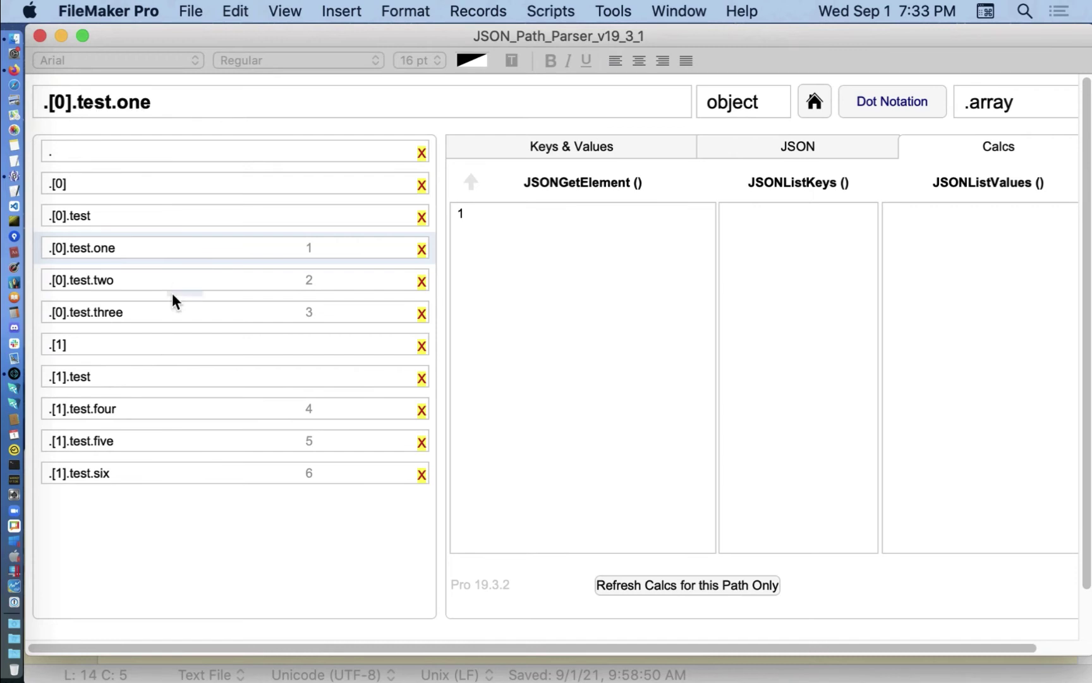
pyautogui.press('Down')
pyautogui.press('Down')
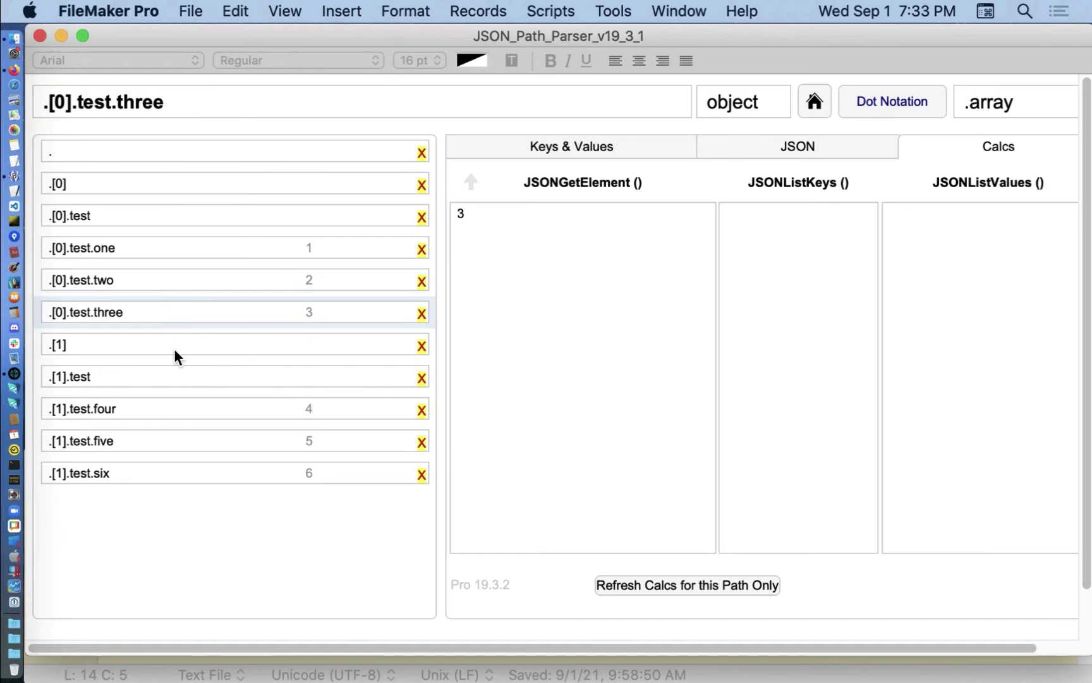
# Go through the calculations for the ".[1]" paths down to ".[1].test.six", and return to the JSON documents overview
pyautogui.press('Down')
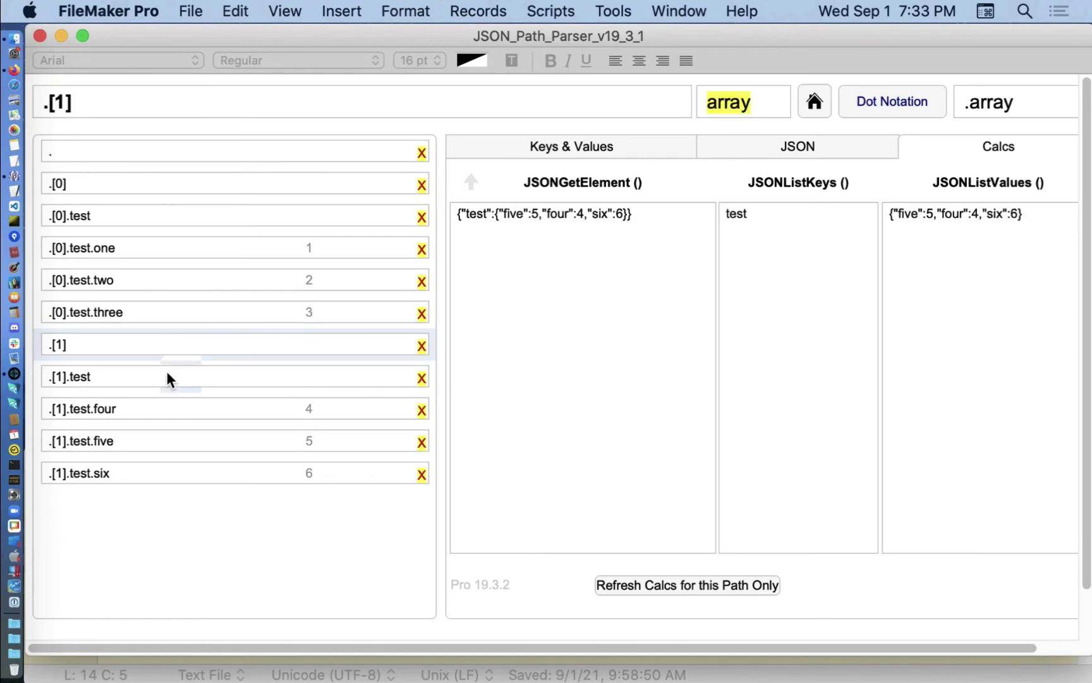
pyautogui.press('Down')
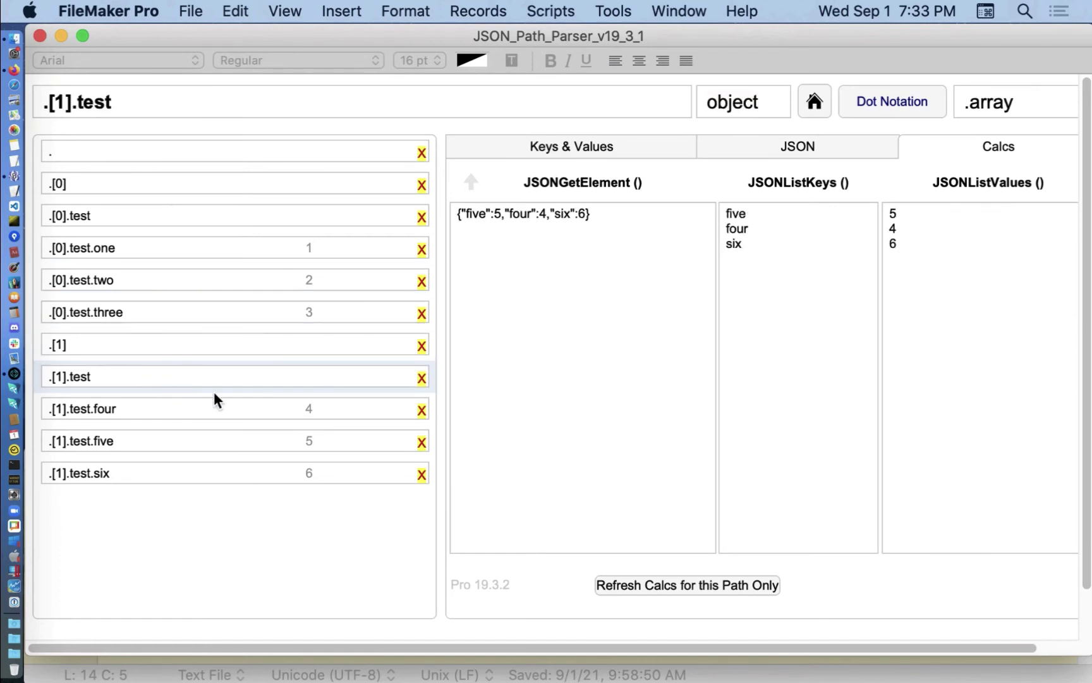
pyautogui.click(176, 436)
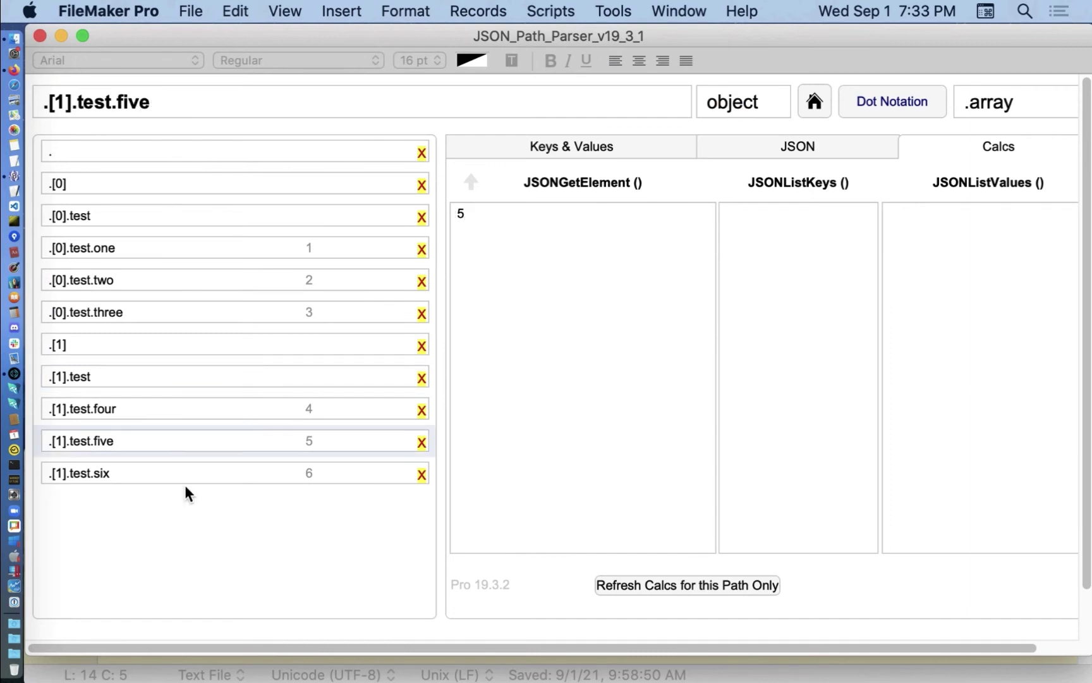
pyautogui.click(207, 108)
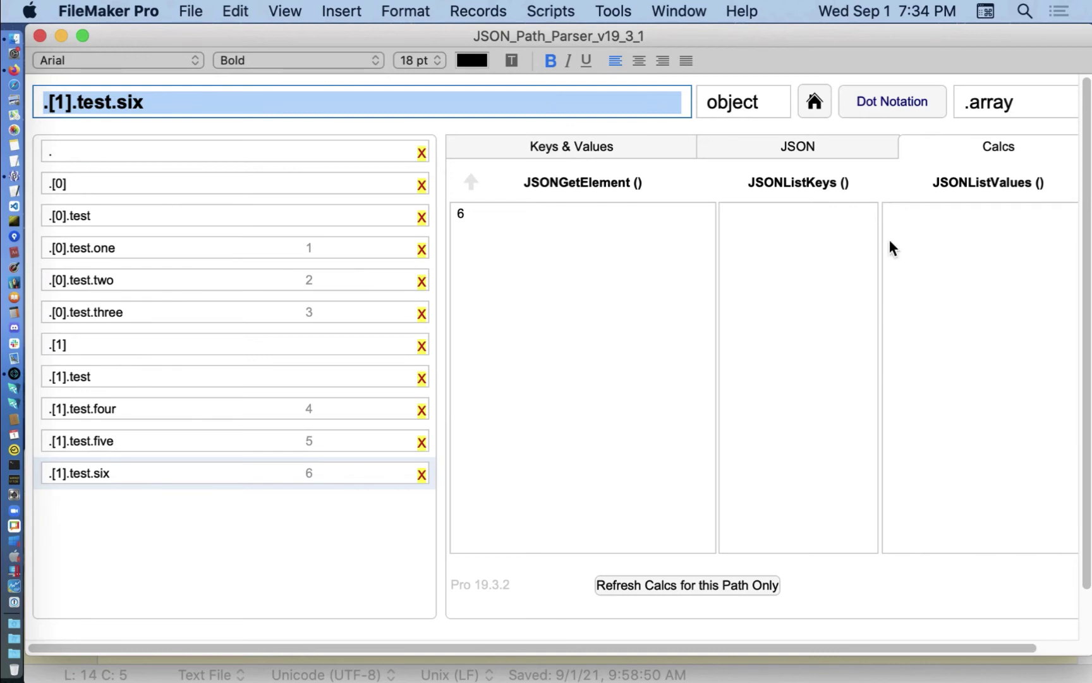
pyautogui.click(813, 107)
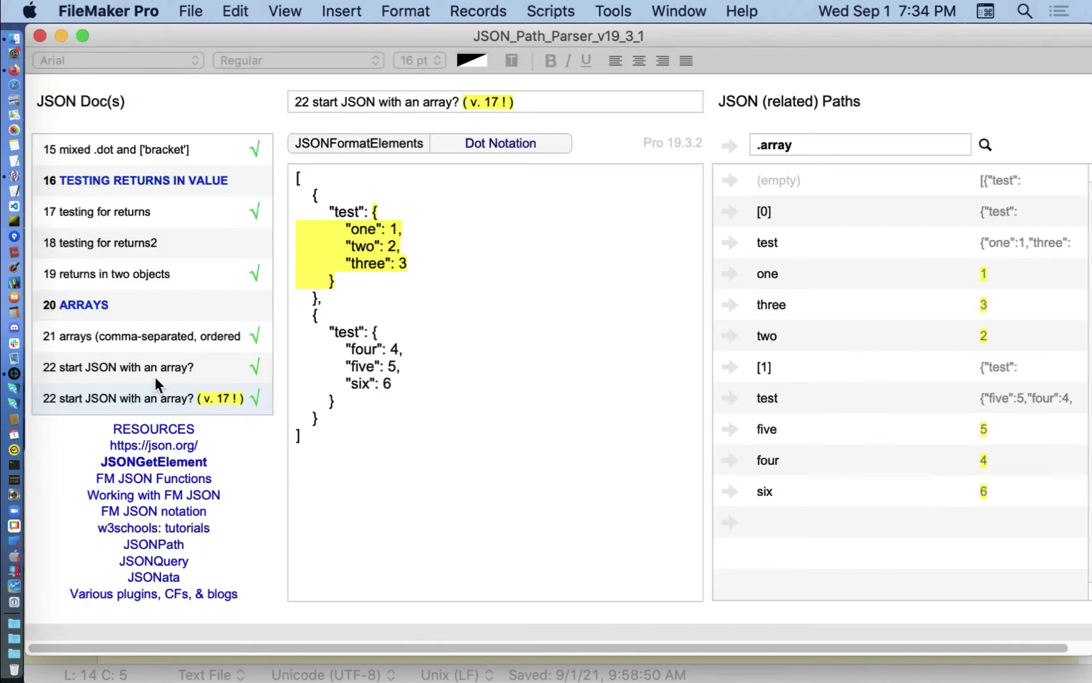
# Open the JSON document "23 Party test, Array(s) of Objects" and show its related paths in full dot notation
pyautogui.scroll(-3, 116, 250)
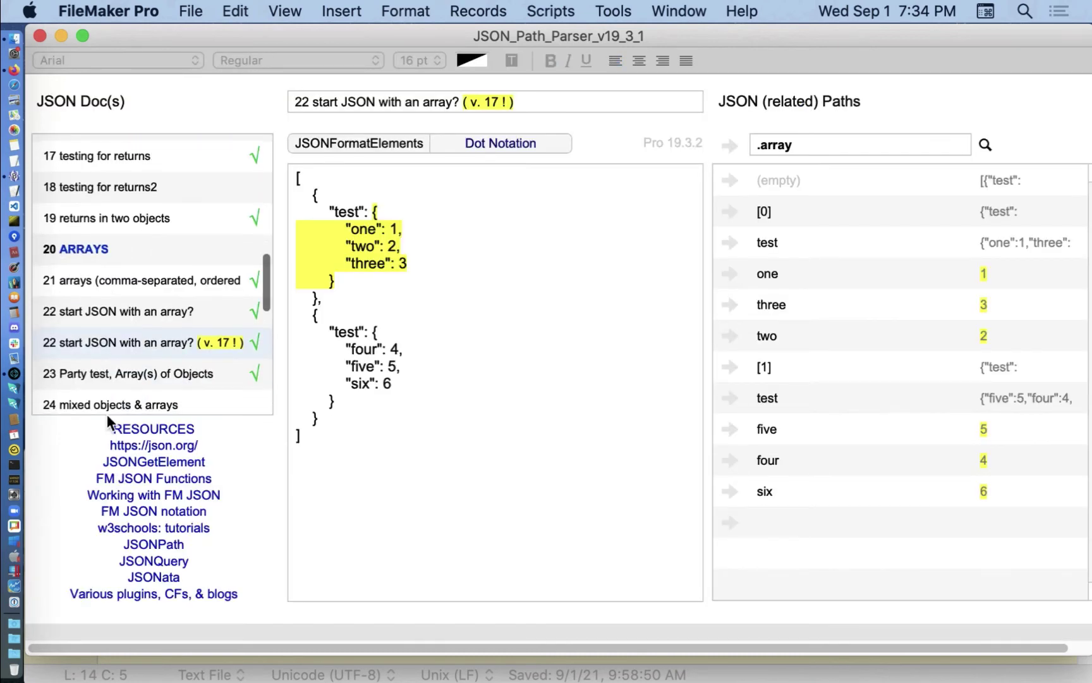
pyautogui.click(93, 359)
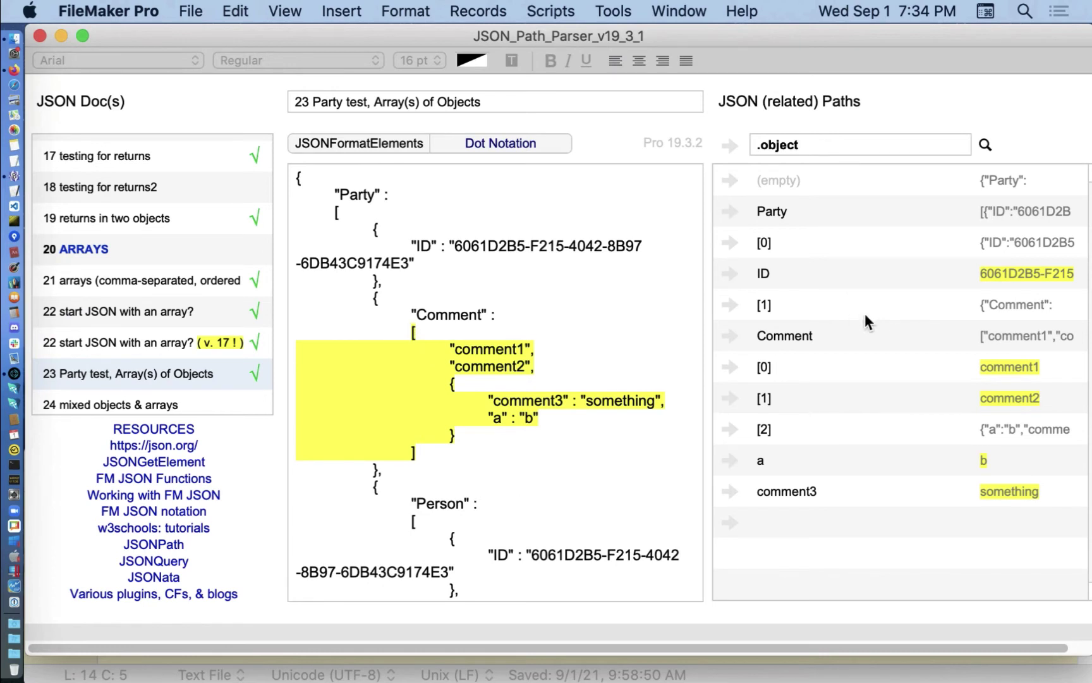
pyautogui.click(435, 314)
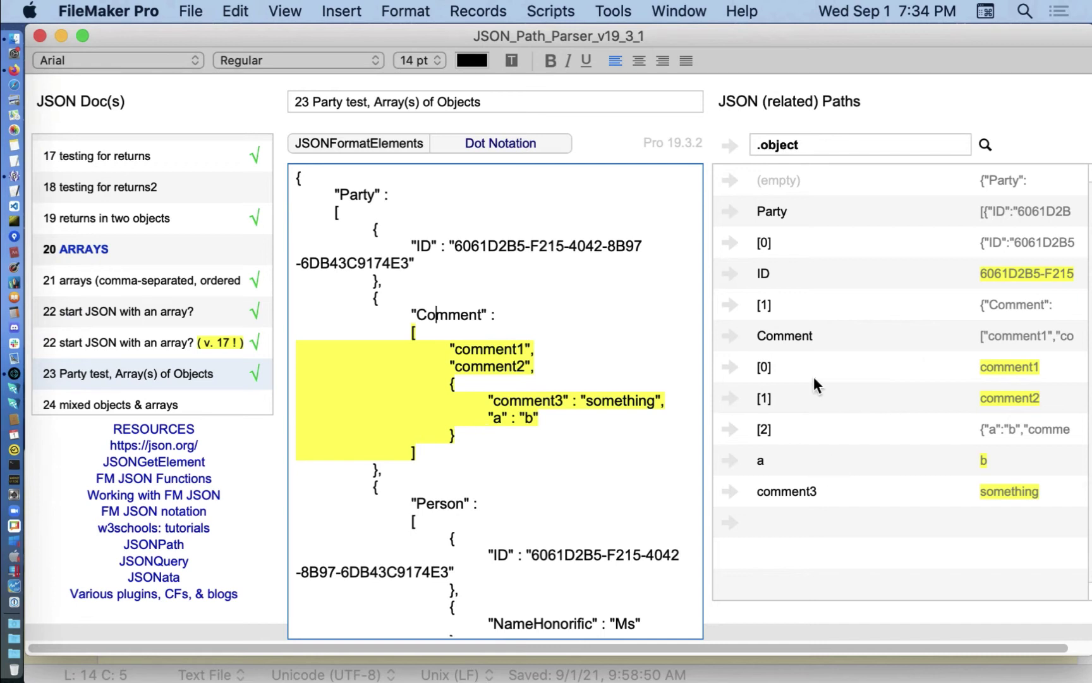
pyautogui.click(981, 145)
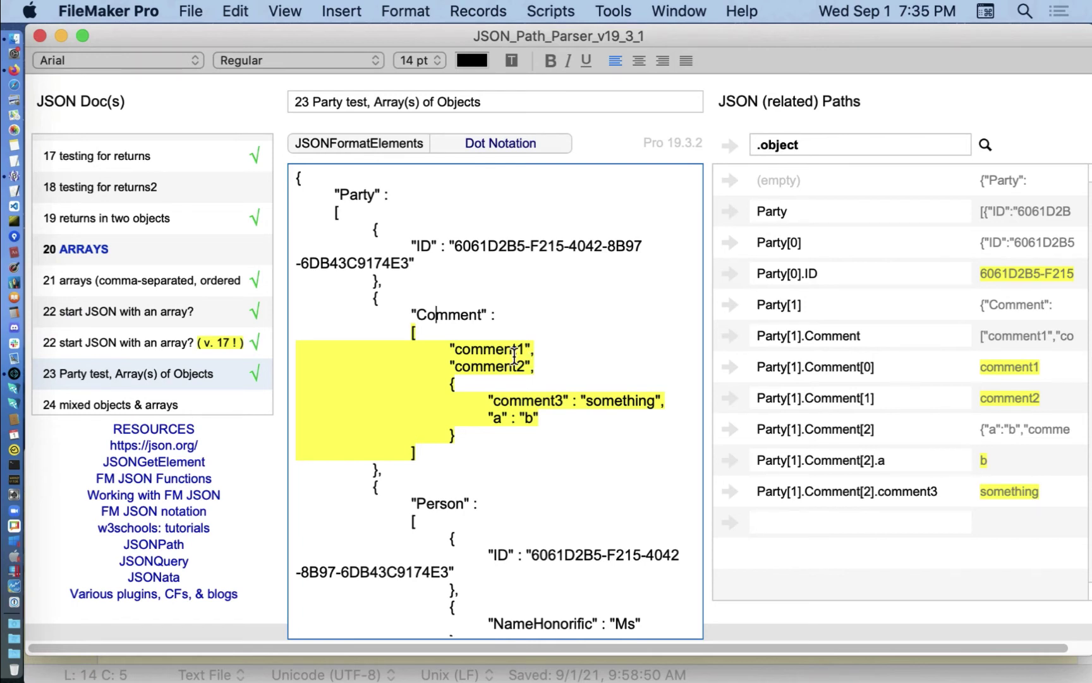
# Compare the Party[1].Comment array paths and values with the matching comment entries in the JSON text, including the nested object
pyautogui.click(909, 366)
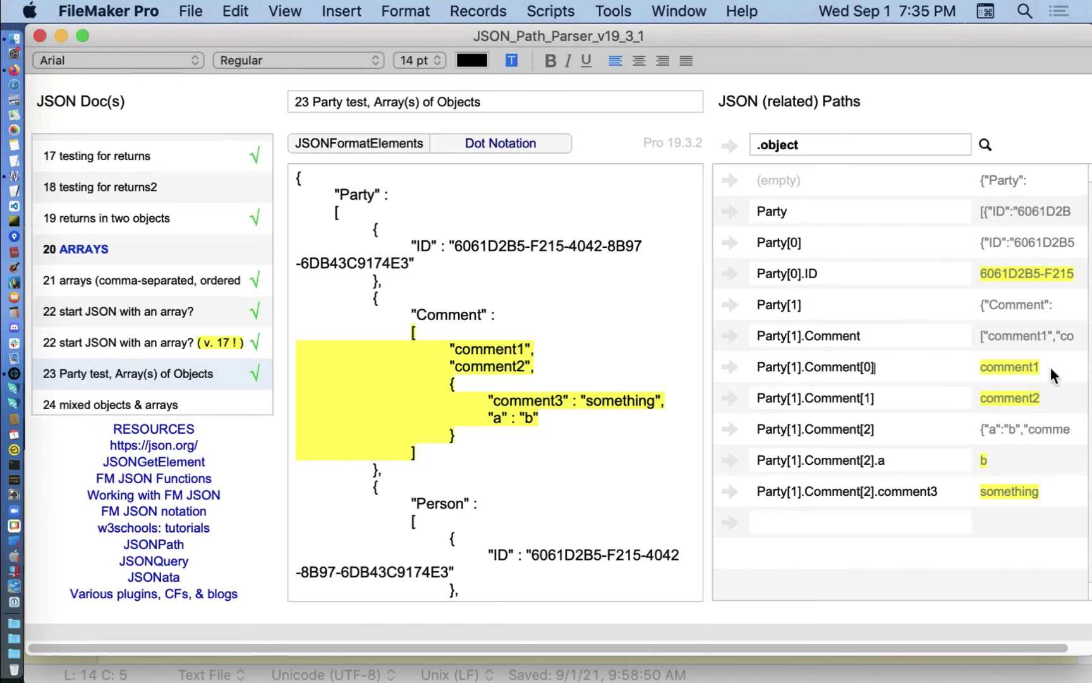
pyautogui.click(895, 383)
pyautogui.click(469, 365)
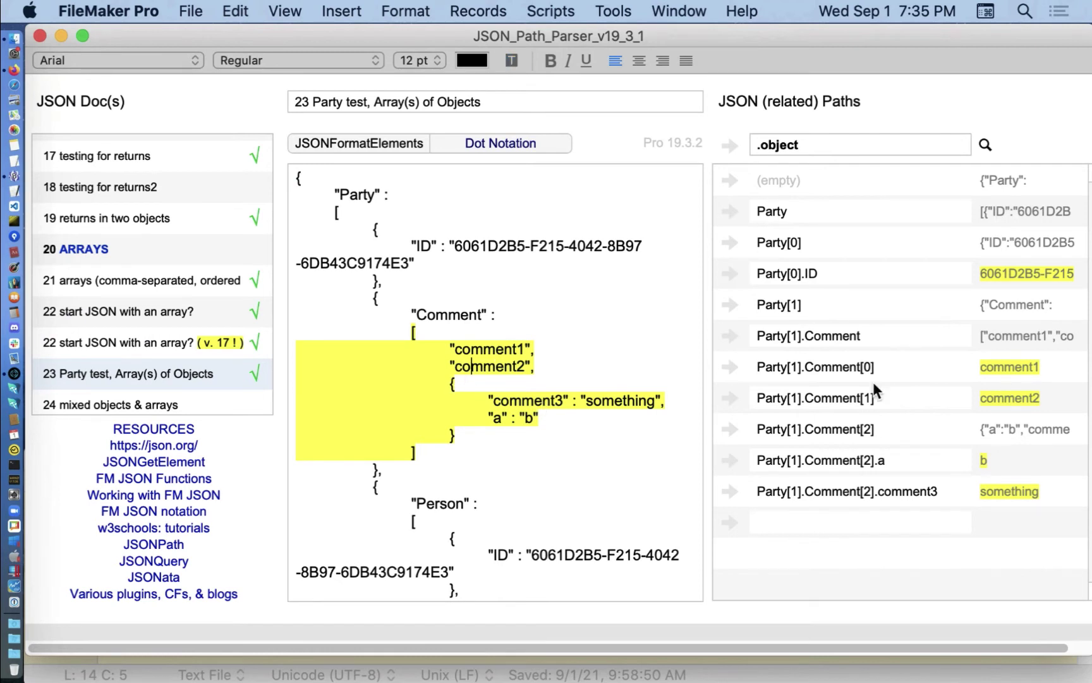
pyautogui.click(891, 394)
pyautogui.moveTo(456, 383); pyautogui.dragTo(571, 444)
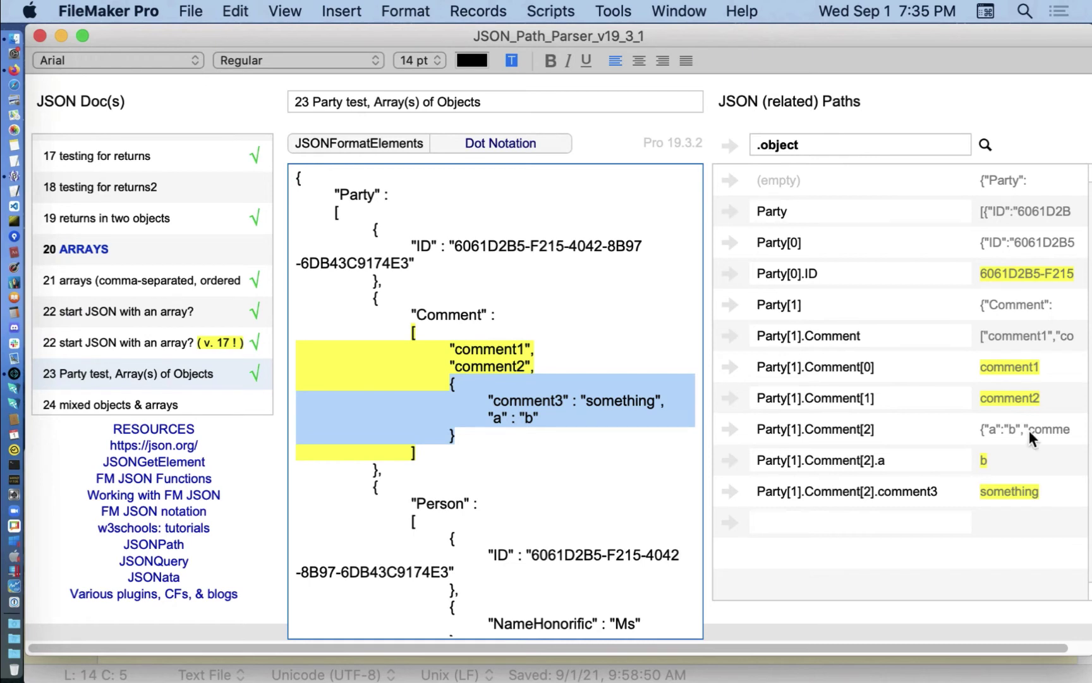
pyautogui.click(1010, 460)
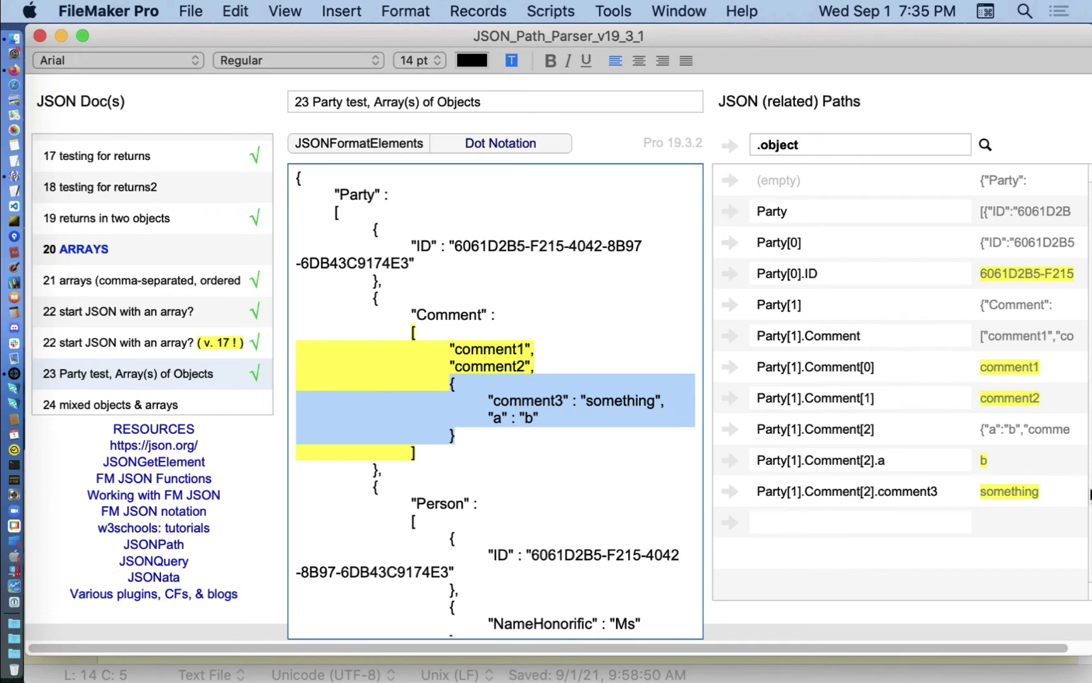
pyautogui.click(908, 460)
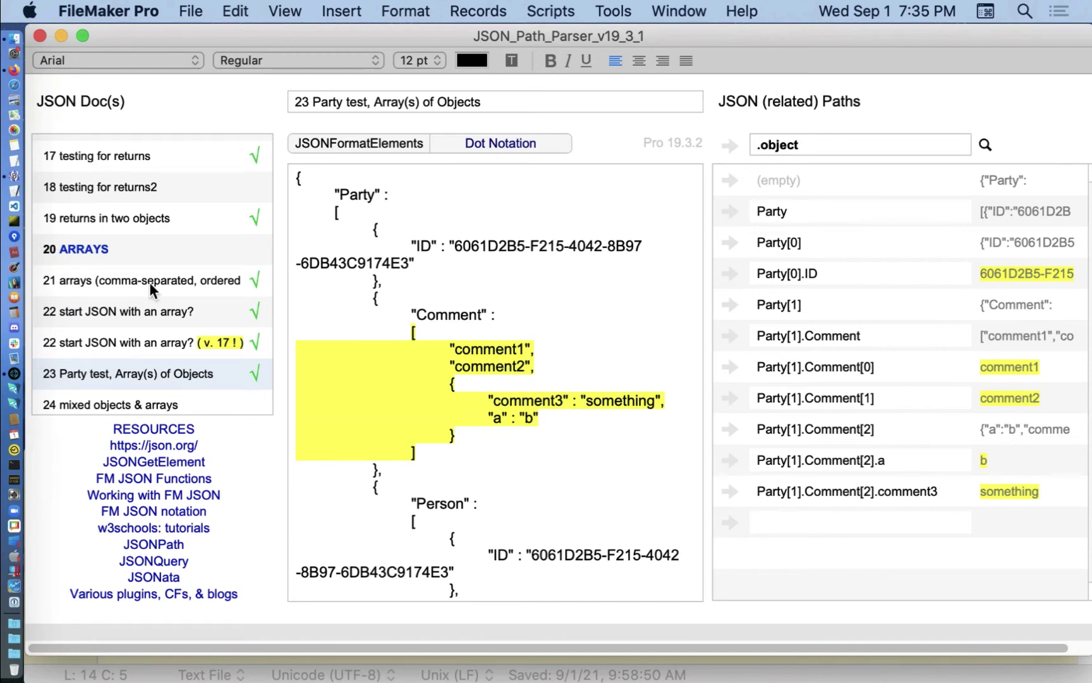
# Open the document "24 mixed objects & arrays" in the path parser and begin getting the paths of its JSON
pyautogui.scroll(-2, 149, 306)
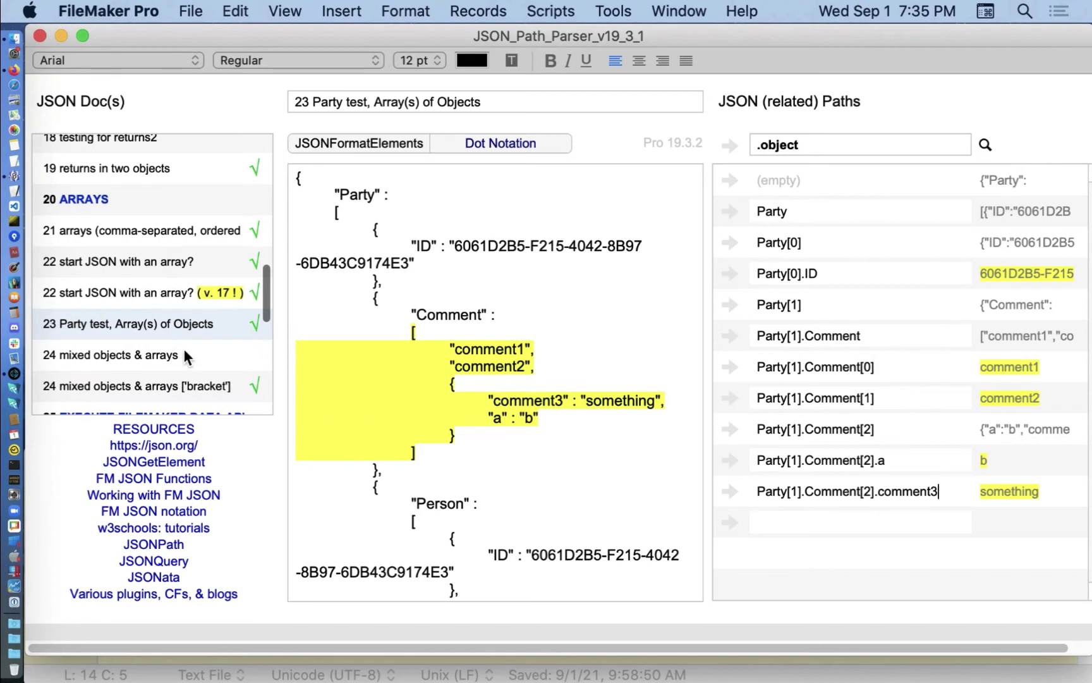
pyautogui.click(206, 350)
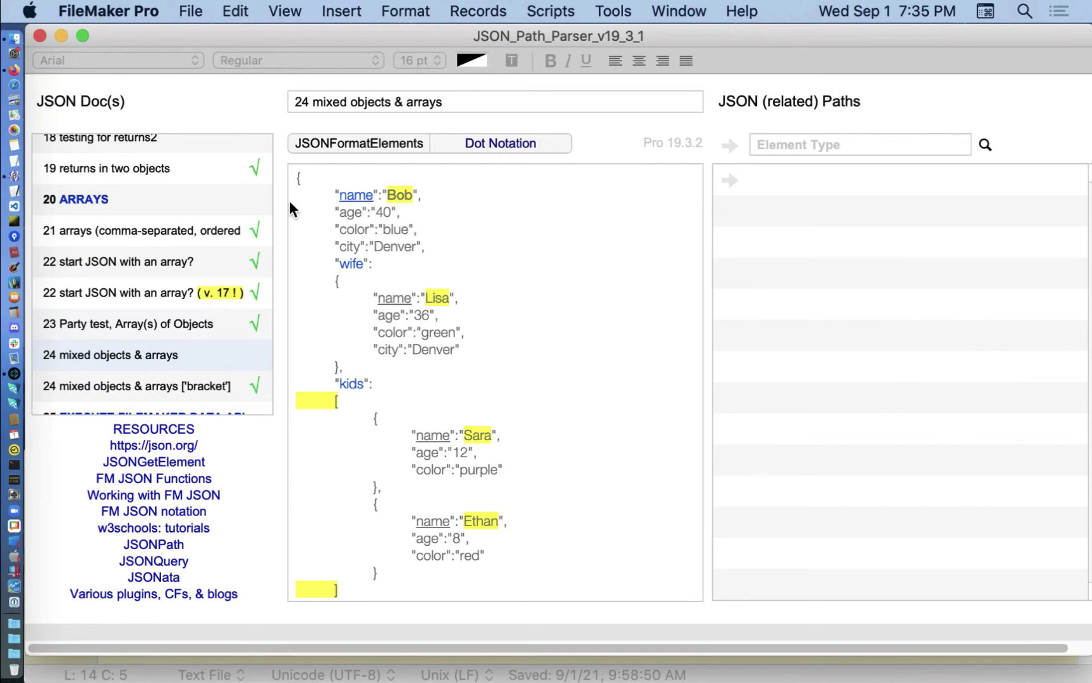
pyautogui.doubleClick(297, 177)
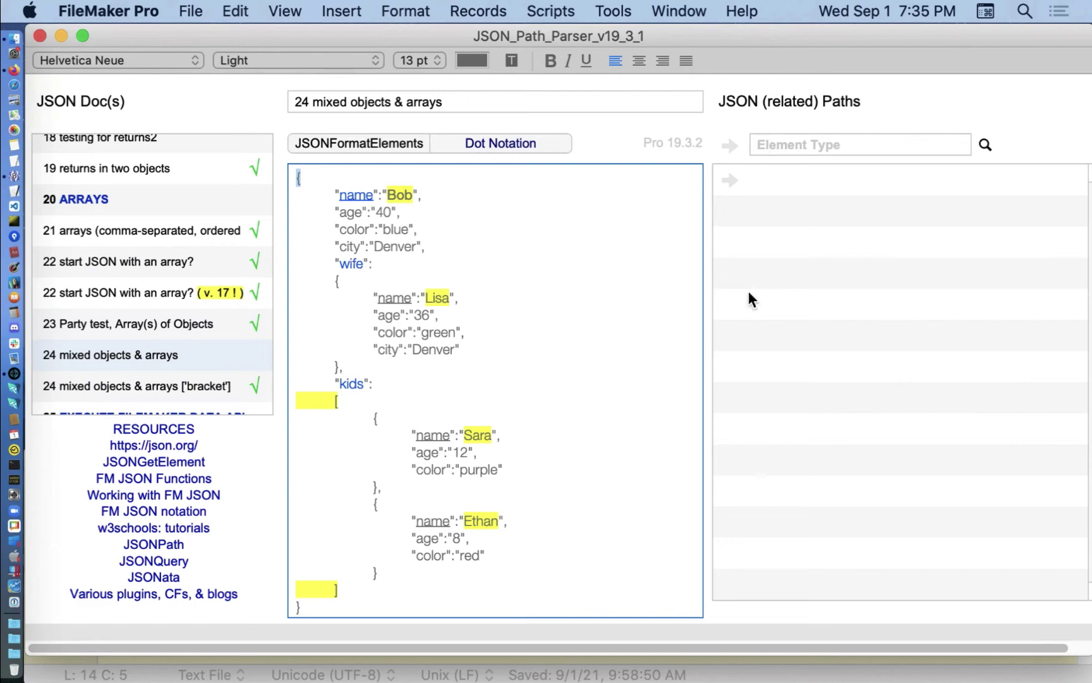
pyautogui.click(726, 140)
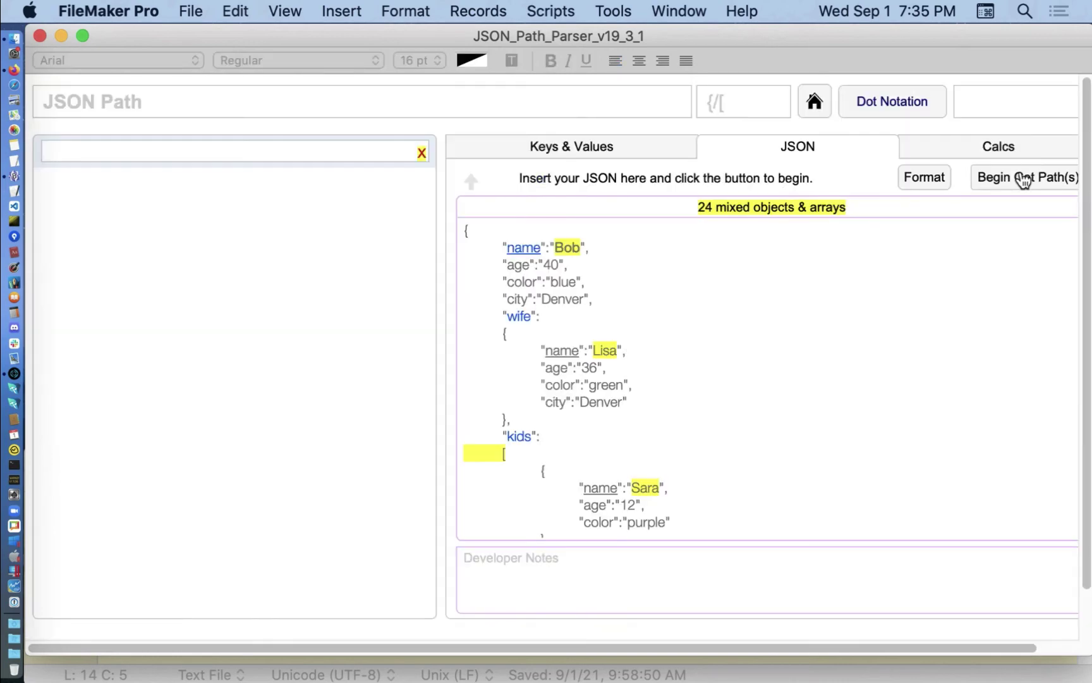
pyautogui.click(1025, 178)
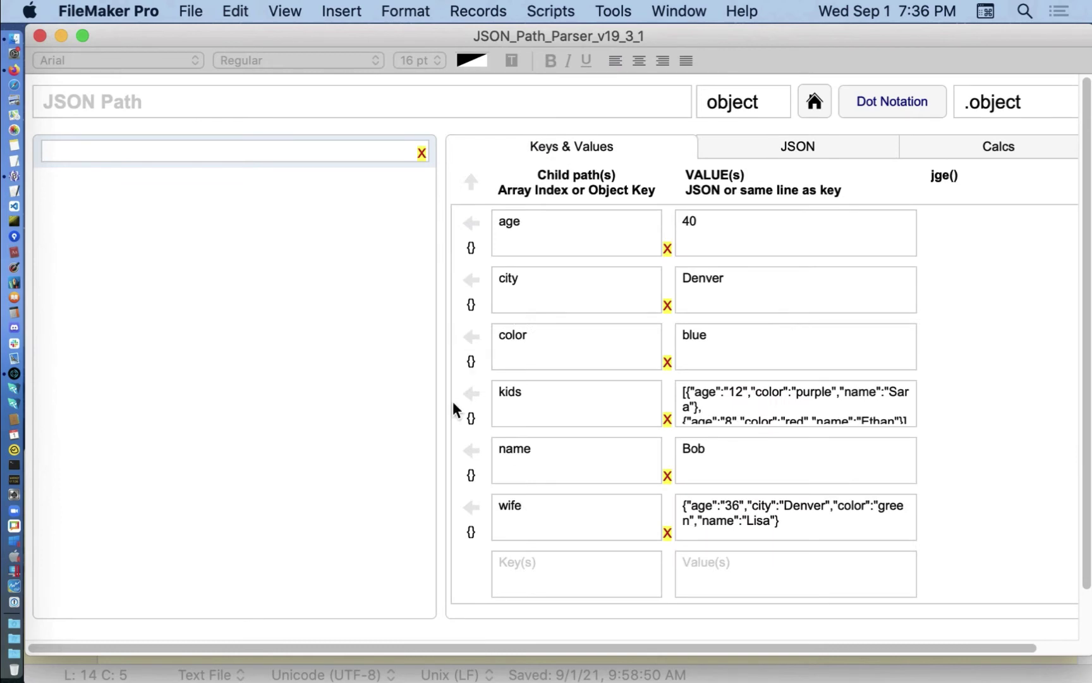
# Add the paths name, wife and wife.name from the keys, and return to the root object
pyautogui.click(468, 451)
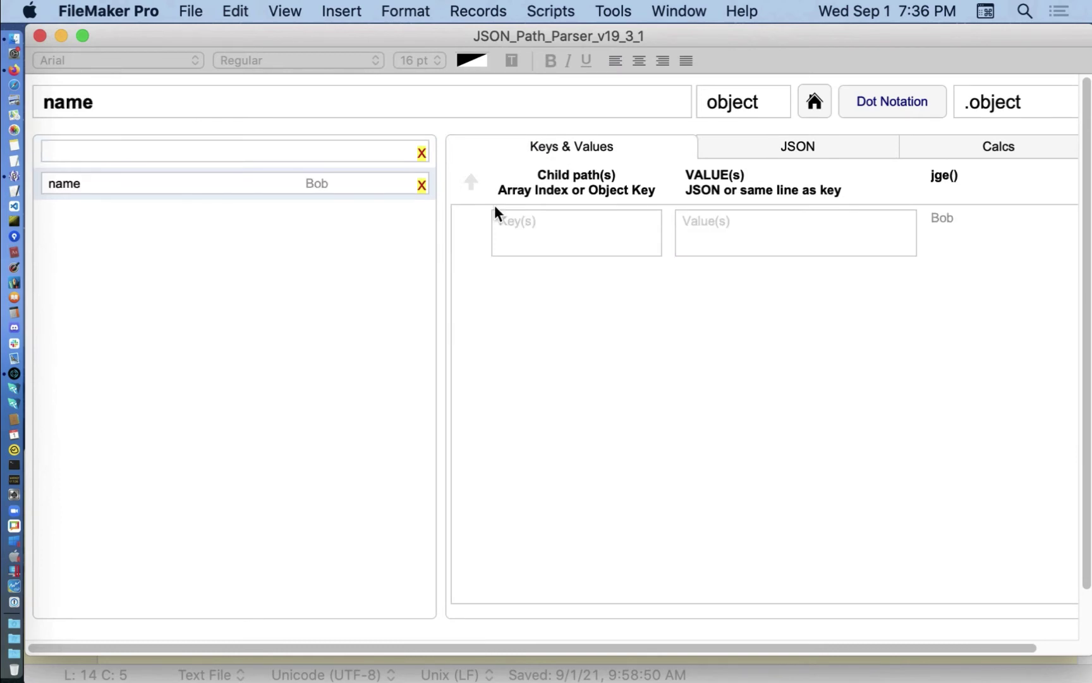
pyautogui.click(463, 177)
pyautogui.click(474, 504)
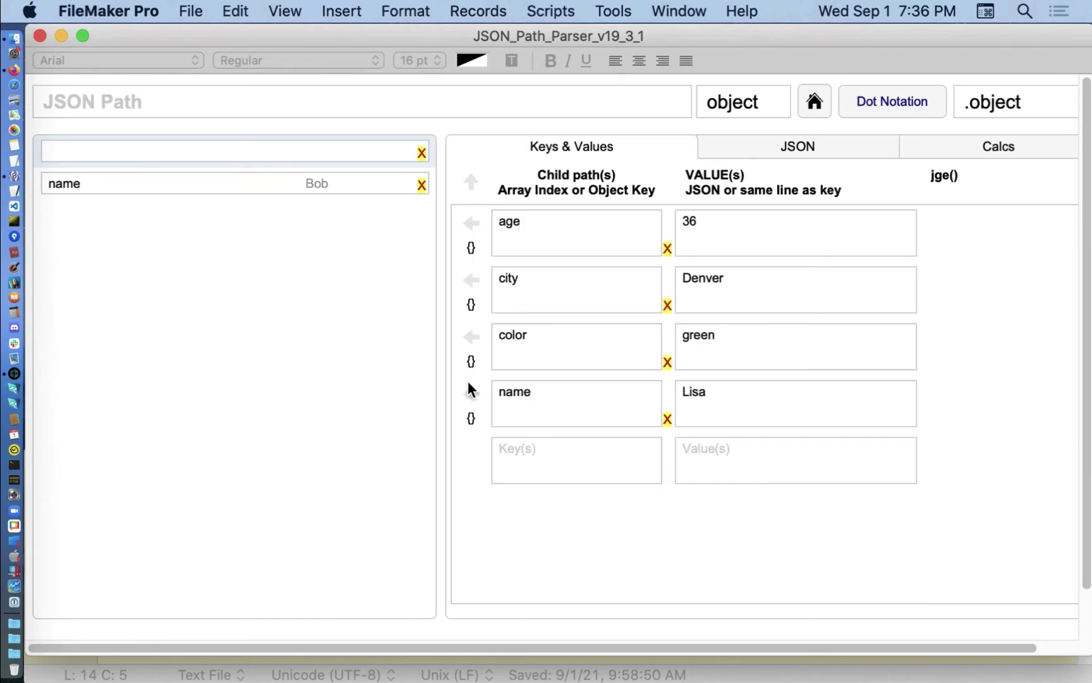
pyautogui.click(469, 395)
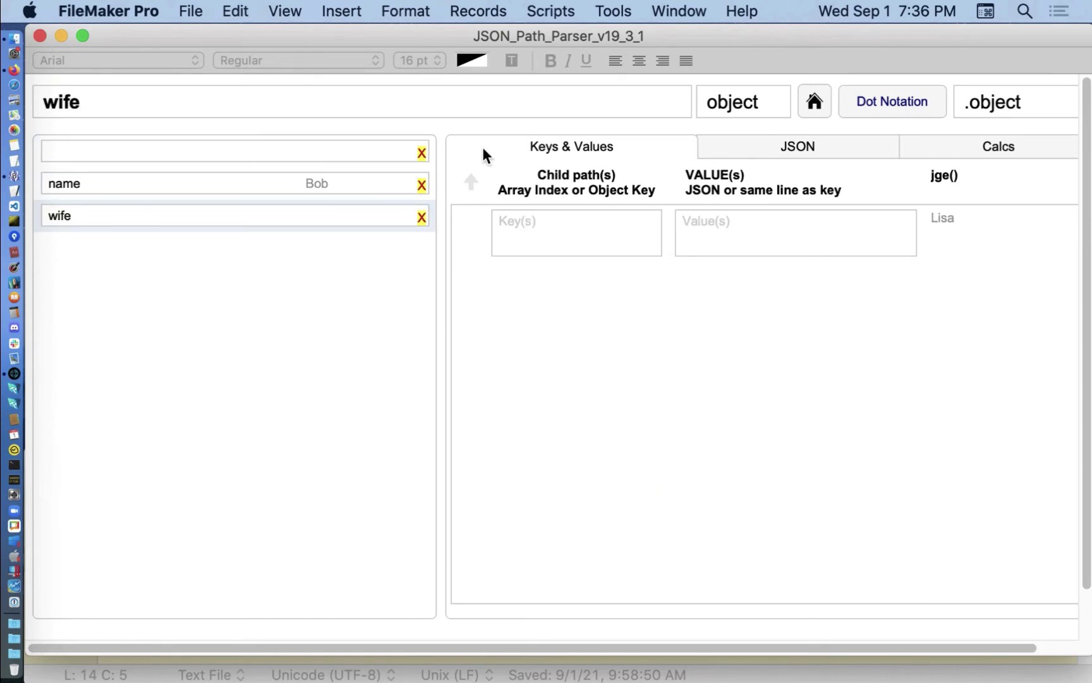
pyautogui.click(463, 177)
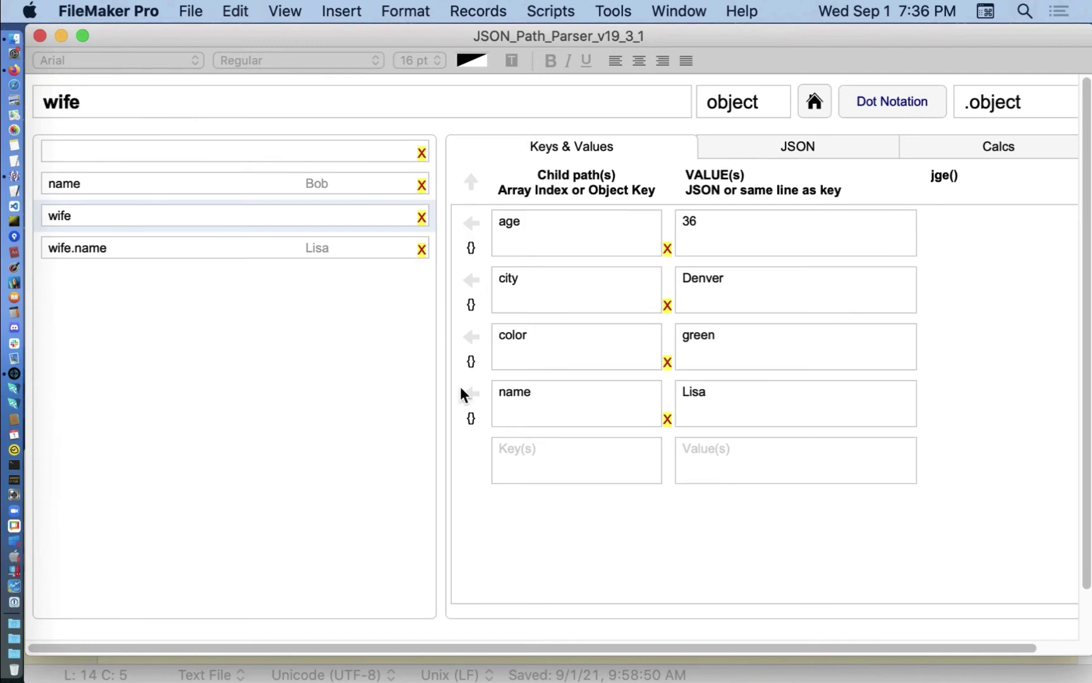
pyautogui.click(471, 182)
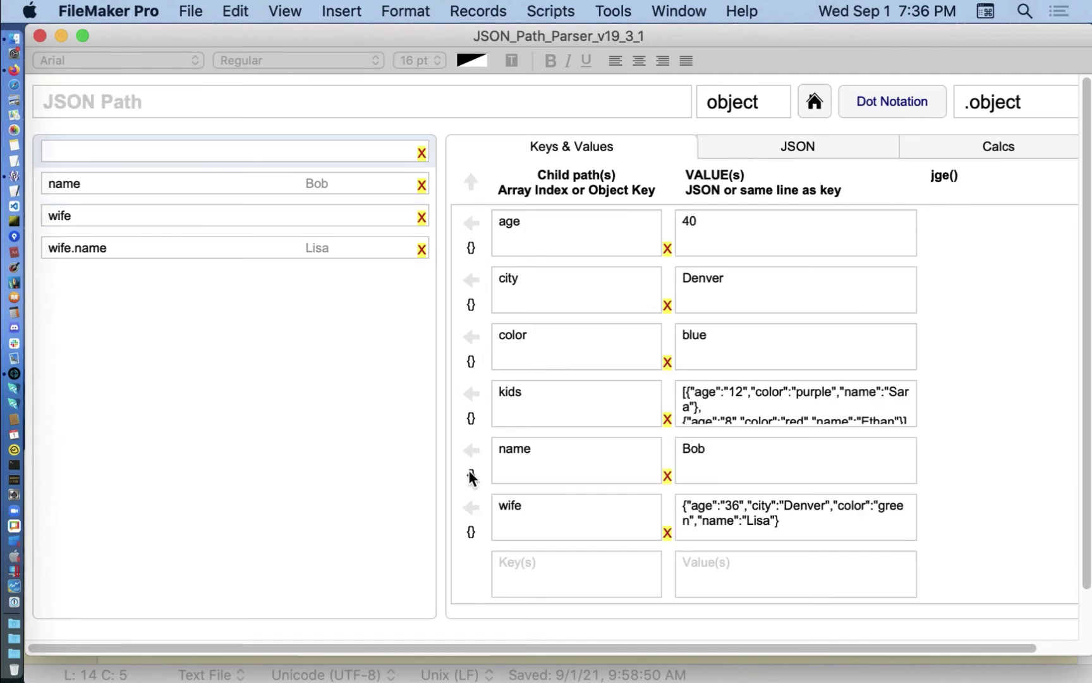
# Add the paths kids, kids[0] and kids[0].name for the first entry of the kids array
pyautogui.click(464, 395)
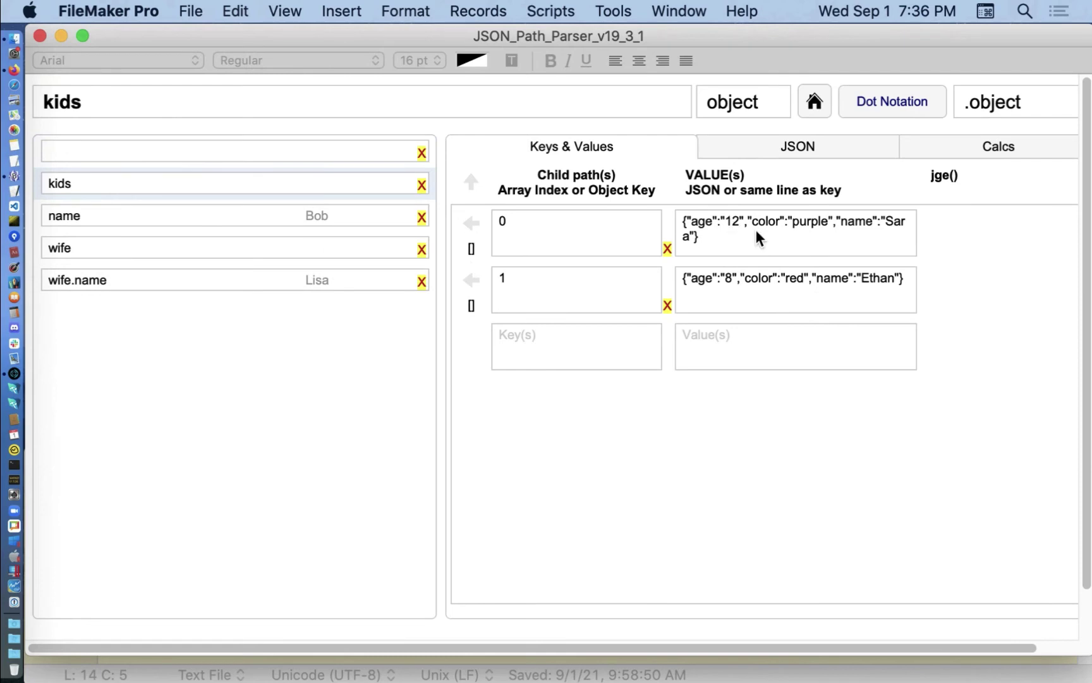
pyautogui.click(557, 224)
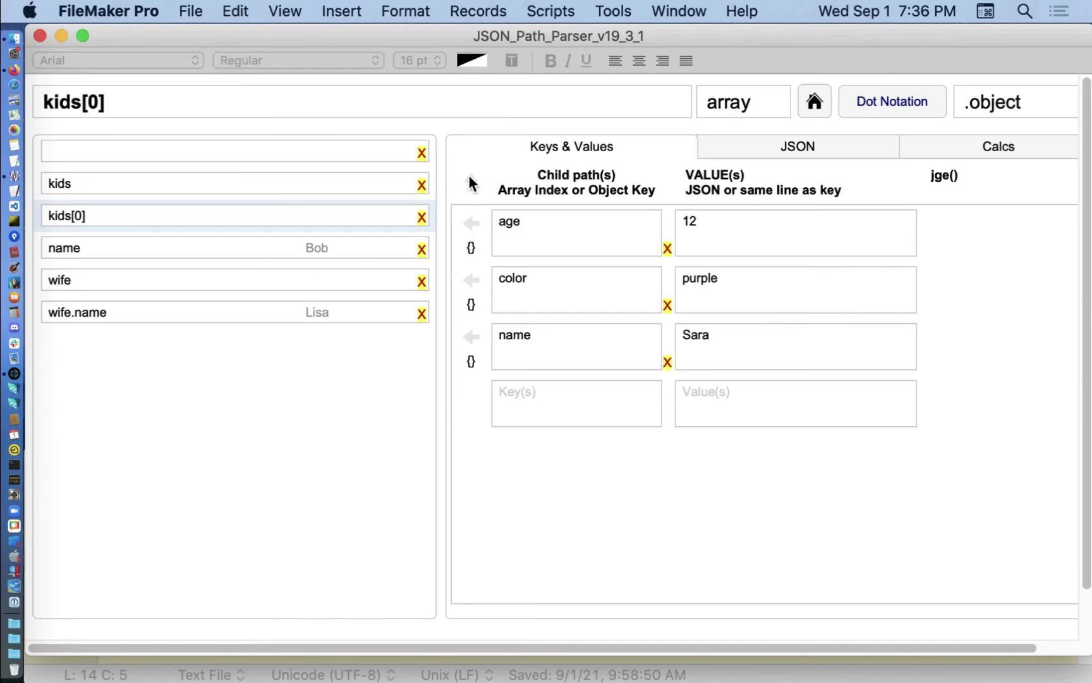
pyautogui.click(468, 221)
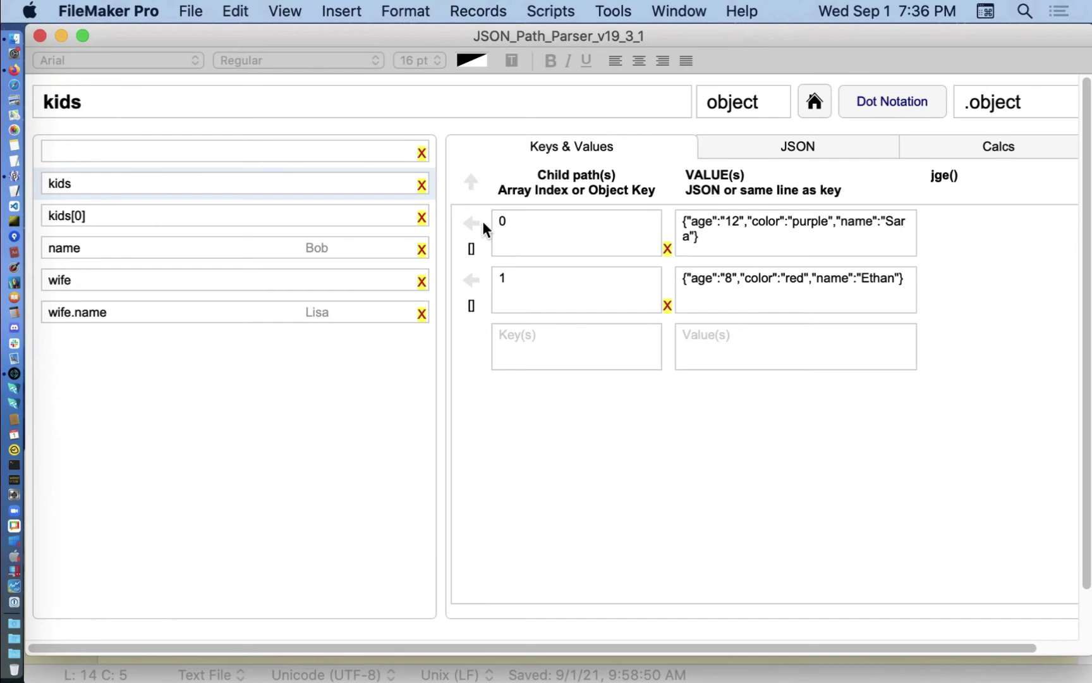
pyautogui.click(517, 222)
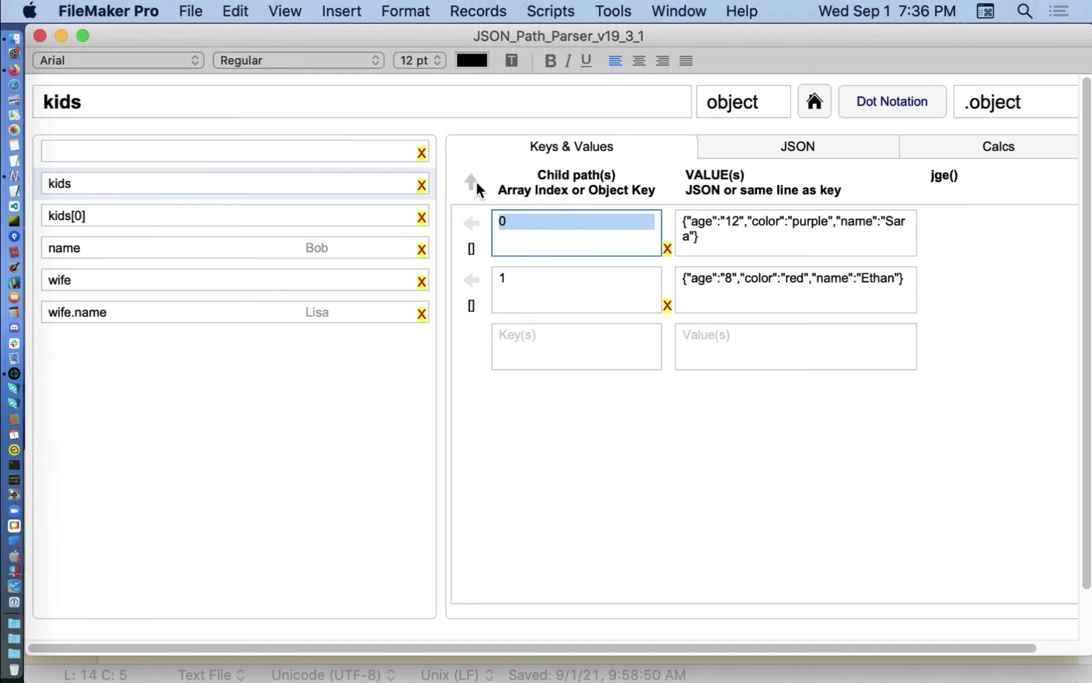
pyautogui.click(471, 222)
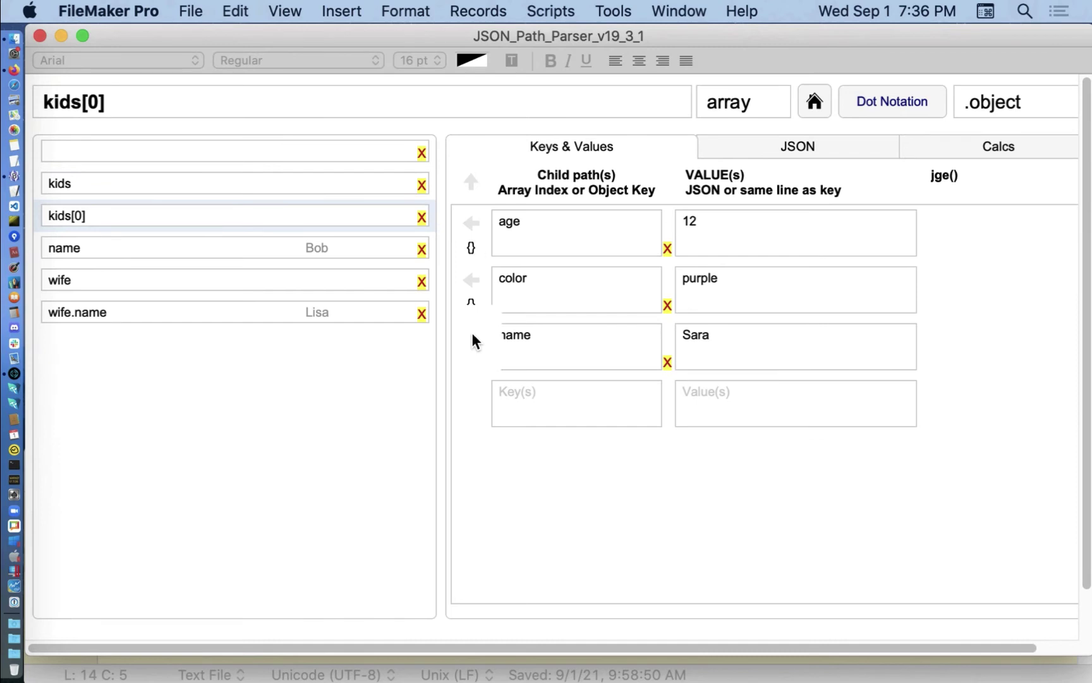
pyautogui.click(472, 336)
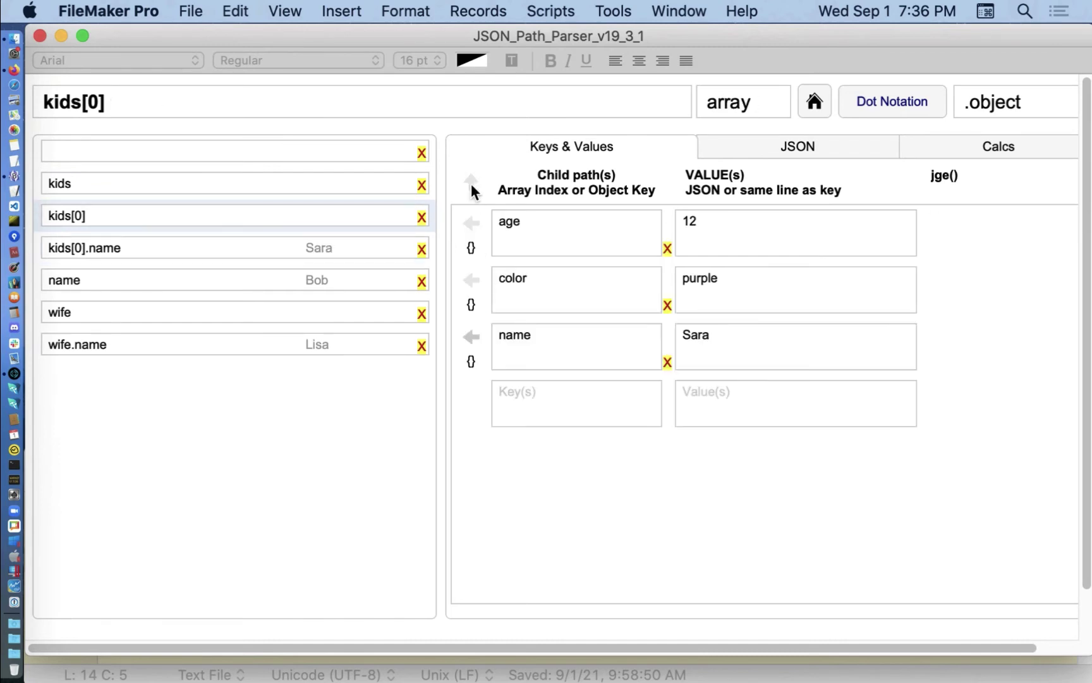
# Add the paths kids[1] and kids[1].name for the second kids entry, and return to the home view of documents
pyautogui.click(471, 183)
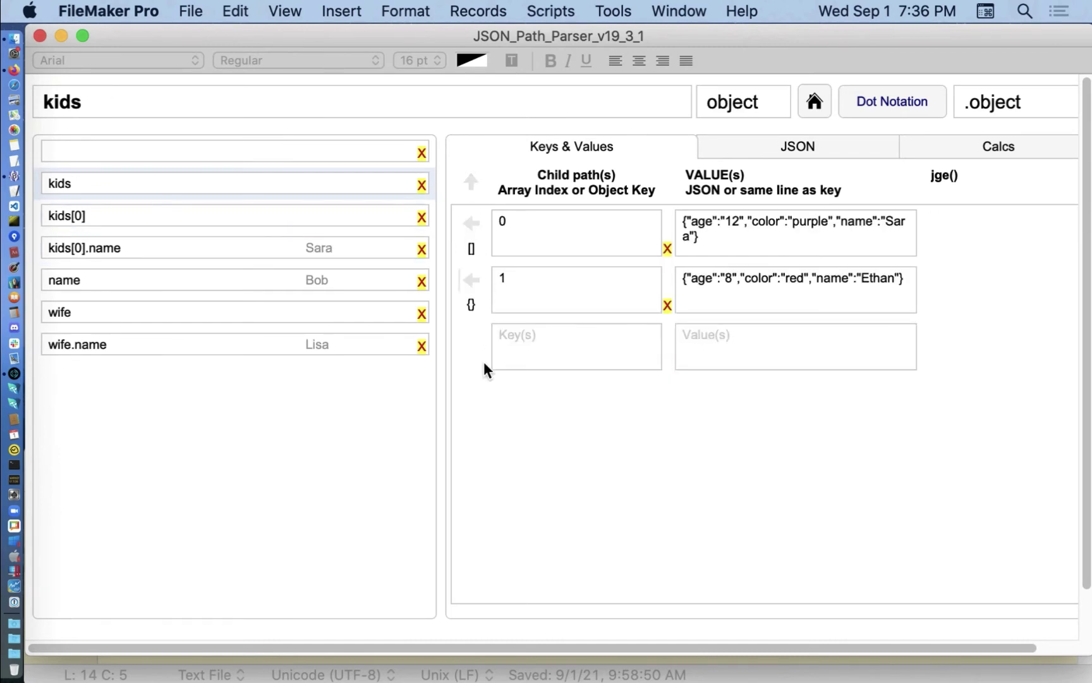
pyautogui.click(471, 340)
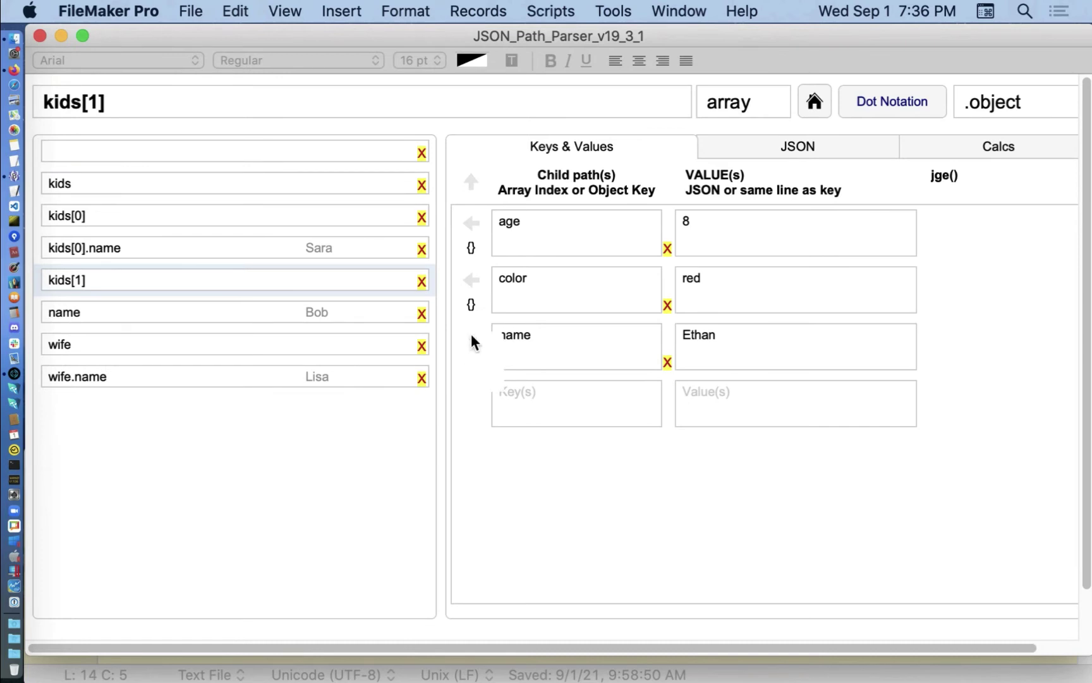
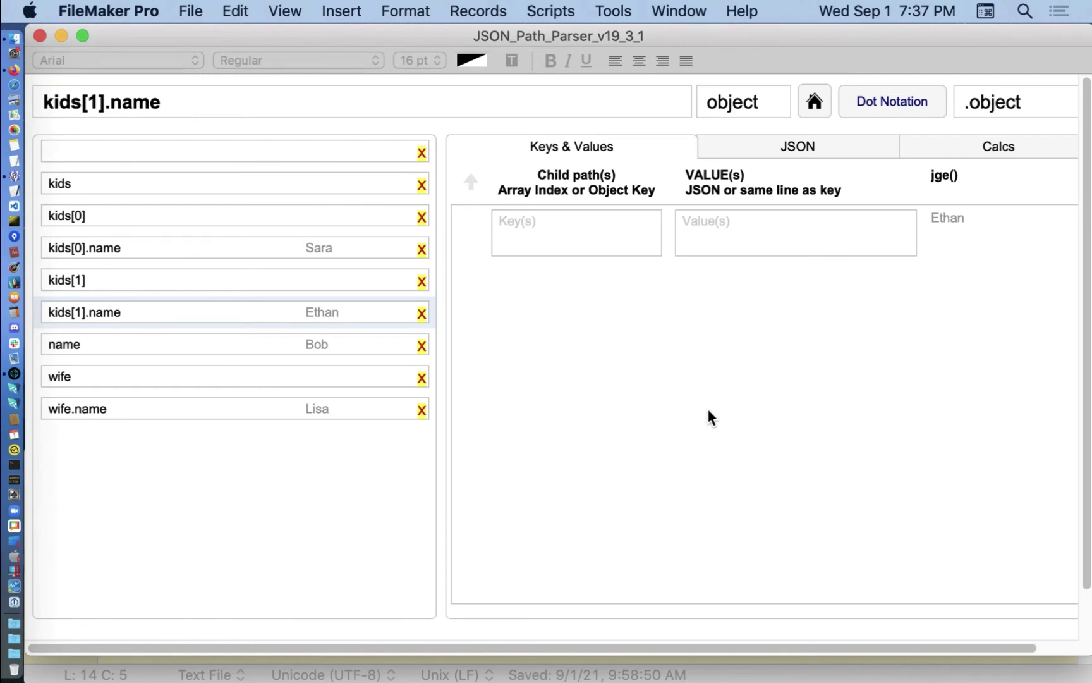
pyautogui.click(810, 102)
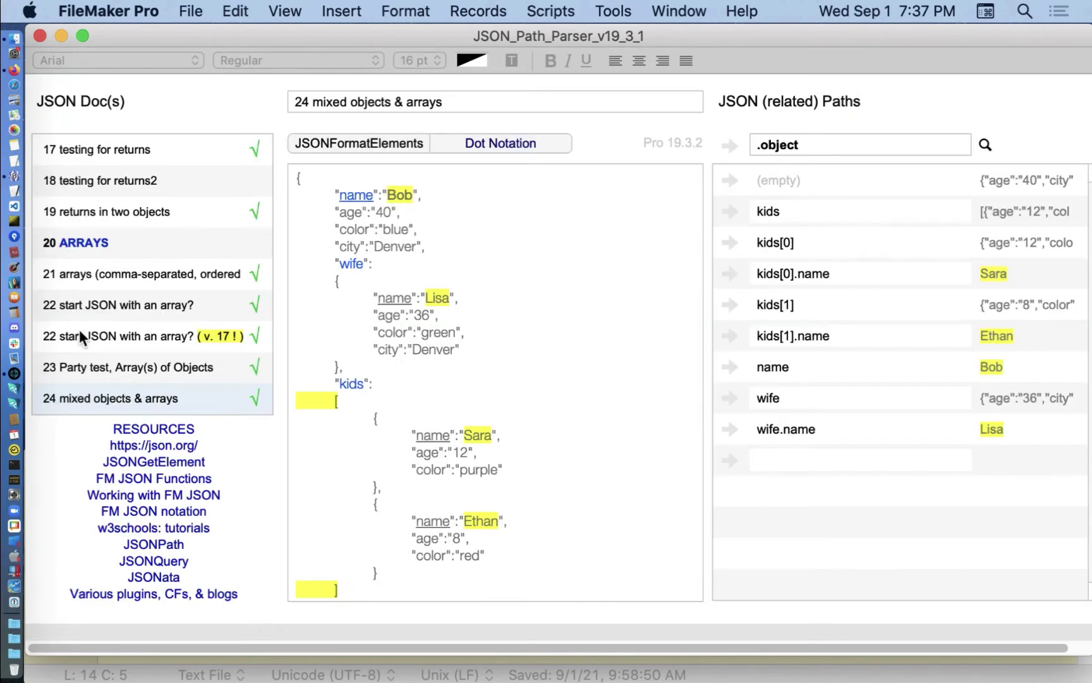
# Open the document "24 mixed objects & arrays ['bracket']" and inspect its bracket-notation path ['kids'][0]['name']
pyautogui.scroll(-1, 79, 327)
pyautogui.scroll(-2, 80, 327)
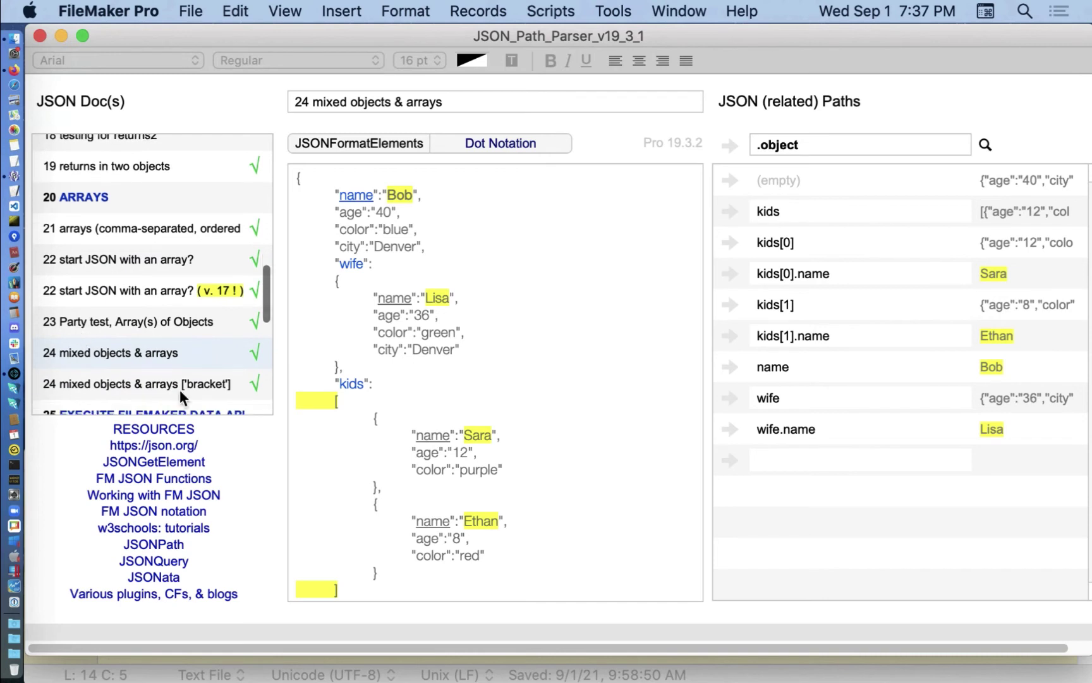
pyautogui.click(153, 378)
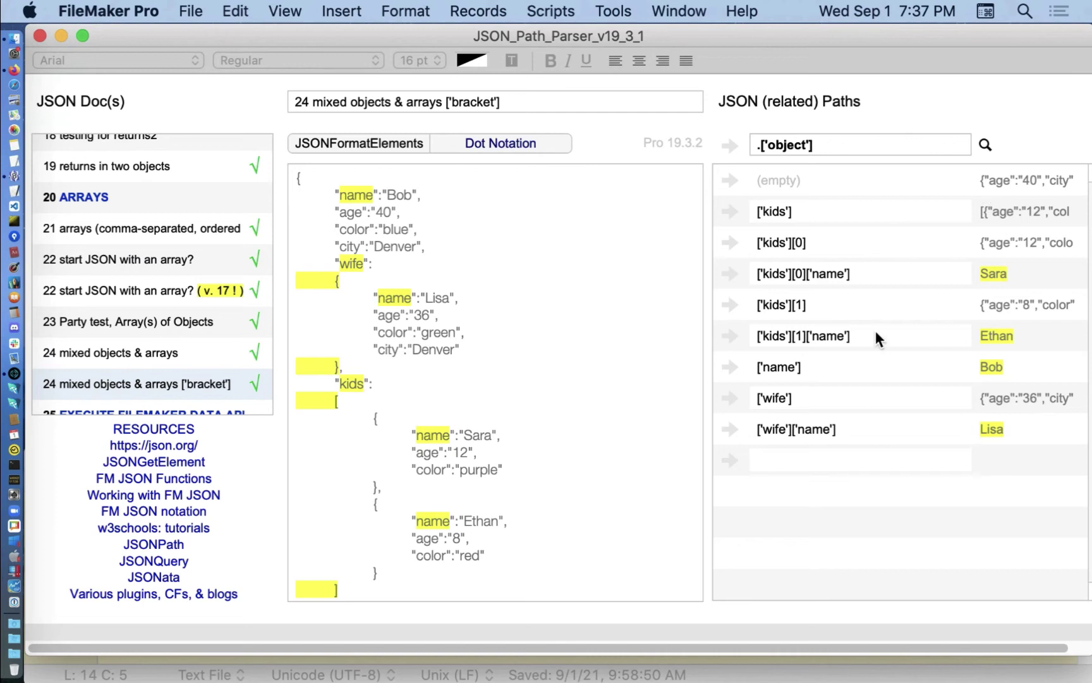
pyautogui.click(861, 273)
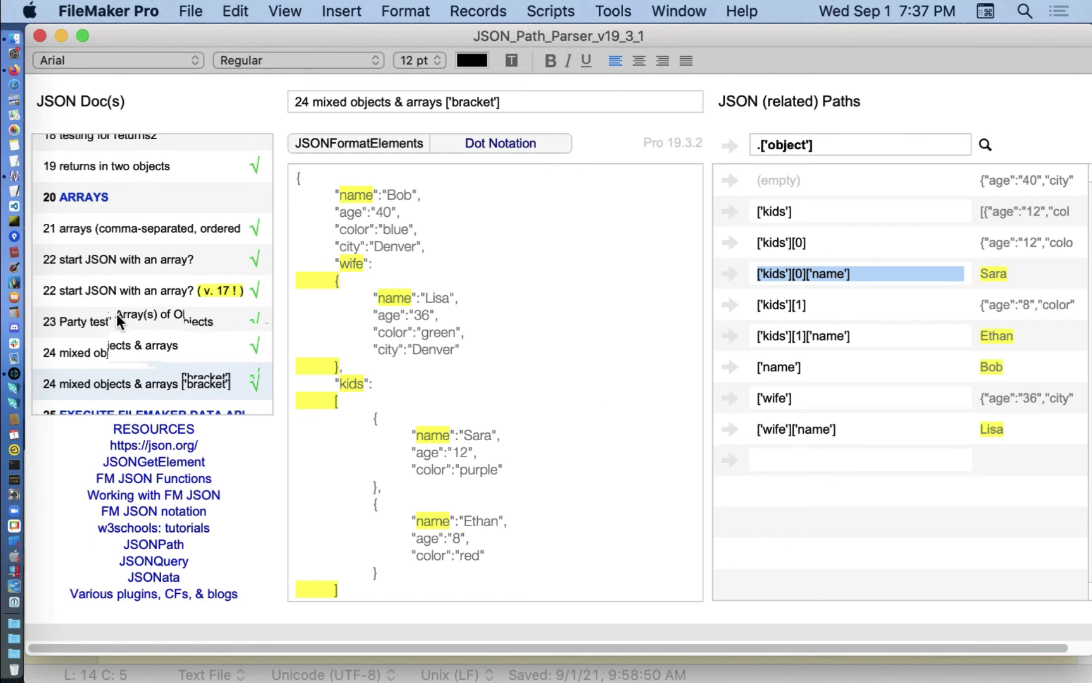
# Open the document "26 eDAPI records with no portals" under Execute FileMaker Data API to view its JSON and paths
pyautogui.scroll(-1, 116, 312)
pyautogui.scroll(-2, 115, 311)
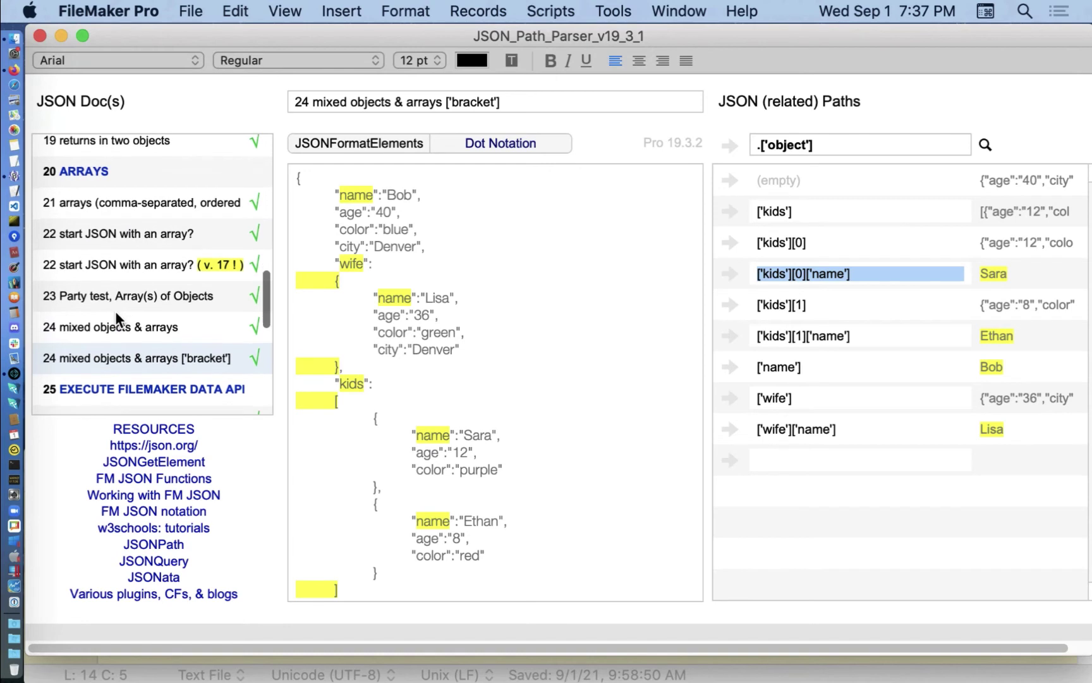
pyautogui.scroll(-5, 115, 311)
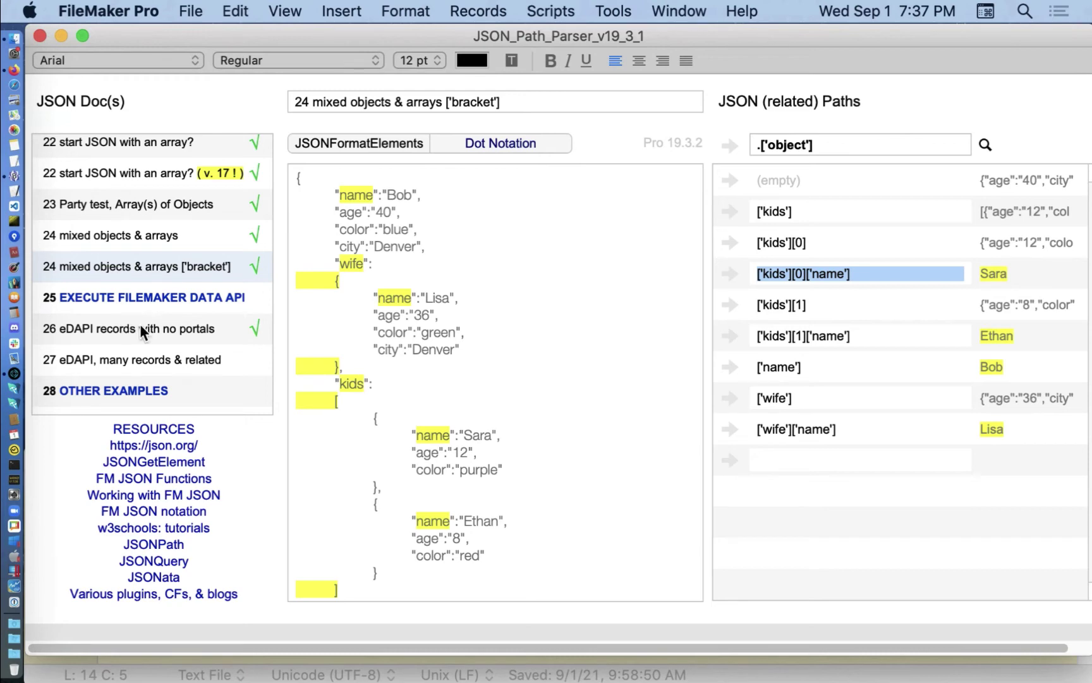
pyautogui.click(202, 317)
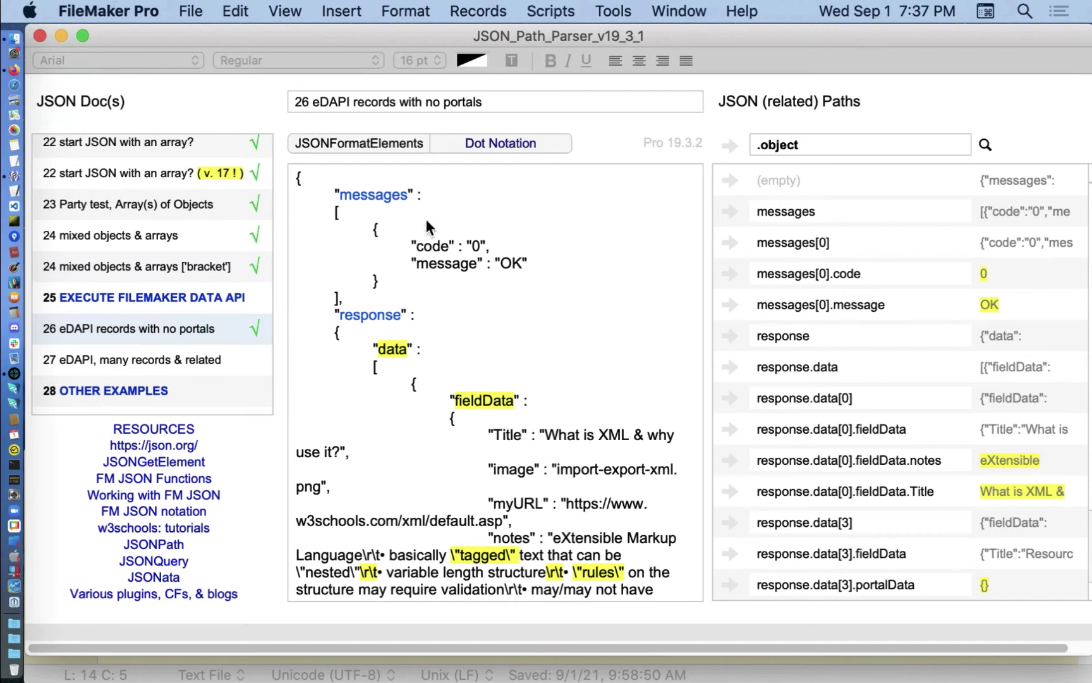
# Examine the messages array and the nested response, data and fieldData keys at the start of the JSON
pyautogui.click(376, 196)
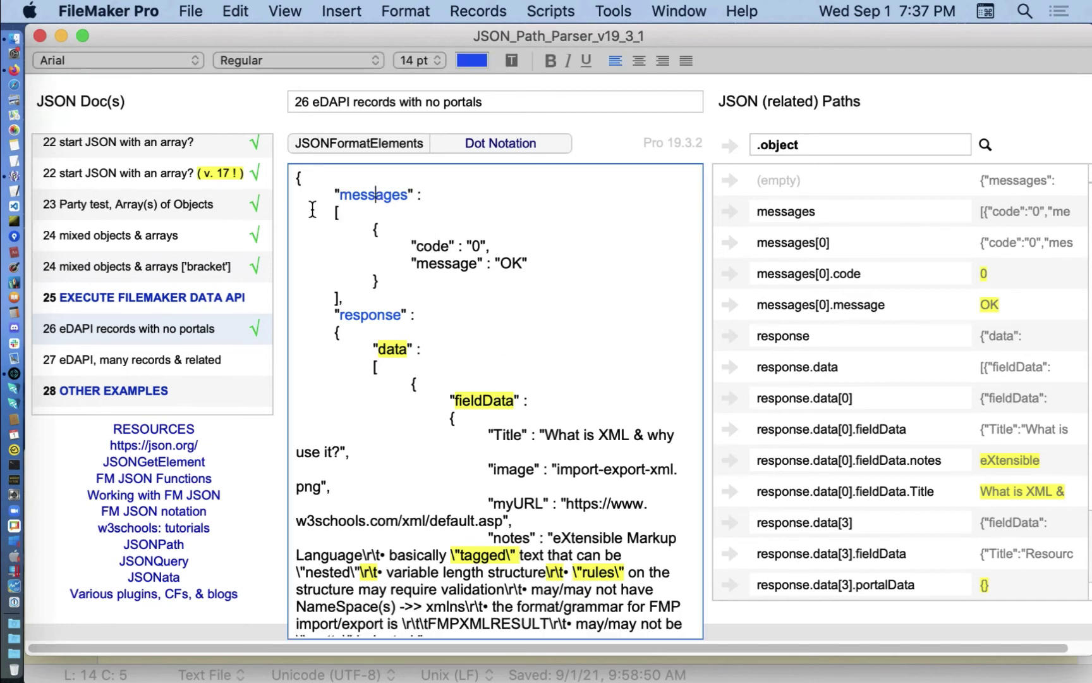
pyautogui.moveTo(326, 216); pyautogui.dragTo(339, 297)
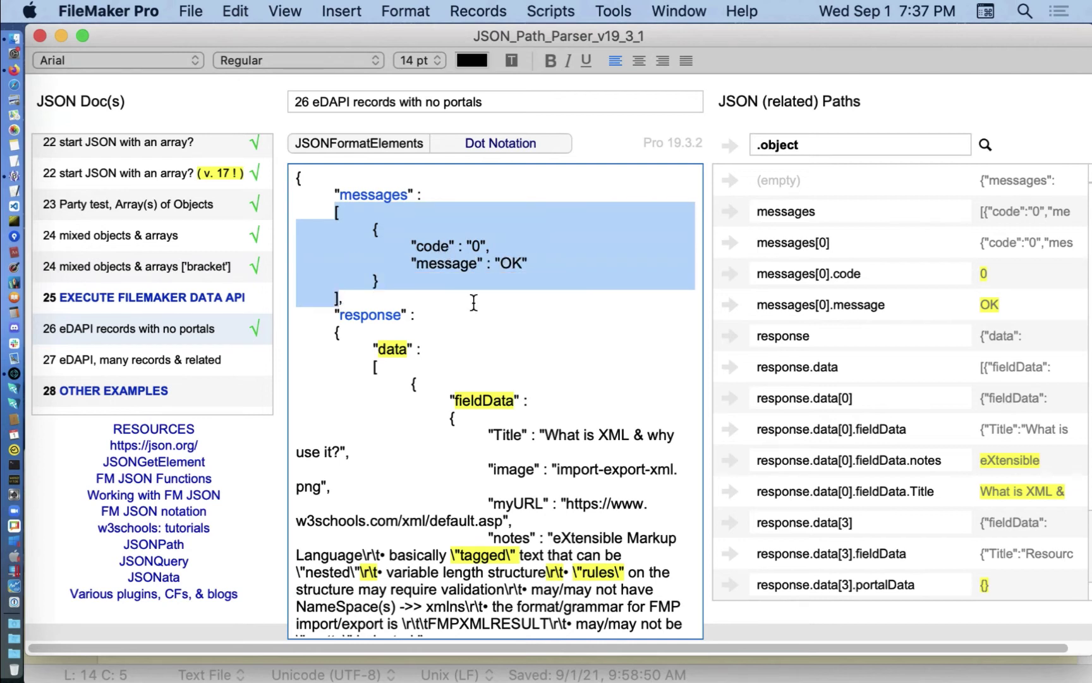
pyautogui.scroll(-1, 360, 305)
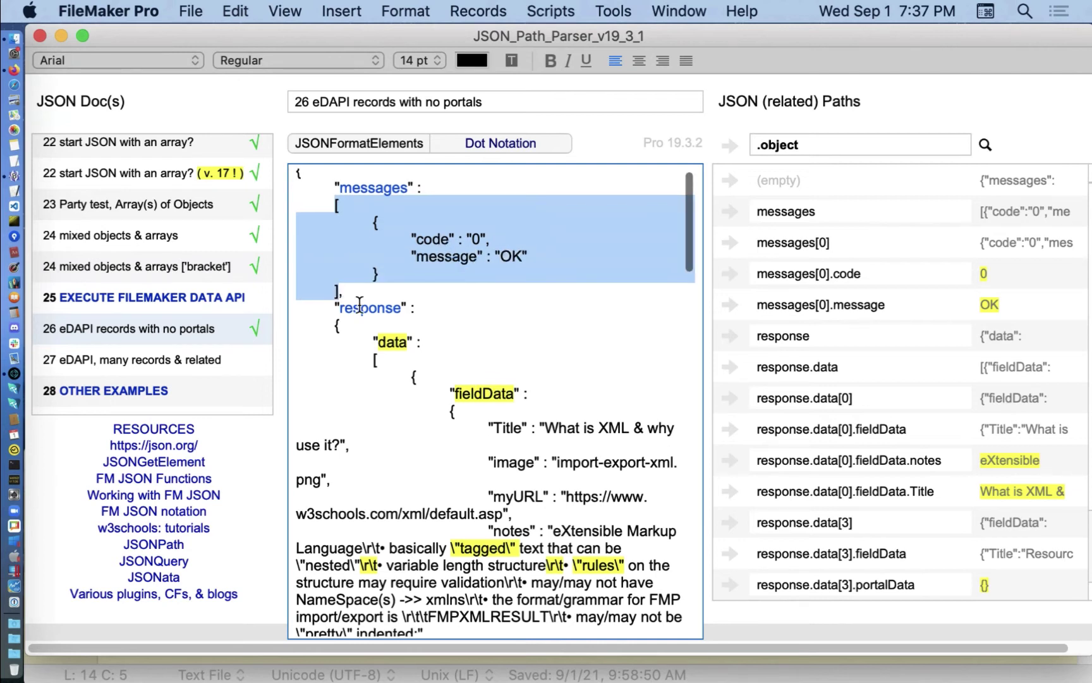
pyautogui.click(505, 311)
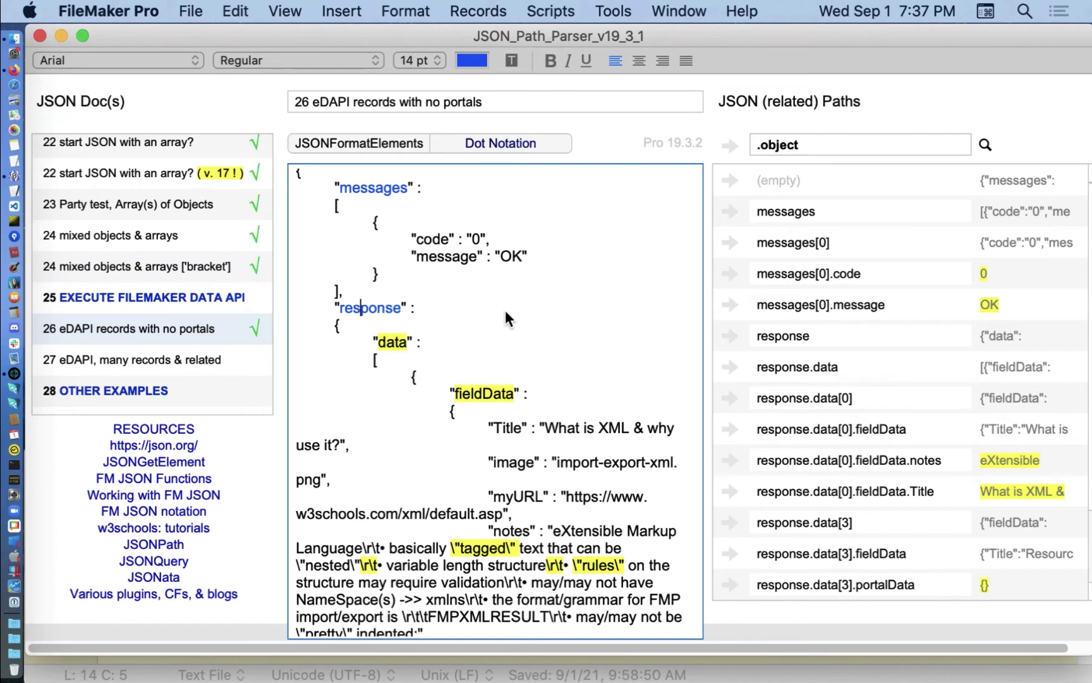
pyautogui.click(393, 345)
pyautogui.scroll(-1, 390, 345)
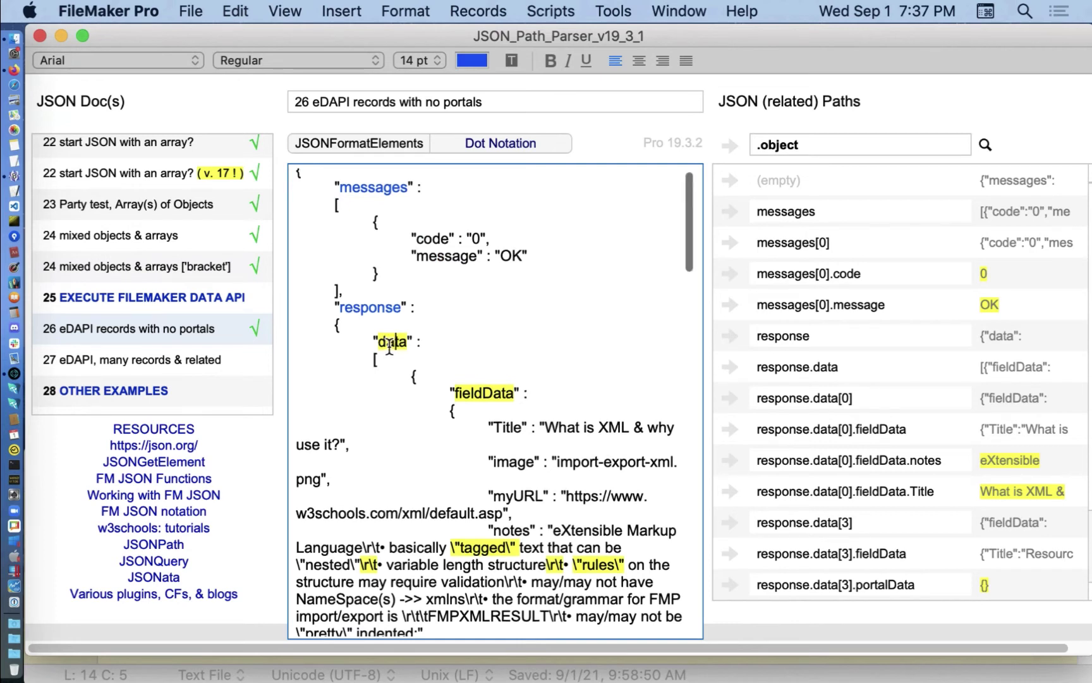
pyautogui.tripleClick(481, 393)
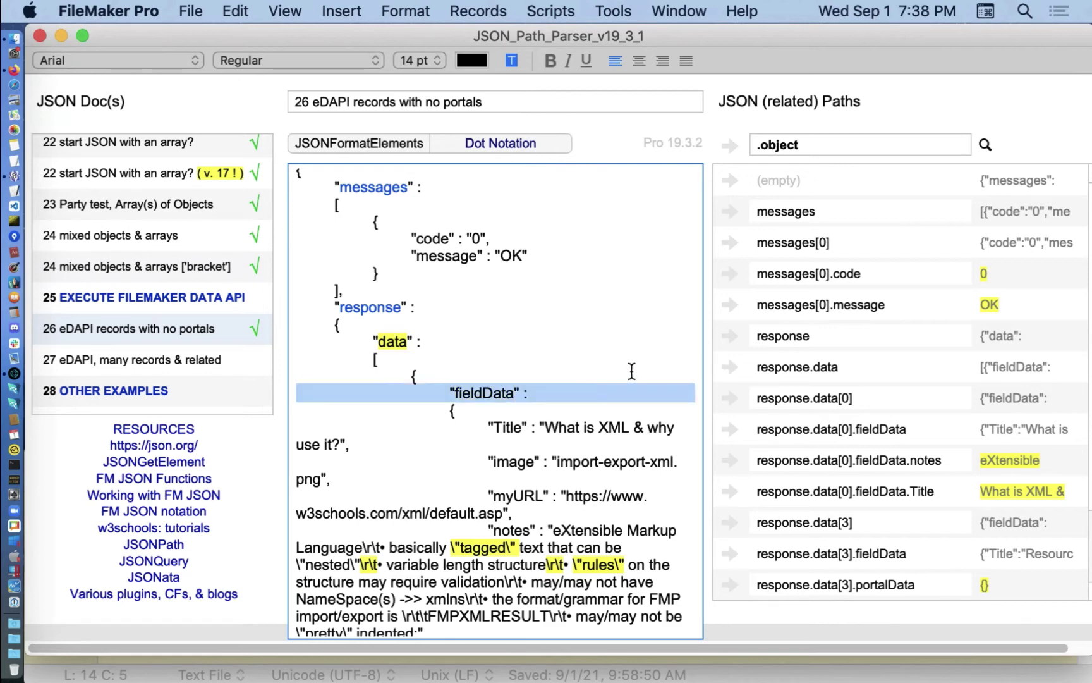
# Compare the first two fieldData objects and highlight the Title, image and myURL keys in the first record
pyautogui.scroll(-5, 556, 370)
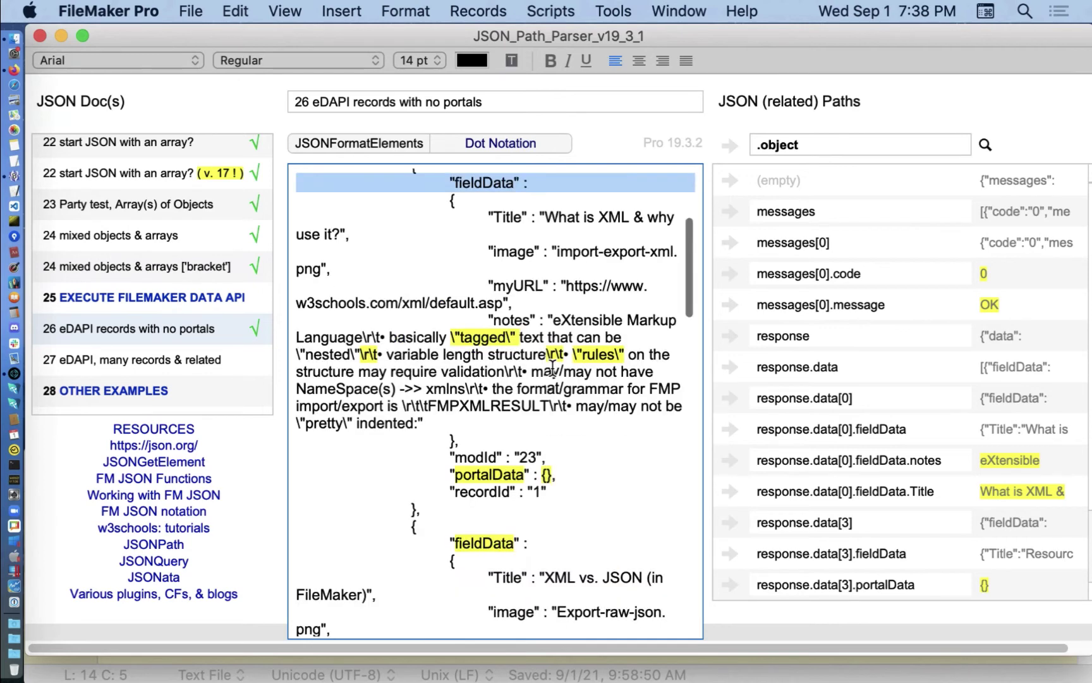
pyautogui.scroll(-1, 552, 368)
pyautogui.moveTo(486, 426); pyautogui.dragTo(511, 428)
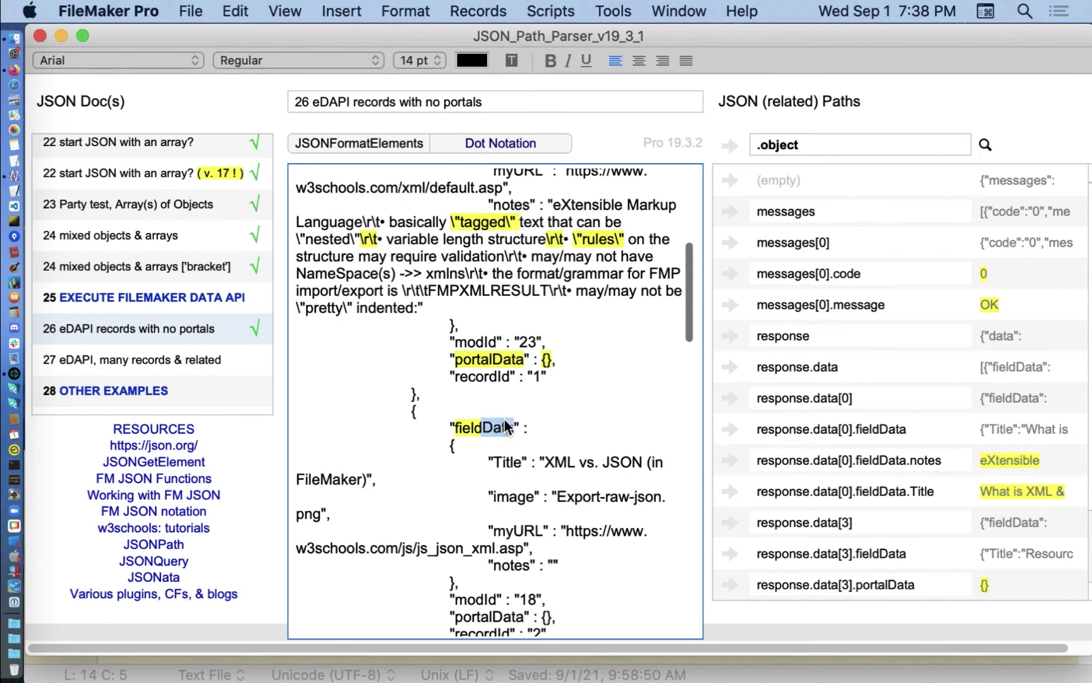
pyautogui.scroll(3, 569, 405)
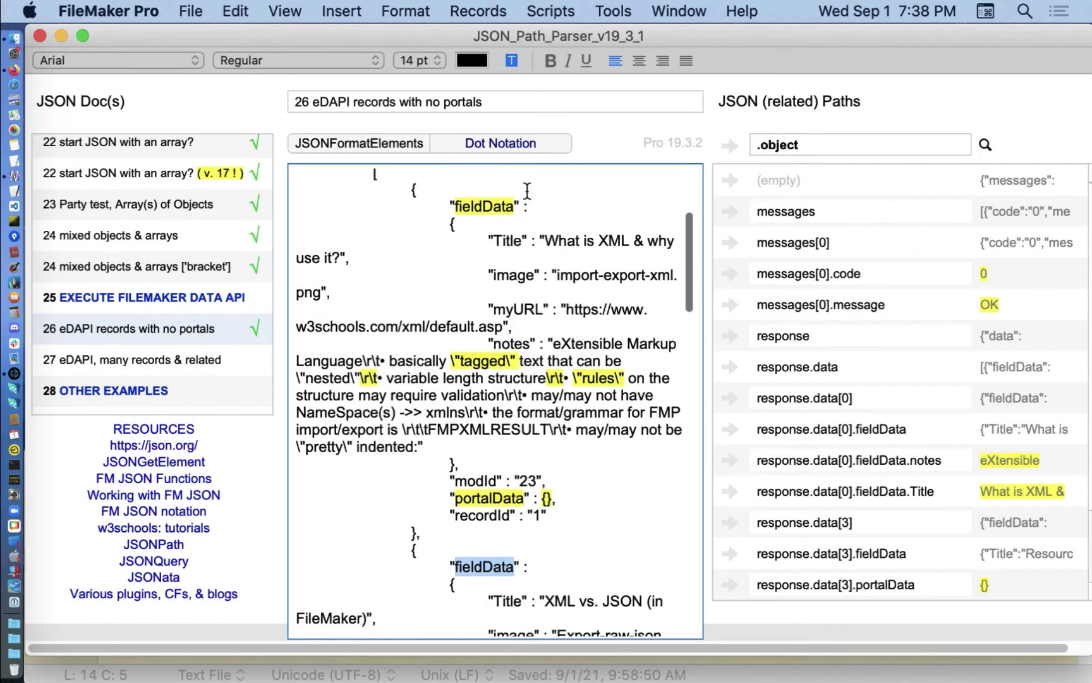
pyautogui.doubleClick(504, 241)
pyautogui.doubleClick(509, 275)
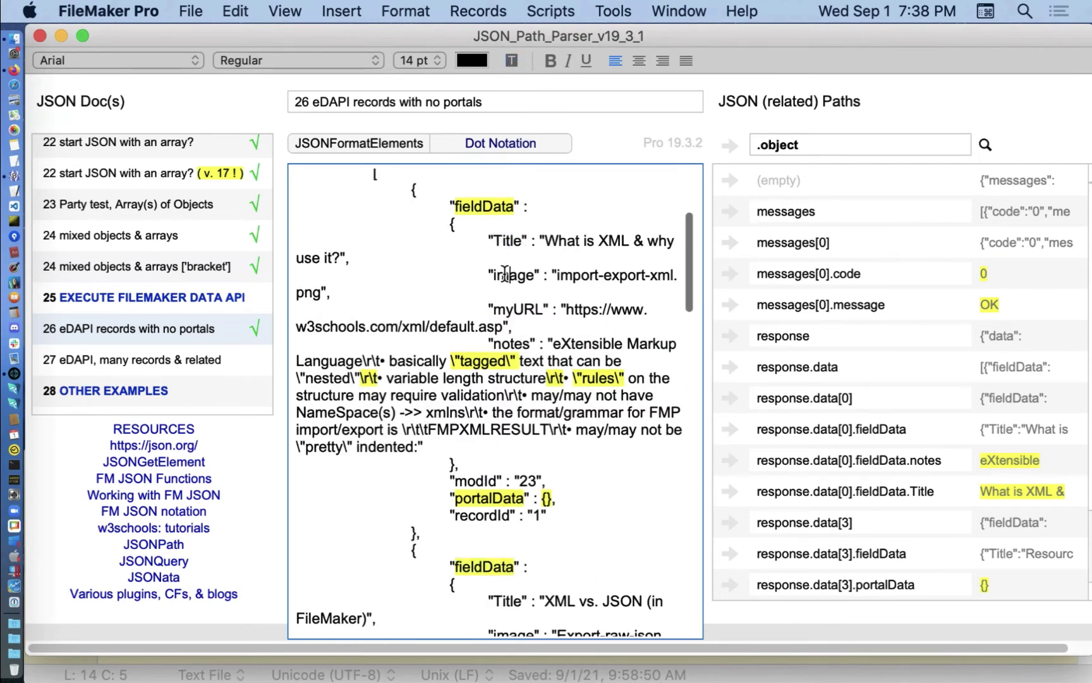
pyautogui.doubleClick(514, 309)
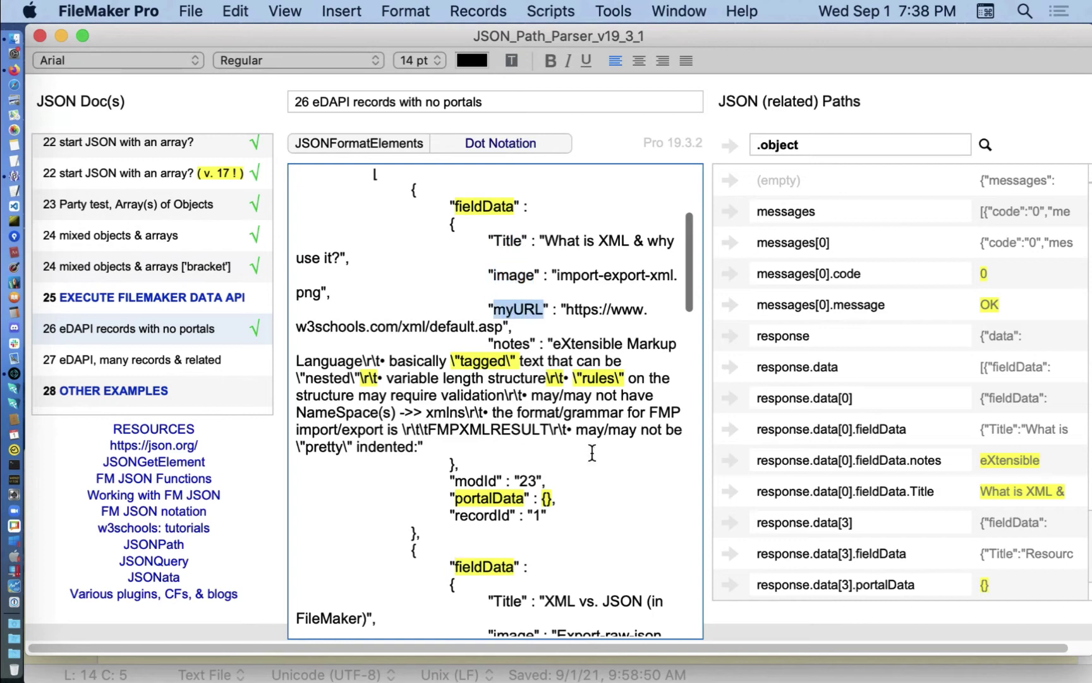
# Highlight the first record's notes value and inspect its escaped quotes around "tagged" and its \r\t characters
pyautogui.moveTo(579, 445); pyautogui.dragTo(264, 361)
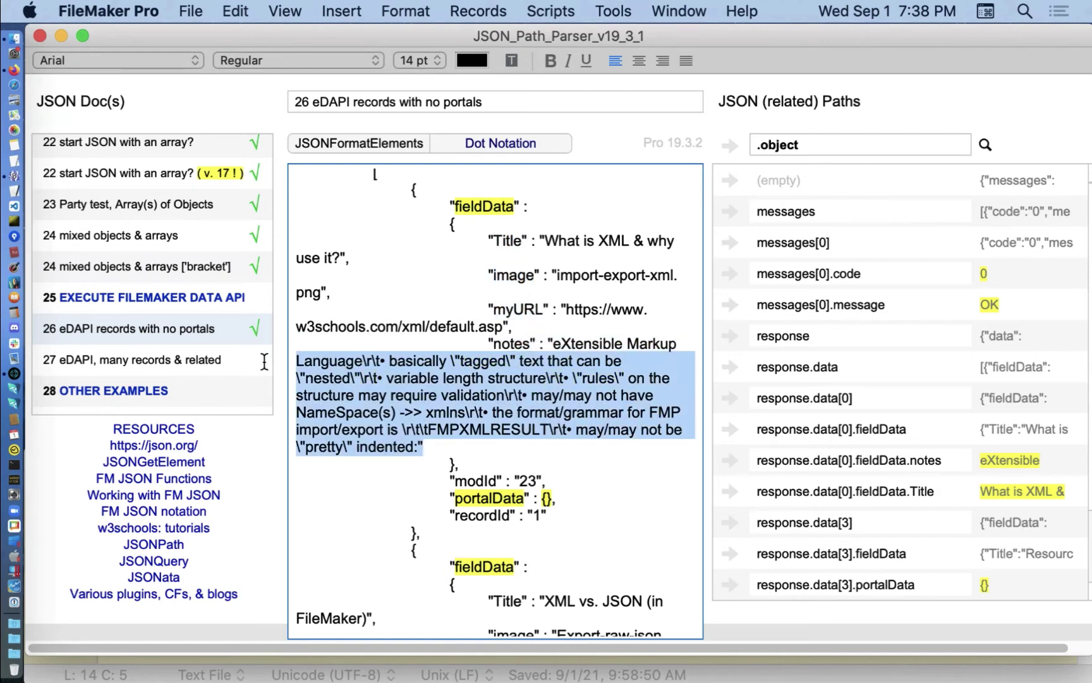
pyautogui.click(561, 460)
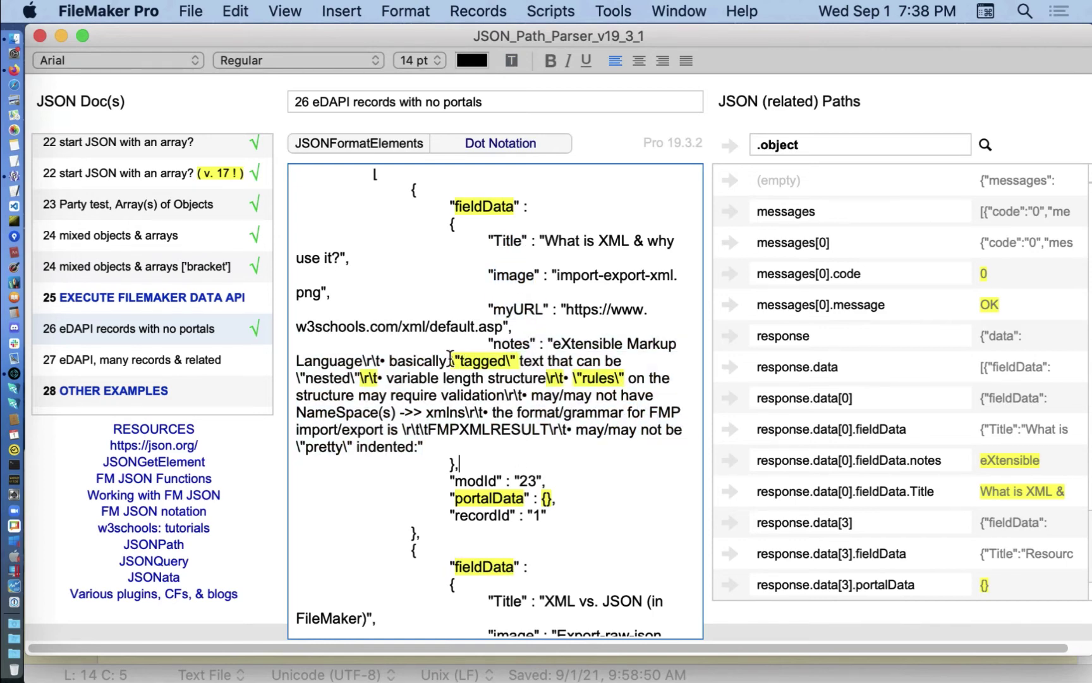
pyautogui.moveTo(449, 359); pyautogui.dragTo(516, 365)
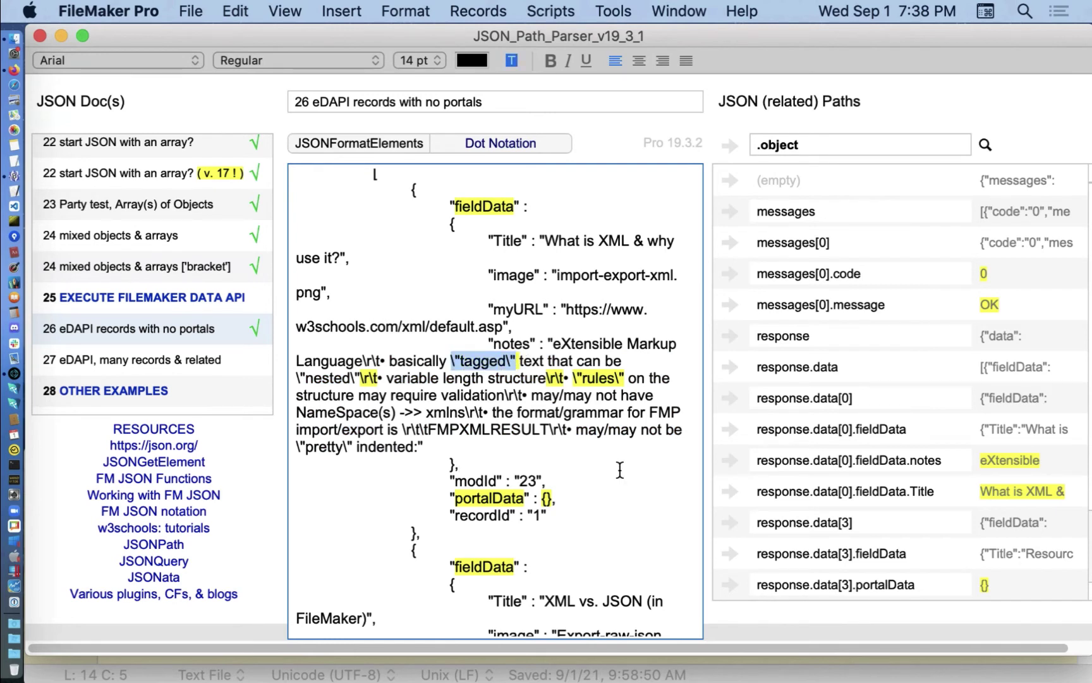
pyautogui.click(442, 358)
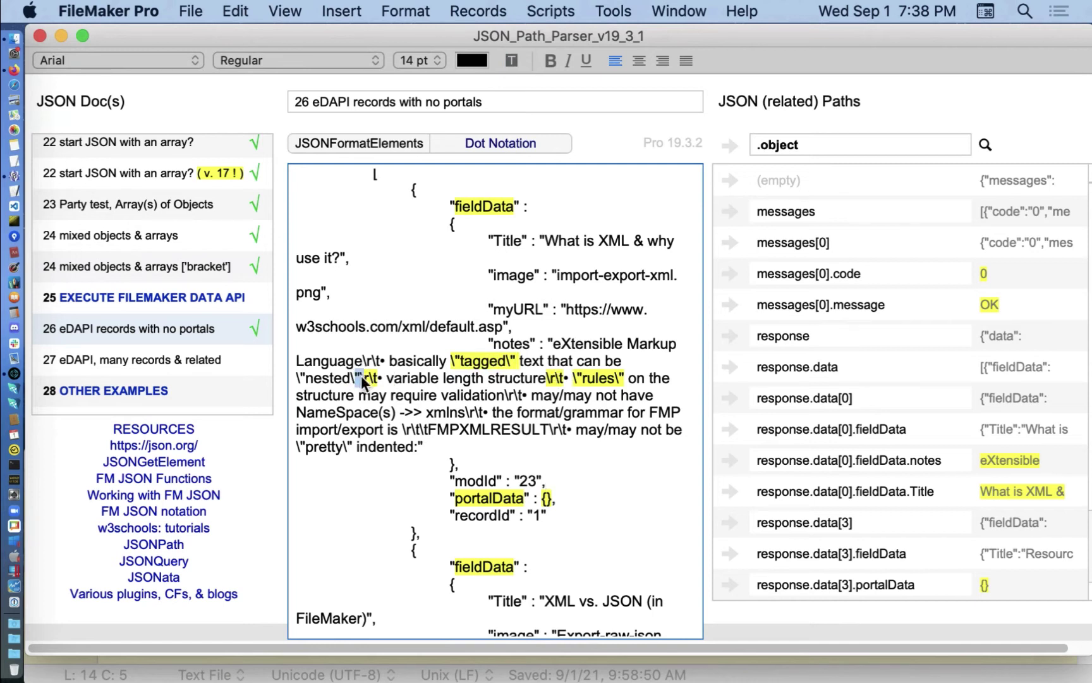
pyautogui.moveTo(362, 377); pyautogui.dragTo(381, 378)
pyautogui.click(640, 483)
# Inspect the portalData braces and the recordId key of the first record
pyautogui.scroll(-1, 639, 483)
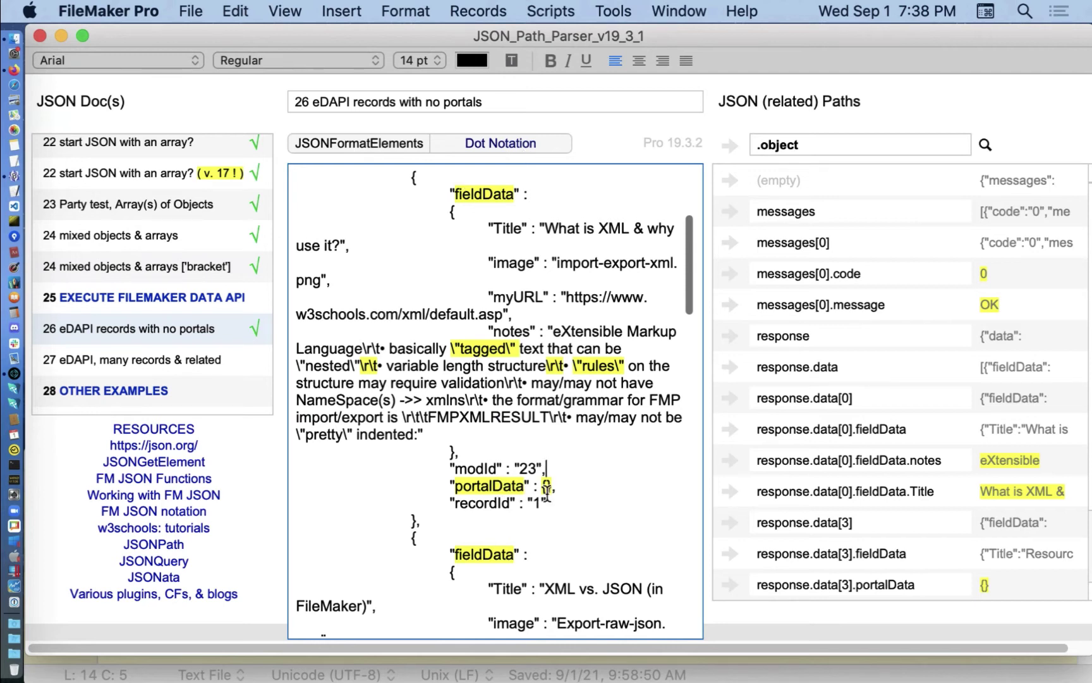
pyautogui.moveTo(542, 486); pyautogui.dragTo(552, 485)
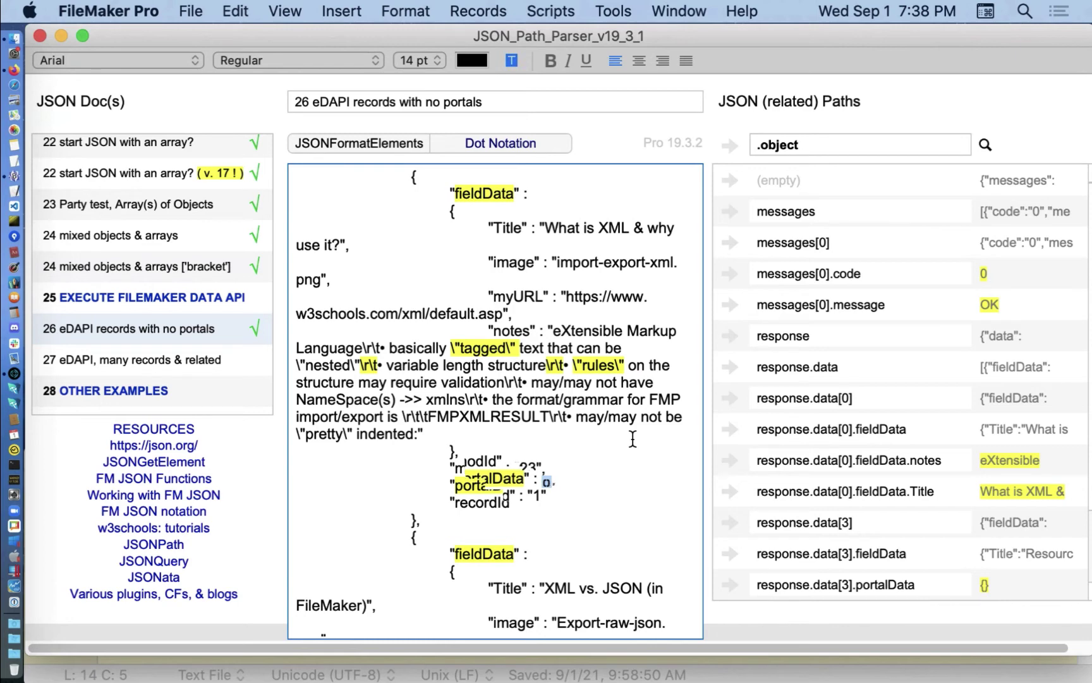
pyautogui.scroll(-3, 631, 439)
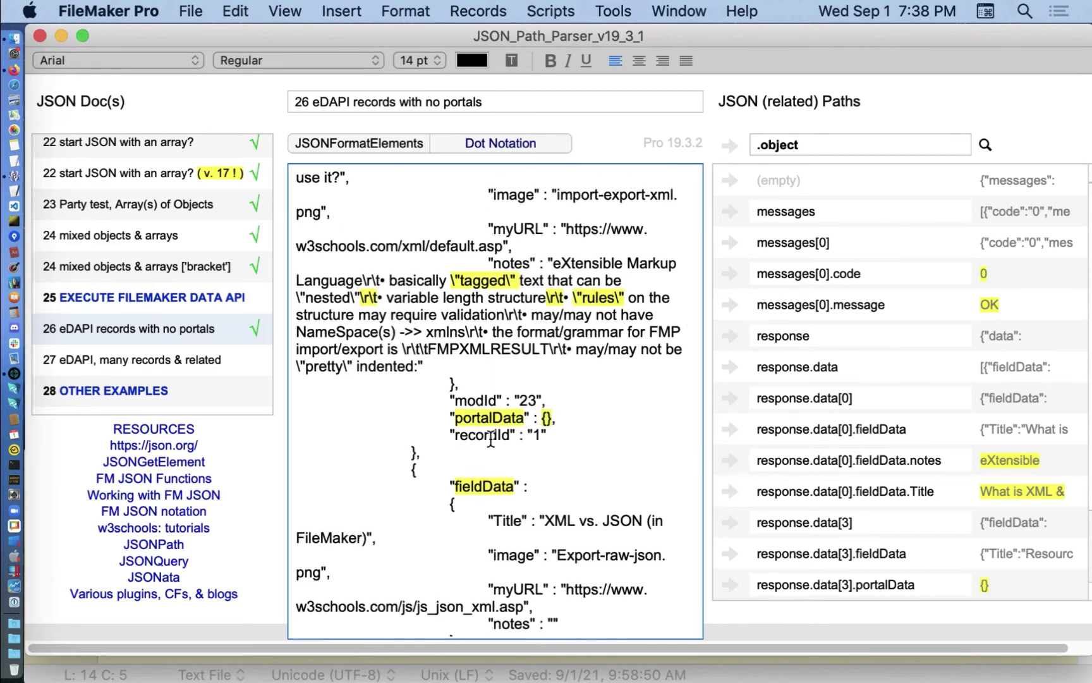
# Examine the dataInfo object at the end of the JSON, including its foundCount and layout keys
pyautogui.scroll(-6, 678, 469)
pyautogui.scroll(-20, 674, 464)
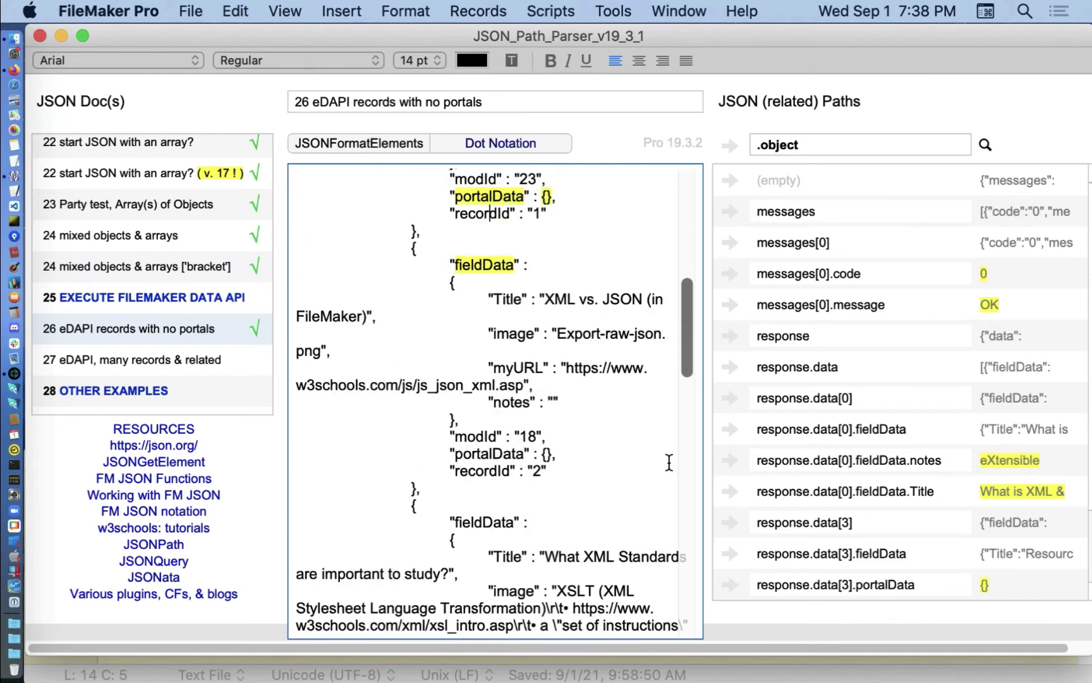
pyautogui.scroll(-13, 658, 457)
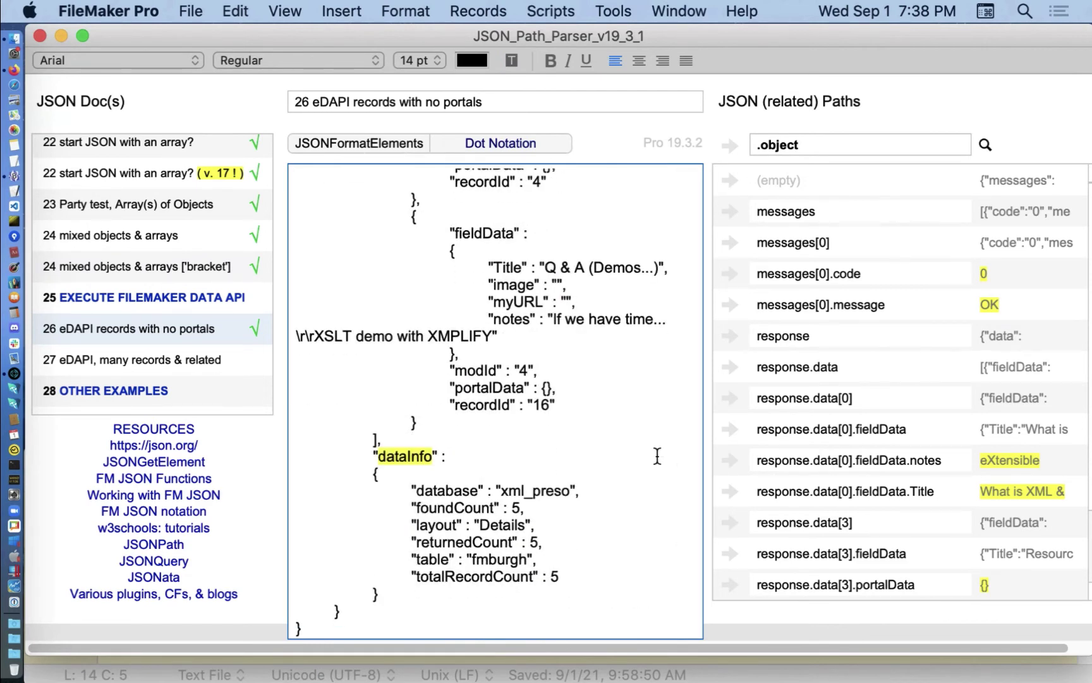
pyautogui.doubleClick(391, 455)
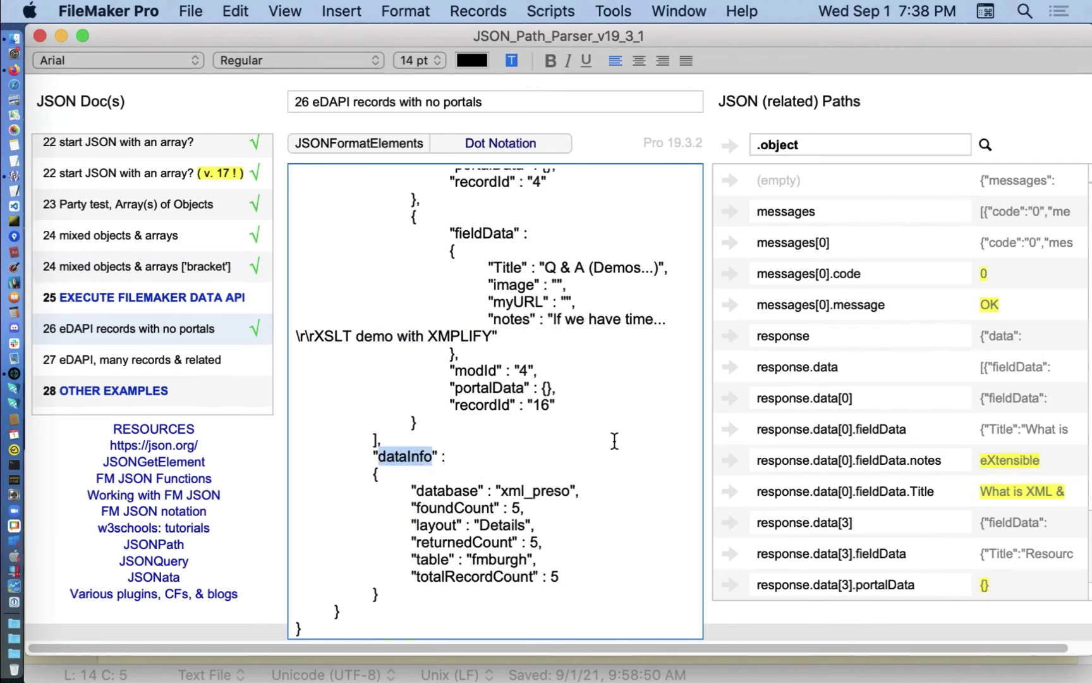
pyautogui.click(451, 508)
pyautogui.click(437, 525)
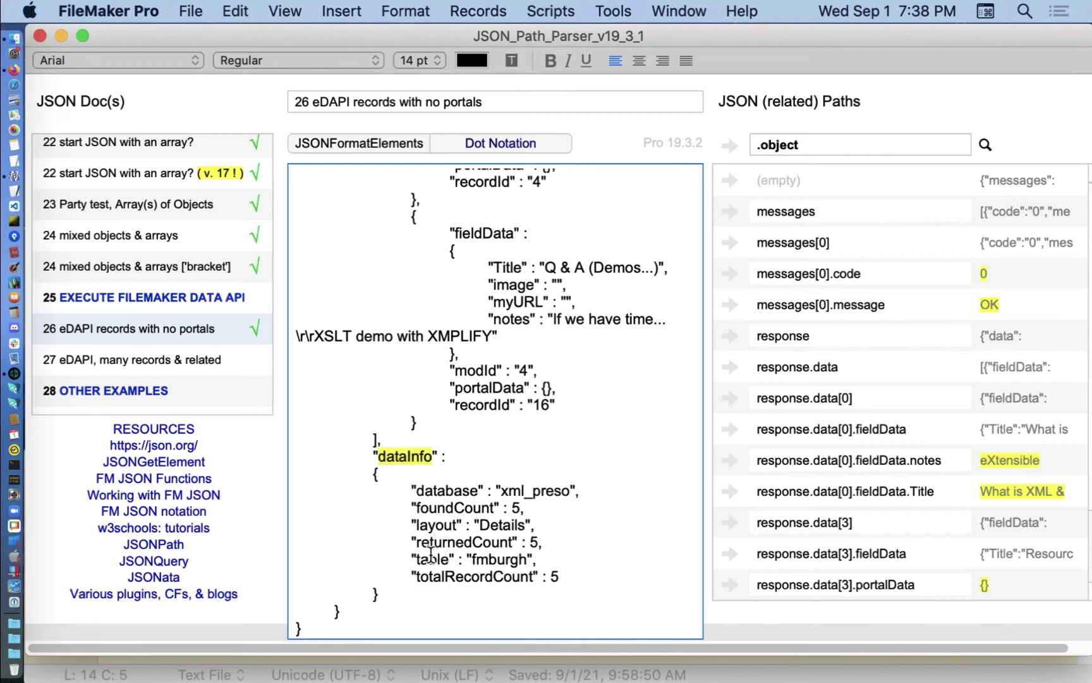
# Open the document "27 eDAPI, many records & related records" and examine the portalData object of its first record
pyautogui.click(244, 354)
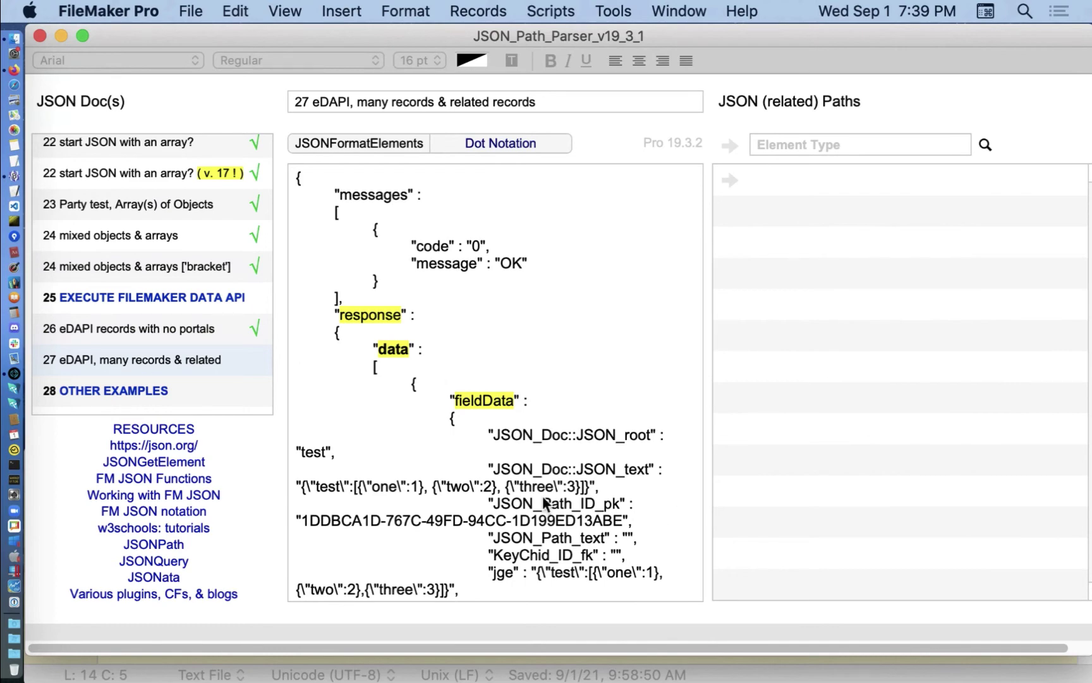
pyautogui.click(594, 396)
pyautogui.scroll(-5, 594, 395)
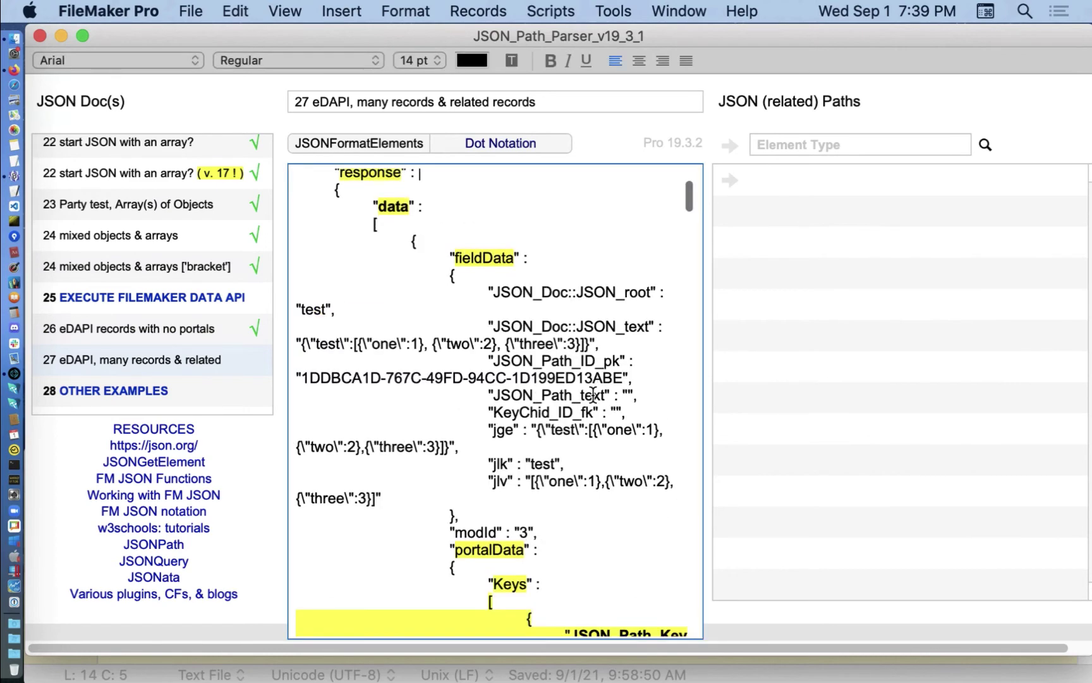
pyautogui.scroll(-2, 593, 396)
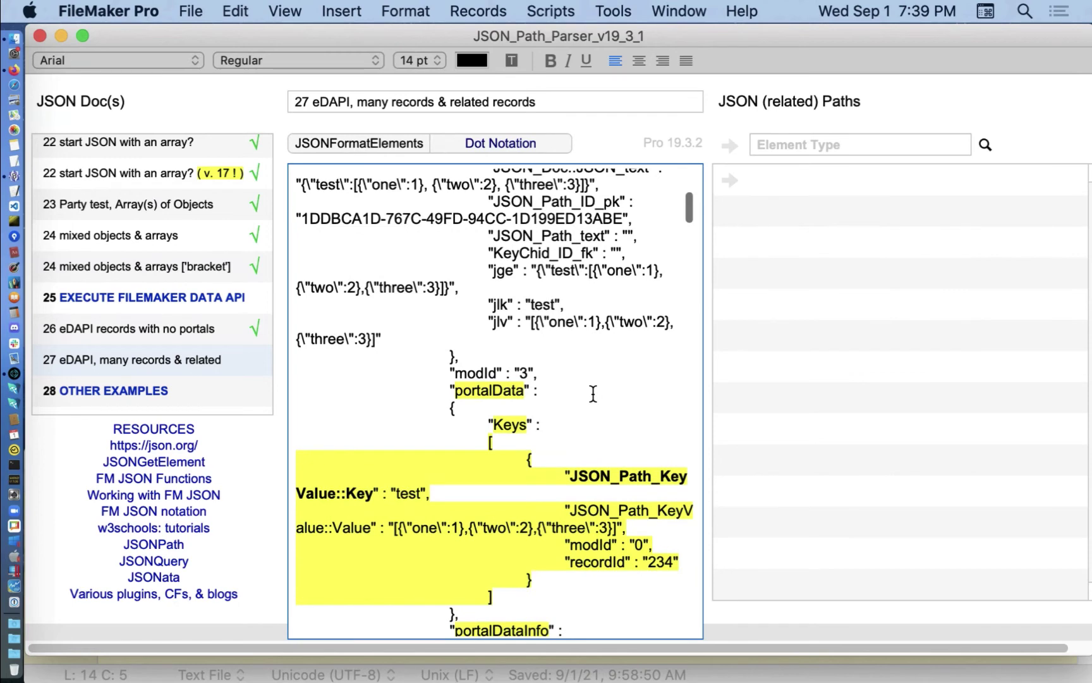
pyautogui.scroll(-2, 593, 393)
pyautogui.moveTo(449, 358); pyautogui.dragTo(446, 562)
pyautogui.click(568, 569)
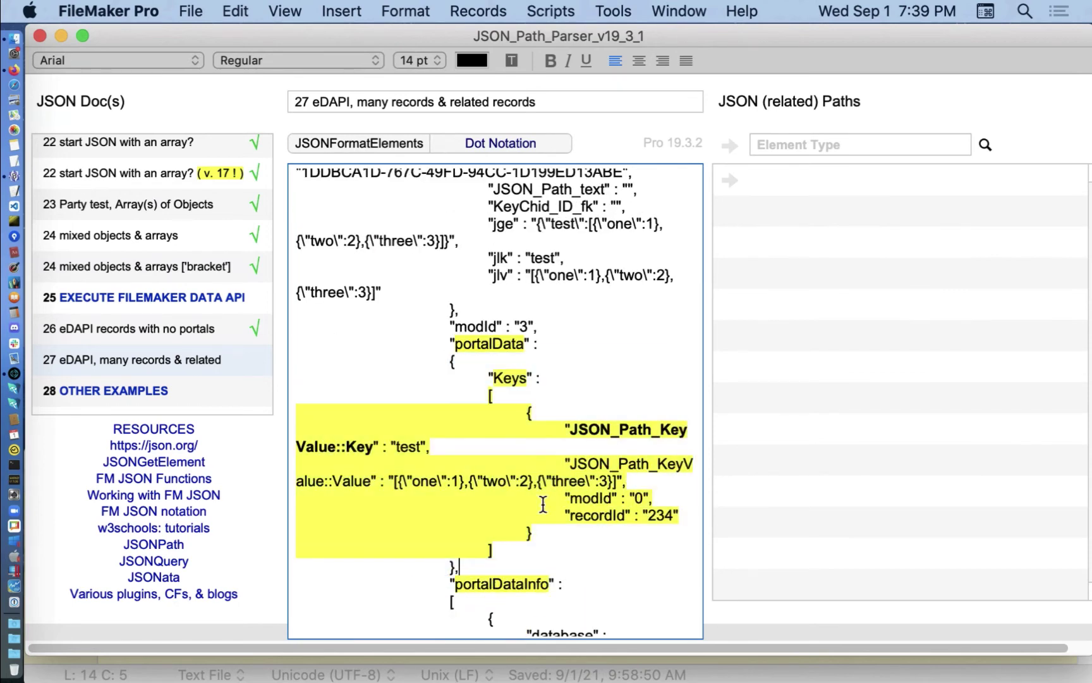
# Highlight the Keys array inside portalData and the single related-record object it contains
pyautogui.keyDown('shift'); pyautogui.click(484, 411); pyautogui.keyUp('shift')
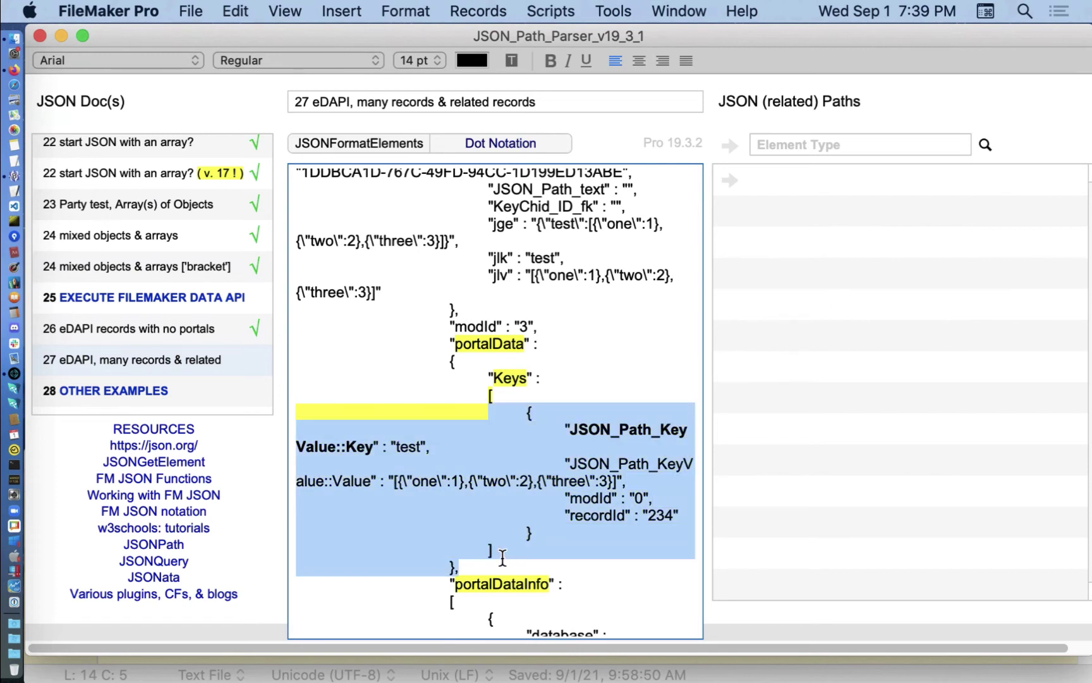
pyautogui.keyDown('shift'); pyautogui.click(503, 555); pyautogui.keyUp('shift')
pyautogui.click(537, 411)
pyautogui.moveTo(527, 411); pyautogui.dragTo(555, 536)
pyautogui.scroll(-2, 617, 544)
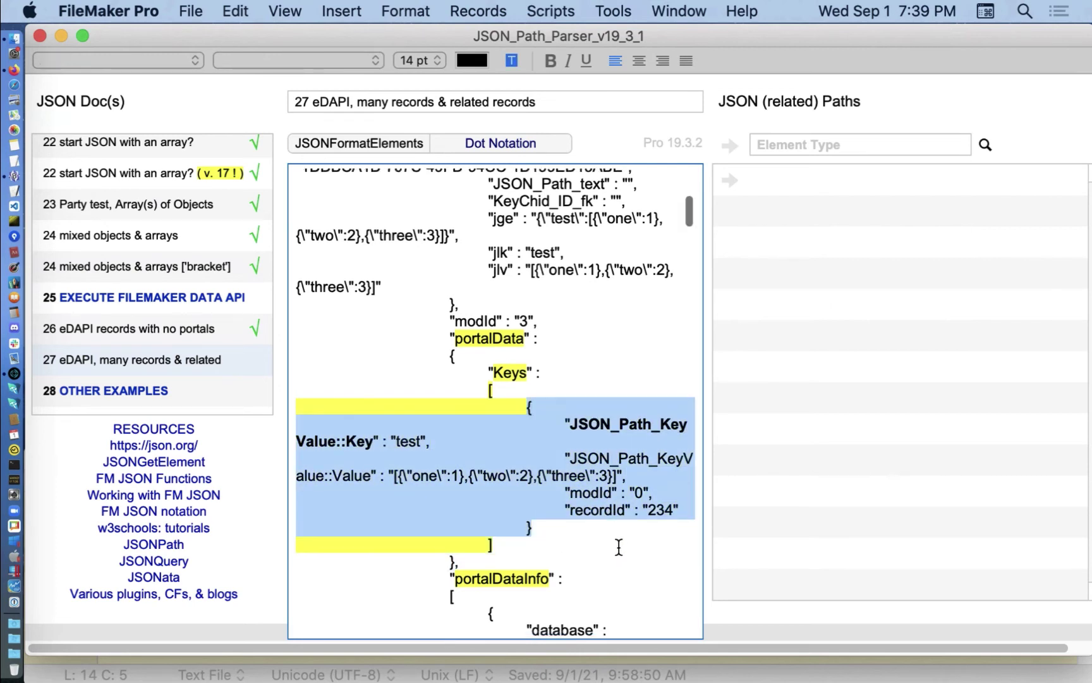
pyautogui.scroll(2, 617, 541)
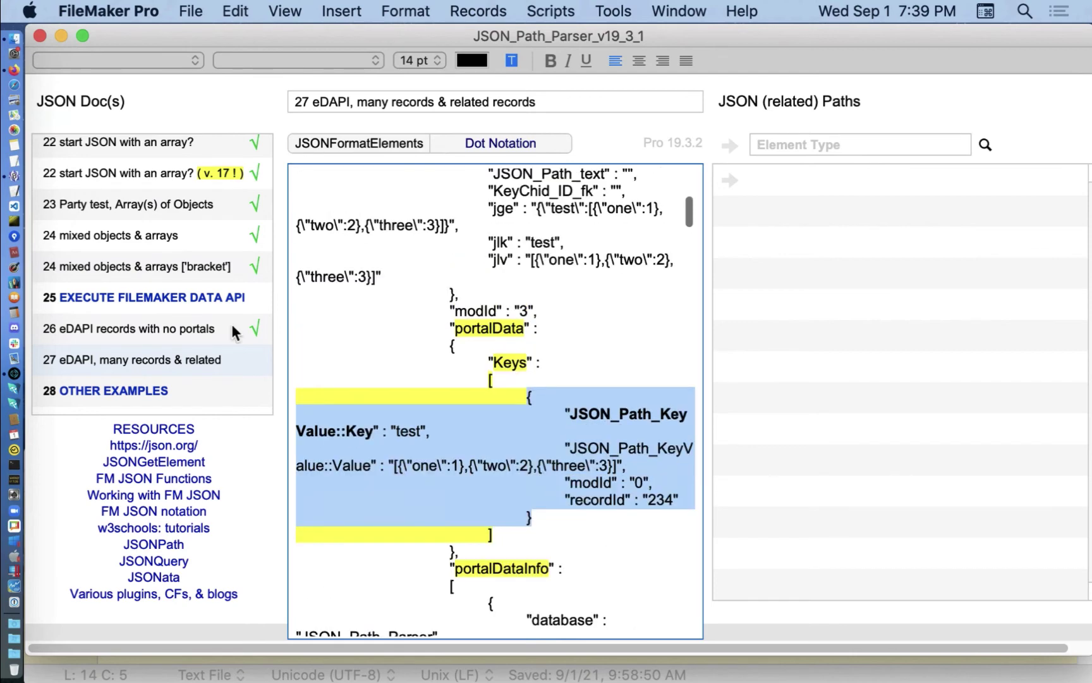
# Reopen the document "26 eDAPI records with no portals" and inspect its paths response.data[0].fieldData and response.data[3]
pyautogui.scroll(1, 233, 322)
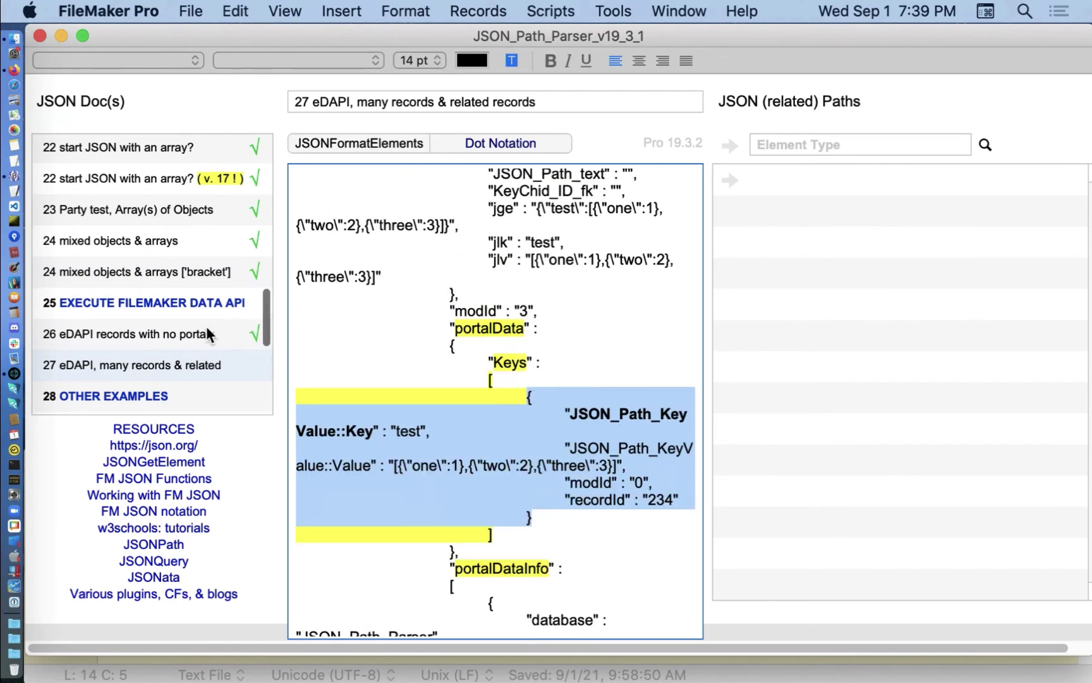
pyautogui.click(205, 326)
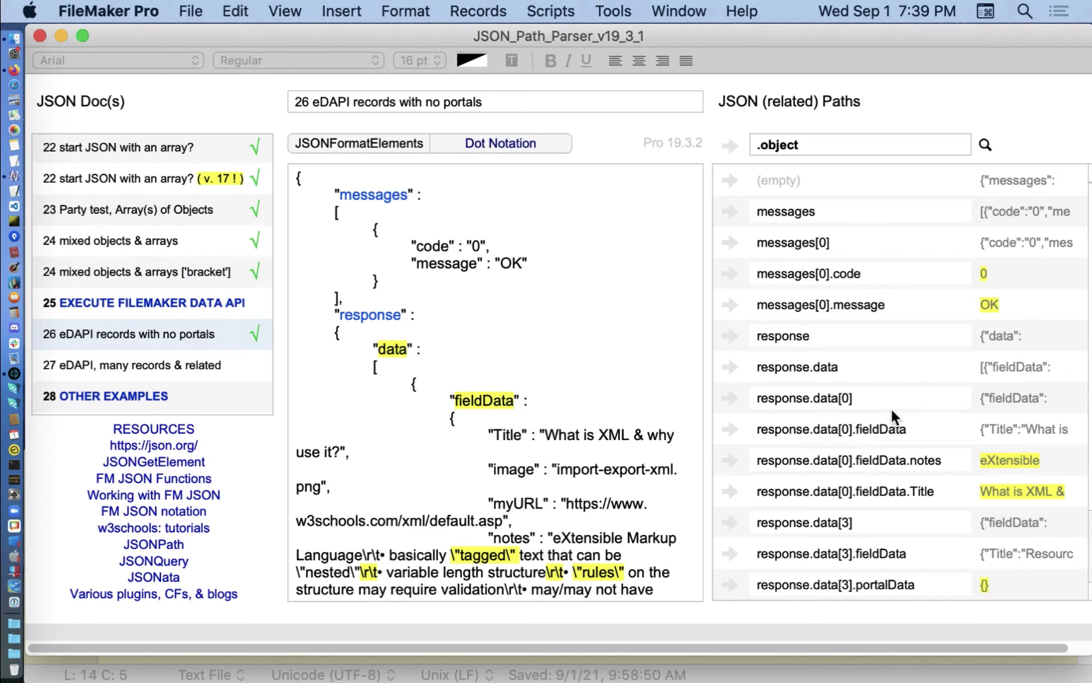
pyautogui.scroll(-1, 891, 382)
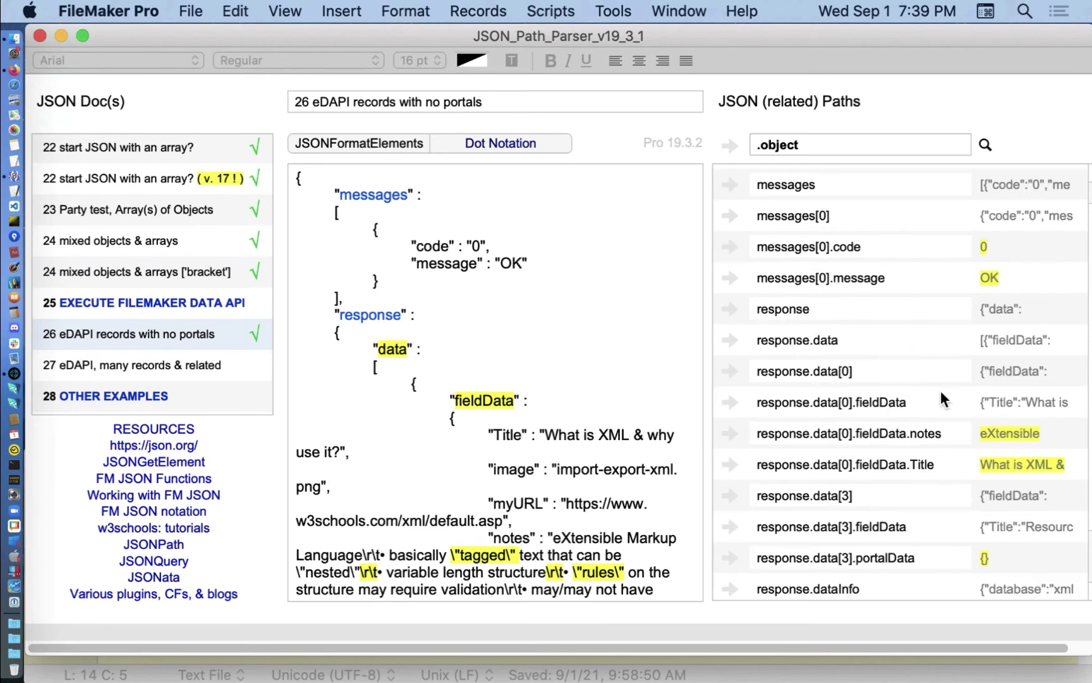
pyautogui.click(934, 392)
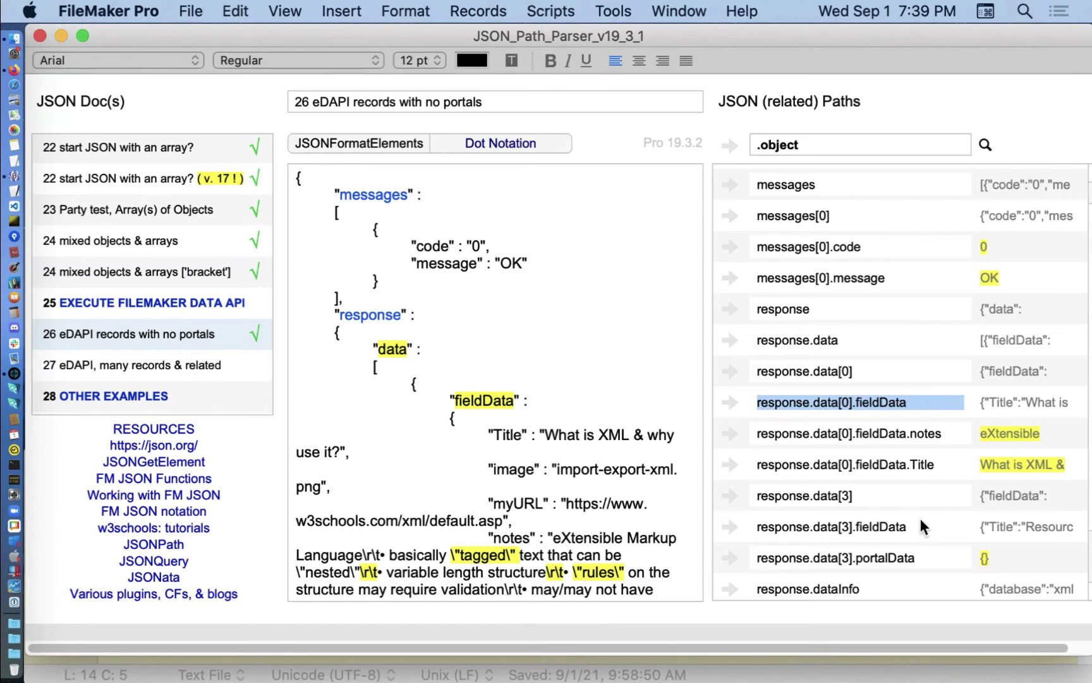
pyautogui.scroll(-1, 921, 518)
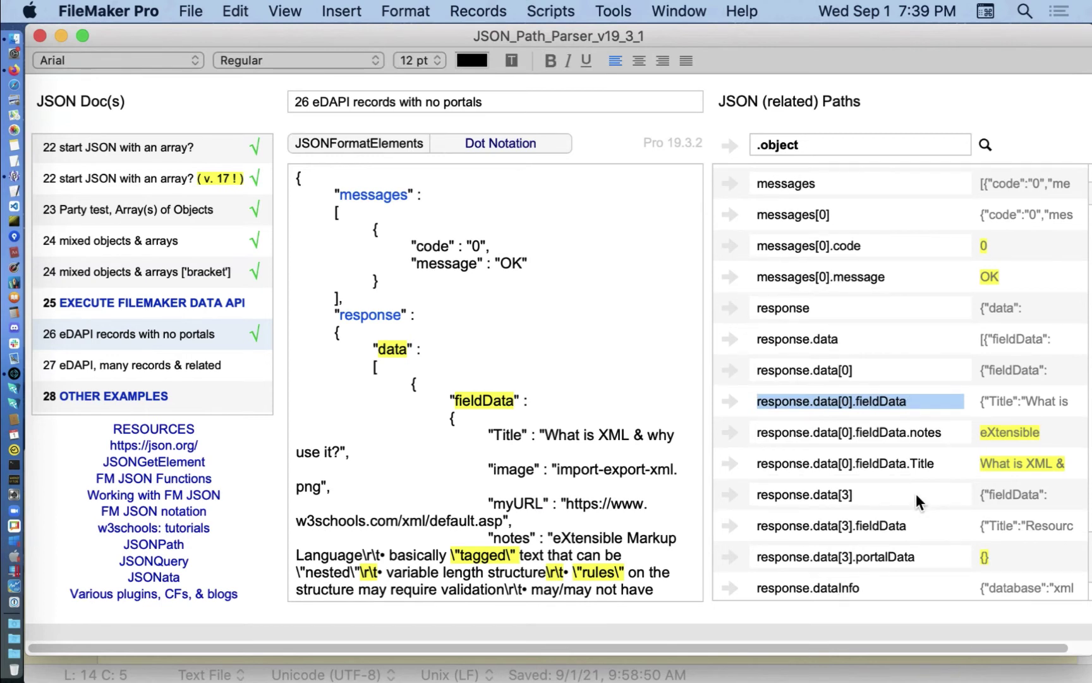
pyautogui.click(916, 495)
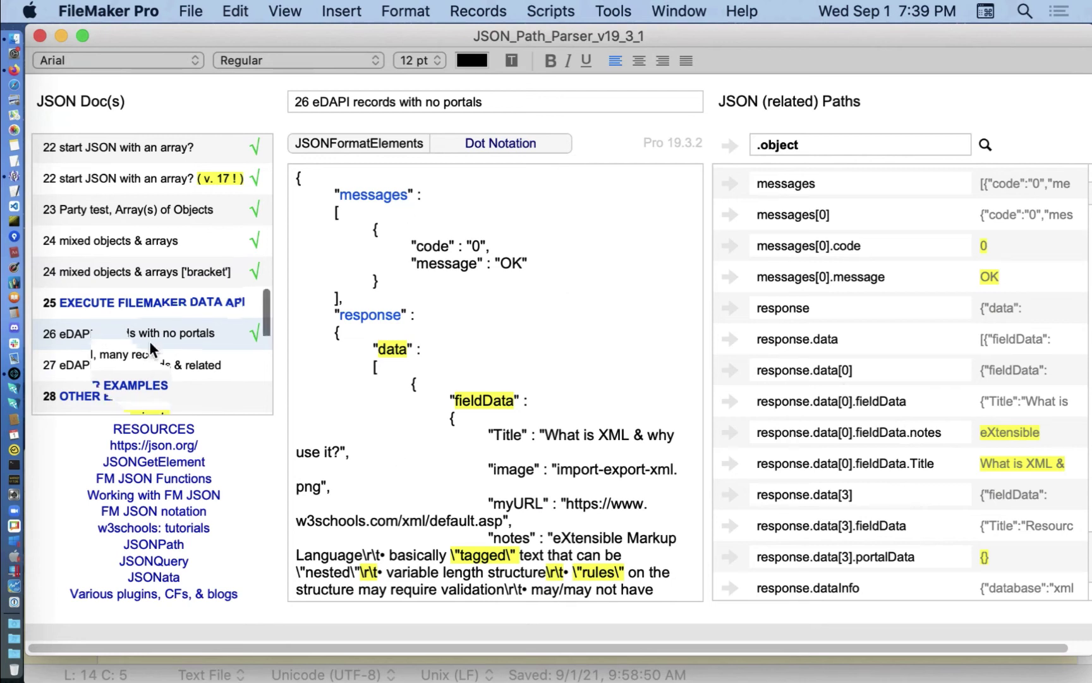
# Open the document "29 Use-case for going to "other" utilities" and examine its "Year 2020 All Sales" array from January to December
pyautogui.scroll(-5, 150, 340)
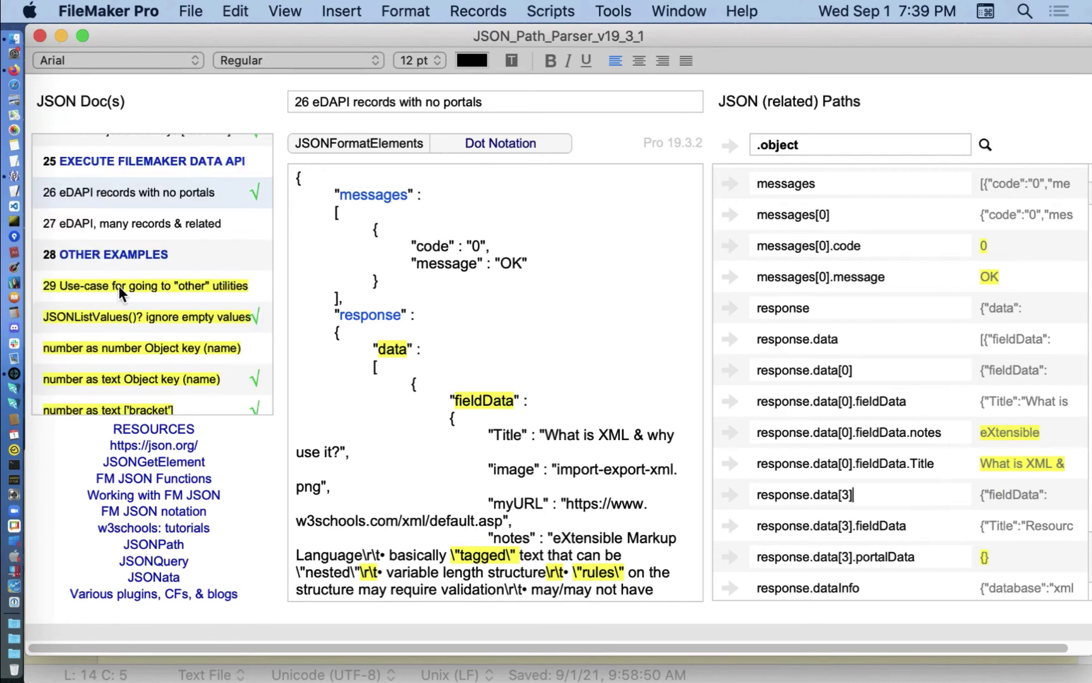
pyautogui.click(91, 286)
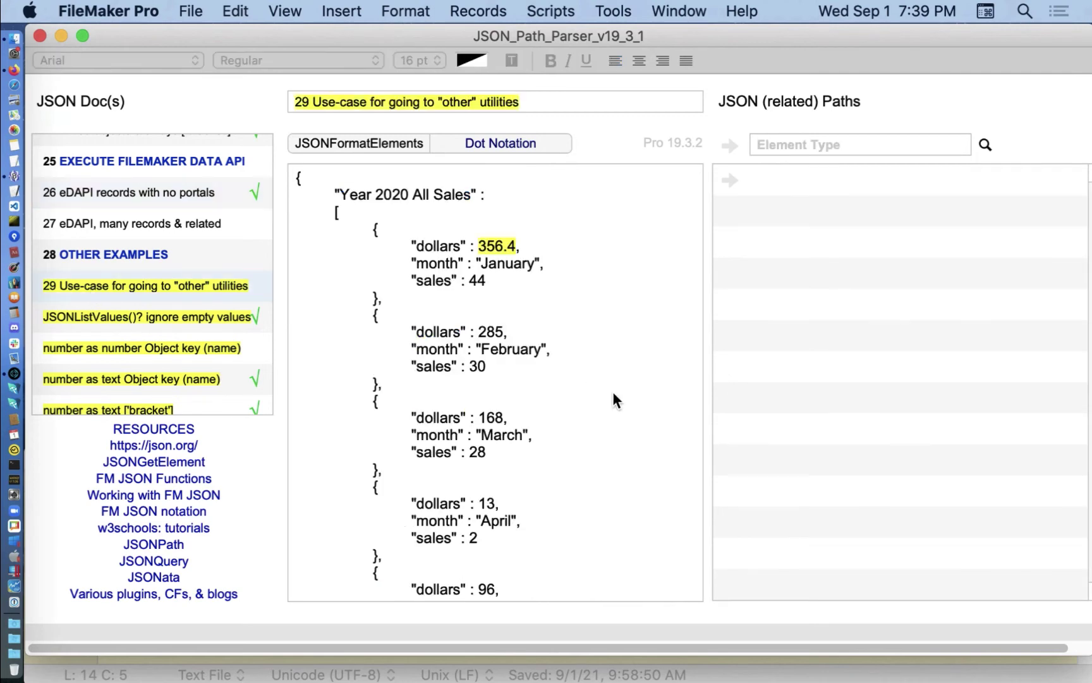
pyautogui.click(613, 435)
pyautogui.scroll(-10, 613, 435)
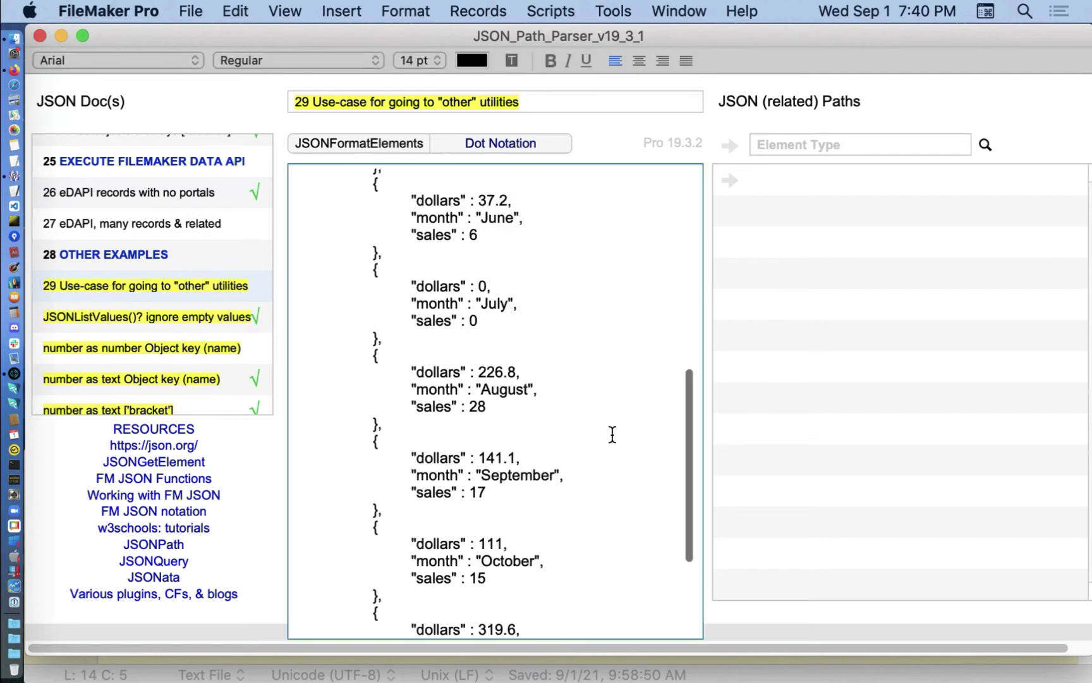
pyautogui.click(612, 435)
pyautogui.scroll(-3, 612, 435)
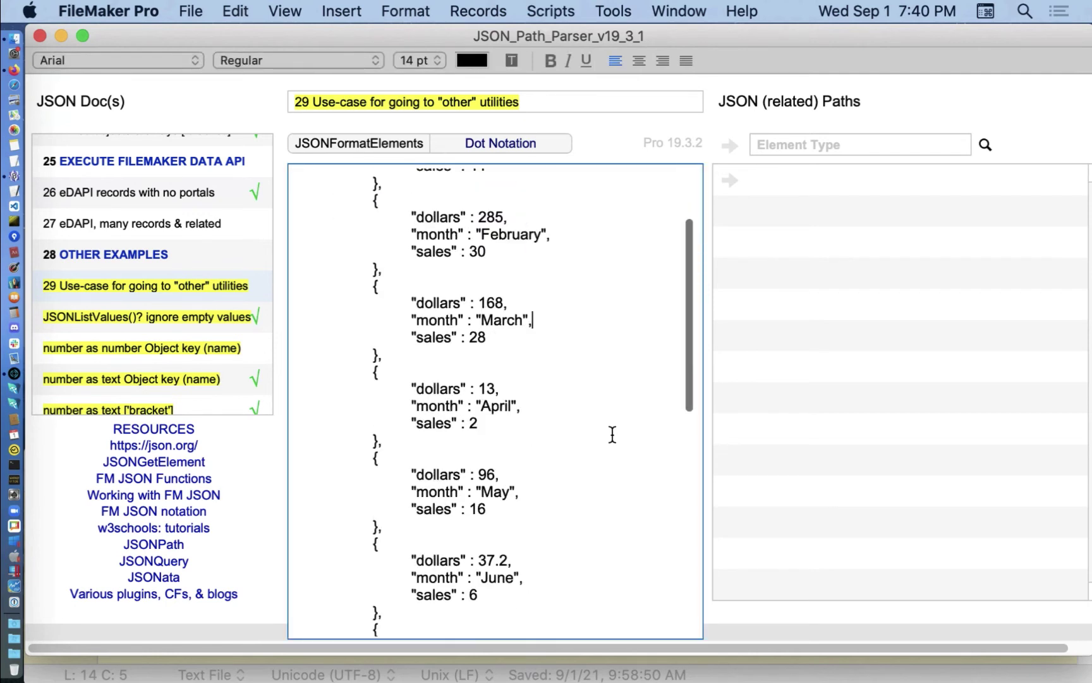
pyautogui.scroll(-8, 613, 435)
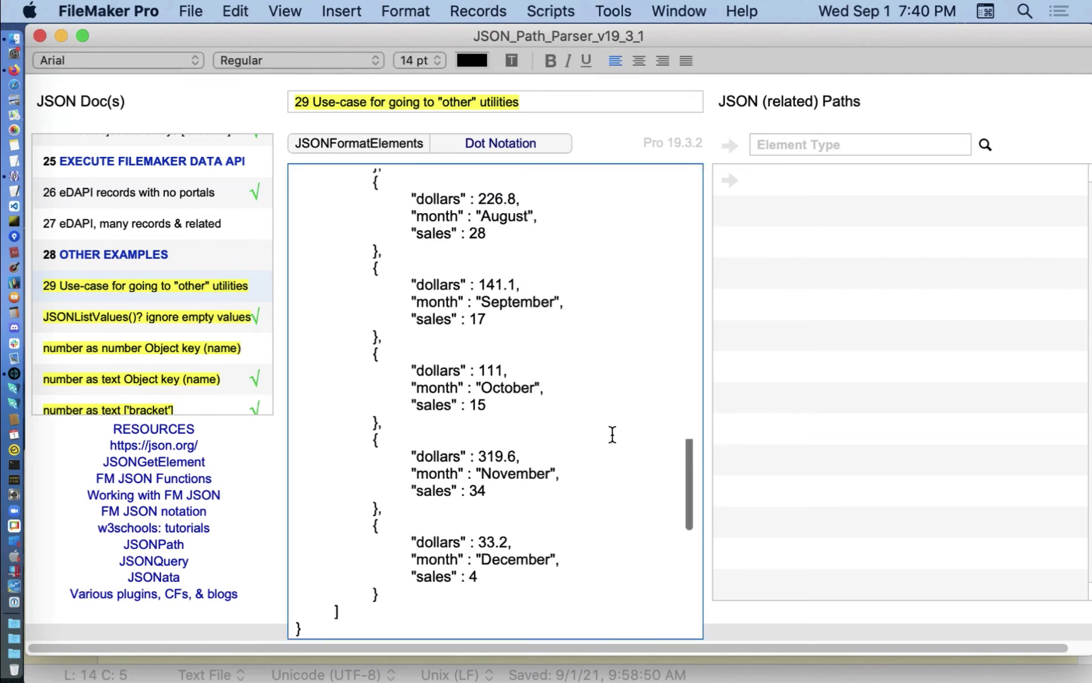
pyautogui.scroll(15, 613, 435)
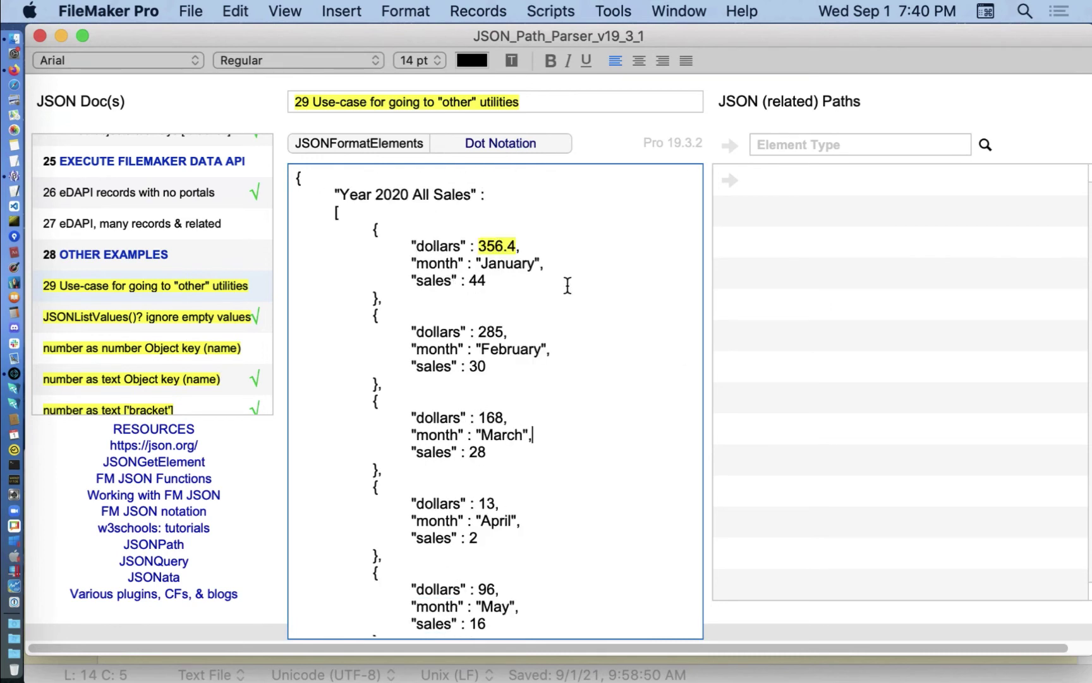
pyautogui.scroll(-1, 571, 421)
pyautogui.scroll(1, 570, 421)
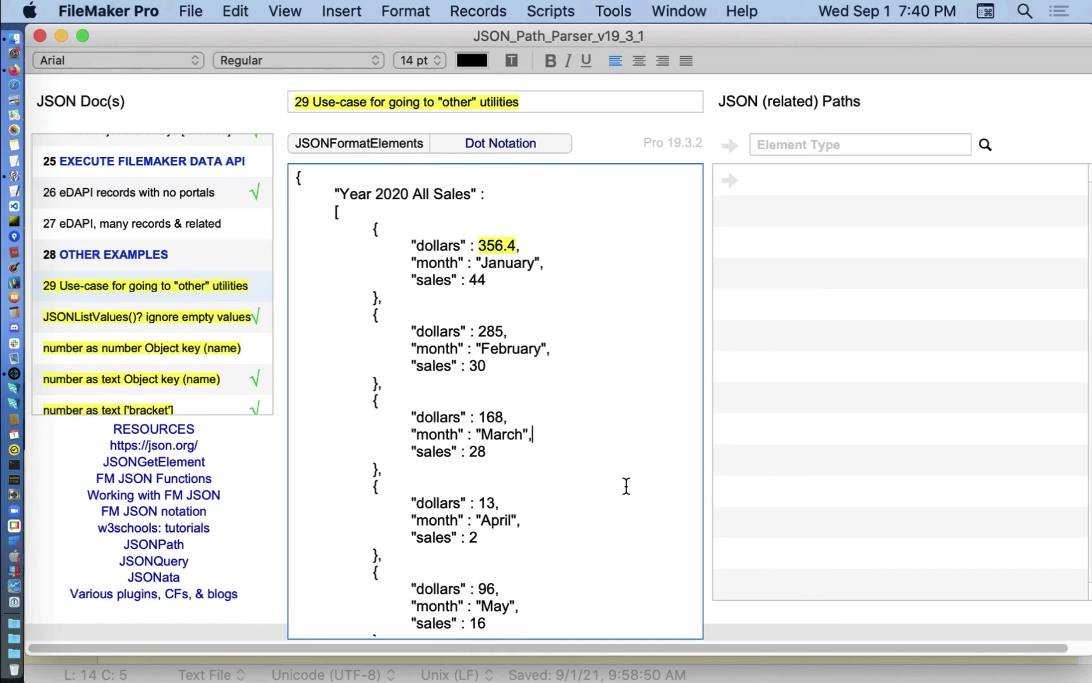
# Highlight January's dollars and sales values, and review the remaining months through the end of the sales array
pyautogui.doubleClick(493, 245)
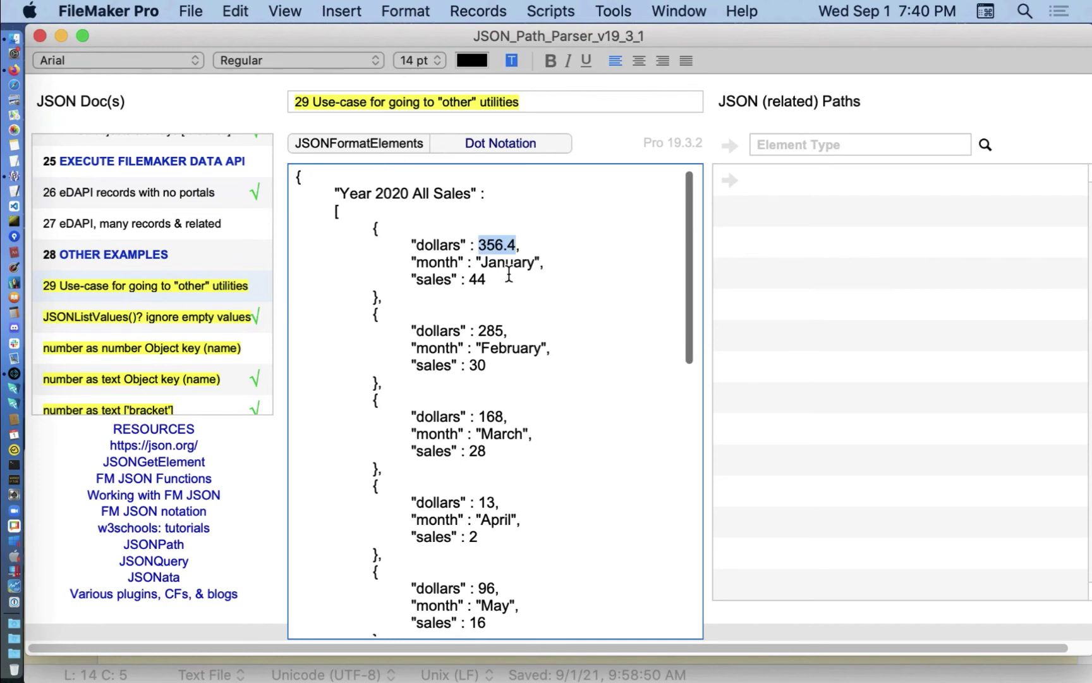
pyautogui.keyDown('super'); pyautogui.doubleClick(477, 280); pyautogui.keyUp('super')
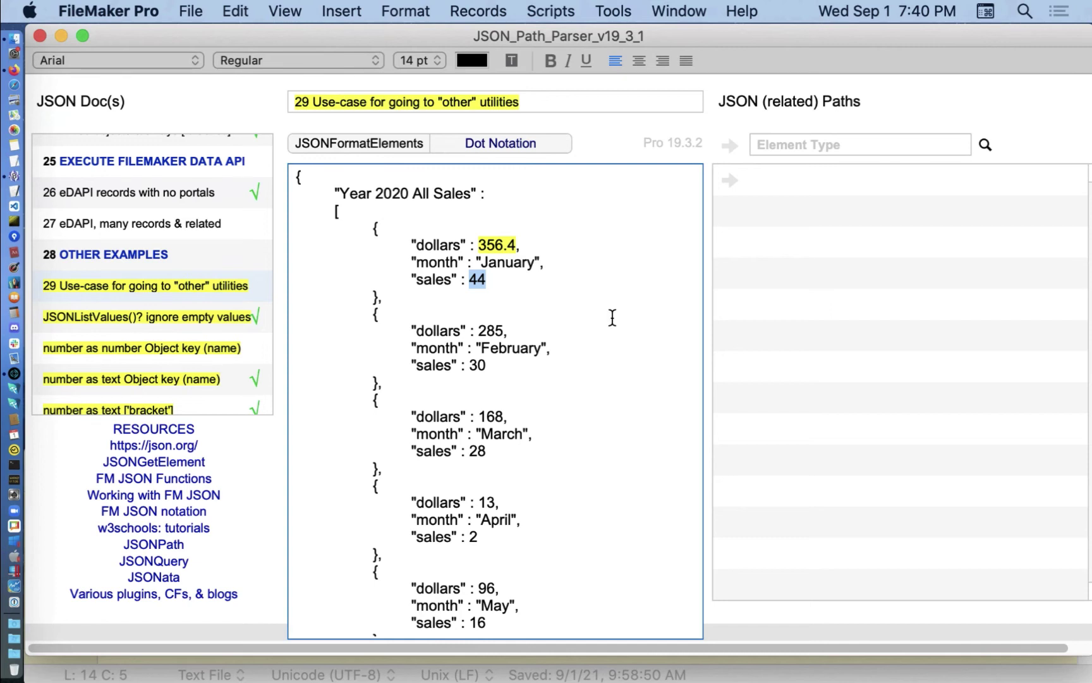
pyautogui.scroll(-10, 592, 371)
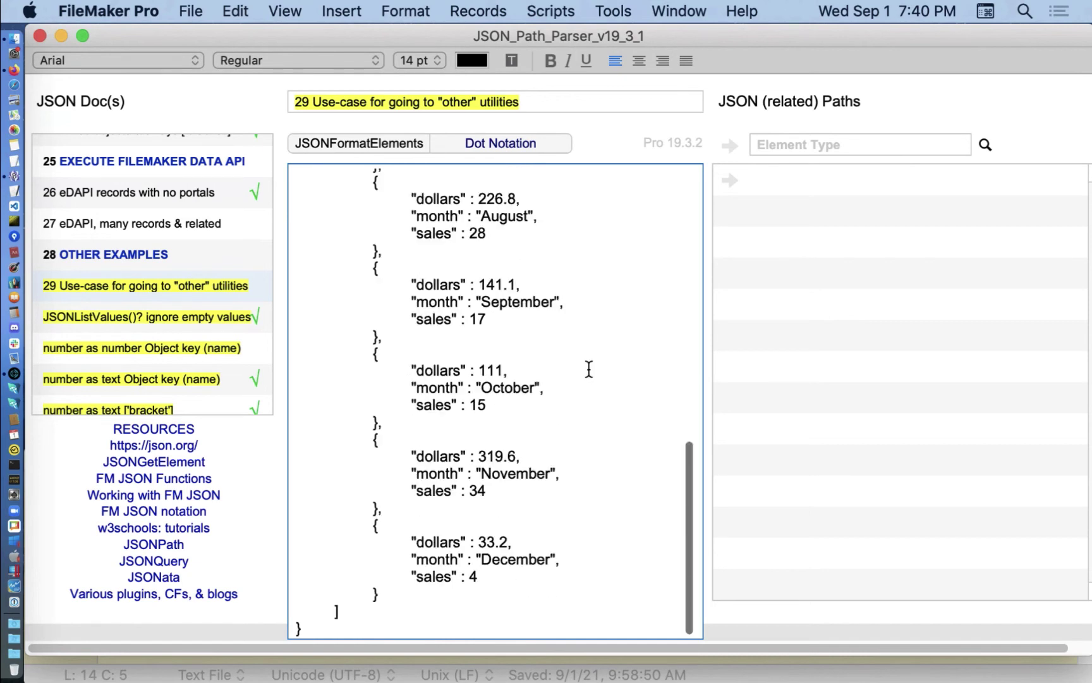
# Open the path details of the document "JSONListValues()? ignore empty values like LIst()" and compare its JSON with the sea and see keys and values
pyautogui.click(122, 318)
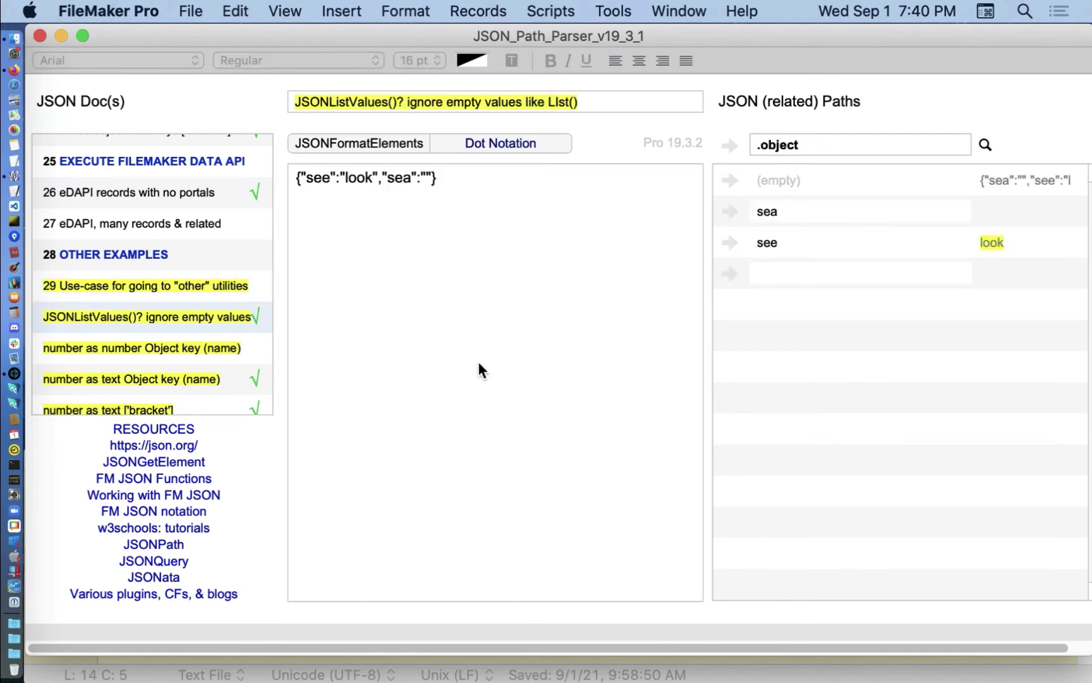
pyautogui.click(731, 144)
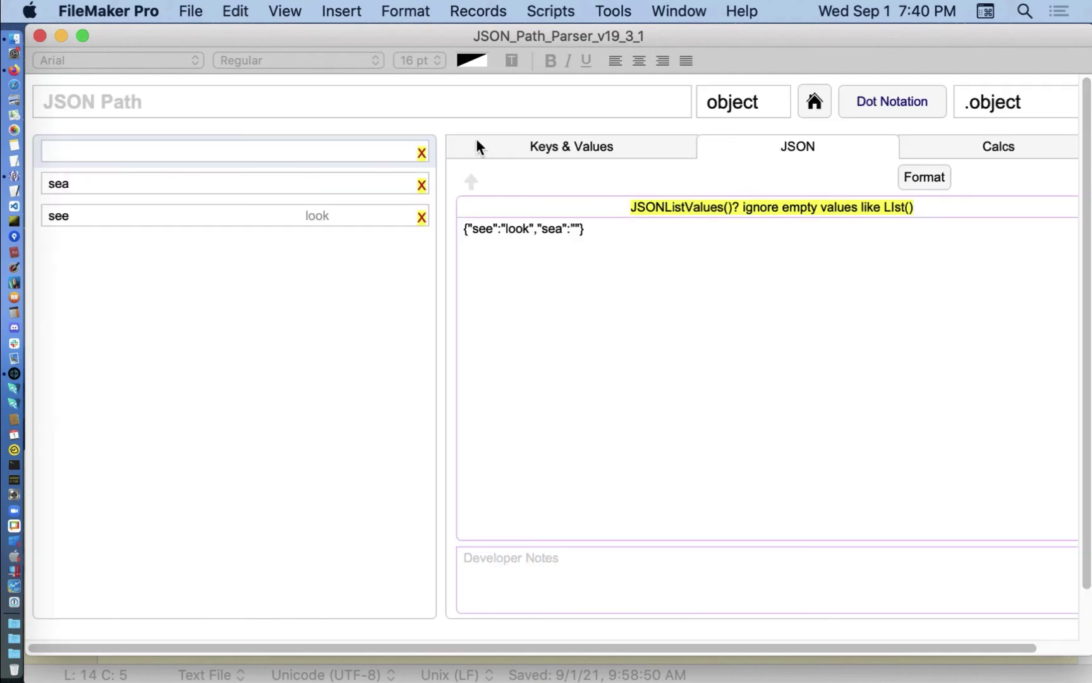
pyautogui.click(589, 148)
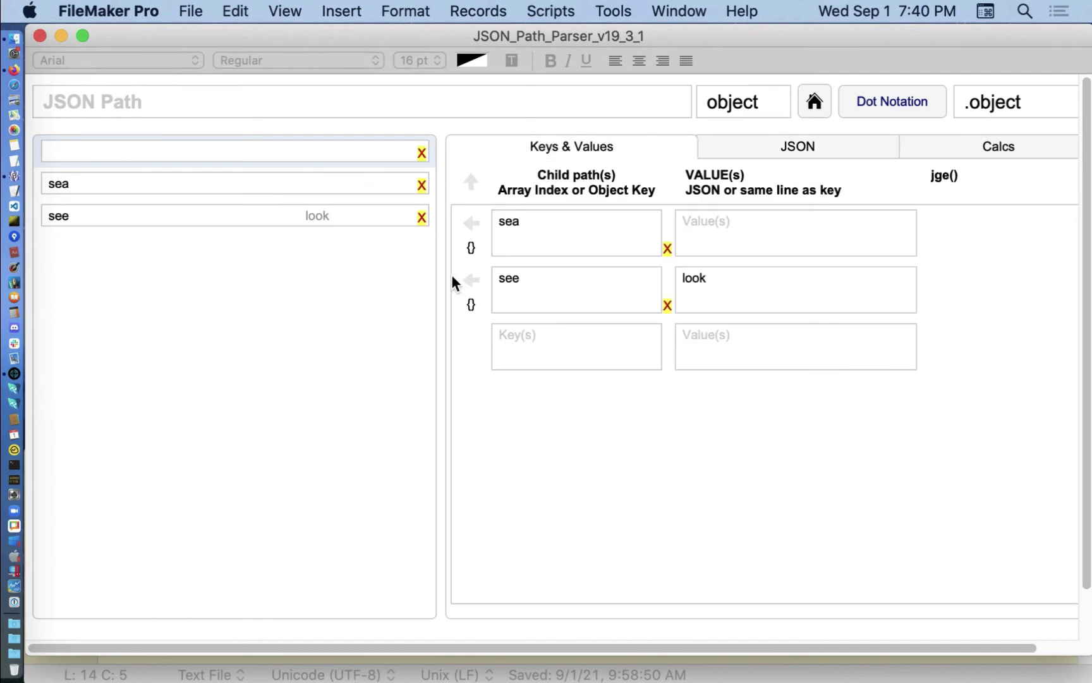
pyautogui.click(856, 151)
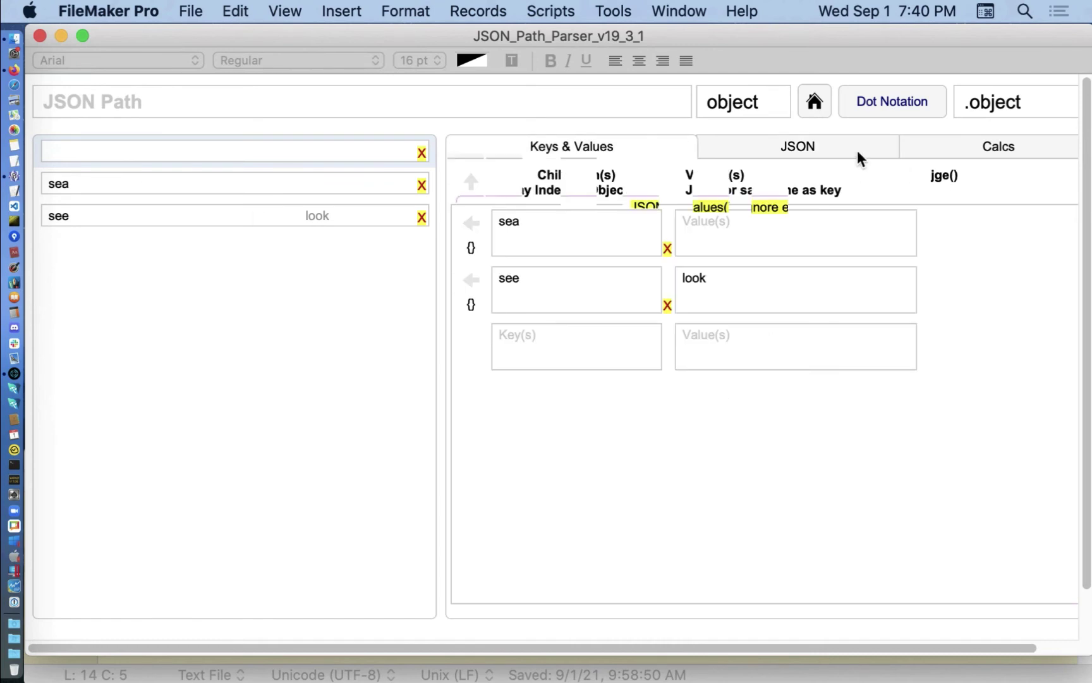
pyautogui.click(555, 146)
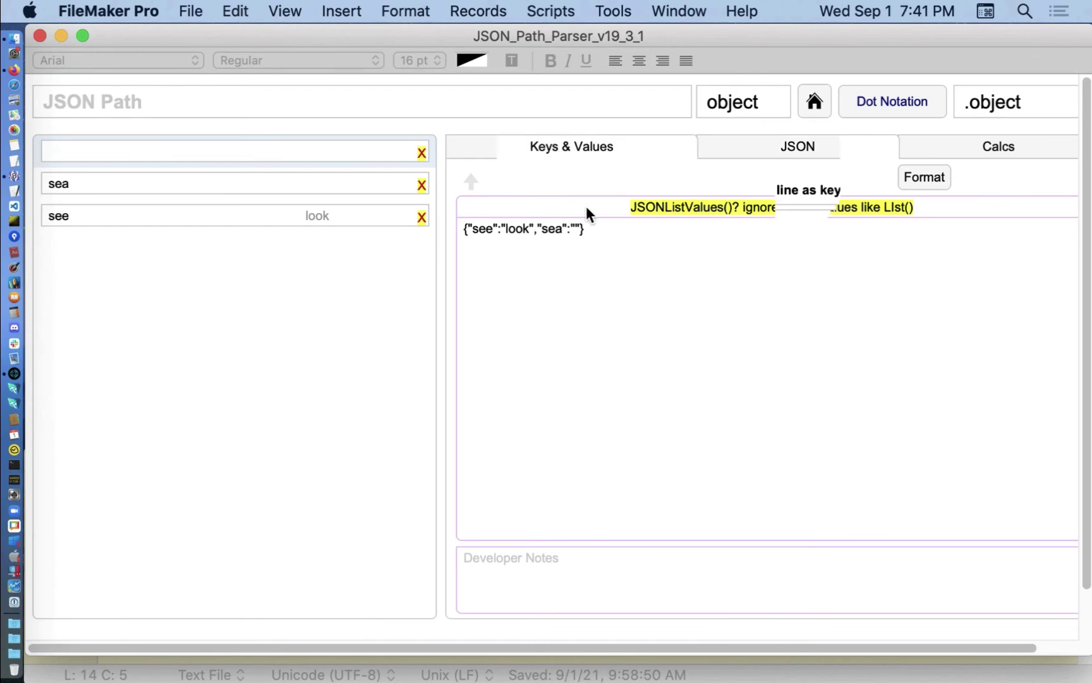
pyautogui.moveTo(545, 220); pyautogui.dragTo(495, 221)
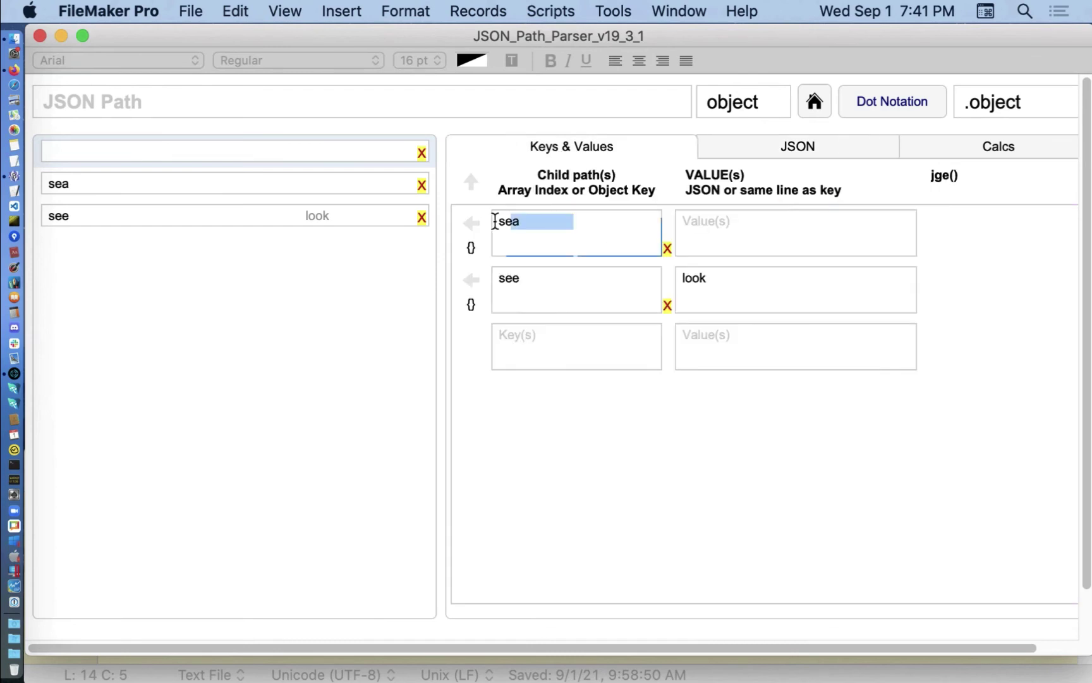
pyautogui.click(728, 238)
# Inspect the JSONGetElement, JSONListKeys and JSONListValues calculations for the path sea
pyautogui.click(320, 184)
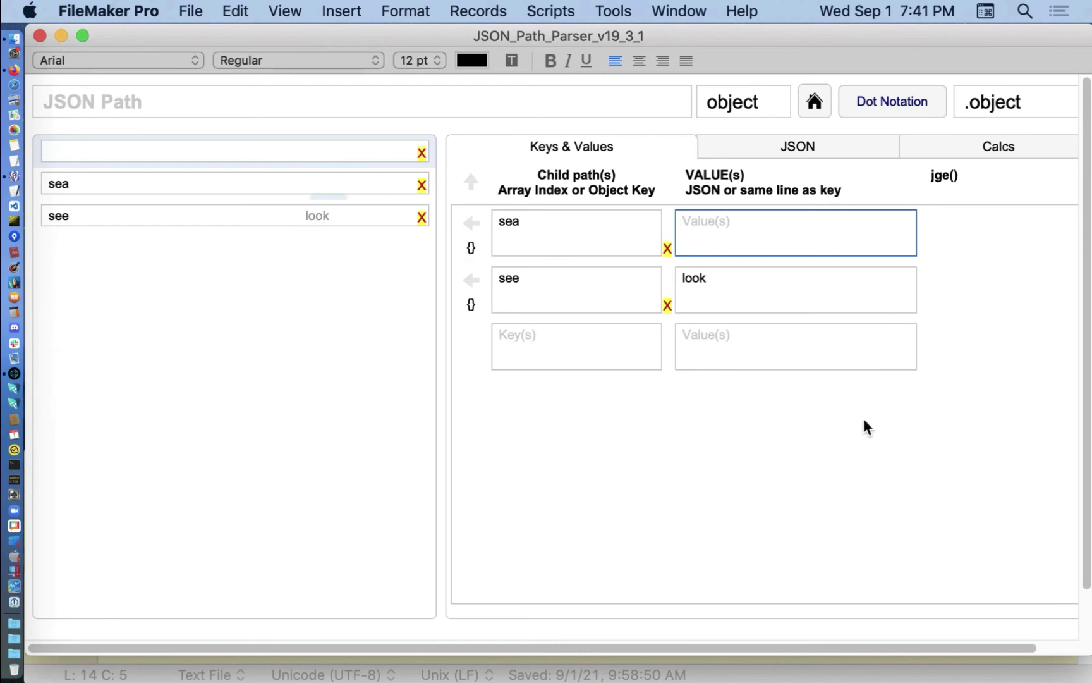
pyautogui.click(962, 148)
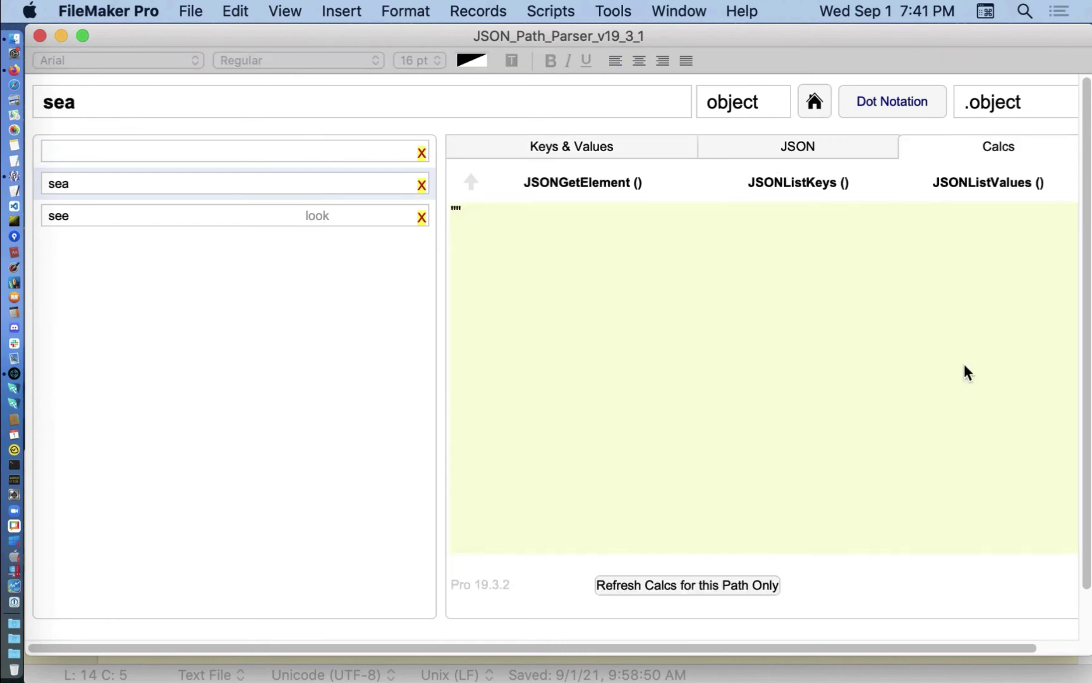
pyautogui.click(503, 302)
pyautogui.click(793, 301)
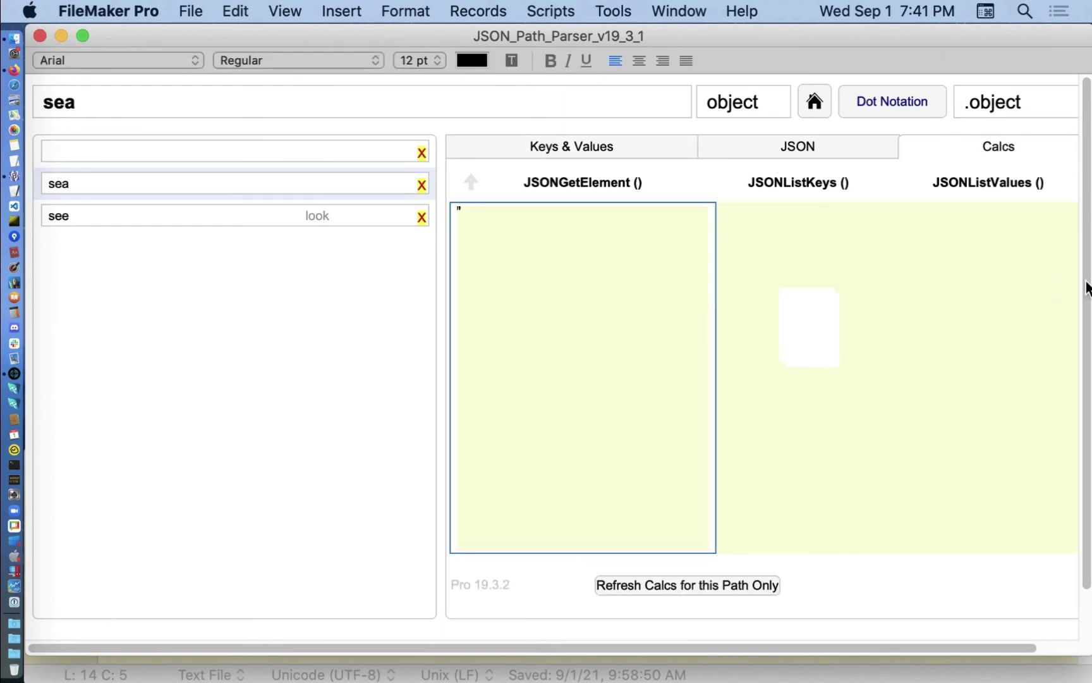
pyautogui.click(1050, 284)
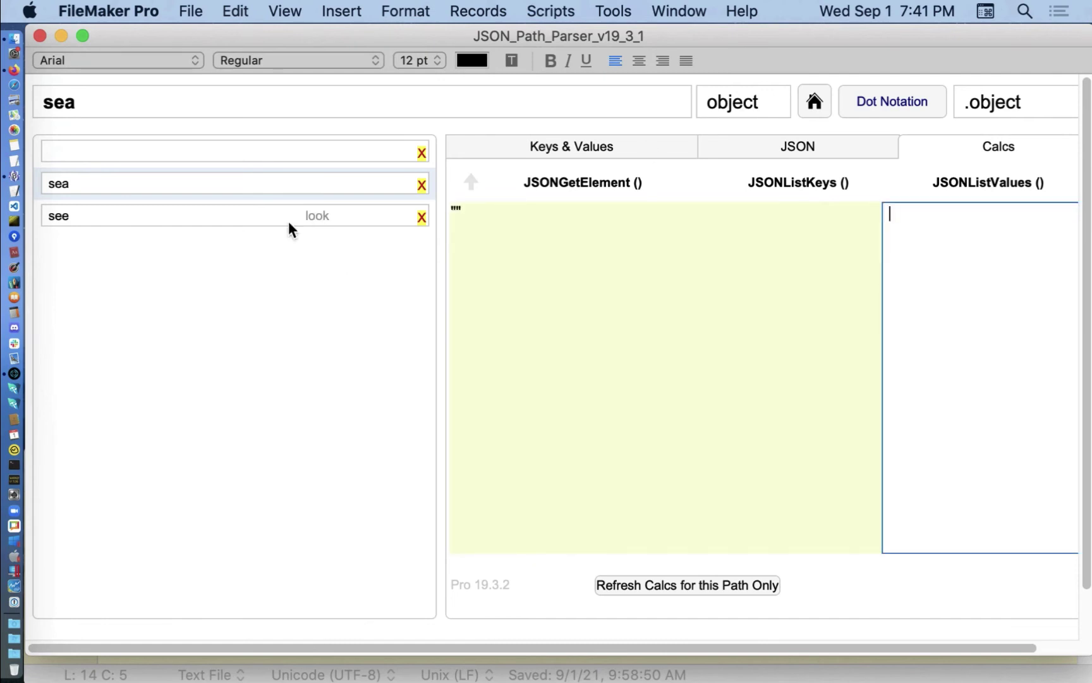
# Switch the calculations to the empty root path and highlight its JSONListKeys and JSONListValues results for comparison
pyautogui.click(271, 218)
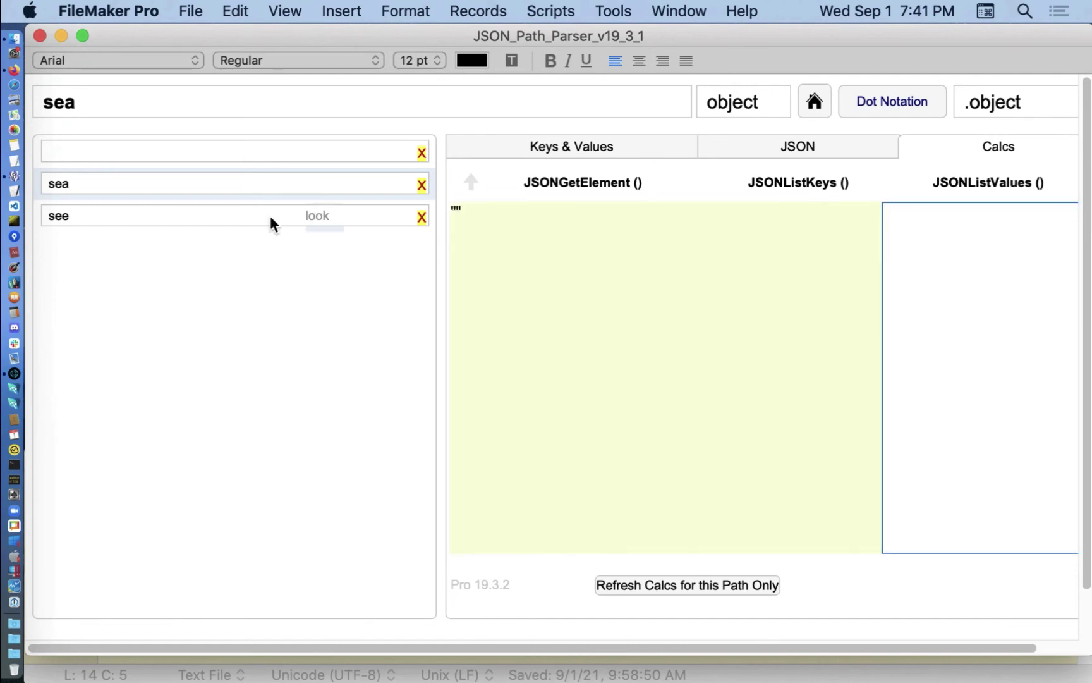
pyautogui.click(840, 236)
pyautogui.press('Tab')
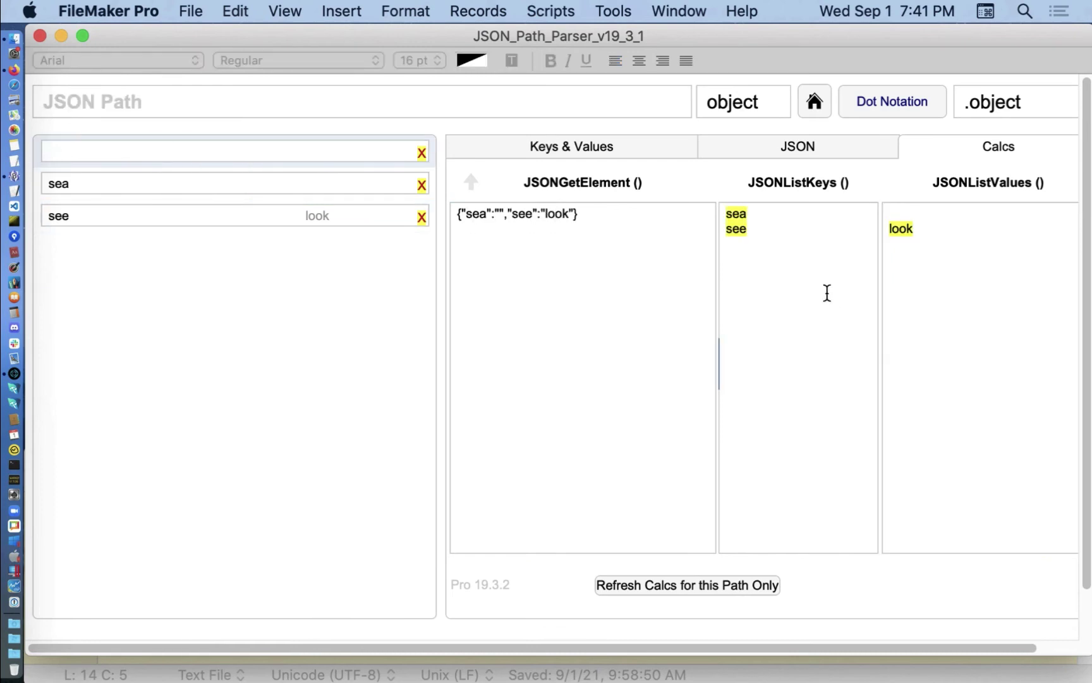
pyautogui.click(731, 213)
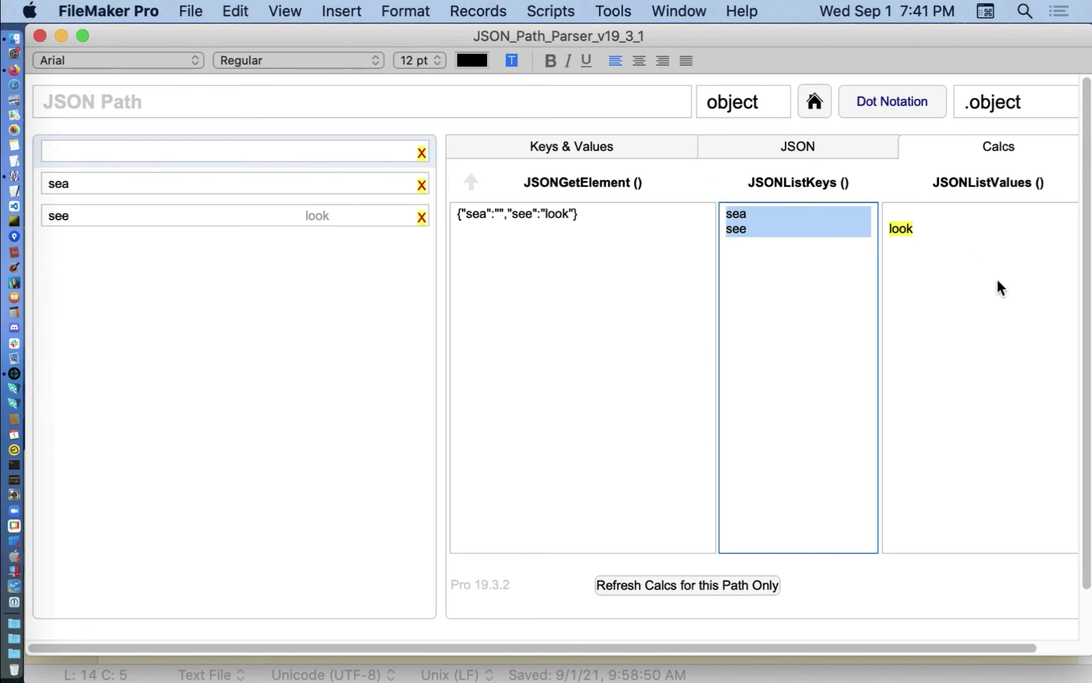
pyautogui.moveTo(997, 281); pyautogui.dragTo(878, 193)
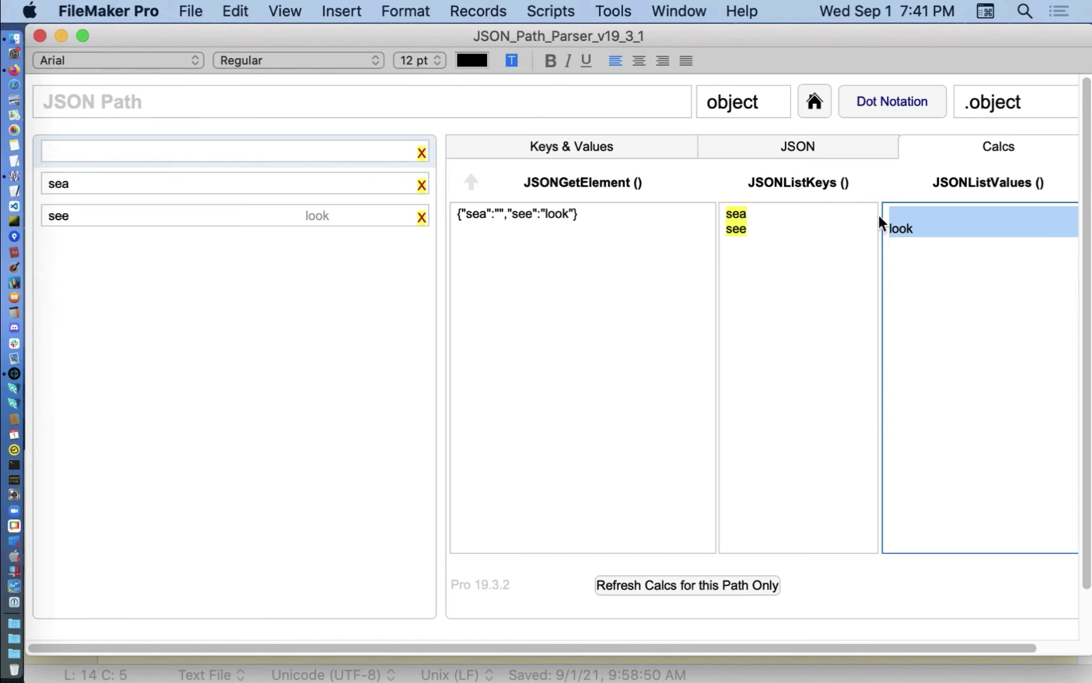
# Return to the document list, open "number as number Object key (name)", and try to format its JSON with JSONFormatElements
pyautogui.click(818, 96)
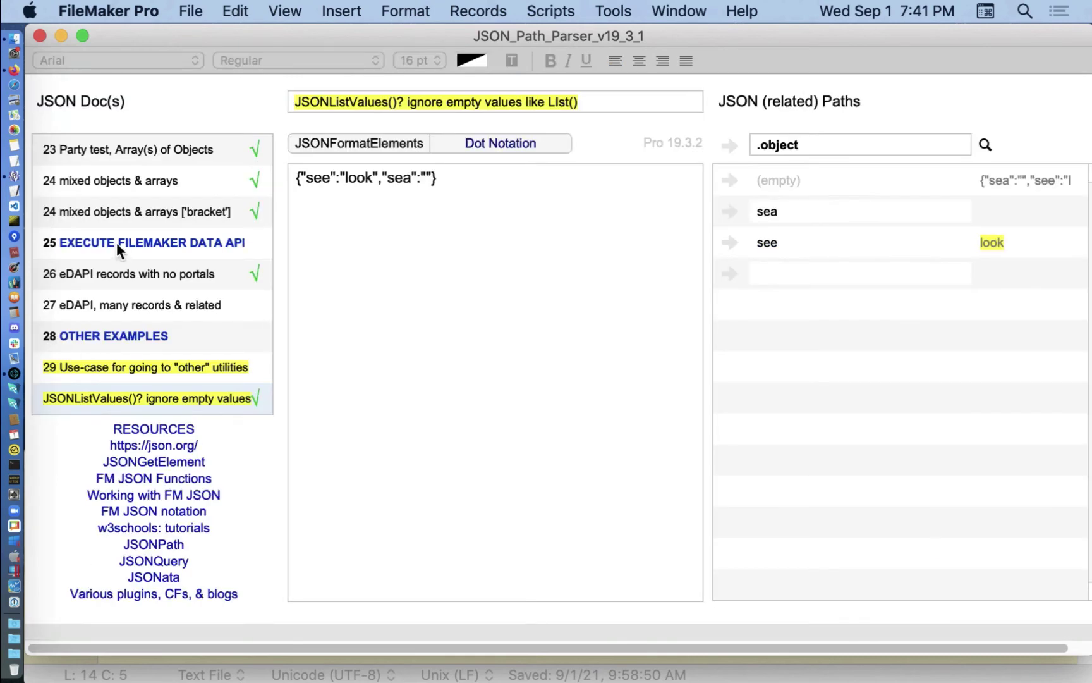
pyautogui.scroll(-2, 116, 241)
pyautogui.scroll(-2, 116, 241)
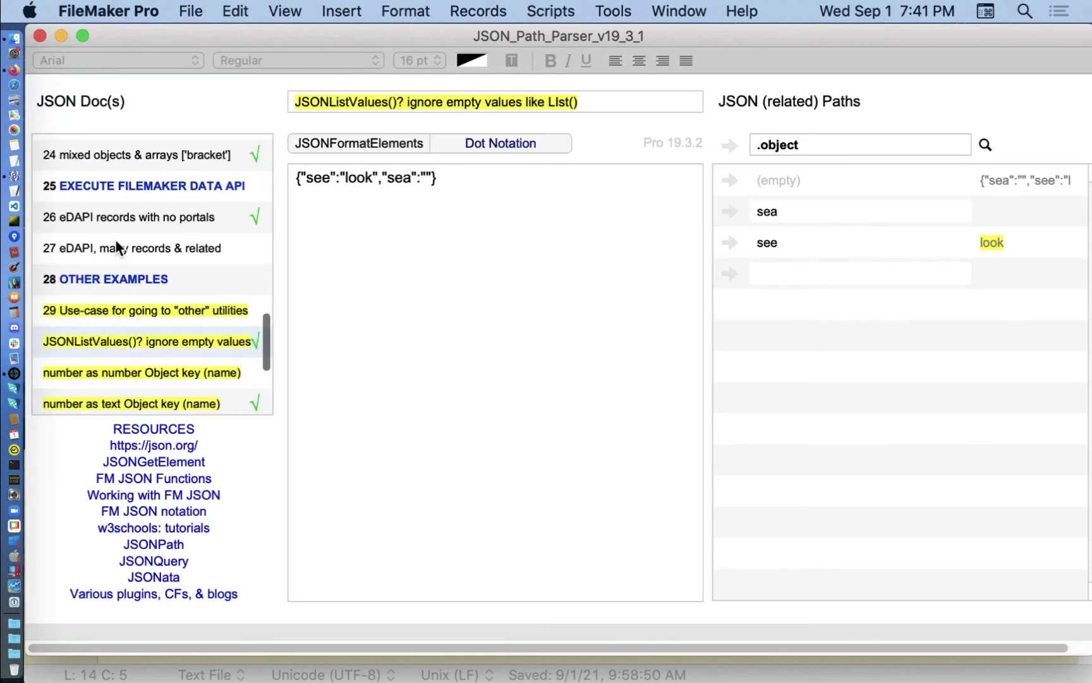
pyautogui.click(95, 370)
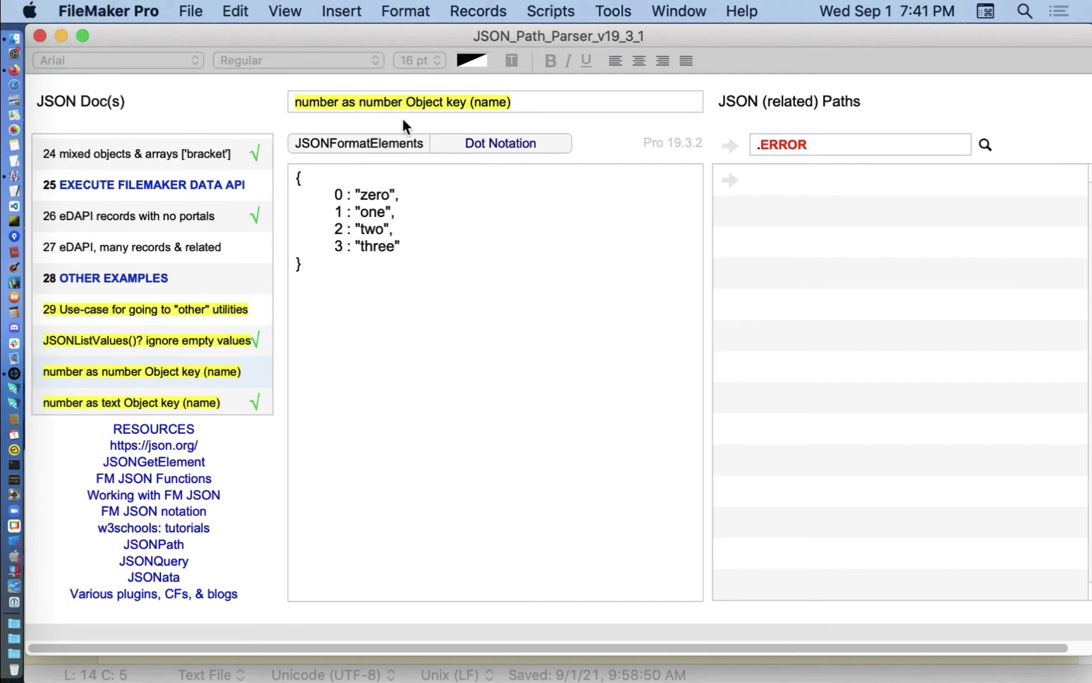
pyautogui.click(374, 136)
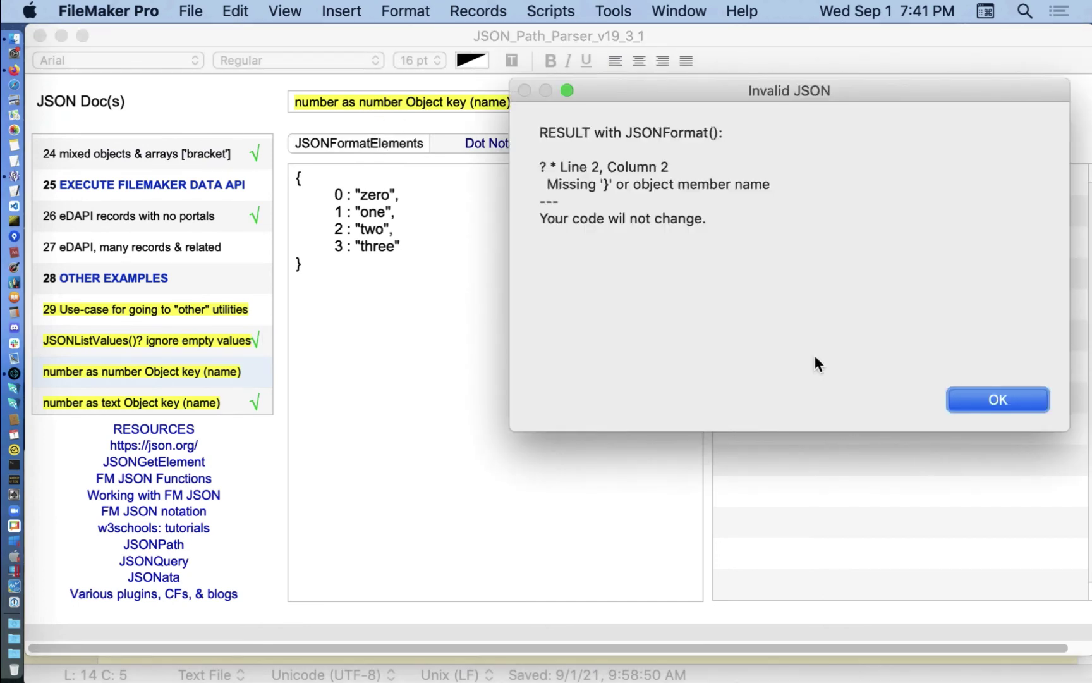
pyautogui.click(1024, 400)
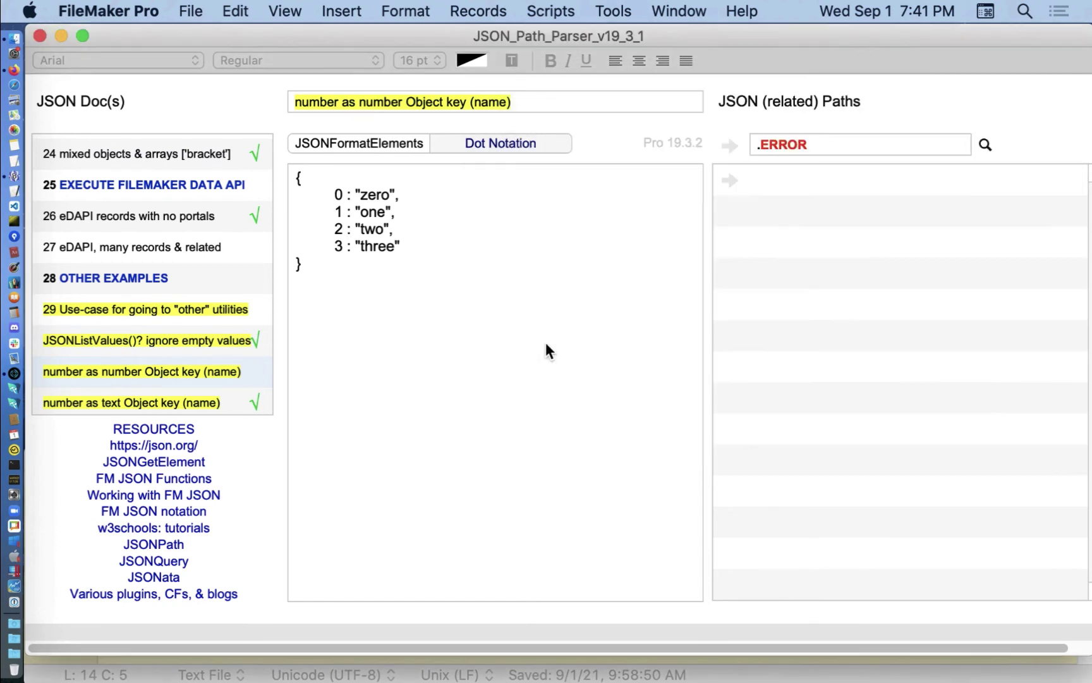
# Open the path details of "number as text Object key (name)" and inspect path 0 and the root object's numeric keys and values
pyautogui.scroll(-3, 162, 274)
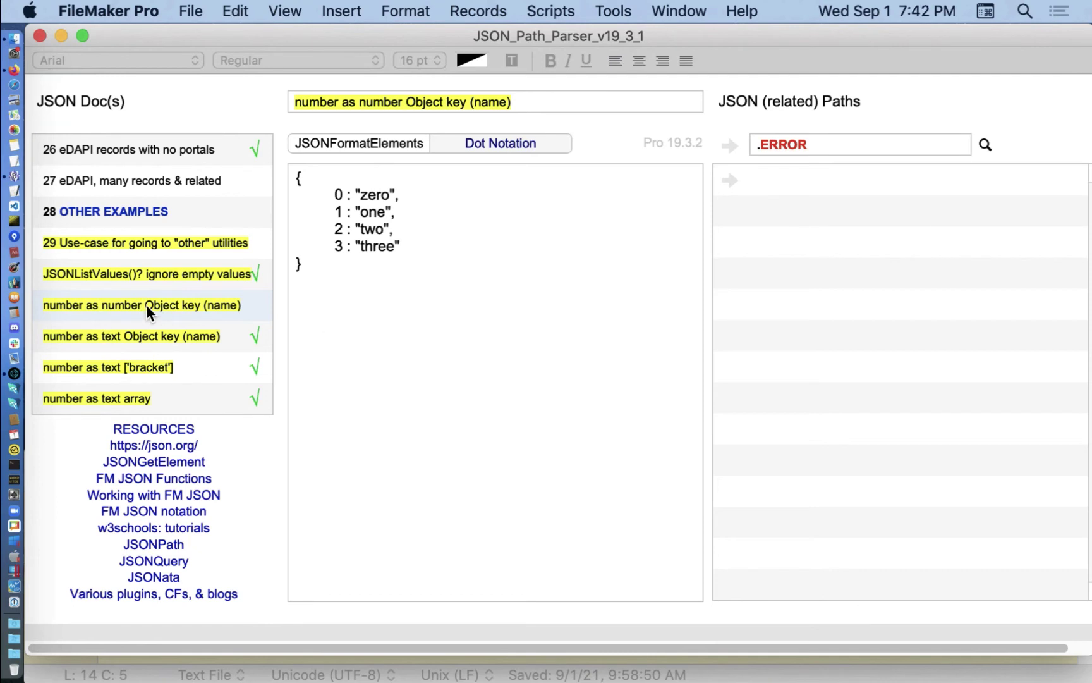
pyautogui.click(183, 337)
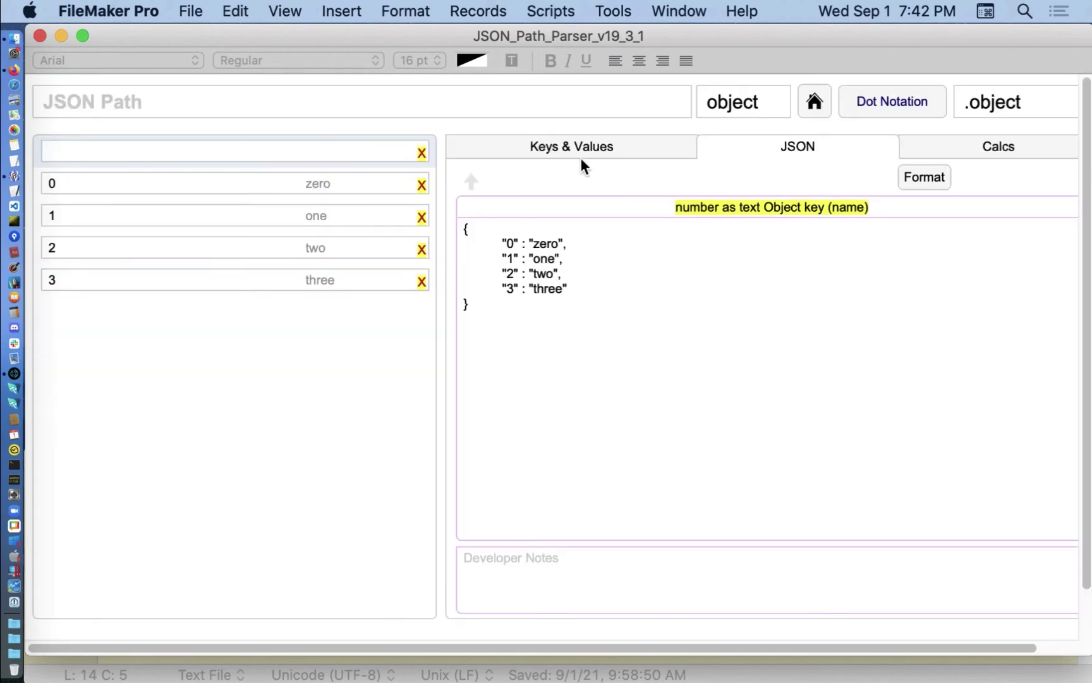
pyautogui.click(581, 149)
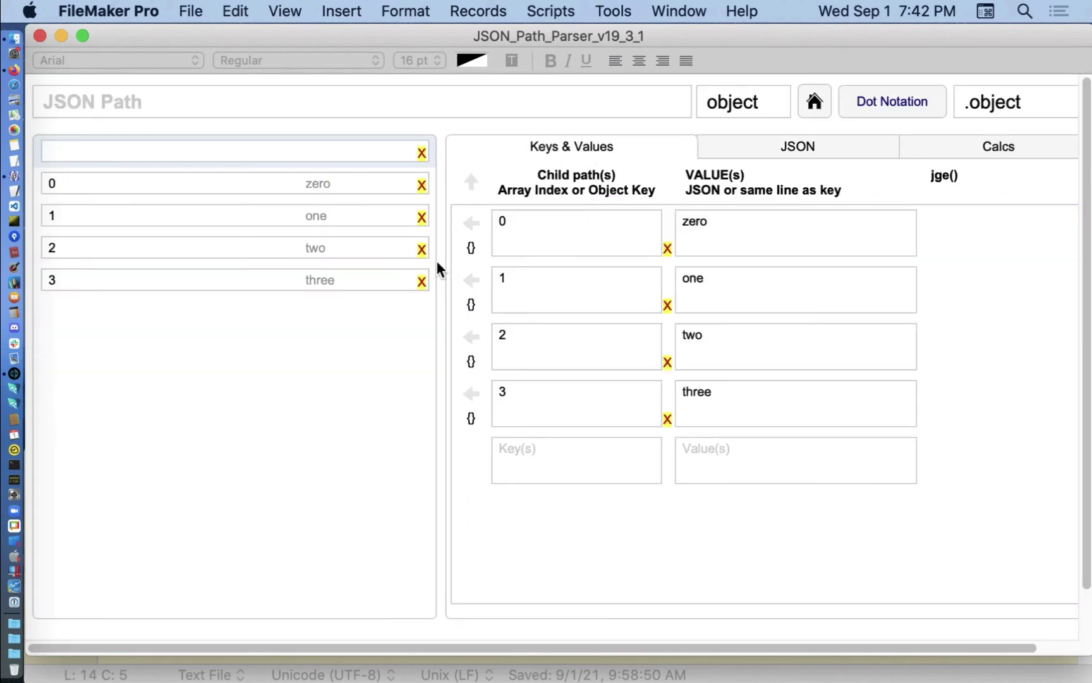
pyautogui.click(234, 180)
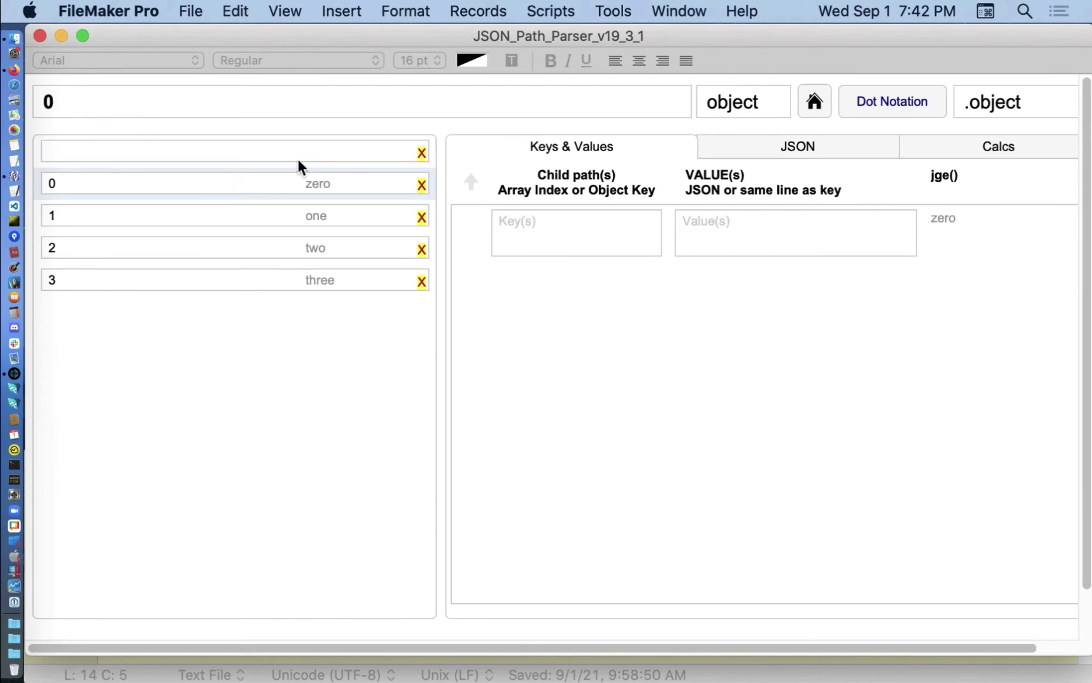
pyautogui.click(471, 184)
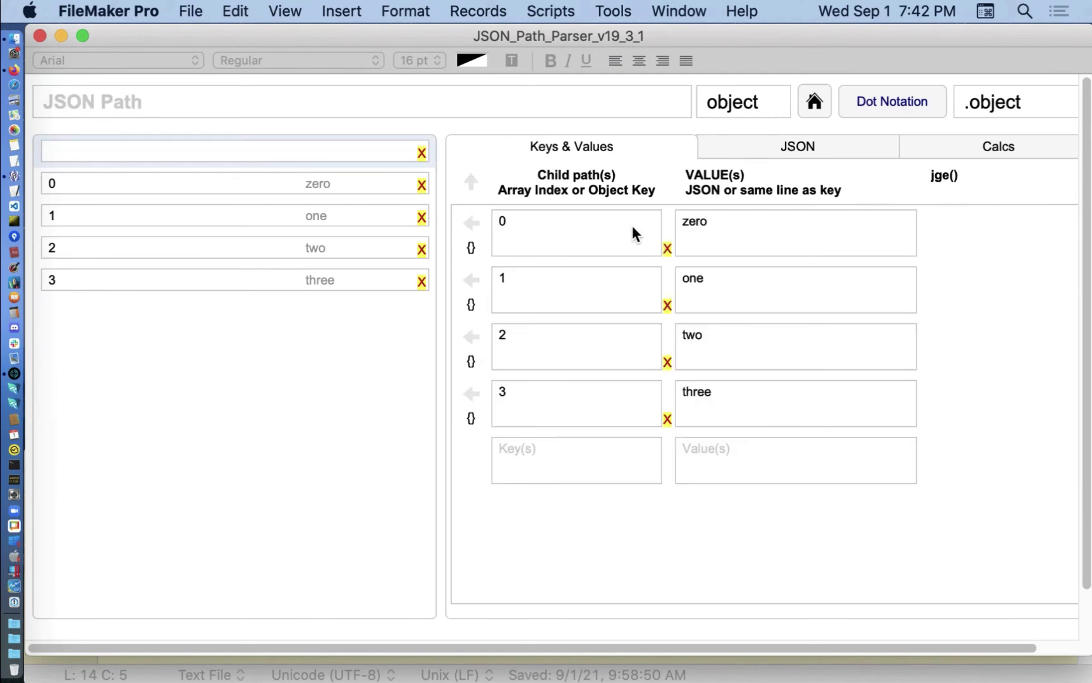
pyautogui.click(582, 245)
pyautogui.click(552, 275)
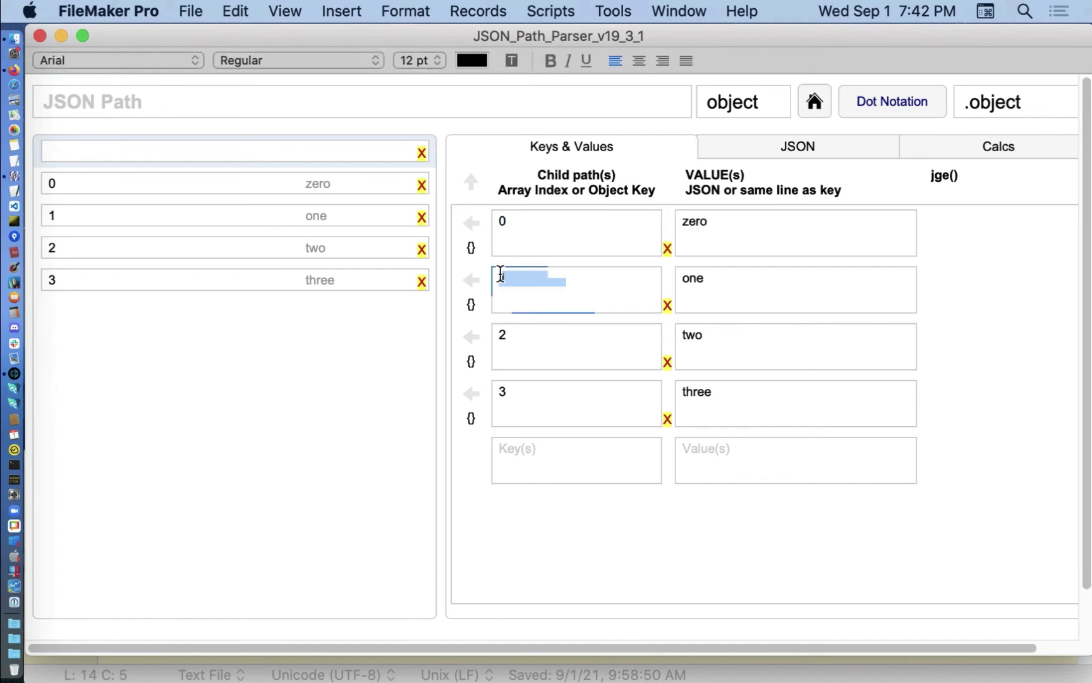
# Check the remaining numeric keys 2 and 3, then return to the documents and open "number as text ['bracket']" to inspect path ['0']
pyautogui.click(504, 335)
pyautogui.click(511, 390)
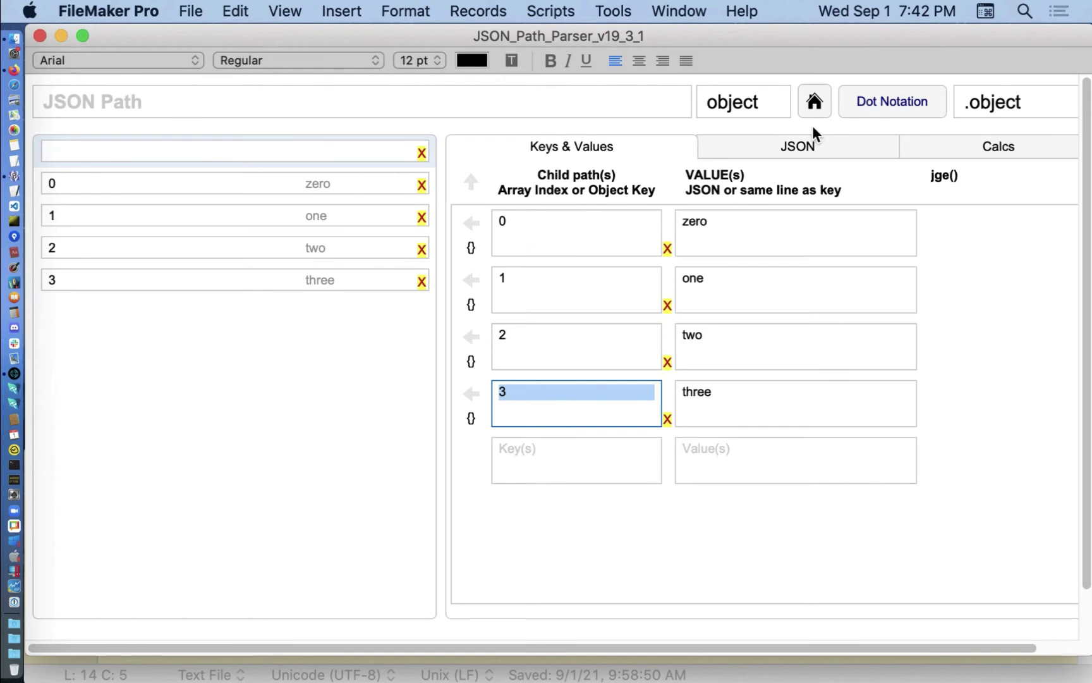
pyautogui.click(814, 104)
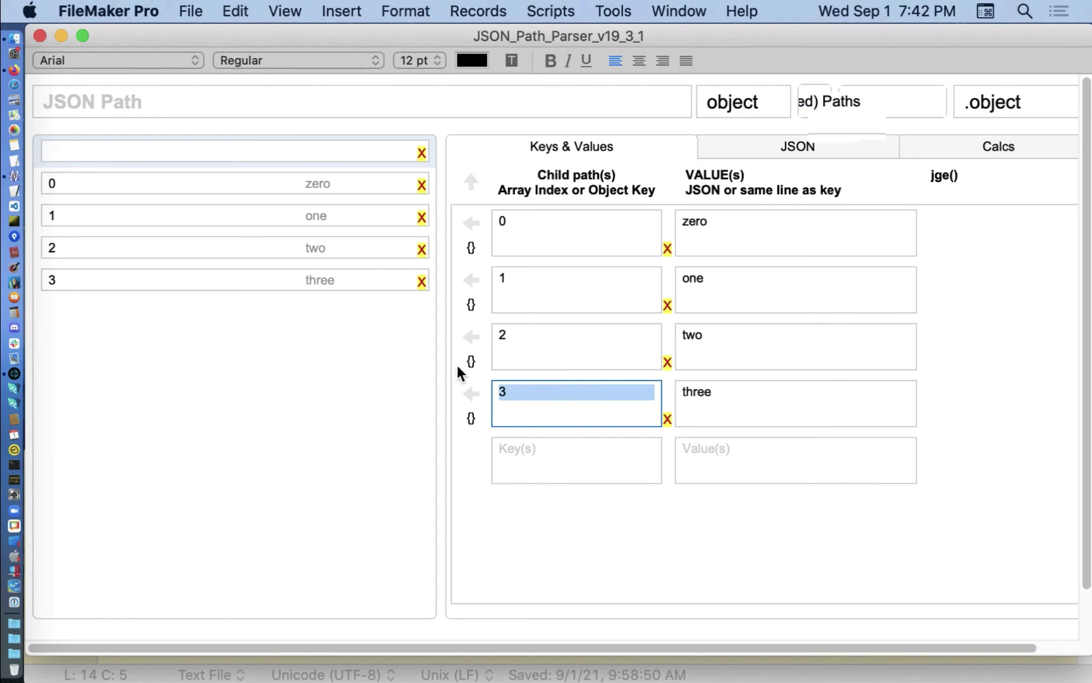
pyautogui.scroll(-3, 155, 359)
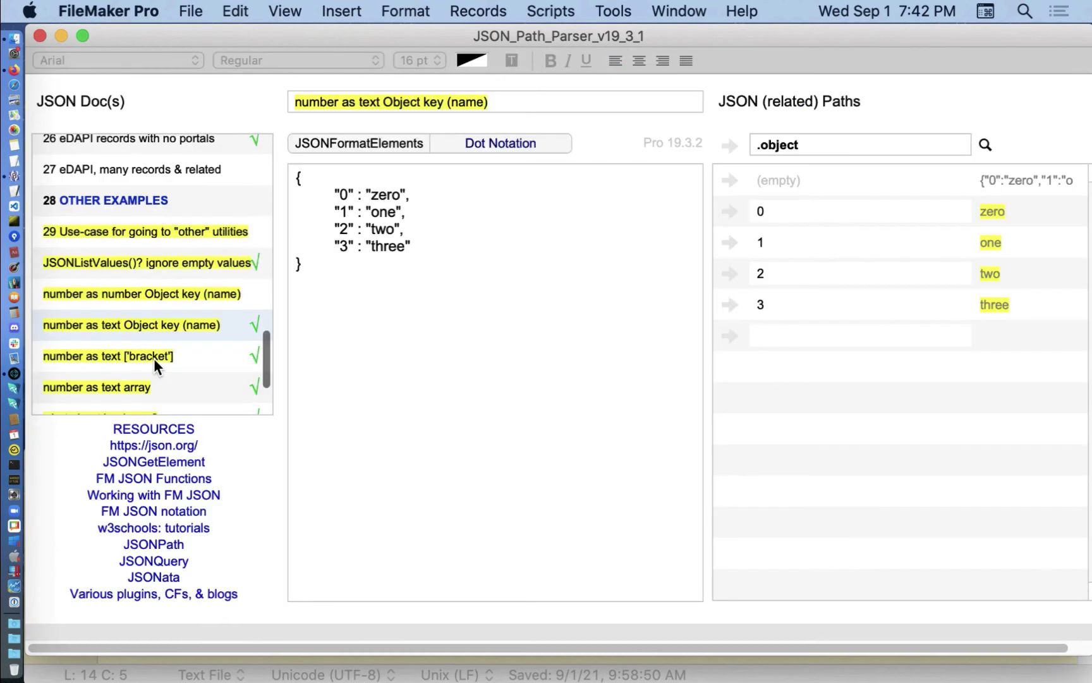
pyautogui.click(153, 358)
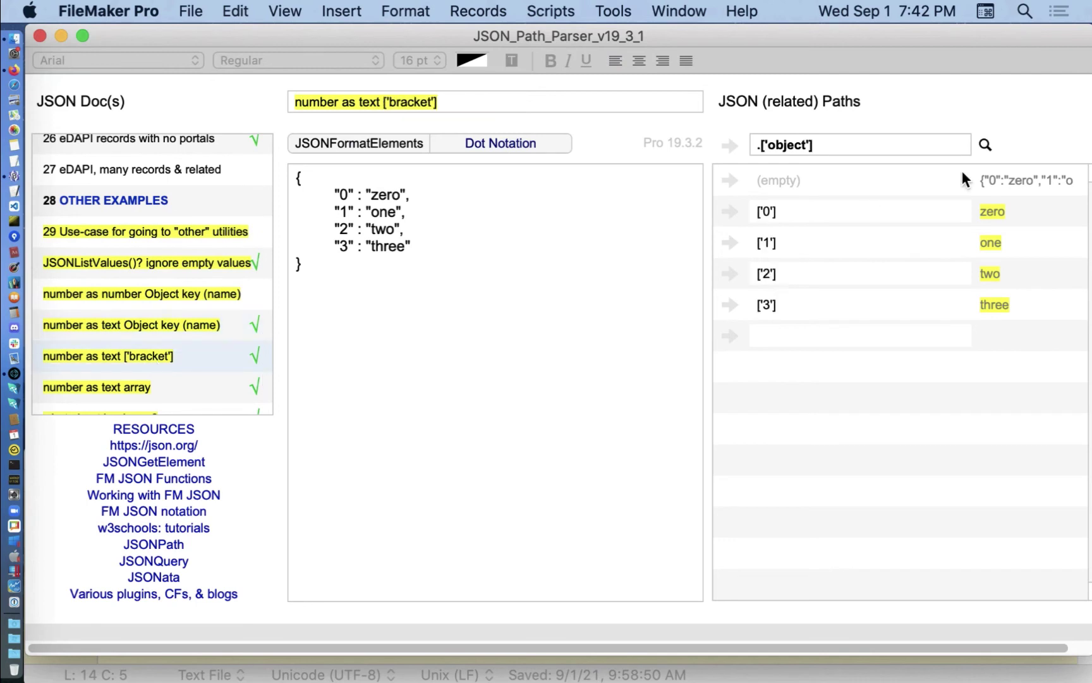
pyautogui.click(816, 209)
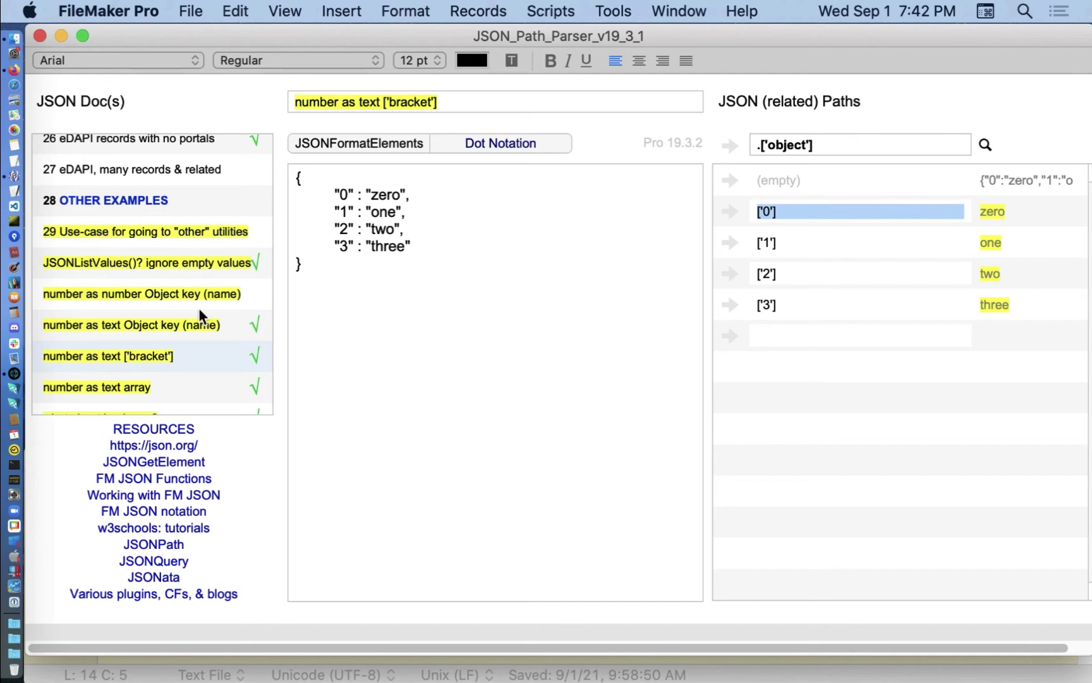
# Open the document "number as text array" and examine the first object in its JSON array
pyautogui.scroll(-1, 203, 373)
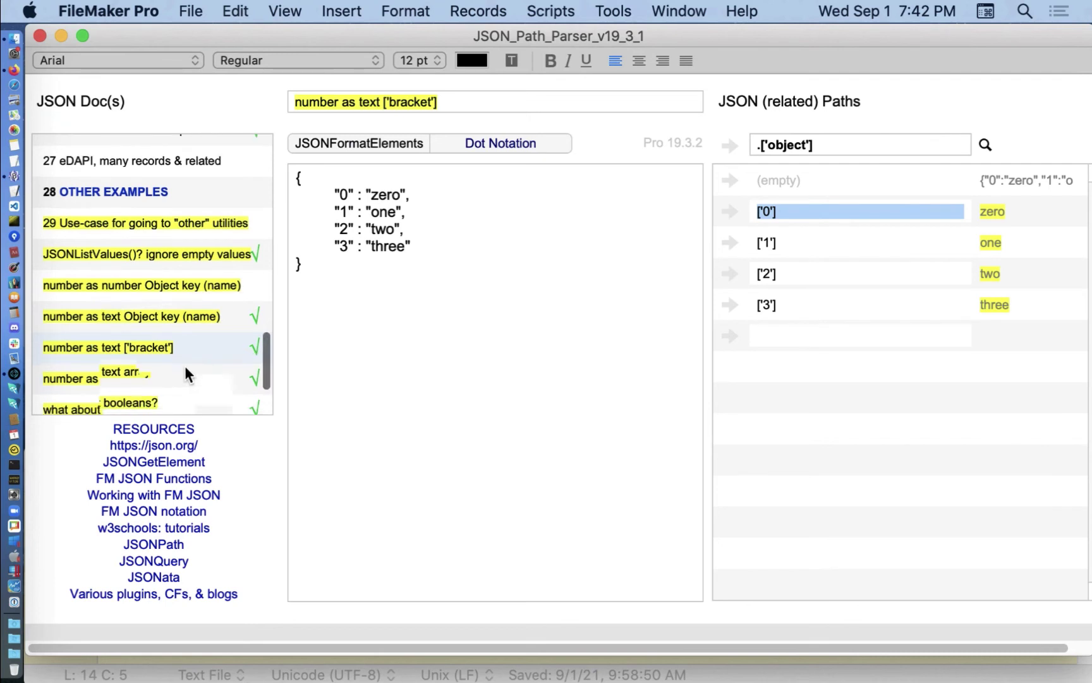
pyautogui.scroll(-1, 183, 365)
pyautogui.click(166, 359)
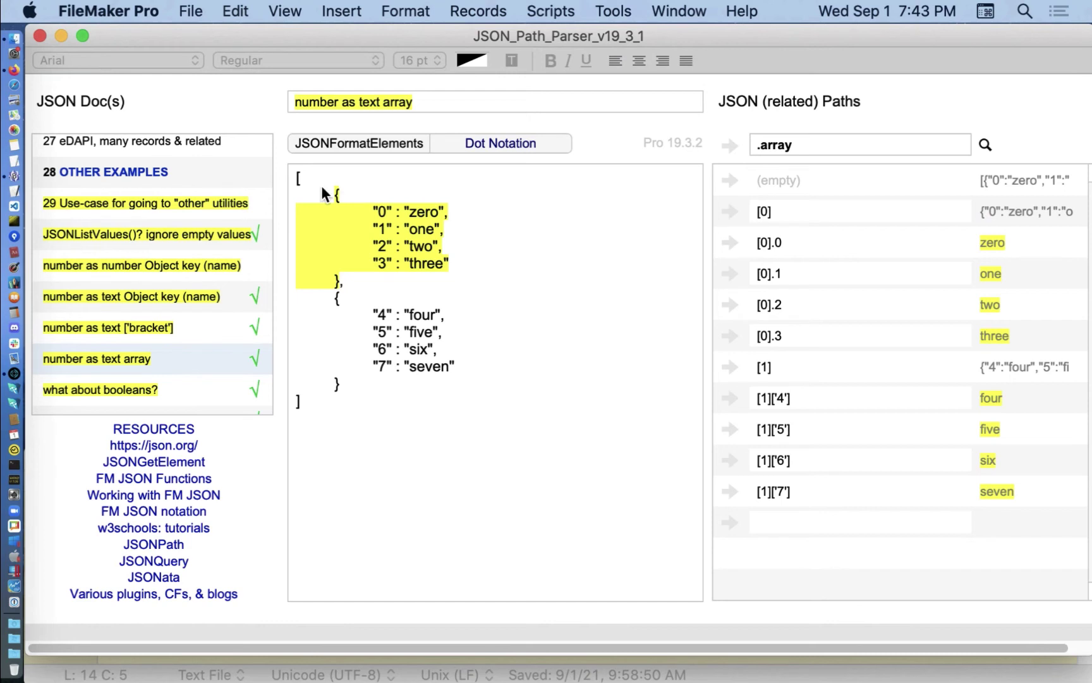
pyautogui.click(300, 190)
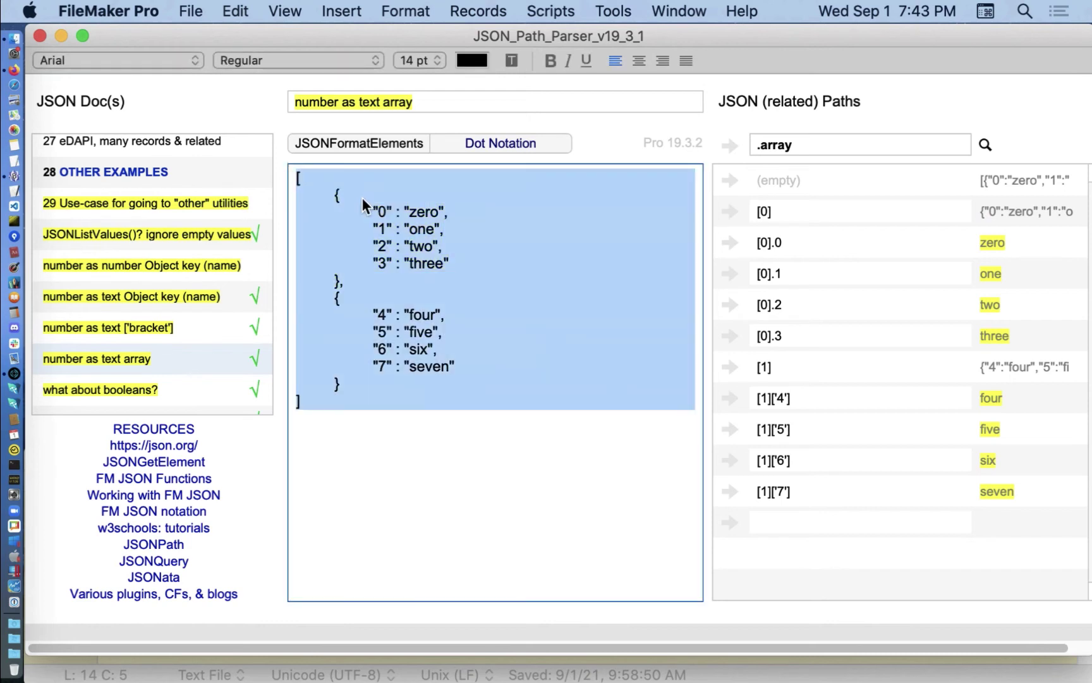
pyautogui.click(338, 201)
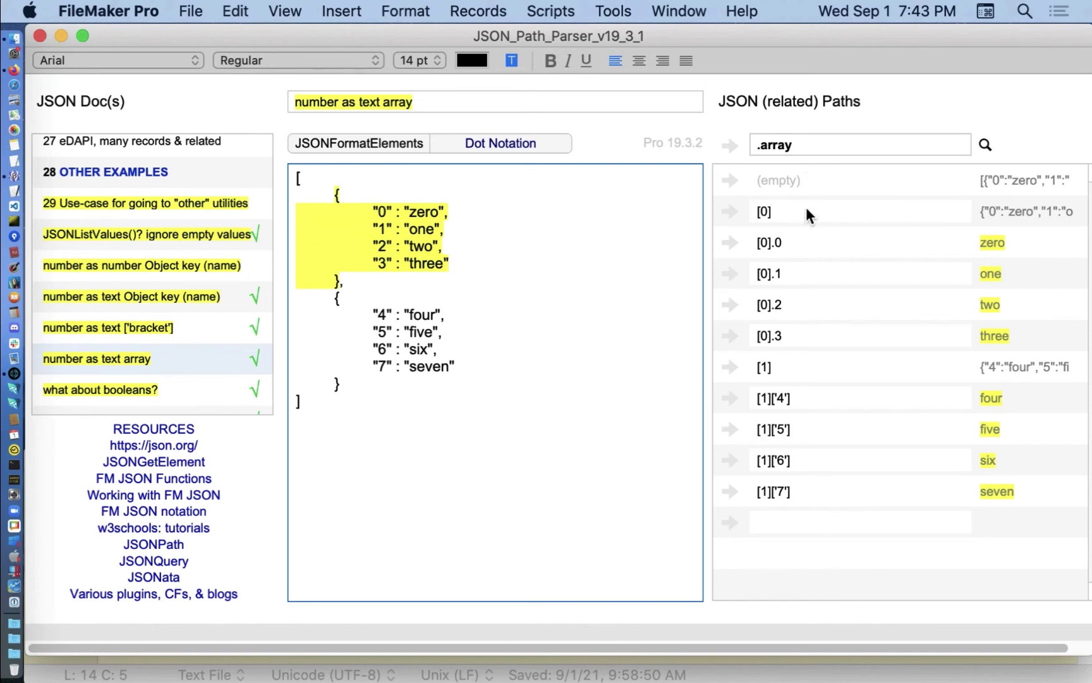
# Compare the array's dot-notation paths under [0] with its bracket-notation paths under [1], from [1]['4'] to [1]['7']
pyautogui.click(818, 220)
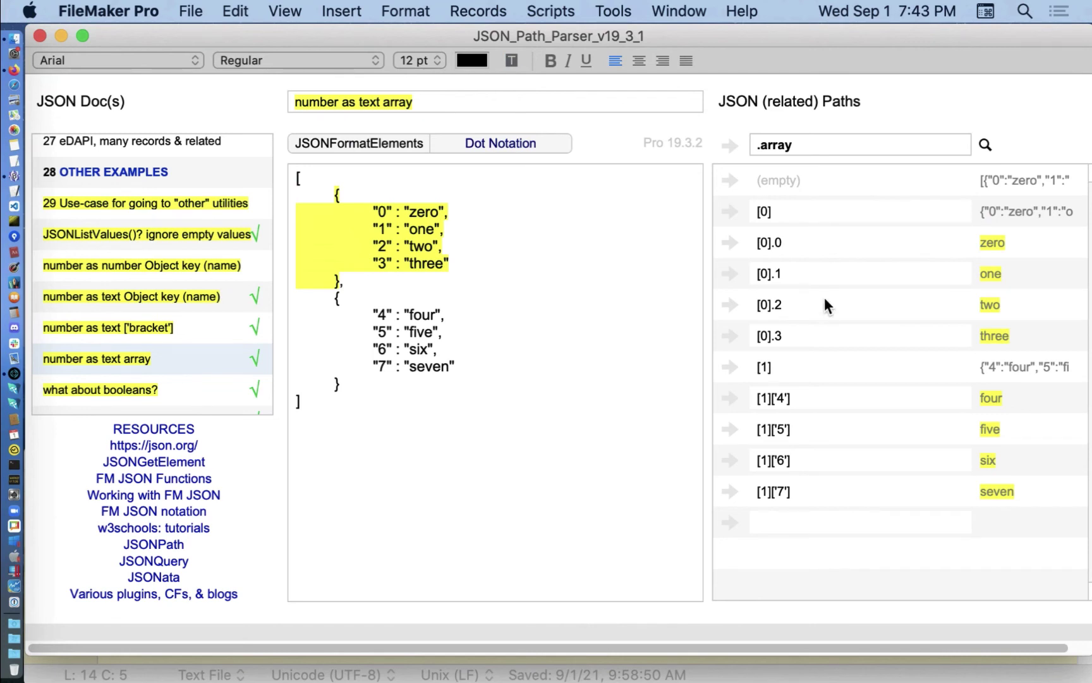
pyautogui.click(812, 334)
pyautogui.click(829, 363)
pyautogui.click(757, 402)
pyautogui.moveTo(757, 402); pyautogui.dragTo(805, 400)
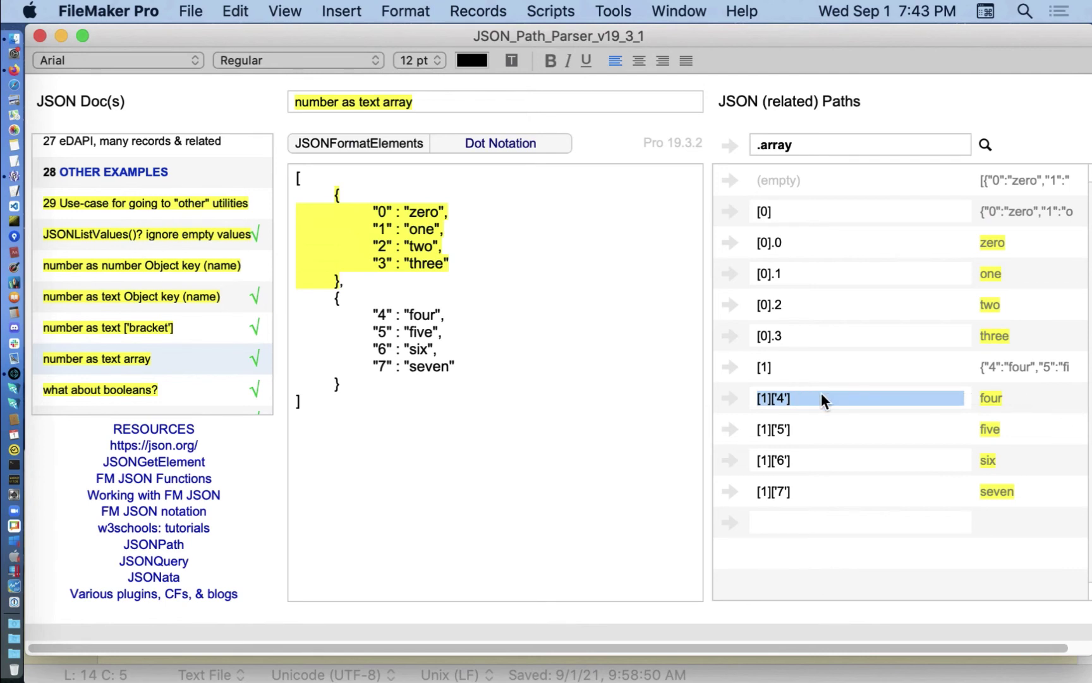
pyautogui.click(820, 426)
pyautogui.click(831, 462)
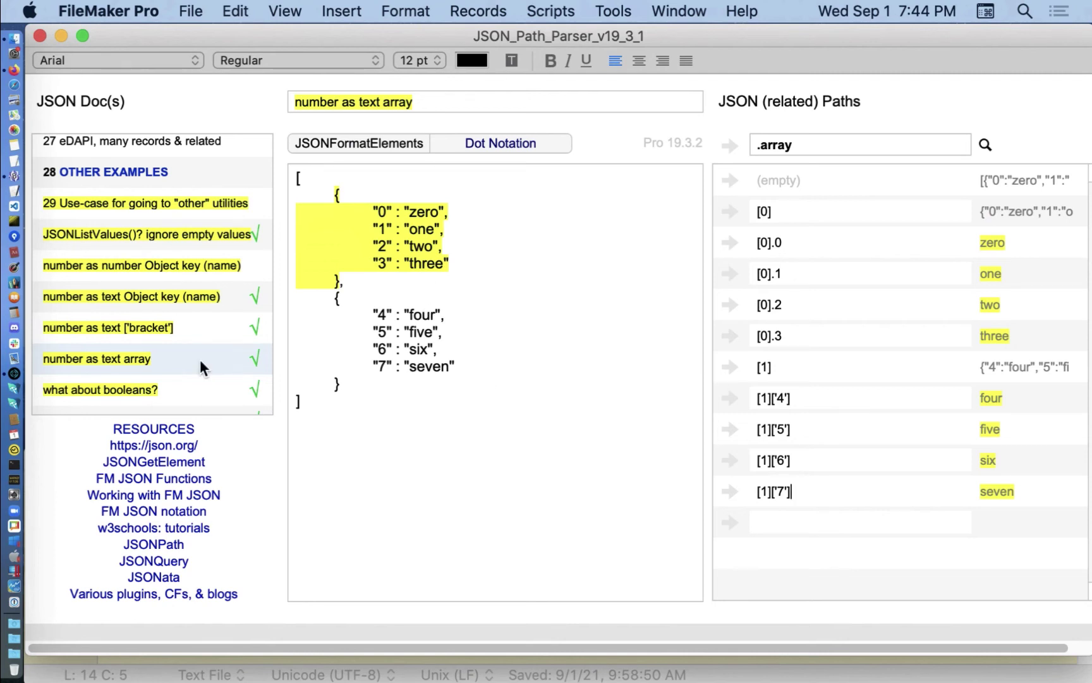
# Open the document "what about booleans?" and highlight the "true" key and its unquoted true value in the JSON
pyautogui.scroll(-1, 129, 272)
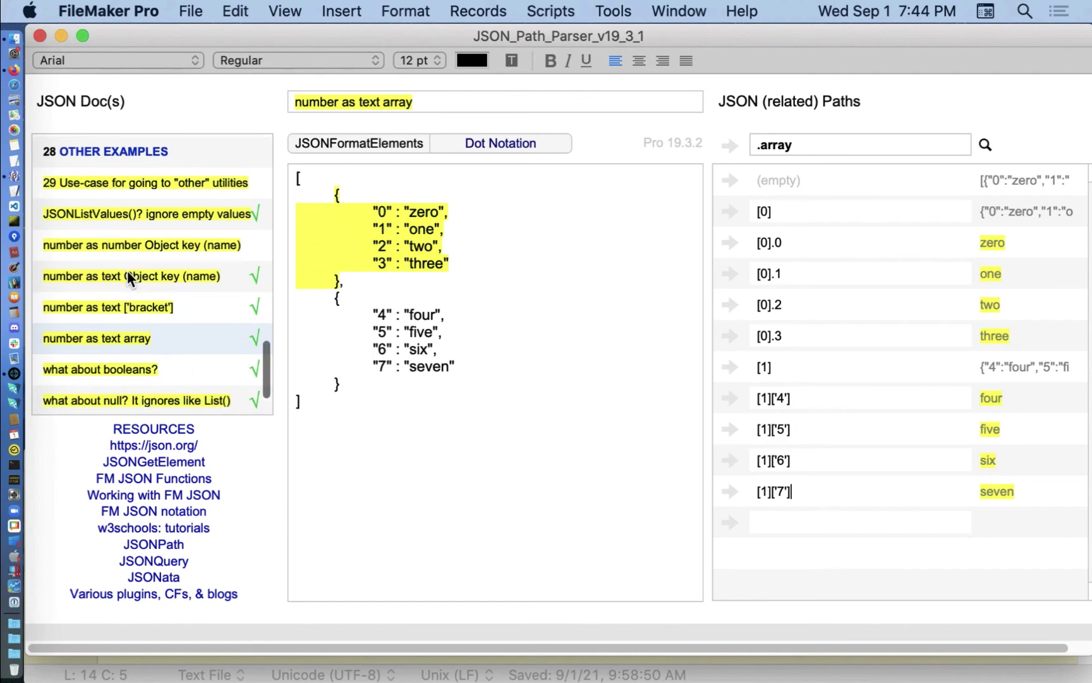
pyautogui.scroll(-1, 127, 270)
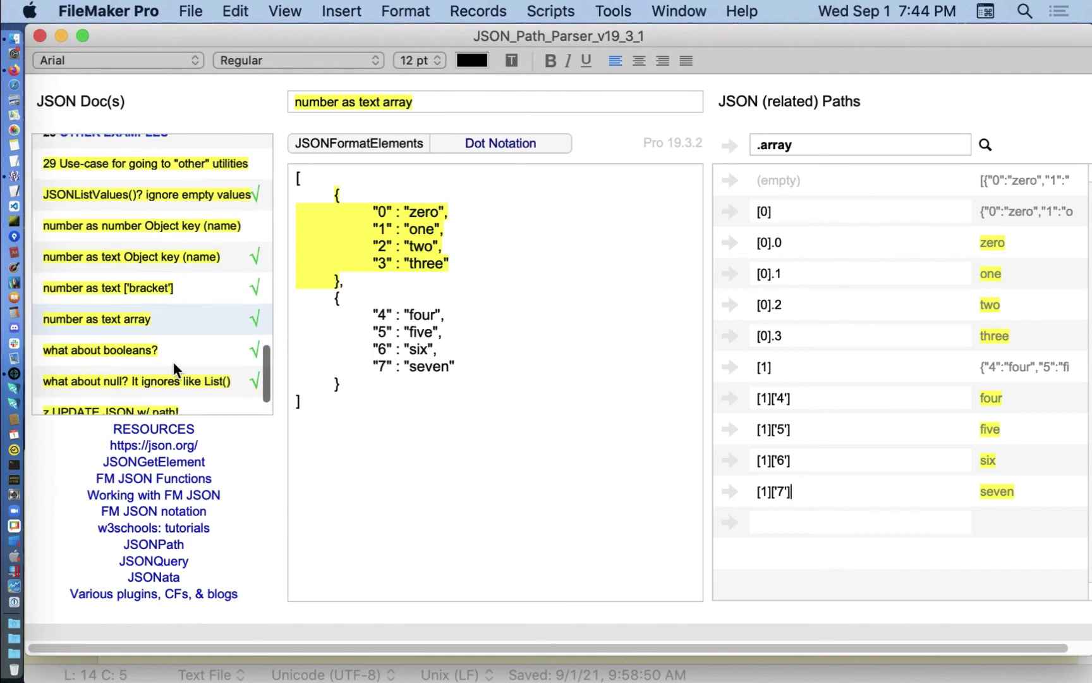
pyautogui.click(165, 346)
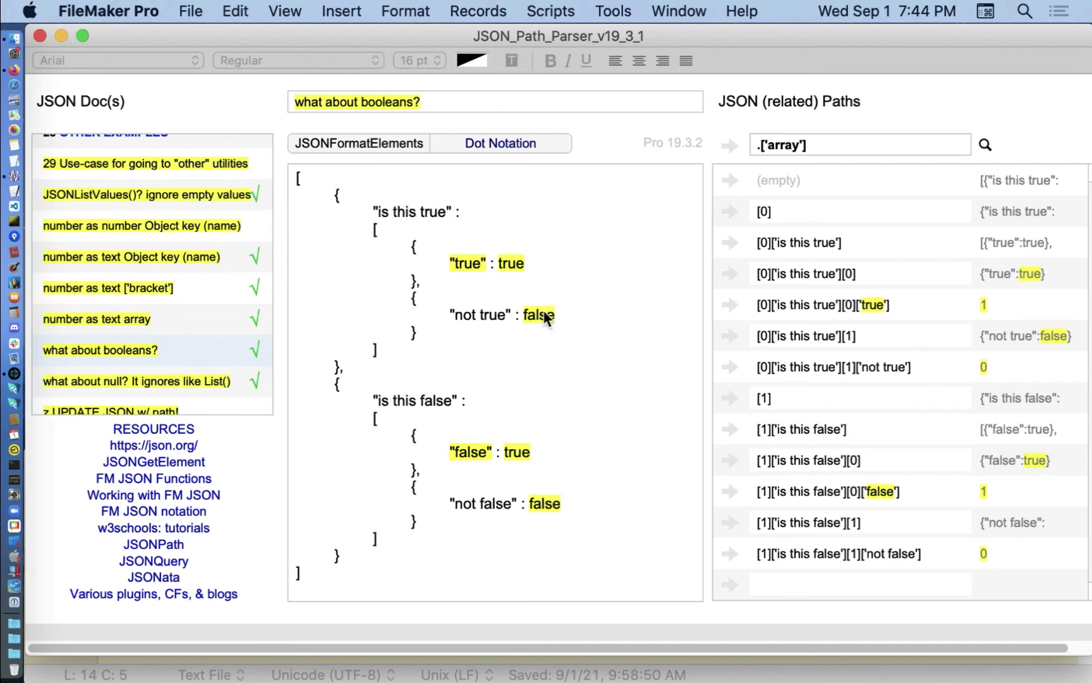
pyautogui.moveTo(455, 264); pyautogui.dragTo(432, 272)
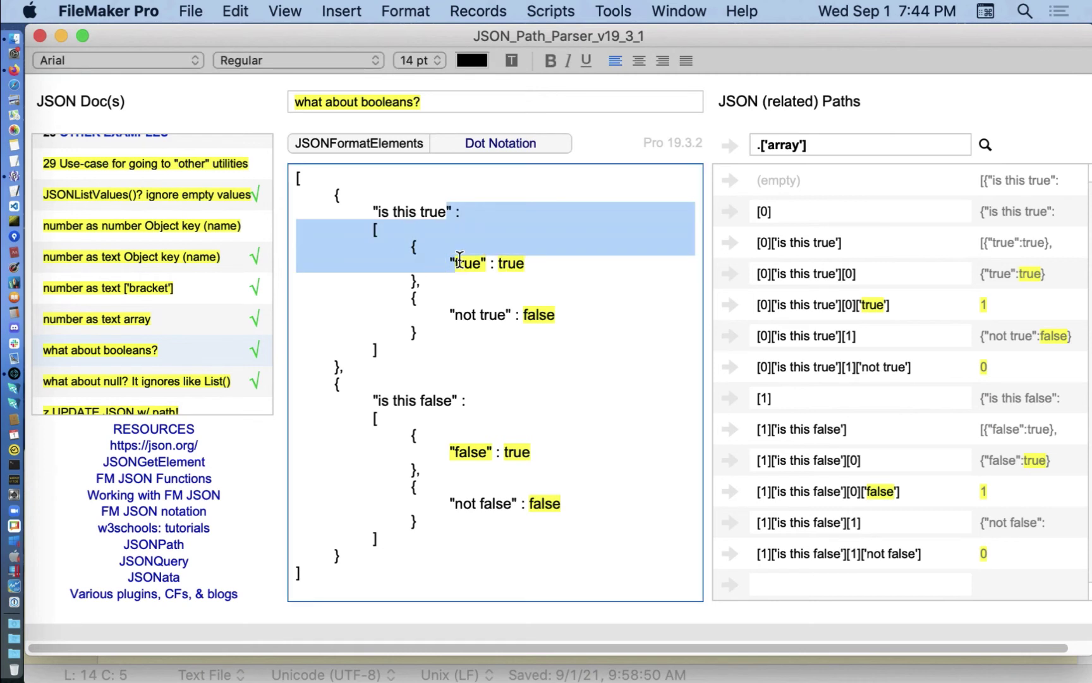
pyautogui.doubleClick(459, 261)
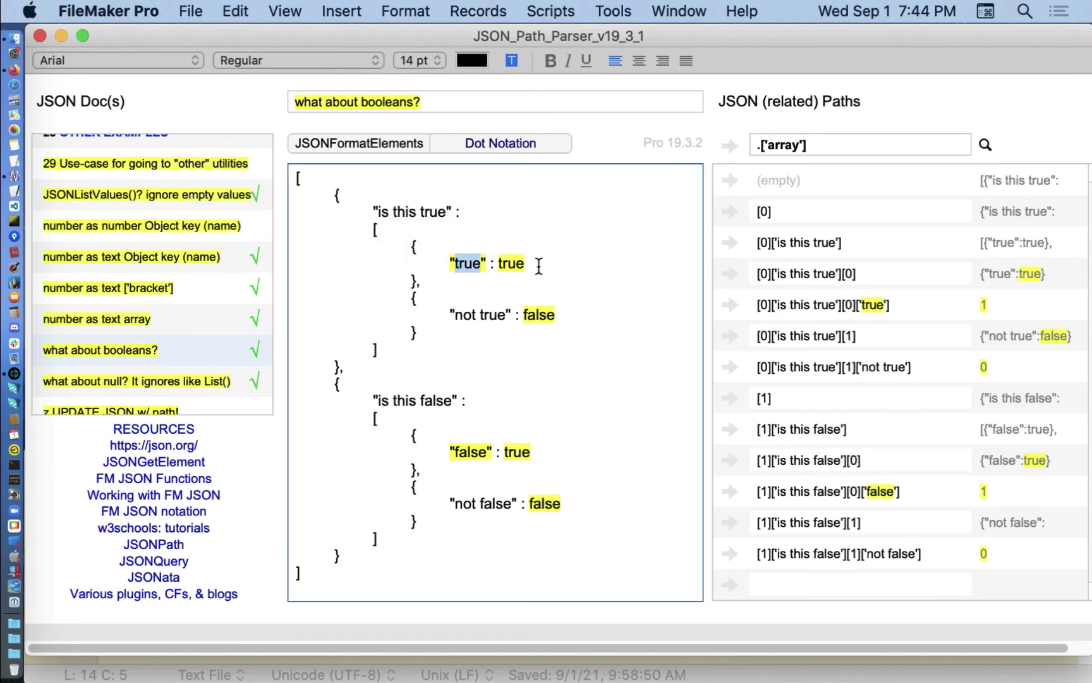
pyautogui.doubleClick(505, 263)
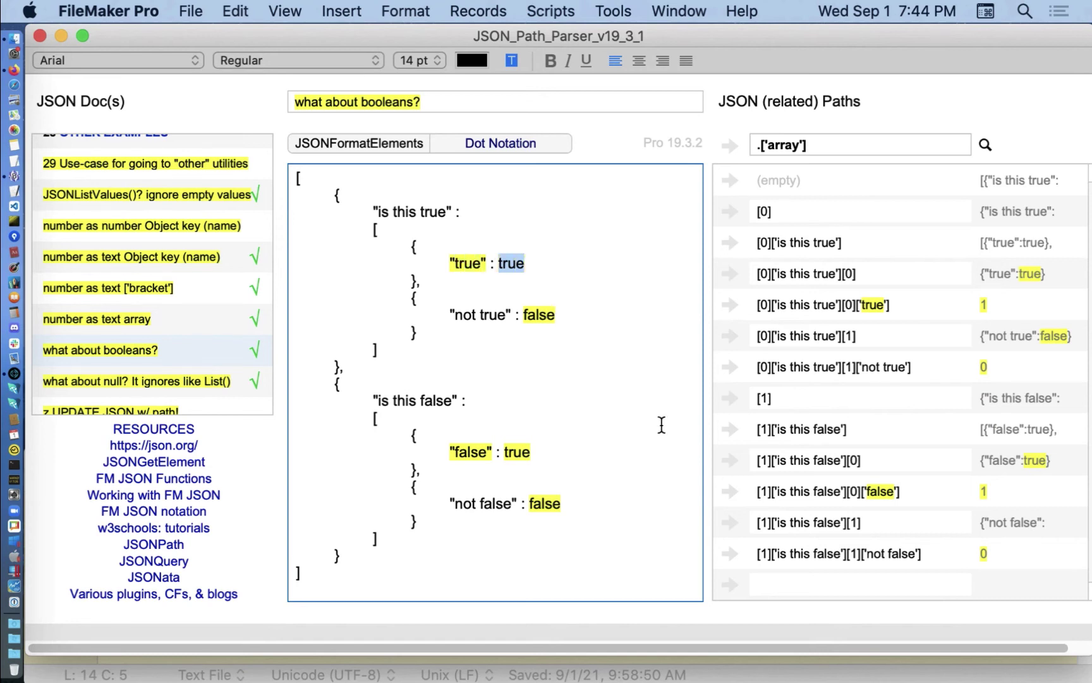
# Inspect the parsed values of the 'true', 'not true', 'false' and 'not false' paths against the boolean JSON
pyautogui.click(1012, 304)
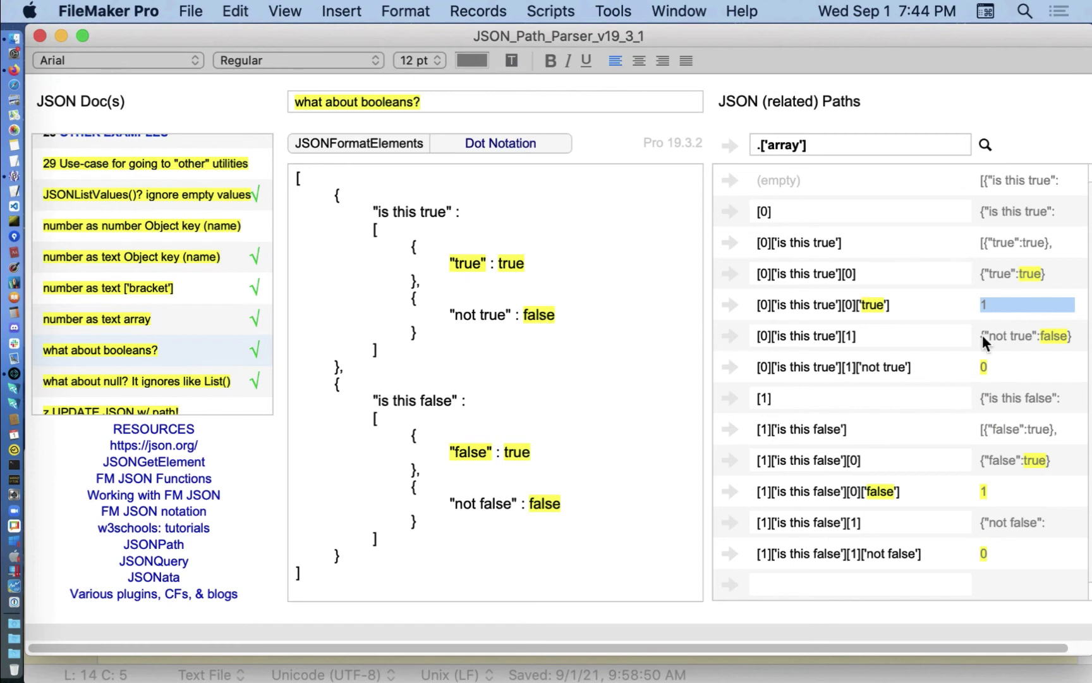
pyautogui.click(1000, 366)
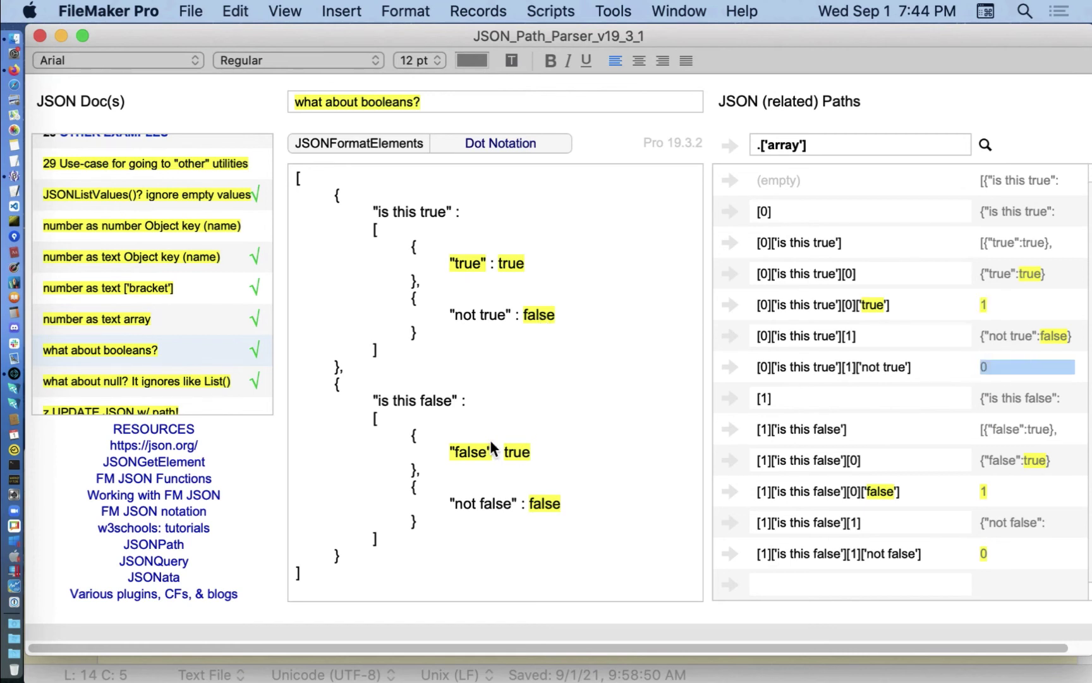
pyautogui.click(1040, 491)
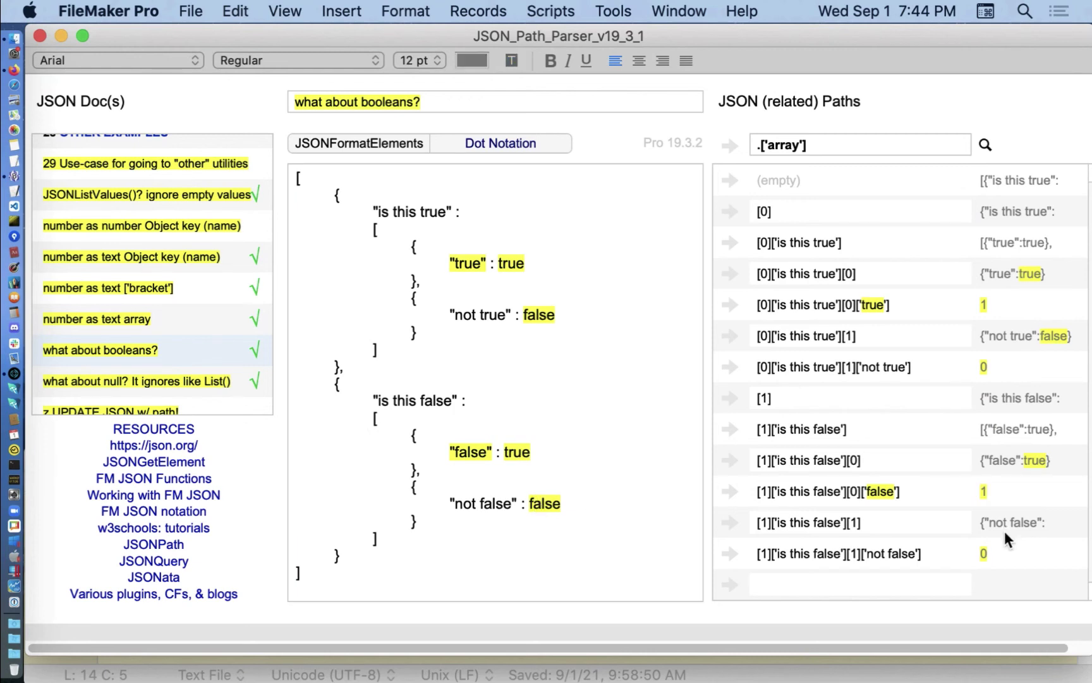
pyautogui.click(984, 553)
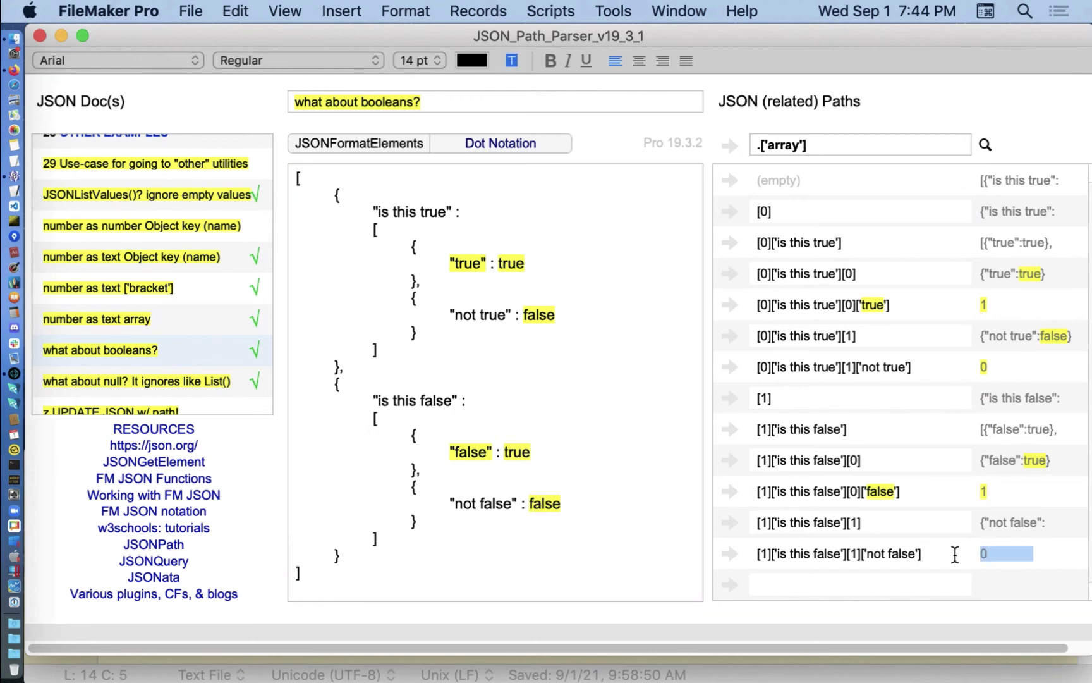
pyautogui.click(653, 558)
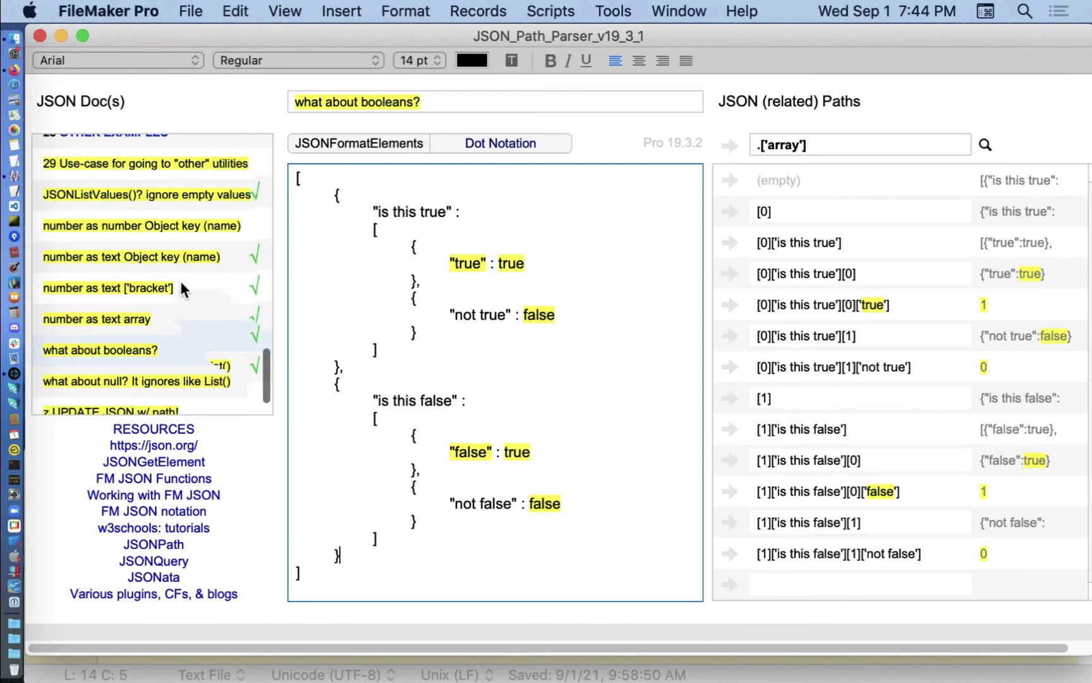
# Open "what about null? It ignores like List()" and highlight the quoted "null" and the unquoted null for comparison
pyautogui.scroll(-3, 180, 280)
pyautogui.scroll(-1, 180, 281)
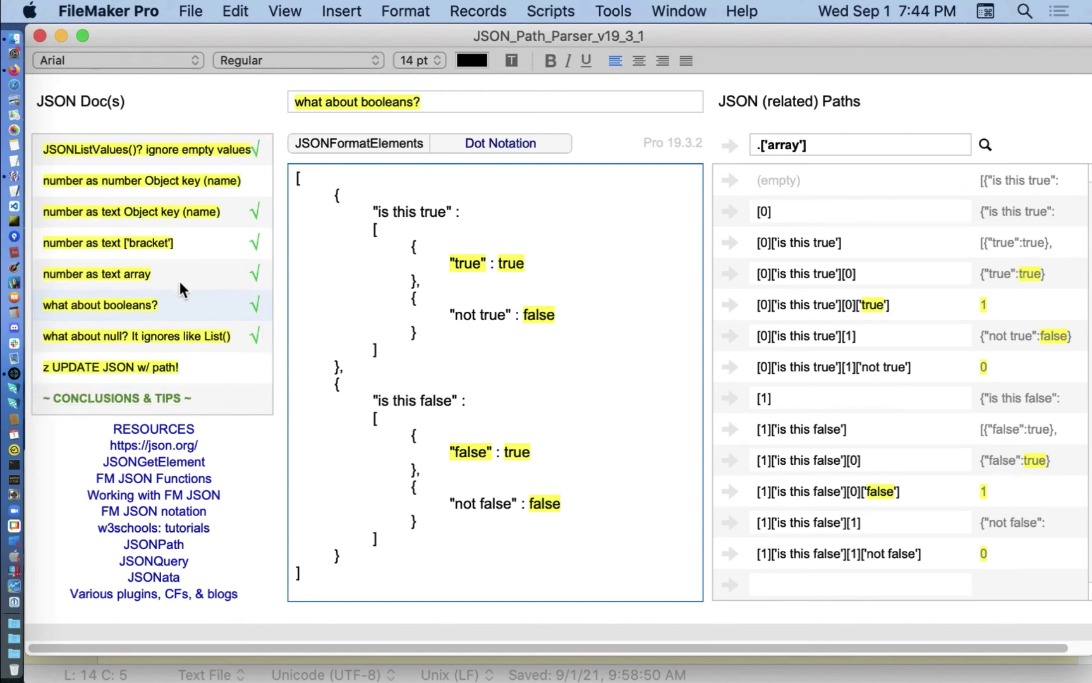
pyautogui.click(178, 333)
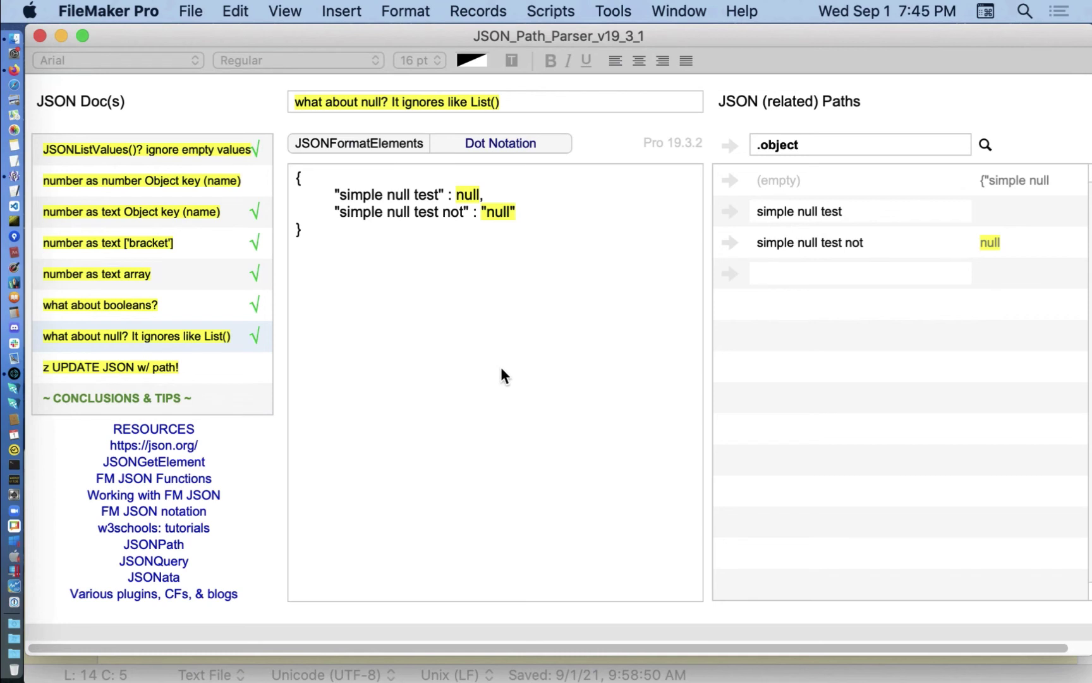
pyautogui.doubleClick(498, 213)
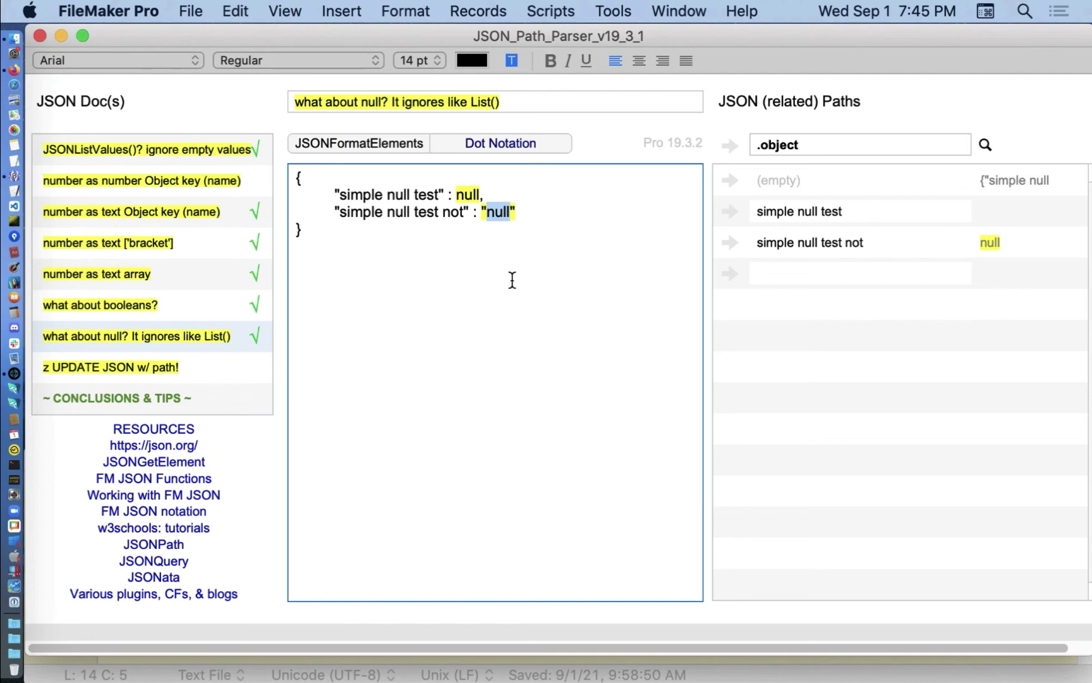
pyautogui.click(475, 197)
pyautogui.doubleClick(475, 198)
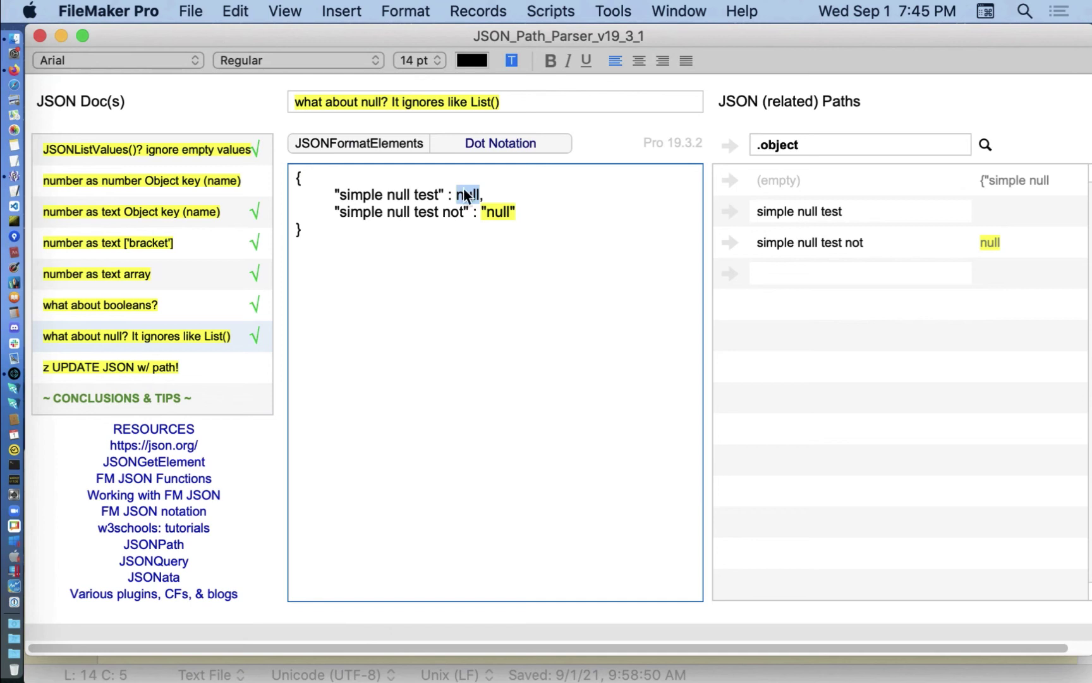
# Open the null document's root path calculations and compare the JSONListValues result with the unquoted null in JSONGetElement
pyautogui.click(739, 142)
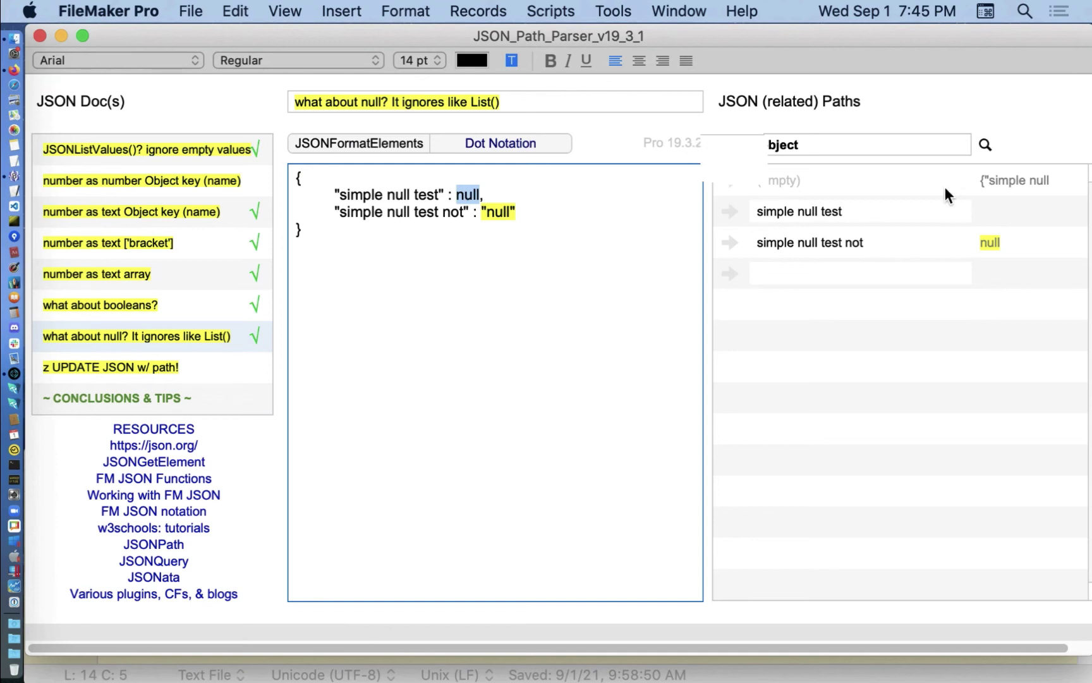
pyautogui.click(1009, 147)
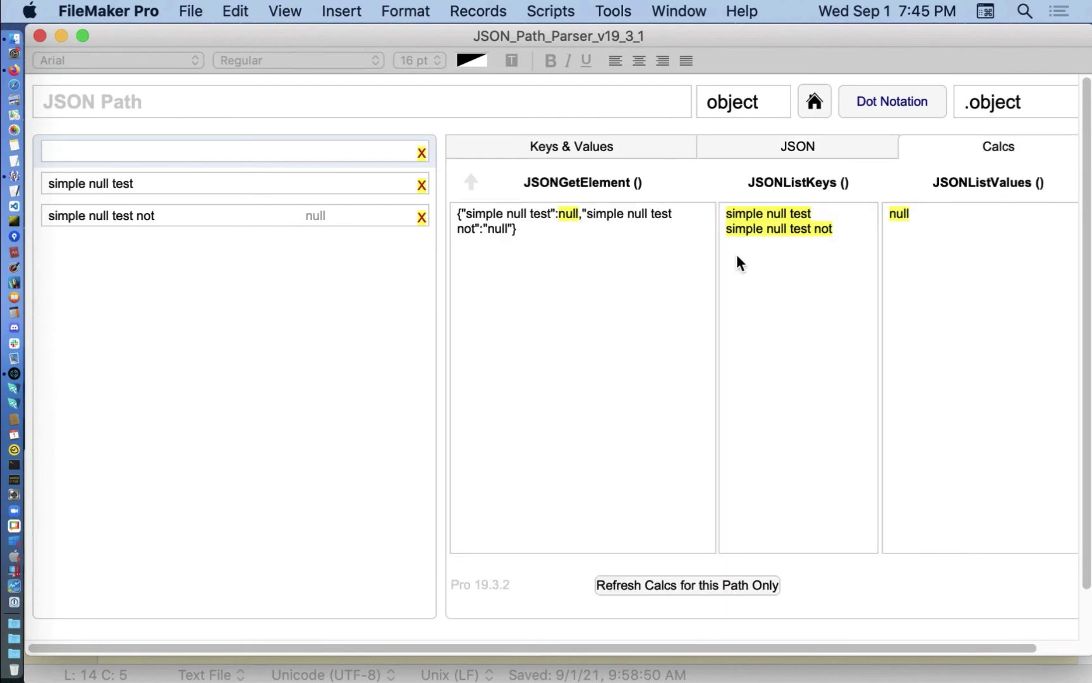
pyautogui.click(893, 209)
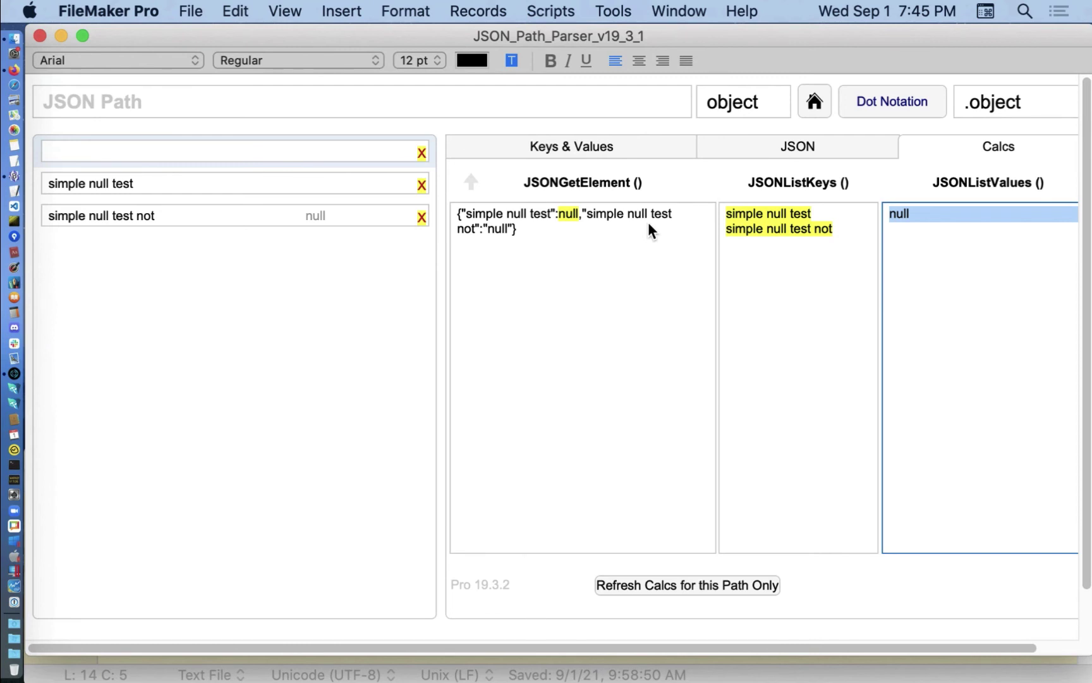
pyautogui.doubleClick(569, 214)
pyautogui.moveTo(947, 358); pyautogui.dragTo(865, 185)
# Open the document "z UPDATE JSON w/ path!" and review its nested JSON and the available scripts
pyautogui.click(815, 103)
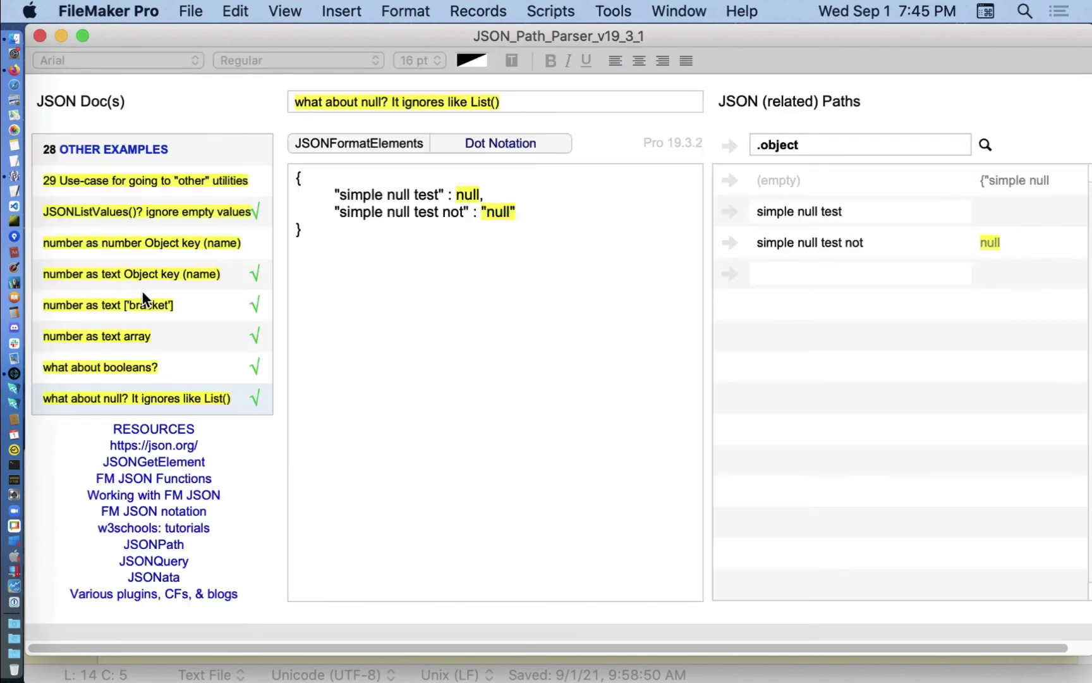
pyautogui.scroll(-2, 139, 287)
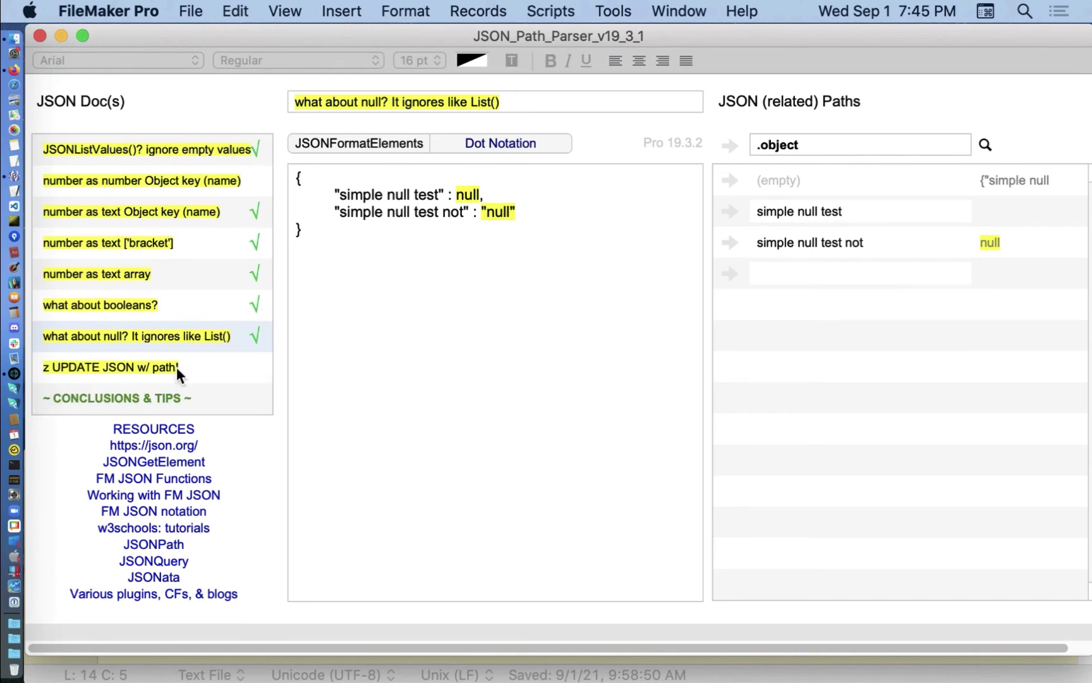
pyautogui.click(218, 369)
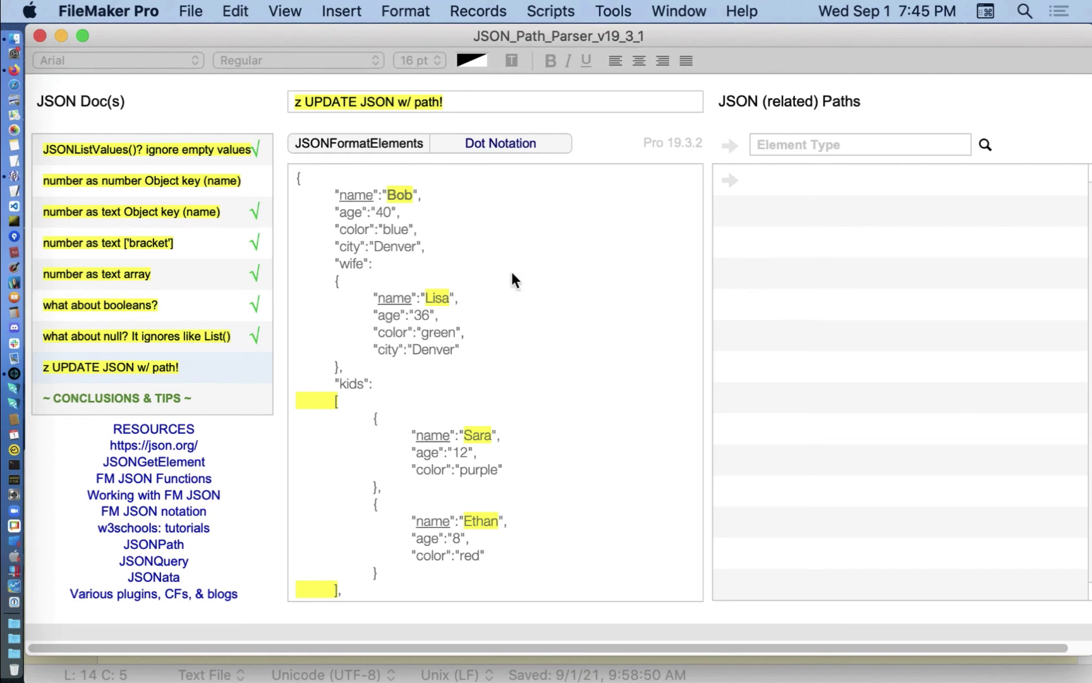
pyautogui.click(597, 449)
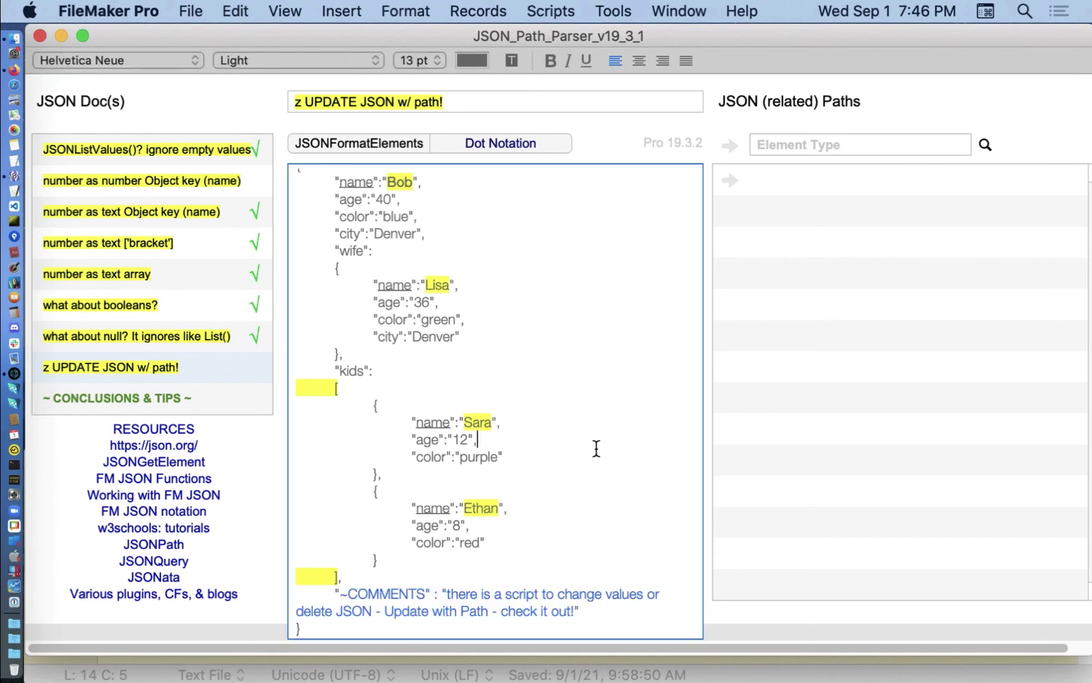
pyautogui.scroll(2, 596, 449)
pyautogui.click(547, 11)
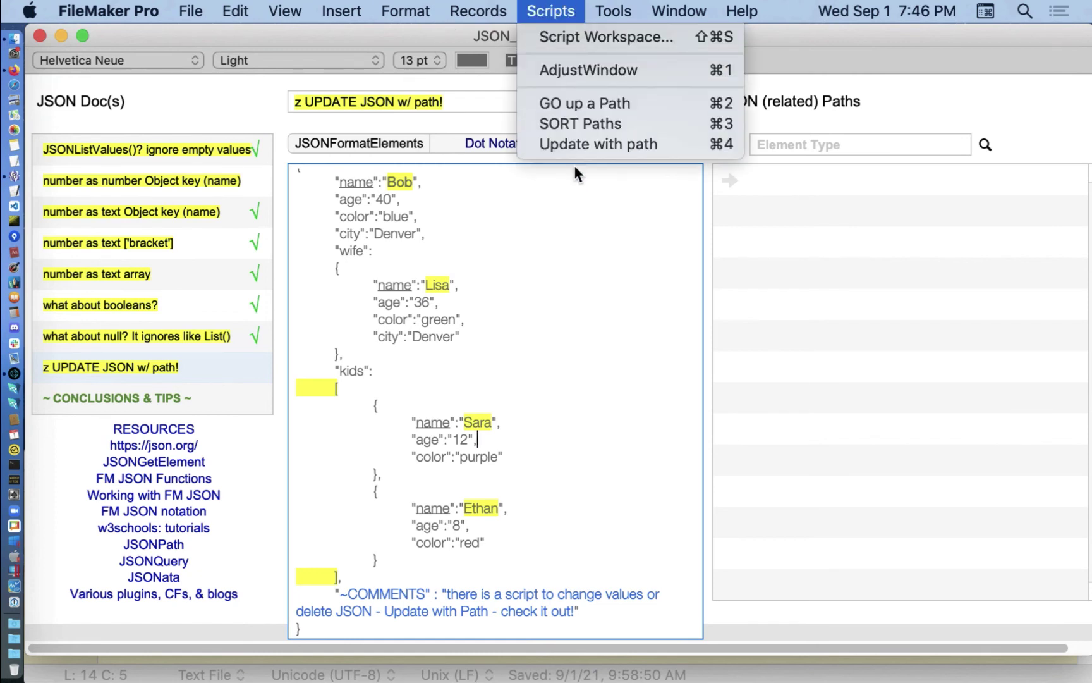
pyautogui.click(600, 380)
pyautogui.scroll(1, 596, 382)
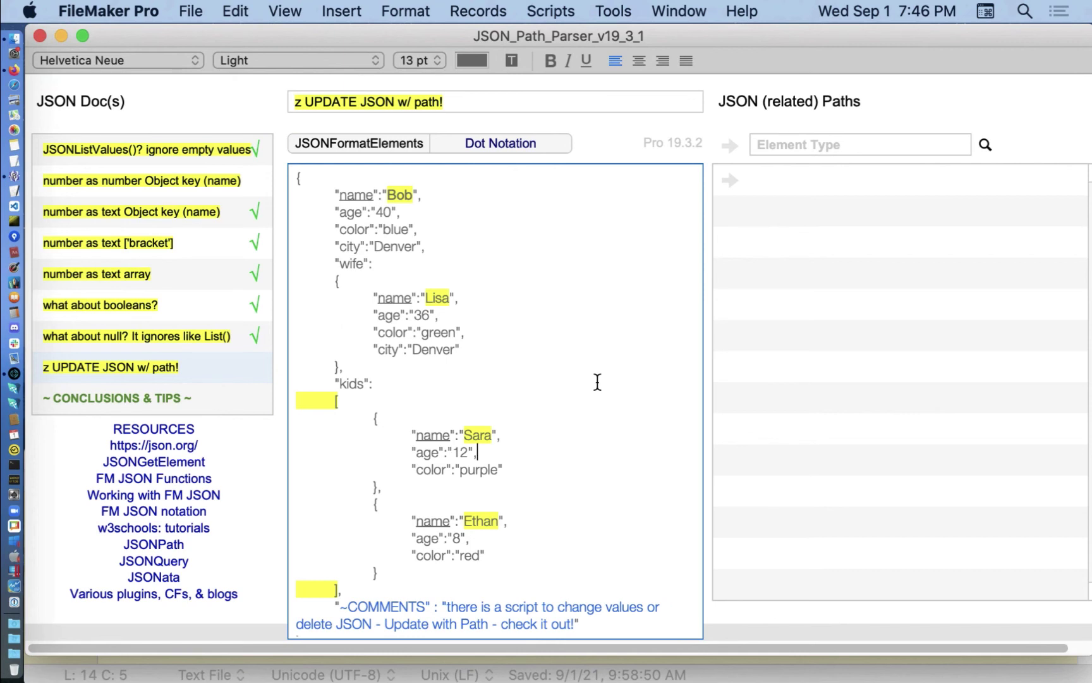
# Parse the document's root path and add the child paths kids and kids[0]
pyautogui.click(730, 145)
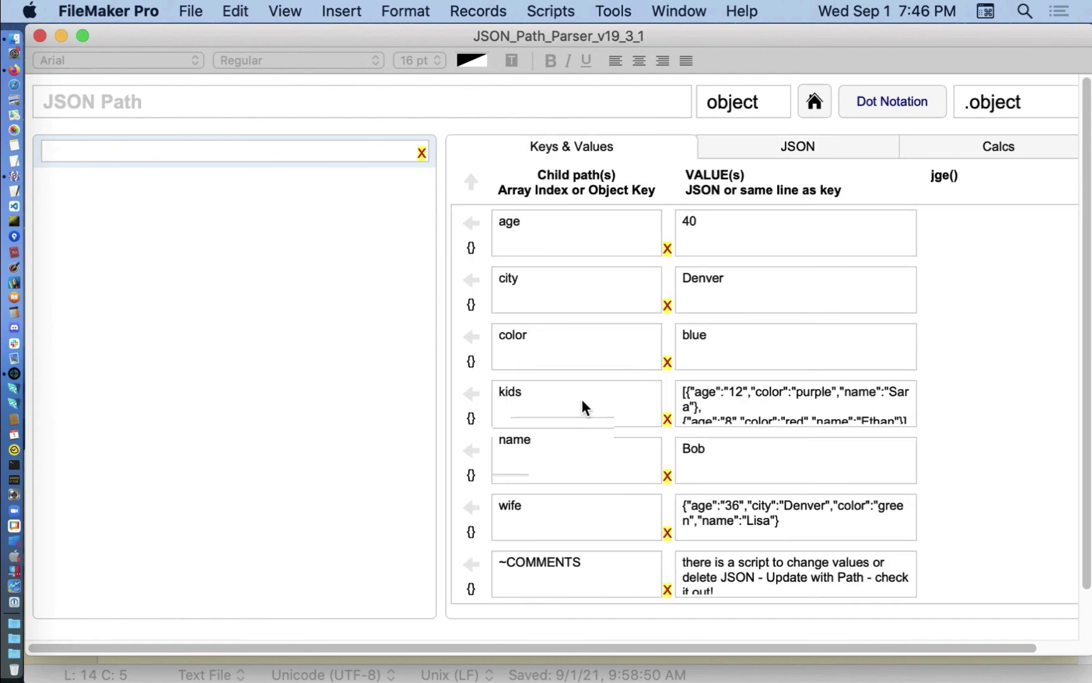
pyautogui.scroll(-1, 583, 404)
pyautogui.scroll(-1, 582, 404)
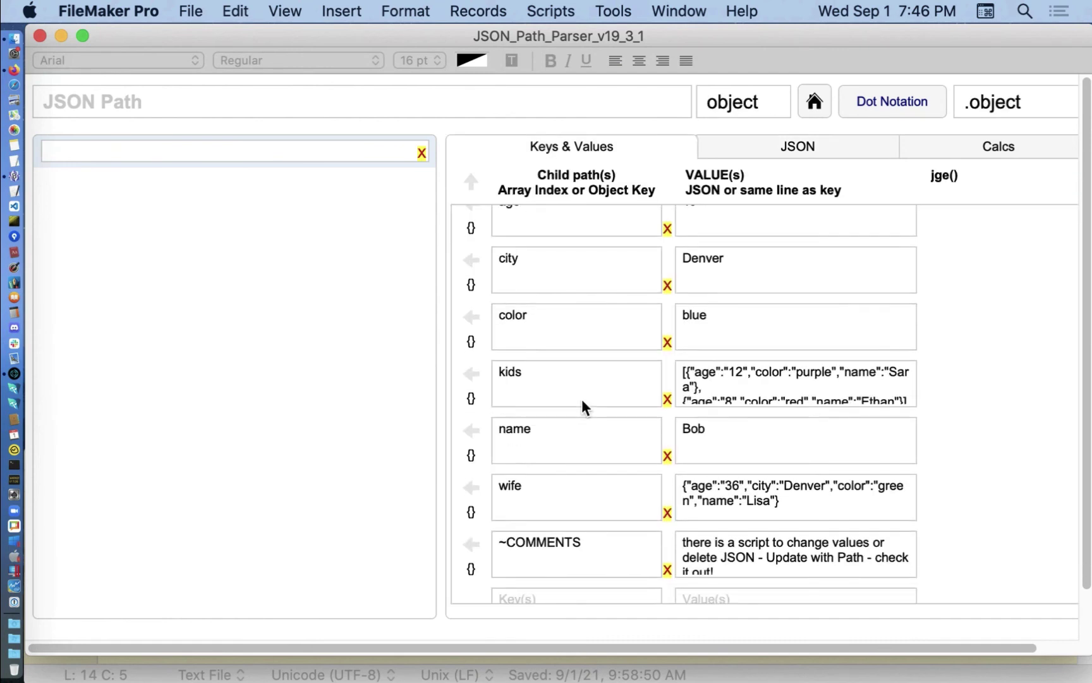
pyautogui.click(471, 374)
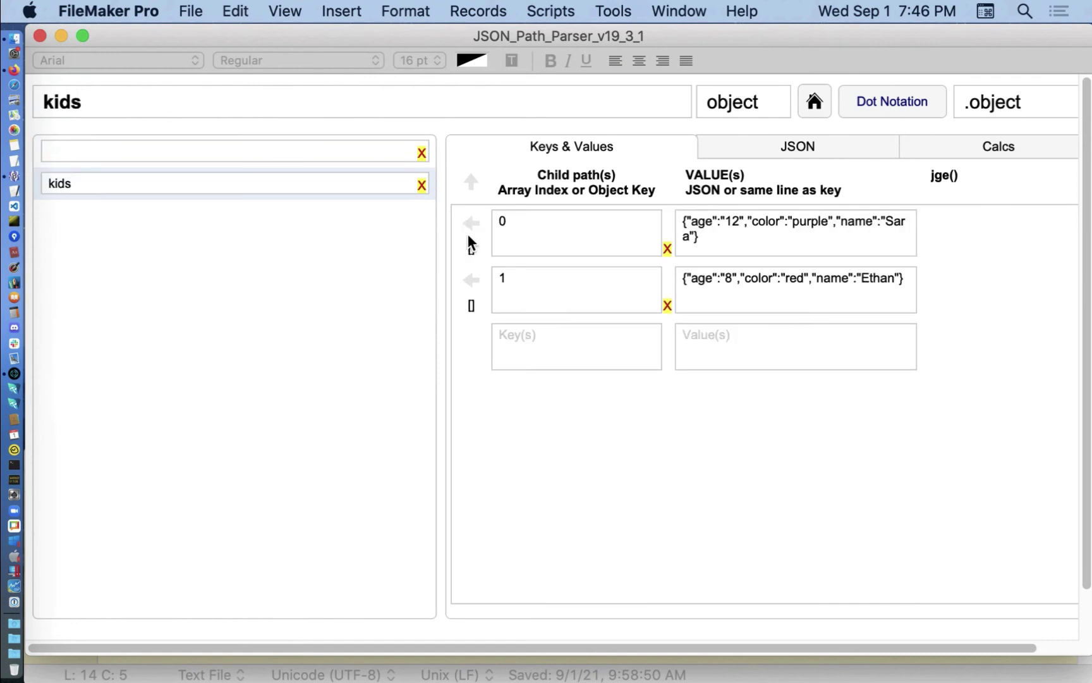
pyautogui.click(469, 233)
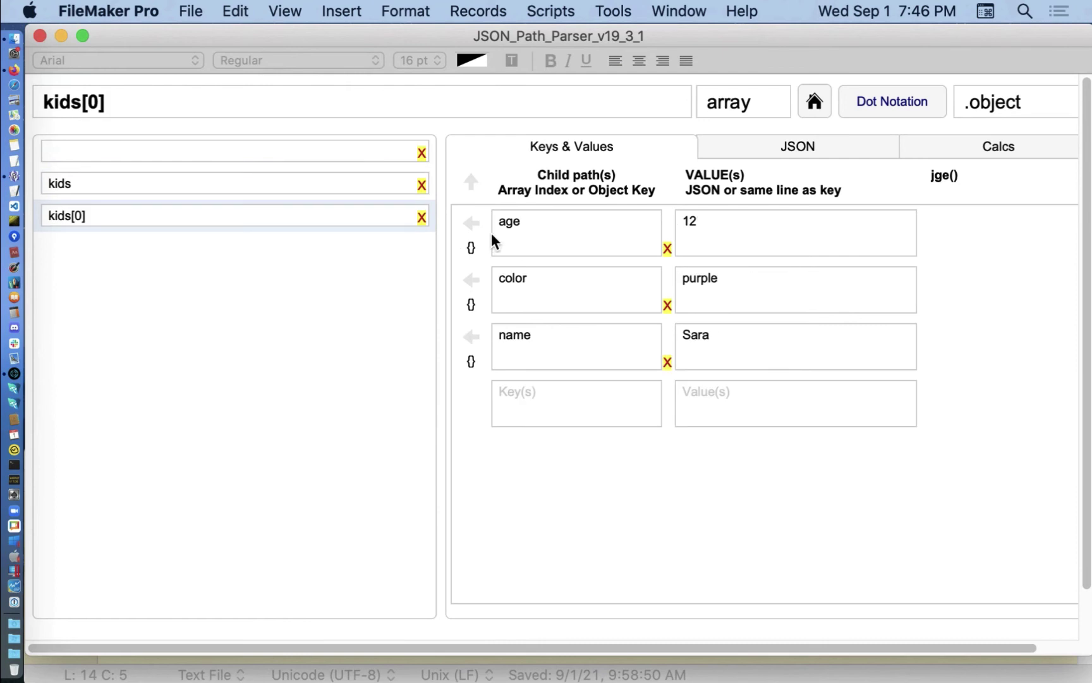
# Add the age, color and name child paths of kids[0], returning to kids[0] after each
pyautogui.click(470, 236)
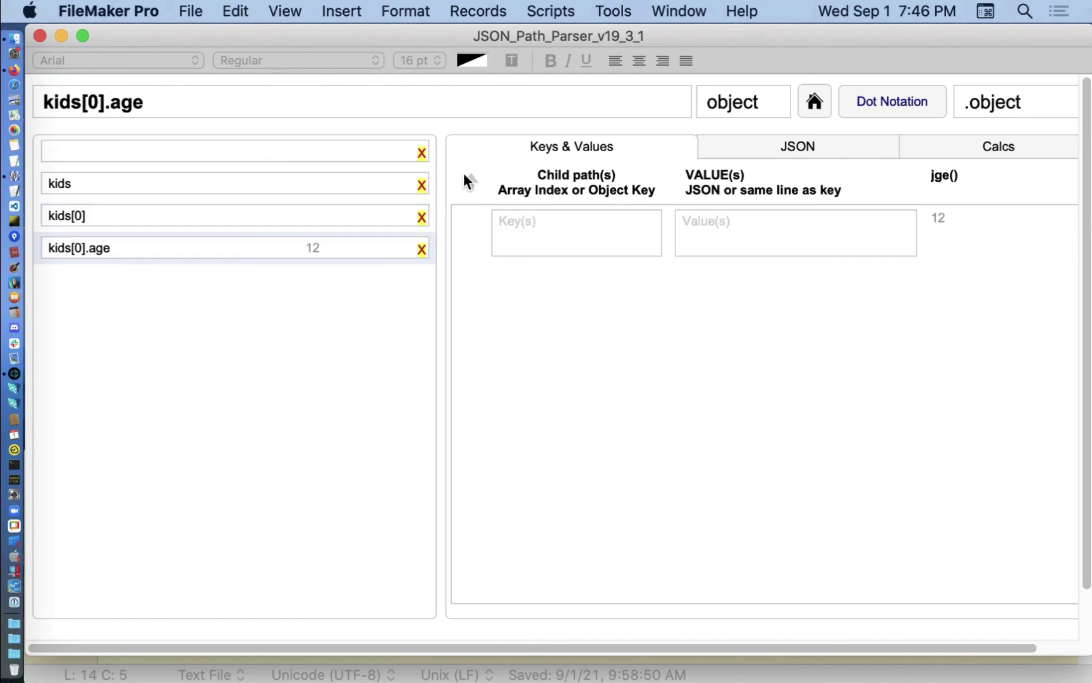
pyautogui.hotkey('ctrl', 'Up')
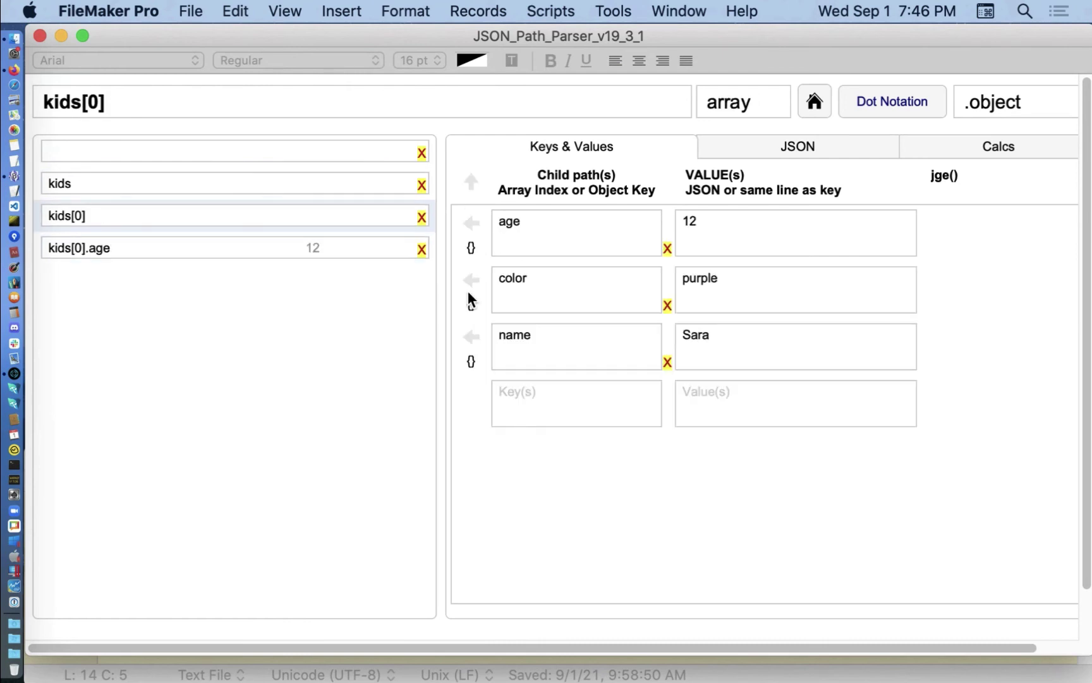
pyautogui.click(471, 281)
pyautogui.click(471, 181)
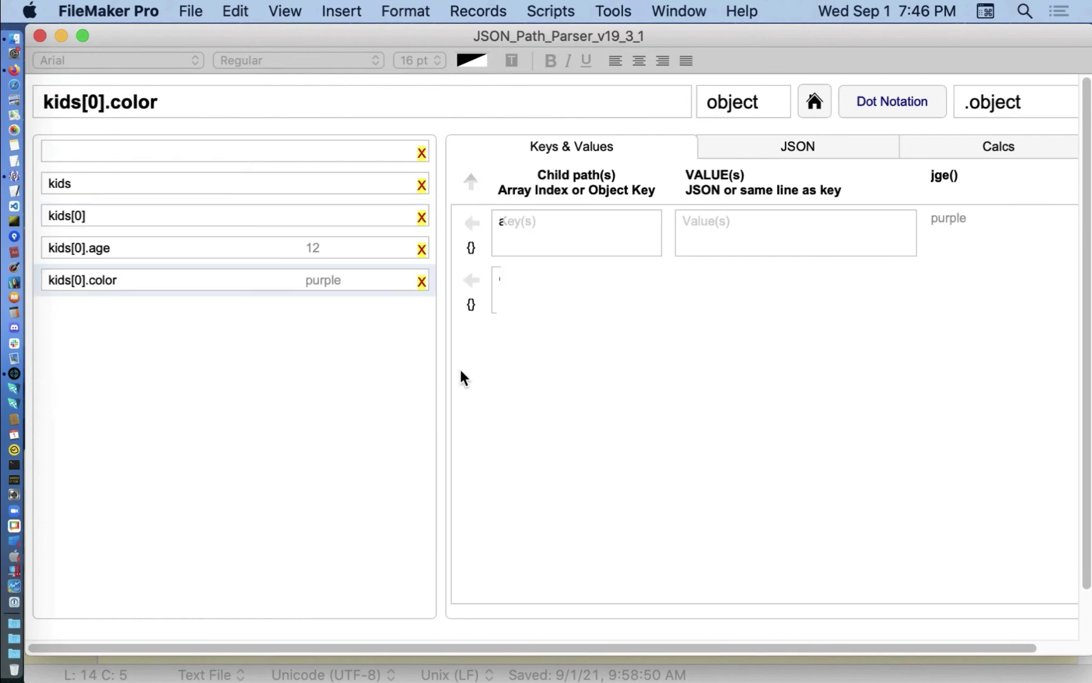
pyautogui.click(473, 339)
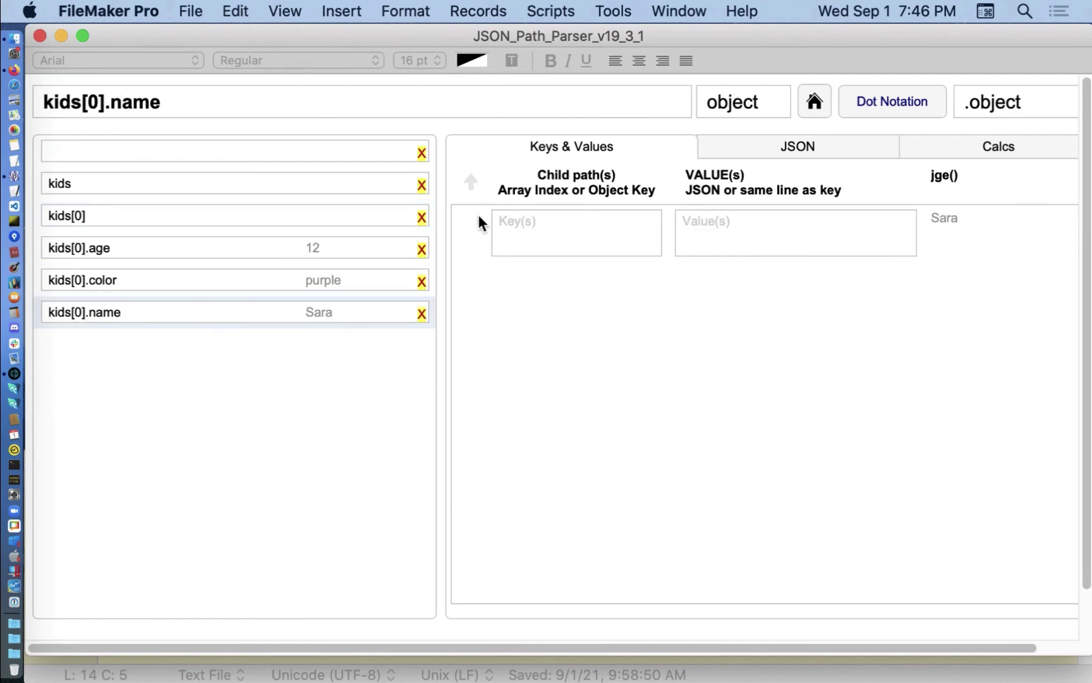
pyautogui.click(473, 183)
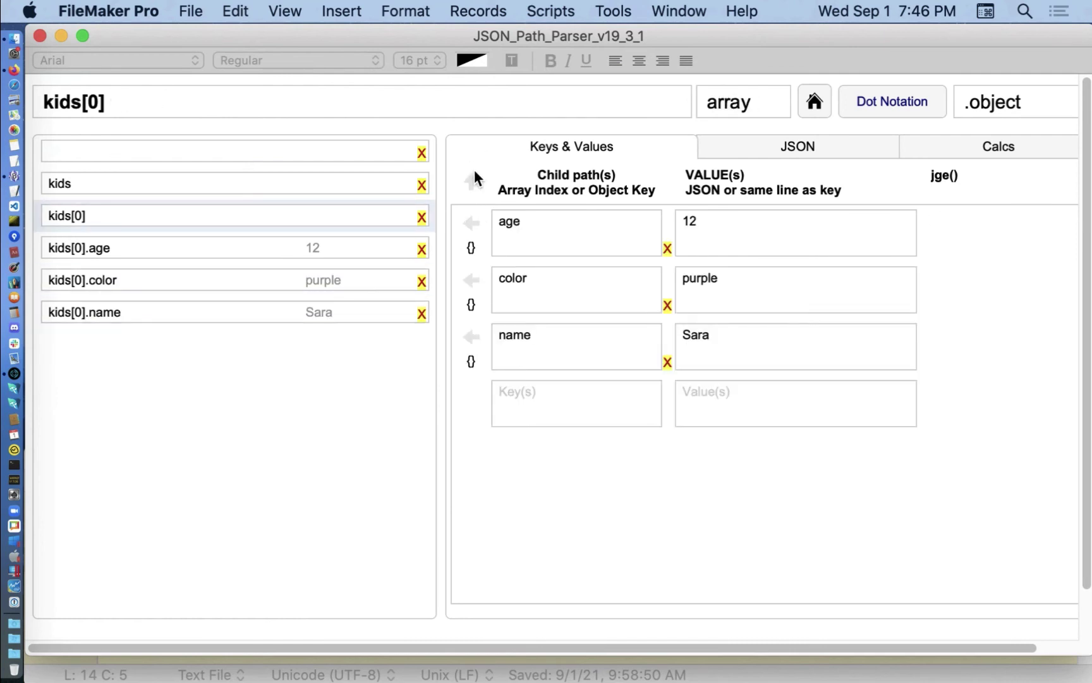
# Go up to the kids path and add the paths kids[1] and kids[1].name
pyautogui.click(474, 181)
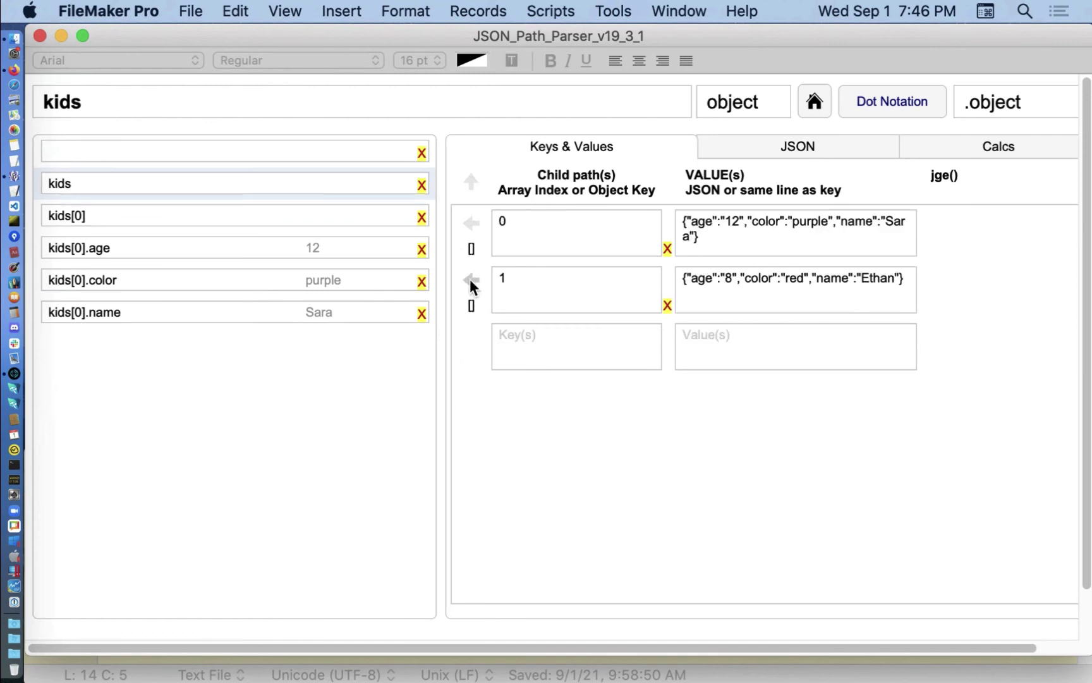
pyautogui.click(470, 282)
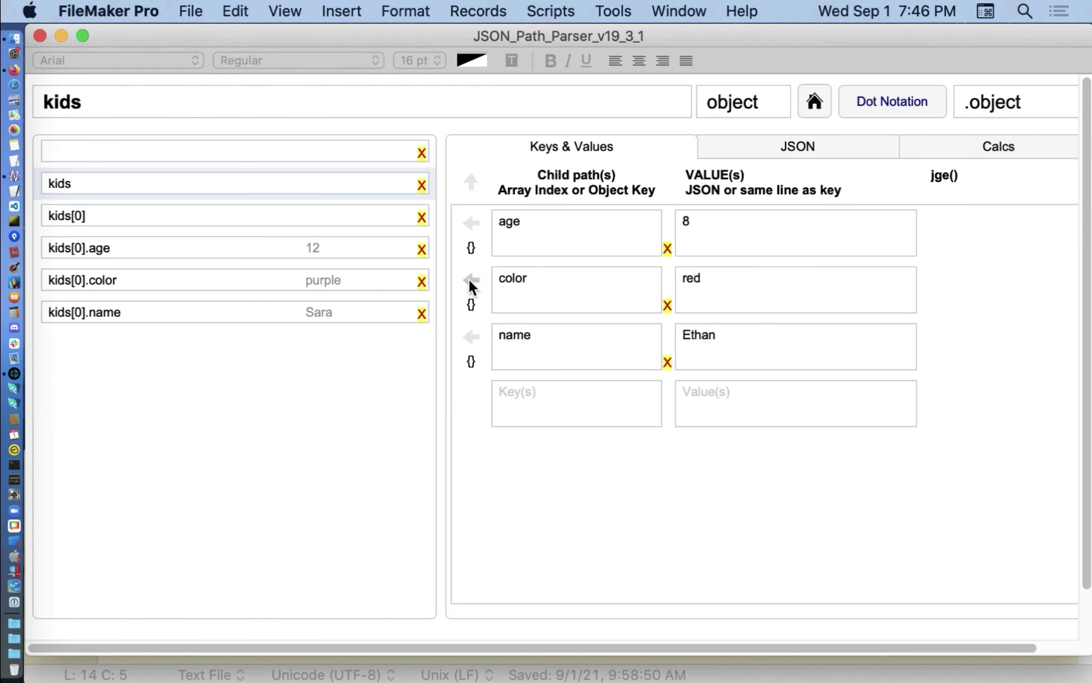
pyautogui.click(470, 333)
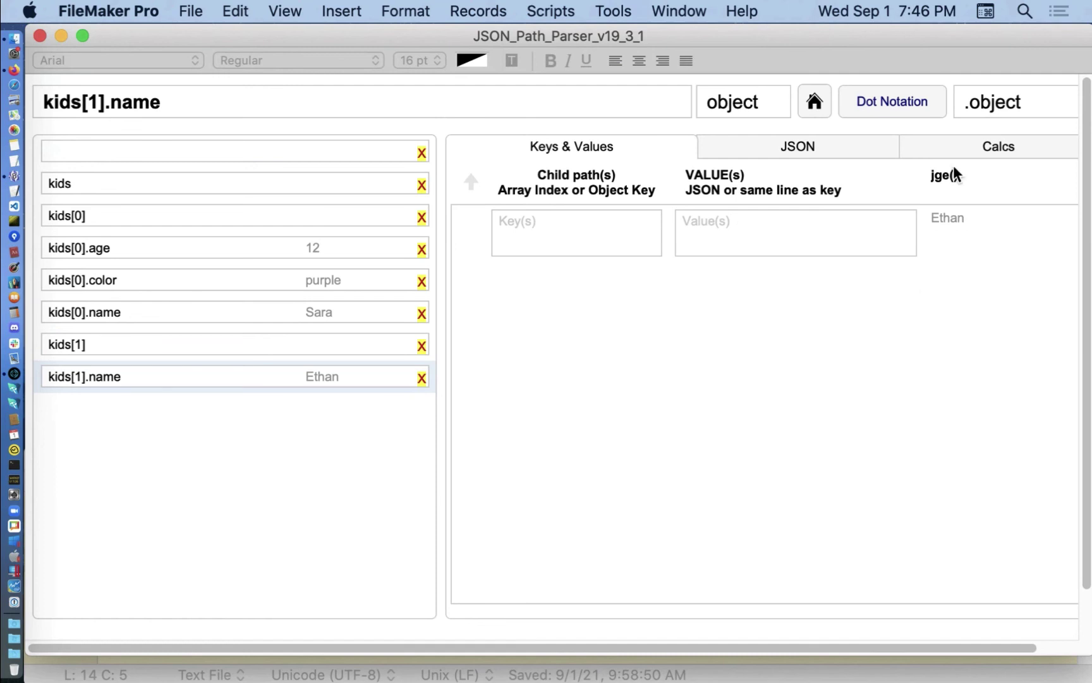
# Compare the JSON function results for the kids[1], kids[0].color, kids[0].age and kids paths
pyautogui.click(946, 150)
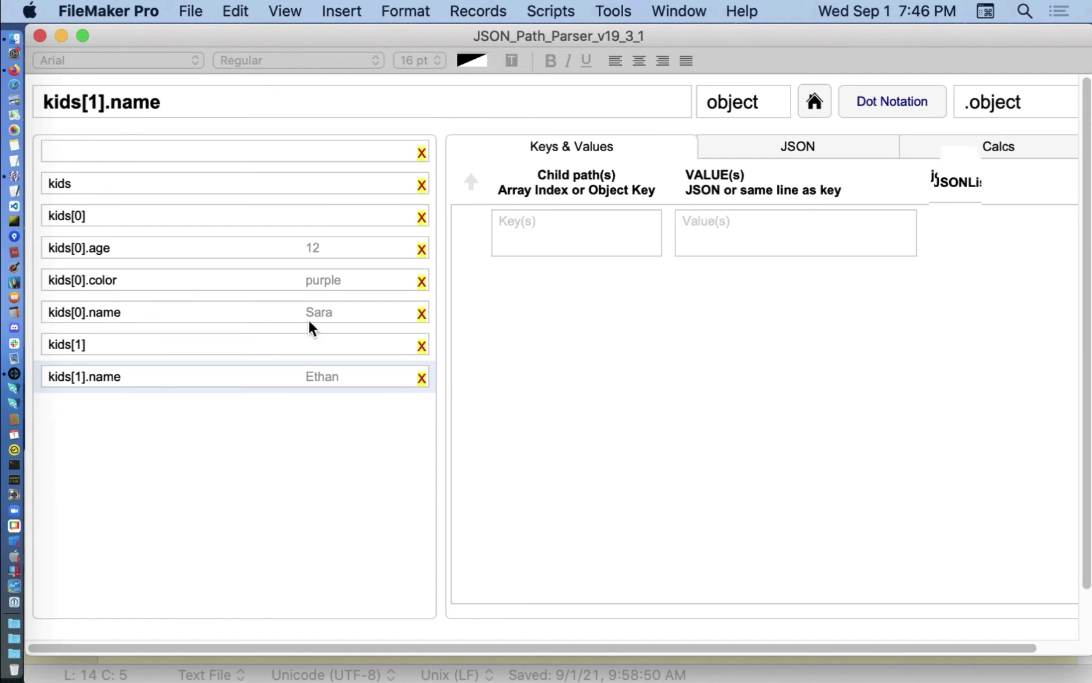
pyautogui.click(223, 345)
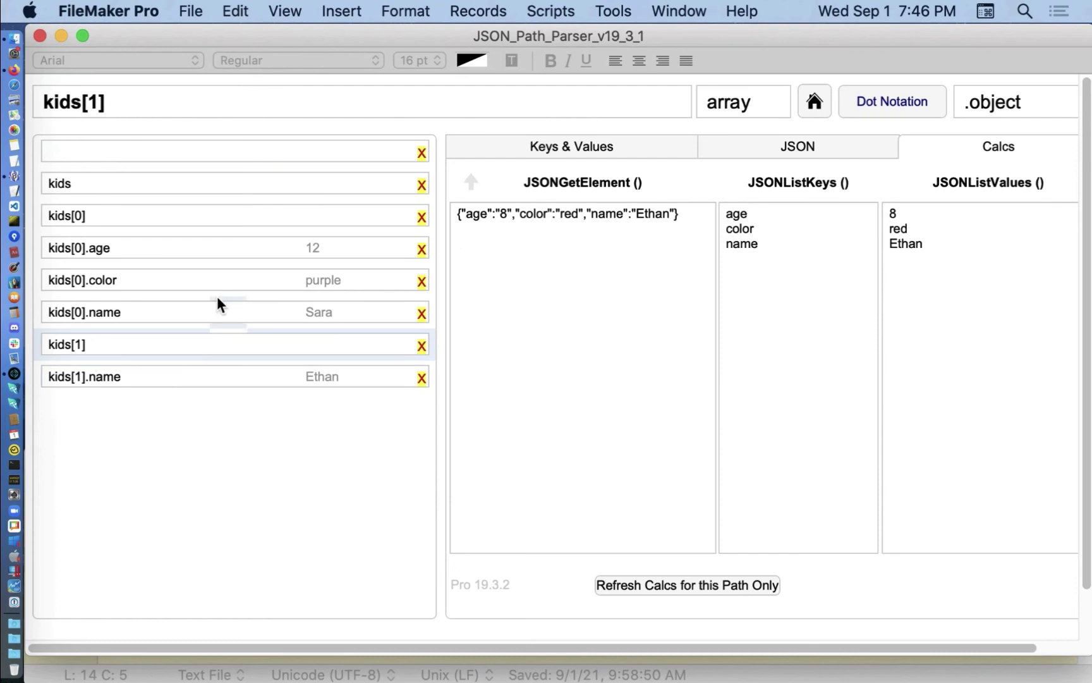
pyautogui.click(214, 278)
pyautogui.click(215, 242)
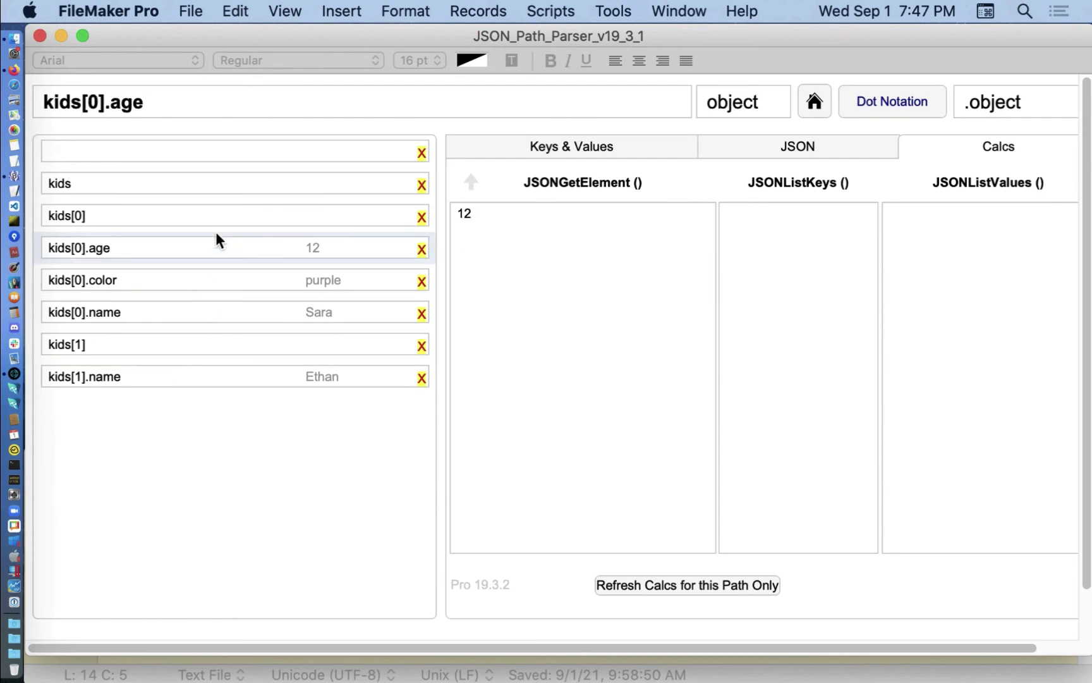
pyautogui.click(214, 189)
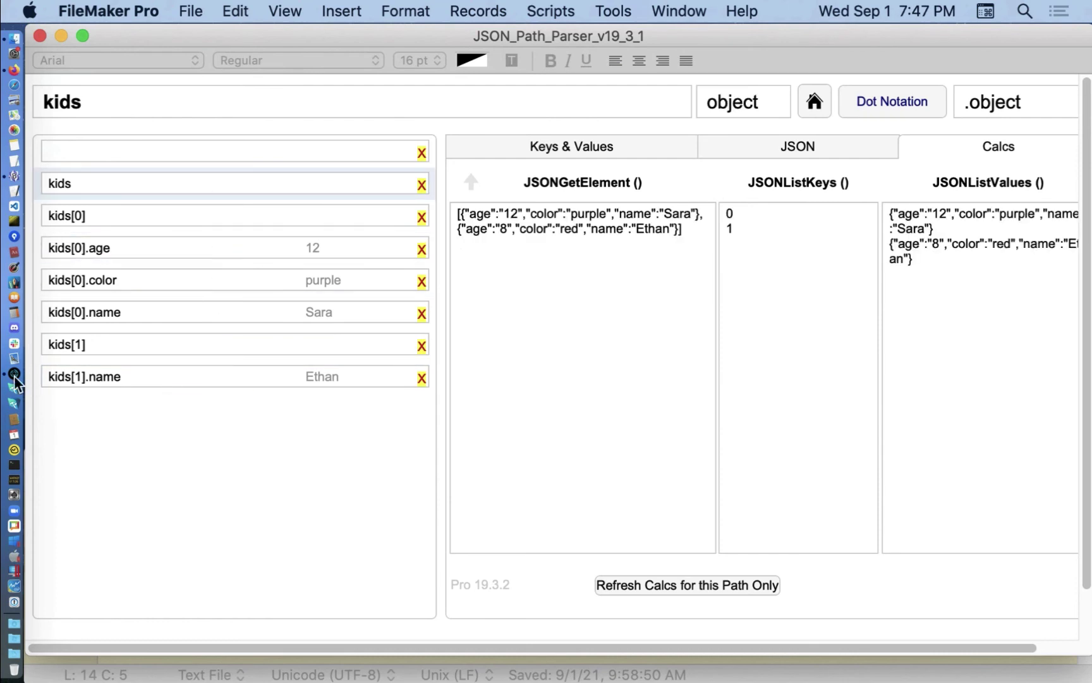
# Select the kids[0].name path and highlight the first kid's "name" key and its value in the source JSON
pyautogui.click(172, 378)
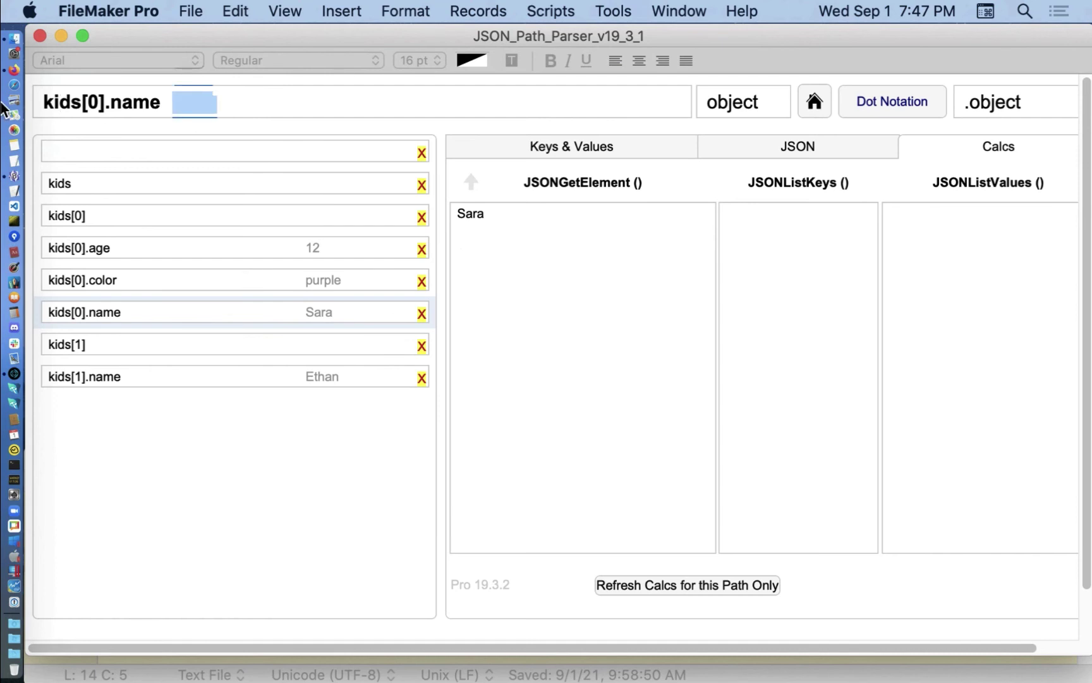
pyautogui.click(62, 102)
pyautogui.click(816, 146)
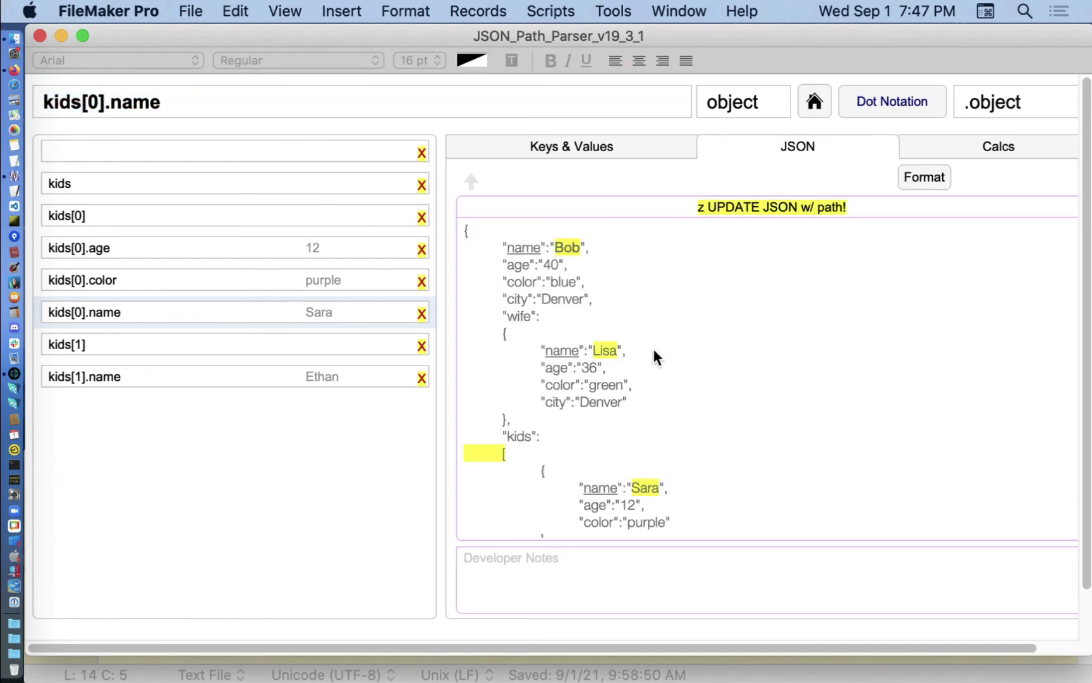
pyautogui.scroll(-2, 686, 426)
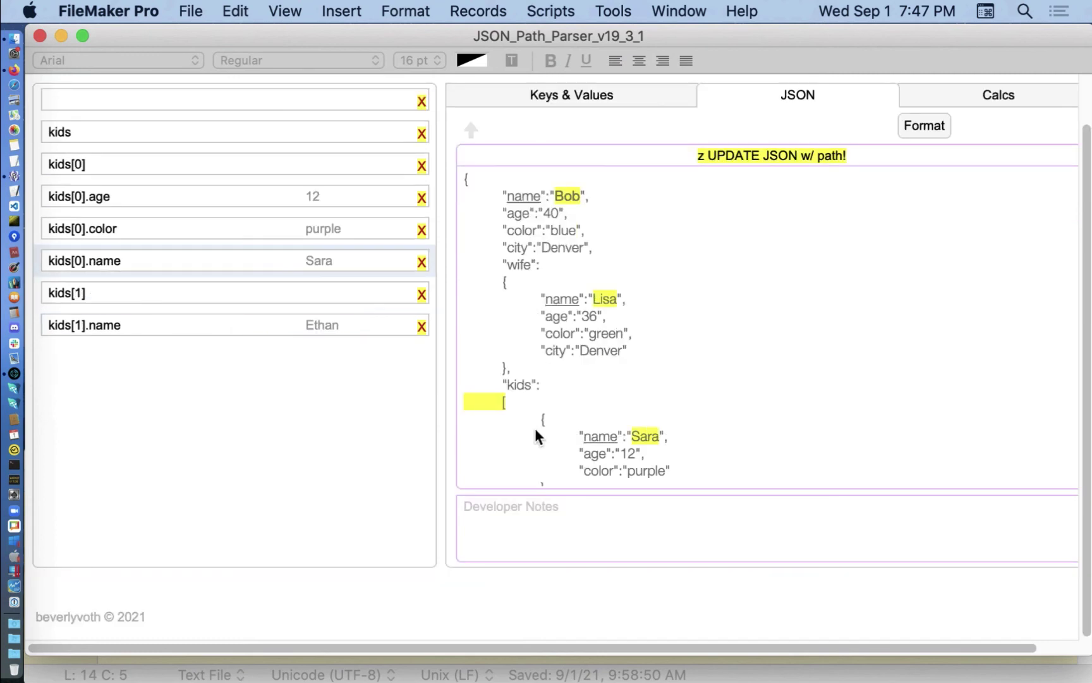
pyautogui.click(599, 437)
pyautogui.doubleClick(599, 436)
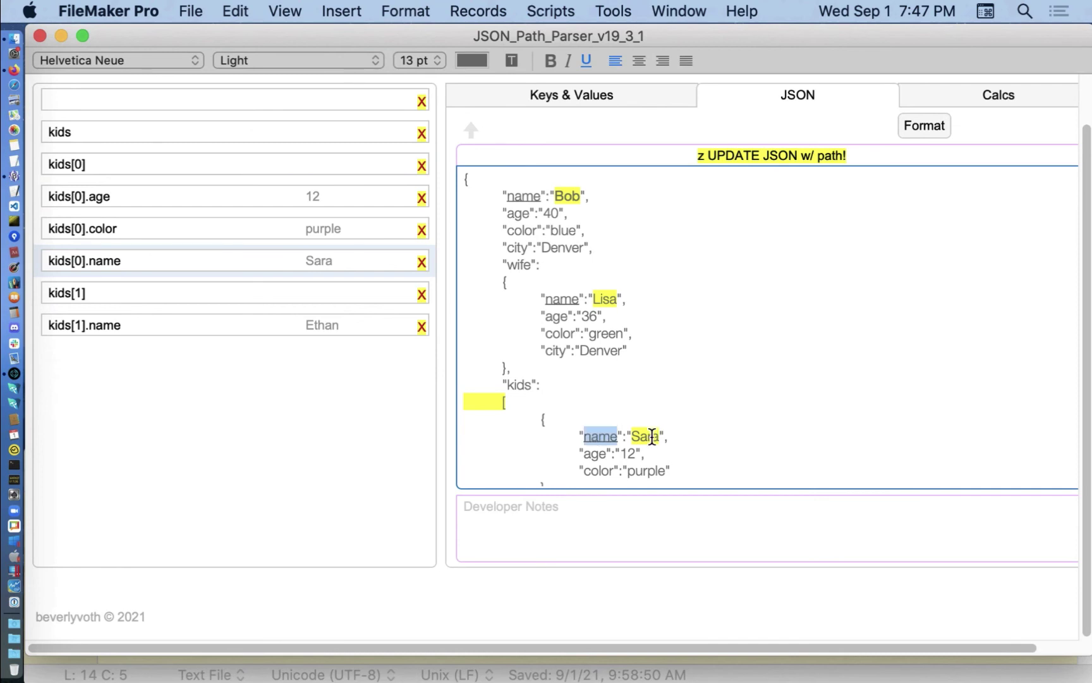
pyautogui.doubleClick(652, 437)
pyautogui.scroll(2, 711, 288)
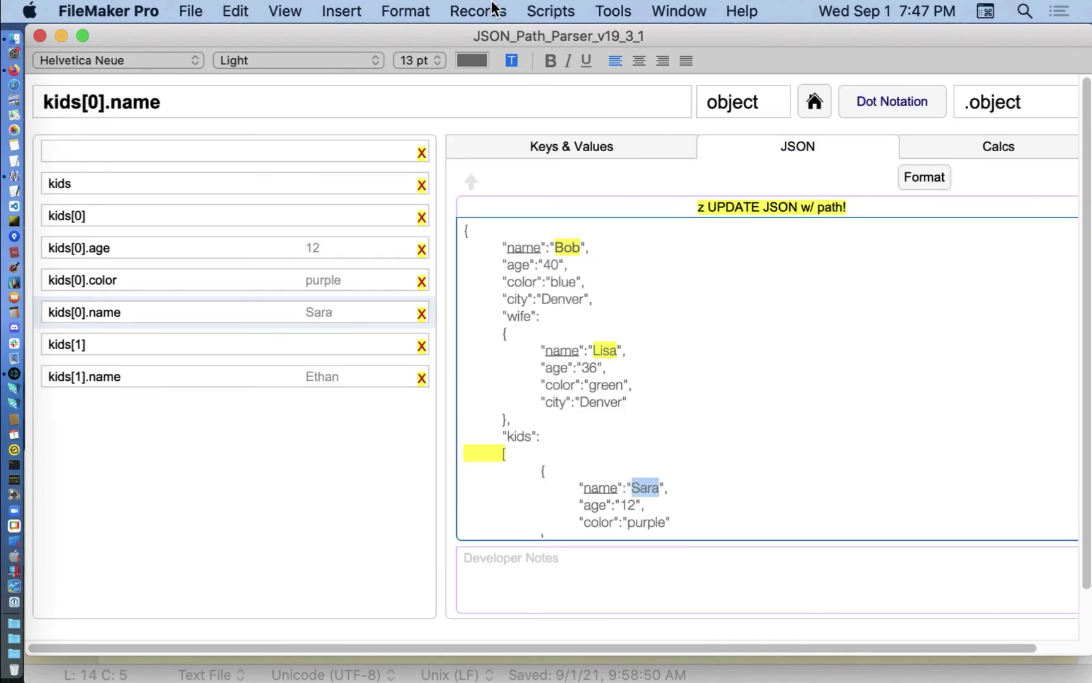
# Run the "Update with path" script on kids[0].name with a new first name and format the updated JSON
pyautogui.click(552, 10)
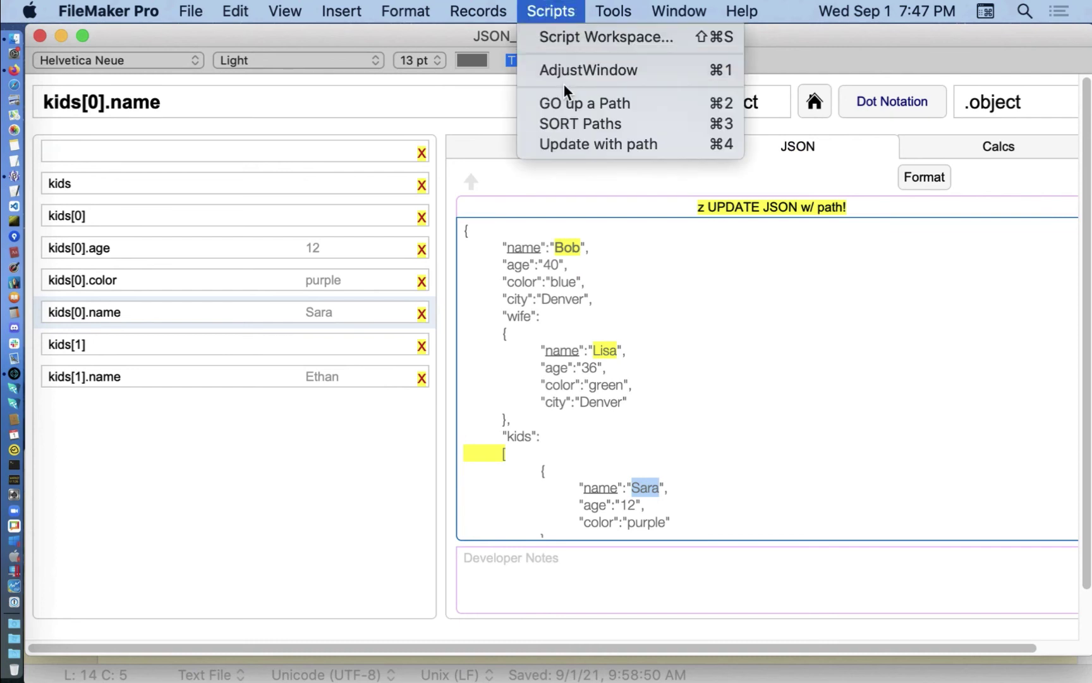
pyautogui.click(592, 143)
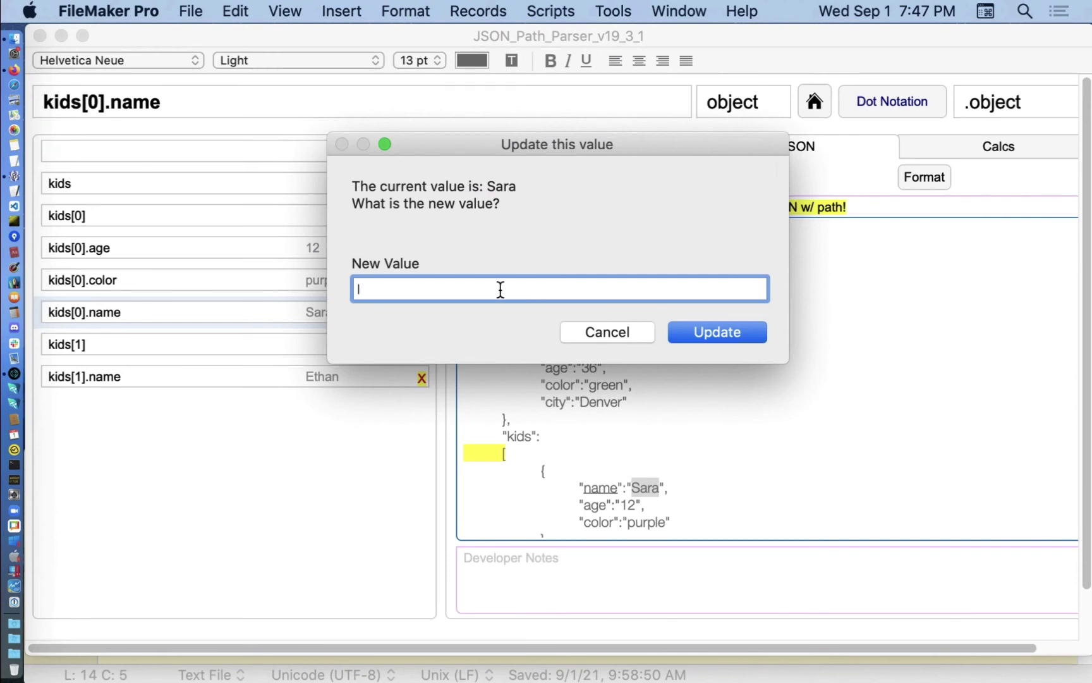
pyautogui.write('Betty')
pyautogui.click(745, 328)
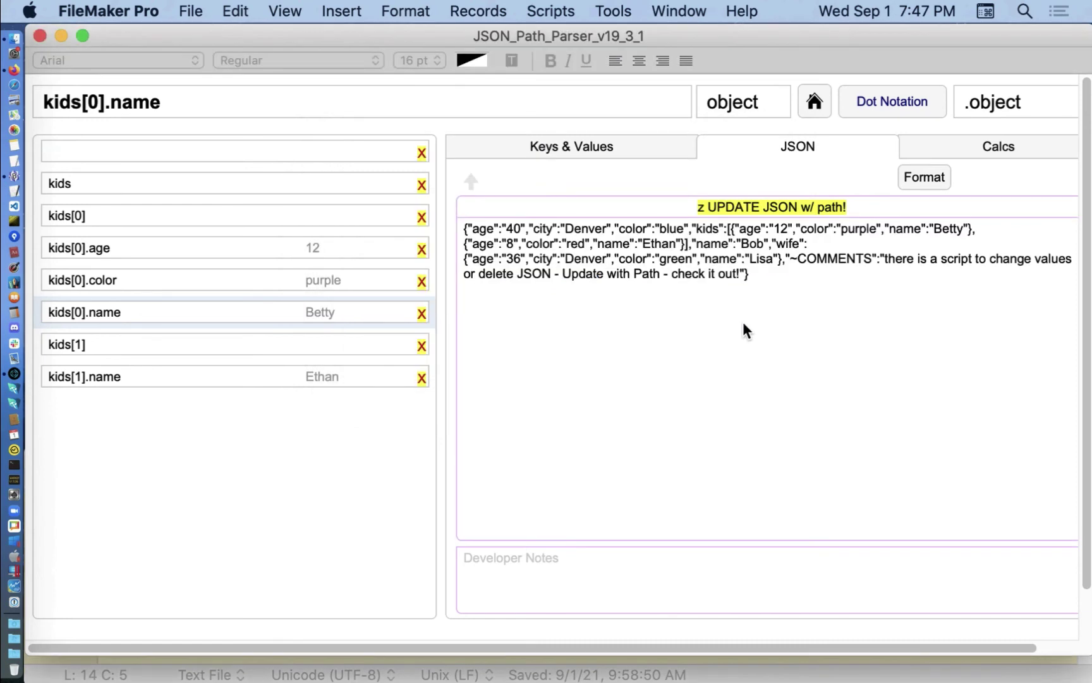
pyautogui.click(938, 178)
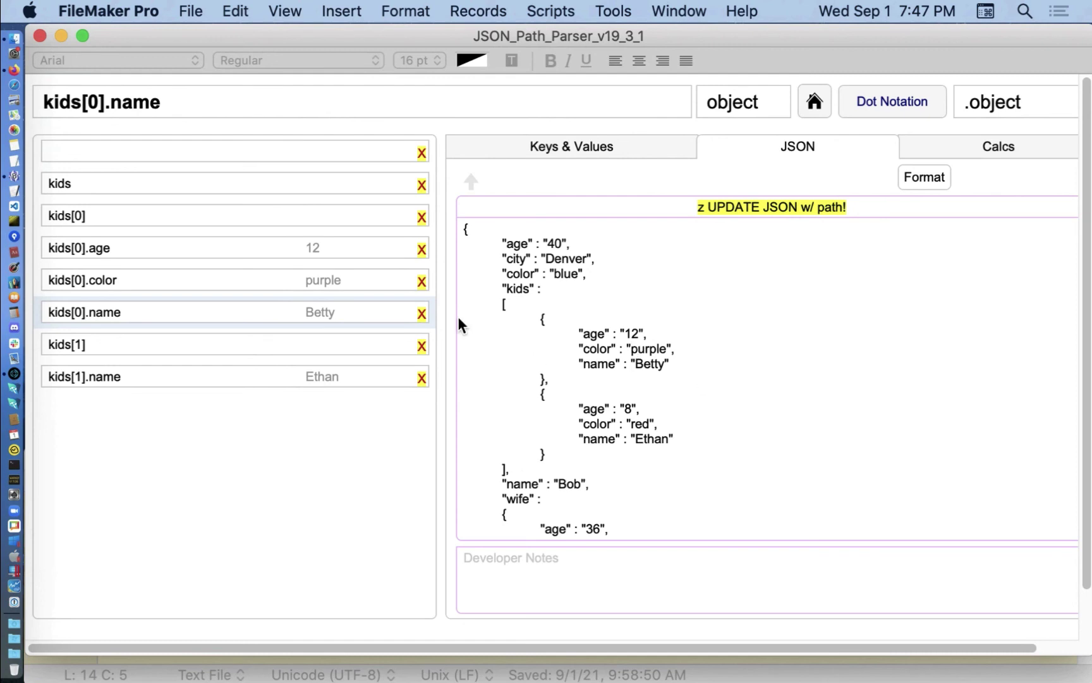
# Check the parsed values of kids[0].name and kids[1].name, ending on the calculations for kids[1].name
pyautogui.click(982, 146)
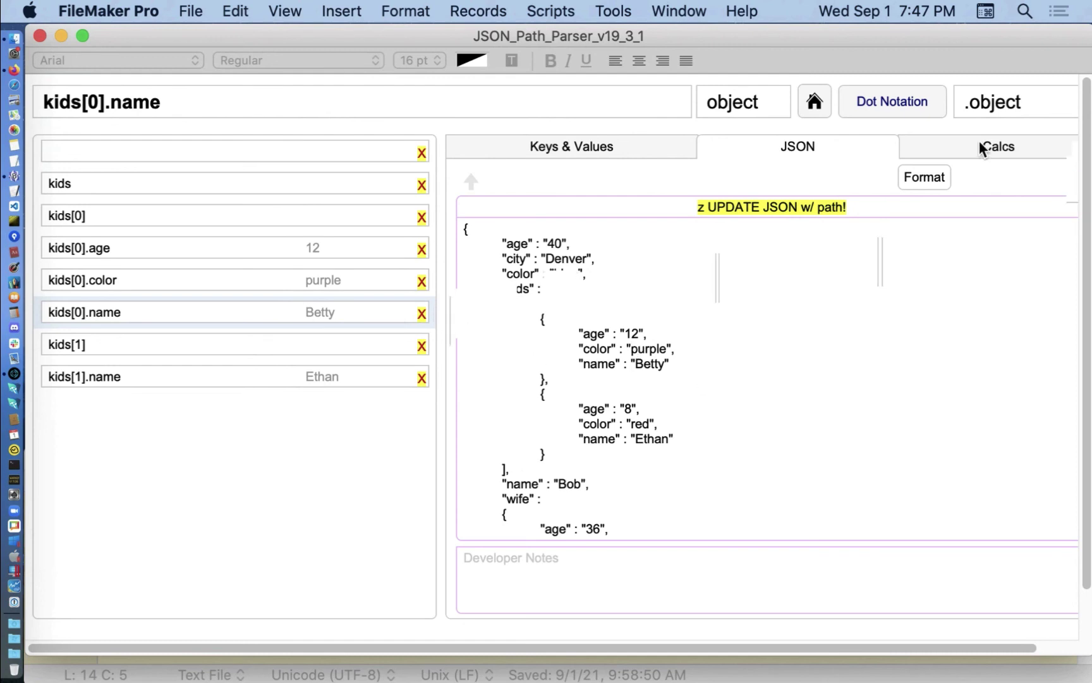
pyautogui.click(765, 154)
pyautogui.click(637, 151)
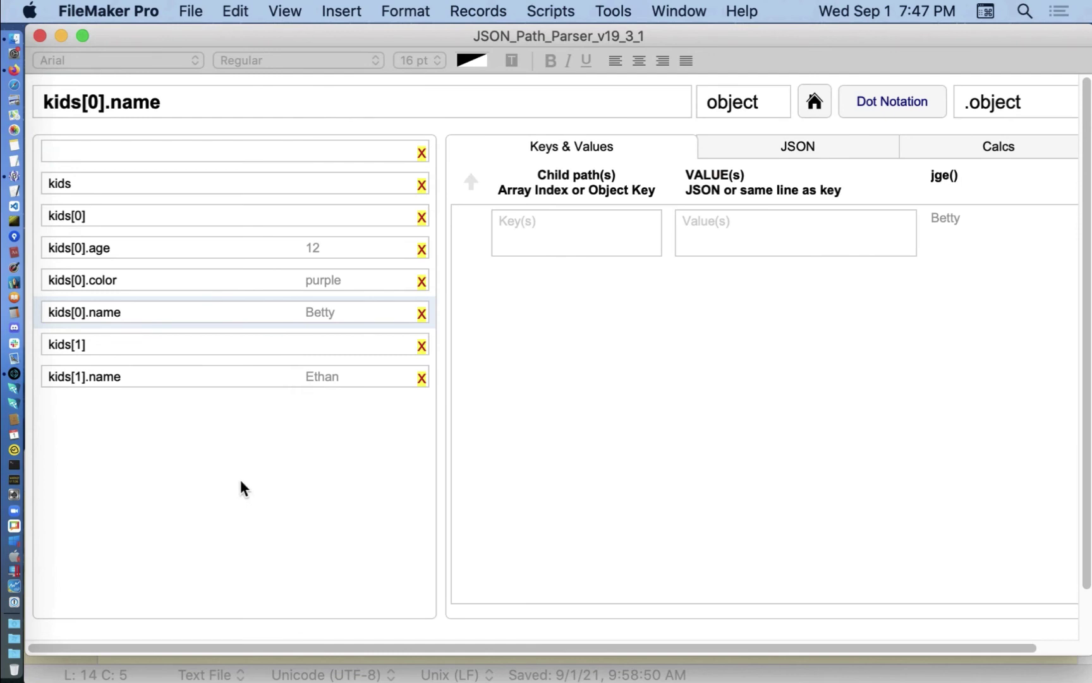
pyautogui.click(264, 370)
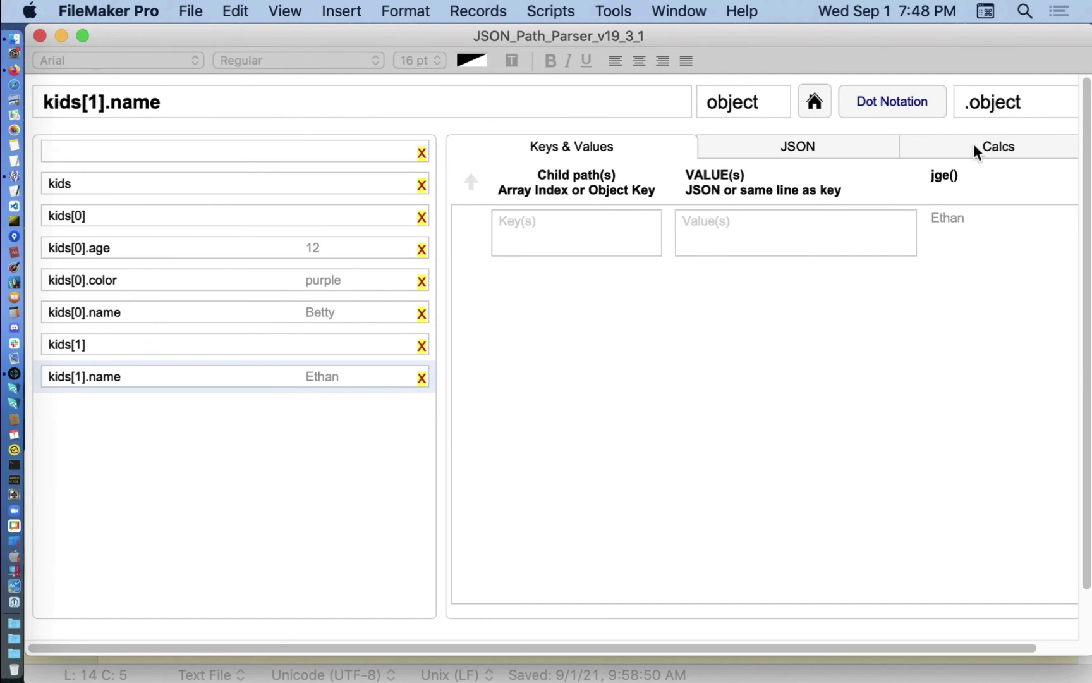
pyautogui.click(1008, 142)
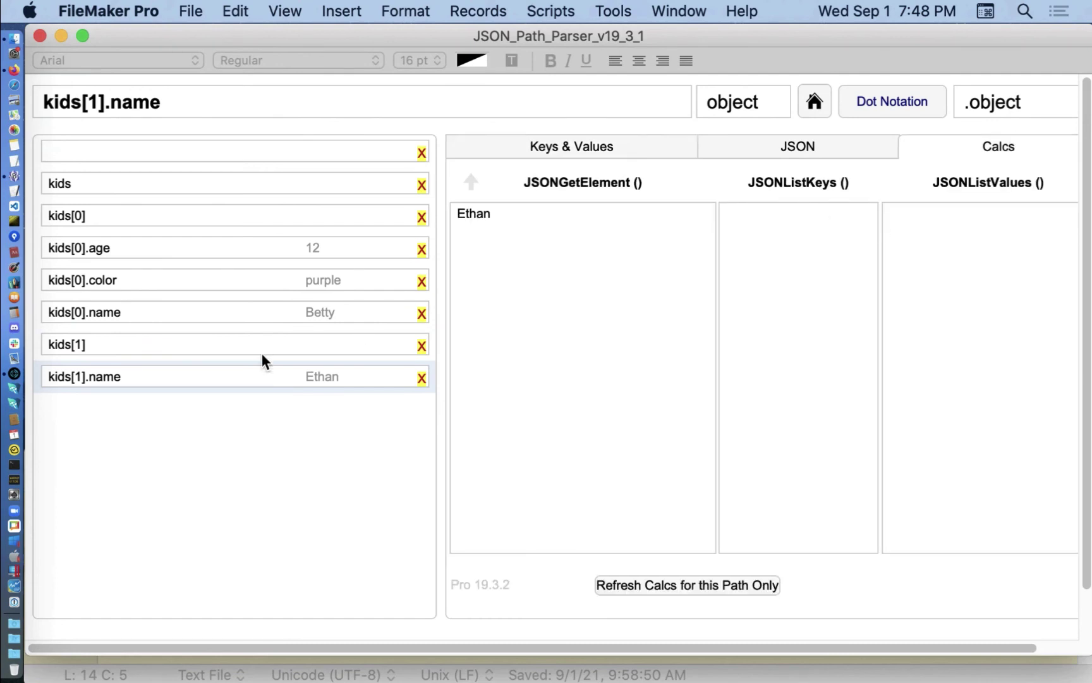
# Compare the function results for kids[0].color, kids[0].age and kids[0], and highlight the name value in the JSONListValues result
pyautogui.click(236, 274)
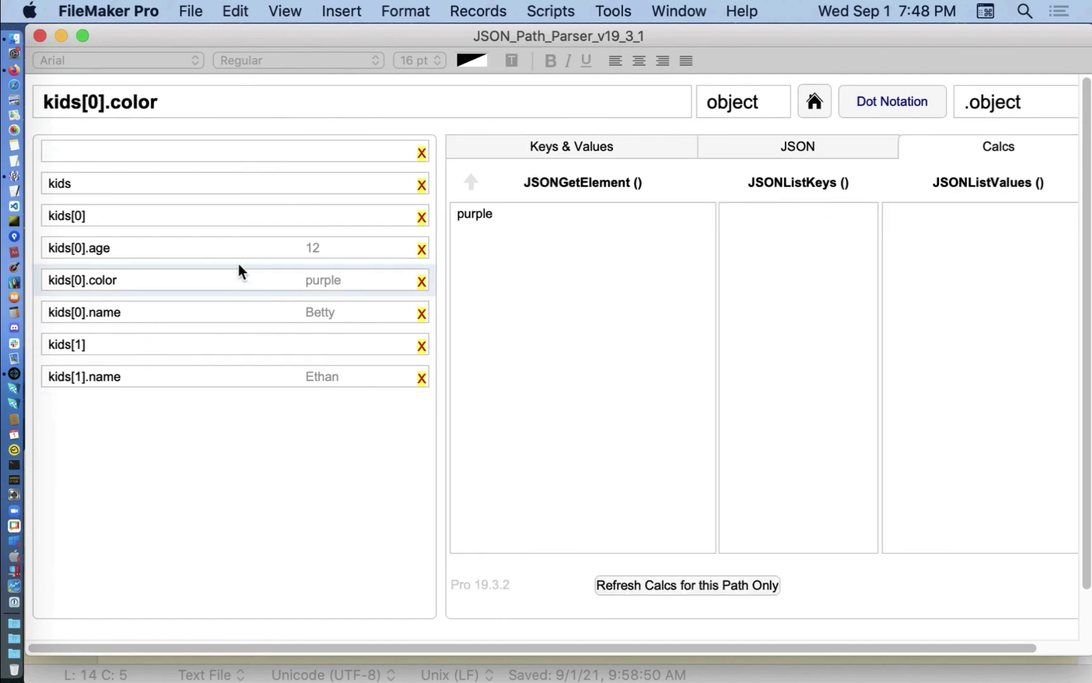
pyautogui.click(227, 248)
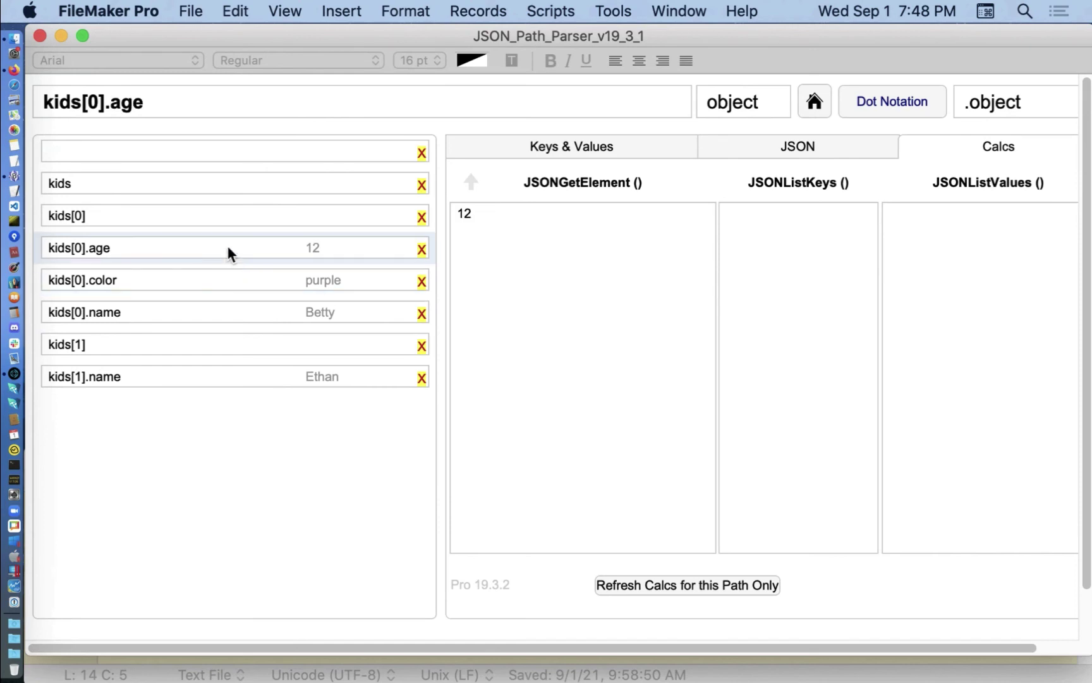
pyautogui.click(221, 216)
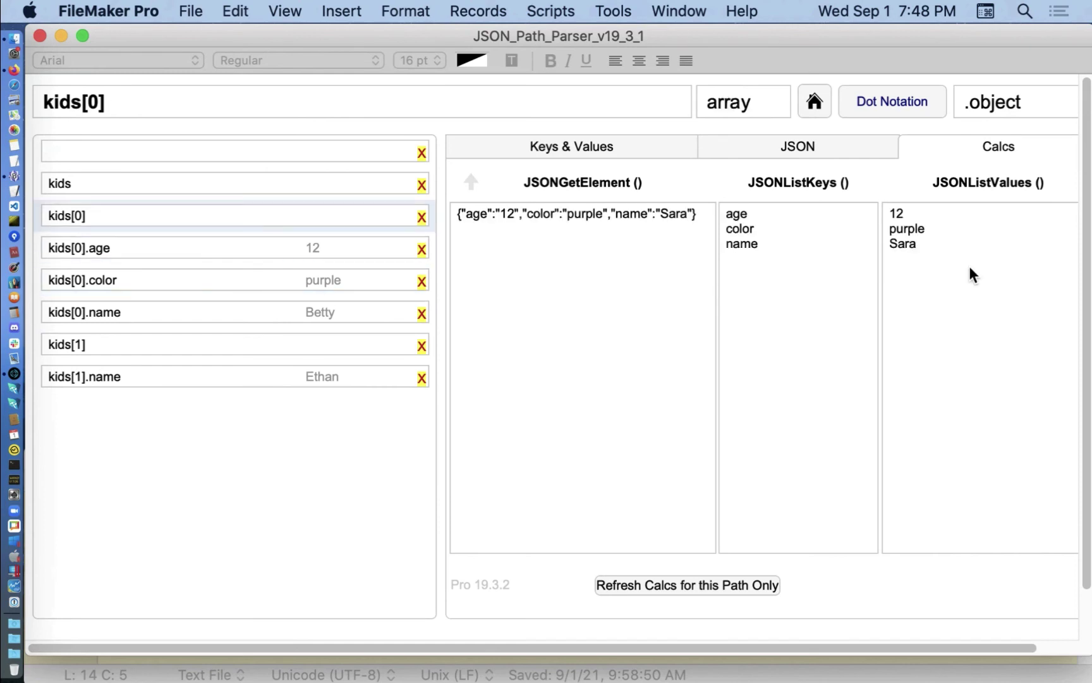
pyautogui.moveTo(900, 255); pyautogui.dragTo(886, 249)
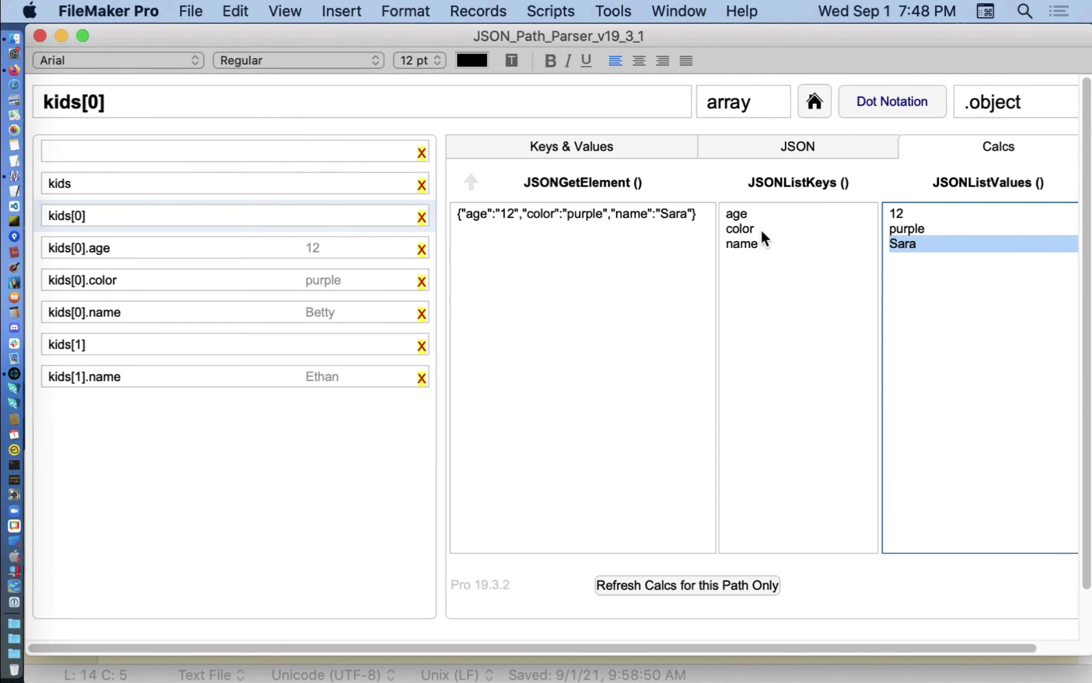
# Run the "Update with path" script on kids[0].color with an empty new value, choose Clear, and format the source JSON
pyautogui.click(787, 151)
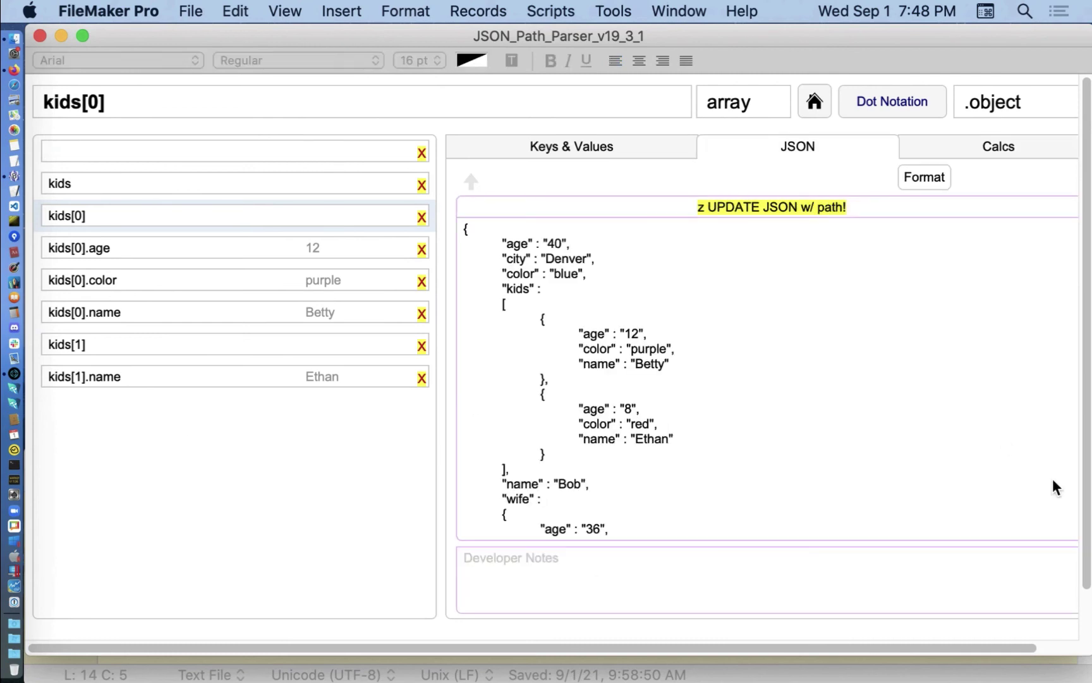
pyautogui.click(356, 284)
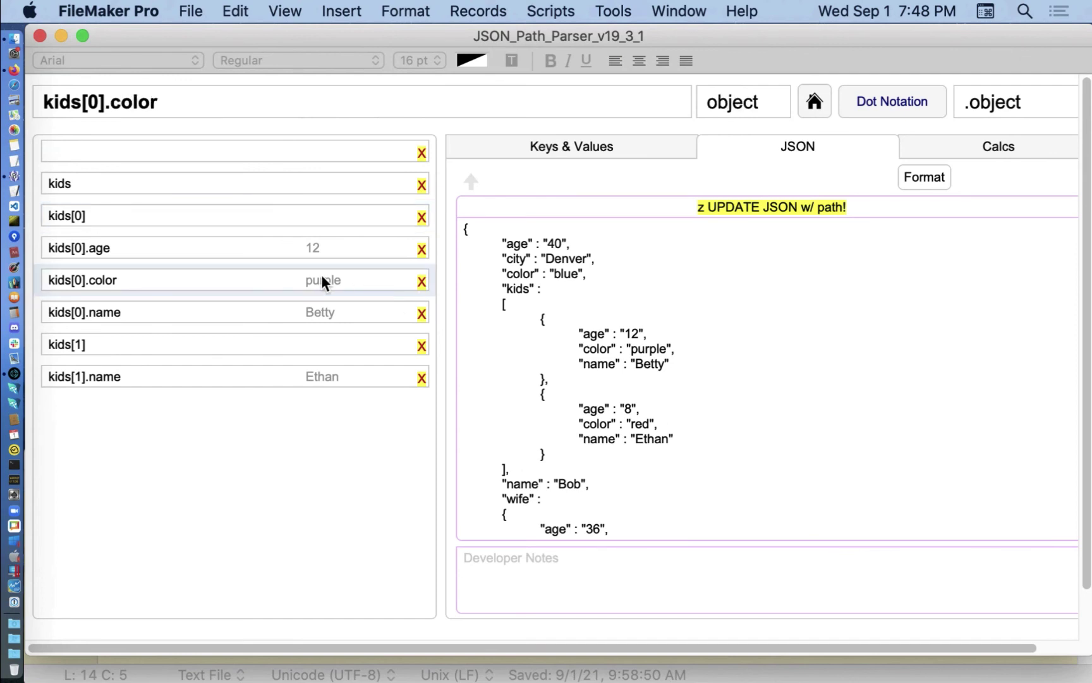
pyautogui.click(495, 12)
pyautogui.moveTo(559, 7)
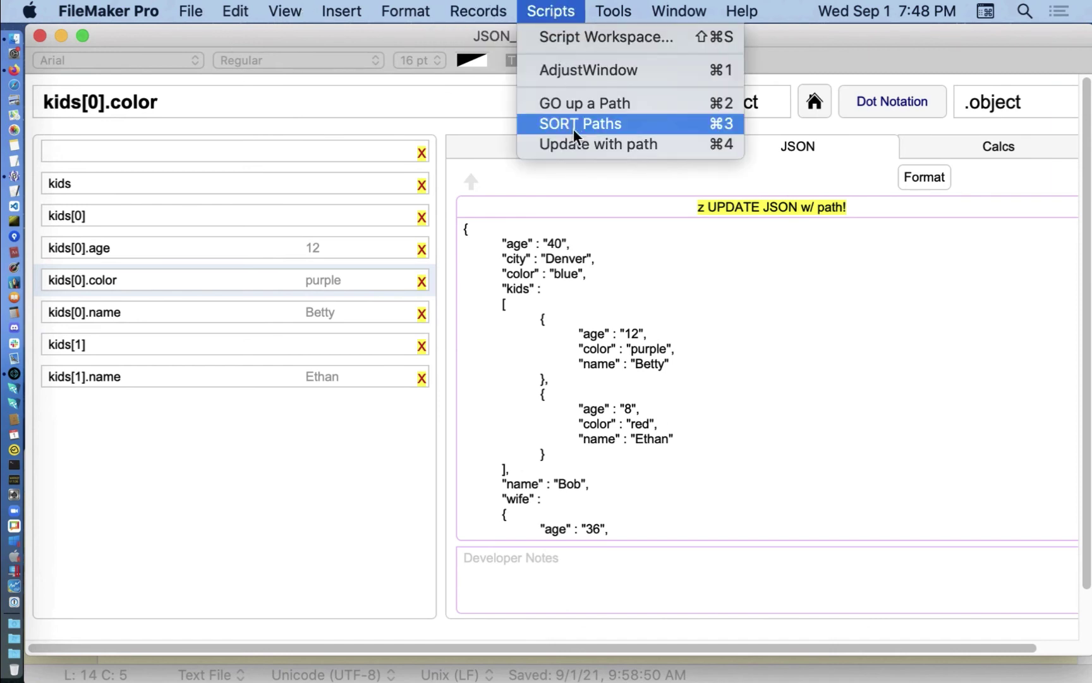
pyautogui.click(566, 146)
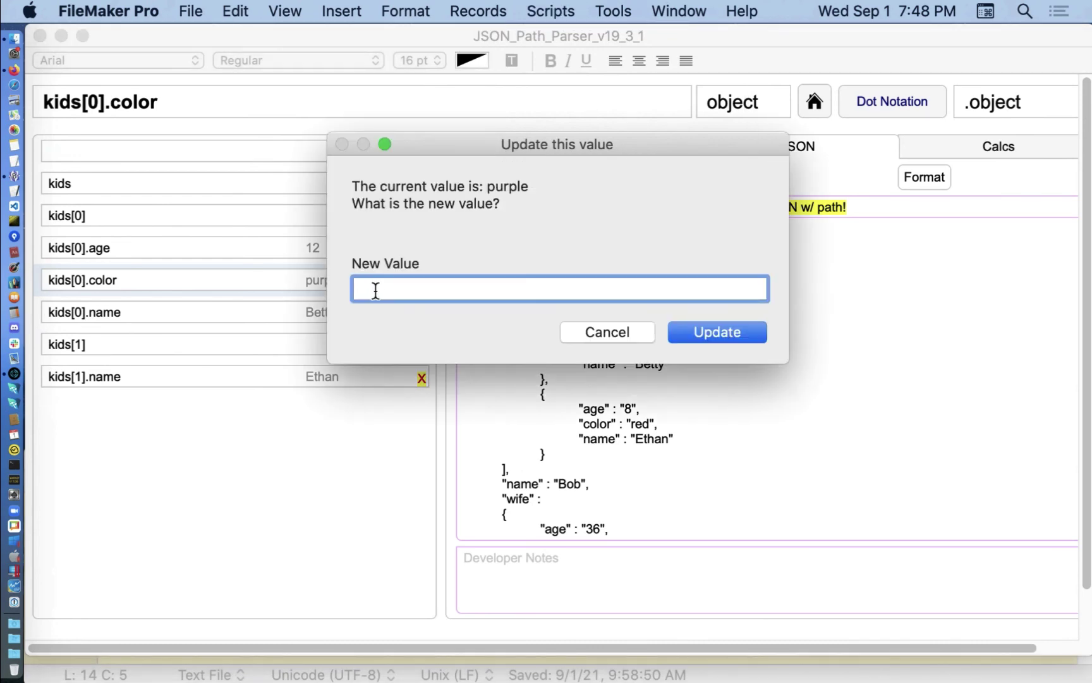
pyautogui.click(675, 334)
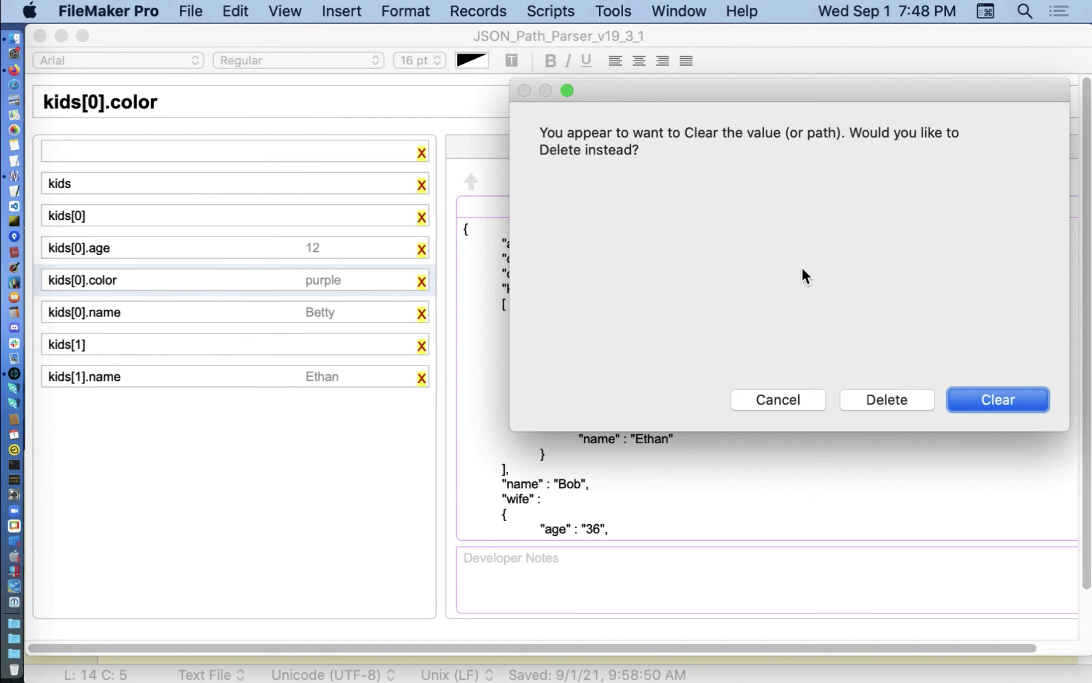
pyautogui.click(1026, 397)
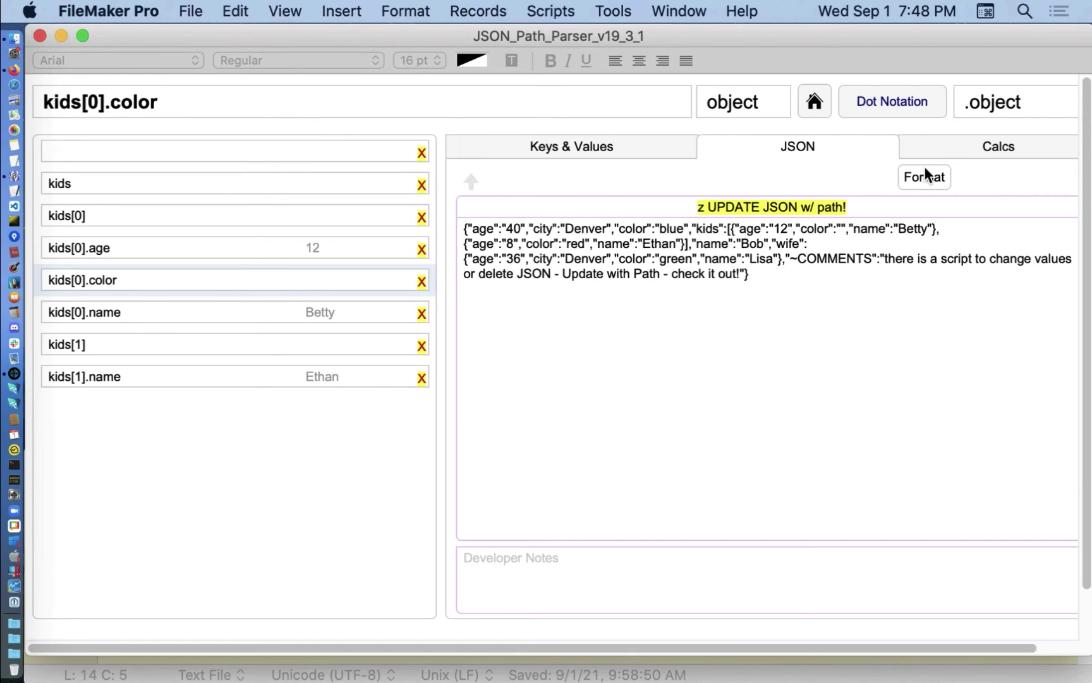
pyautogui.click(928, 177)
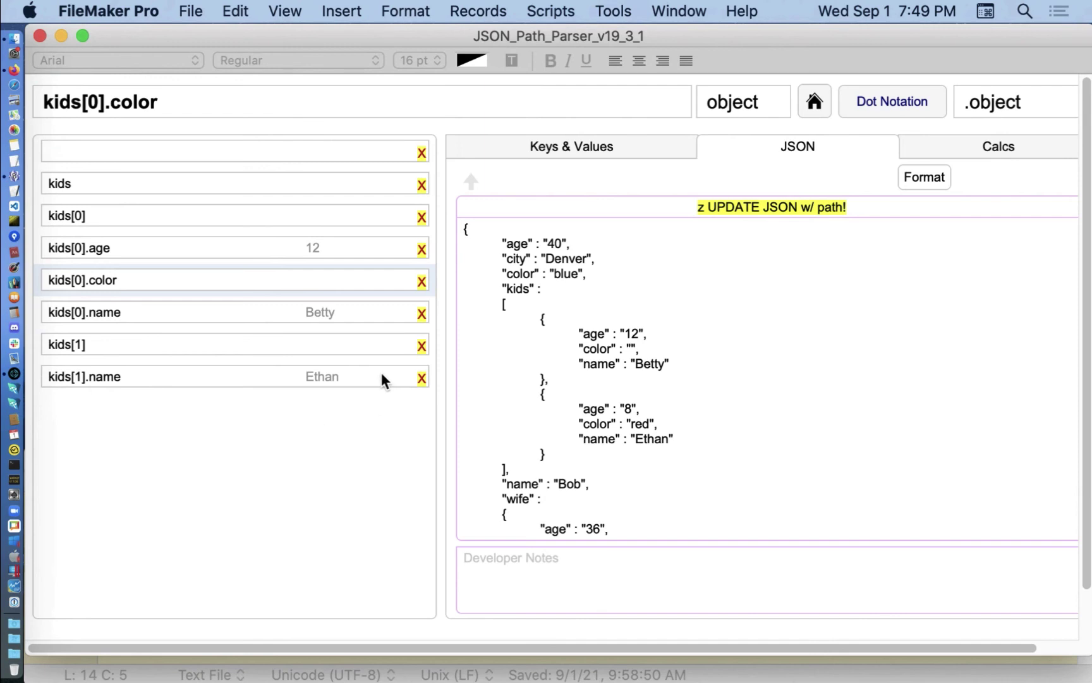
# Run the "Update with path" script on kids[1] with an empty new value, choose Delete, and format the source JSON
pyautogui.click(369, 348)
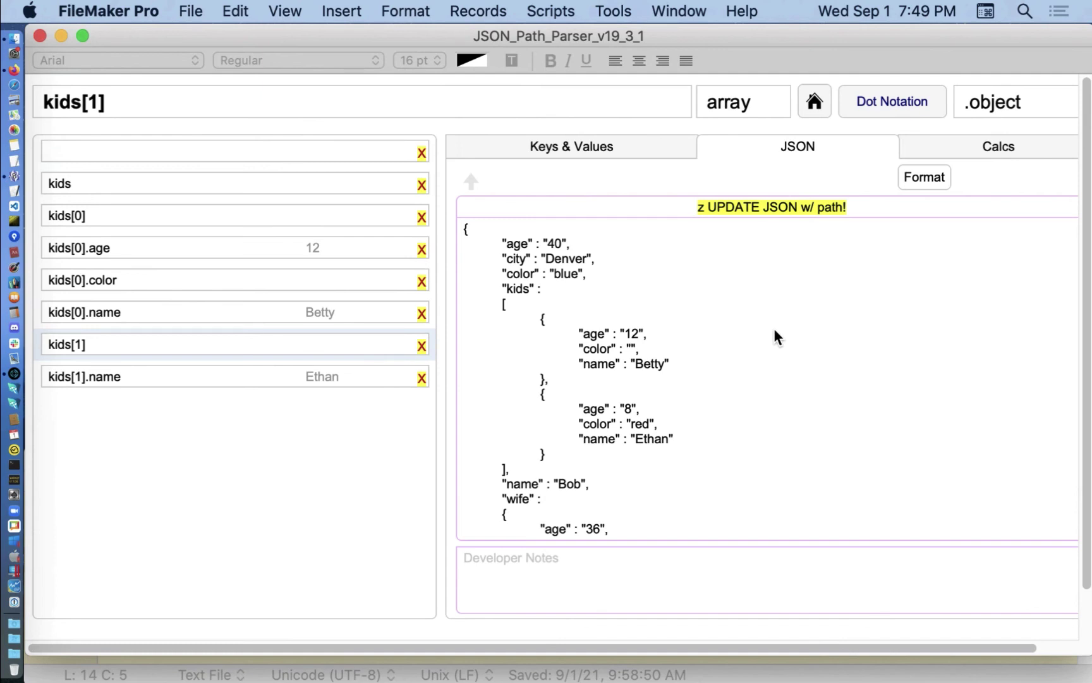
pyautogui.click(546, 13)
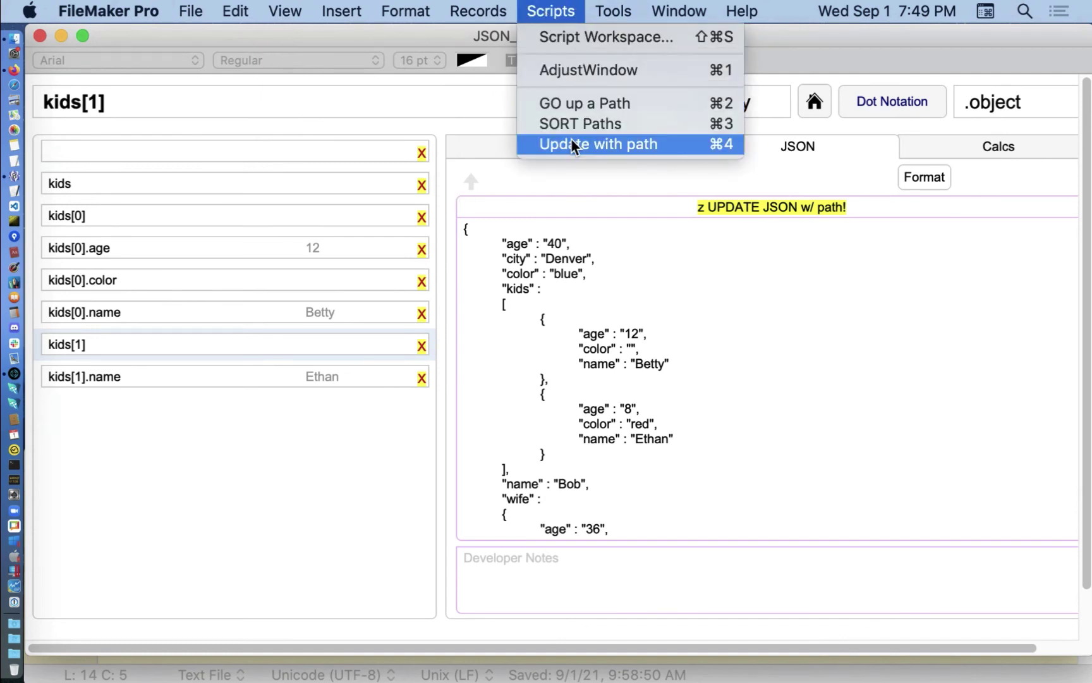
pyautogui.click(572, 139)
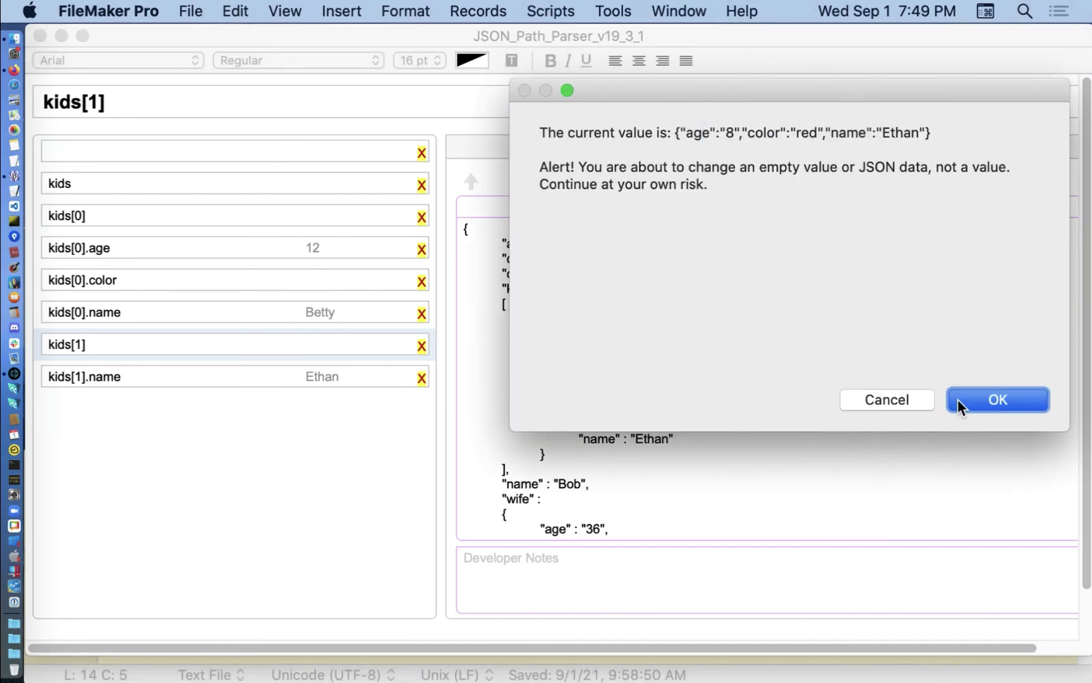
pyautogui.click(1012, 399)
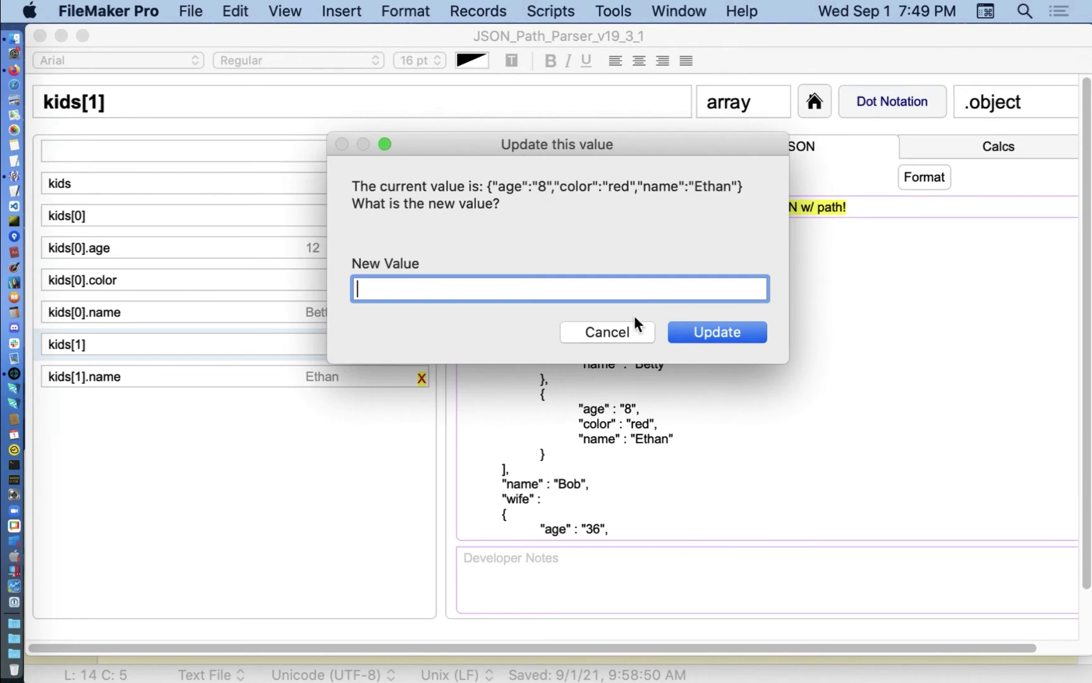
pyautogui.click(717, 330)
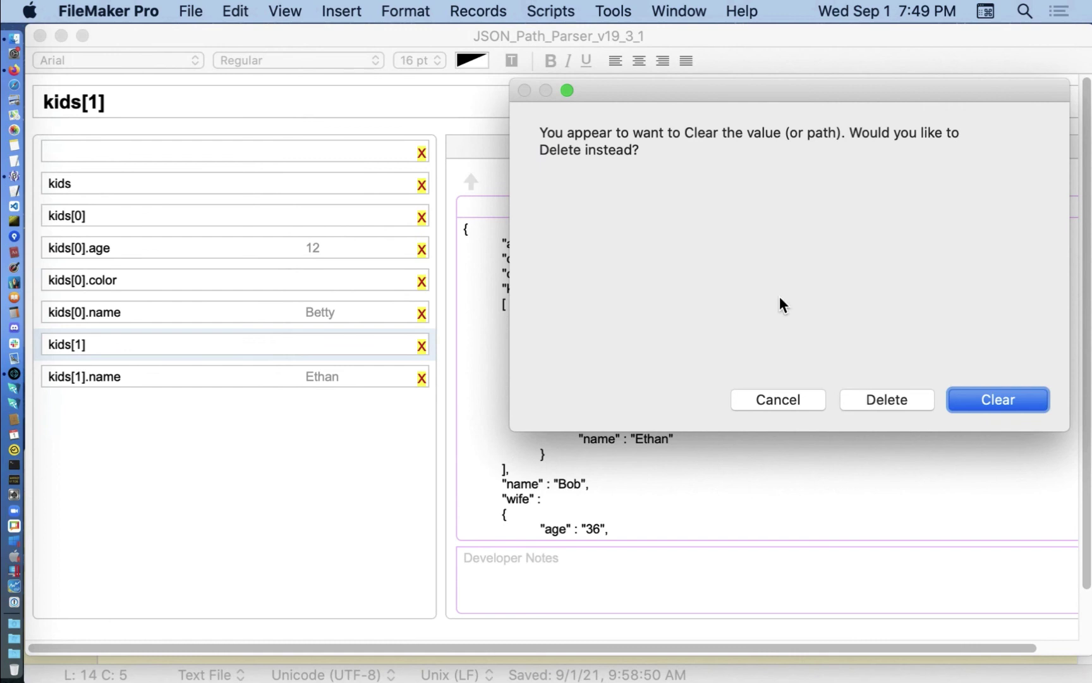
pyautogui.click(879, 397)
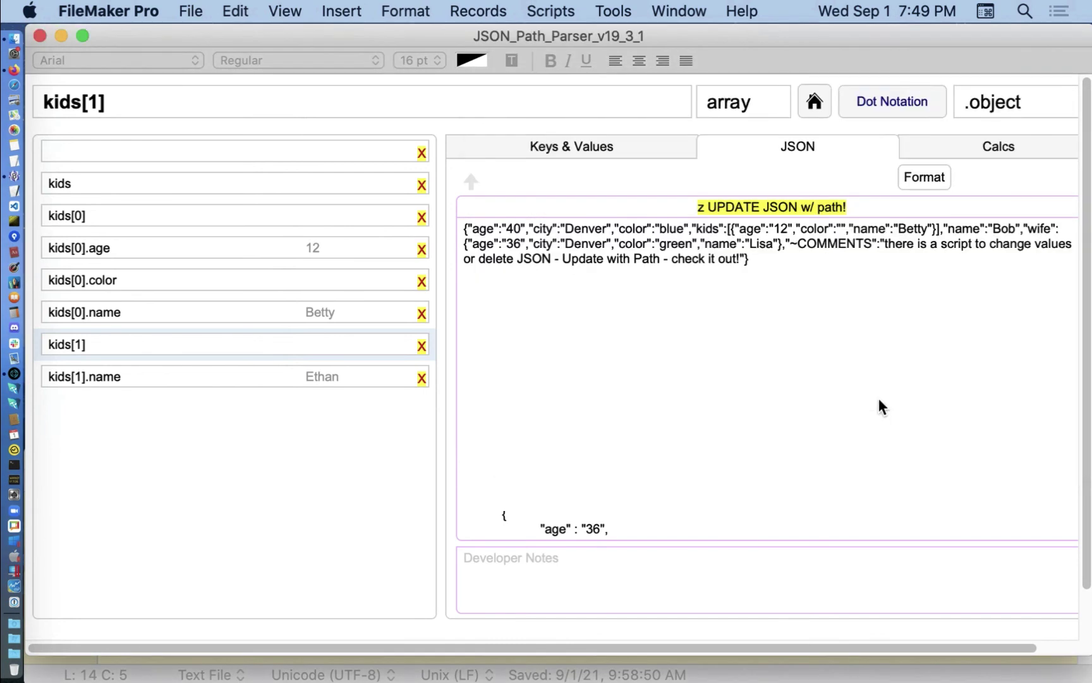
pyautogui.click(926, 177)
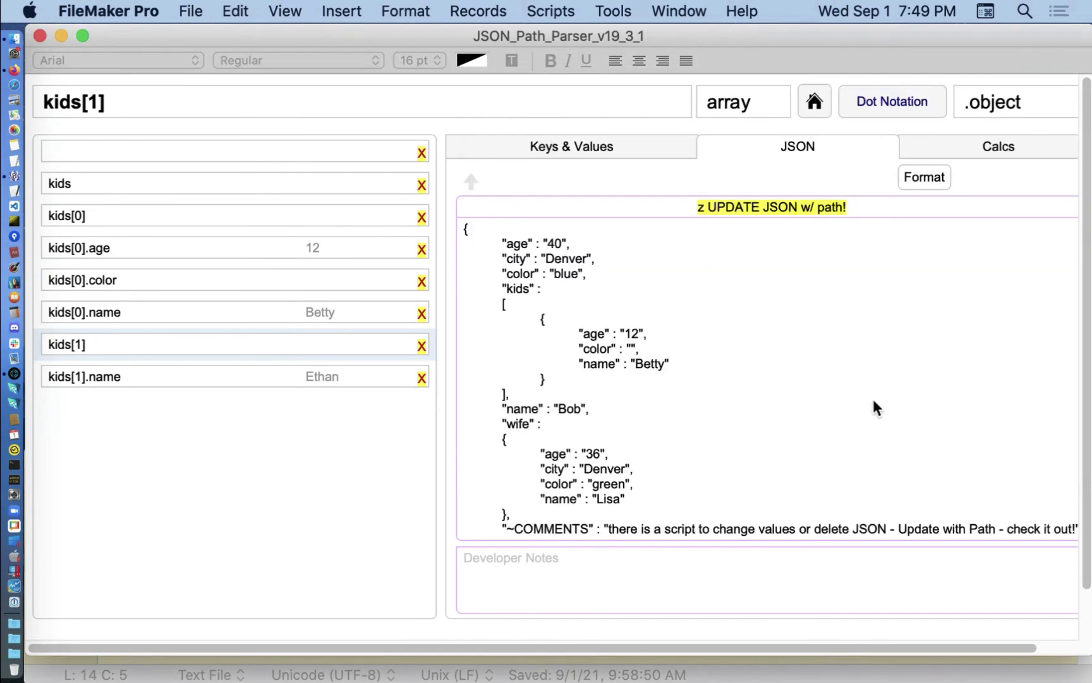
# Highlight the whole "kids" array in the updated source JSON
pyautogui.scroll(-2, 642, 370)
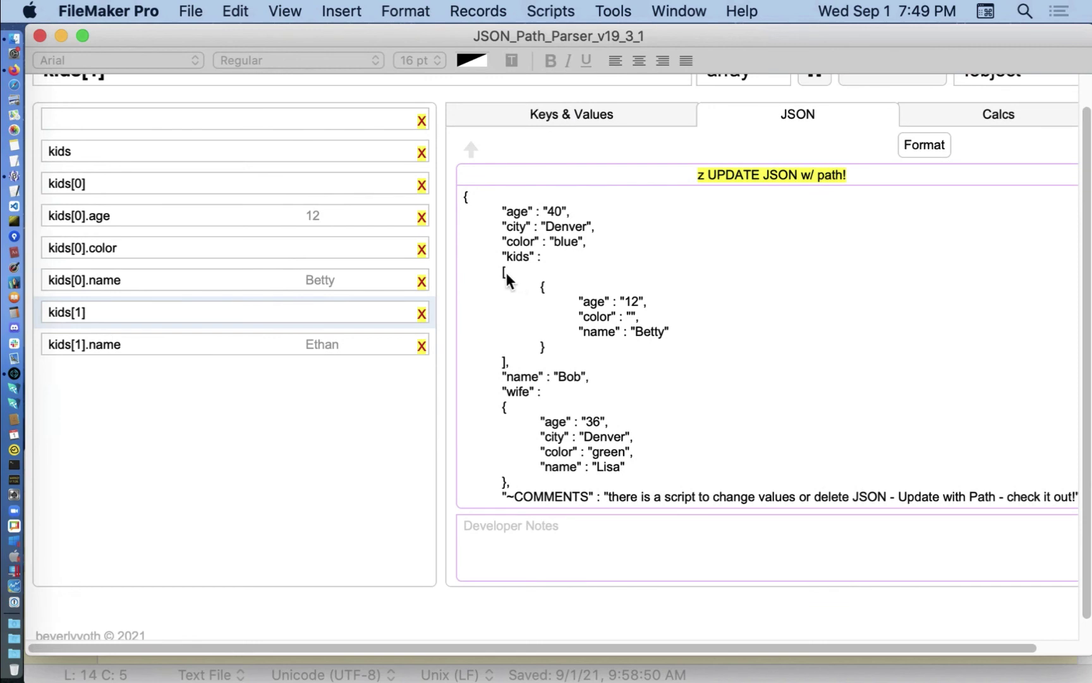
pyautogui.moveTo(502, 255); pyautogui.dragTo(551, 366)
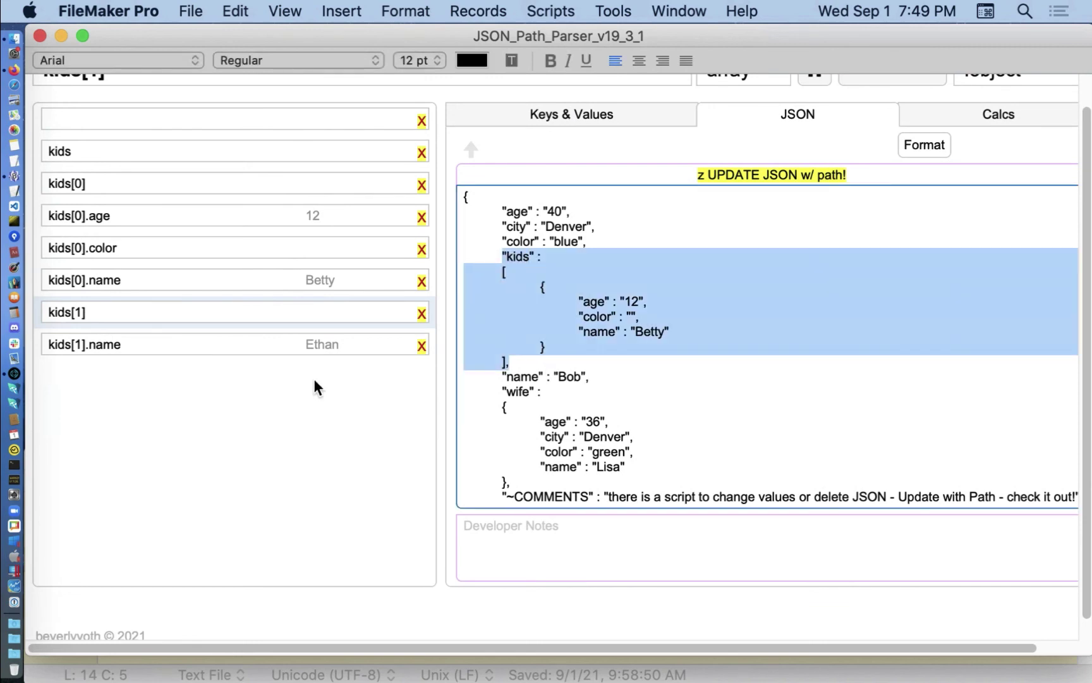
pyautogui.click(315, 378)
# Compare the kids[1].name calculations with the source JSON and select the kids[0].name path
pyautogui.click(336, 350)
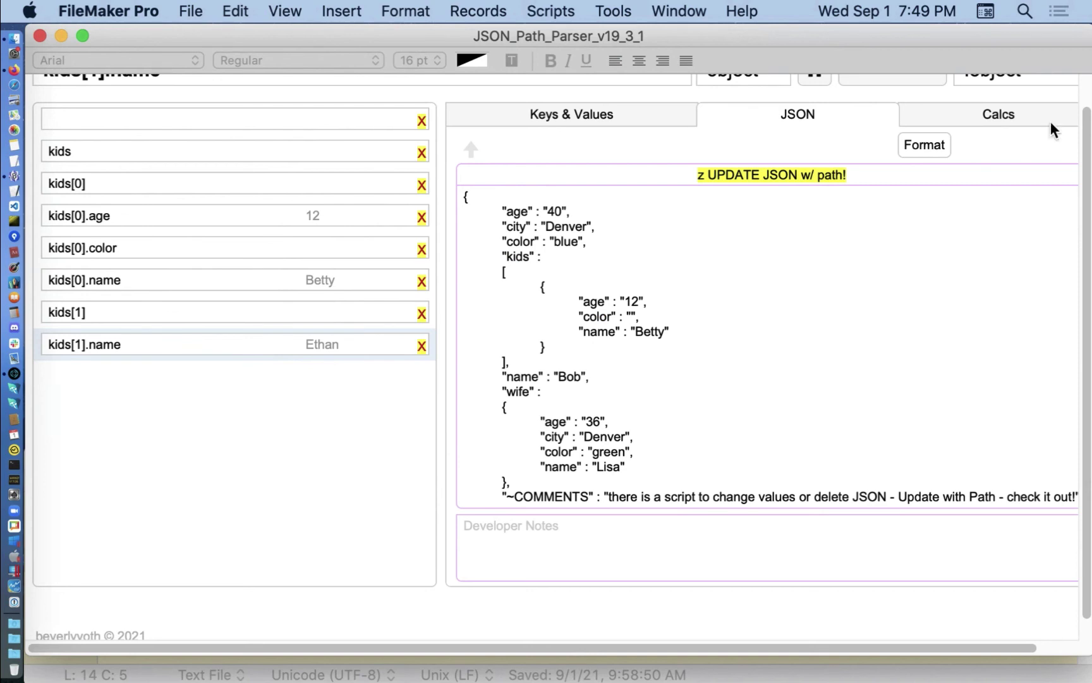
pyautogui.click(170, 150)
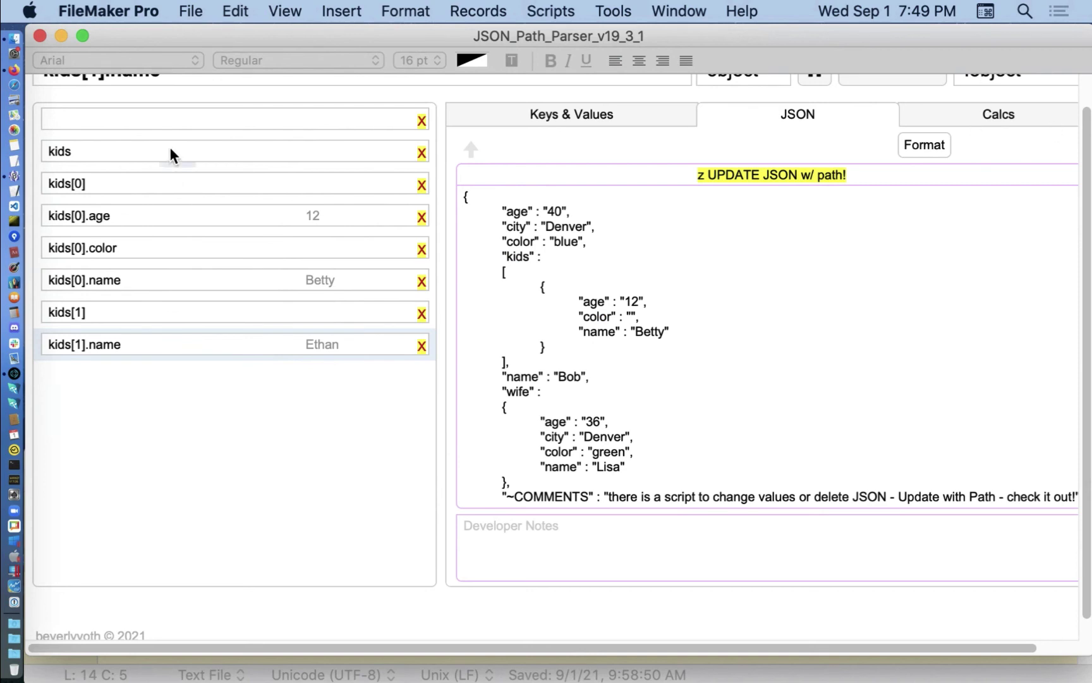
pyautogui.click(980, 118)
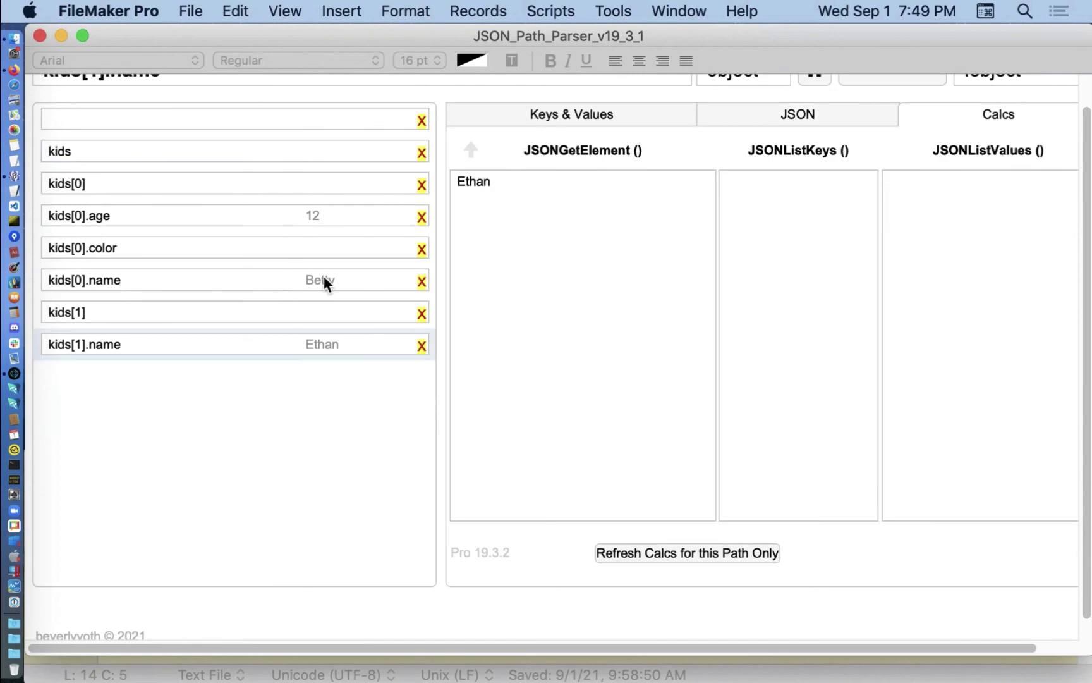
pyautogui.click(826, 110)
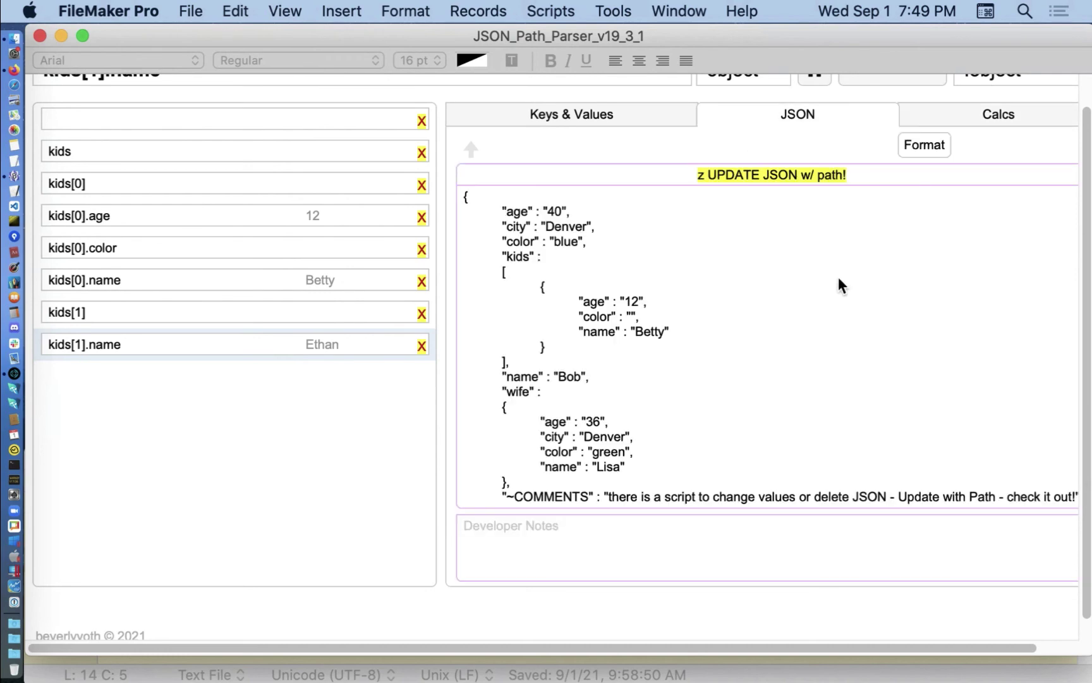
pyautogui.click(803, 383)
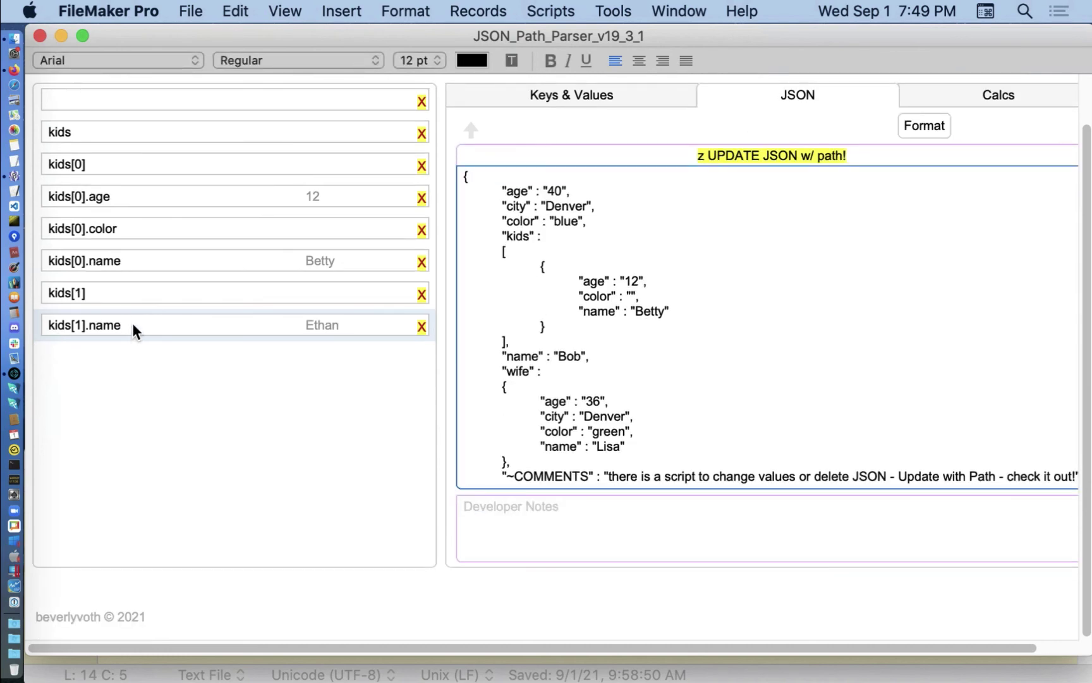
pyautogui.click(263, 358)
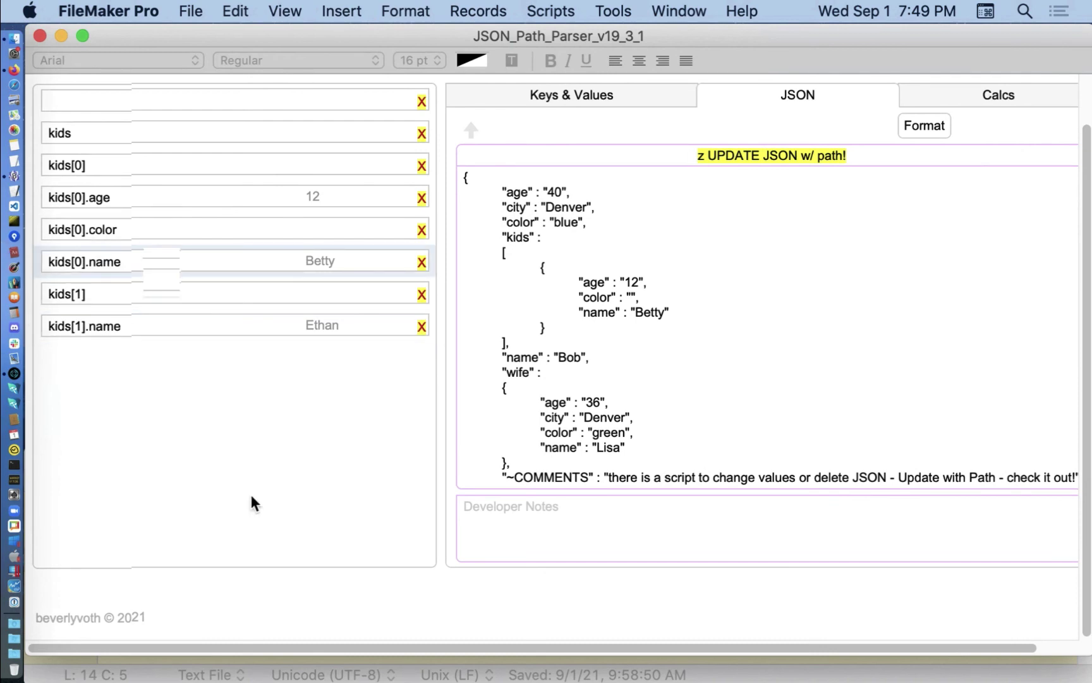
pyautogui.scroll(3, 190, 379)
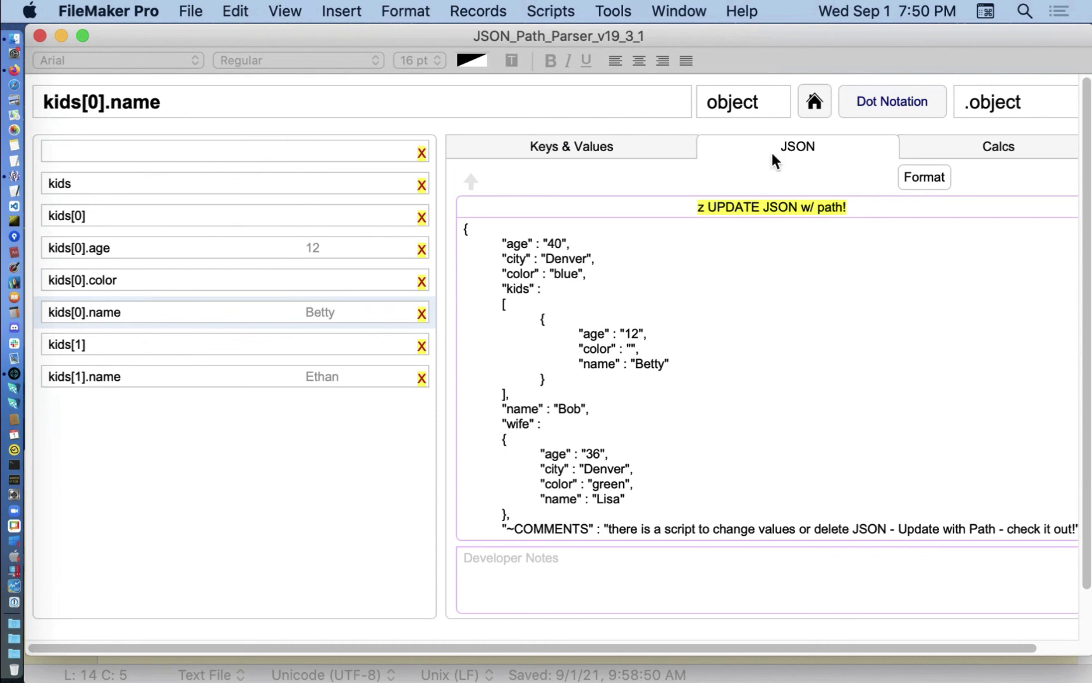
# Return to the JSON documents list, open "~ CONCLUSIONS & TIPS ~" and read its numbered tips at a larger size
pyautogui.tripleClick(190, 97)
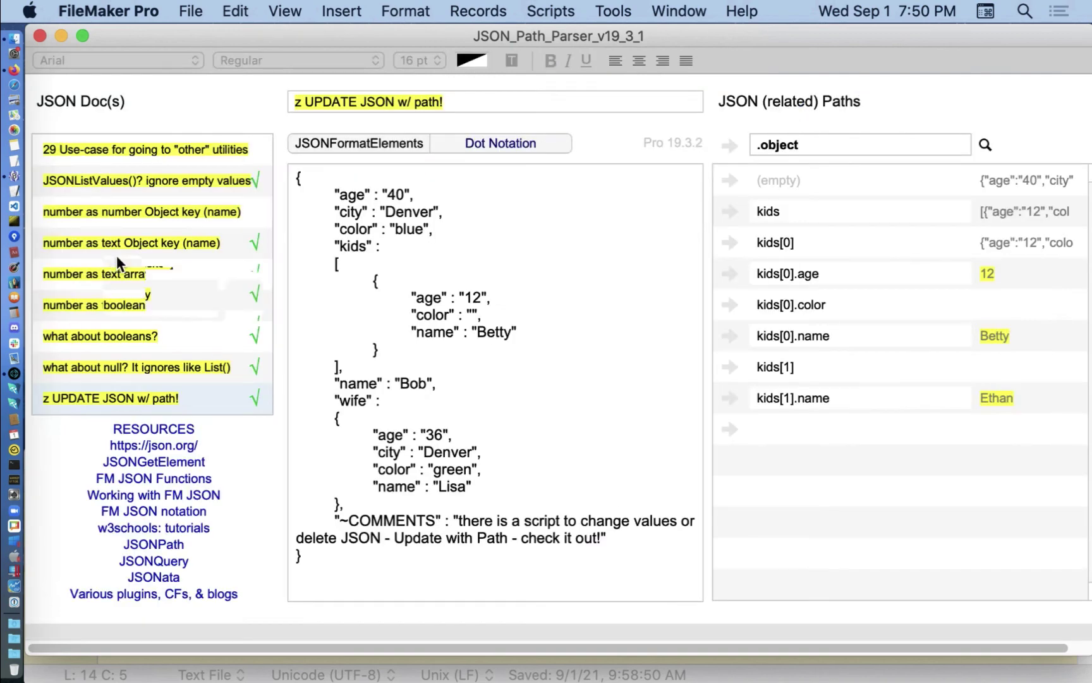
pyautogui.scroll(-1, 127, 272)
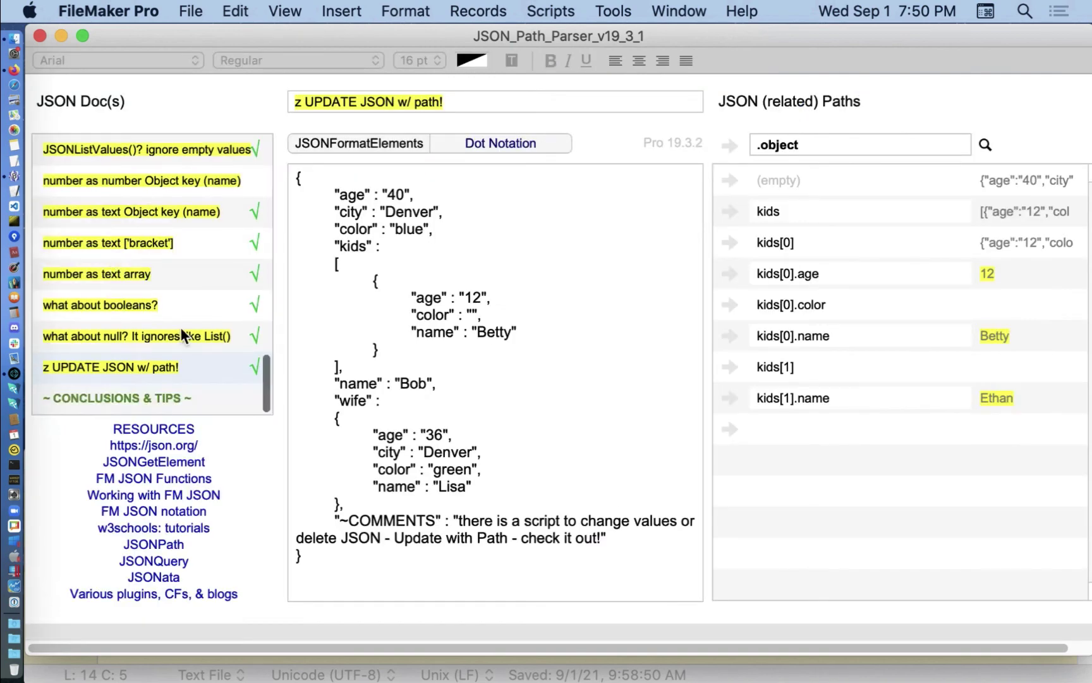
pyautogui.click(132, 390)
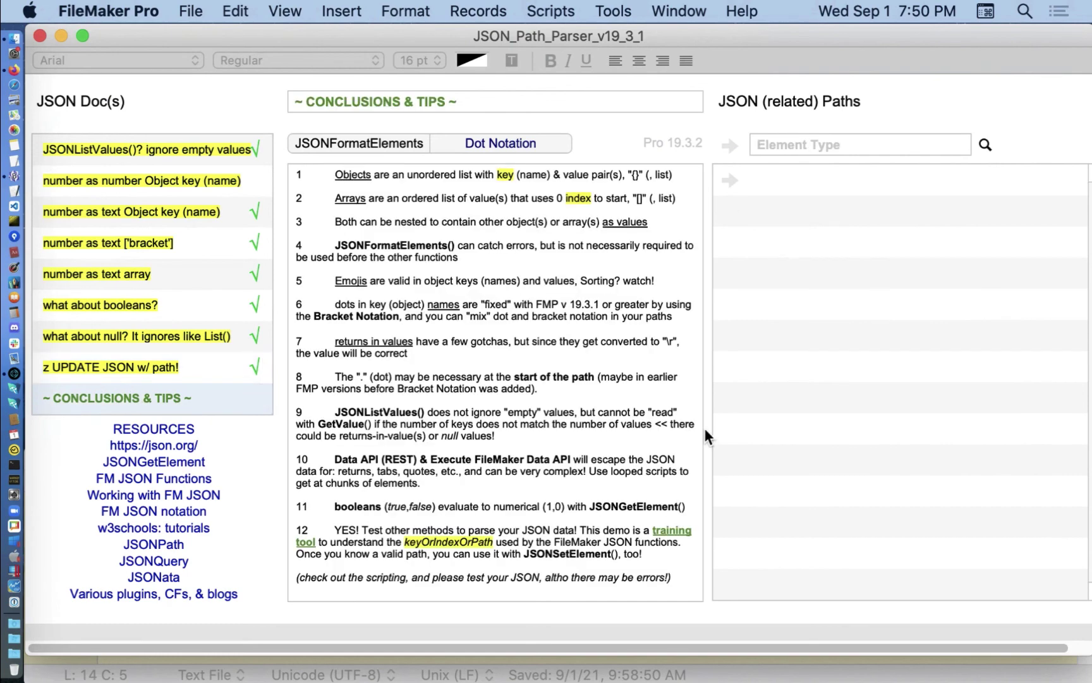
pyautogui.press('super+equal')
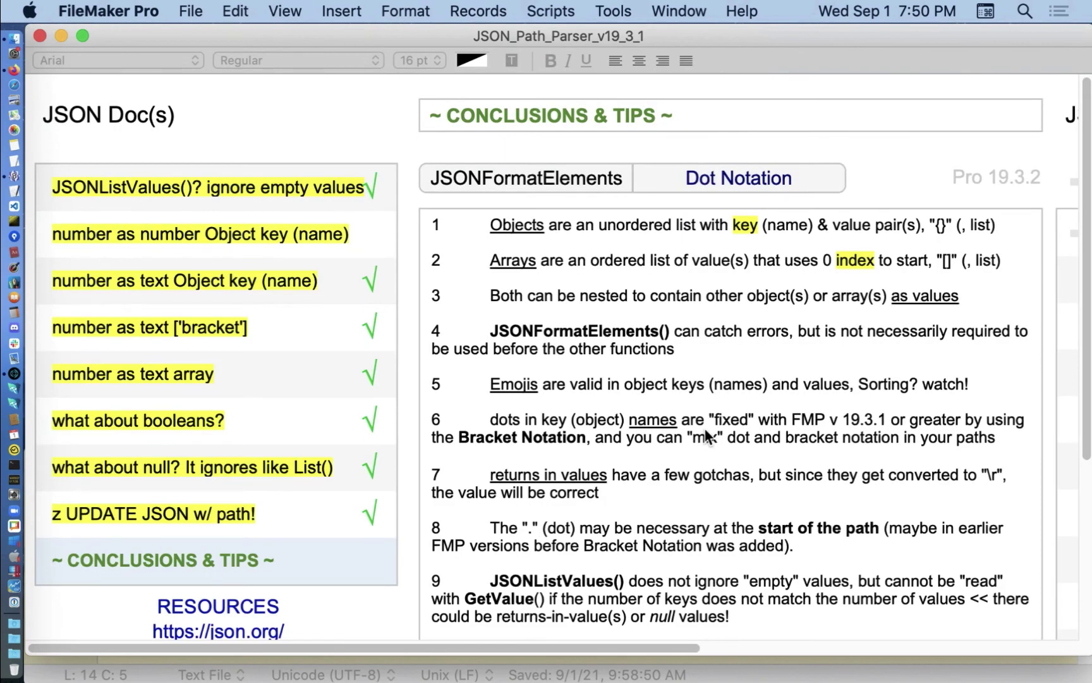
pyautogui.press('super+equal')
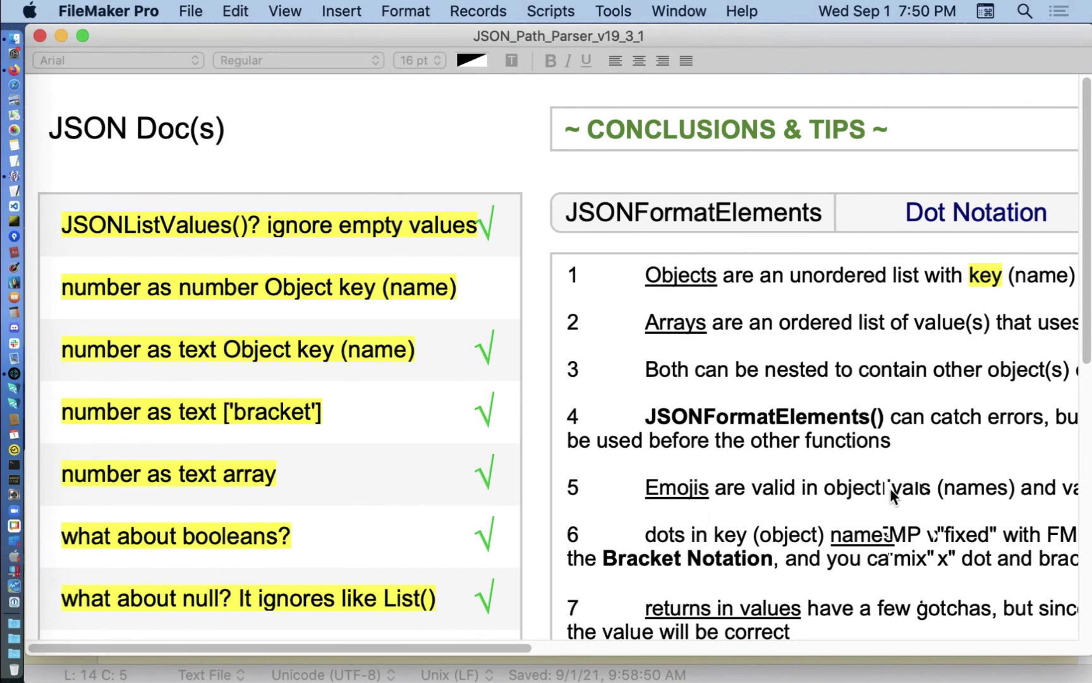
pyautogui.hscroll(10, 890, 488)
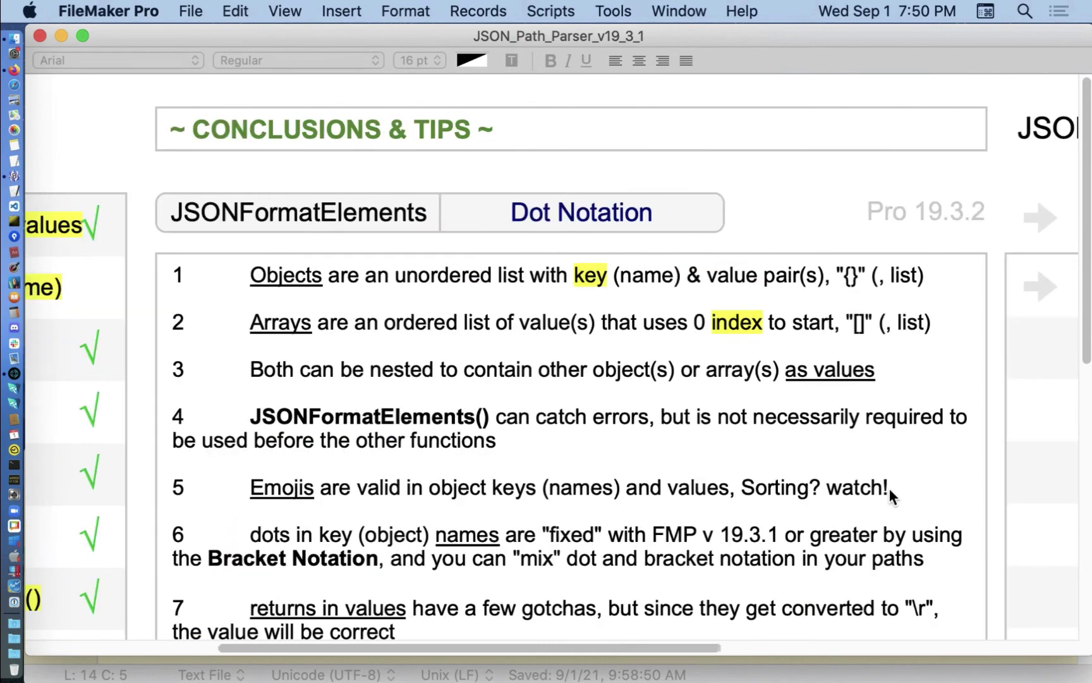
pyautogui.scroll(-2, 889, 488)
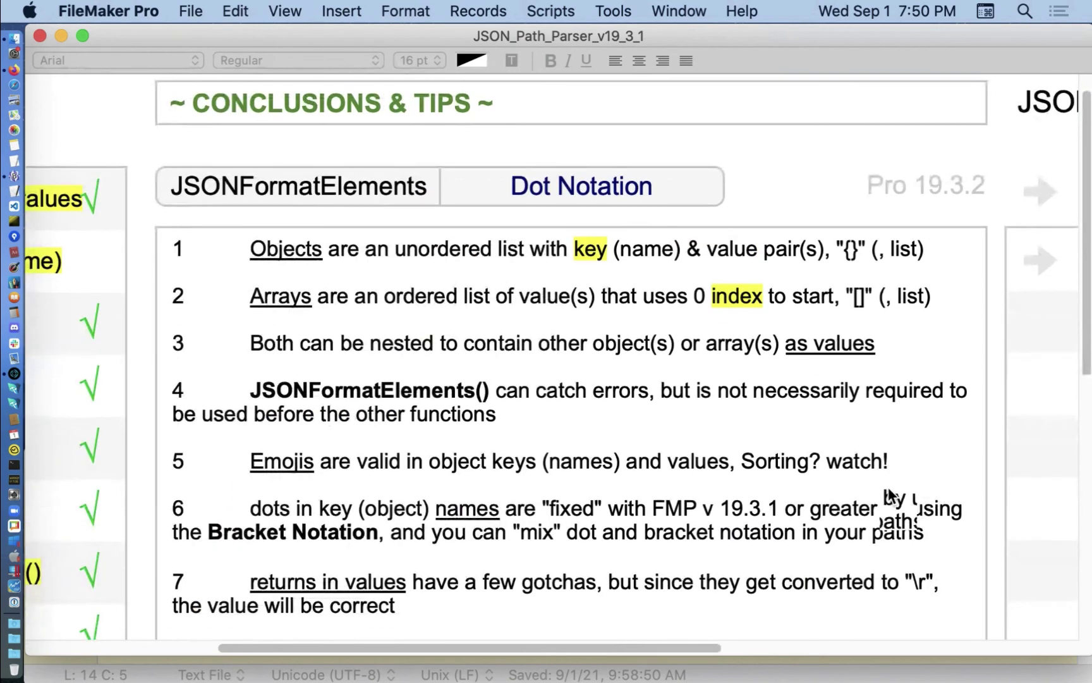
pyautogui.scroll(-3, 890, 496)
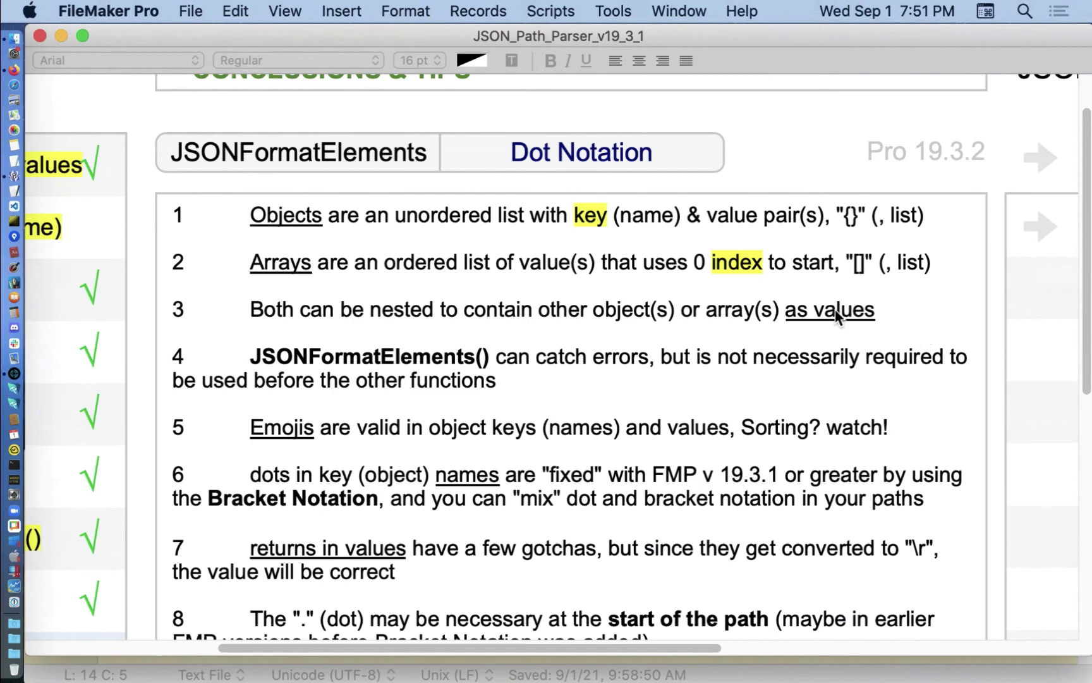
# Read tips 1 to 8 on objects, arrays, JSONFormatElements(), emojis, bracket notation, returns in values and the leading dot
pyautogui.scroll(1, 623, 363)
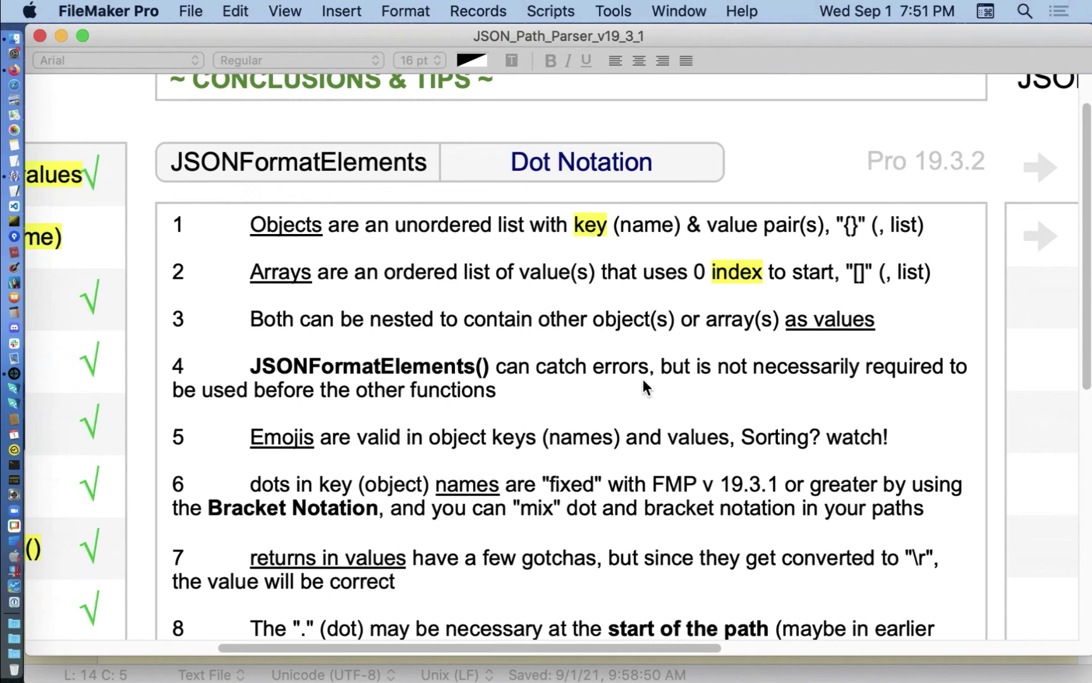
pyautogui.scroll(-2, 642, 378)
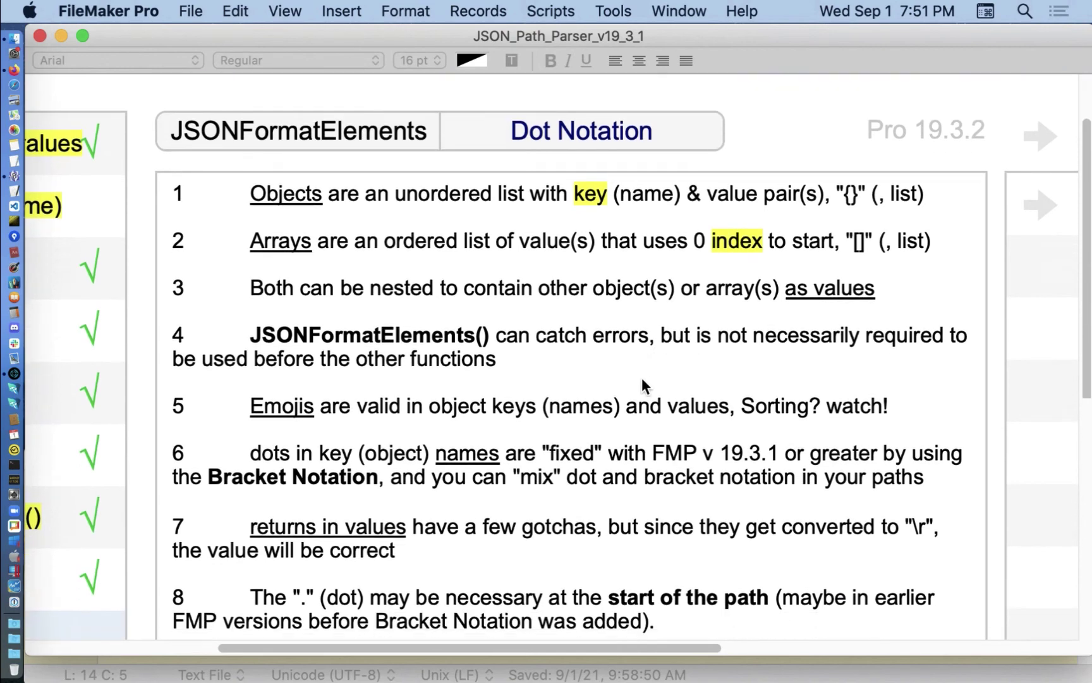
pyautogui.scroll(-4, 641, 377)
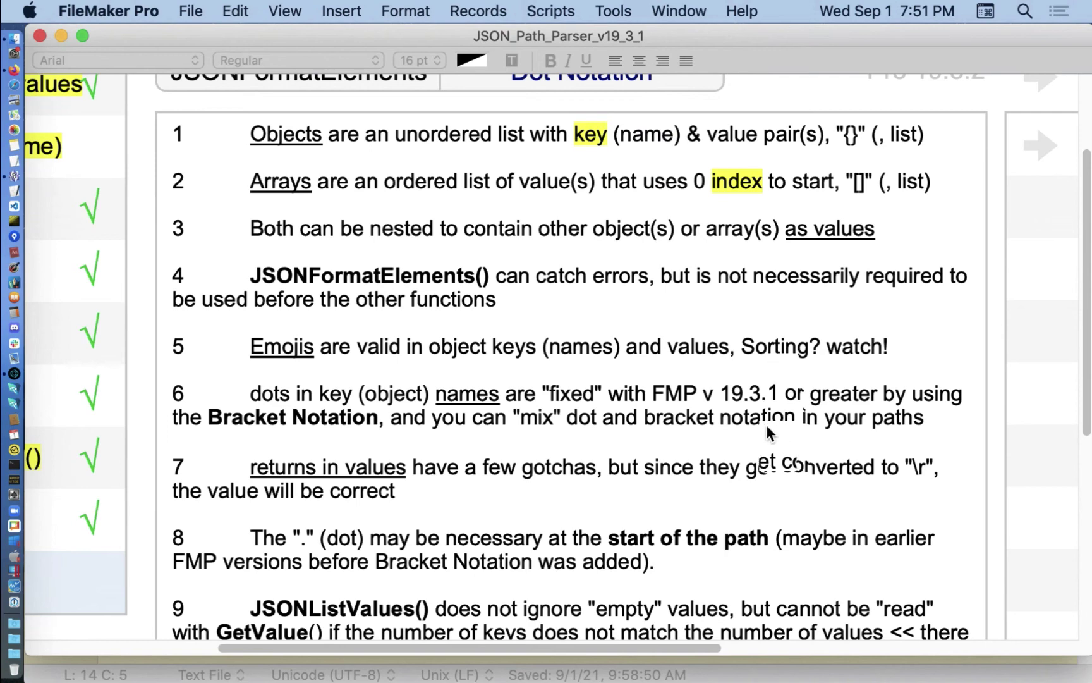
pyautogui.scroll(-3, 768, 433)
pyautogui.scroll(-1, 768, 433)
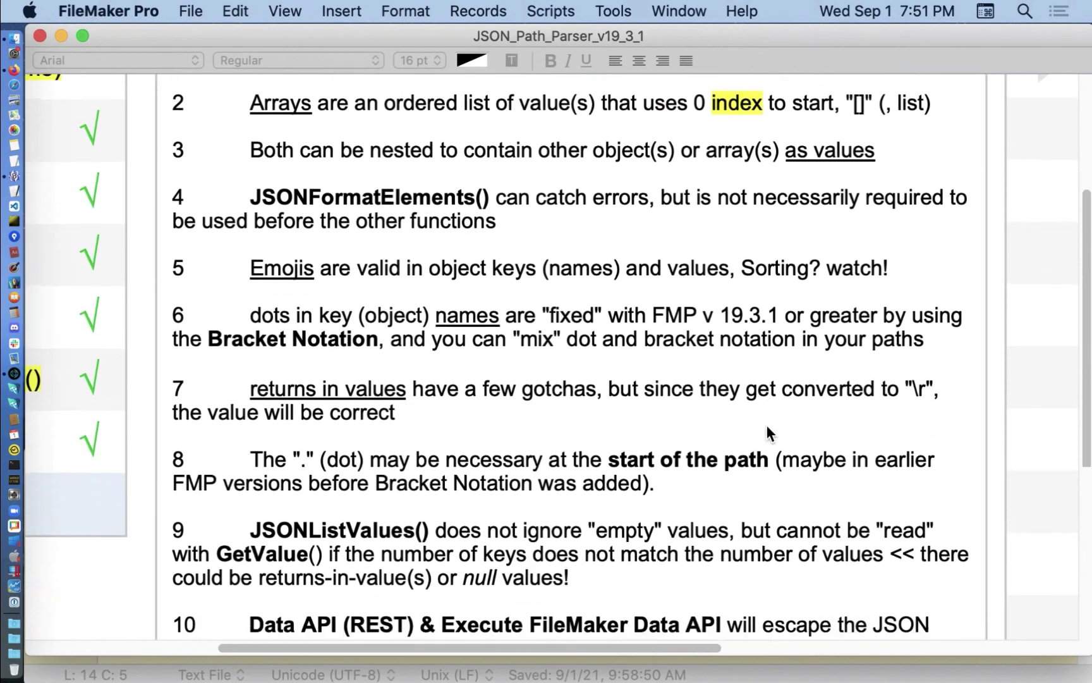
pyautogui.scroll(1, 590, 374)
pyautogui.scroll(5, 891, 379)
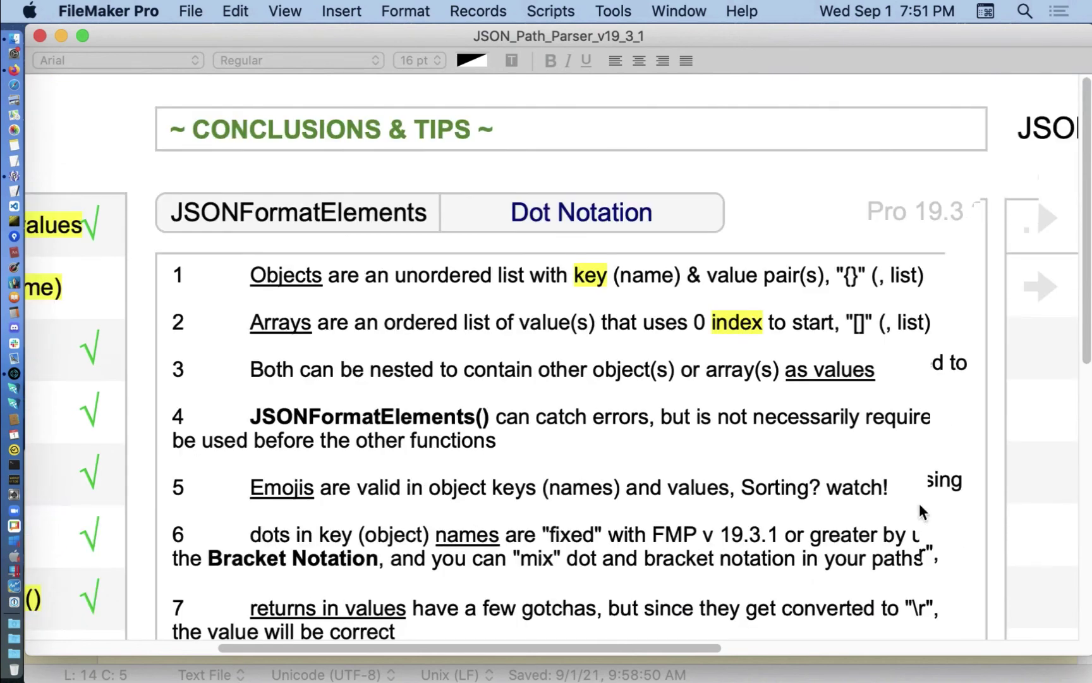
pyautogui.scroll(-3, 919, 503)
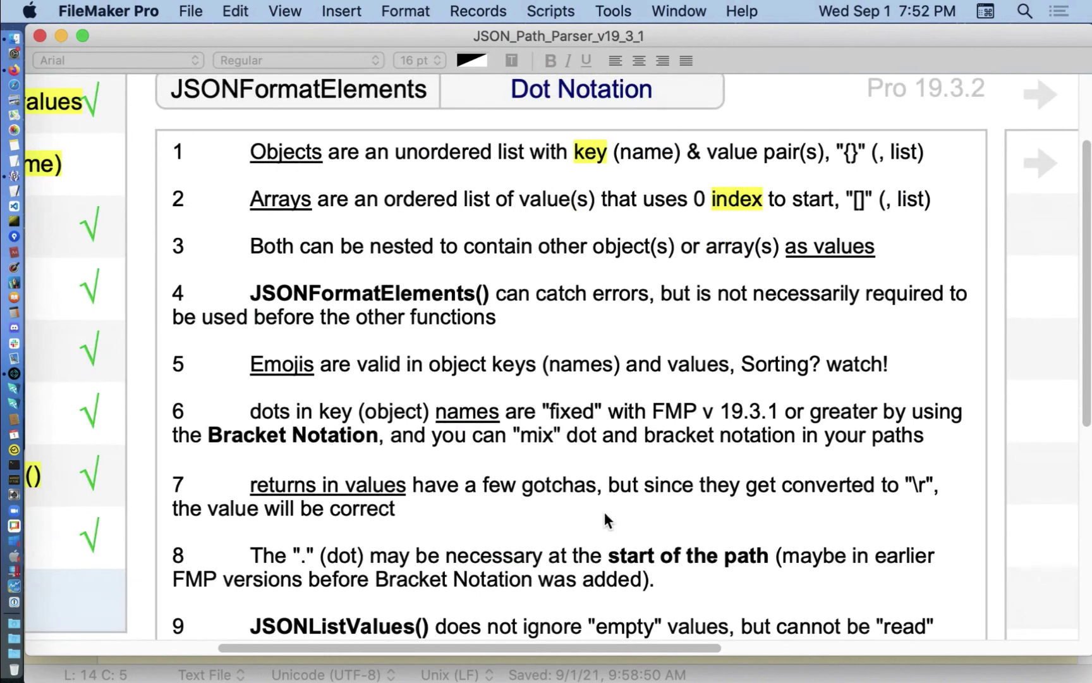
pyautogui.scroll(-1, 718, 444)
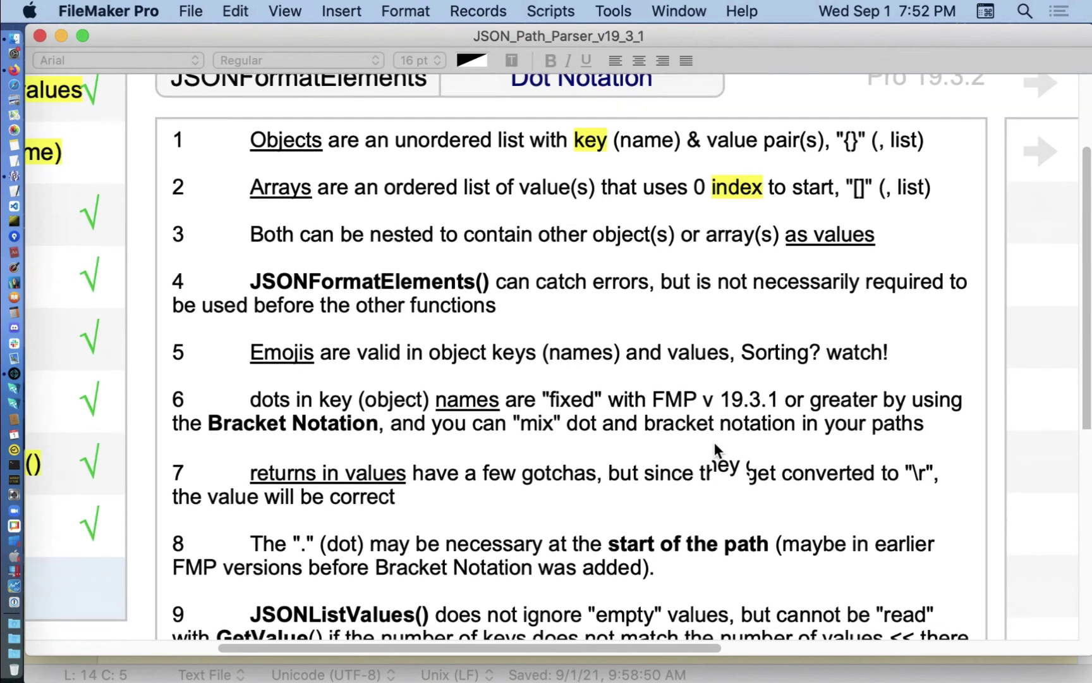
pyautogui.scroll(-2, 714, 442)
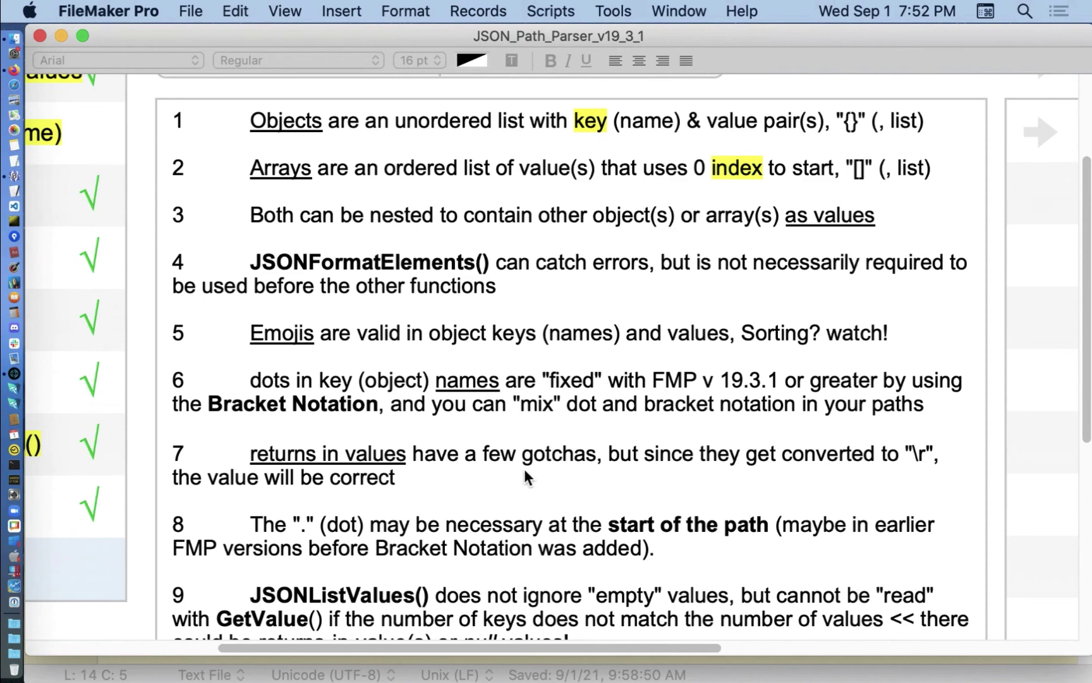
pyautogui.scroll(-3, 524, 466)
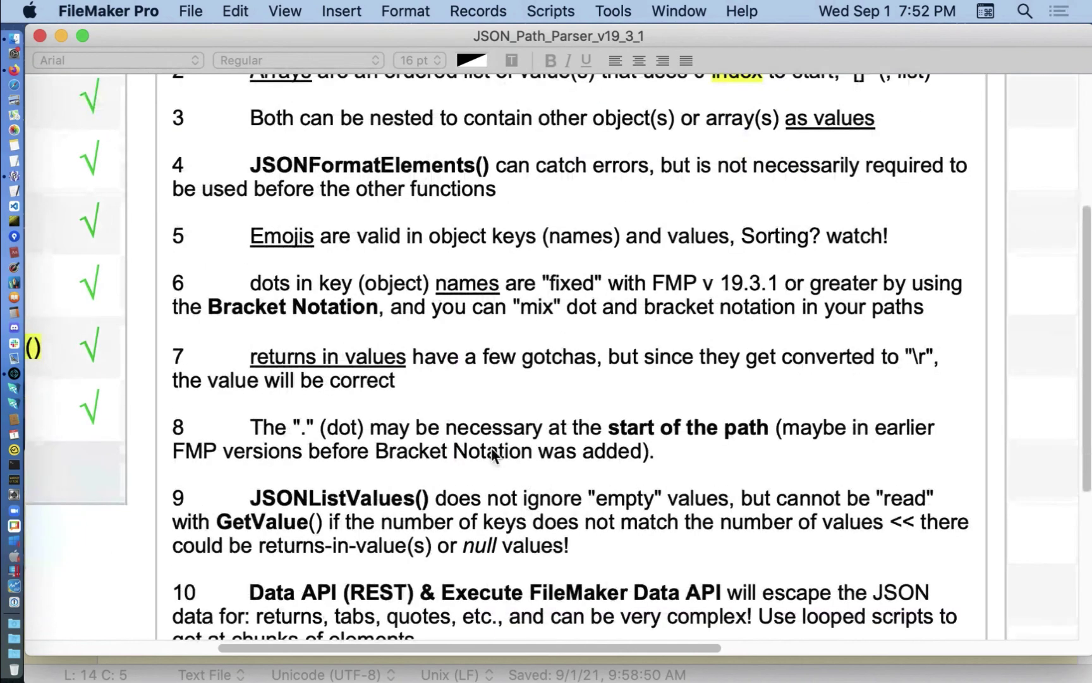
# Point out Bracket Notation in tip 8 and highlight the function names JSONListValues and GetValue in tip 9
pyautogui.click(433, 451)
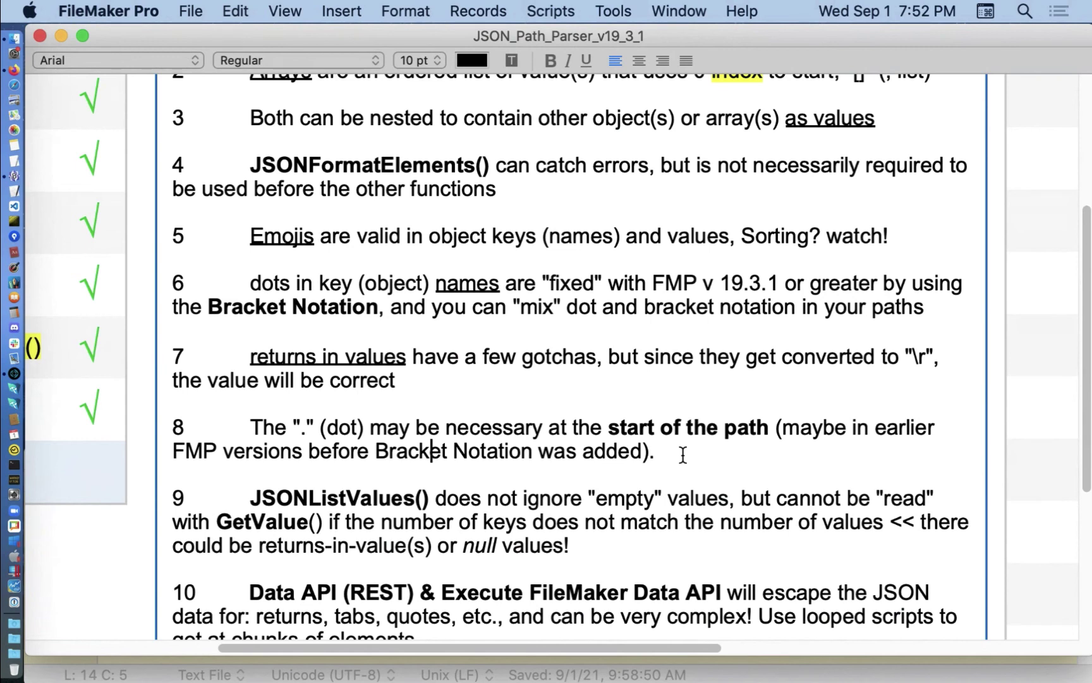
pyautogui.scroll(-1, 682, 455)
pyautogui.scroll(-3, 670, 462)
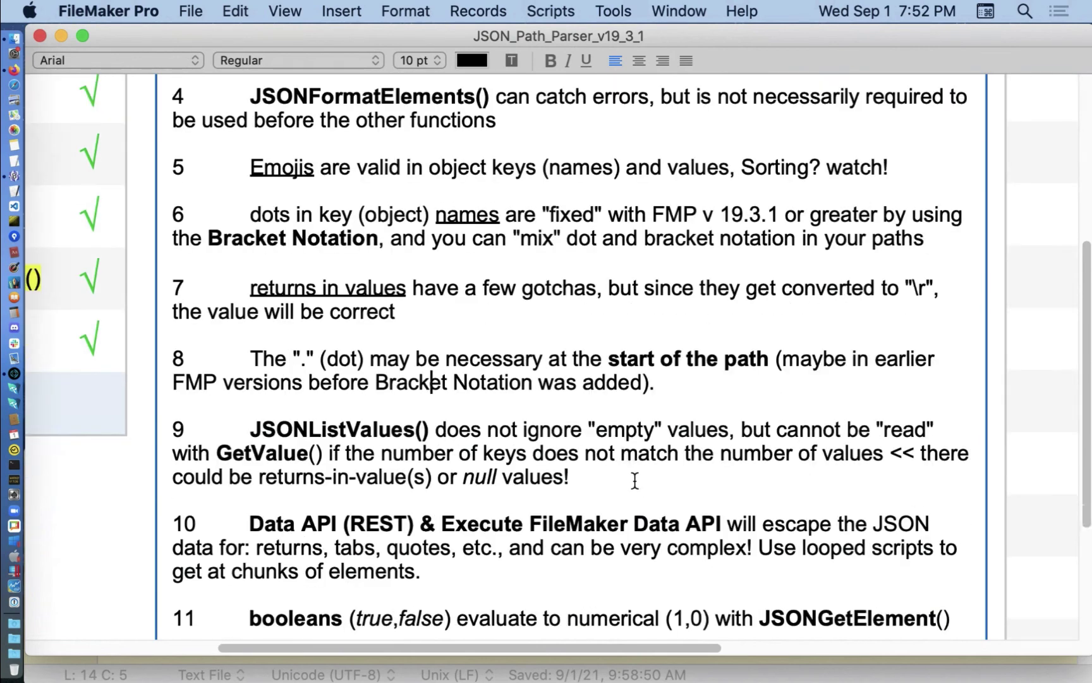
pyautogui.doubleClick(321, 434)
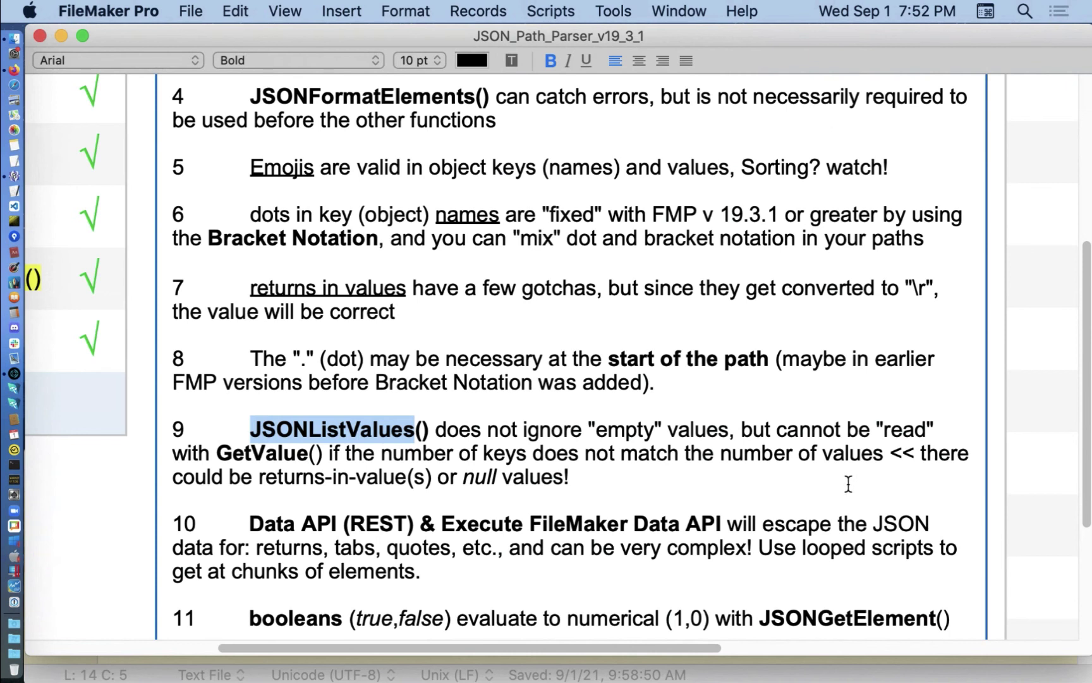
pyautogui.doubleClick(282, 454)
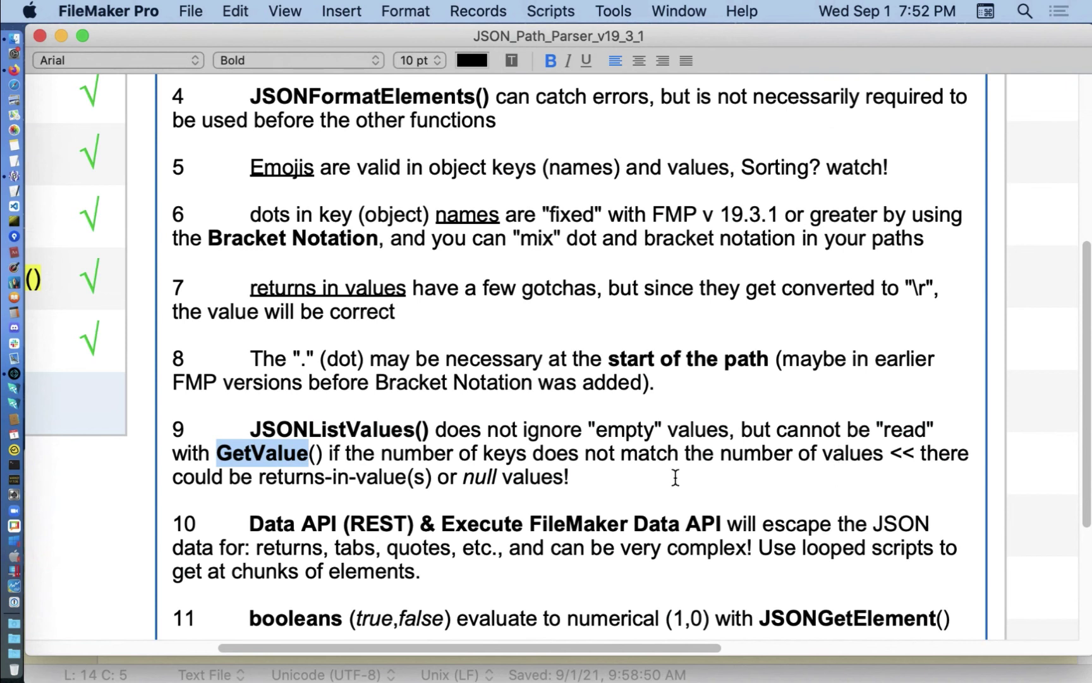
# Read tips 10 to 12 on the Data API, booleans and keyOrIndexOrPath, and skim the full tips list again
pyautogui.scroll(-1, 675, 478)
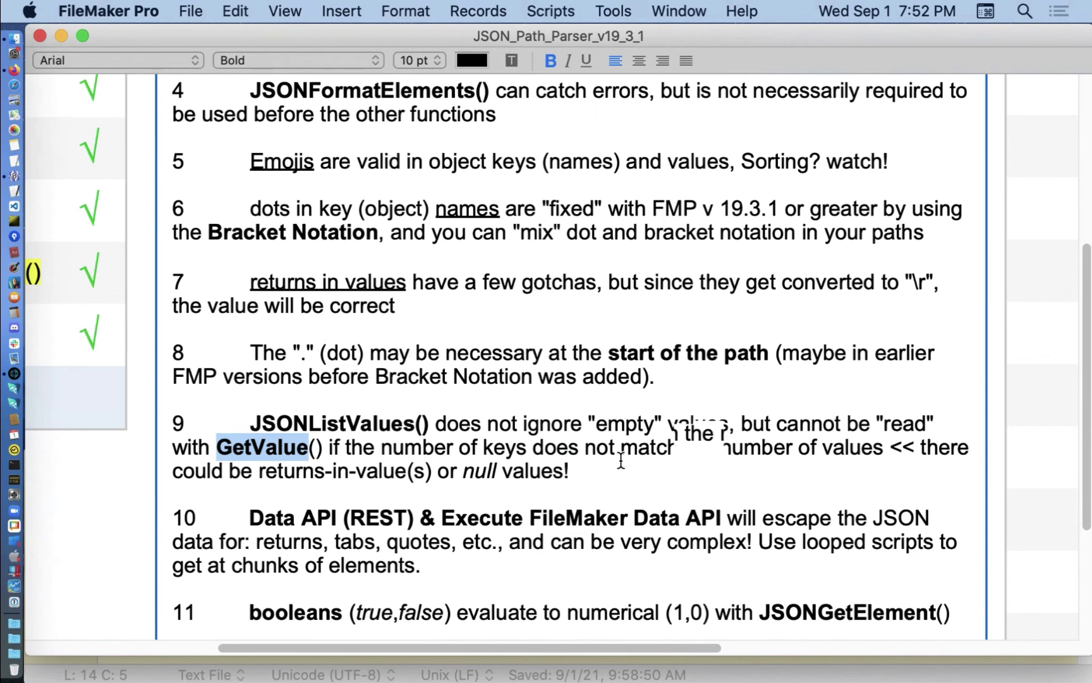
pyautogui.scroll(-3, 622, 461)
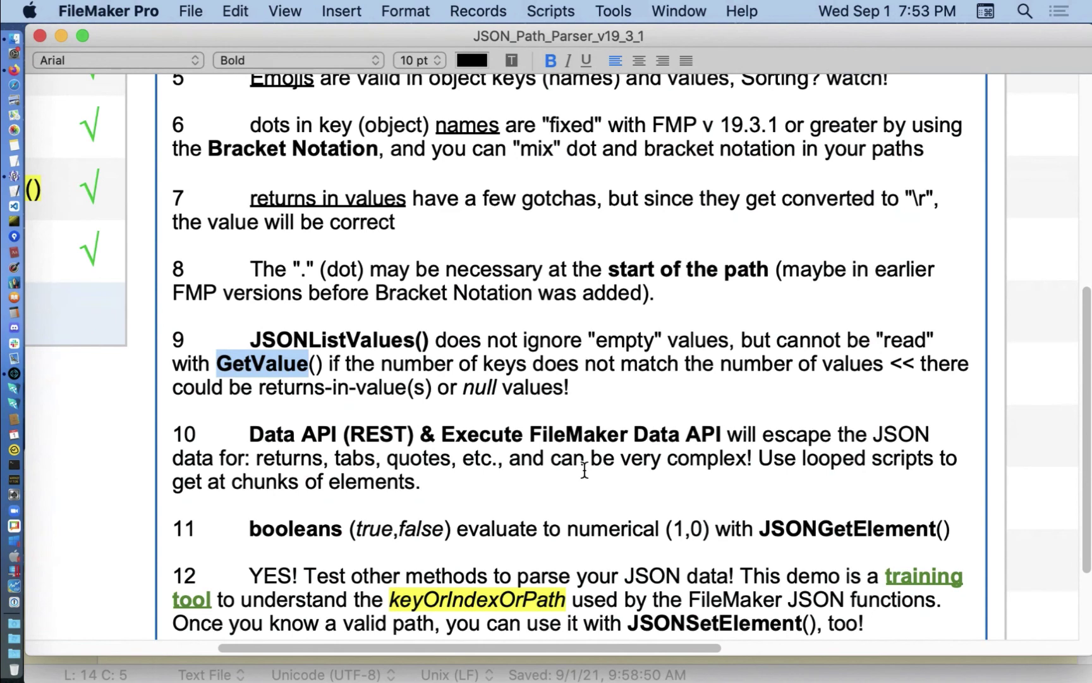
pyautogui.scroll(-1, 276, 464)
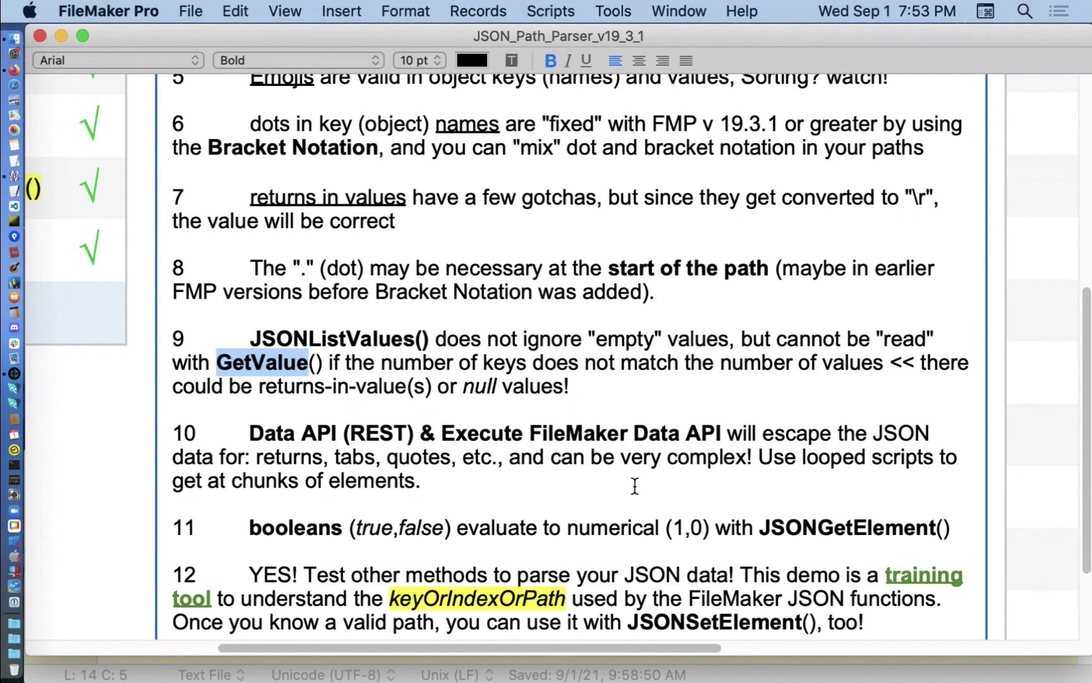
pyautogui.scroll(-2, 635, 485)
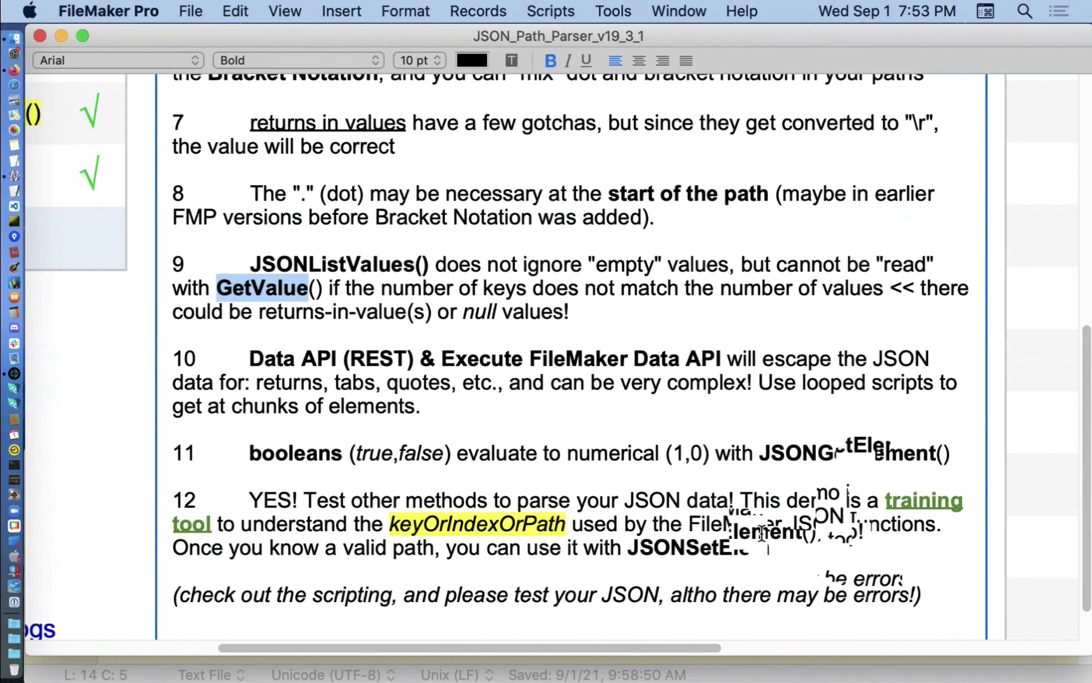
pyautogui.scroll(-2, 762, 533)
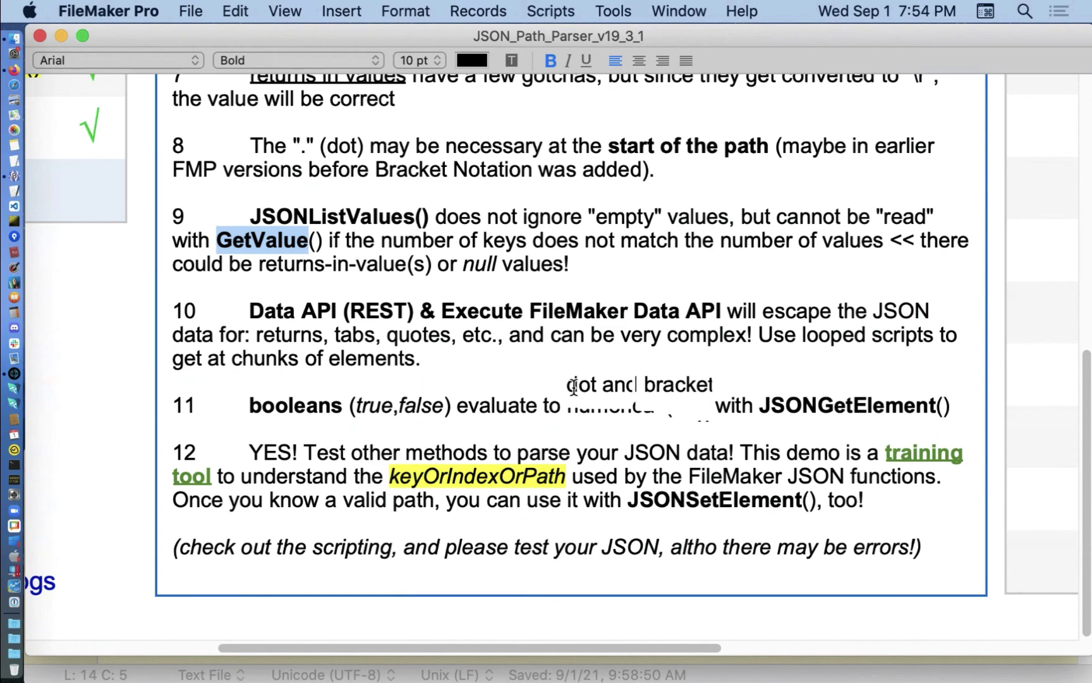
pyautogui.scroll(15, 573, 385)
pyautogui.scroll(-5, 573, 386)
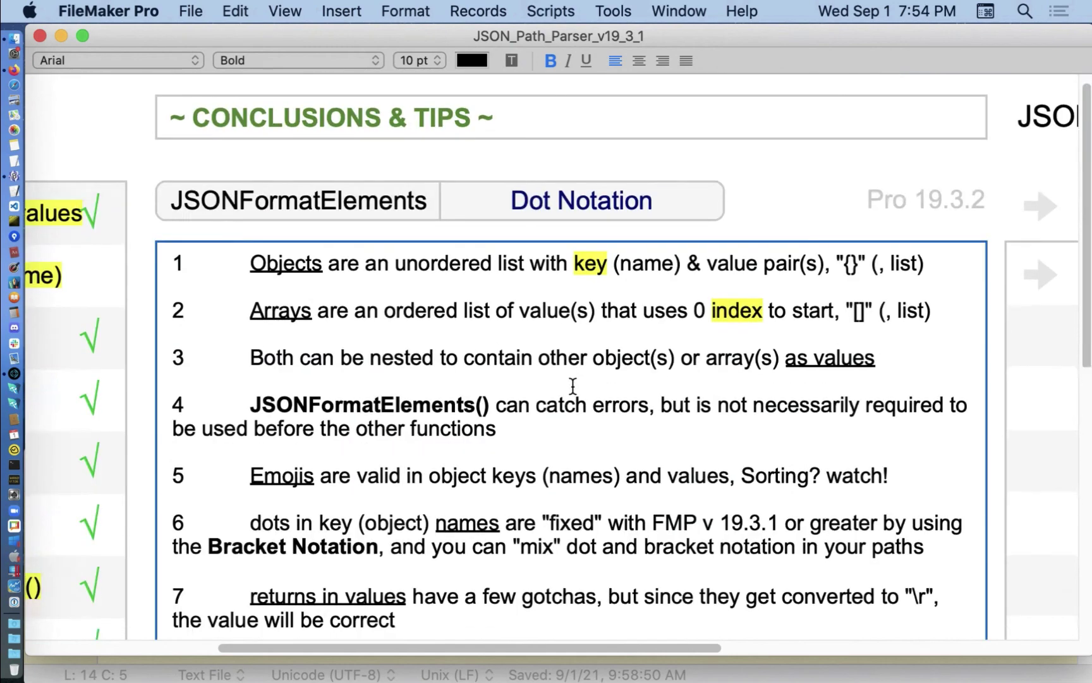
pyautogui.scroll(-8, 574, 386)
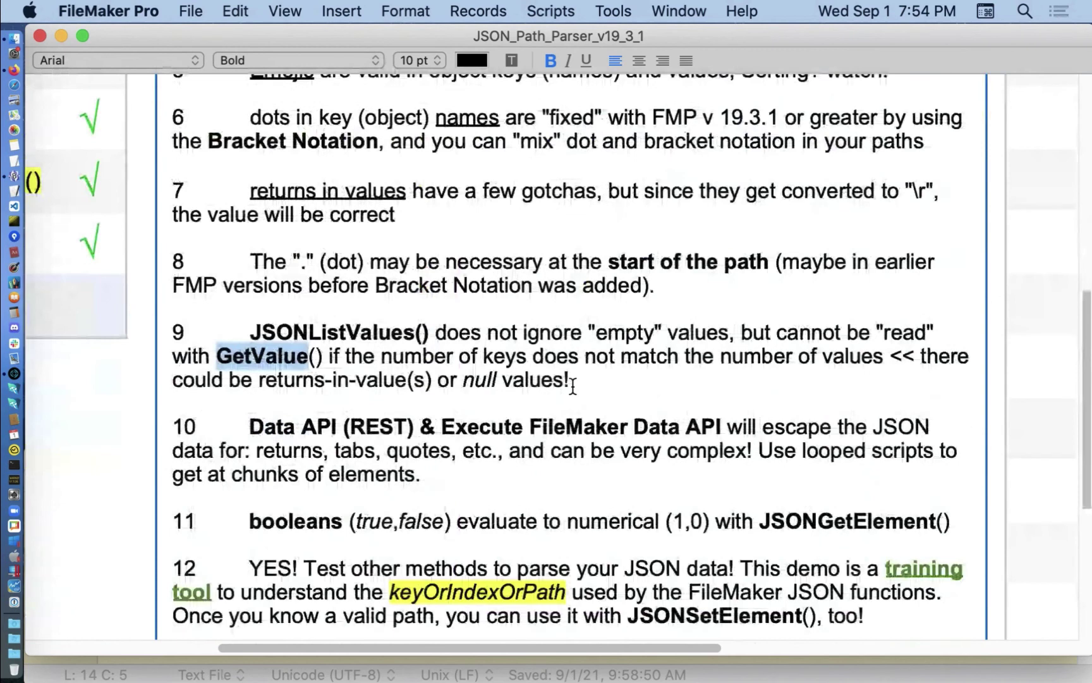
pyautogui.scroll(12, 574, 386)
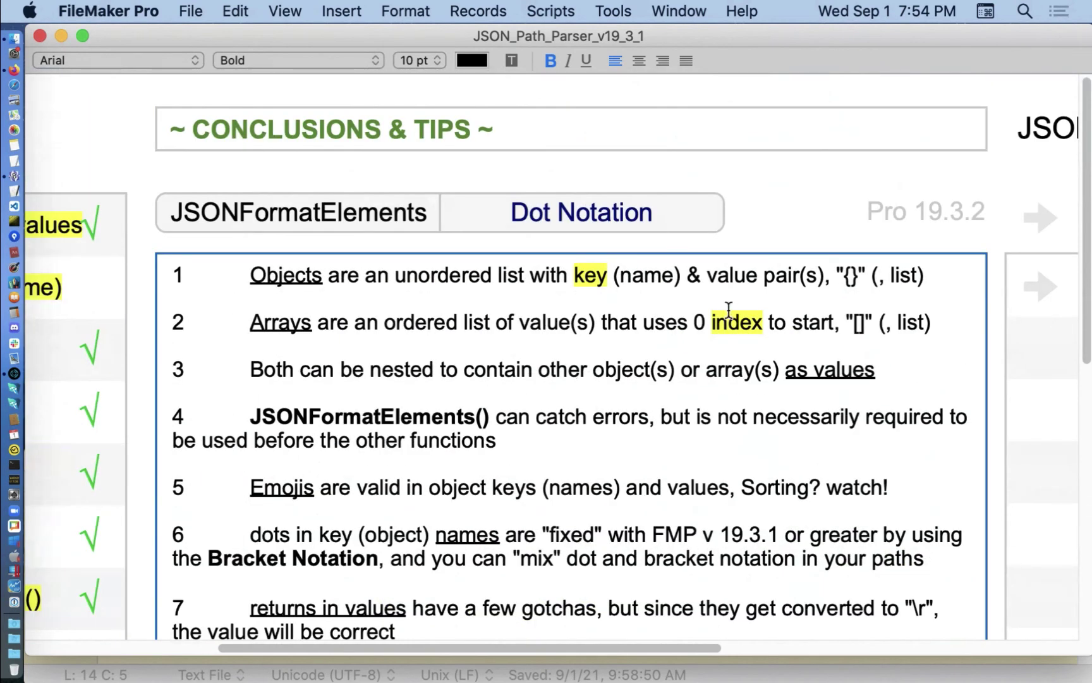
pyautogui.scroll(-5, 731, 315)
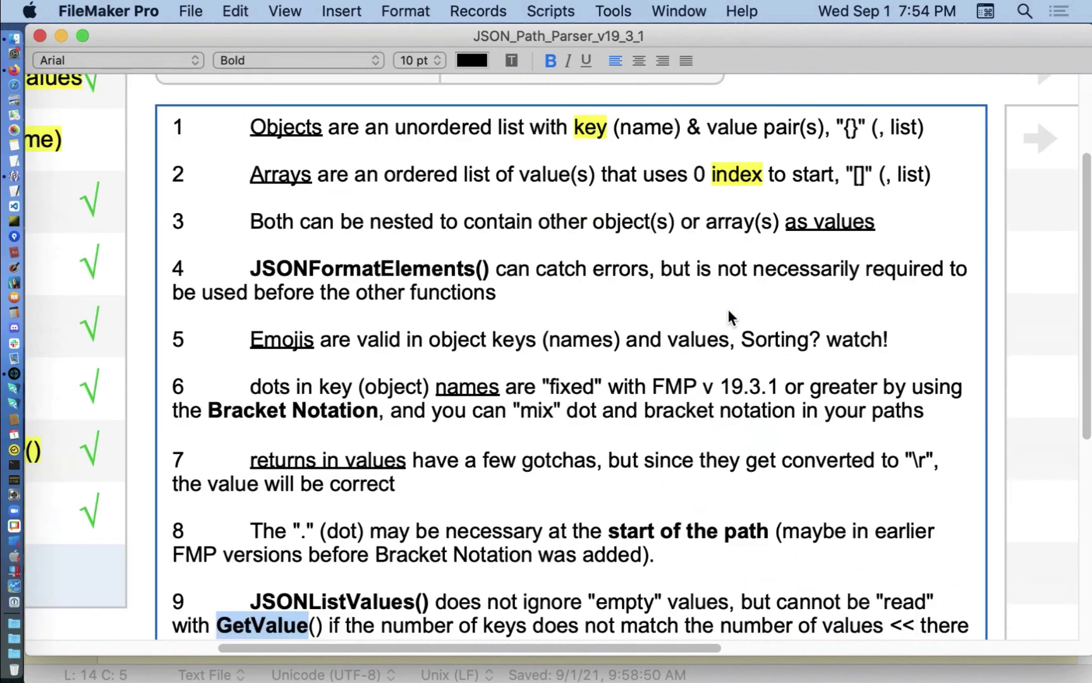
pyautogui.press('shift+super+minus')
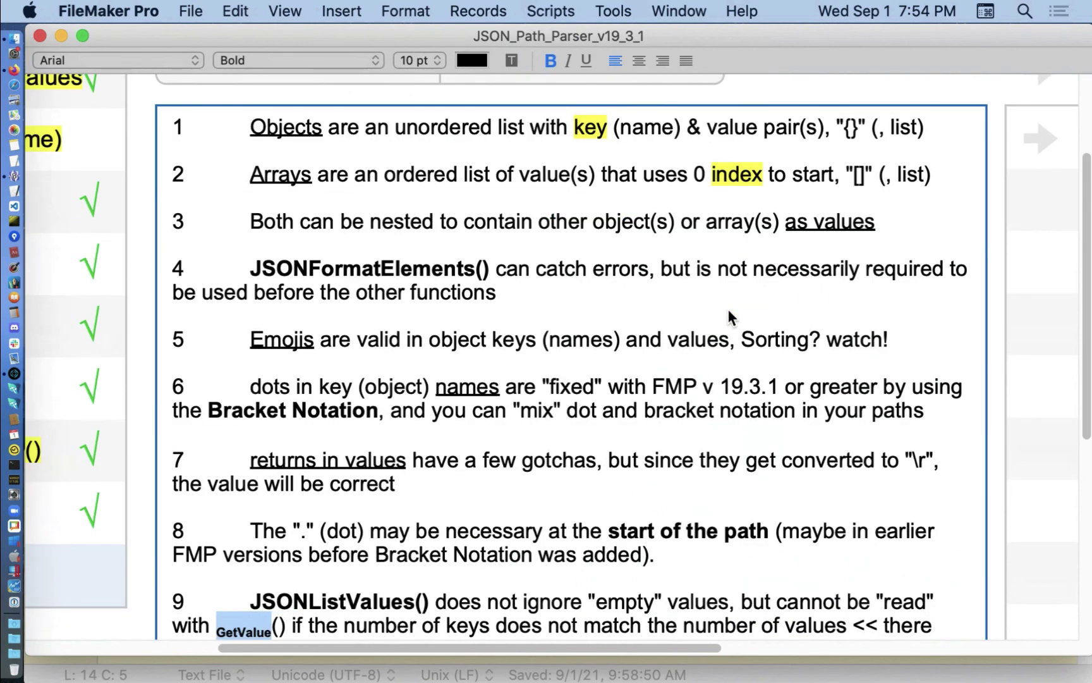
pyautogui.press('shift+super+minus')
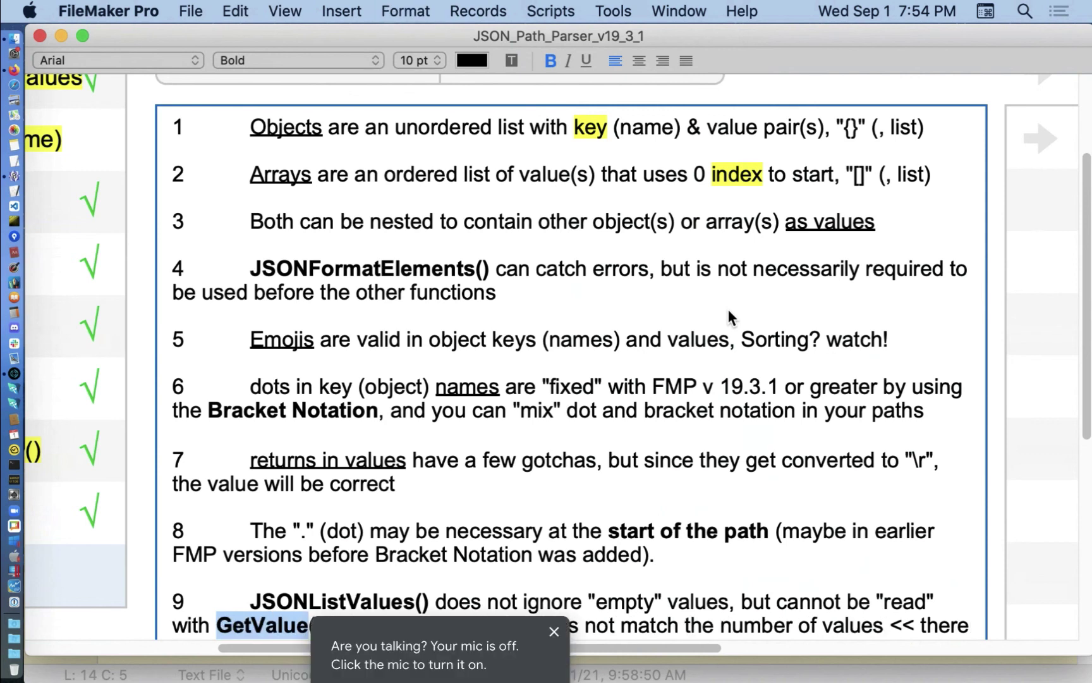
pyautogui.click(116, 618)
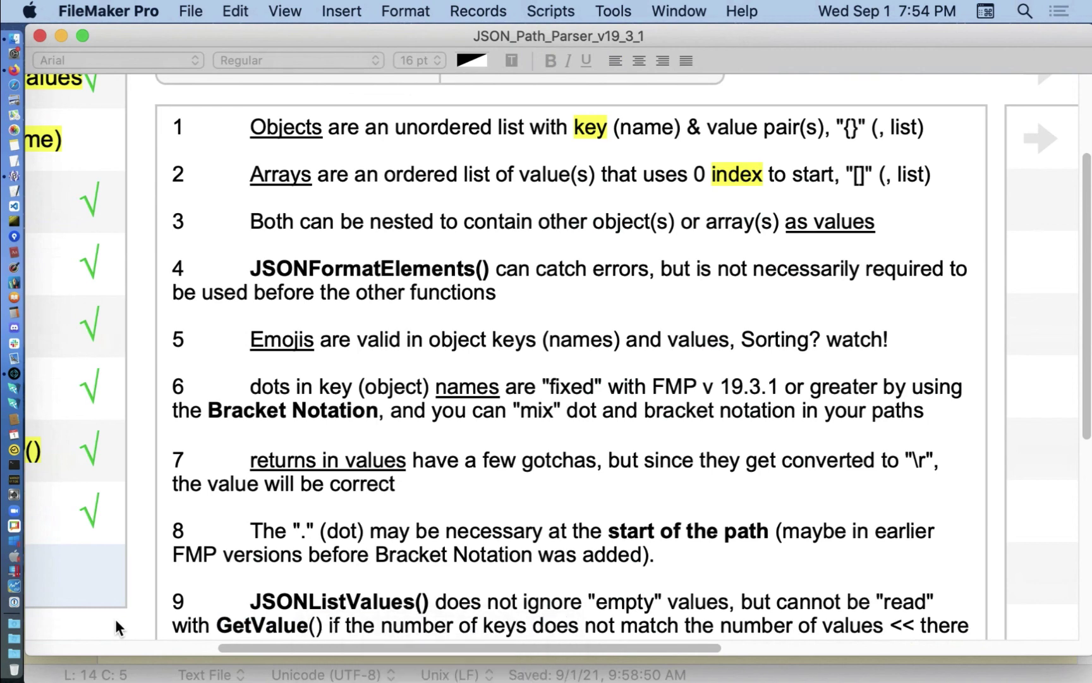
# Reduce the view to show the whole layout and look through the JSON Doc(s) list back to SIMPLE TESTS
pyautogui.press('super+minus')
pyautogui.press('super+minus')
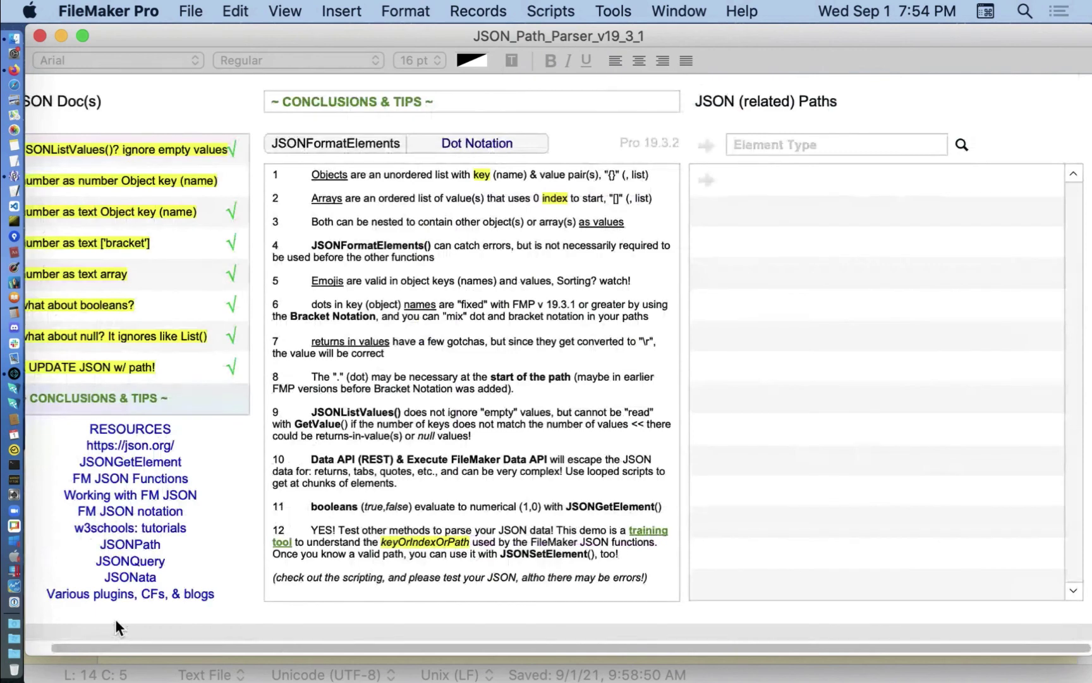
pyautogui.press('super+minus')
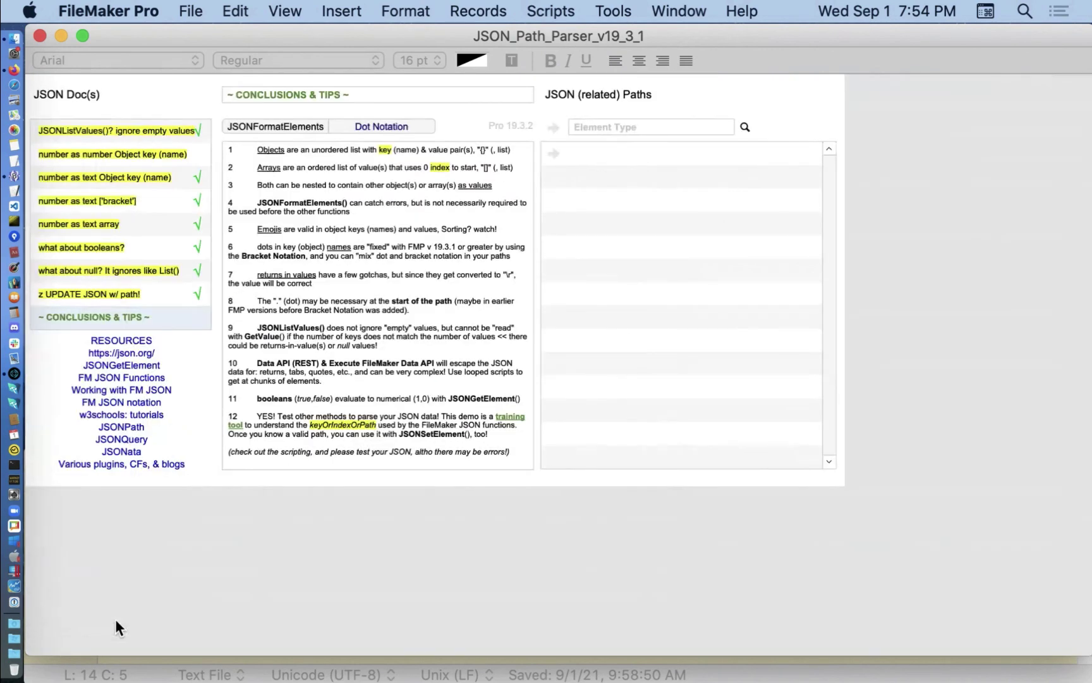
pyautogui.press('super+plus')
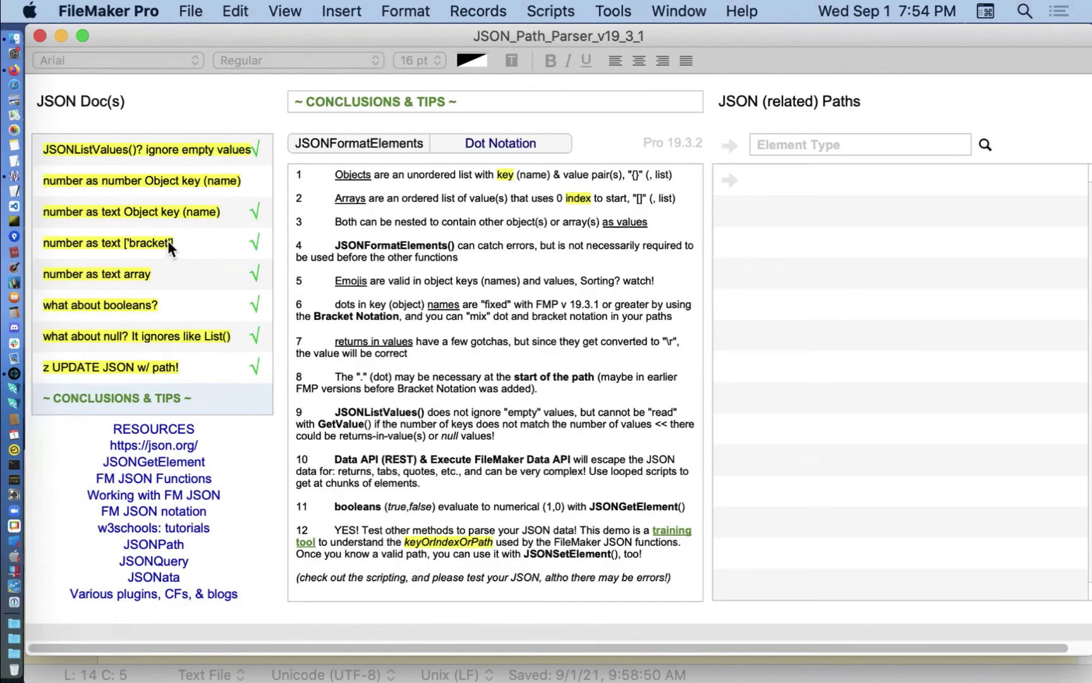
pyautogui.scroll(-10, 166, 235)
pyautogui.scroll(15, 163, 231)
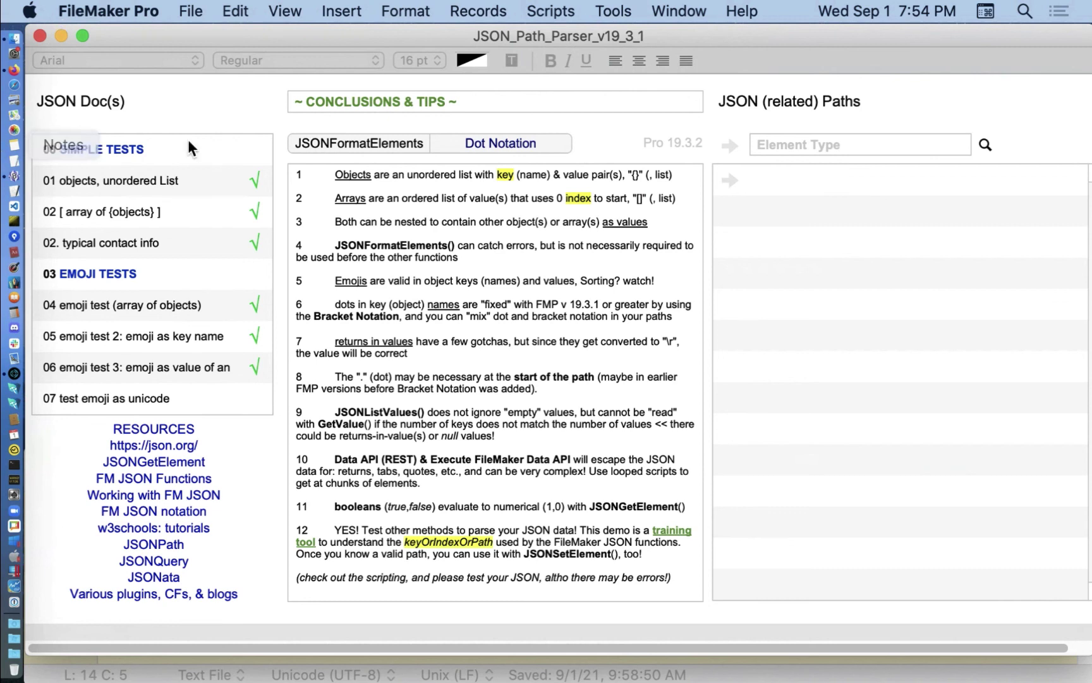
pyautogui.scroll(-1, 189, 146)
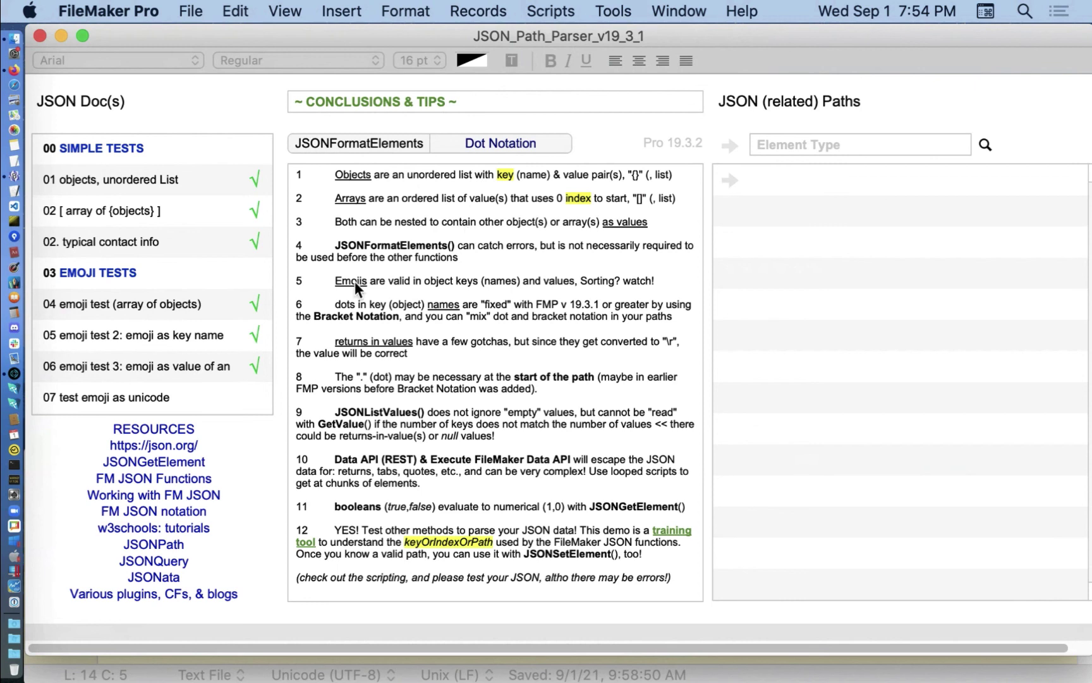
# Switch to Firefox and examine the object, array, value, string and number diagrams on the json.org page
pyautogui.click(12, 73)
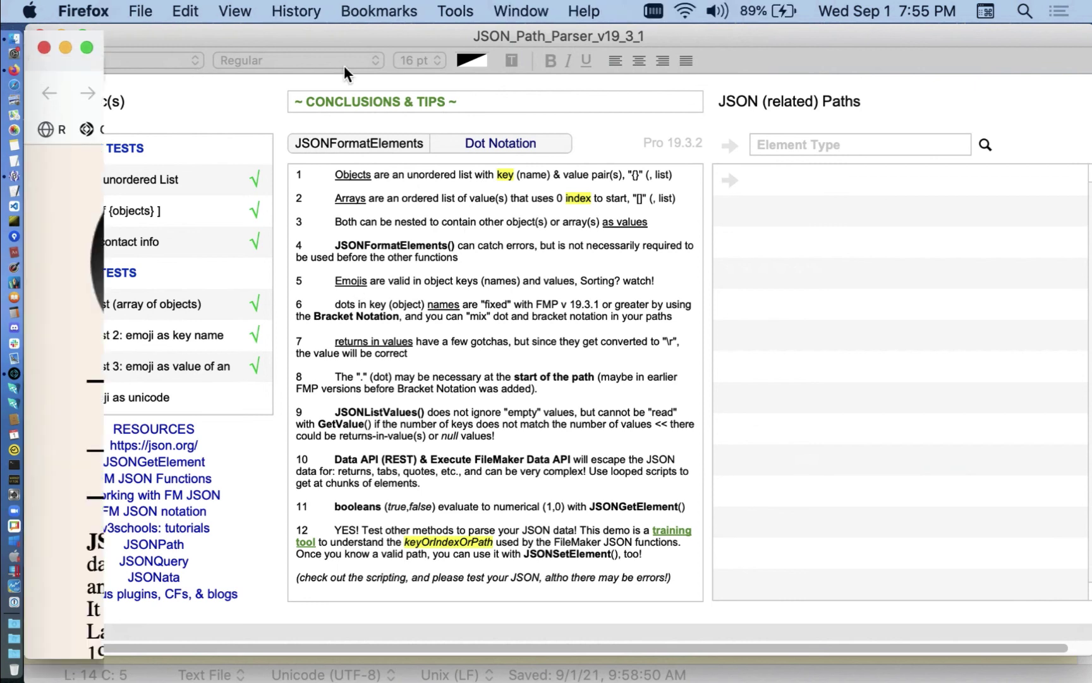
pyautogui.scroll(-4, 436, 360)
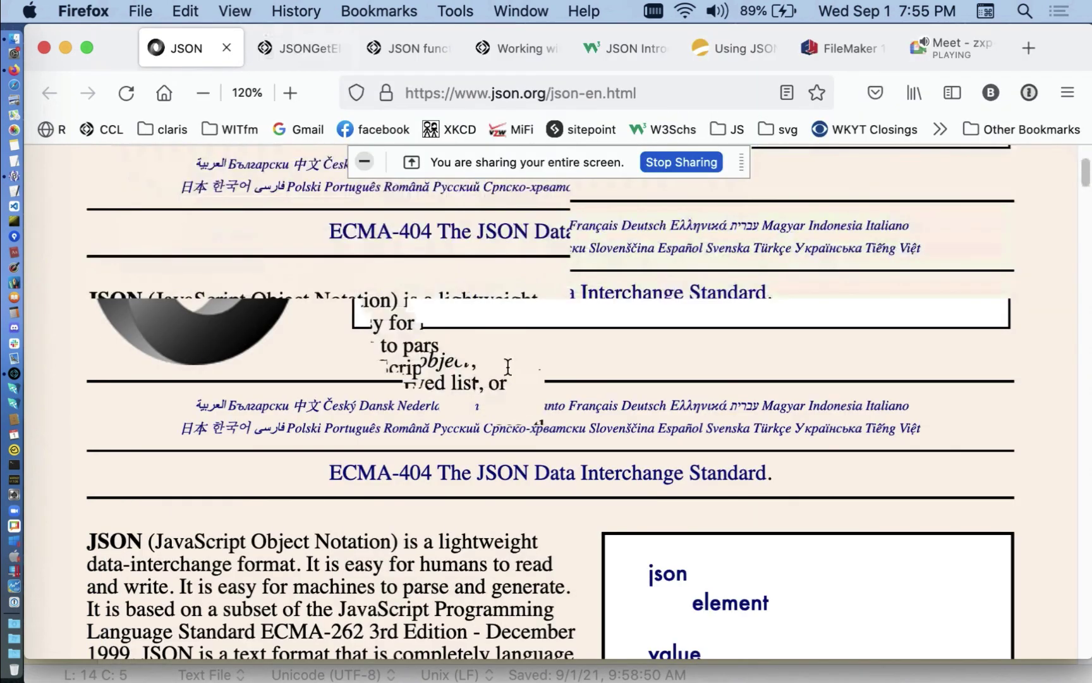
pyautogui.scroll(-10, 507, 366)
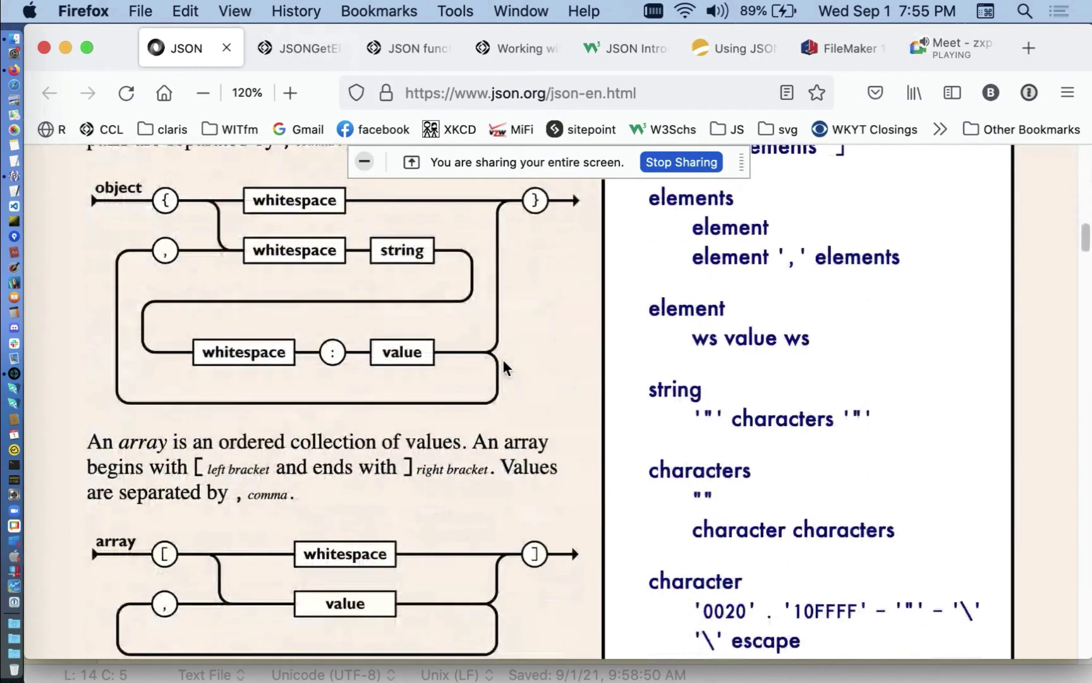
pyautogui.scroll(-10, 503, 363)
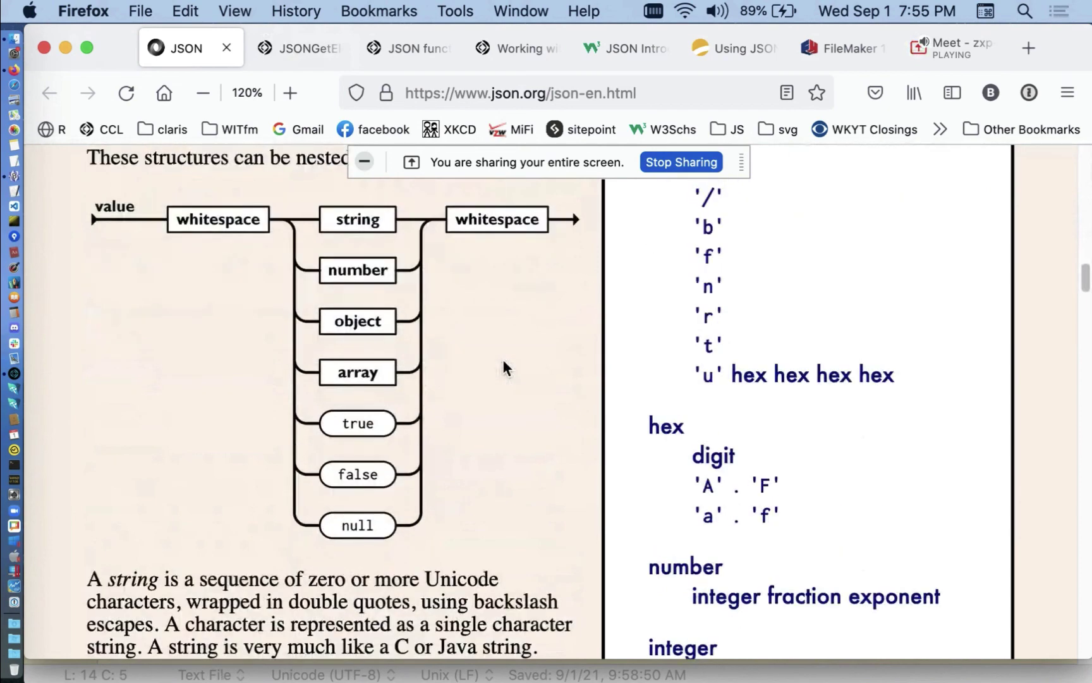
pyautogui.scroll(-10, 503, 366)
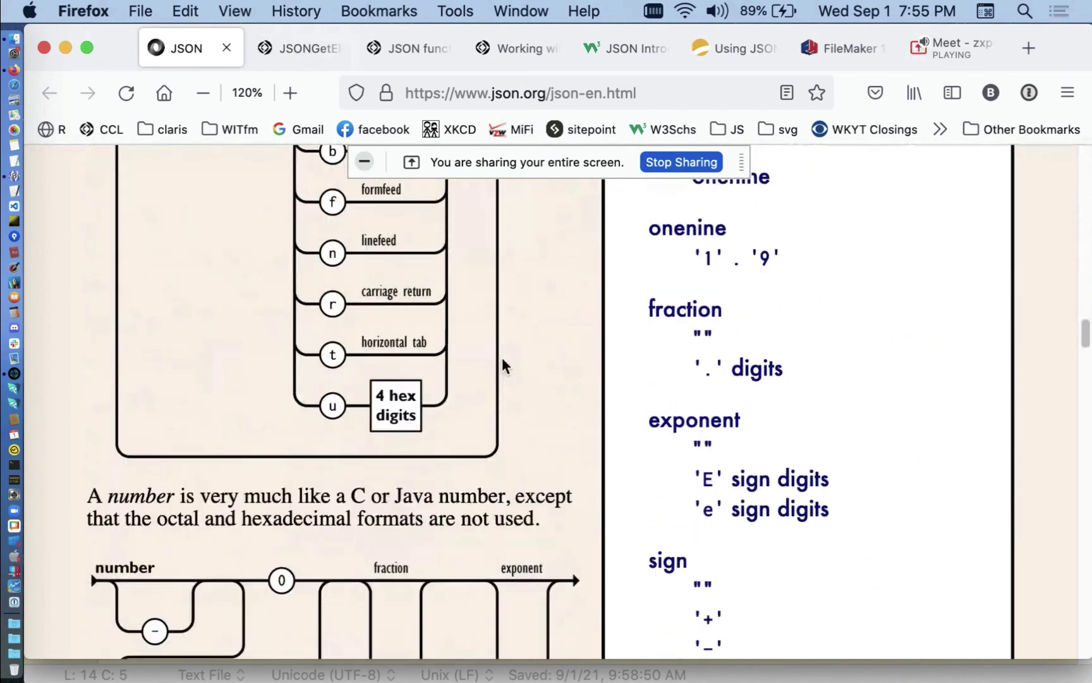
# Examine the number and value diagrams on the json.org page and return to the JSON path parser in FileMaker Pro
pyautogui.scroll(-10, 502, 358)
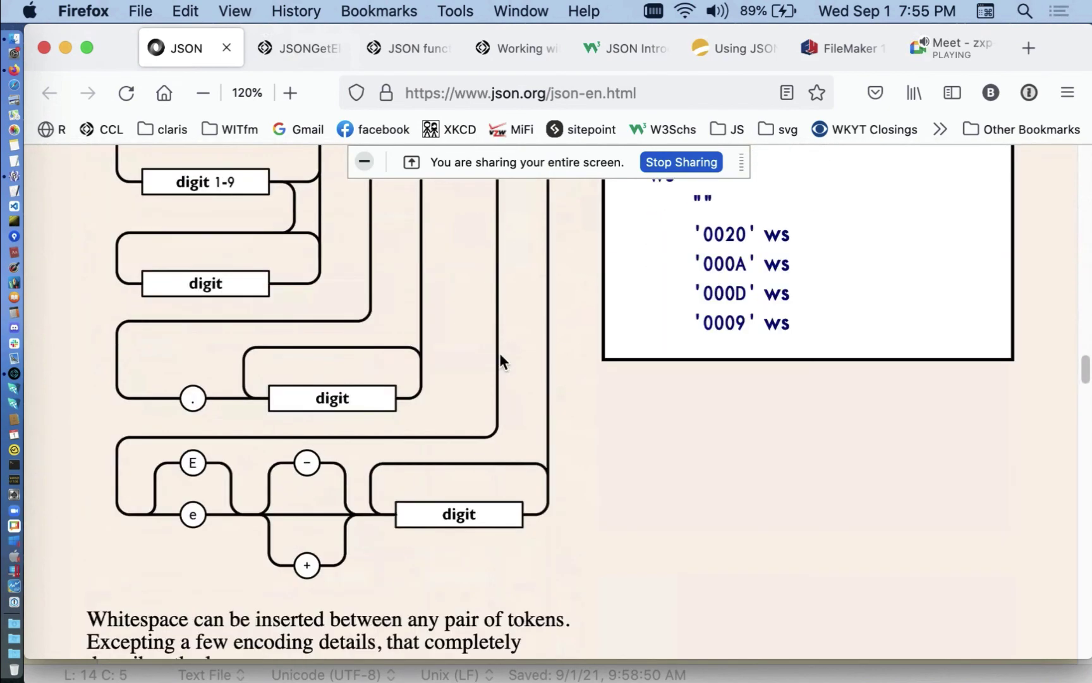
pyautogui.scroll(15, 500, 357)
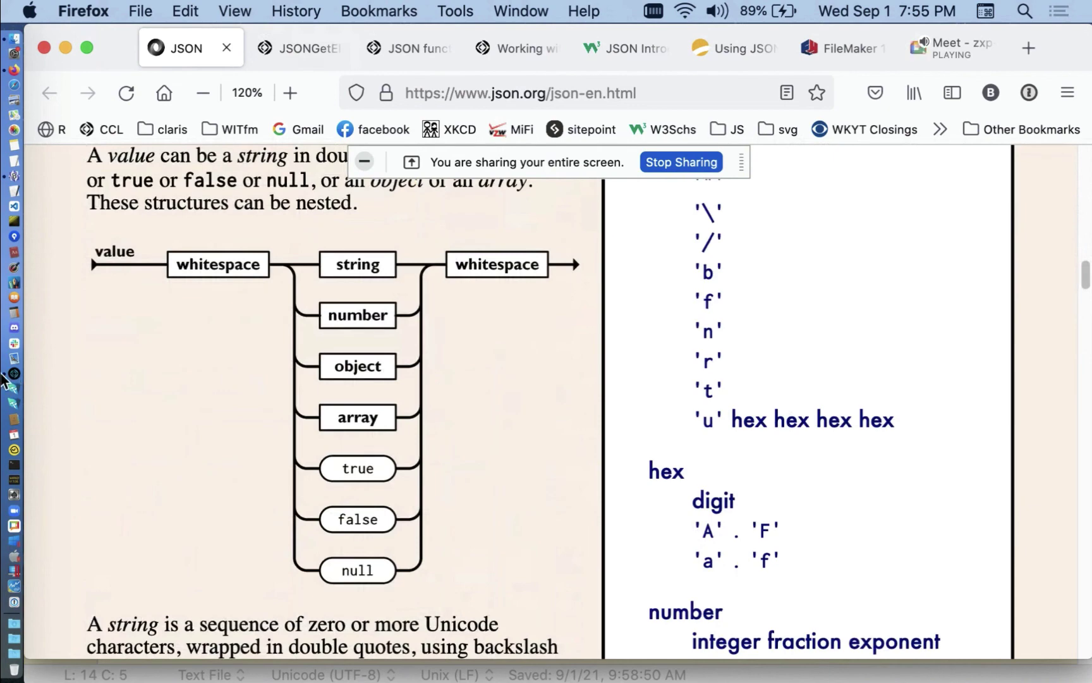
pyautogui.click(13, 375)
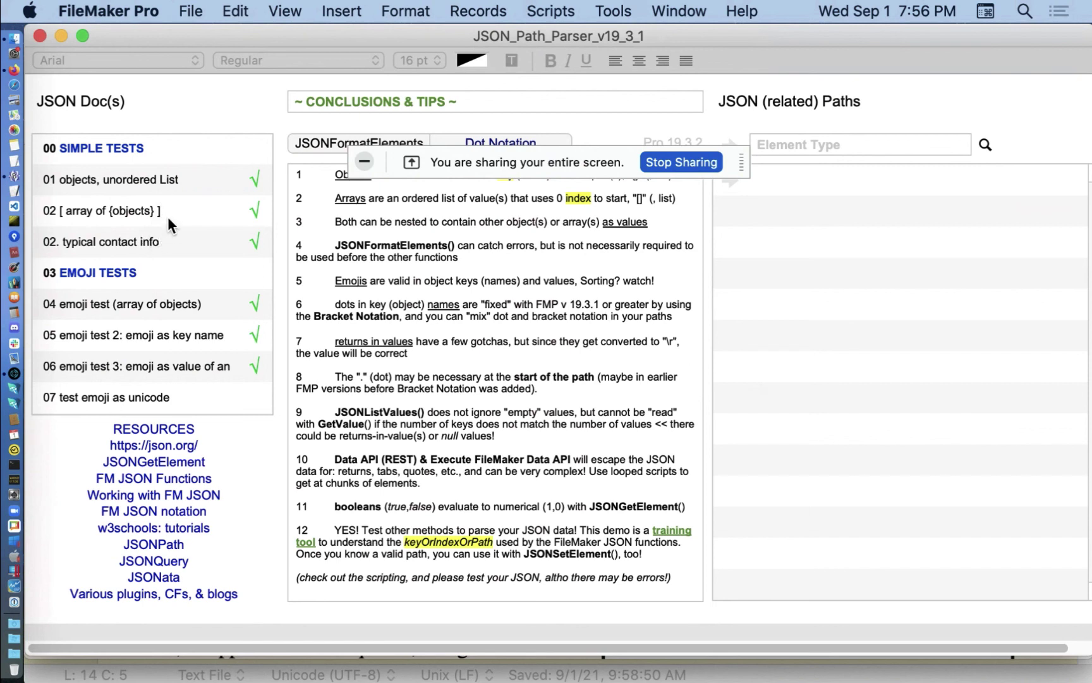
# Load the typical contact info document, open its contact.state path and view that path's calculation results
pyautogui.click(171, 239)
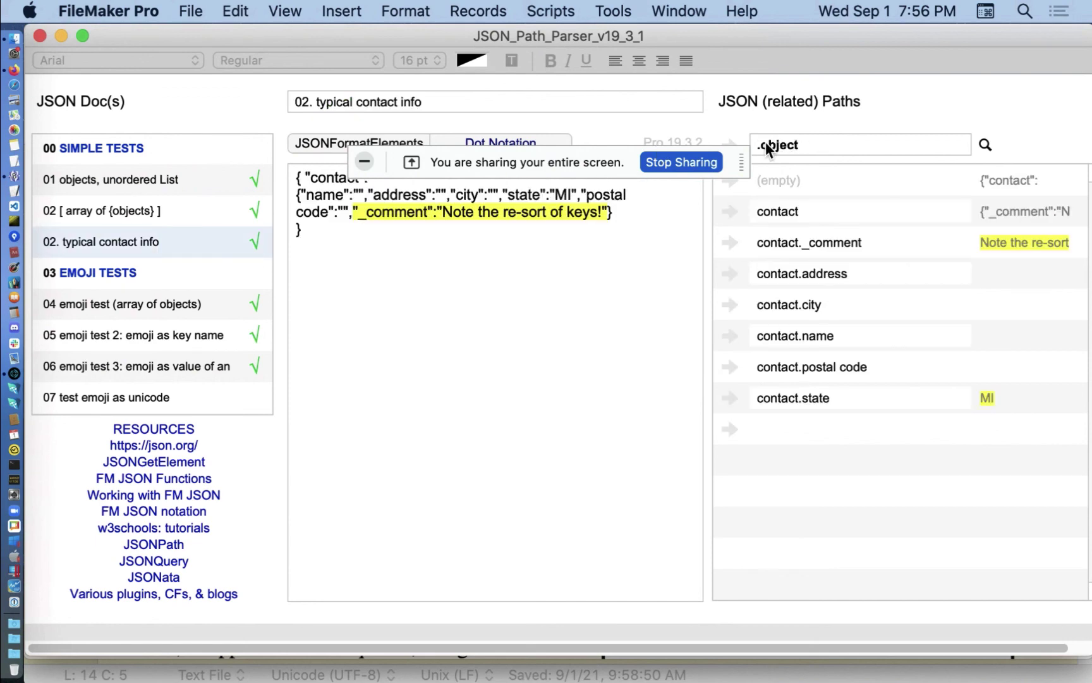
pyautogui.click(727, 396)
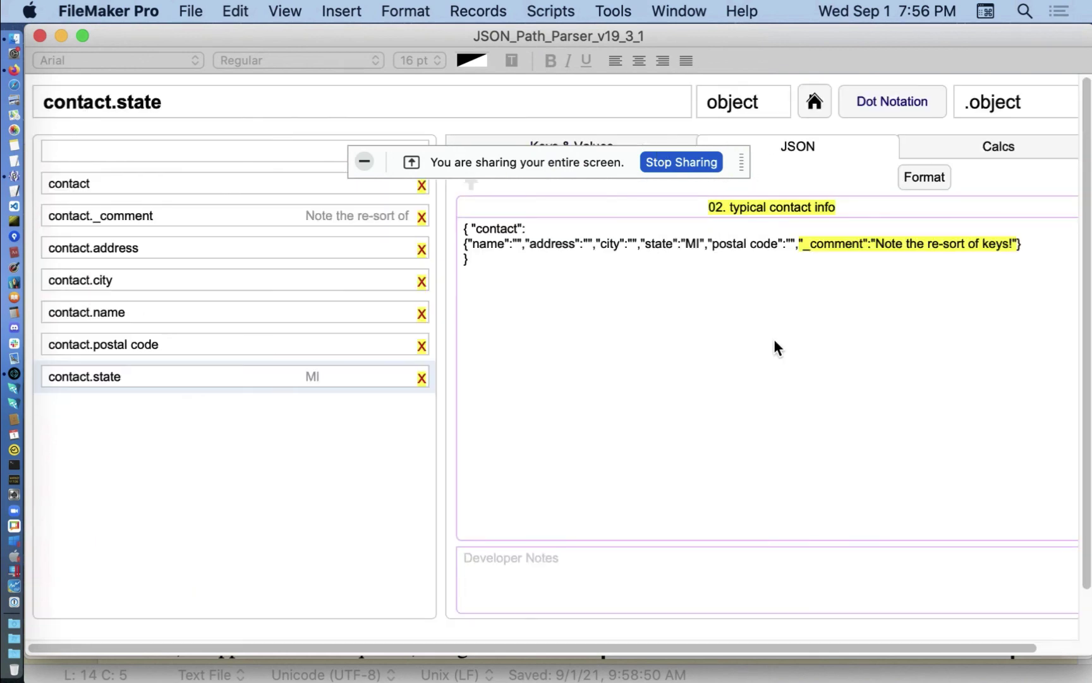
pyautogui.click(933, 150)
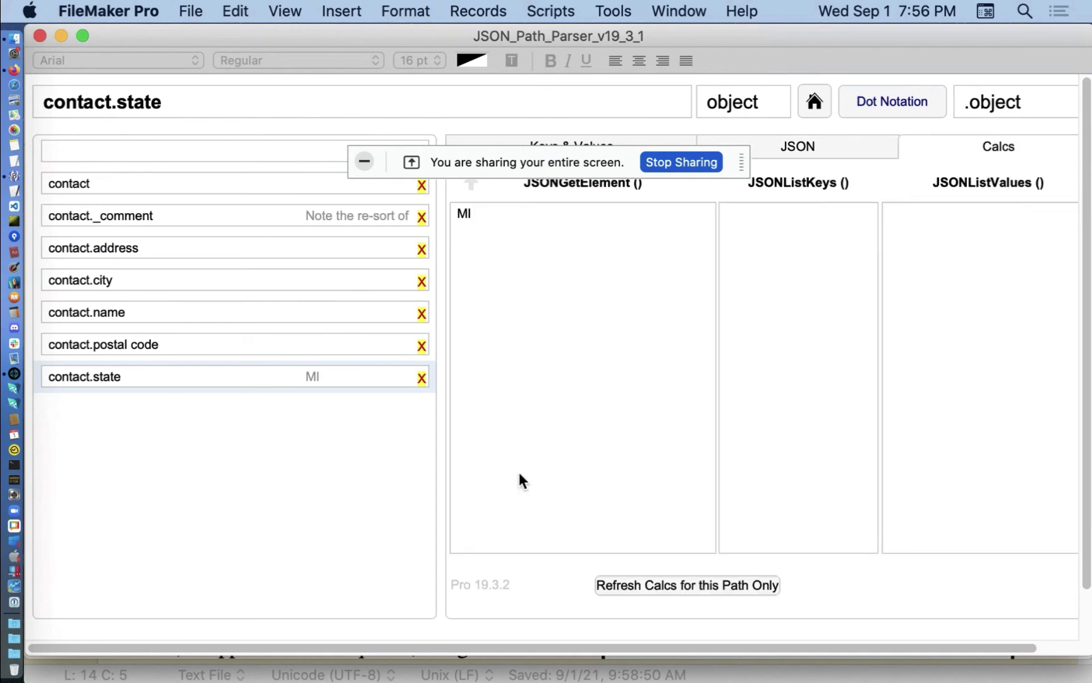
# Display the keys and values of the parent contact path
pyautogui.click(587, 137)
pyautogui.click(175, 184)
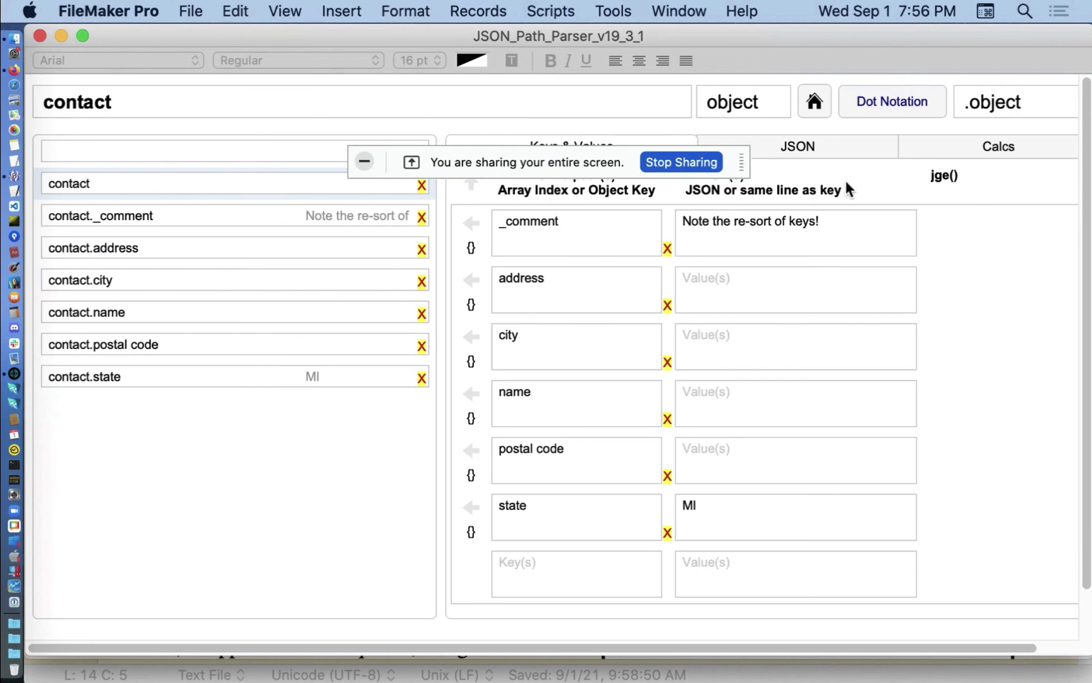
# View the contact path's calculations and highlight the full JSONListKeys result and the full JSONListValues result for comparison
pyautogui.click(957, 140)
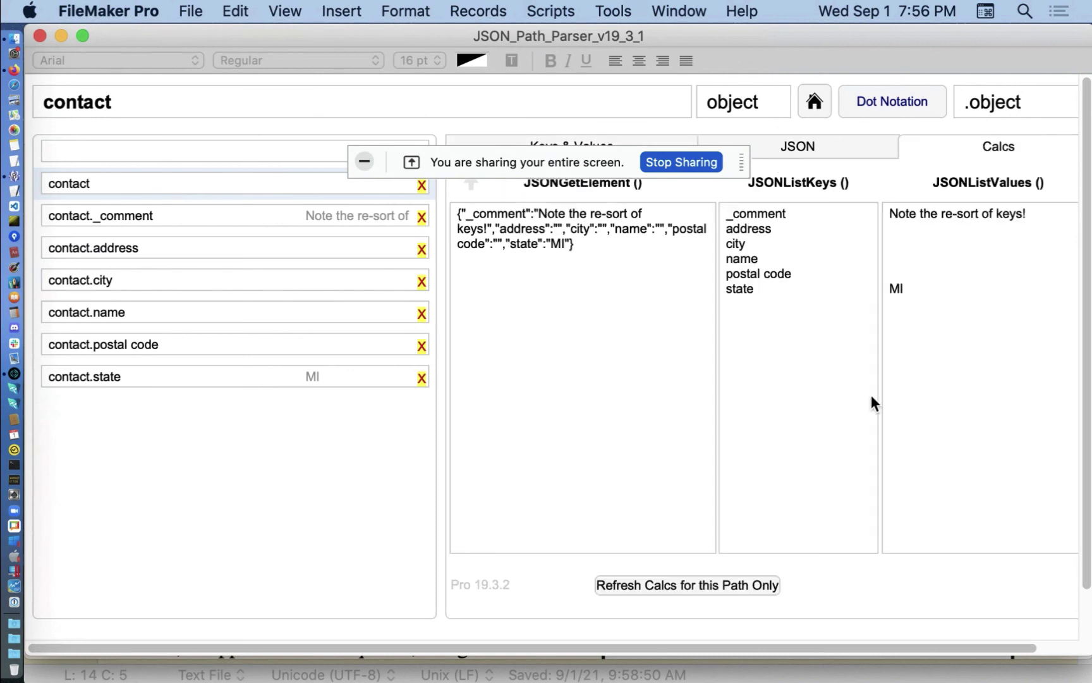
pyautogui.click(724, 209)
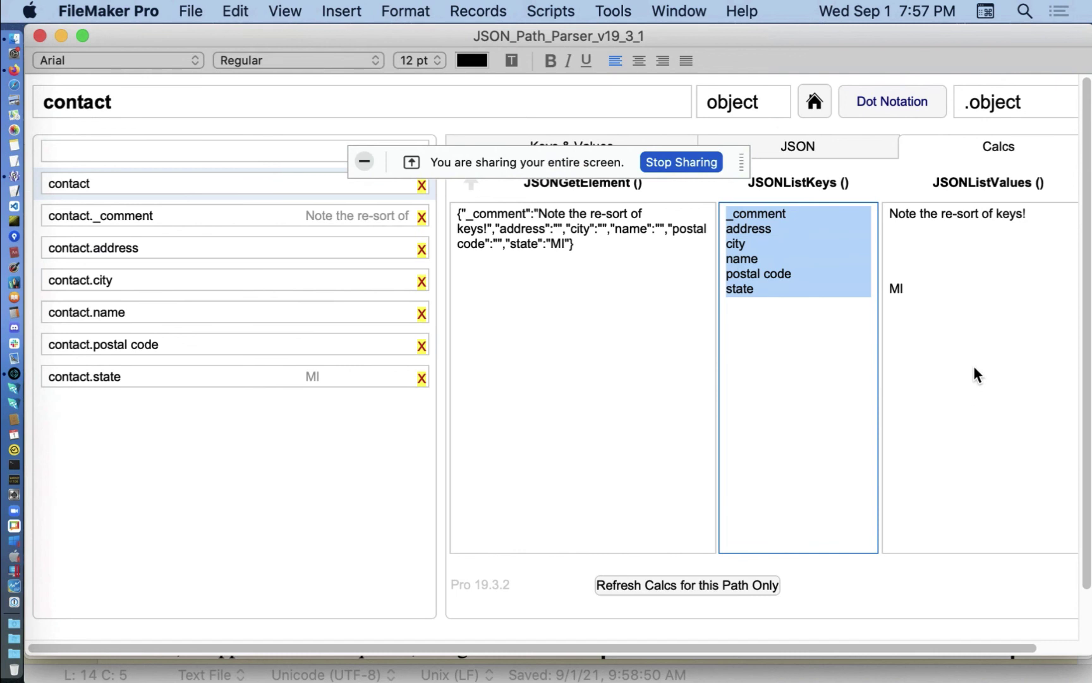
pyautogui.click(1040, 535)
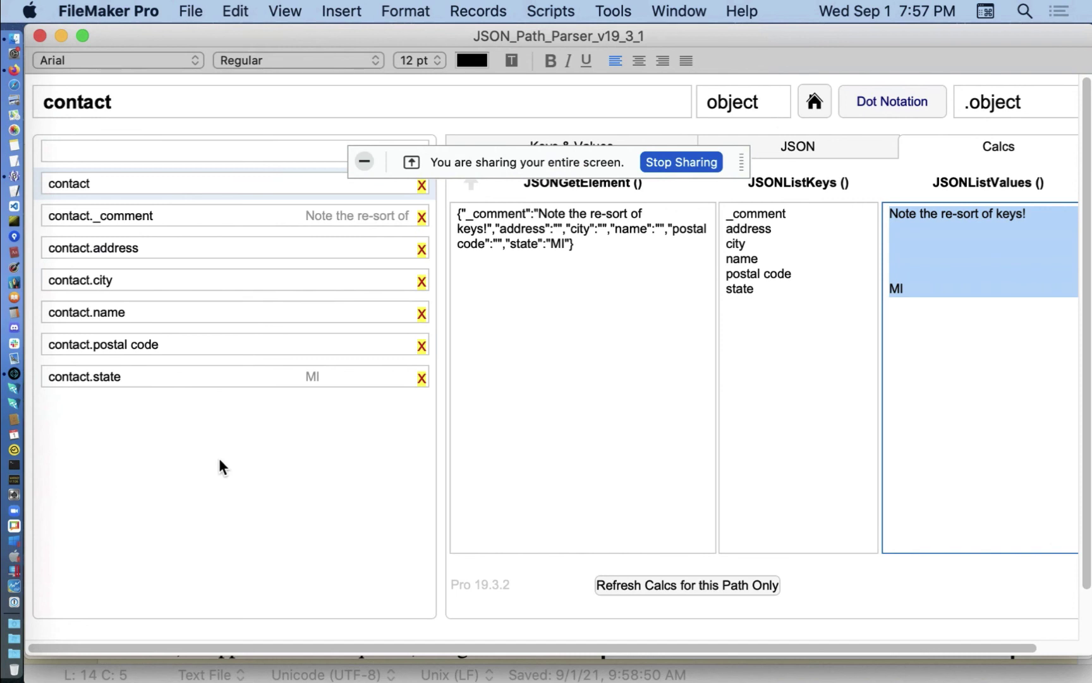
# Switch to the Google Meet call in Firefox and show its participant list
pyautogui.click(15, 84)
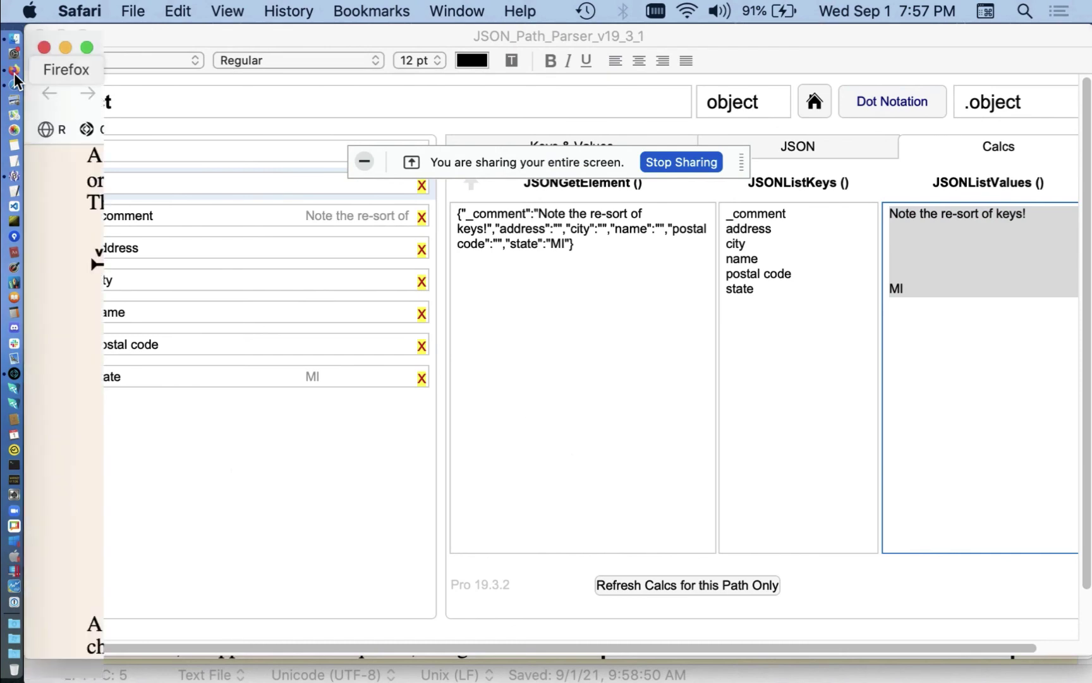
pyautogui.click(14, 72)
pyautogui.click(958, 50)
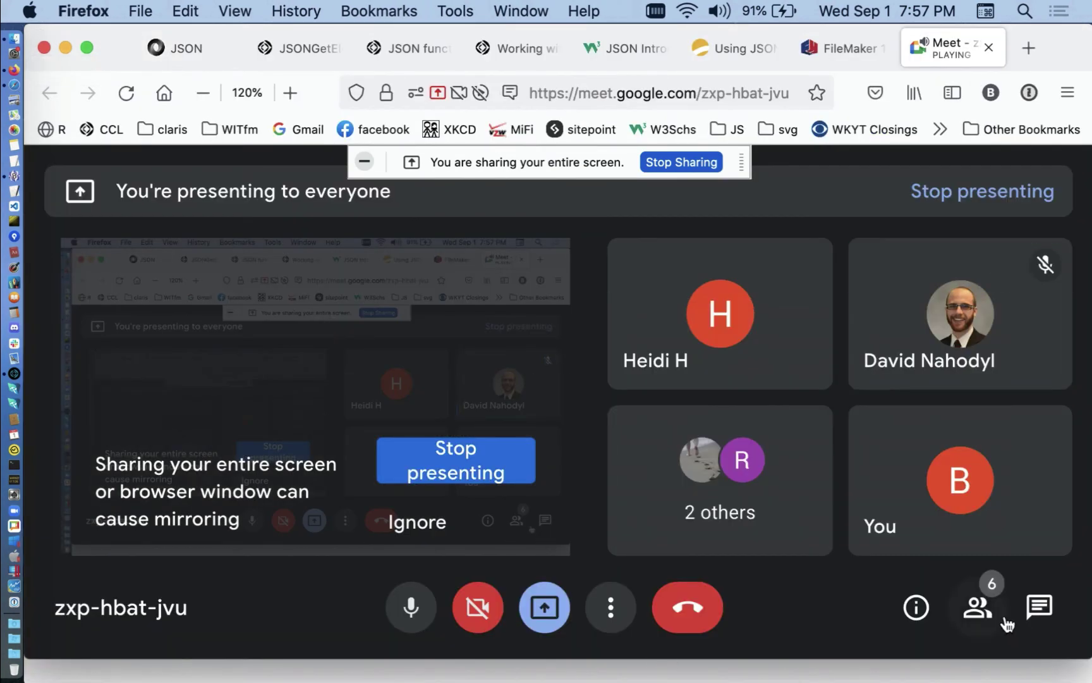
pyautogui.click(1005, 623)
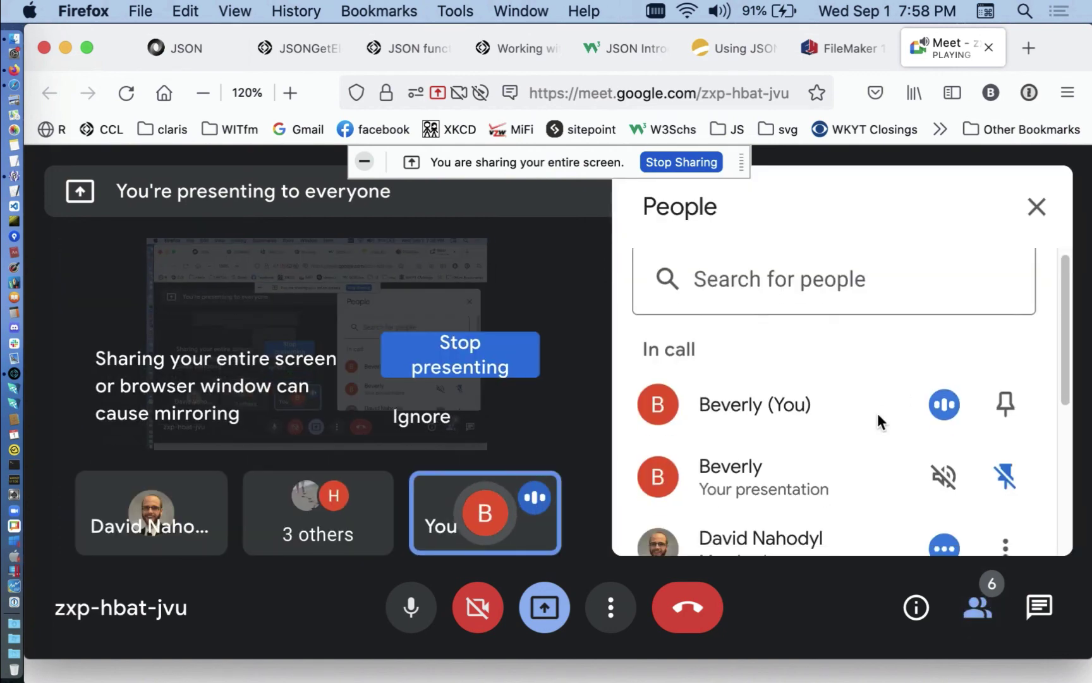
# Look through the people in the call and check their microphone status
pyautogui.scroll(-5, 878, 421)
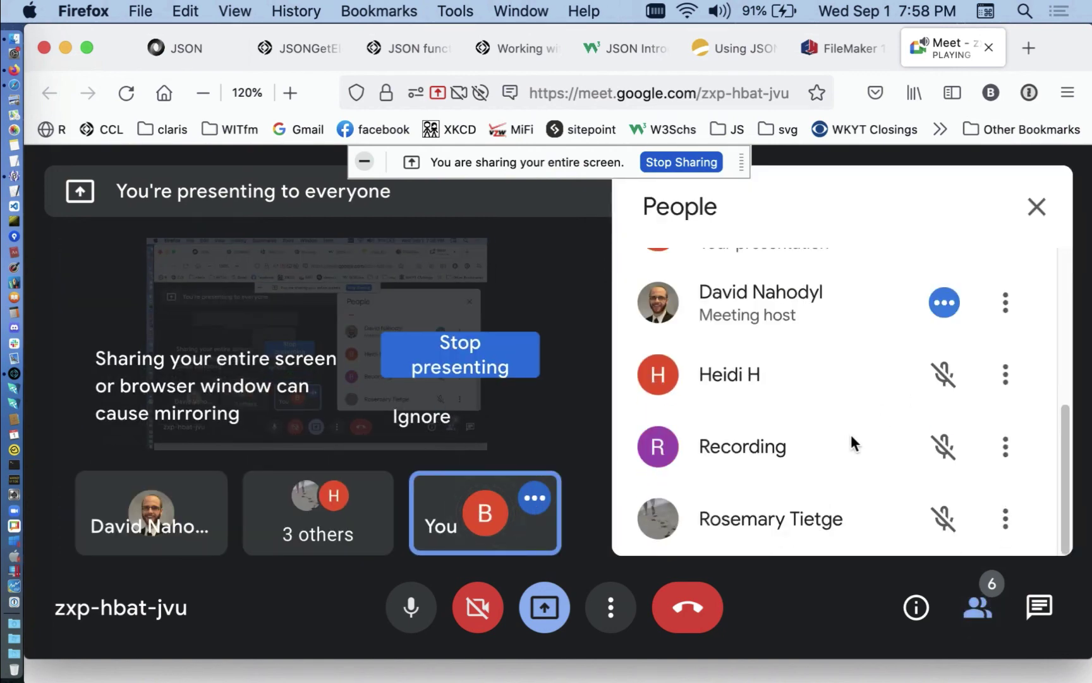
pyautogui.scroll(3, 851, 434)
pyautogui.scroll(-2, 851, 434)
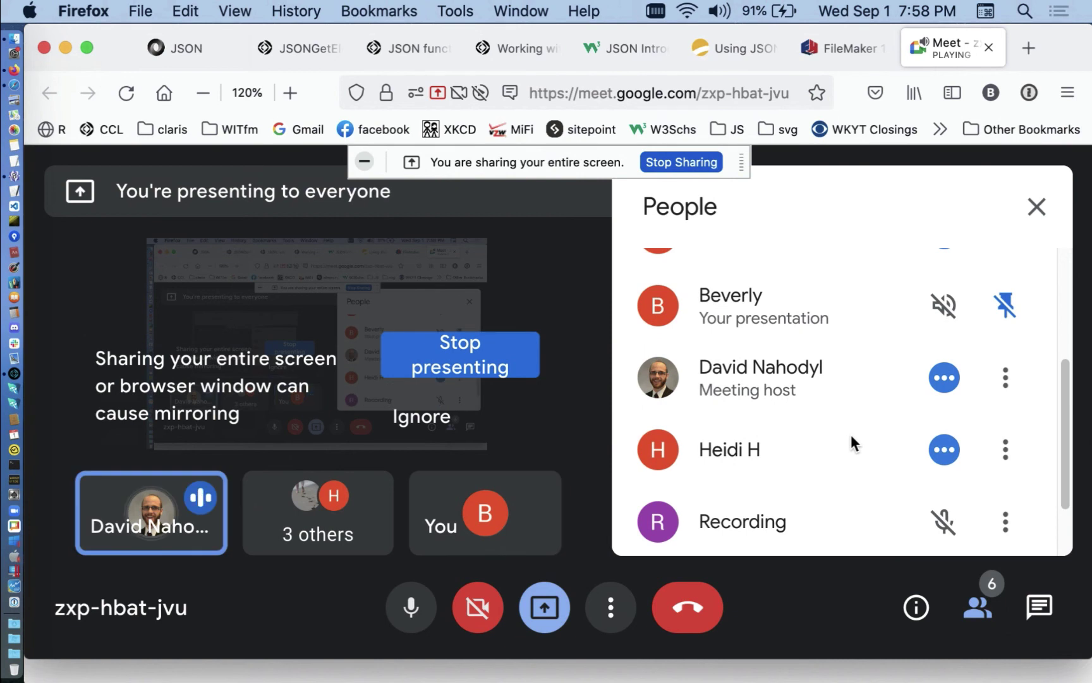
pyautogui.scroll(-1, 851, 435)
pyautogui.scroll(3, 851, 435)
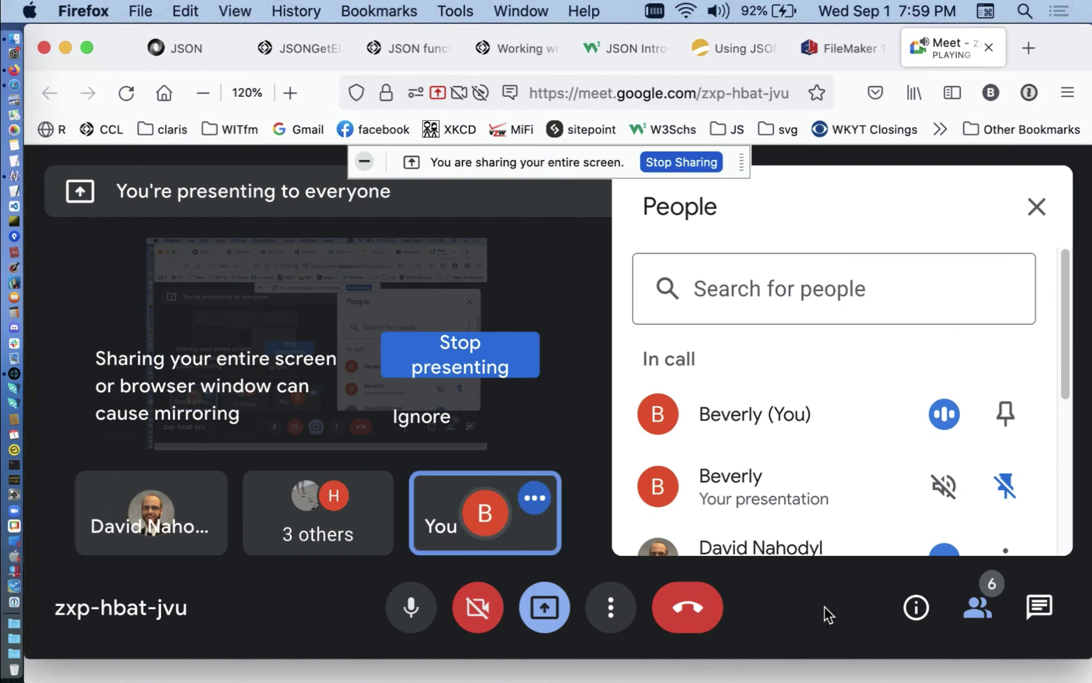
pyautogui.scroll(-1, 760, 362)
pyautogui.scroll(-4, 760, 364)
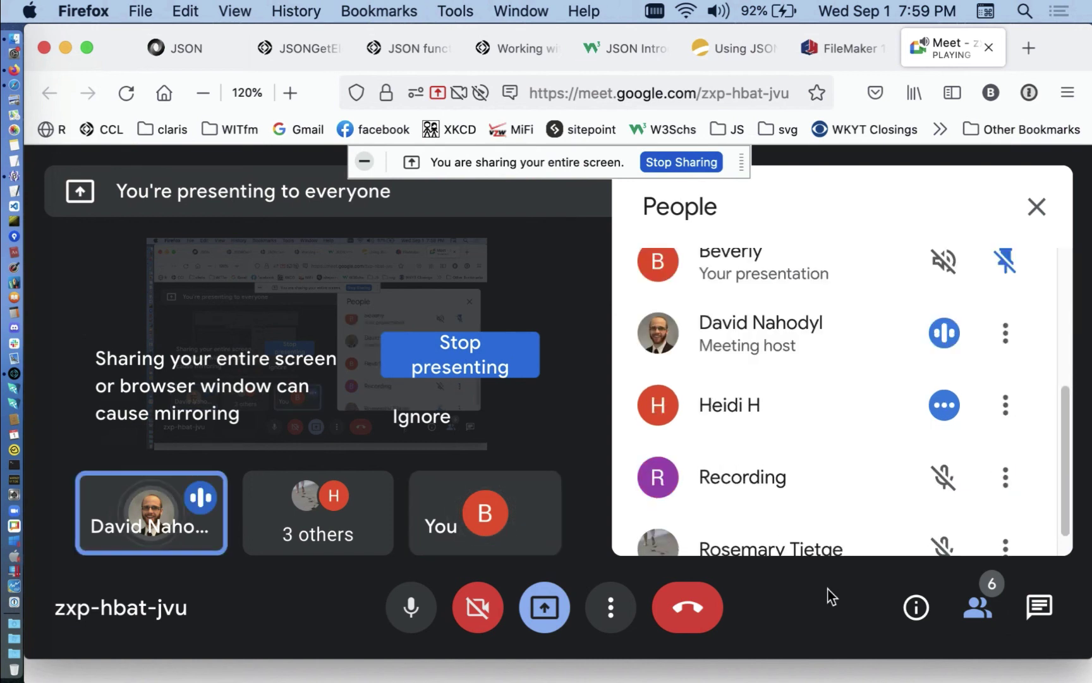